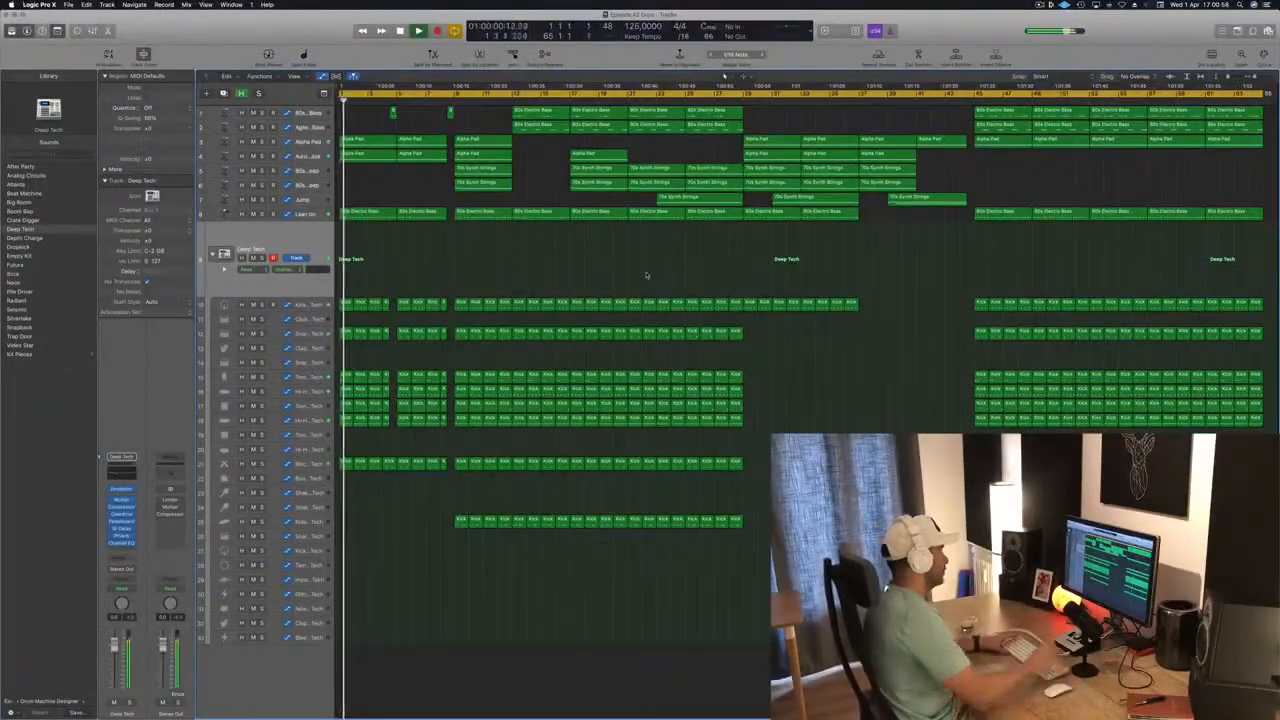
Play the song and audition the Alpha Pad track and the track directly below it in solo.
key(space)
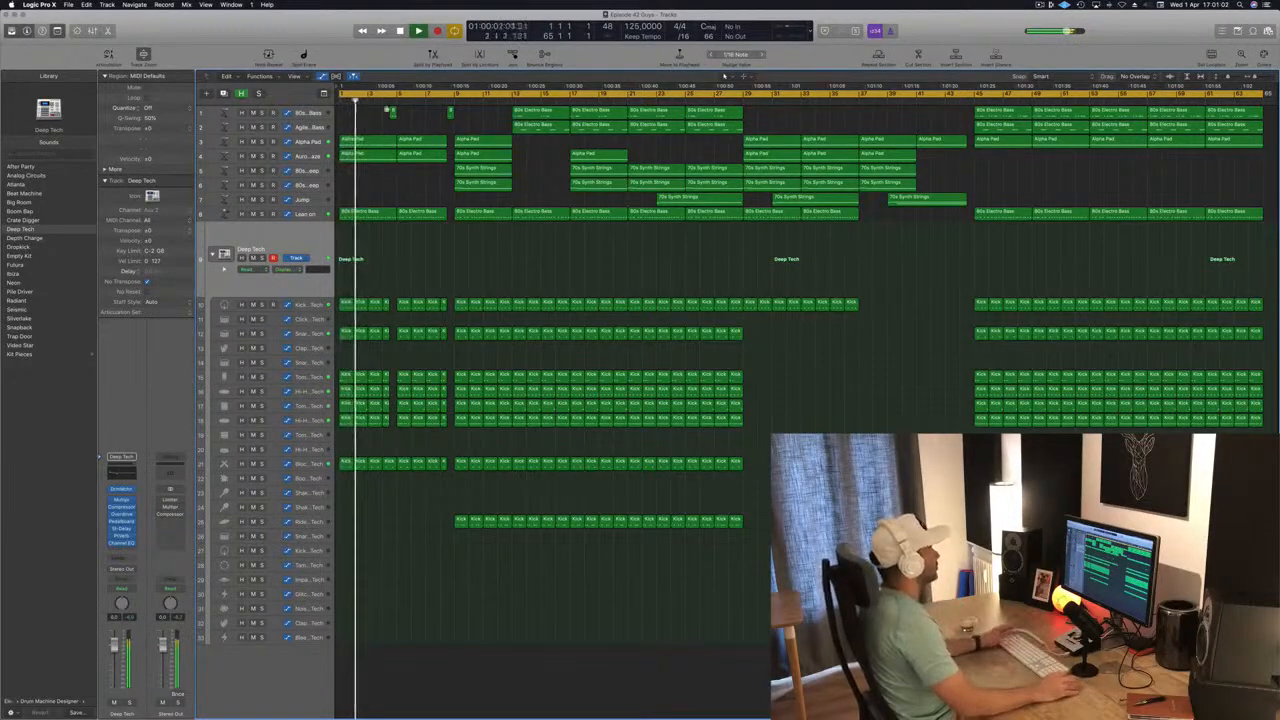
click(304, 143)
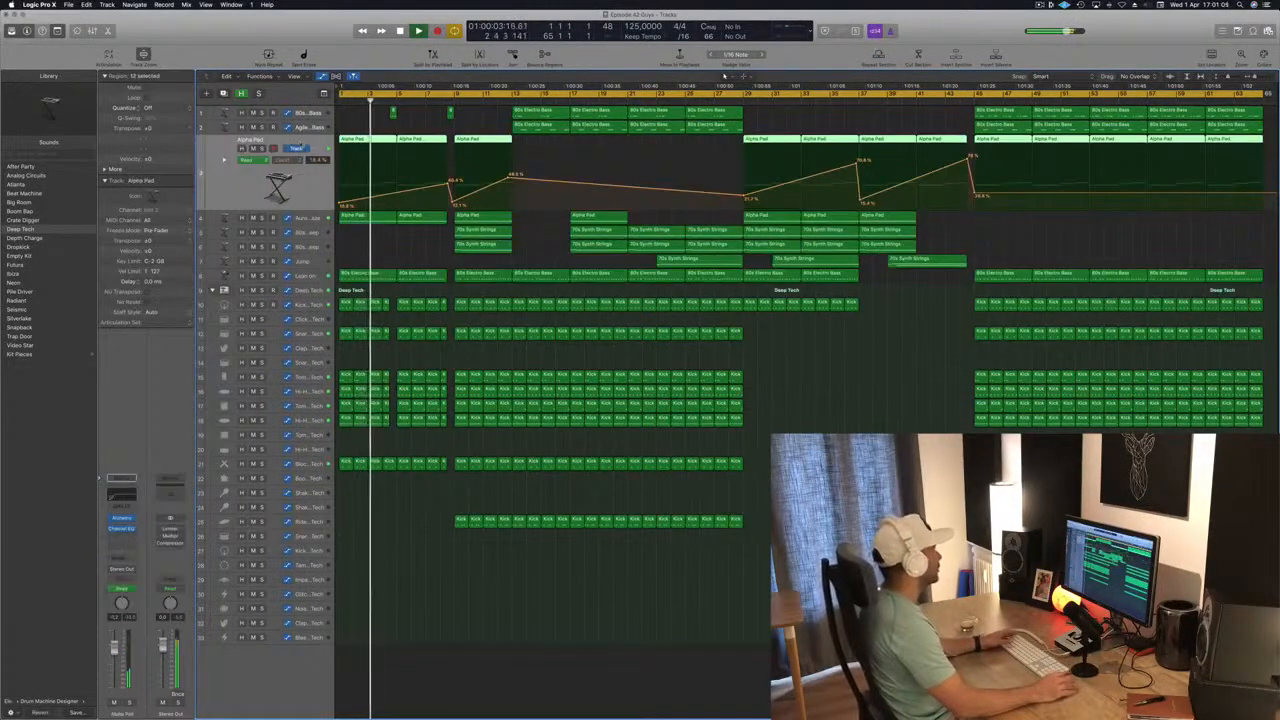
key(s)
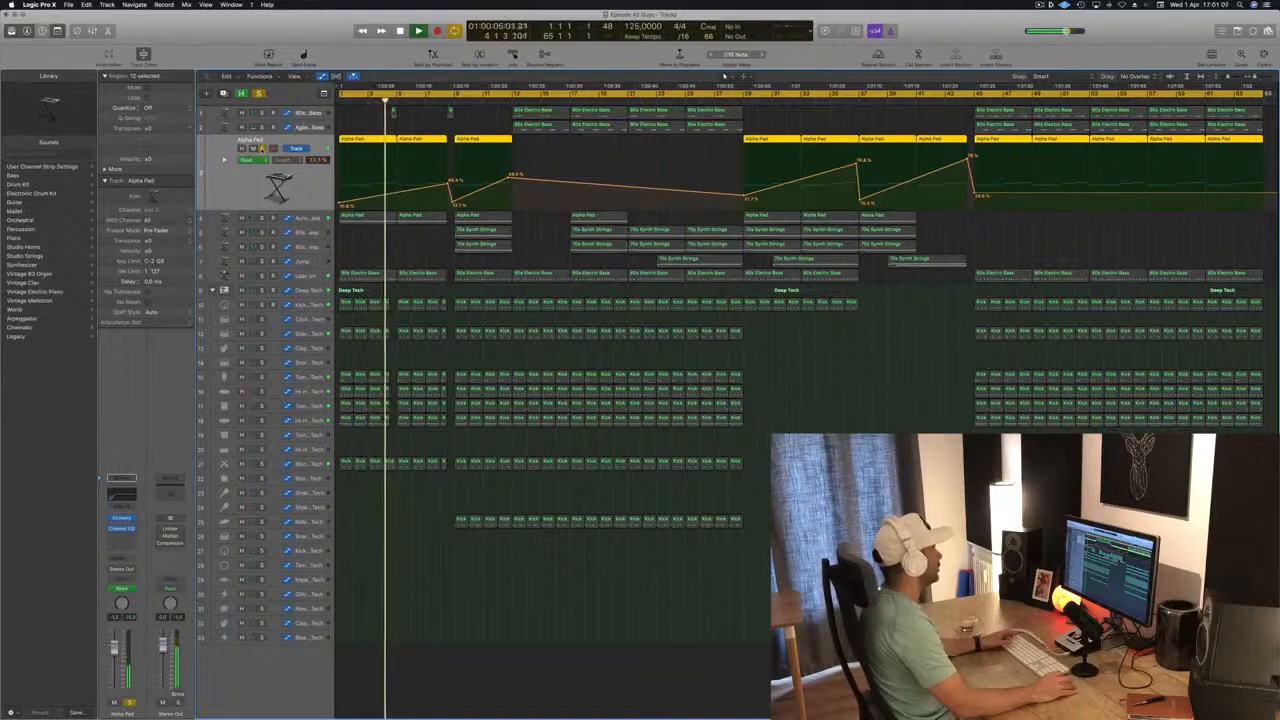
key(s)
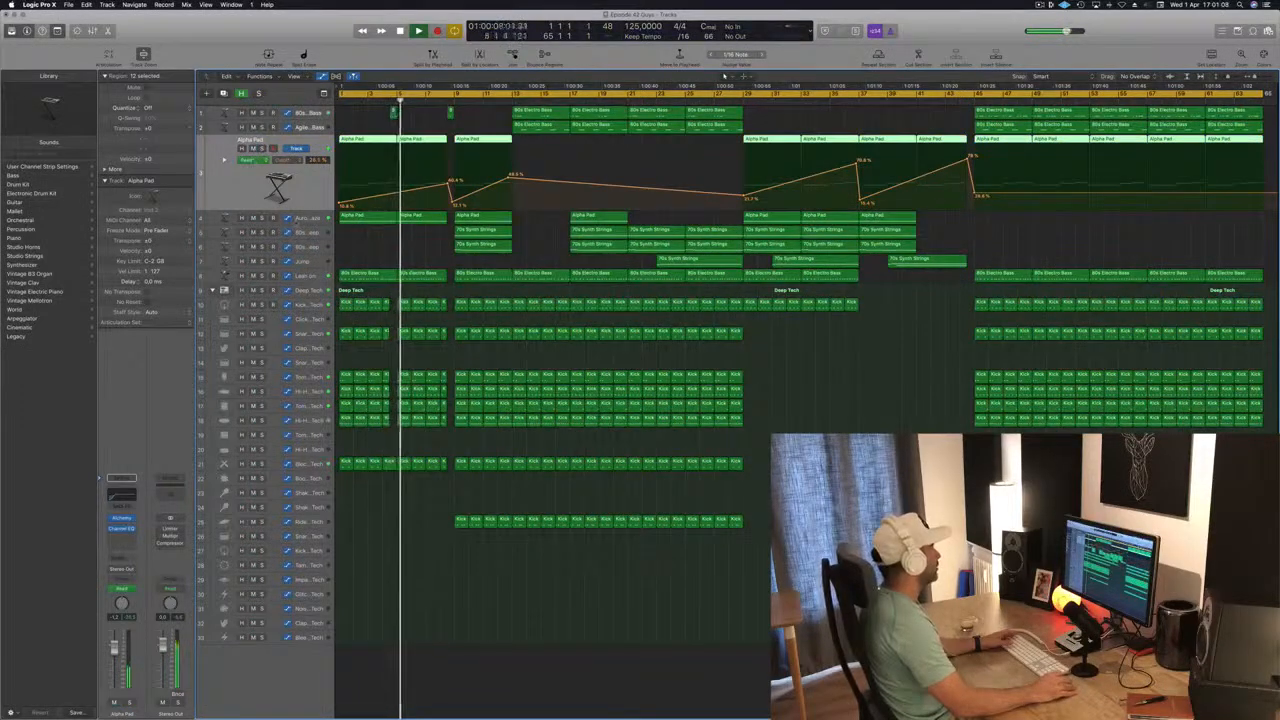
click(261, 218)
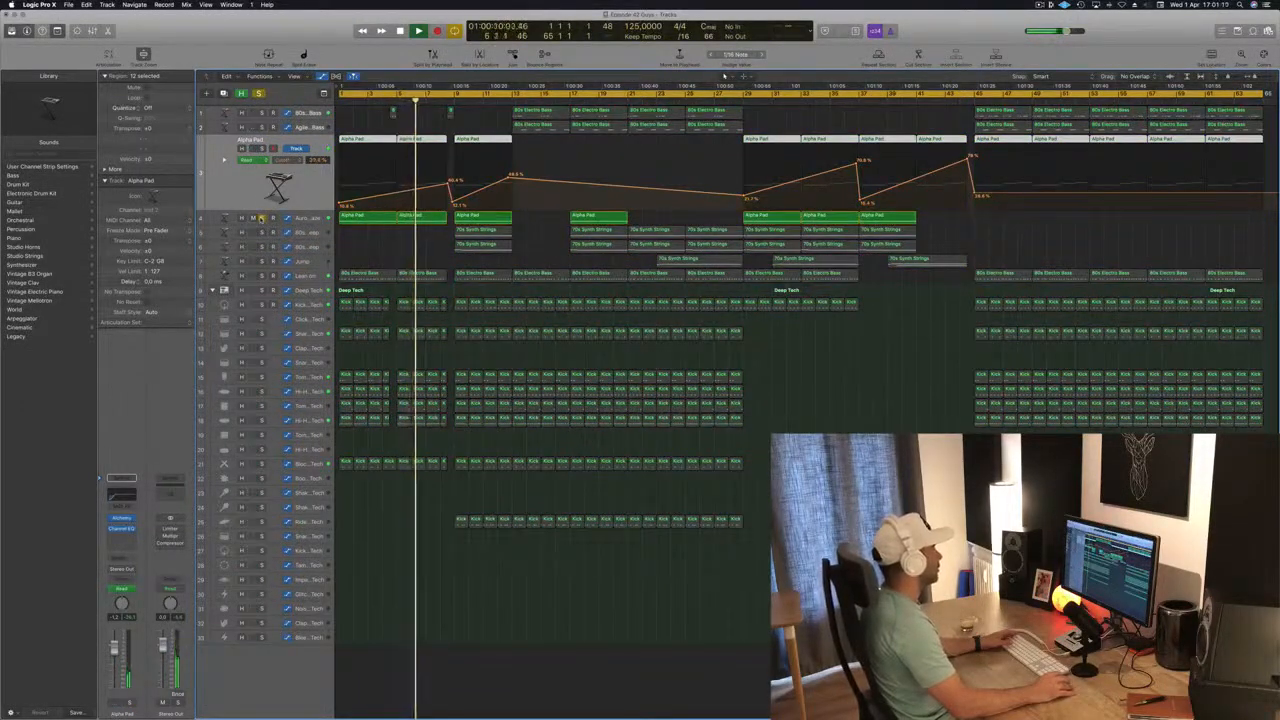
click(261, 218)
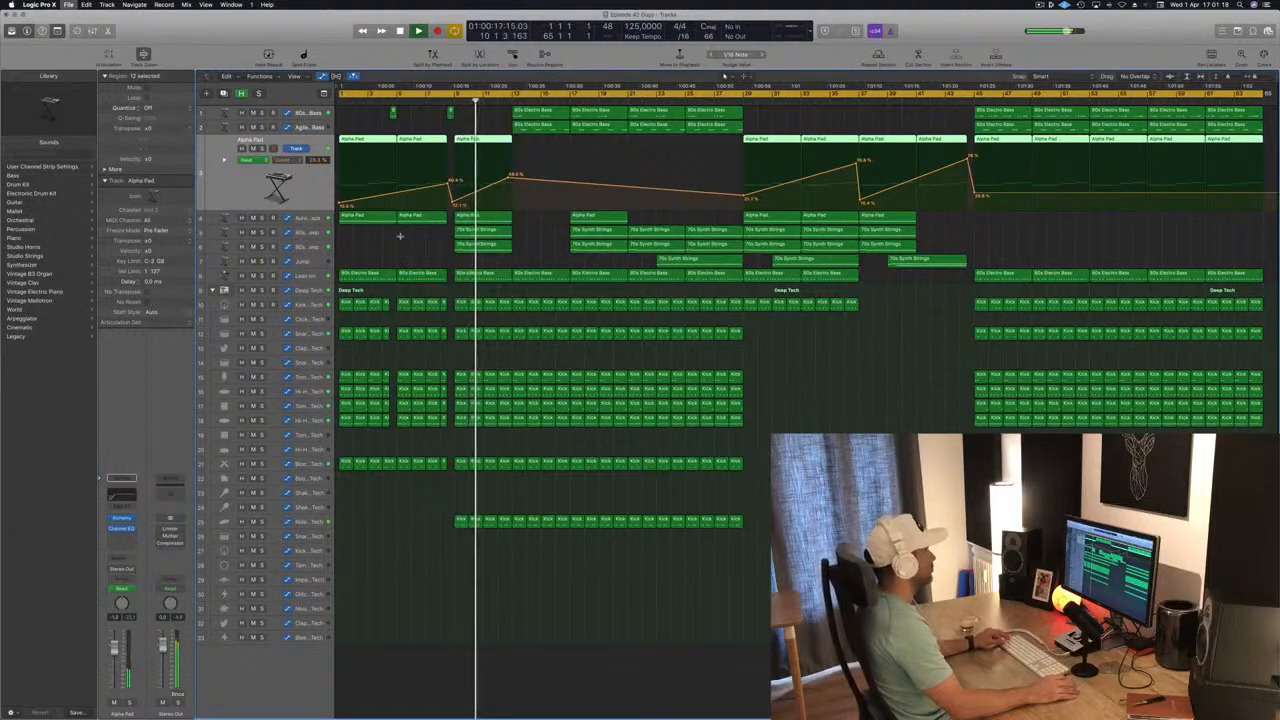
Select the two 80s Slow Pop Sweep tracks one after the other while the song plays.
click(323, 233)
click(323, 237)
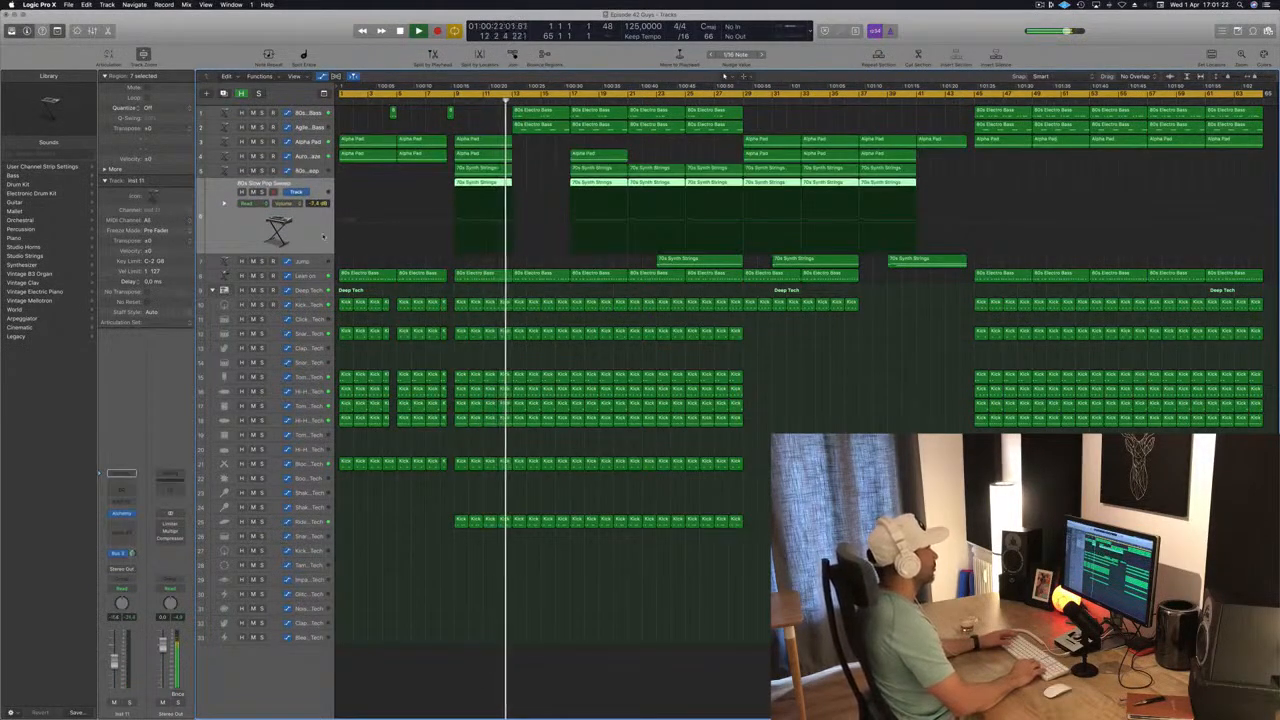
key(Up)
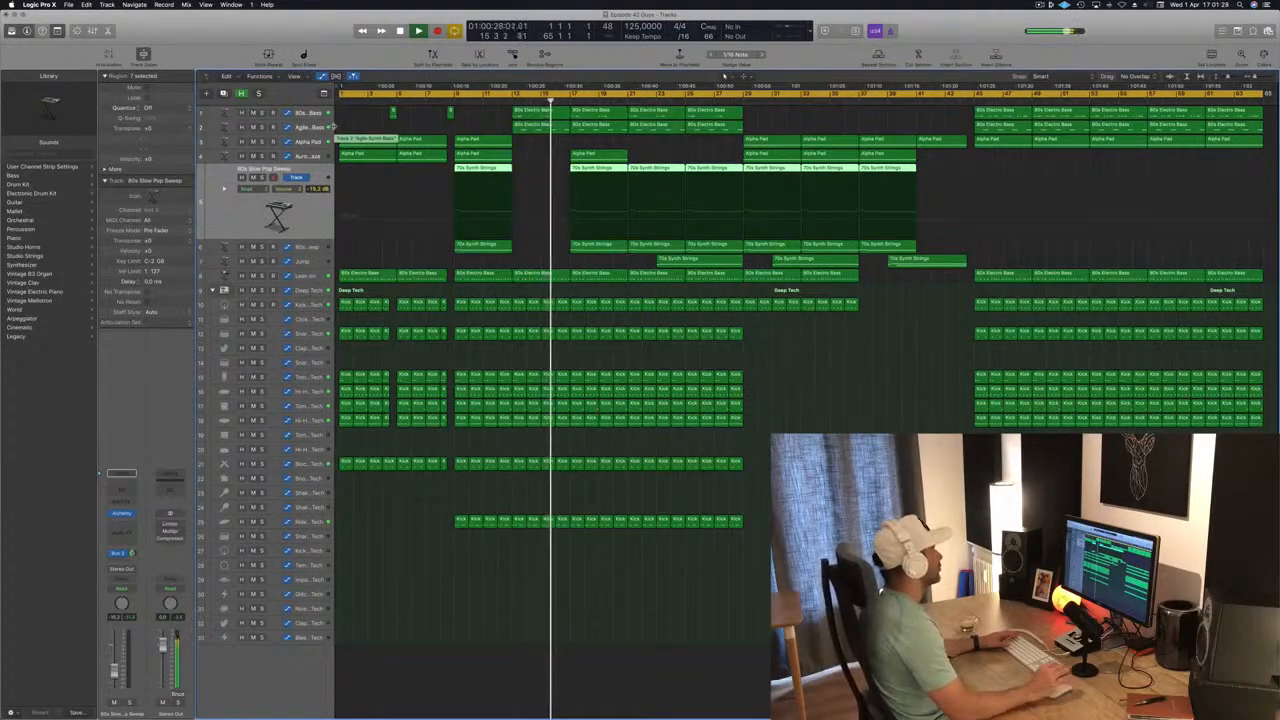
click(490, 119)
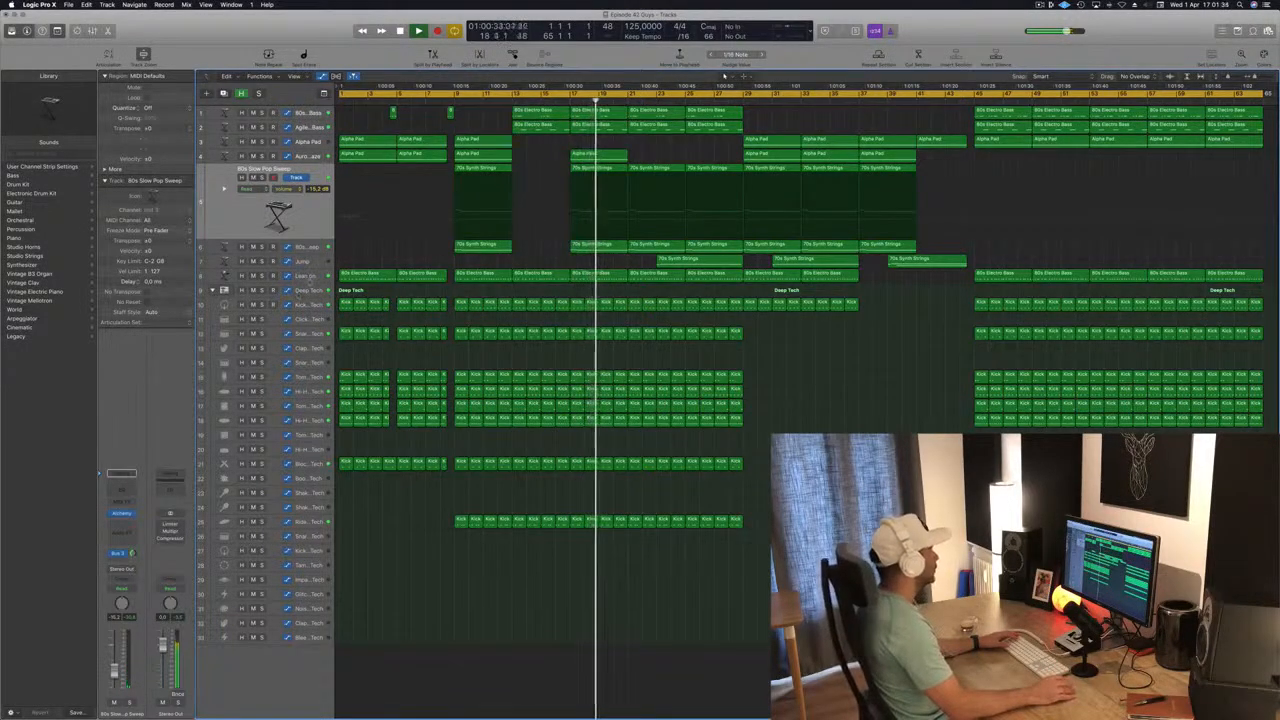
Audition the Lean on track and the Jump track in solo during playback, ending with all tracks unsoloed.
click(305, 276)
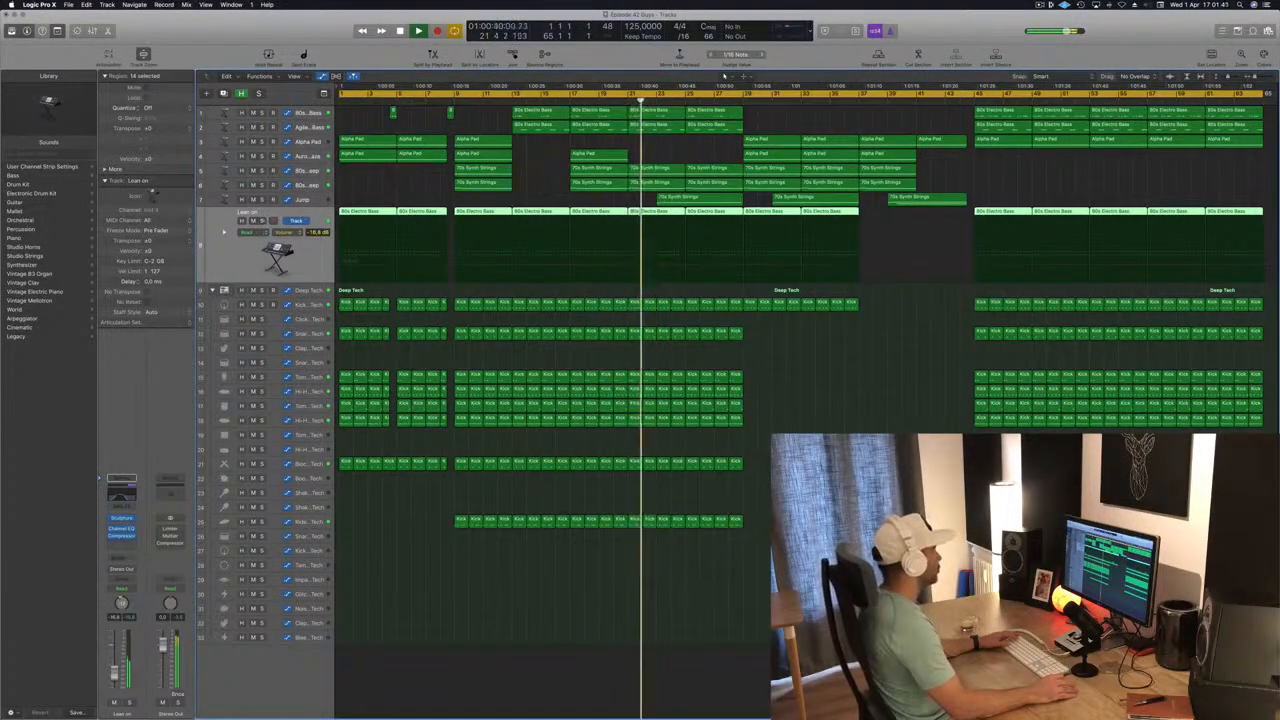
key(s)
key(s)
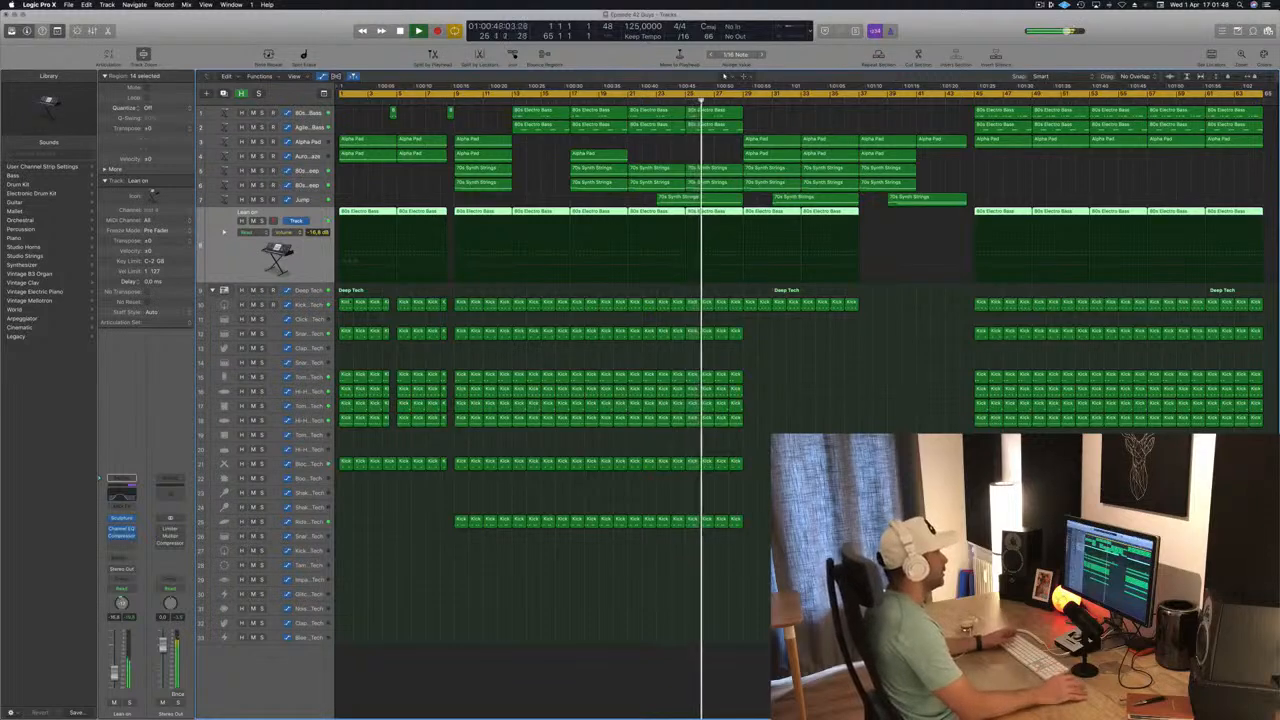
click(883, 590)
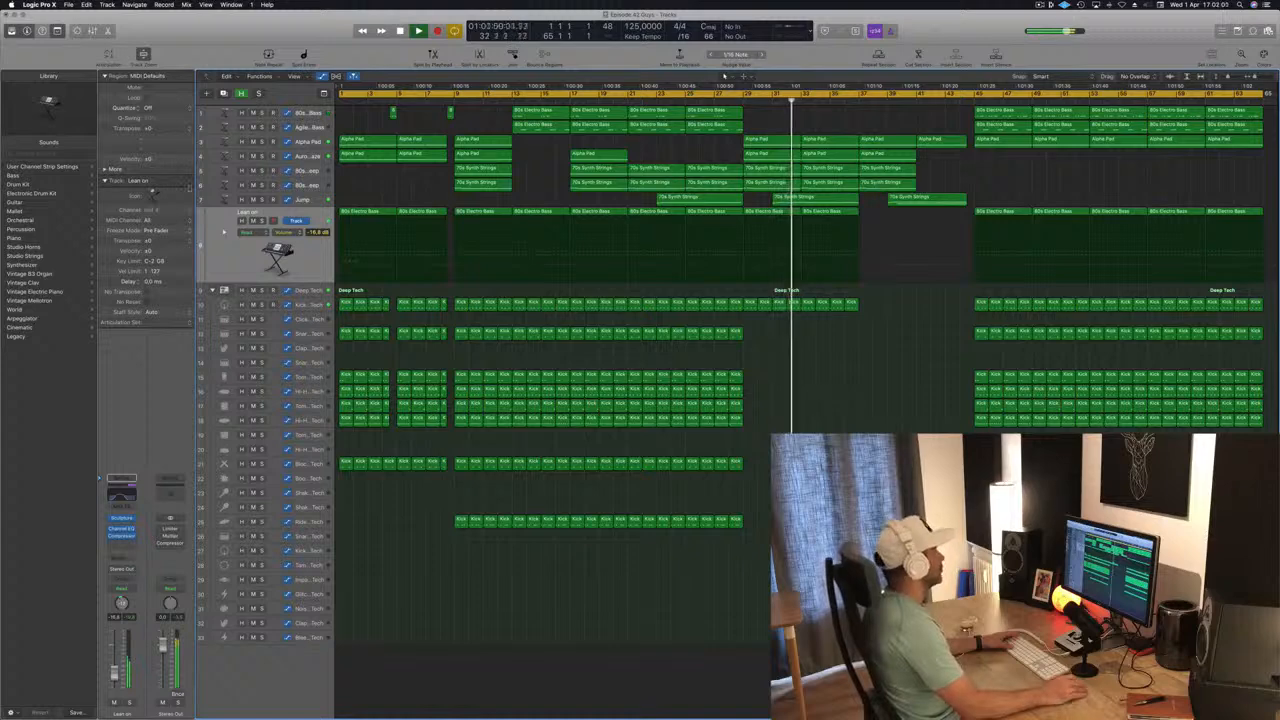
key(s)
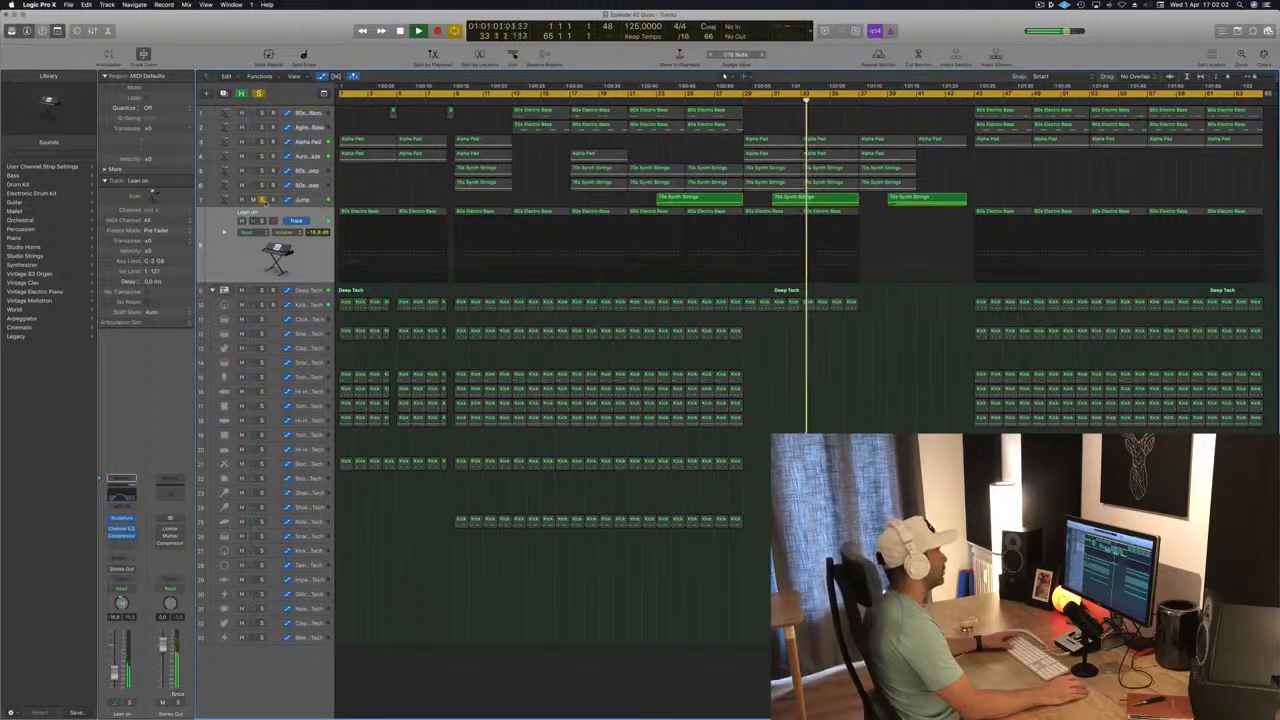
key(s)
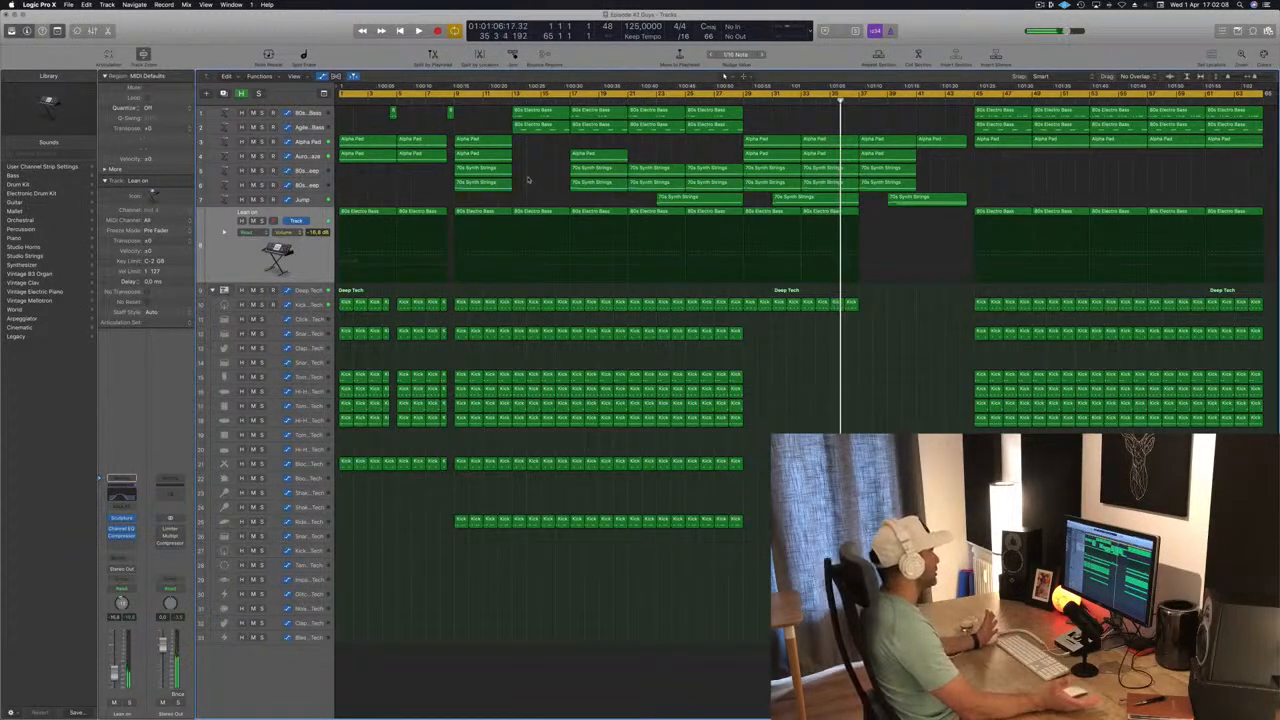
Stop playback at the song start, delete every region before bar 9, and copy the two 80s Electro Bass regions from bar 13 to bar 9.
key(space)
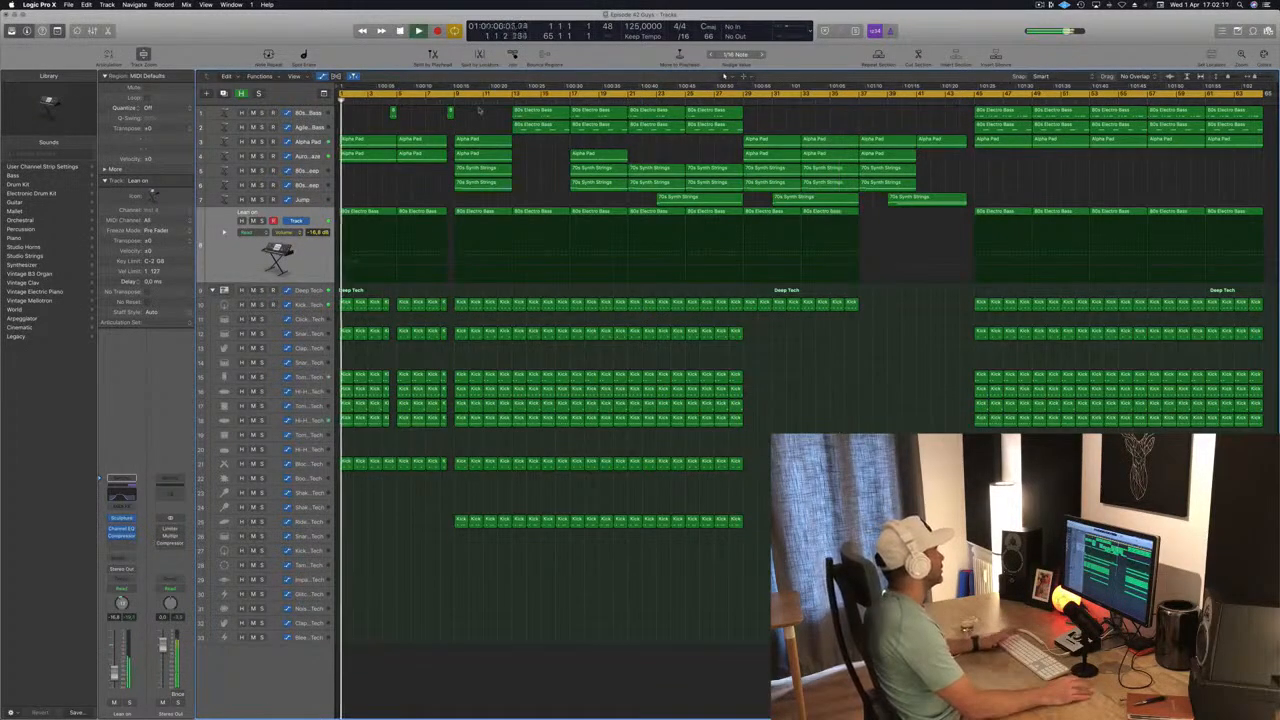
key(space)
key(space)
key(space)
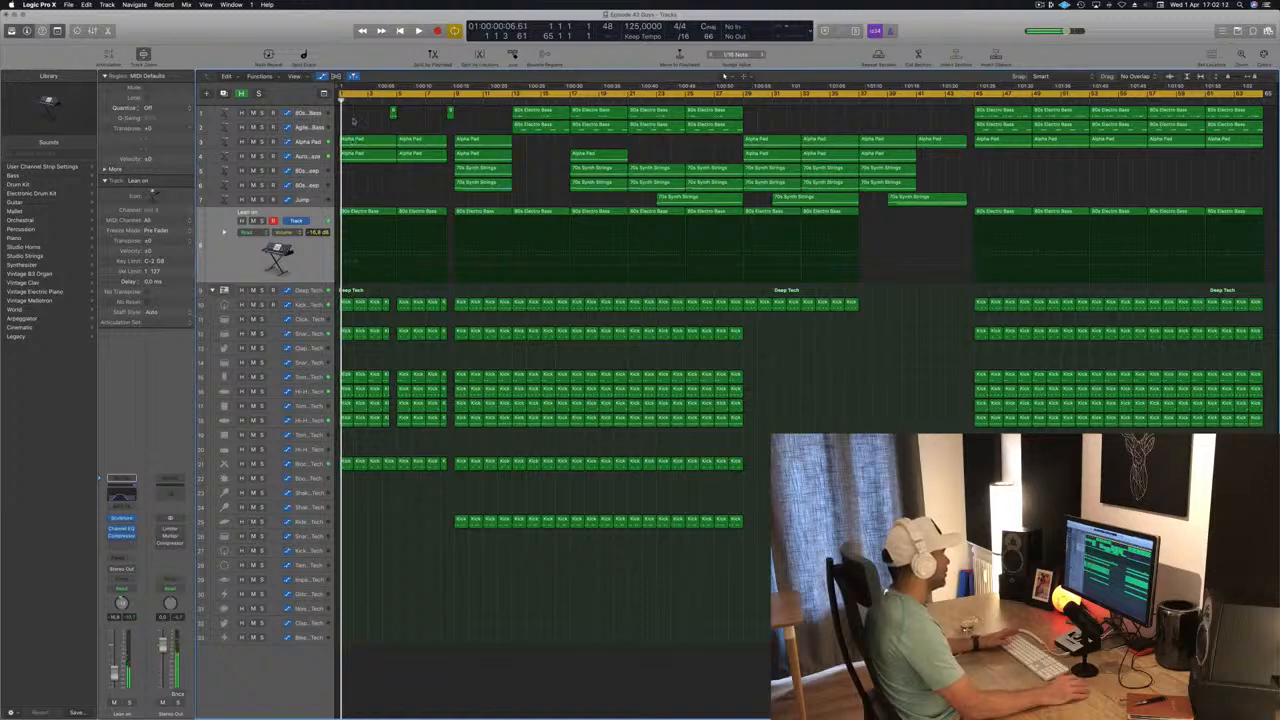
drag(343, 105, 449, 492)
key(Delete)
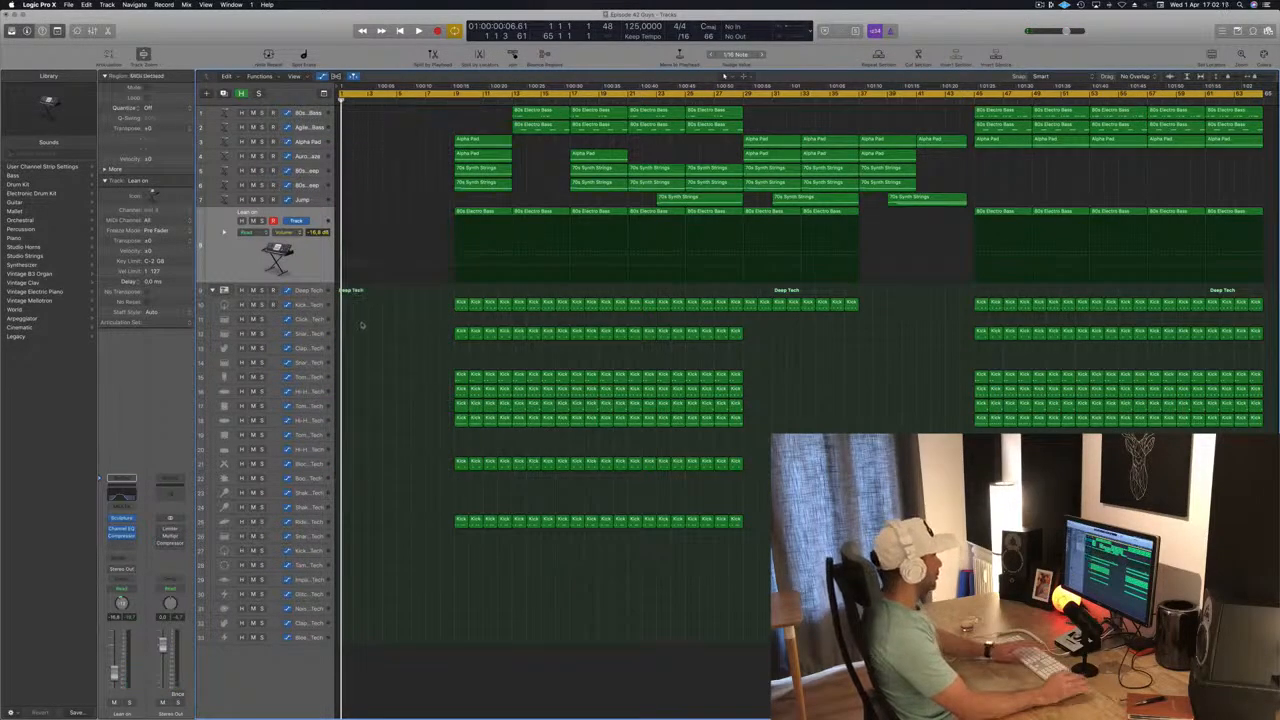
drag(552, 108, 488, 116)
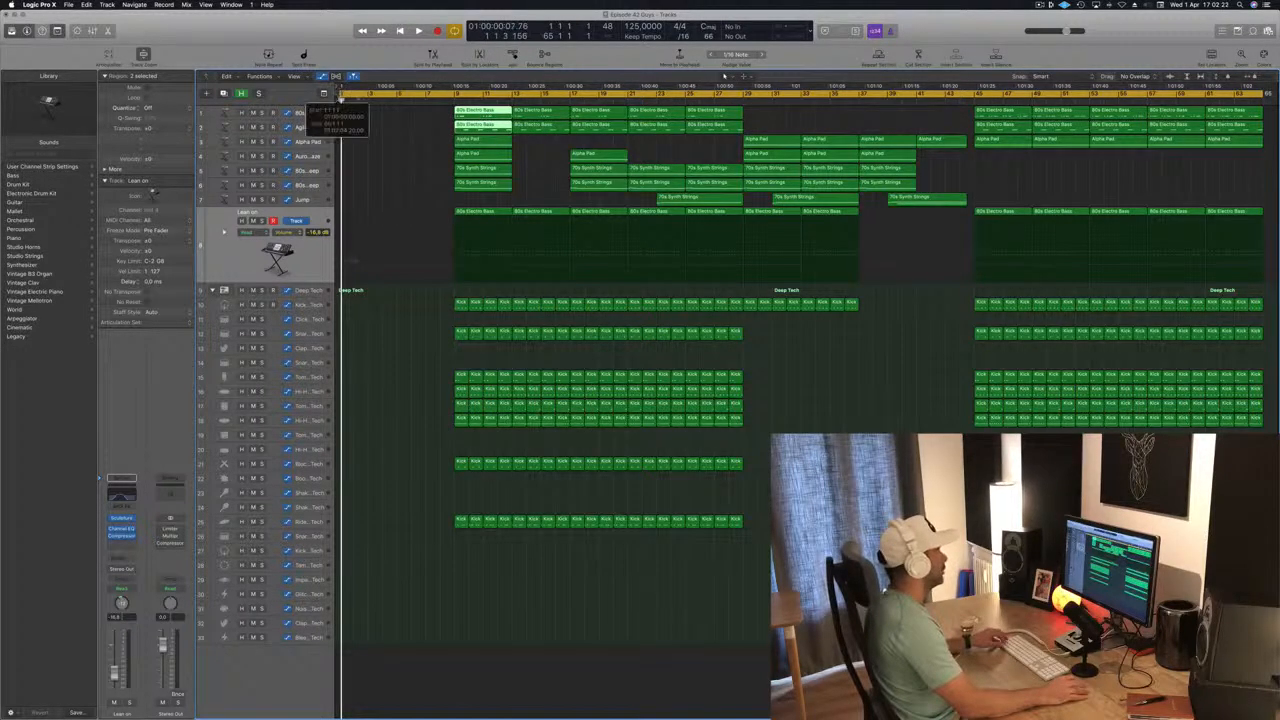
key(super+a)
scroll(447, 103, right, 3)
scroll(447, 103, left, 3)
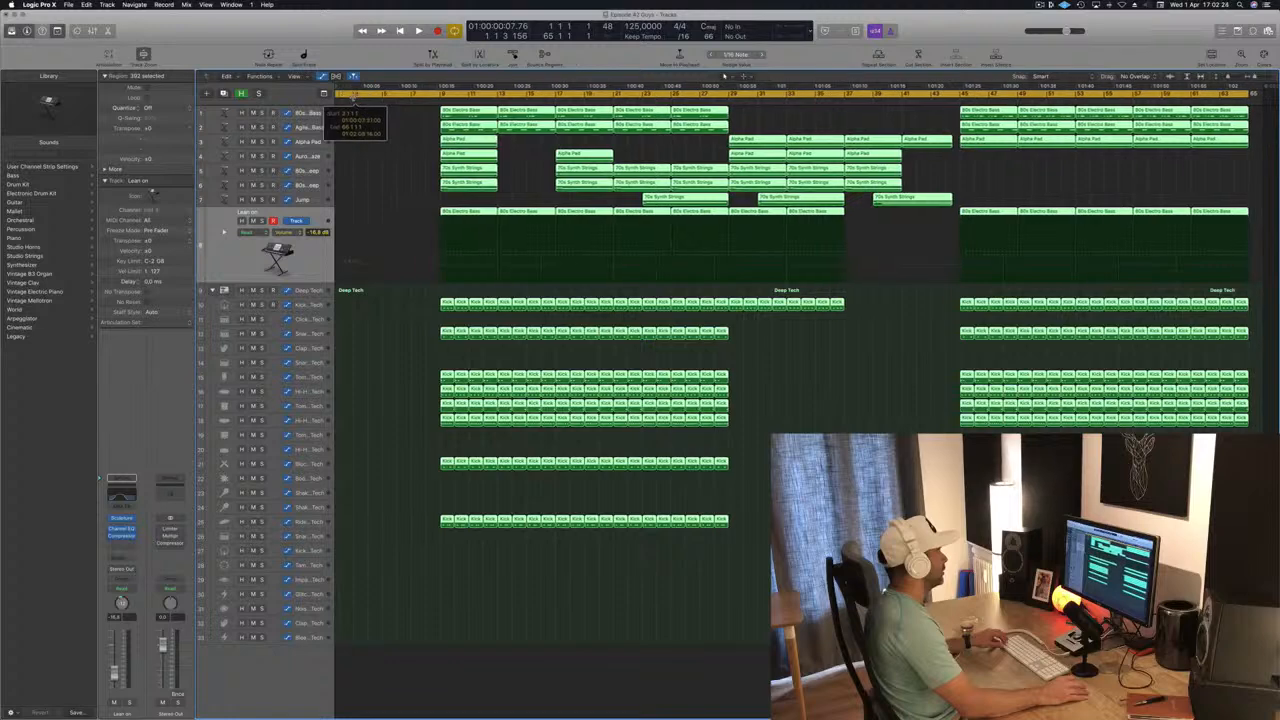
key(super+z)
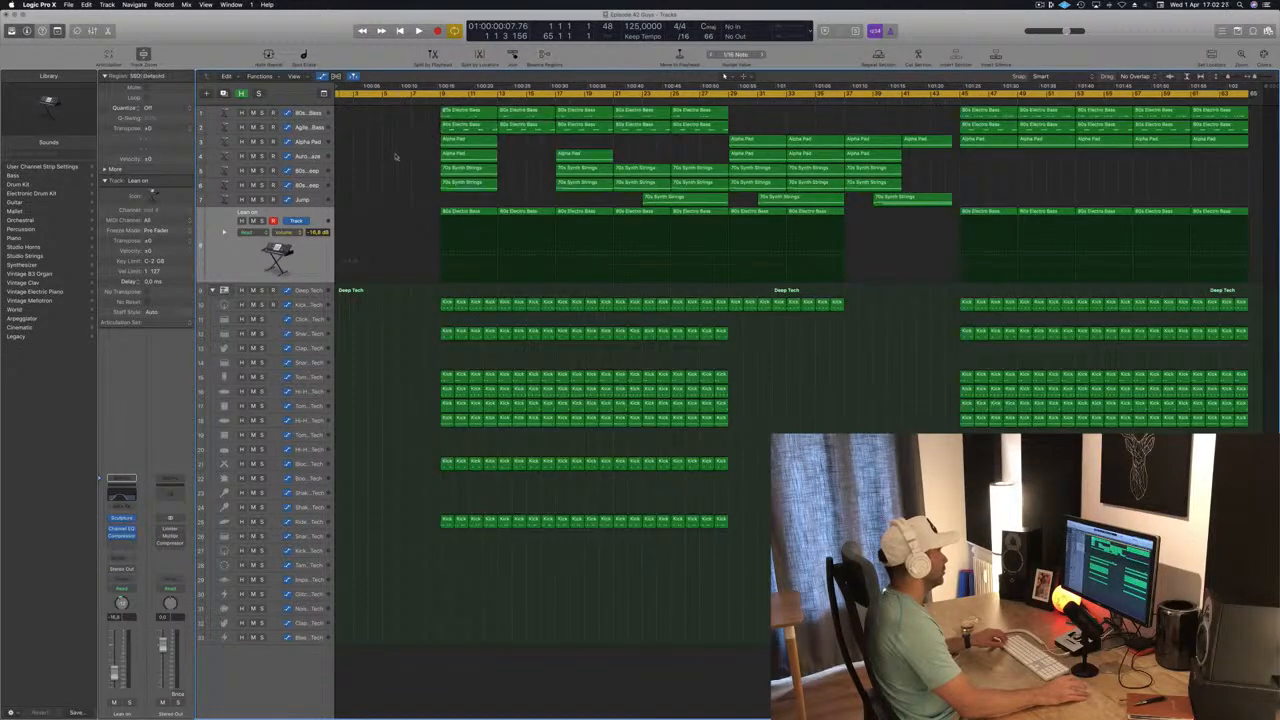
Set the cycle range to bars 9 to 29 and move all regions so the arrangement starts at bar 1.
key(super+a)
scroll(376, 141, left, 1)
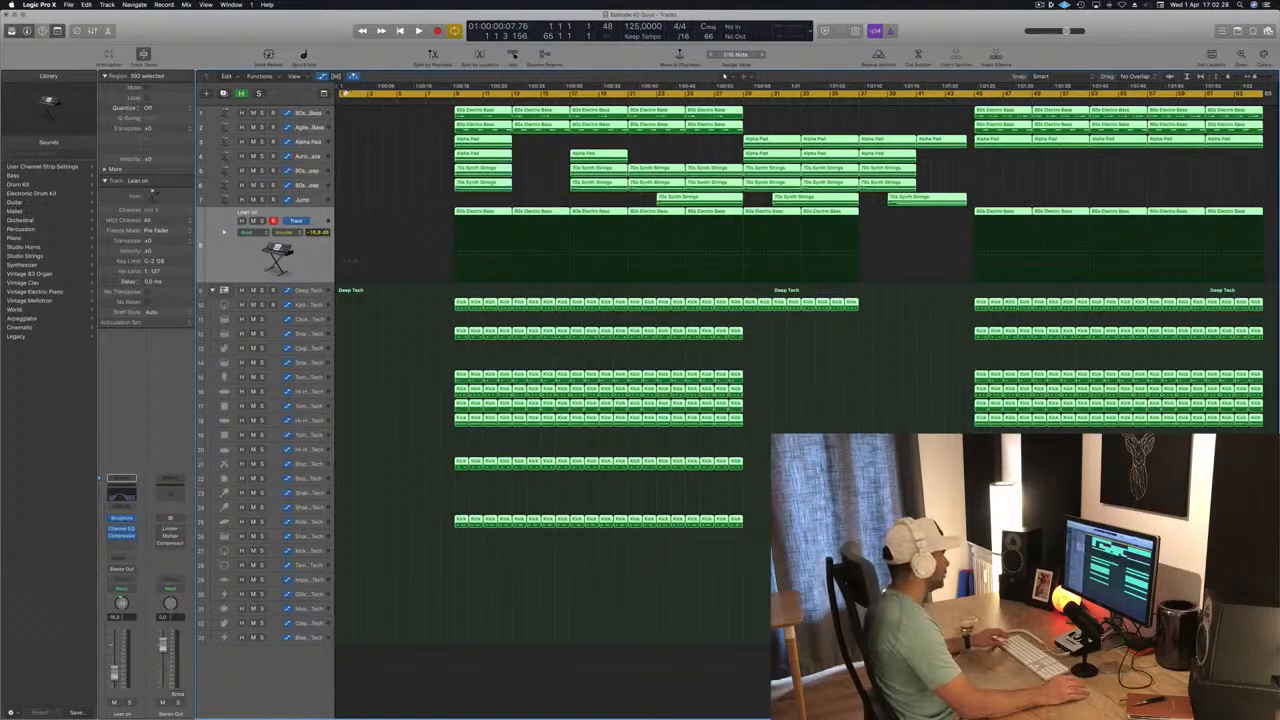
drag(341, 92, 745, 101)
key(c)
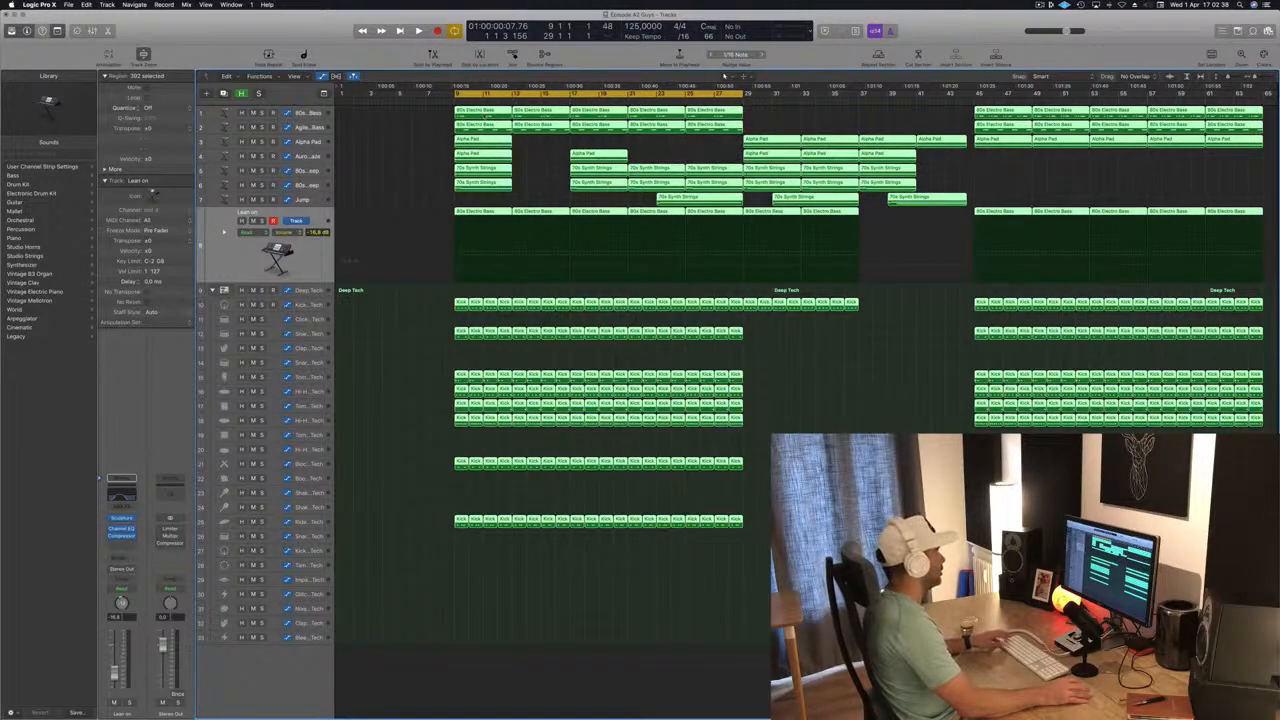
drag(485, 112, 366, 122)
Set the cycle range to bars 1 to 21 and repeat that section across all tracks three more times.
drag(452, 93, 300, 96)
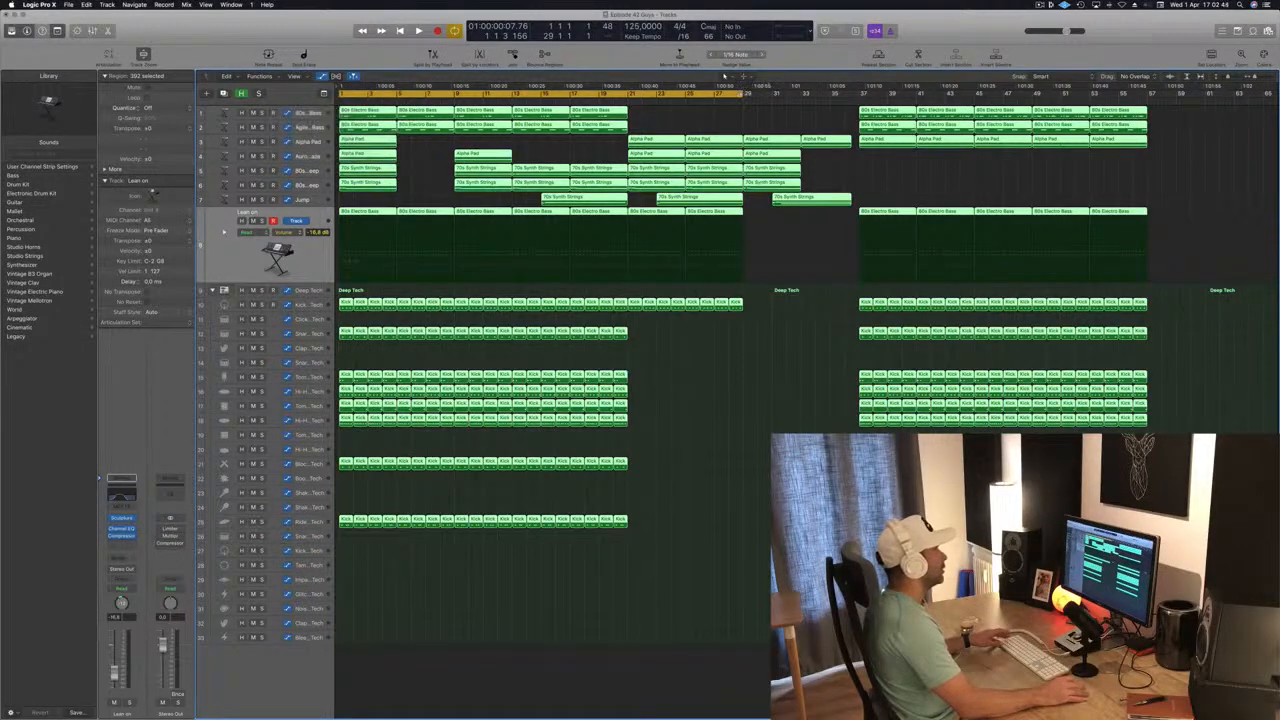
drag(744, 93, 631, 95)
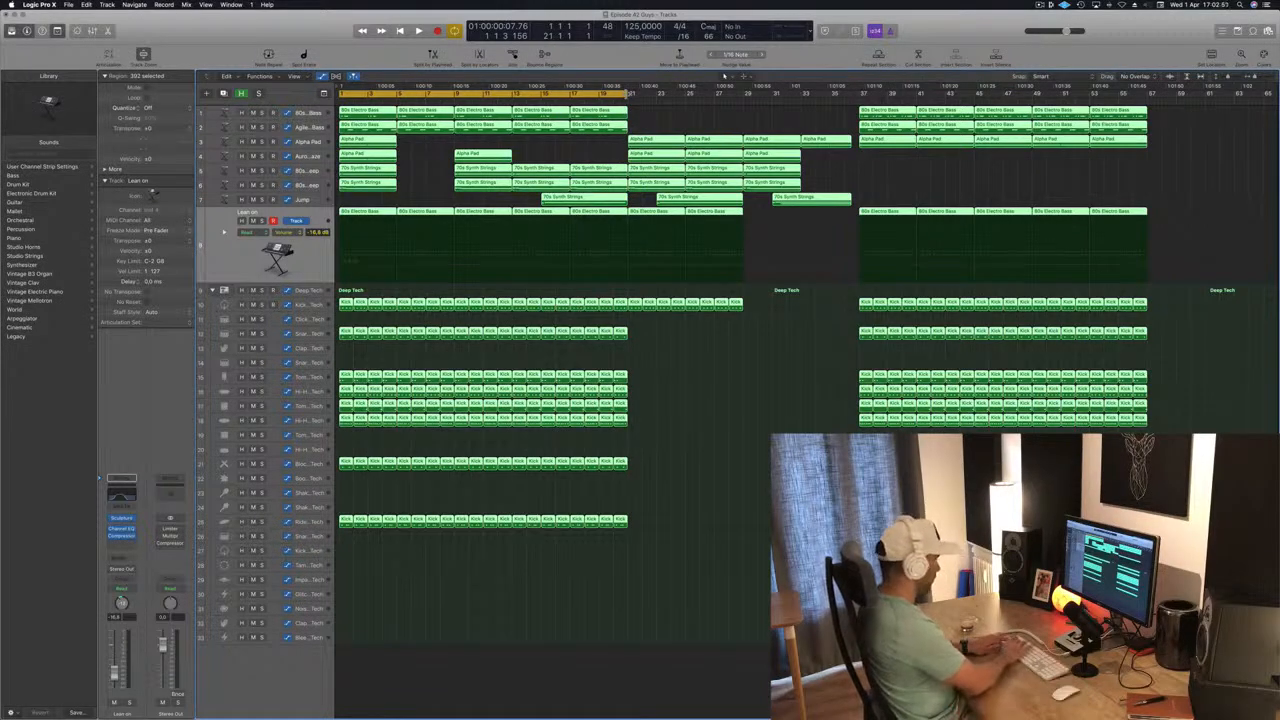
key(super+r)
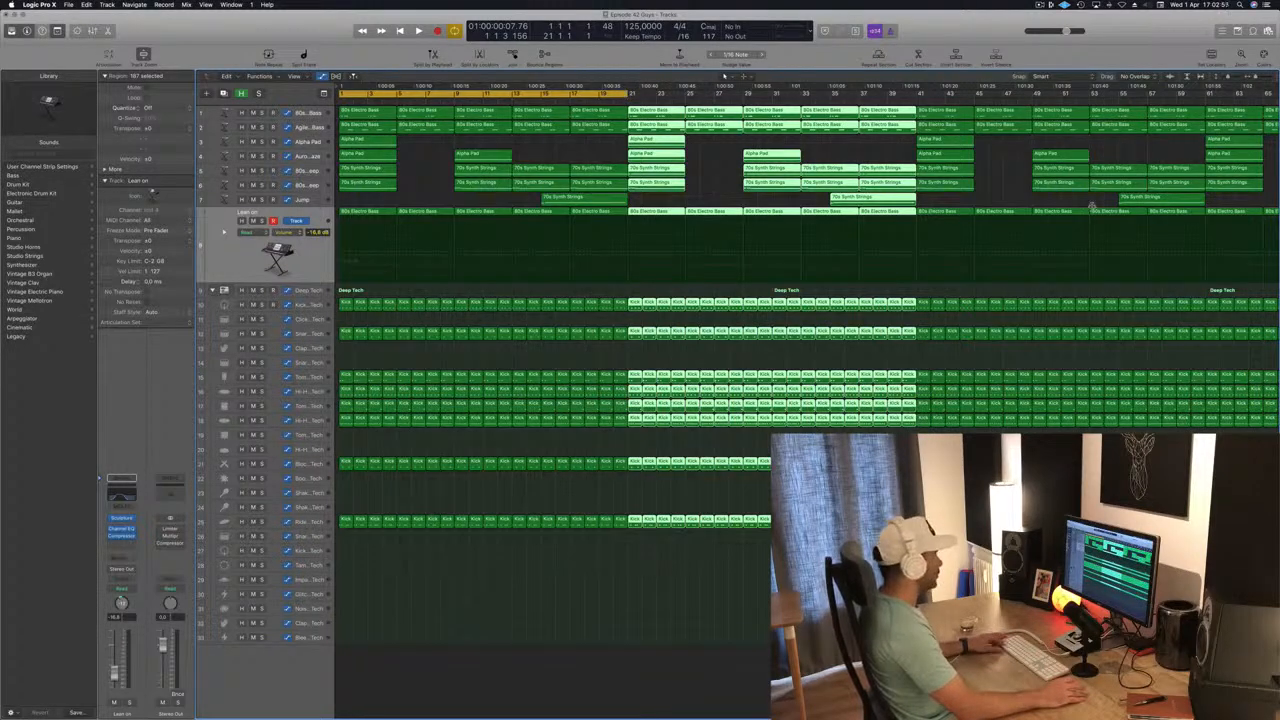
key(super+Left)
key(super+Left)
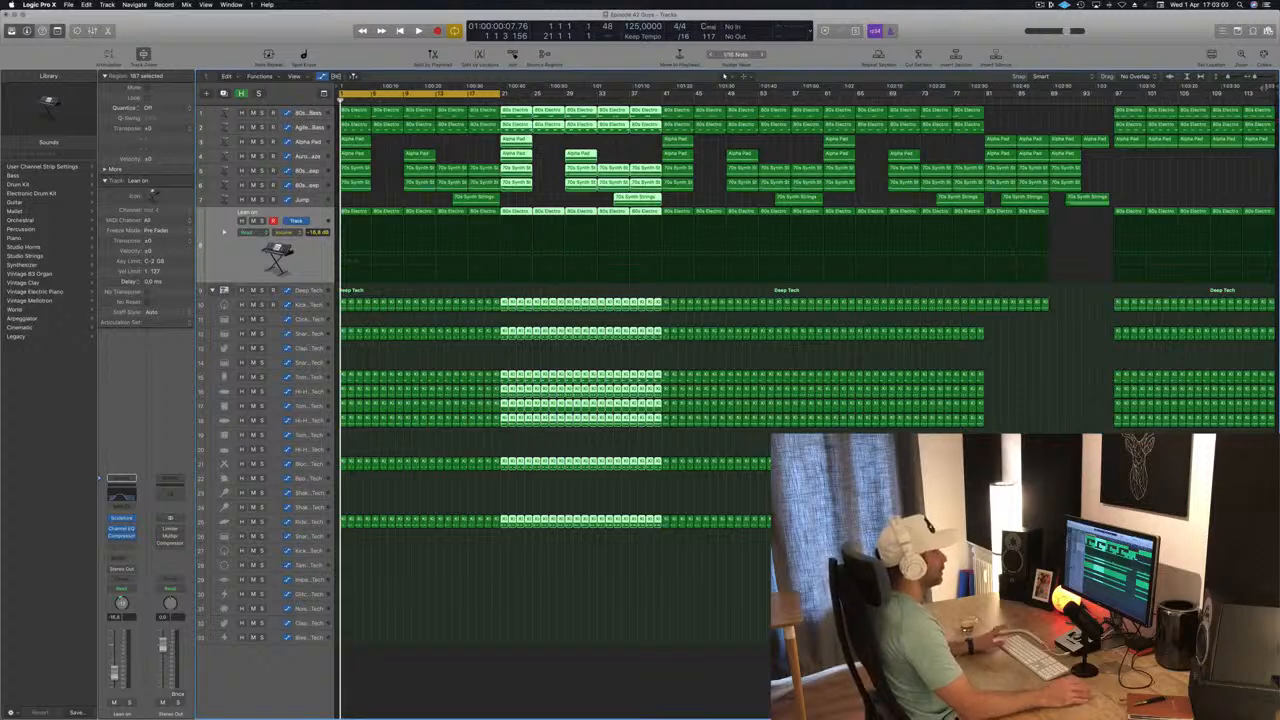
Play from the start and delete the first Alpha Pad and 70s Synth Strings regions on tracks 3 to 6.
click(378, 160)
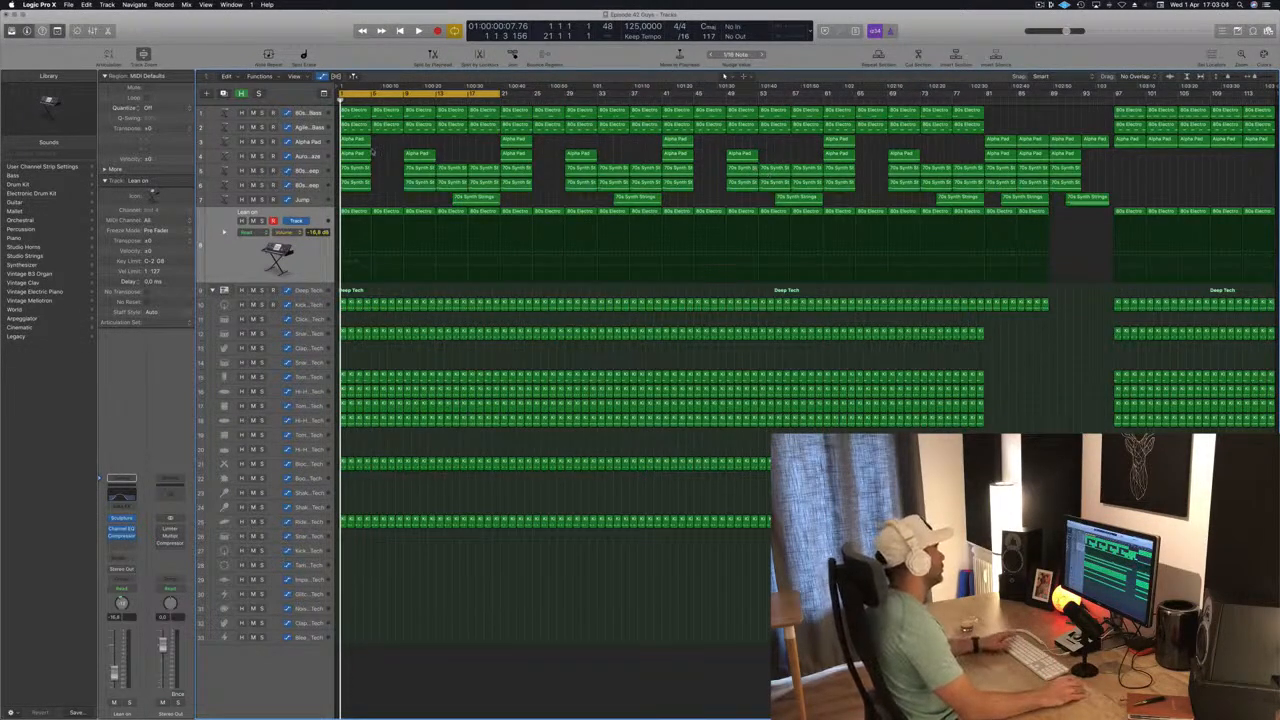
key(space)
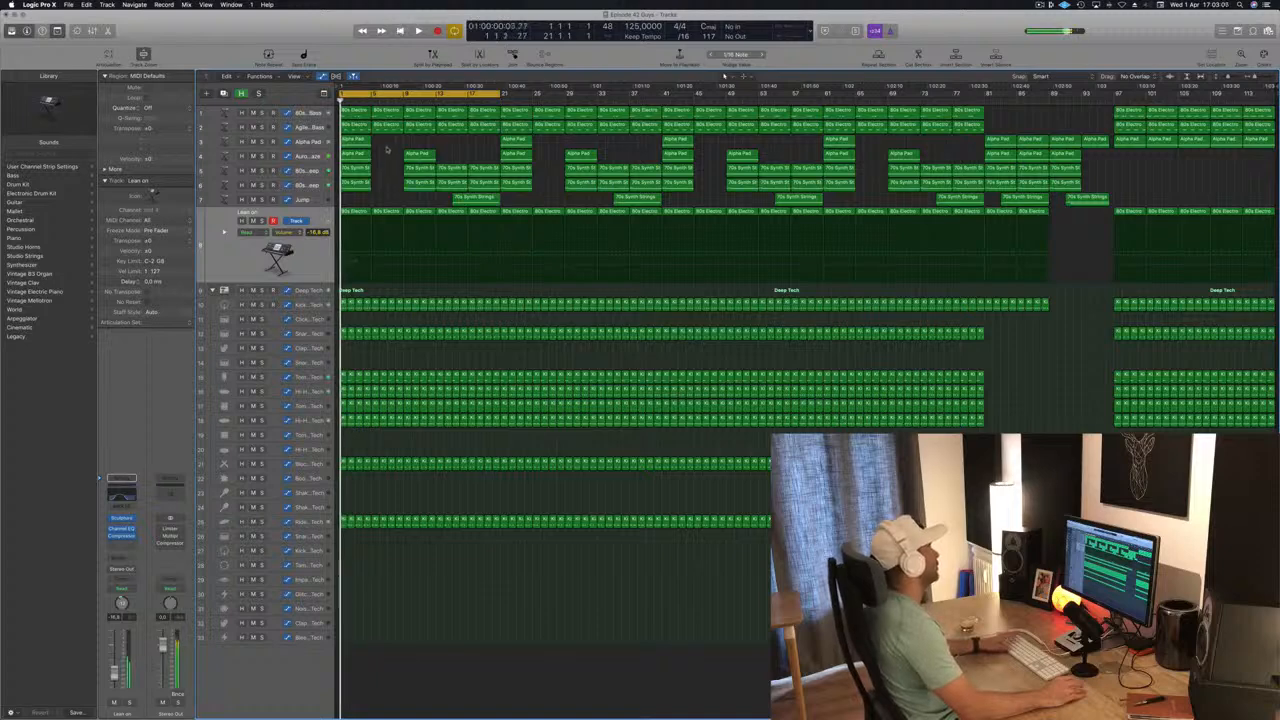
drag(382, 140, 350, 191)
key(Delete)
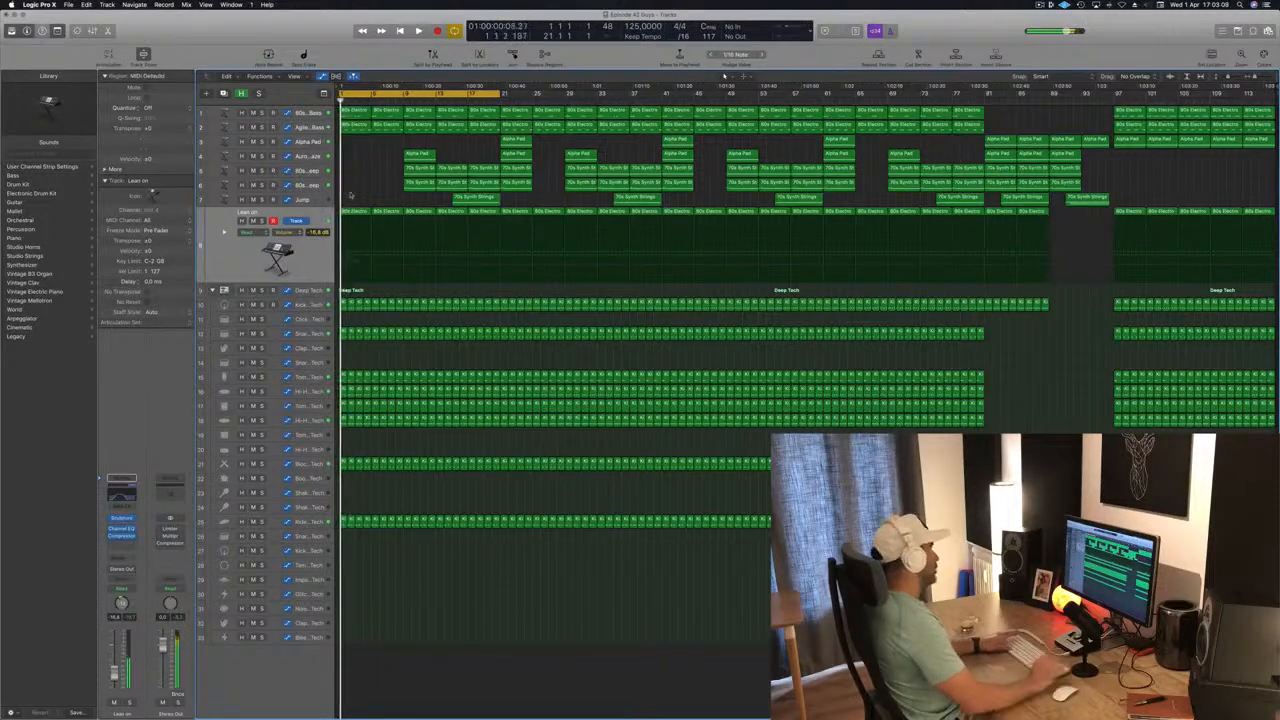
Delete the 80s Electro Bass regions before bar 9 and all remaining regions on tracks 1 to 7 before bar 21.
scroll(350, 193, right, 3)
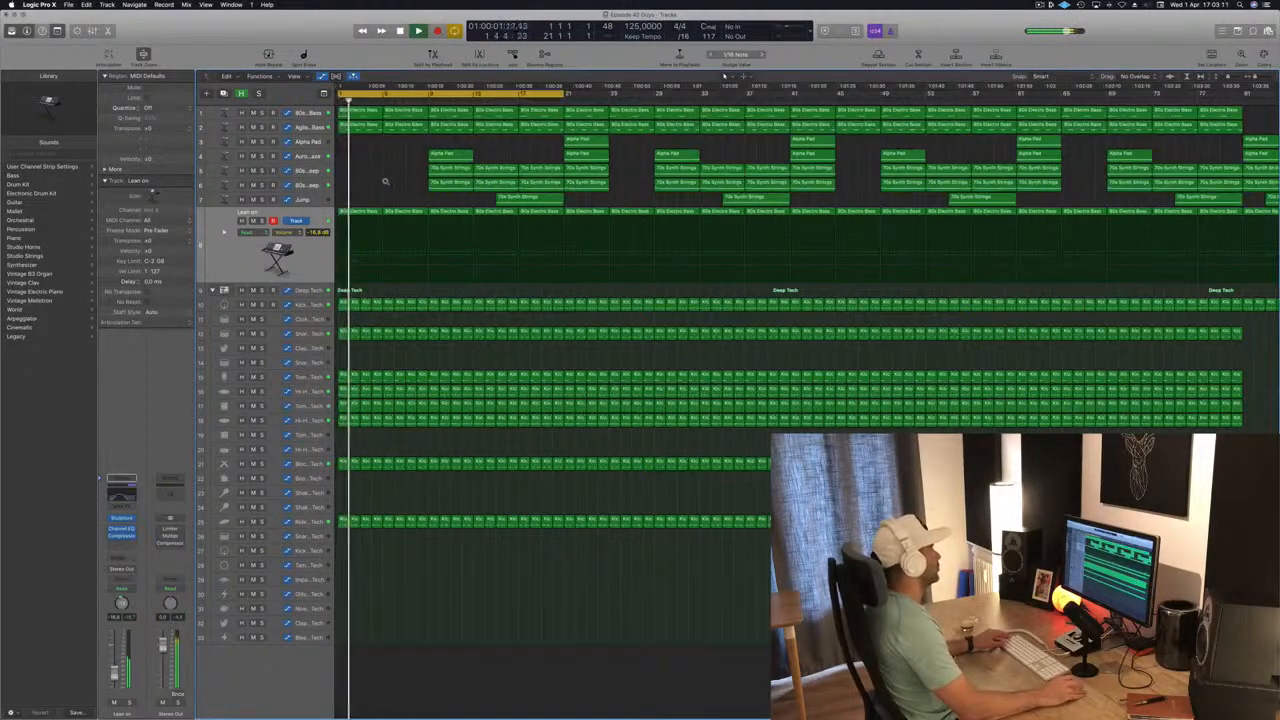
drag(388, 145, 350, 112)
key(Delete)
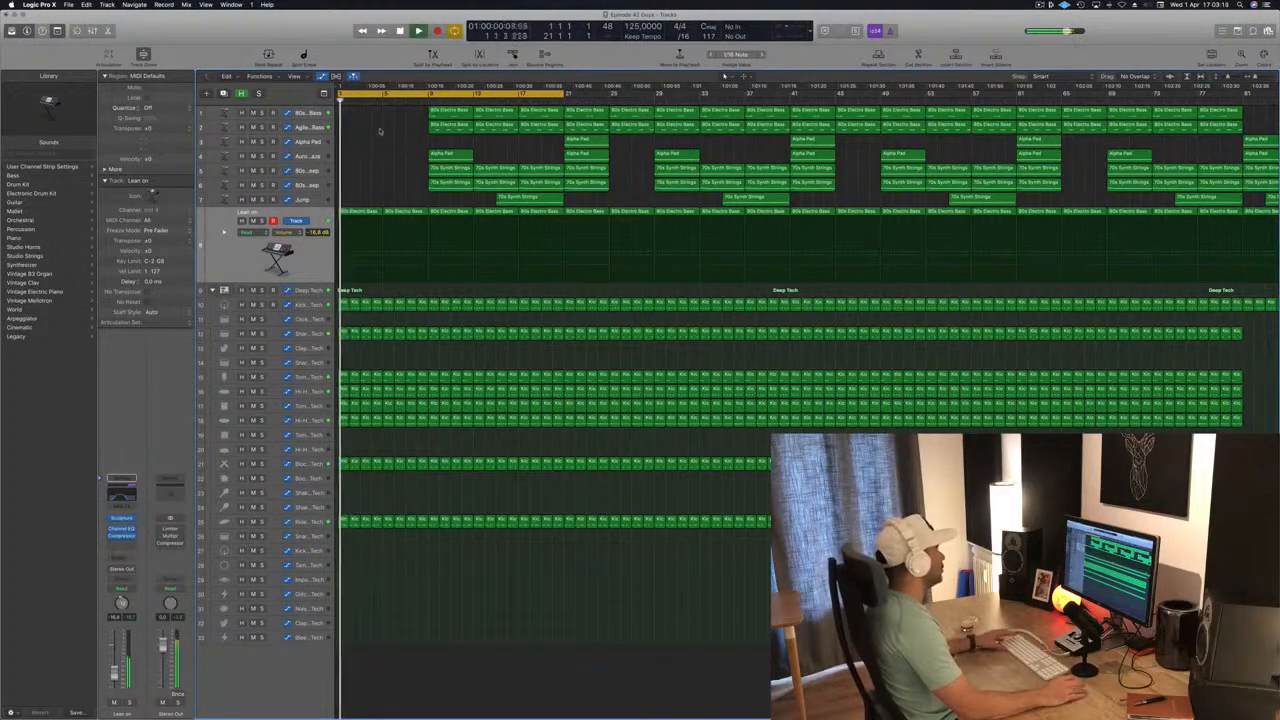
drag(390, 114, 548, 197)
key(Delete)
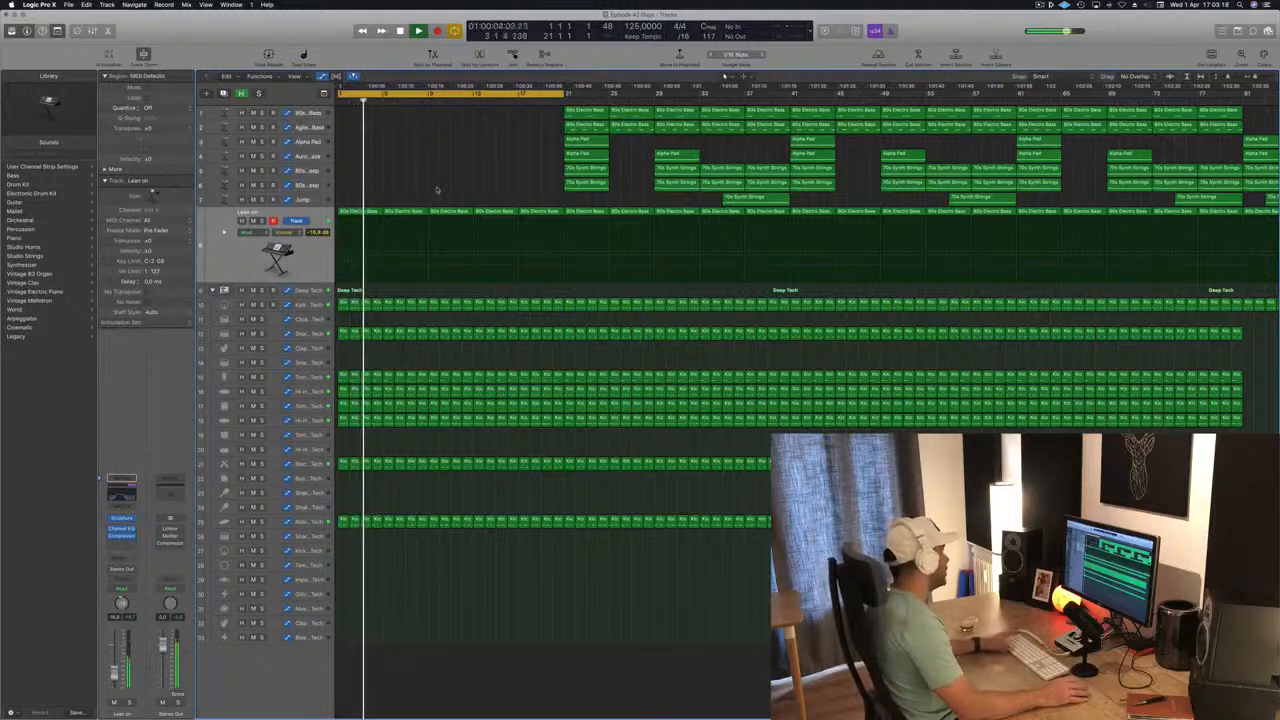
Open the Lean on track's Channel EQ during playback and move its window clear of the track's regions.
scroll(424, 269, up, 2)
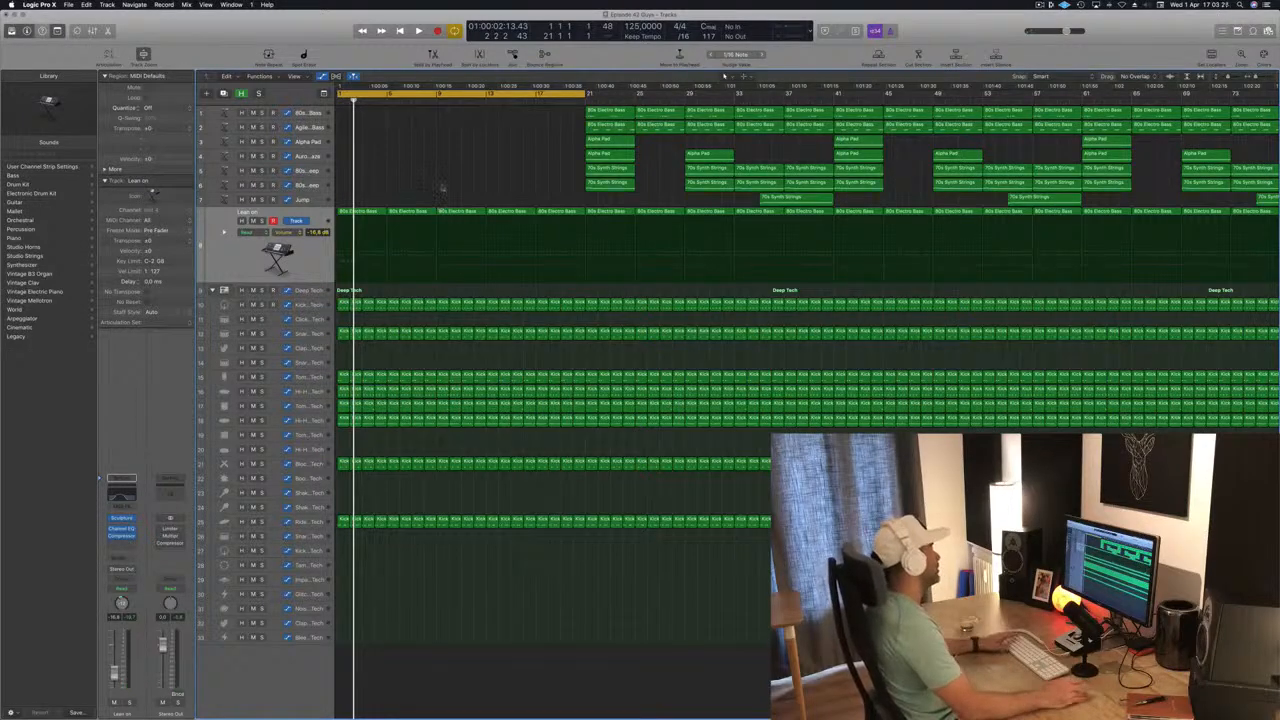
click(262, 261)
key(space)
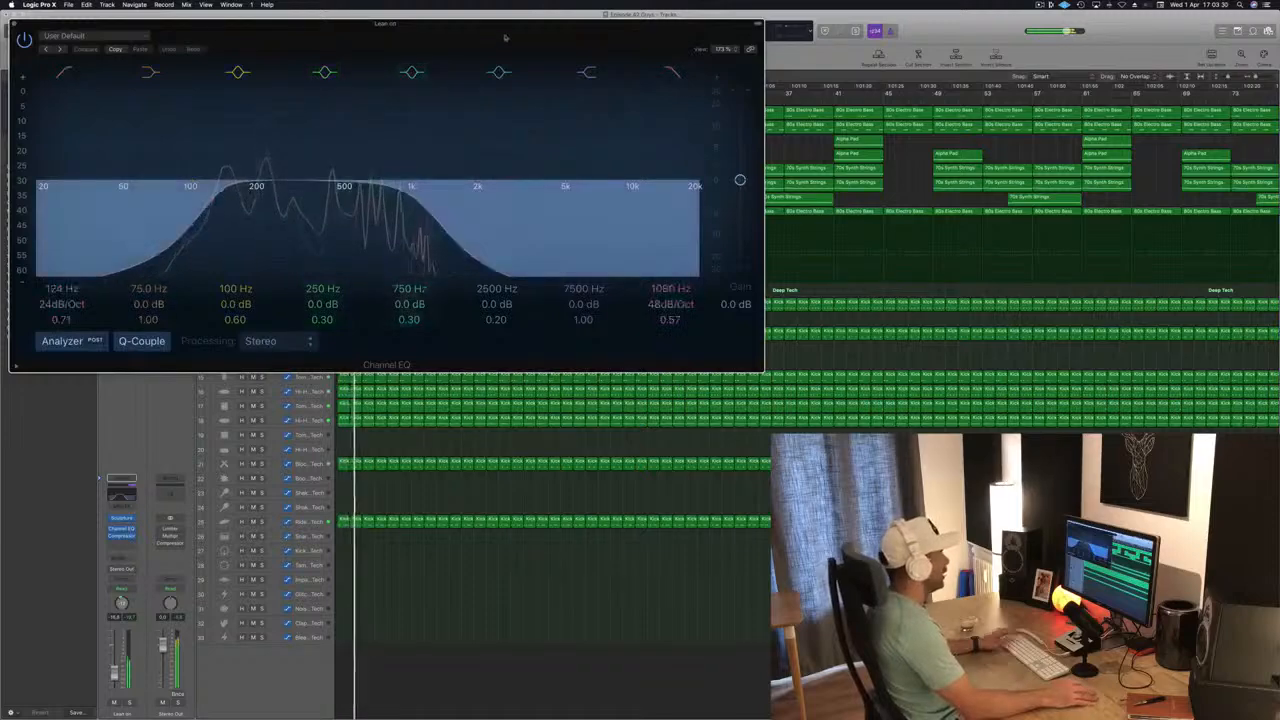
drag(496, 42, 914, 281)
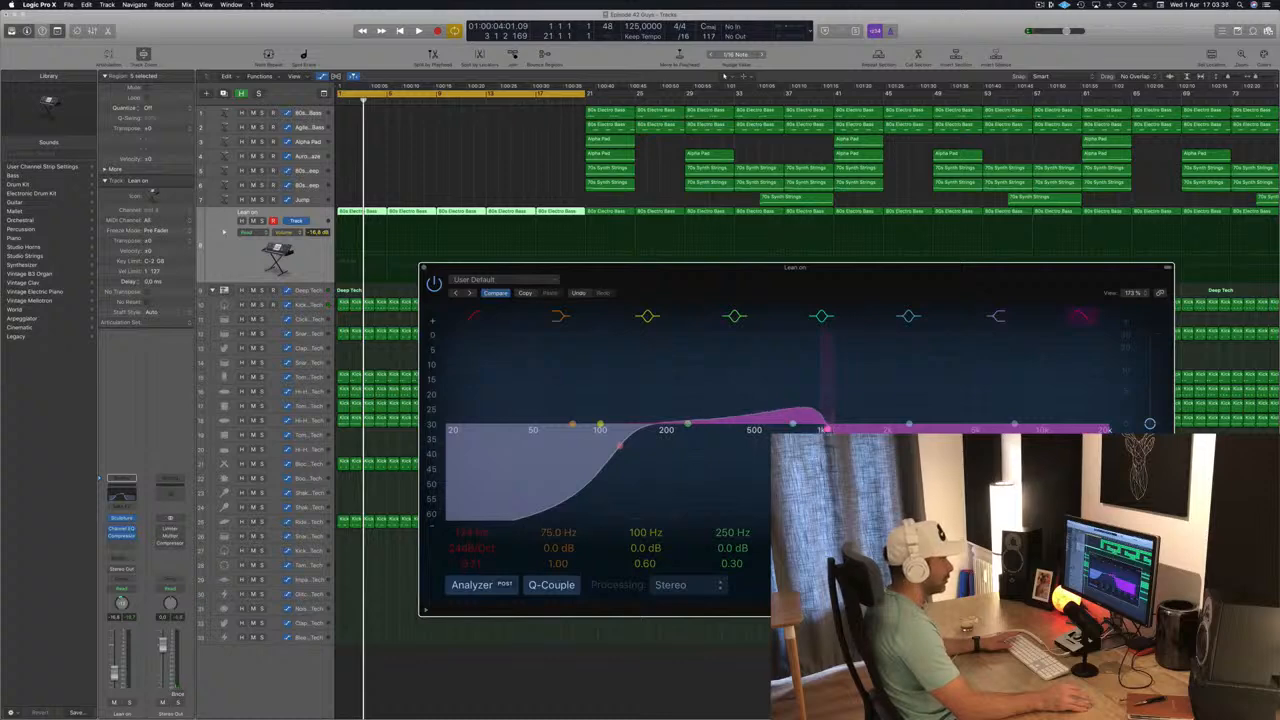
Restart playback, move the Channel EQ window aside and insert a second stereo Compressor on the Lean on track.
key(space)
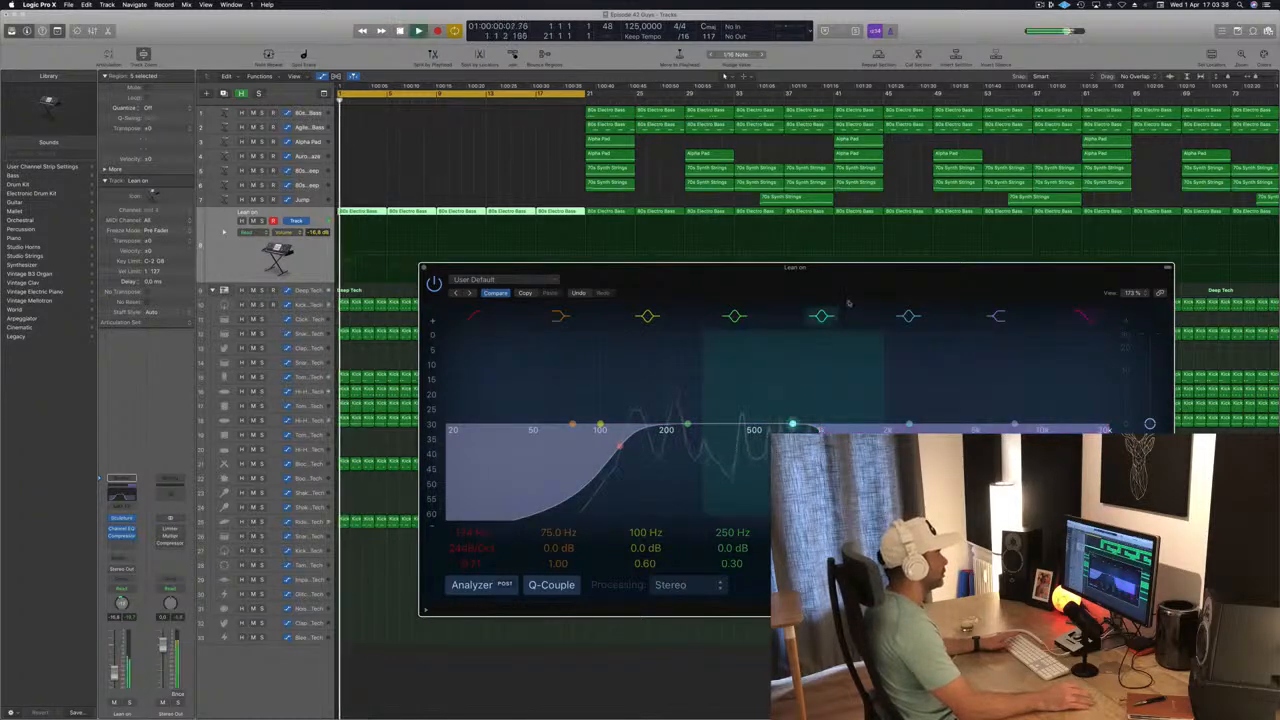
drag(856, 282, 896, 264)
key(space)
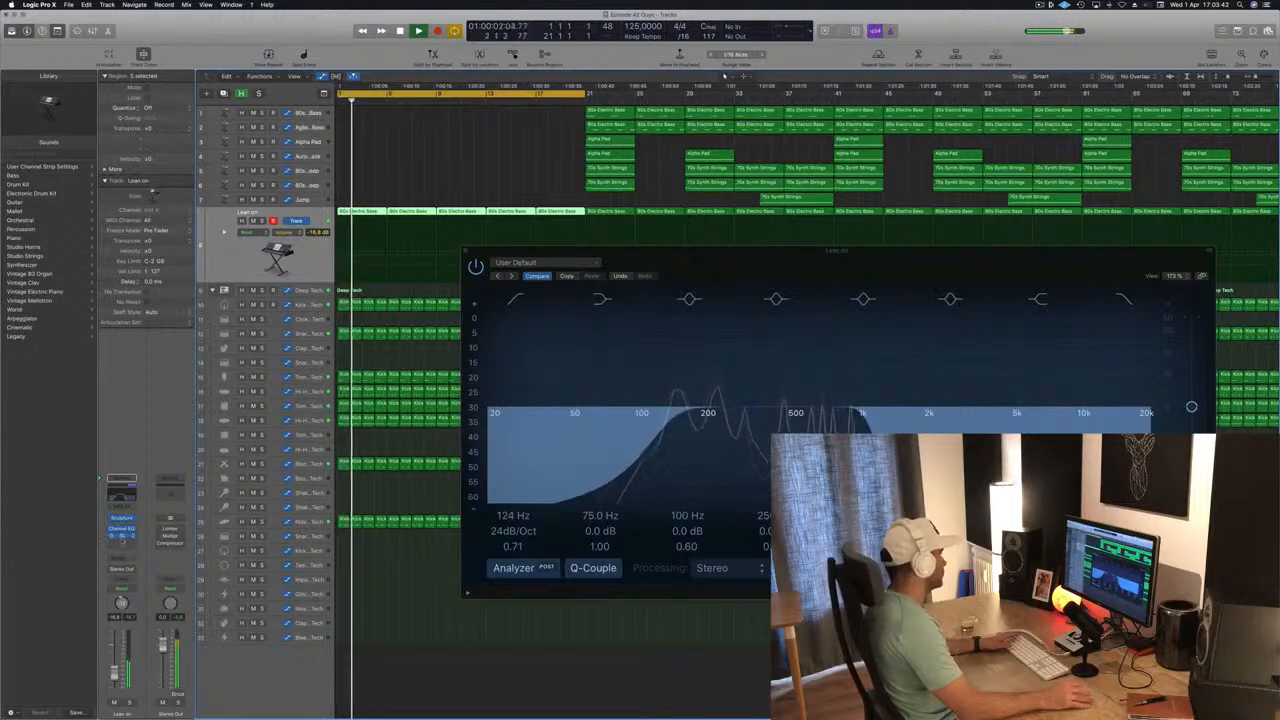
click(124, 543)
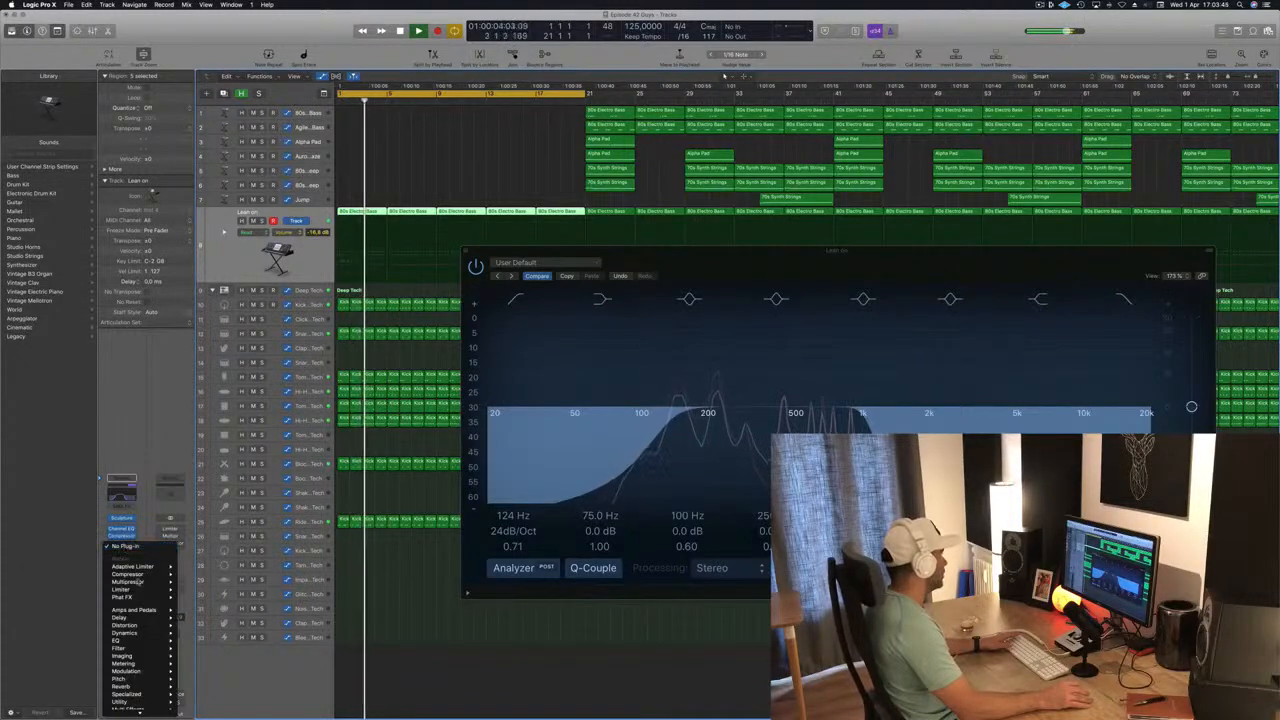
mouse_move(148, 575)
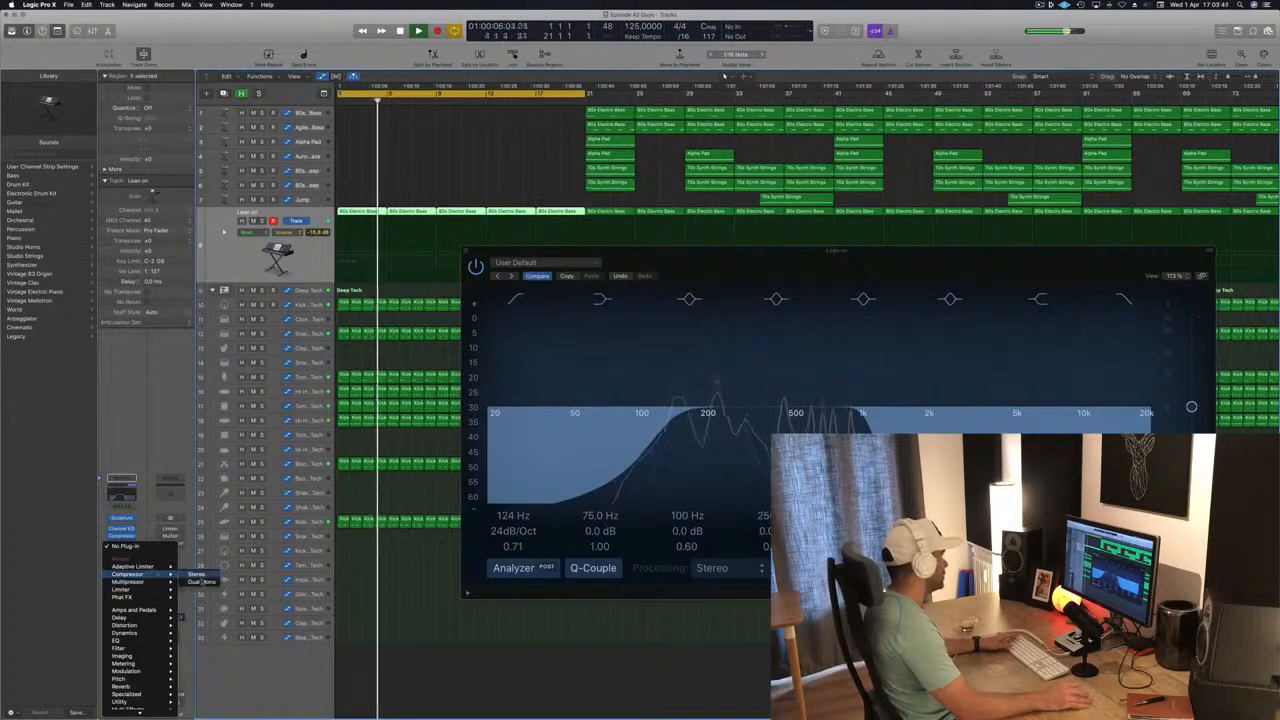
click(196, 575)
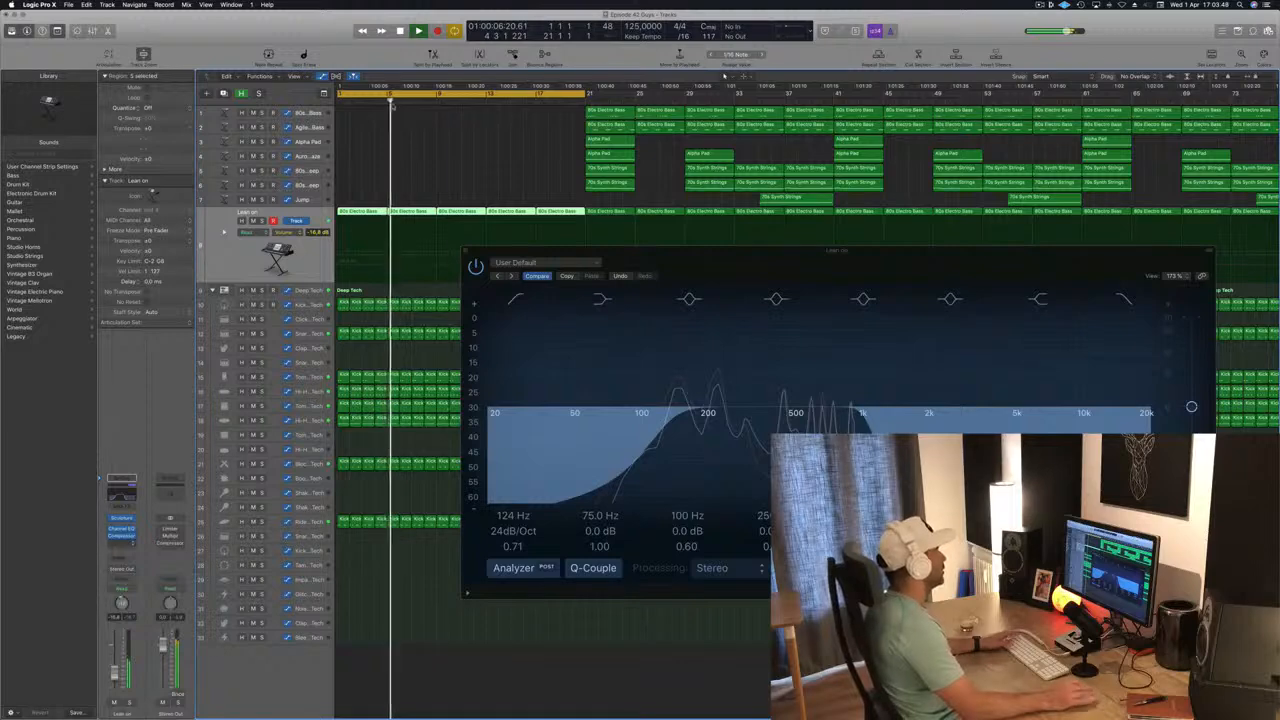
Set the new Compressor's side chain to Bus 8, fed by Kick 1 and Kick 2, and close its window.
drag(391, 35, 708, 123)
click(725, 118)
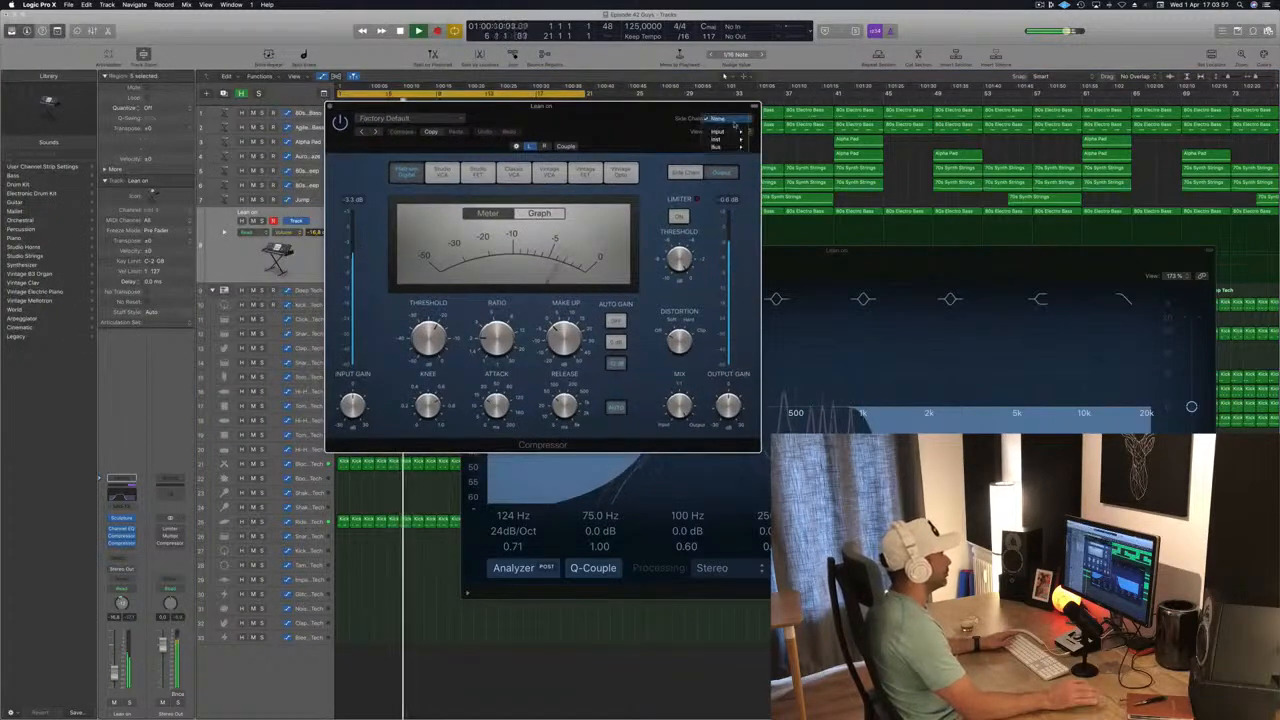
mouse_move(734, 151)
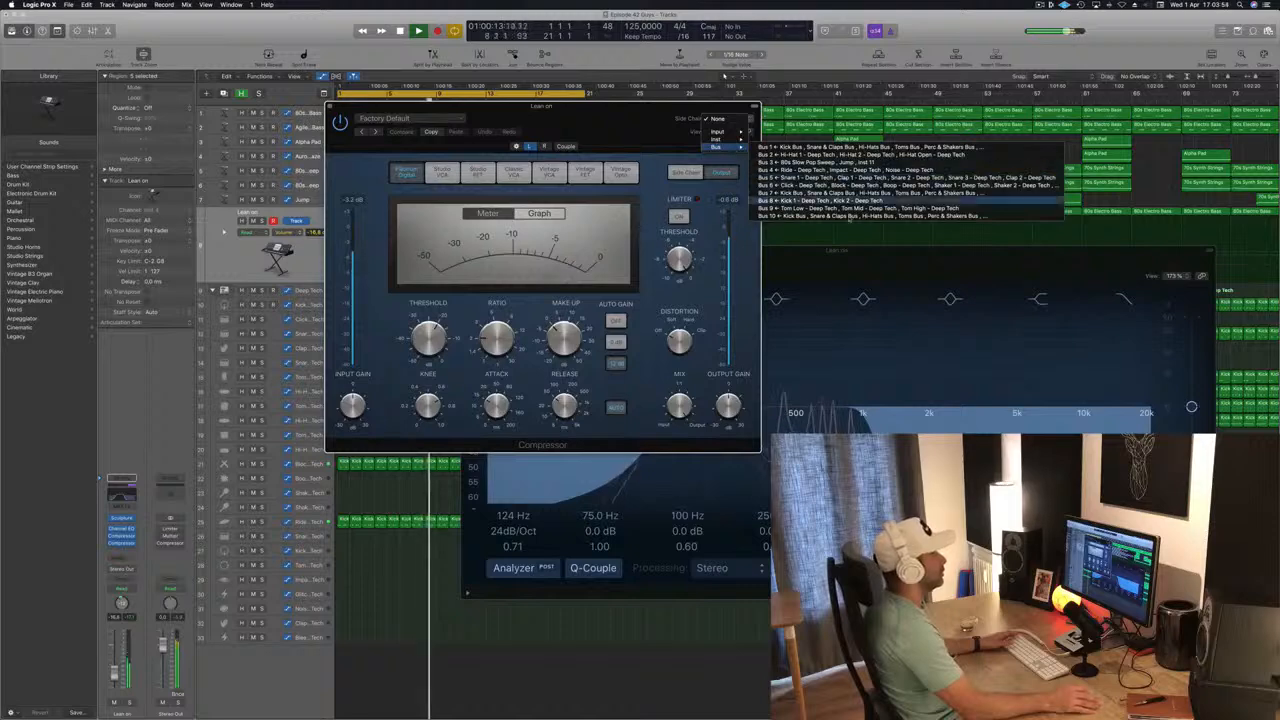
click(800, 200)
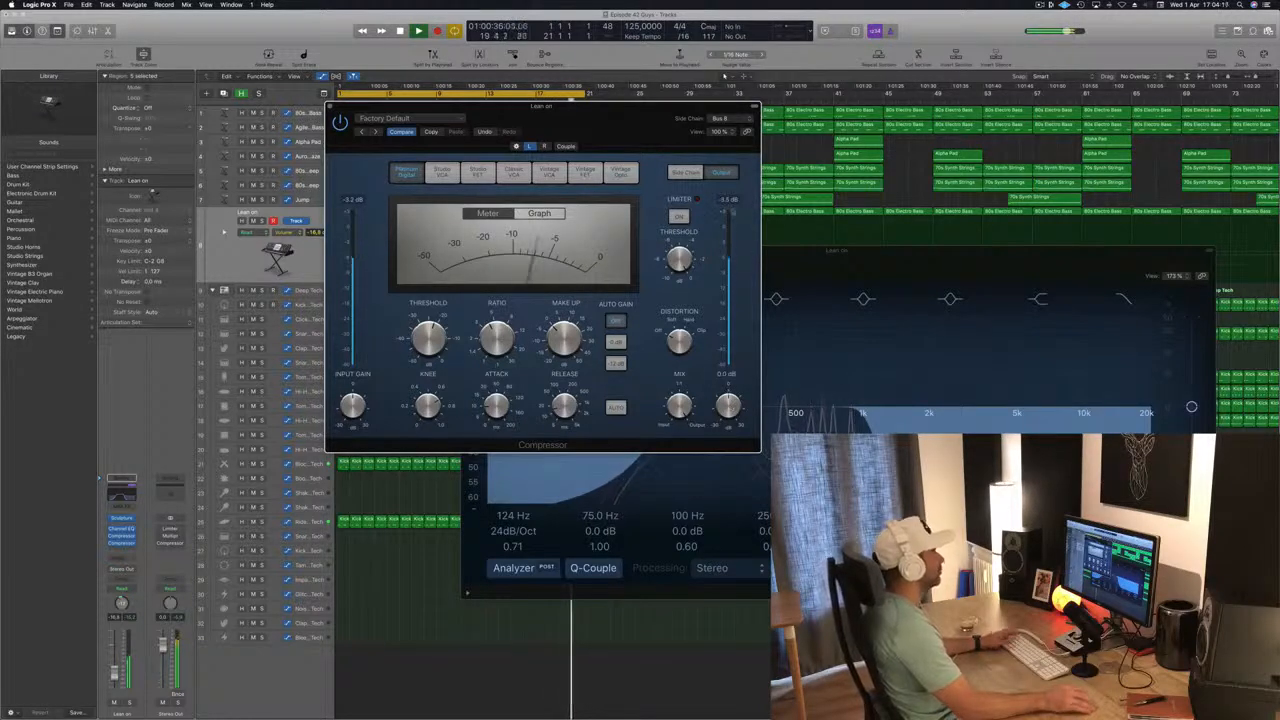
drag(622, 127, 813, 185)
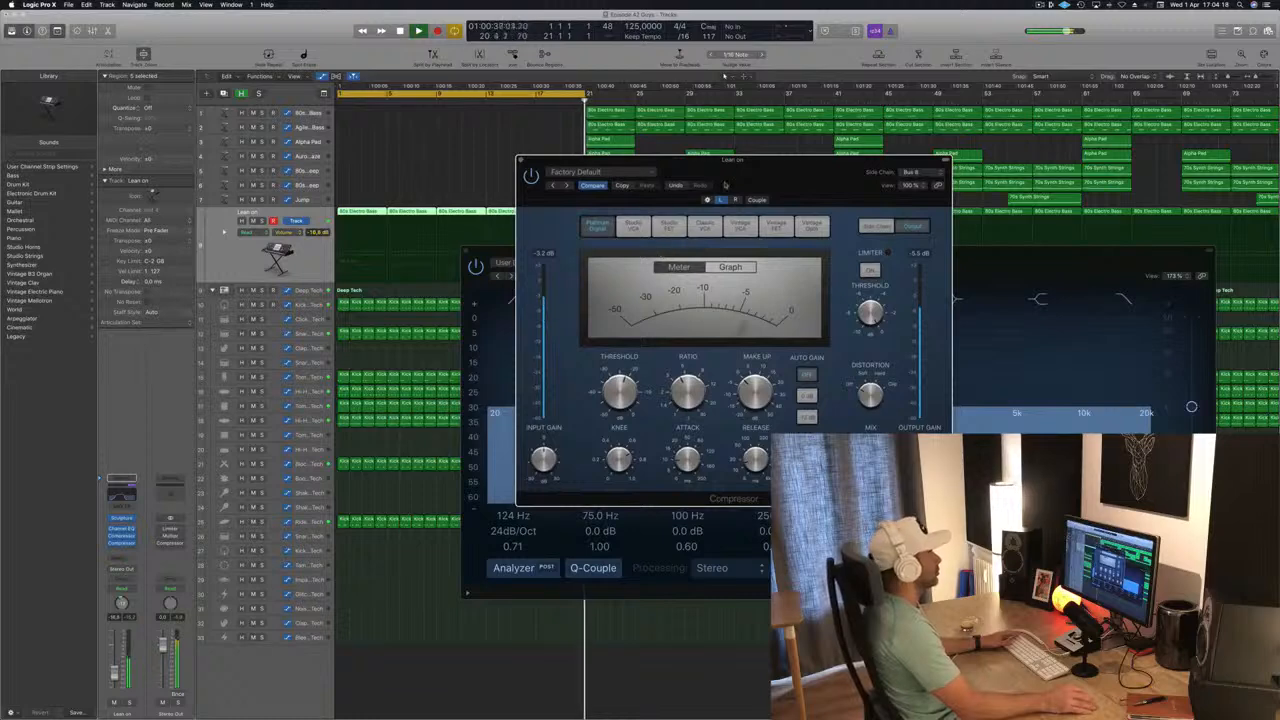
drag(725, 185, 767, 184)
click(562, 159)
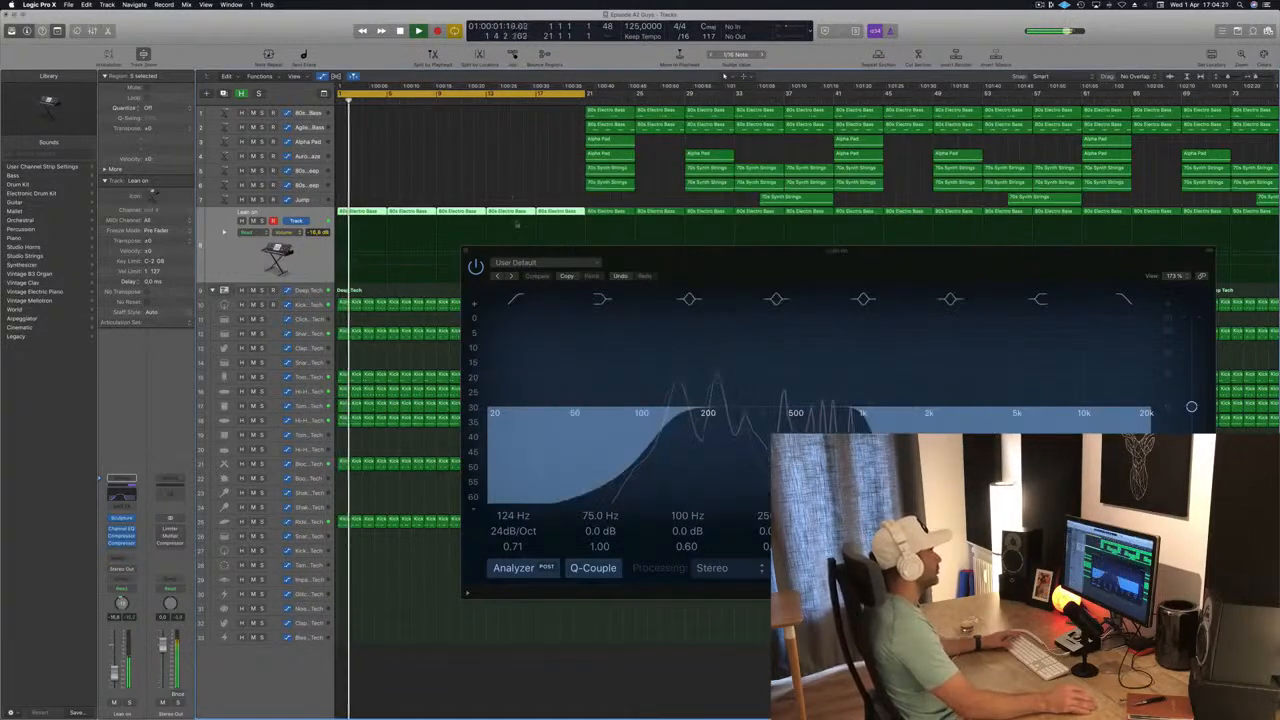
Add a send to Bus 11 on the Lean on channel strip.
drag(600, 251, 690, 148)
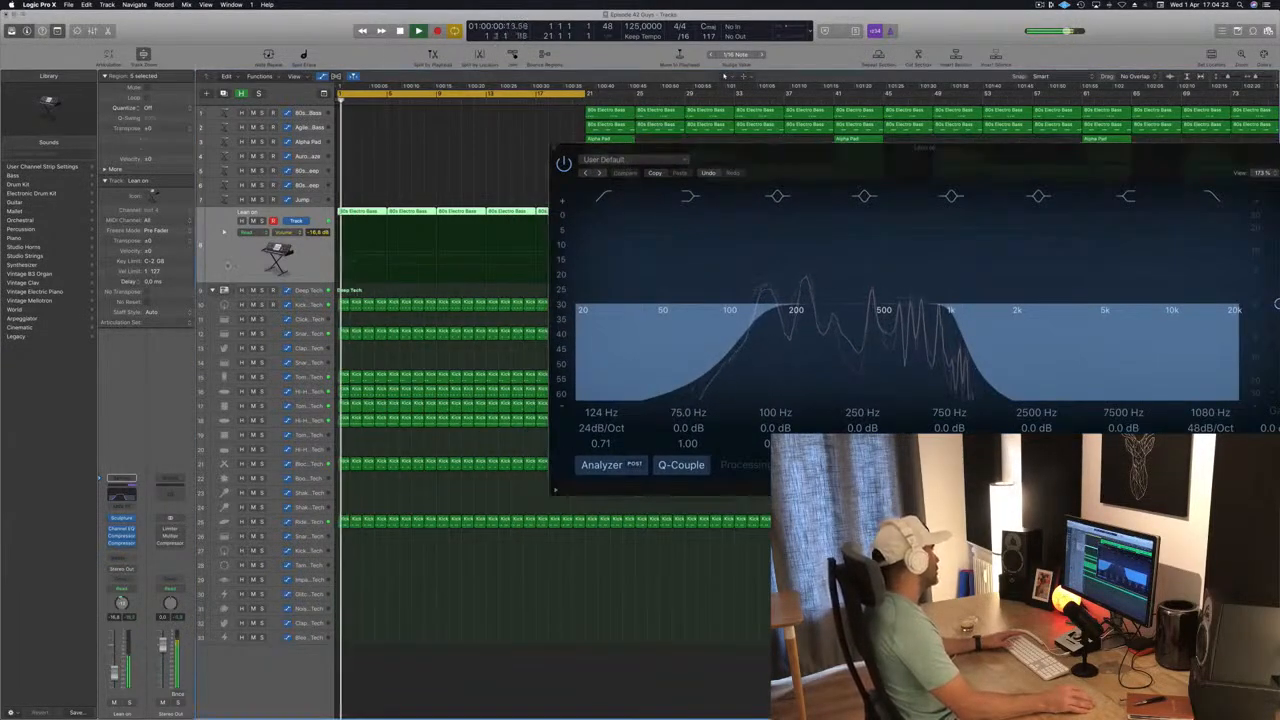
click(120, 560)
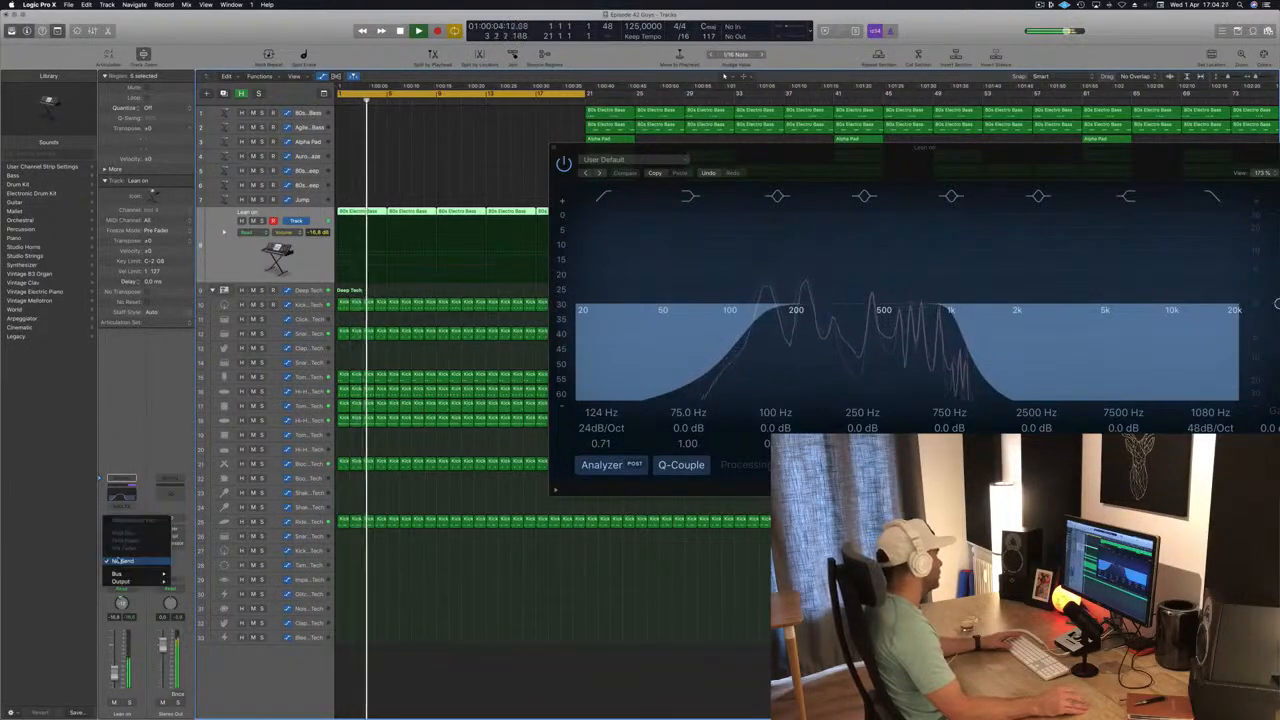
mouse_move(120, 574)
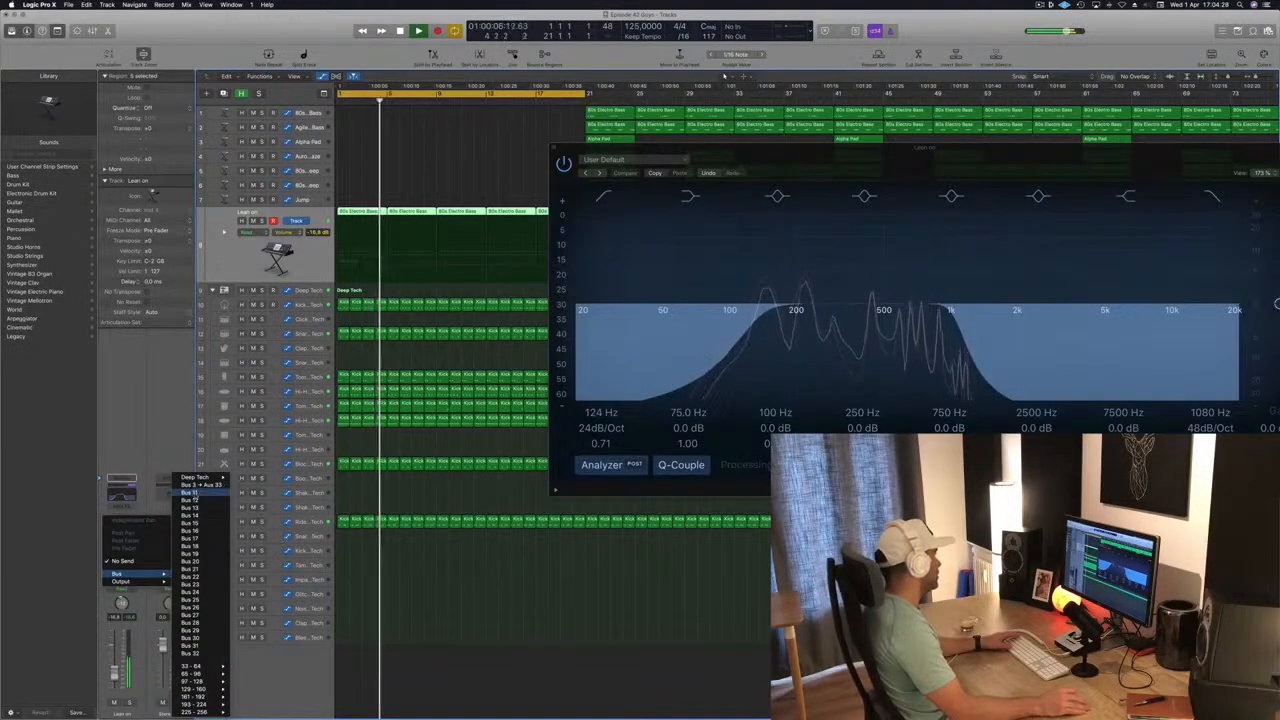
click(190, 492)
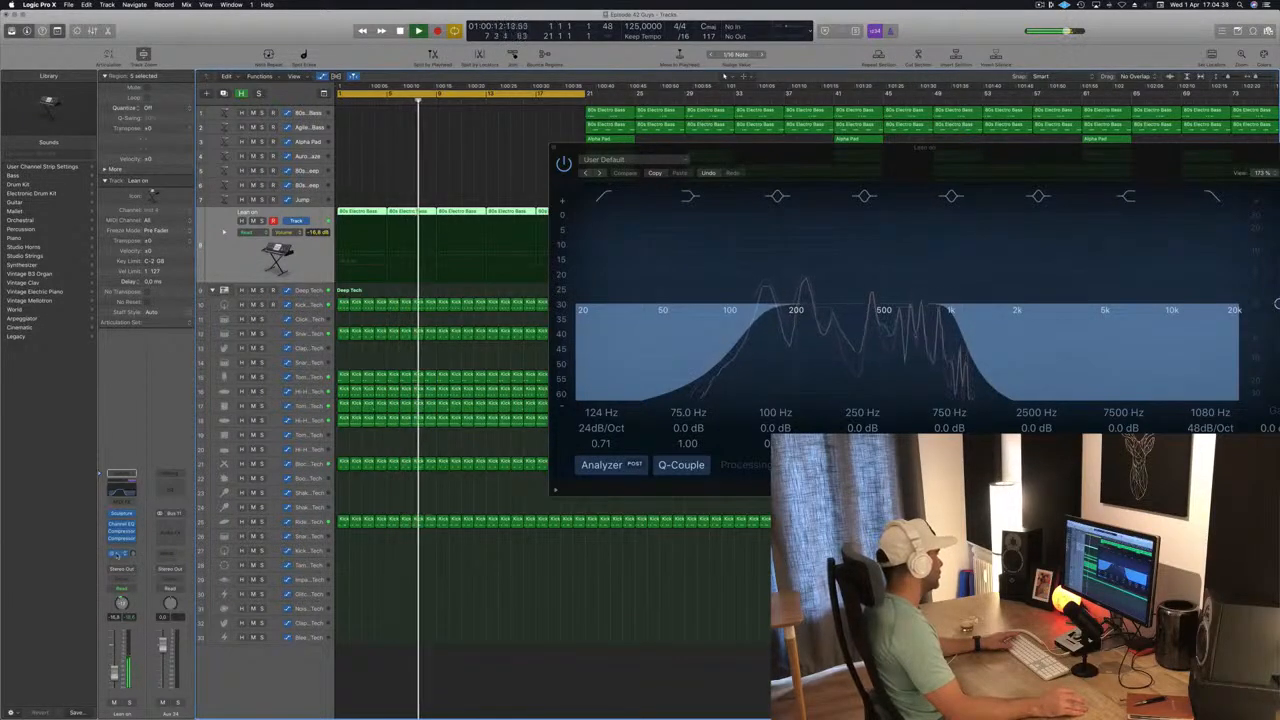
click(118, 553)
click(147, 433)
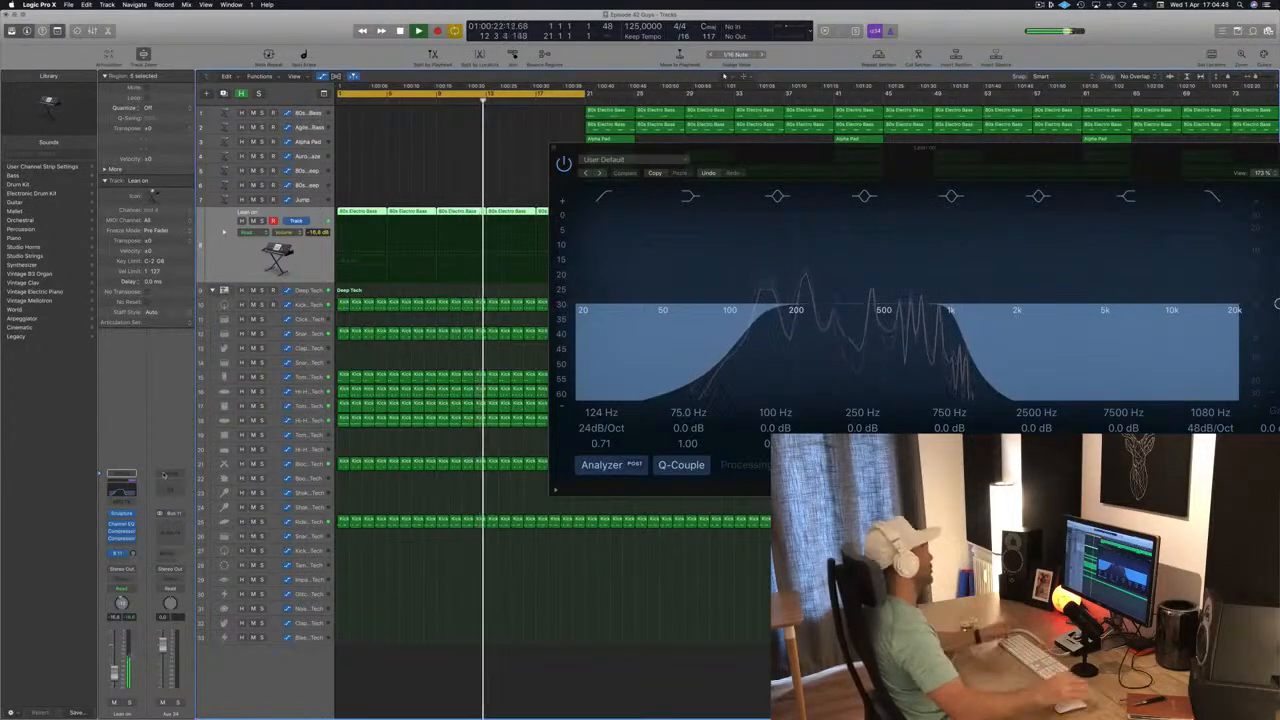
Insert a stereo Delay Designer on the Bus 11 aux channel during playback and raise the Lean on track's send level.
drag(828, 148, 855, 128)
key(space)
key(Return)
key(space)
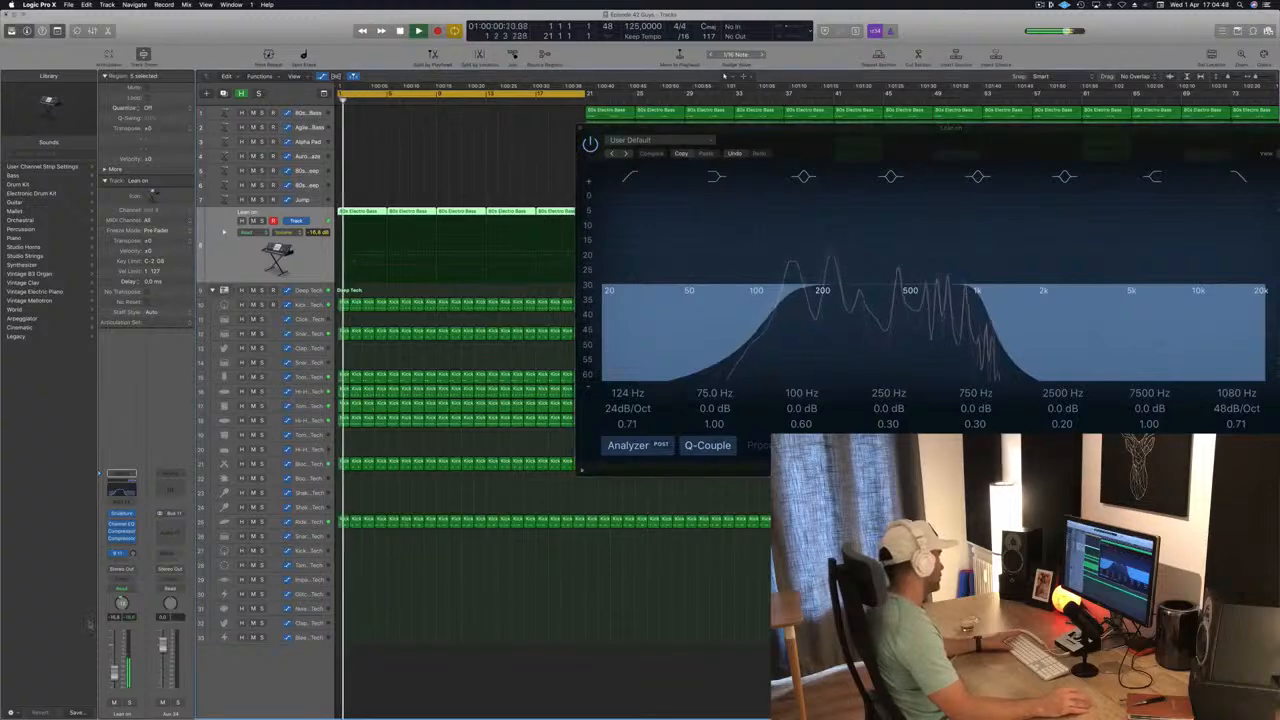
click(170, 527)
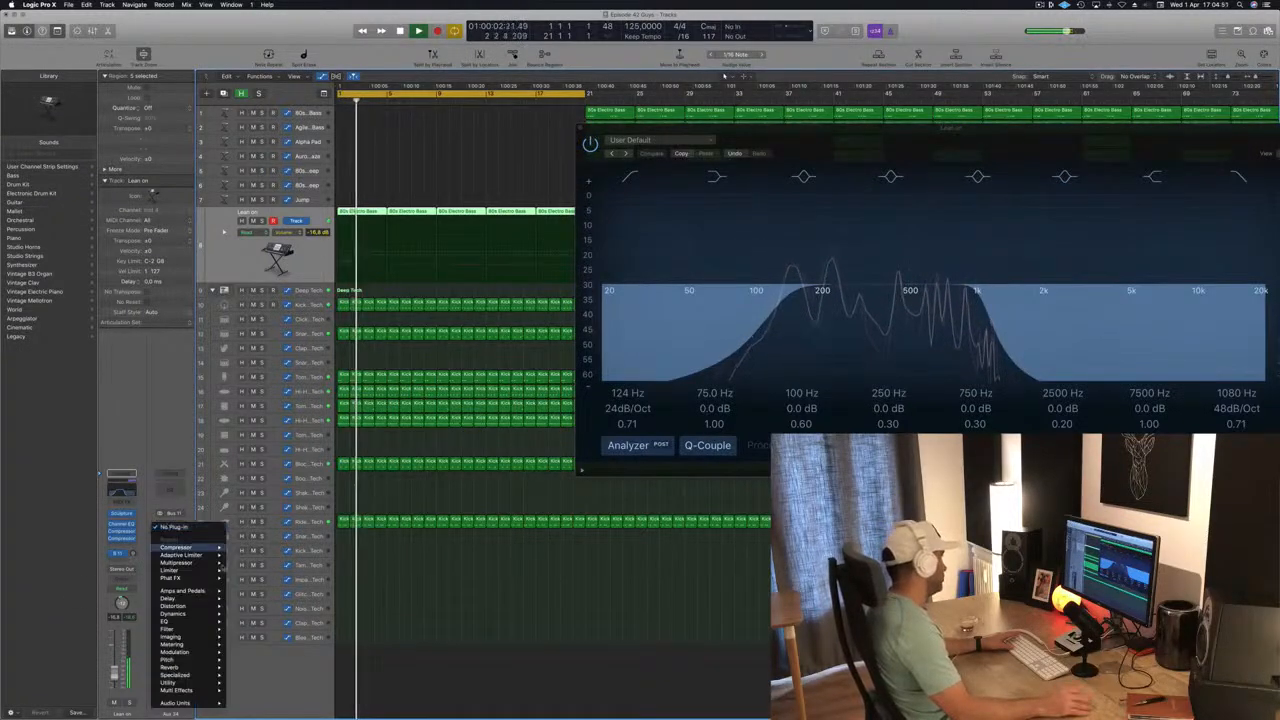
mouse_move(199, 616)
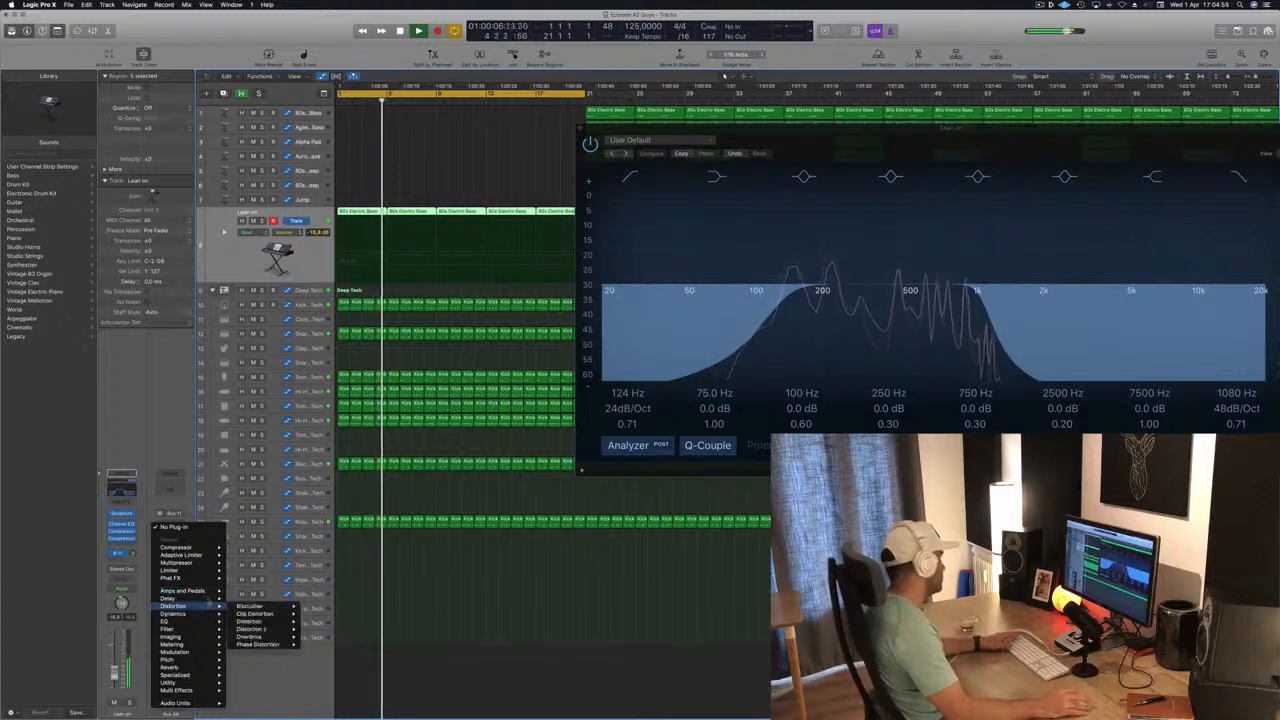
mouse_move(265, 598)
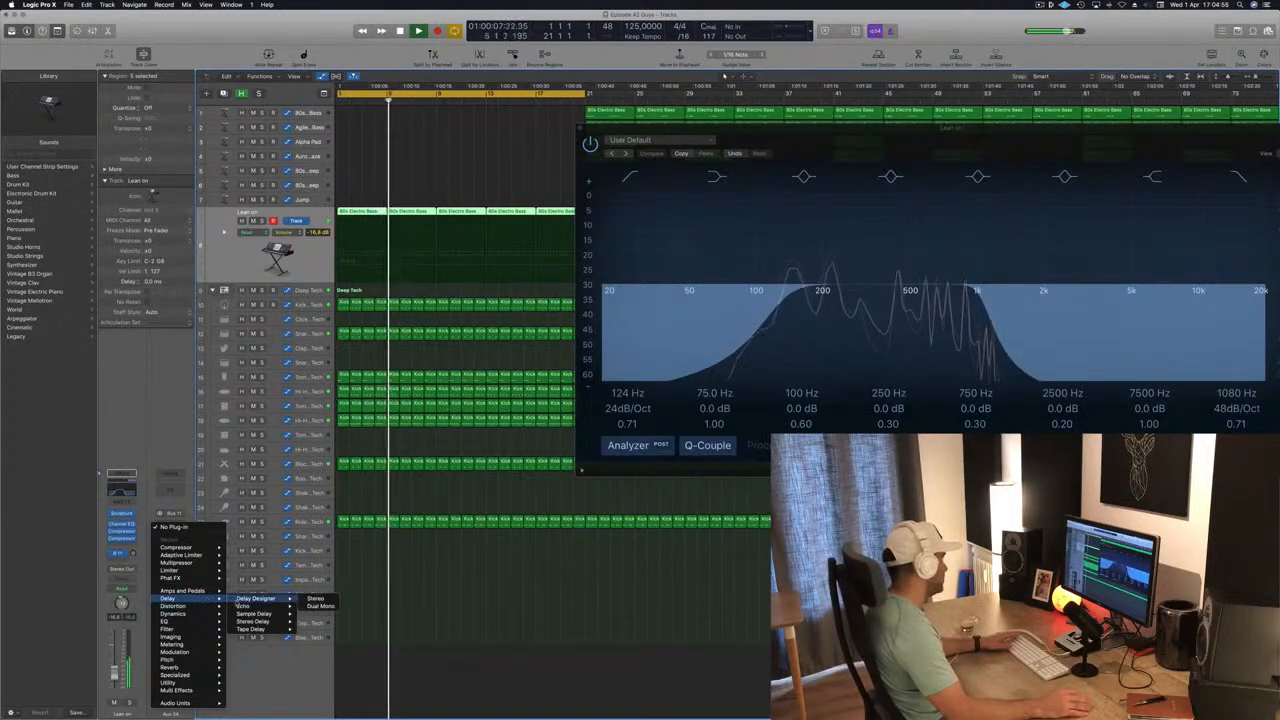
click(318, 598)
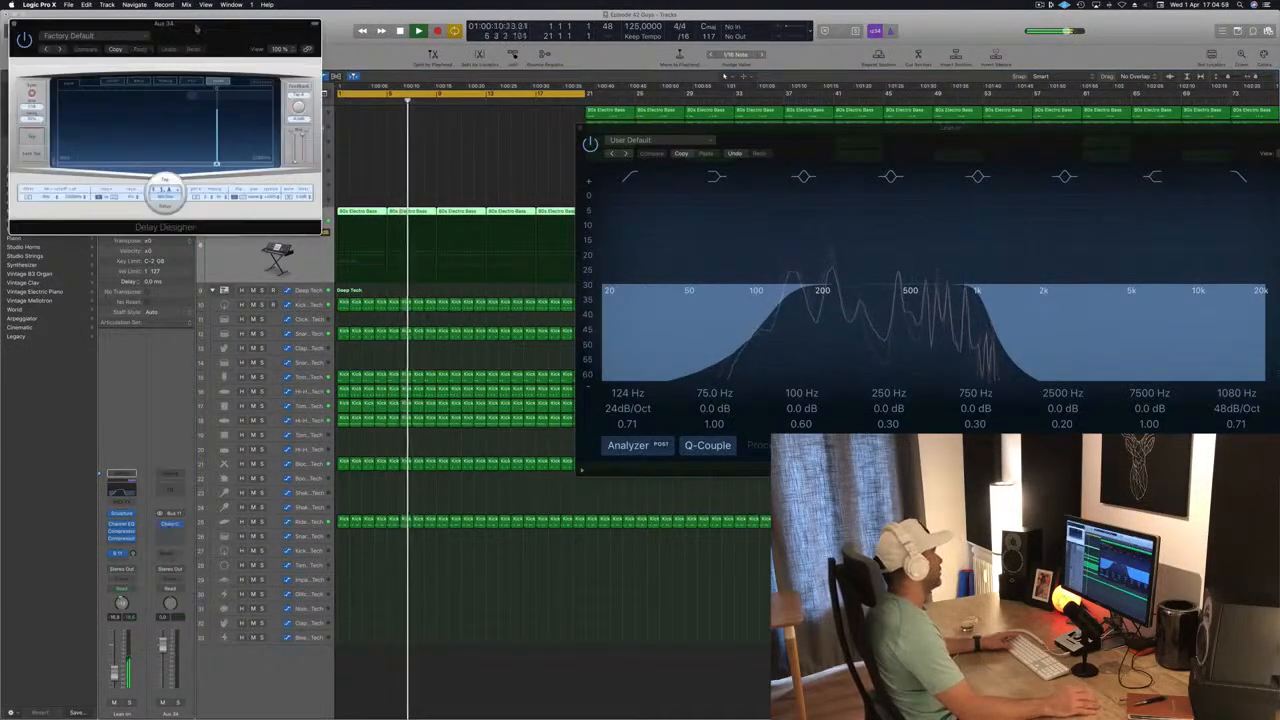
drag(195, 26, 793, 125)
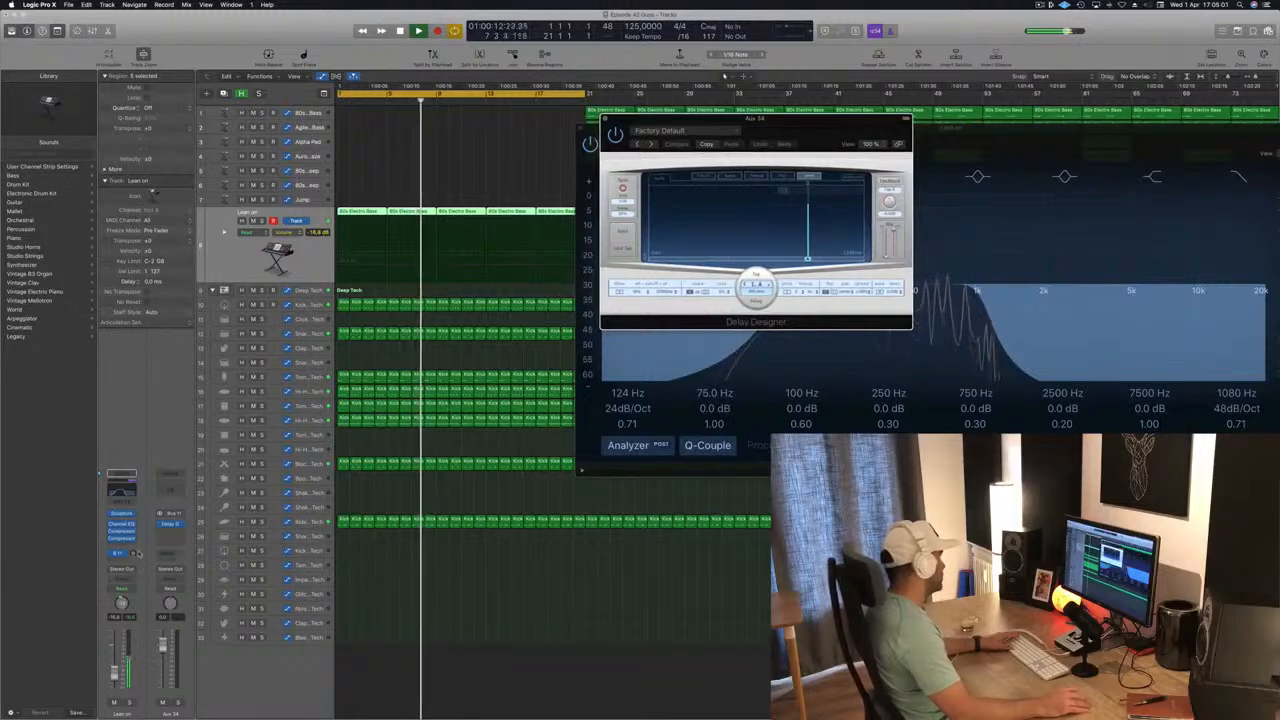
drag(133, 554, 137, 523)
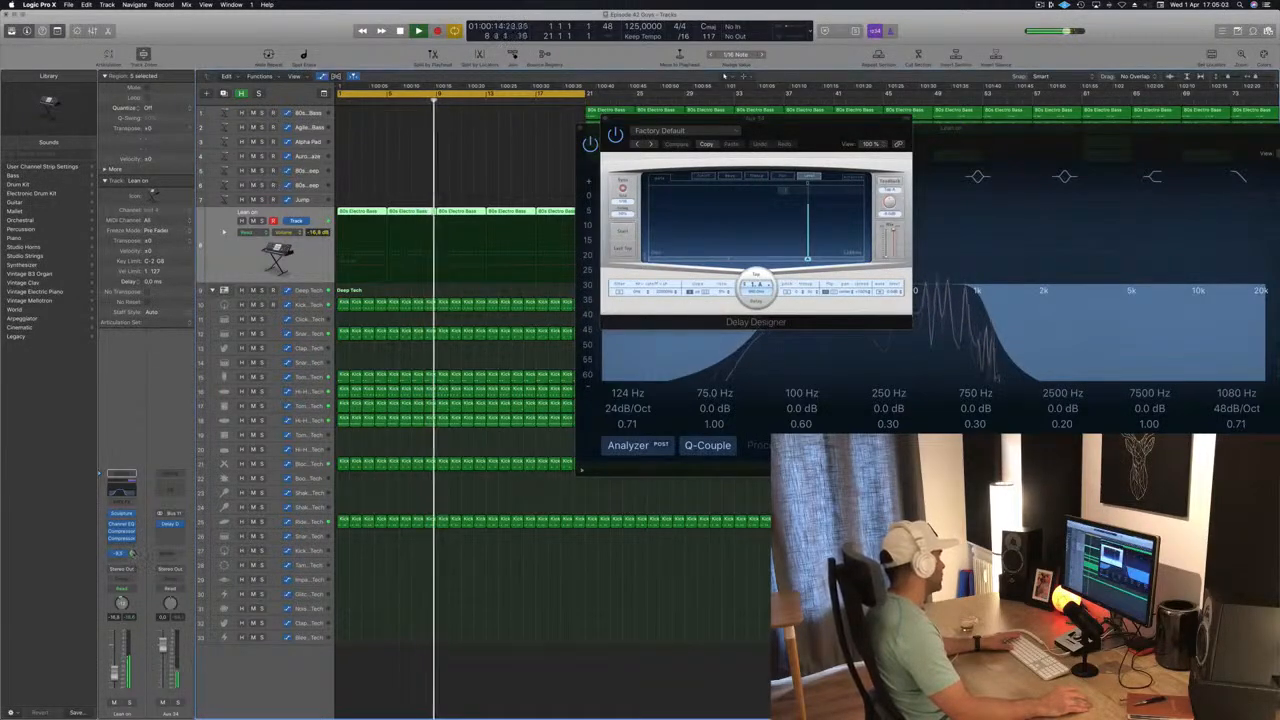
Audition Delay Designer's simple presets one by one, from 1/4 Alternating Pan to 1/8 Dotted Basic Pan.
click(651, 145)
drag(818, 128, 614, 203)
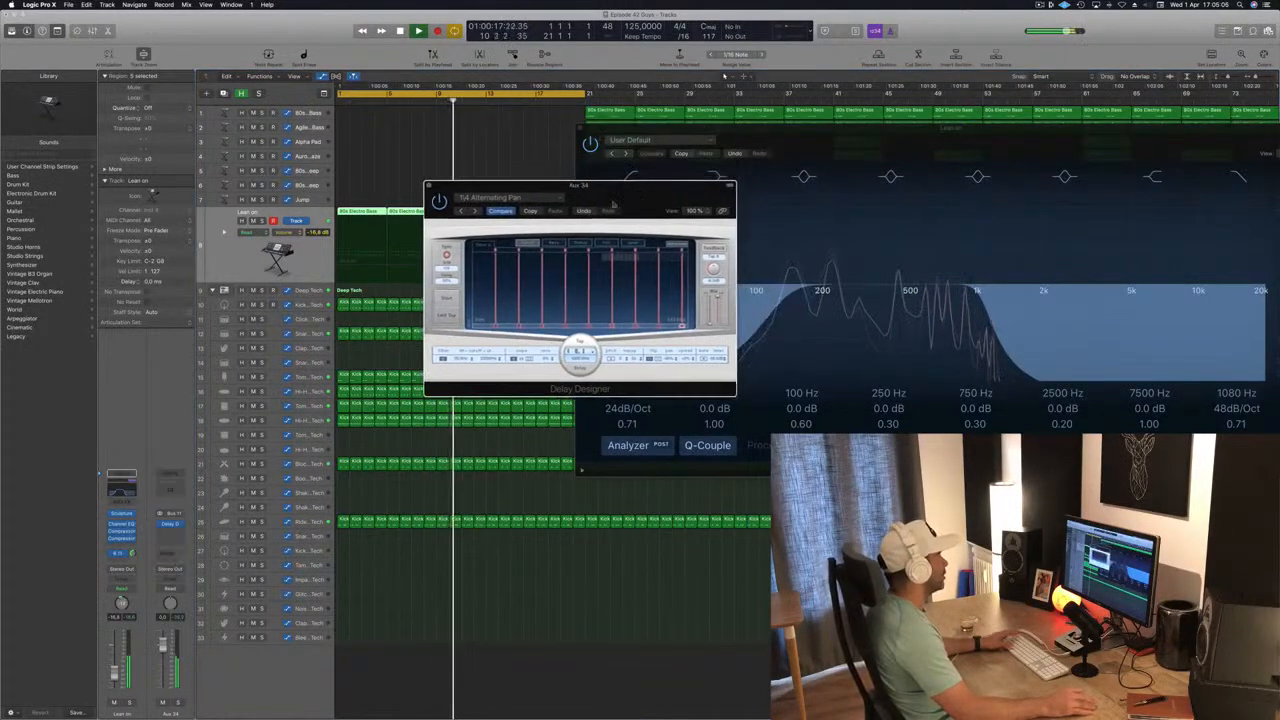
click(474, 211)
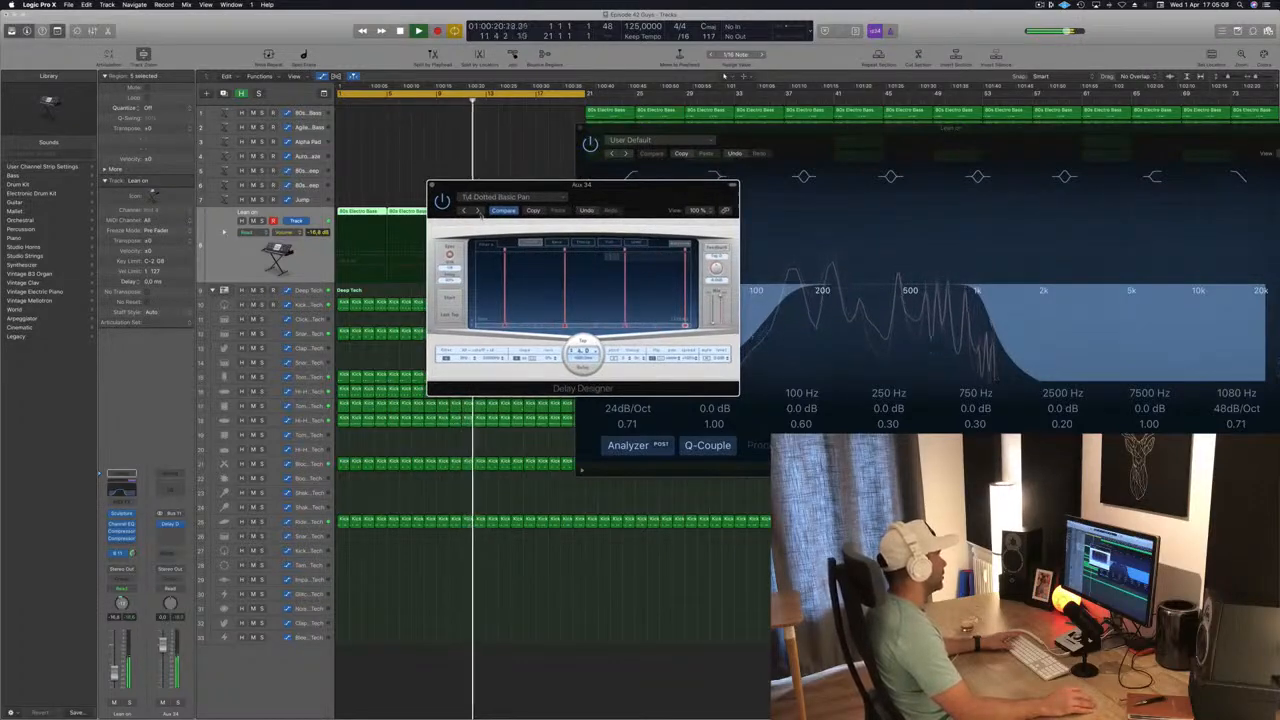
click(479, 210)
click(502, 210)
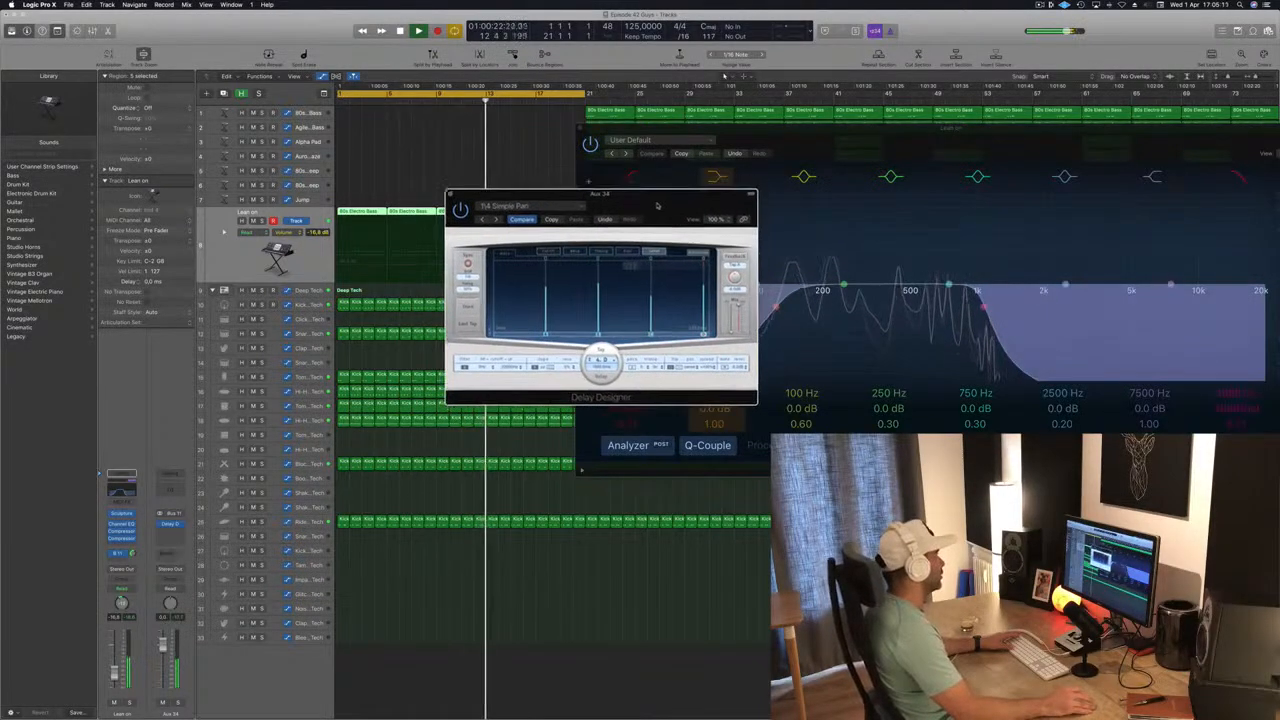
click(489, 222)
click(489, 222)
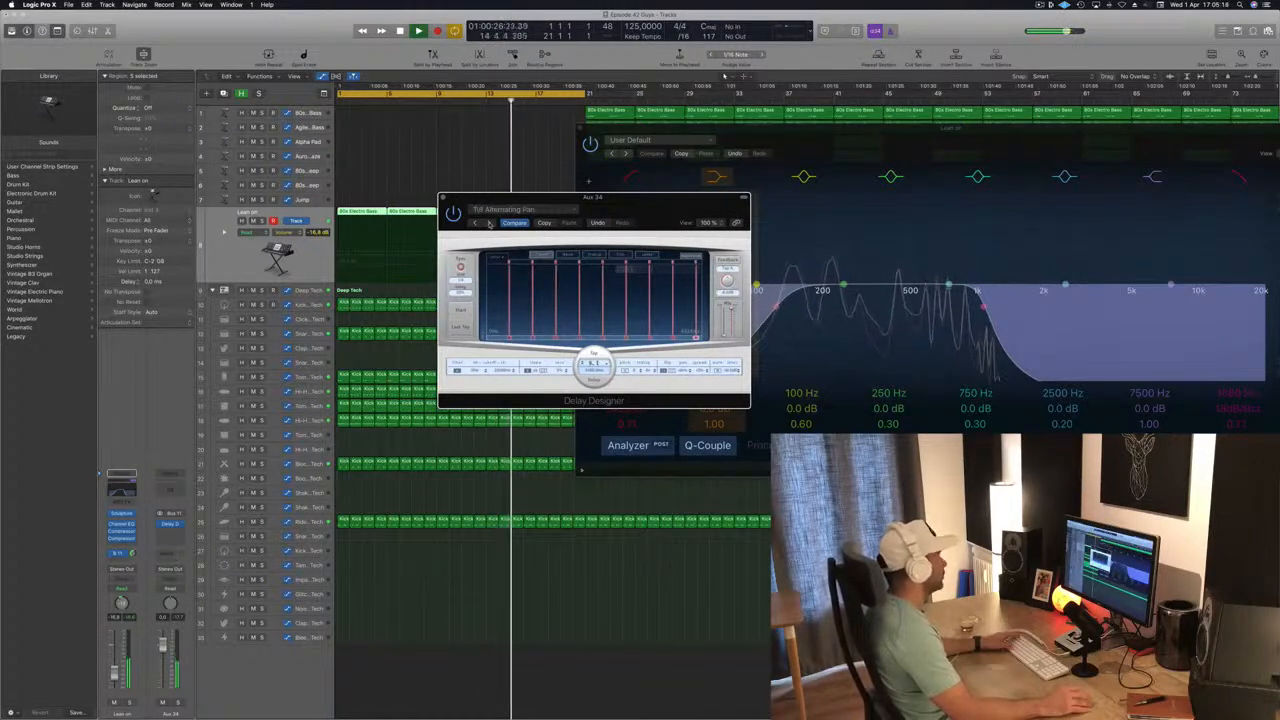
click(489, 222)
Try Delay Designer's complex presets Ease Out and Falling Pattern during playback.
click(515, 210)
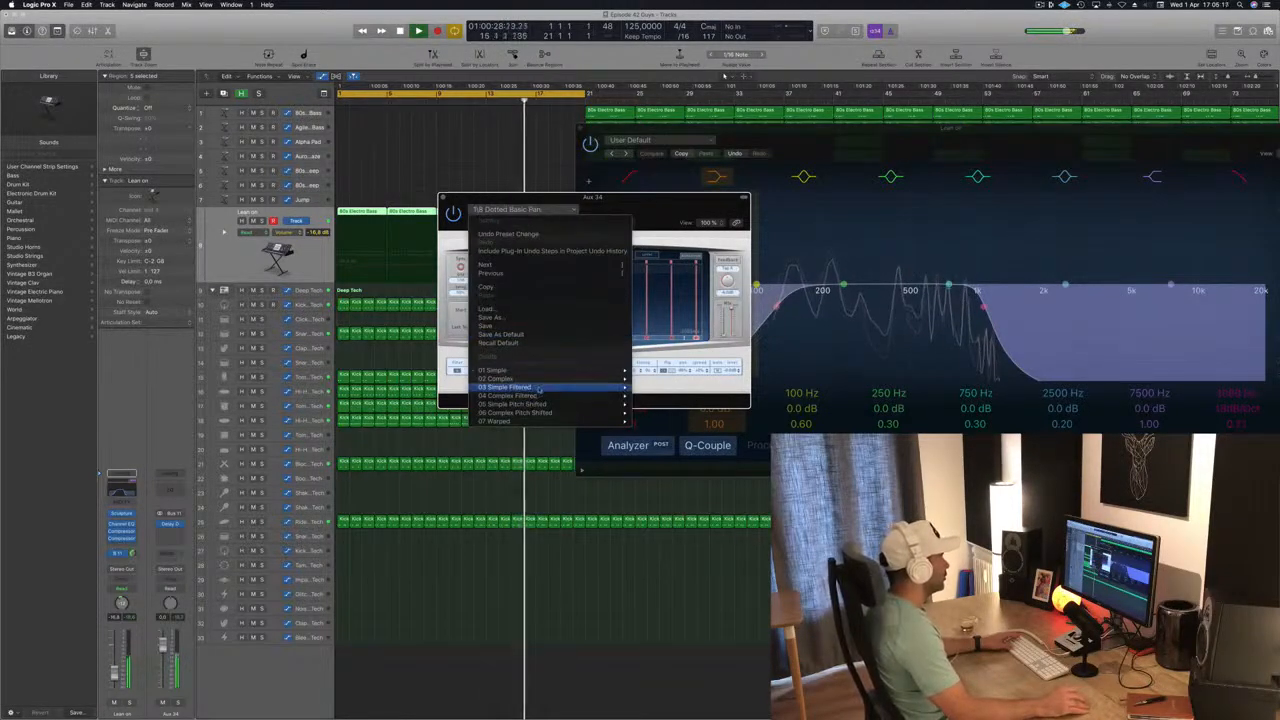
mouse_move(546, 383)
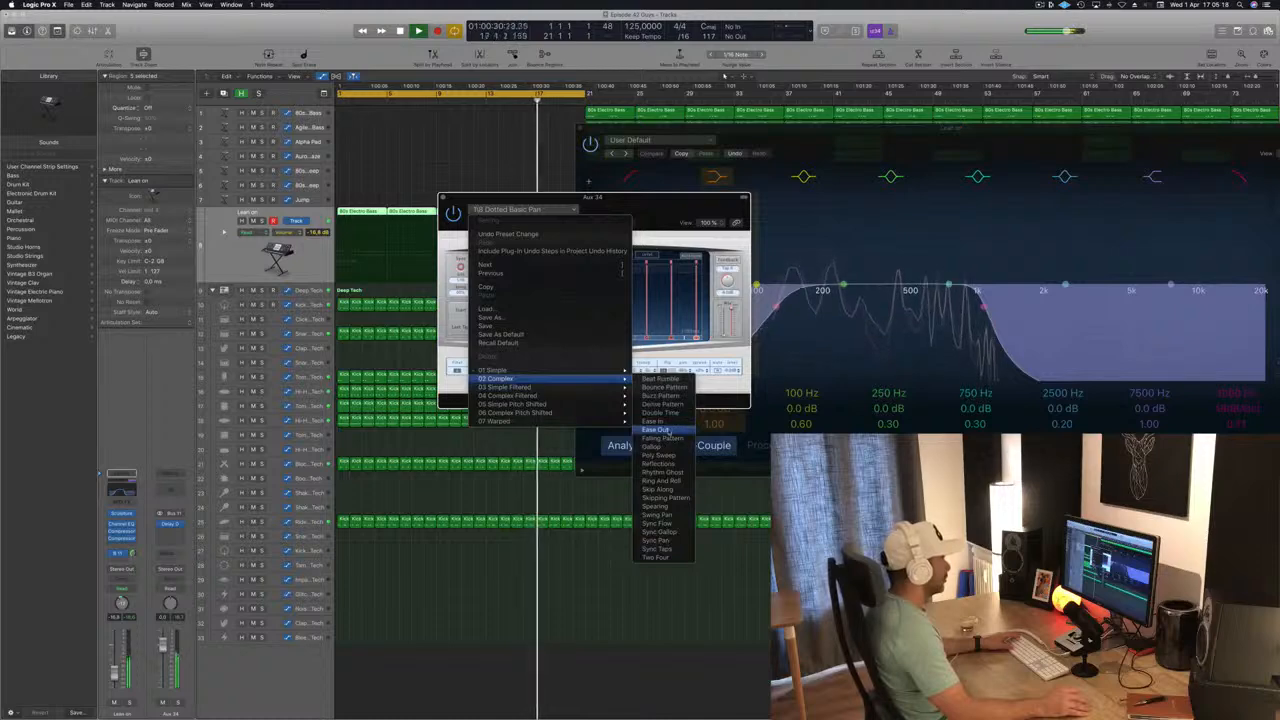
click(643, 207)
drag(643, 207, 614, 194)
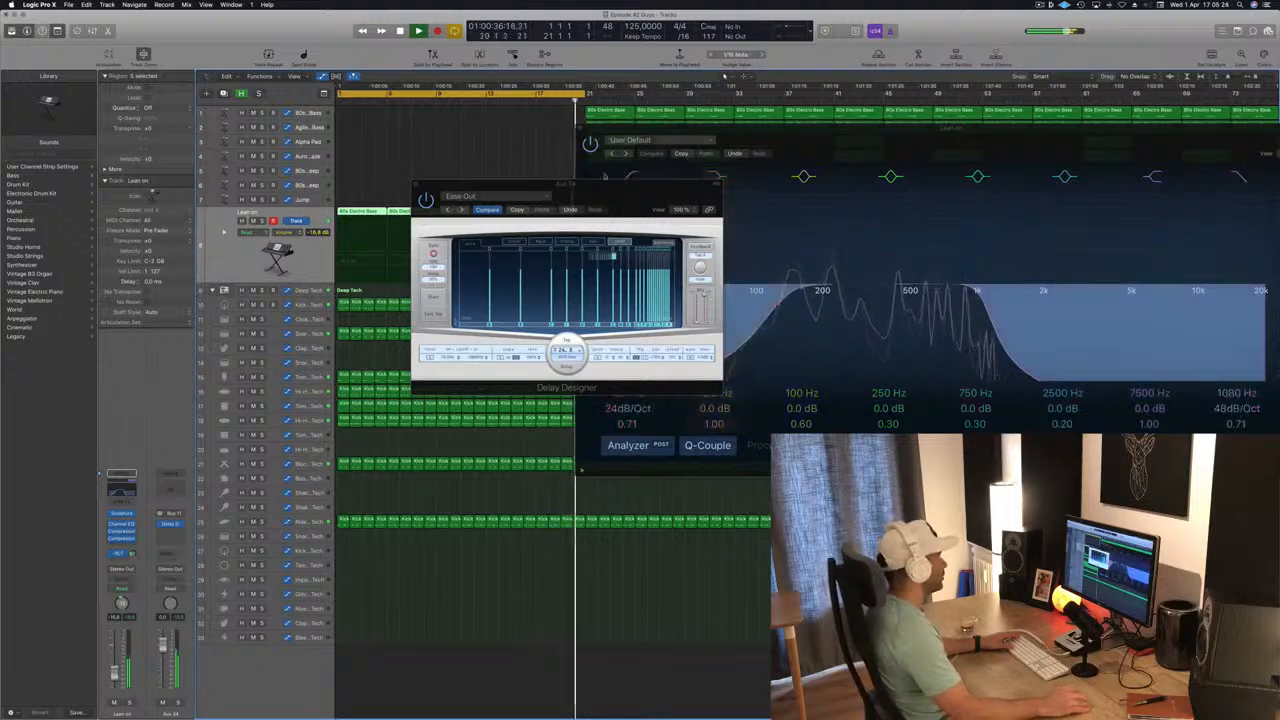
click(463, 210)
drag(597, 195, 664, 205)
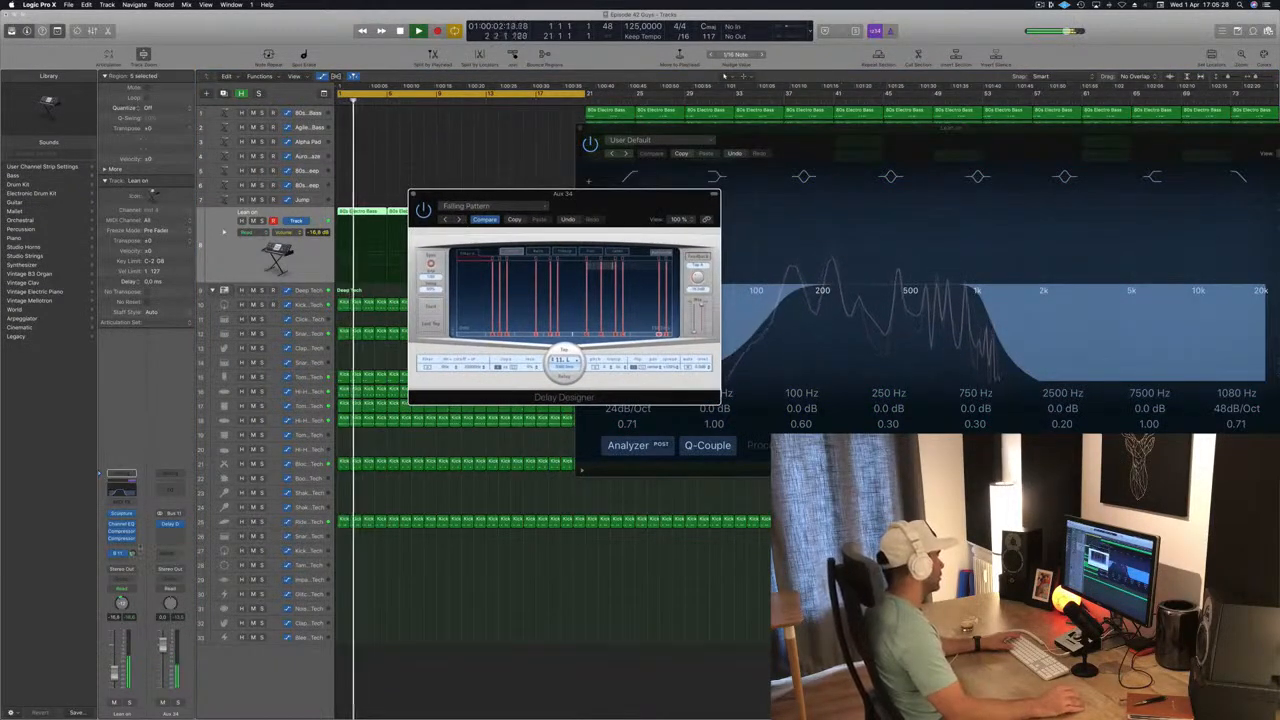
Raise the Lean on track's Bus 11 send slightly and load Delay Designer's 1/16 Slow Pan preset from the simple presets.
drag(132, 554, 132, 550)
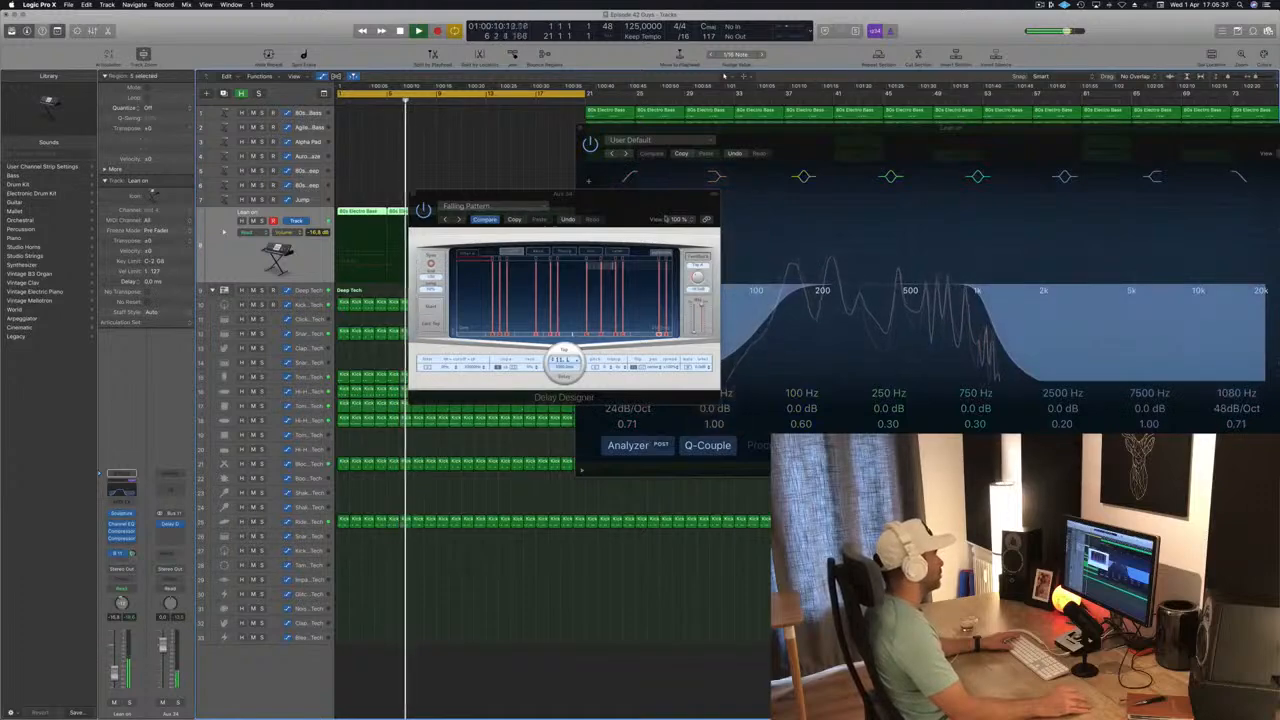
click(521, 204)
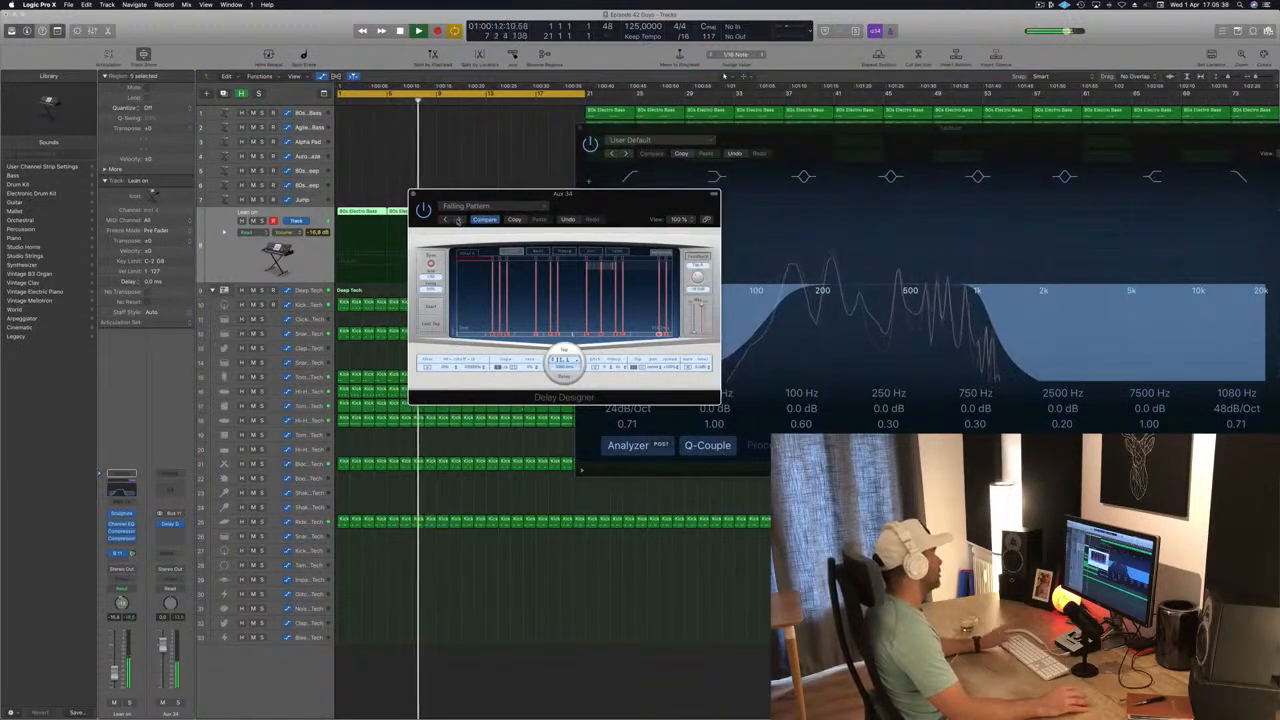
click(458, 220)
click(490, 206)
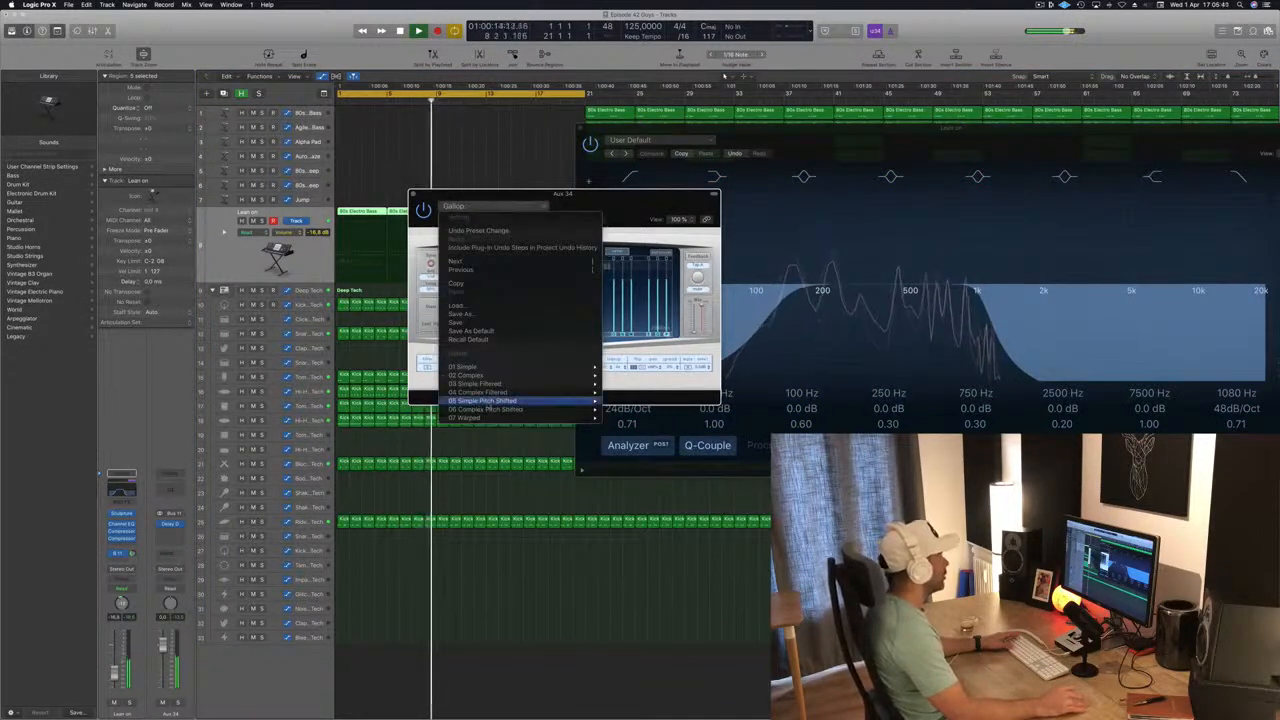
mouse_move(523, 368)
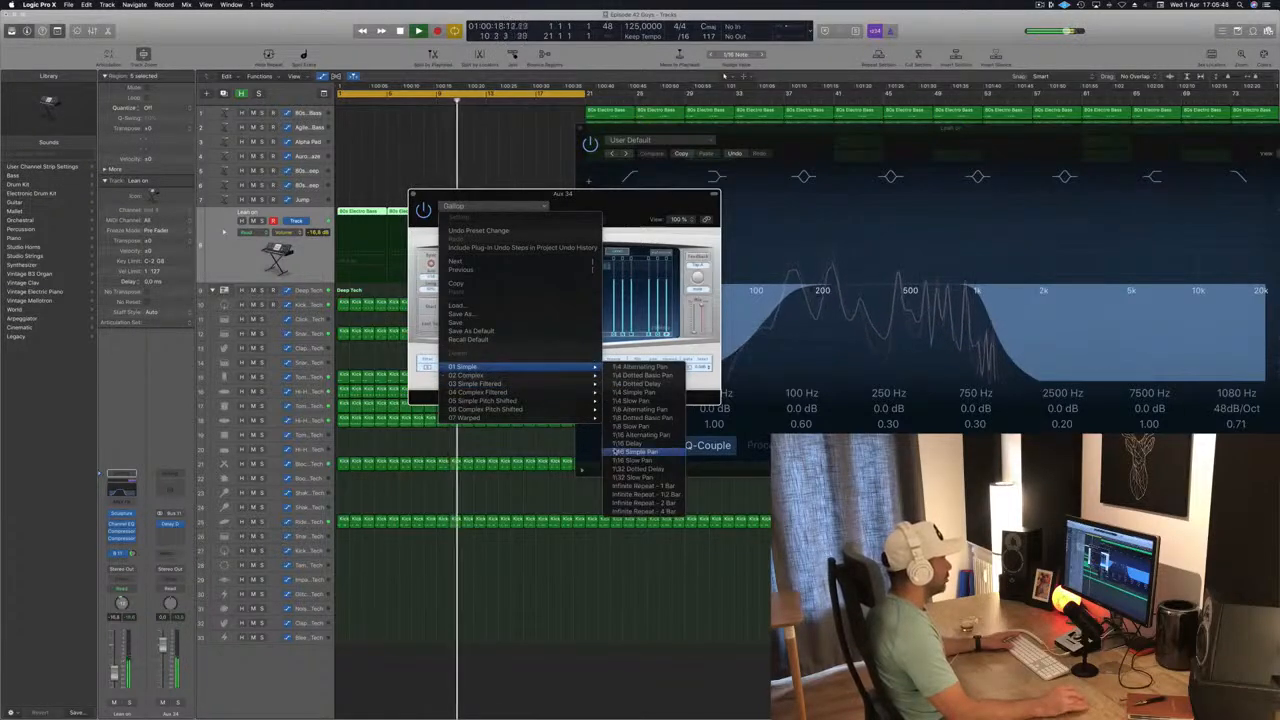
click(630, 459)
drag(585, 212, 666, 214)
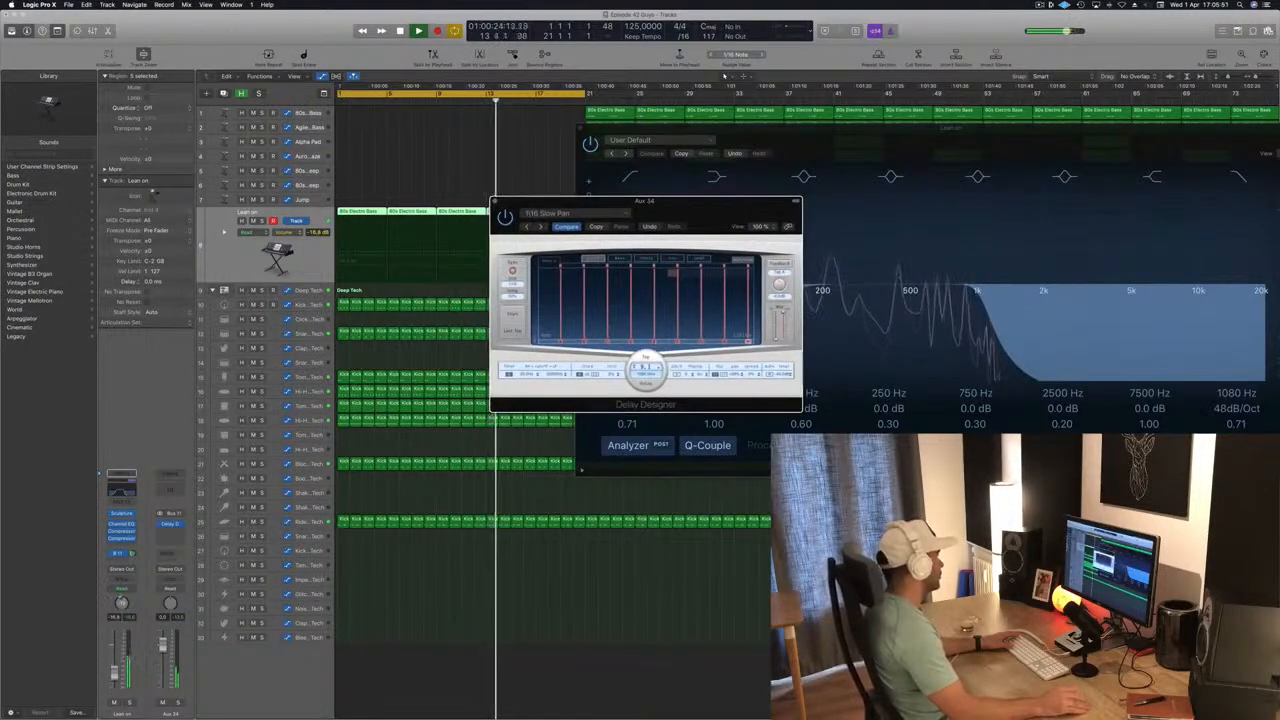
Compare Delay Designer's 1/16 Delay and 1/16 Alternating Pan presets during playback and settle on 1/16 Delay.
click(121, 600)
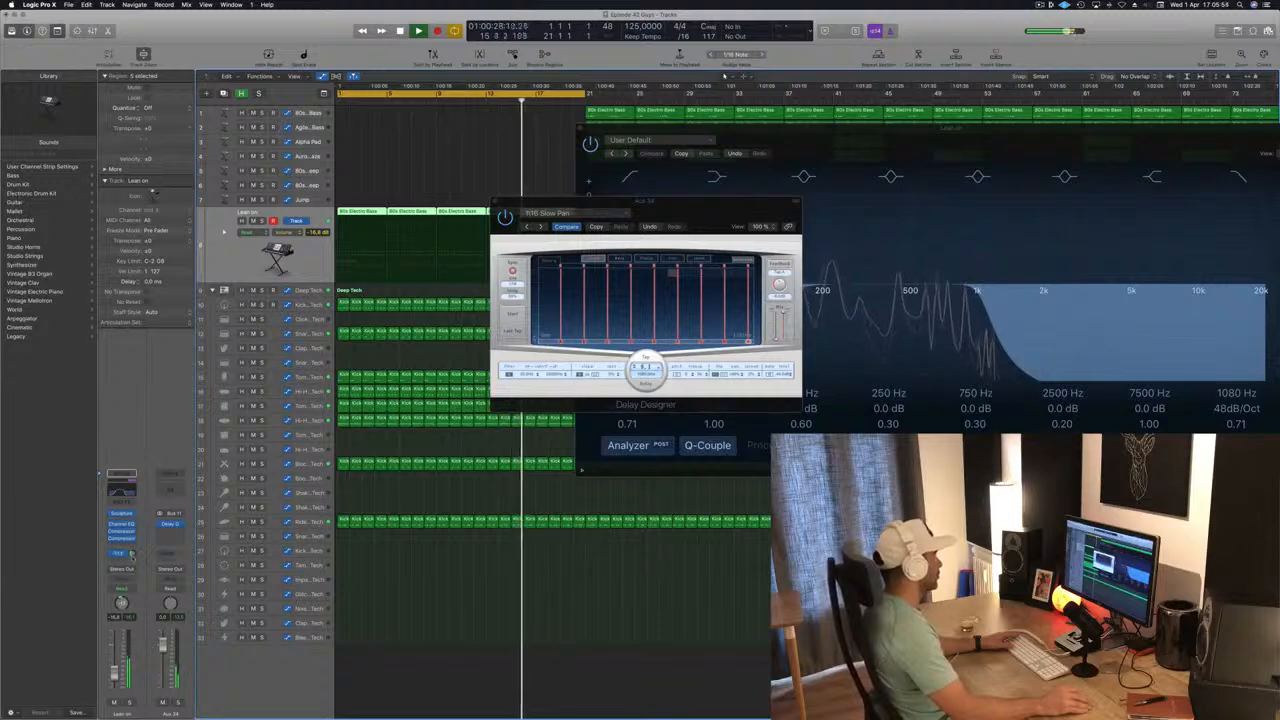
click(529, 227)
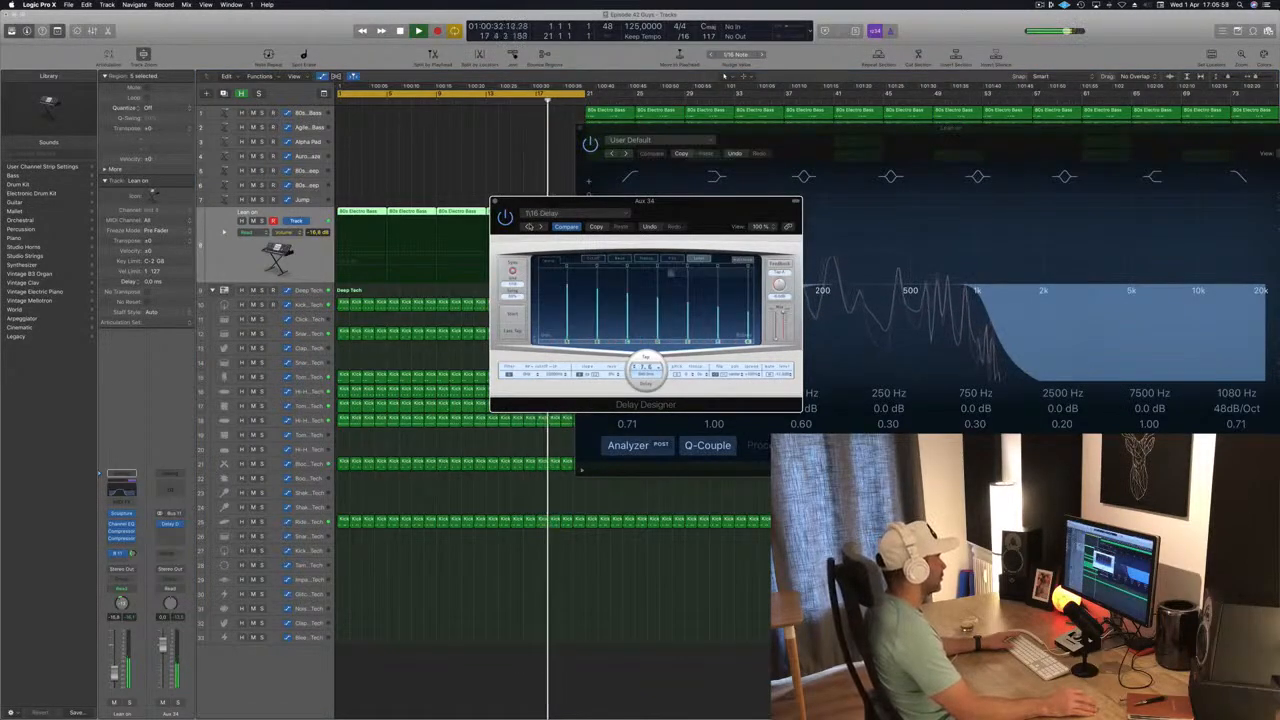
drag(688, 205, 596, 220)
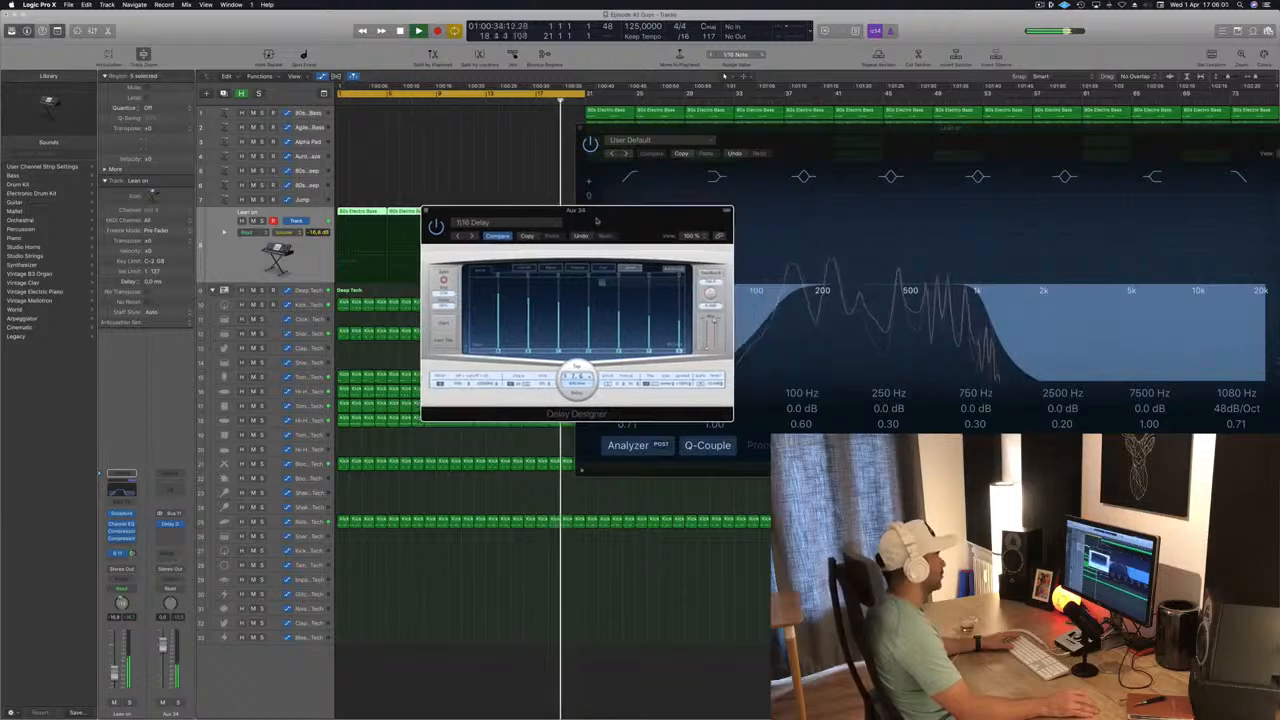
click(458, 236)
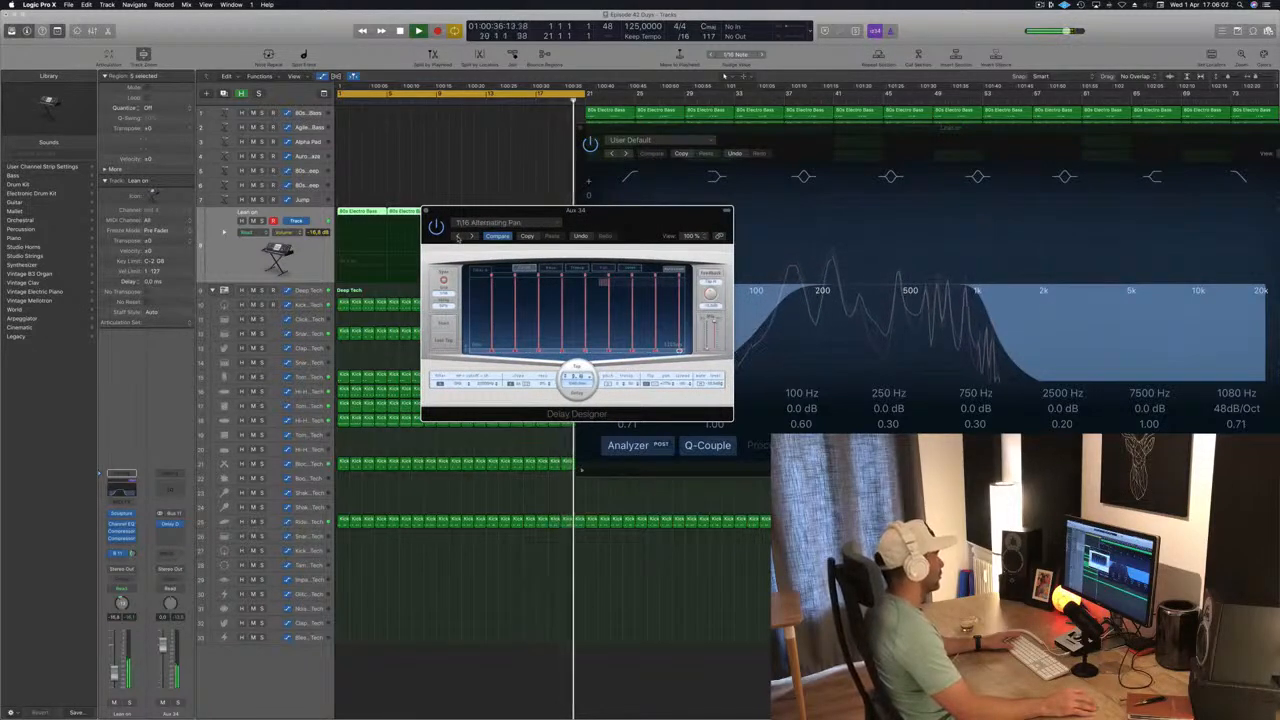
click(471, 236)
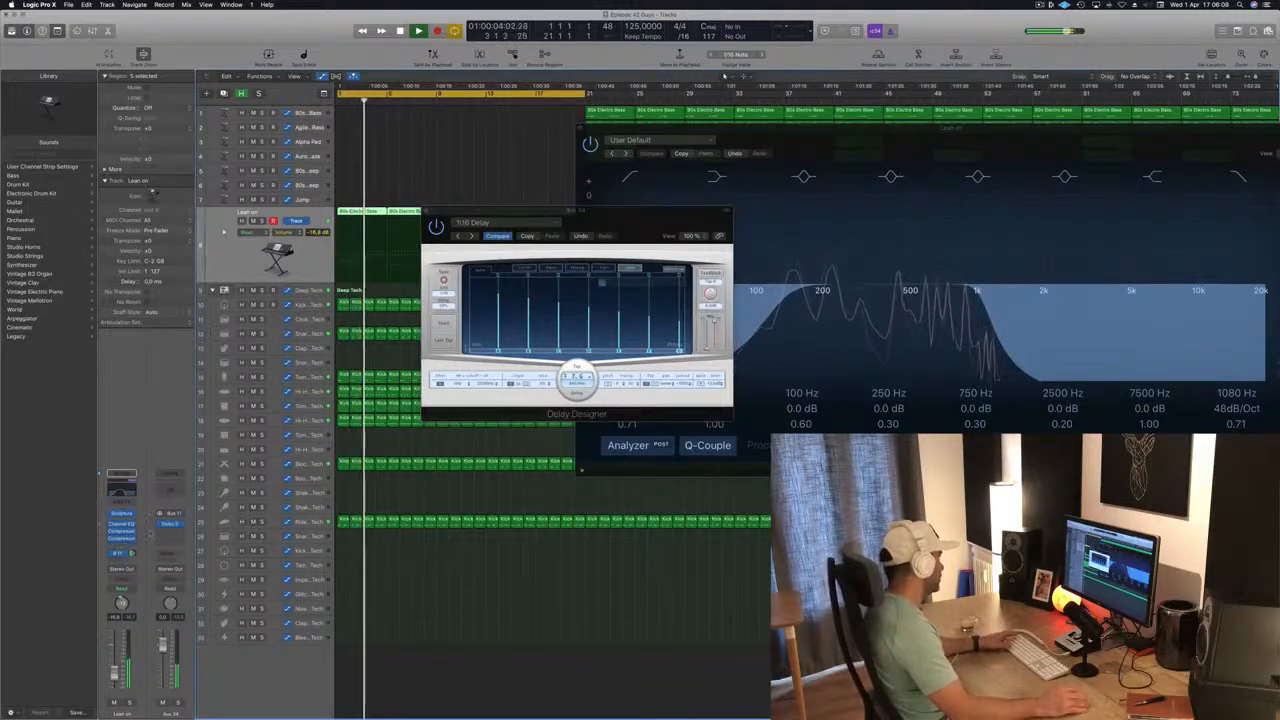
Move Delay Designer from the Bus 11 aux to the end of the Lean on channel's inserts and lower its wet level.
click(122, 545)
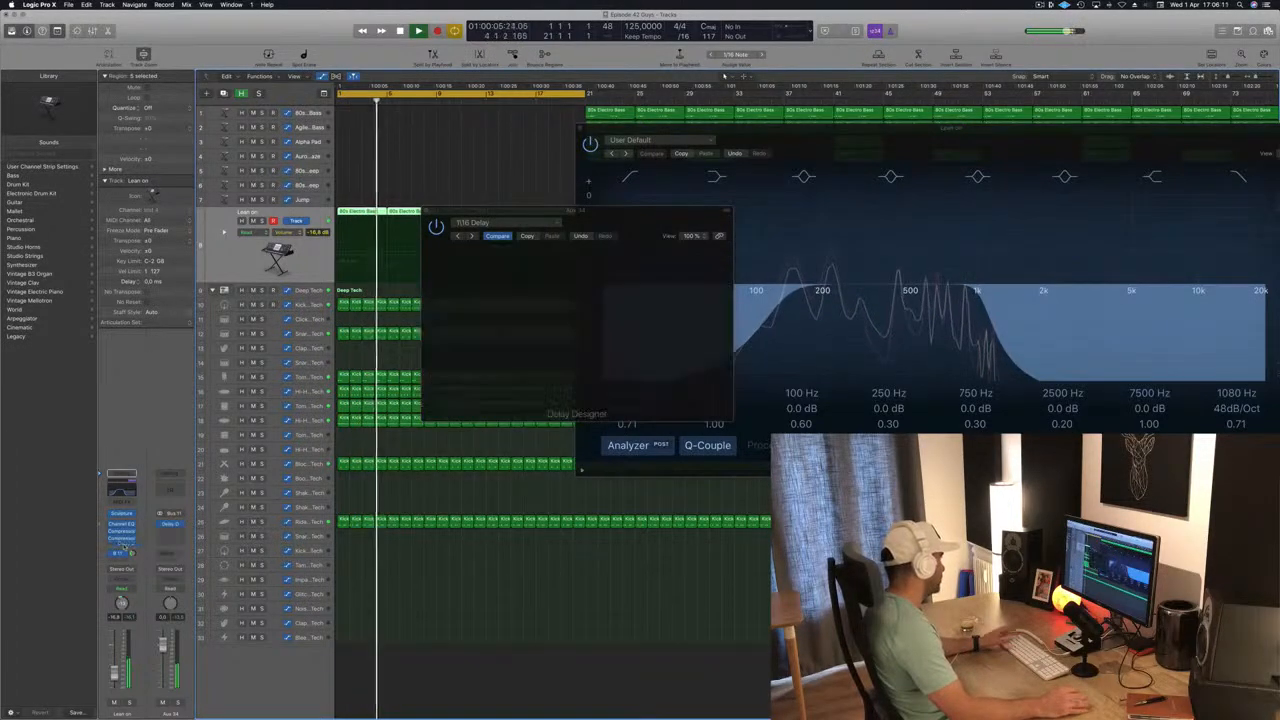
click(121, 539)
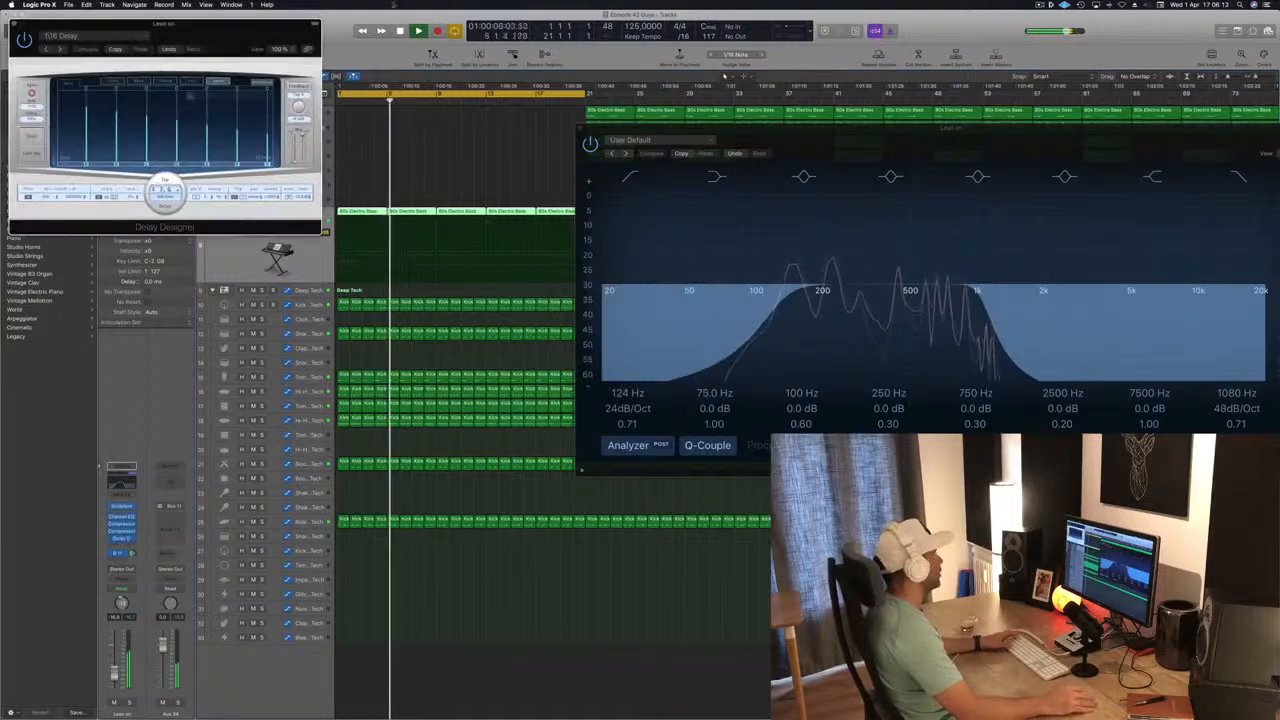
click(296, 130)
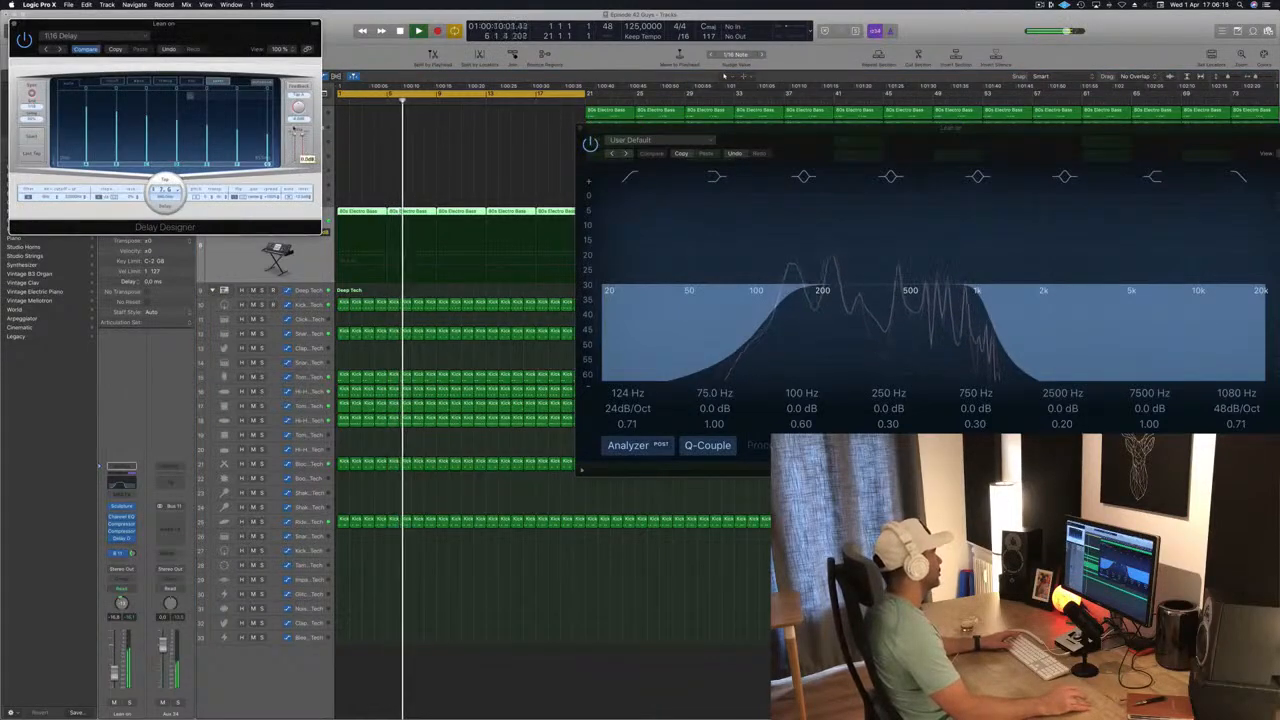
drag(165, 22, 754, 216)
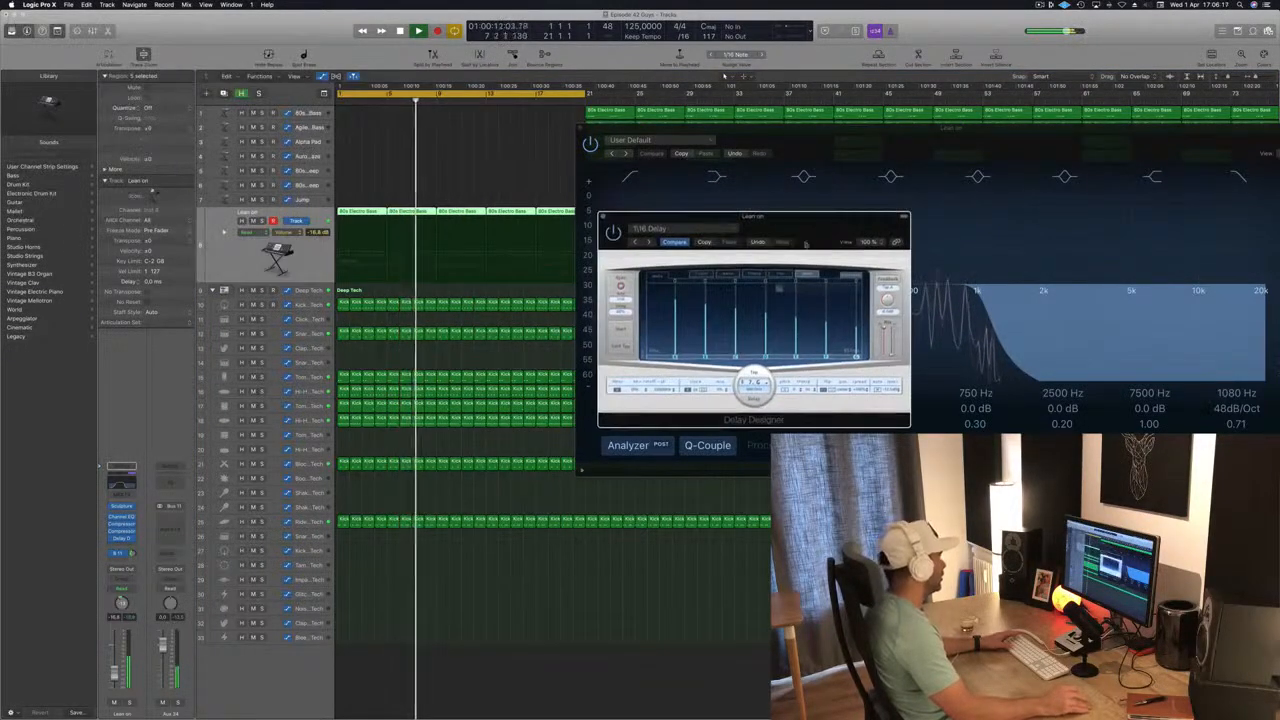
drag(888, 335, 890, 350)
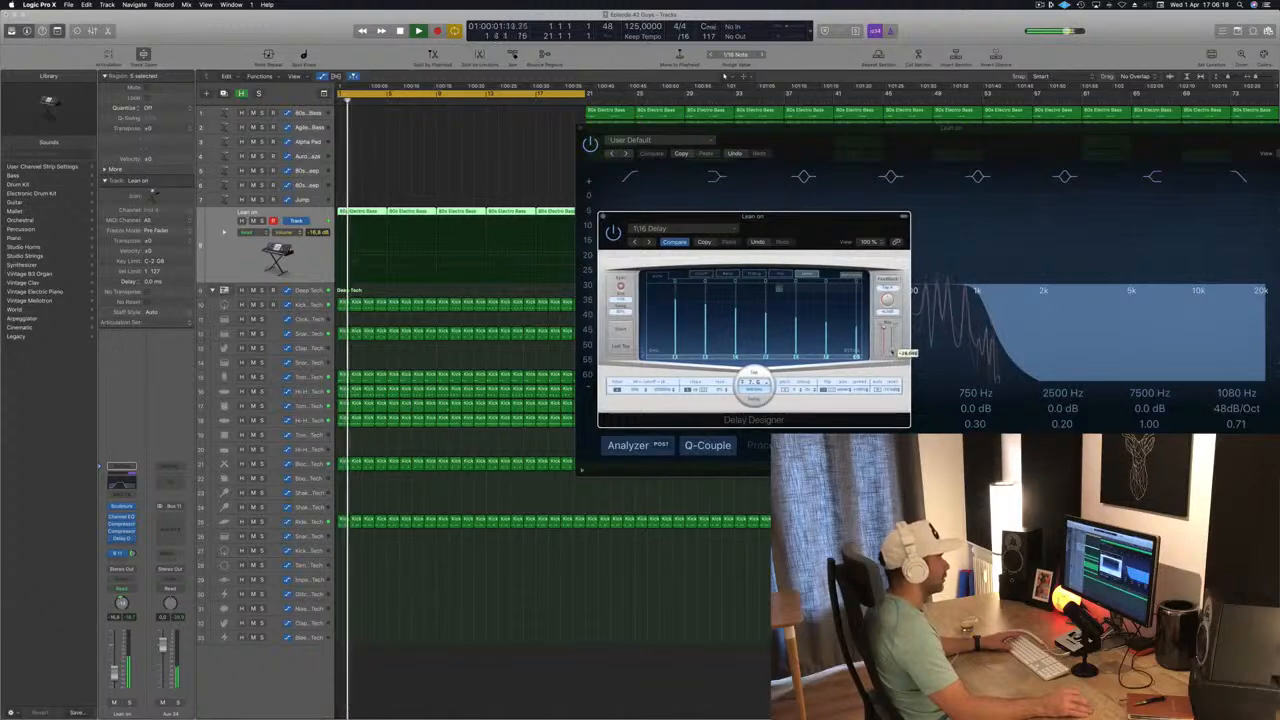
drag(700, 216, 744, 208)
Place Lean on's second Compressor after Delay Designer in the insert chain and check that compressor's side-chain settings.
drag(121, 531, 121, 552)
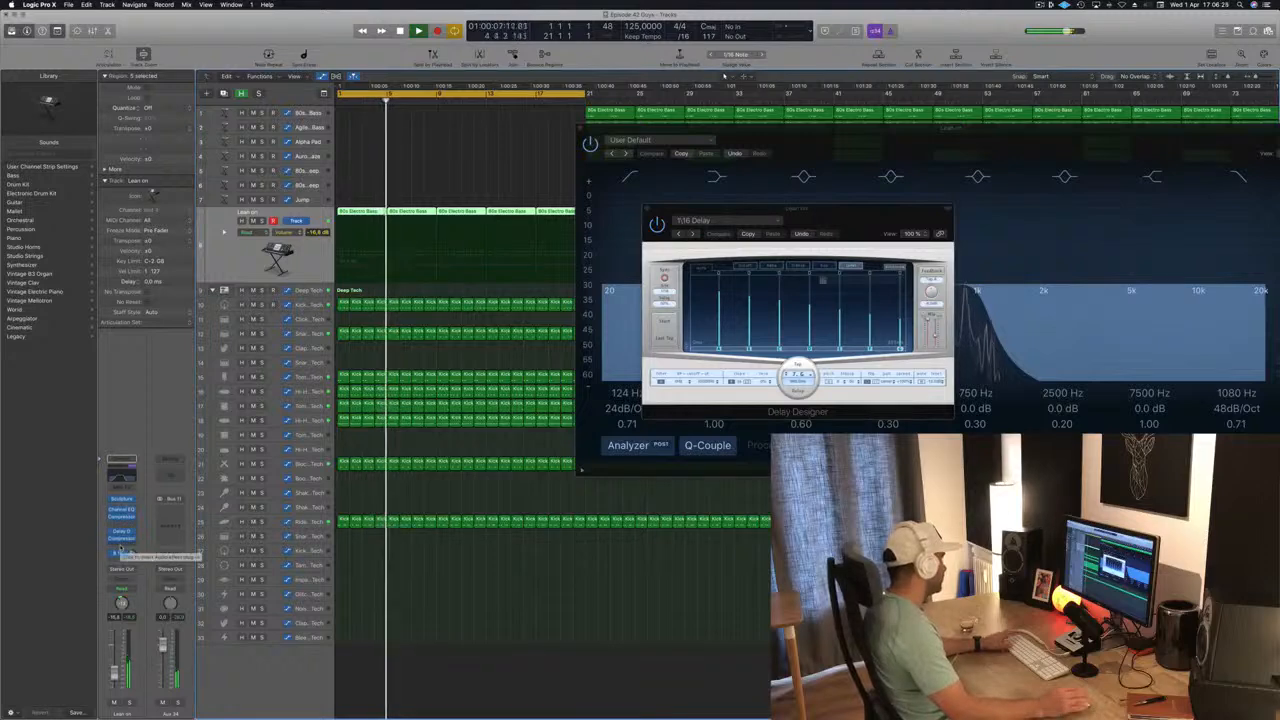
drag(866, 213, 856, 217)
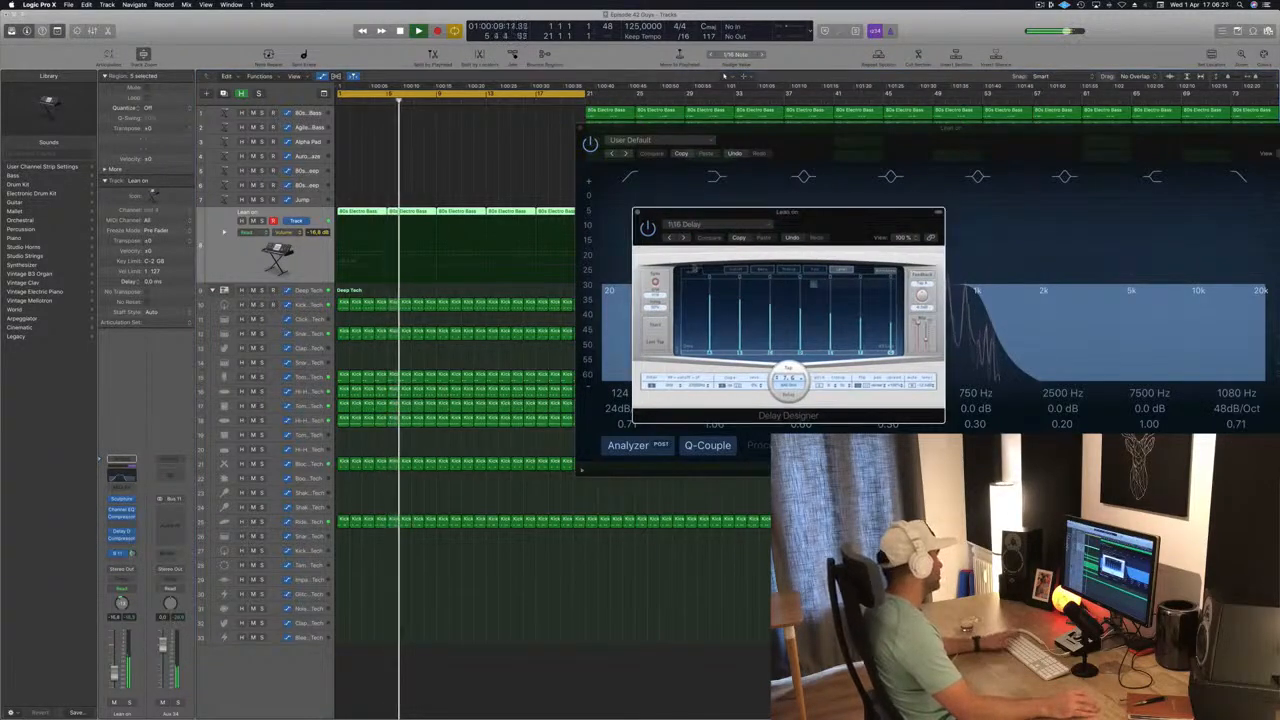
click(121, 540)
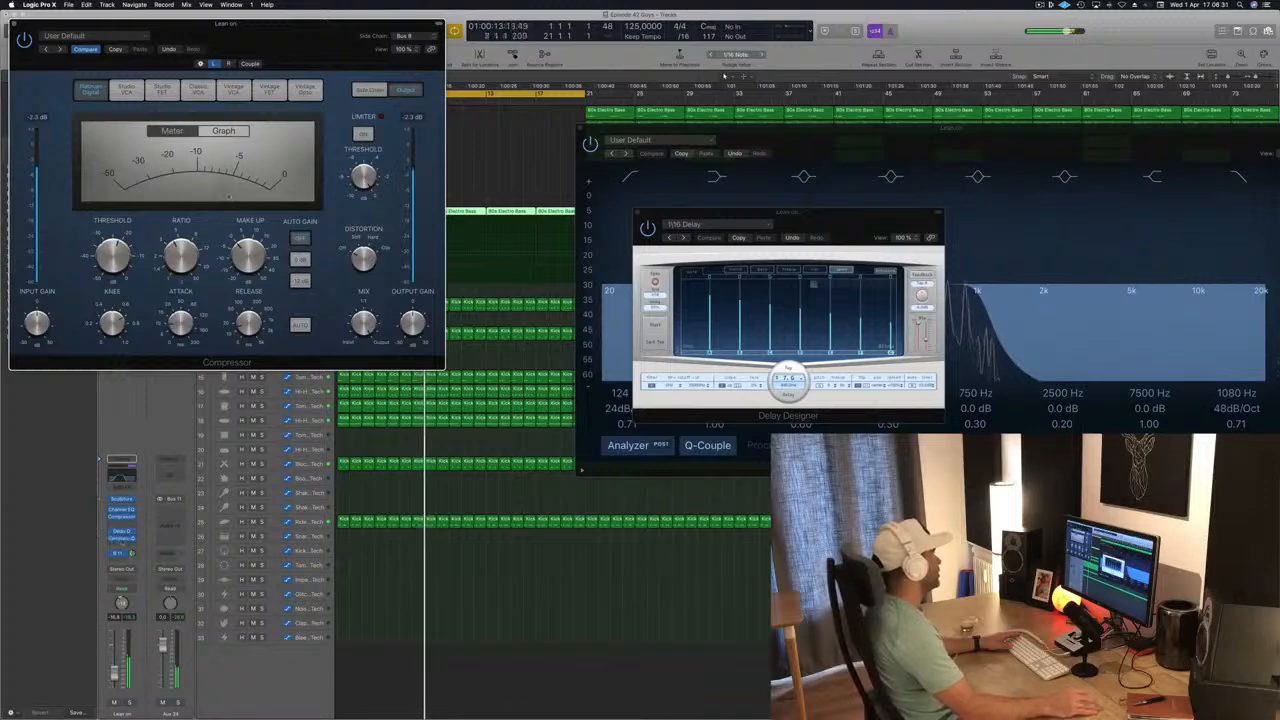
drag(50, 43, 472, 303)
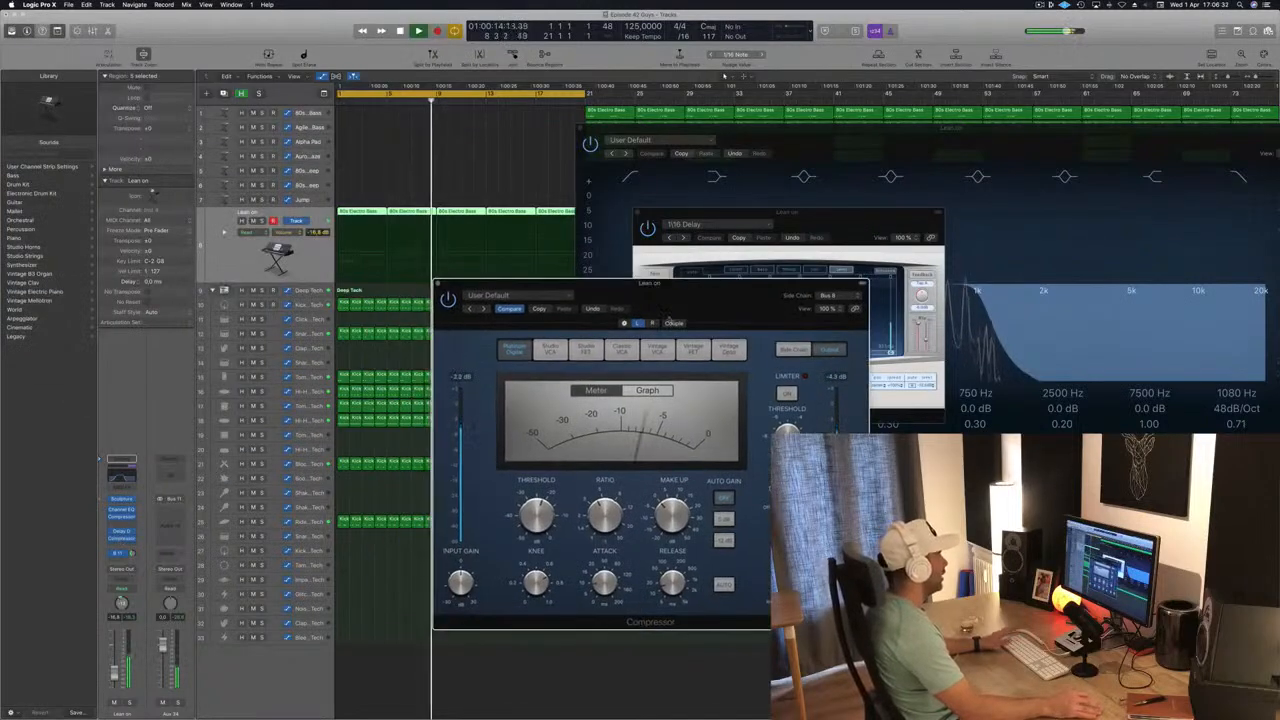
click(438, 284)
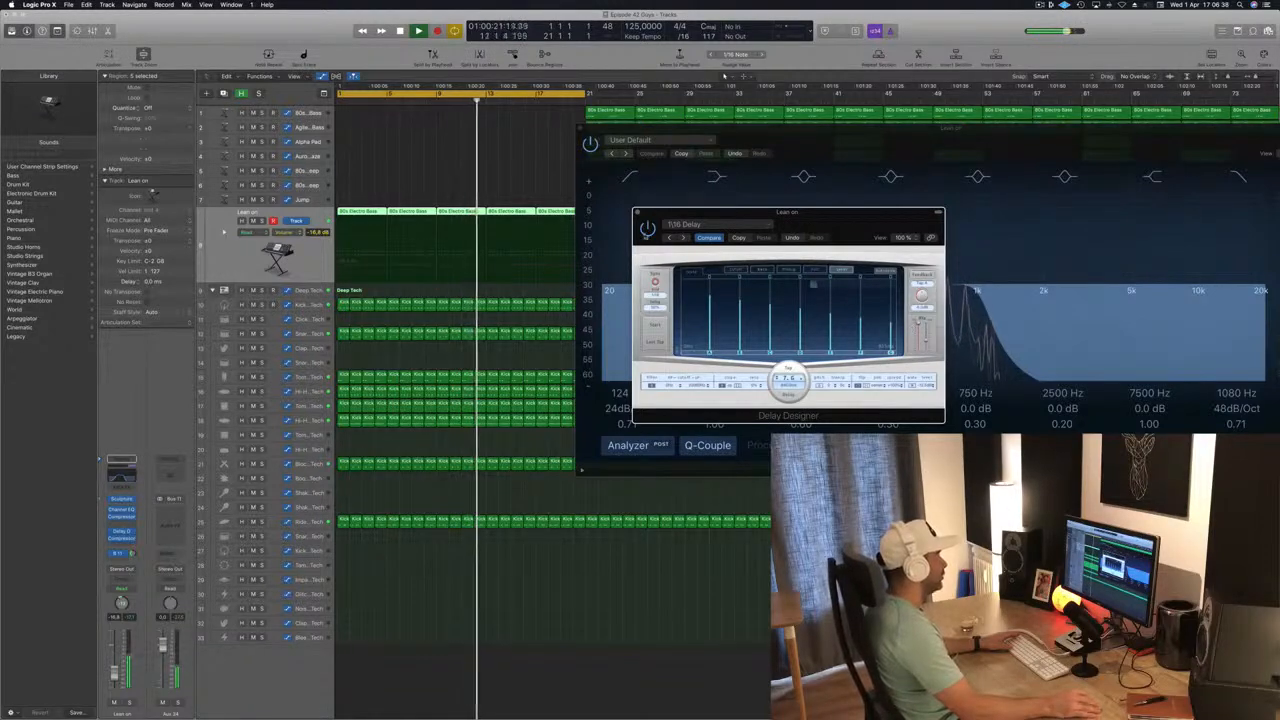
Toggle Delay Designer's bypass to judge the effect on the bass, and close the Delay Designer and Channel EQ windows.
click(647, 229)
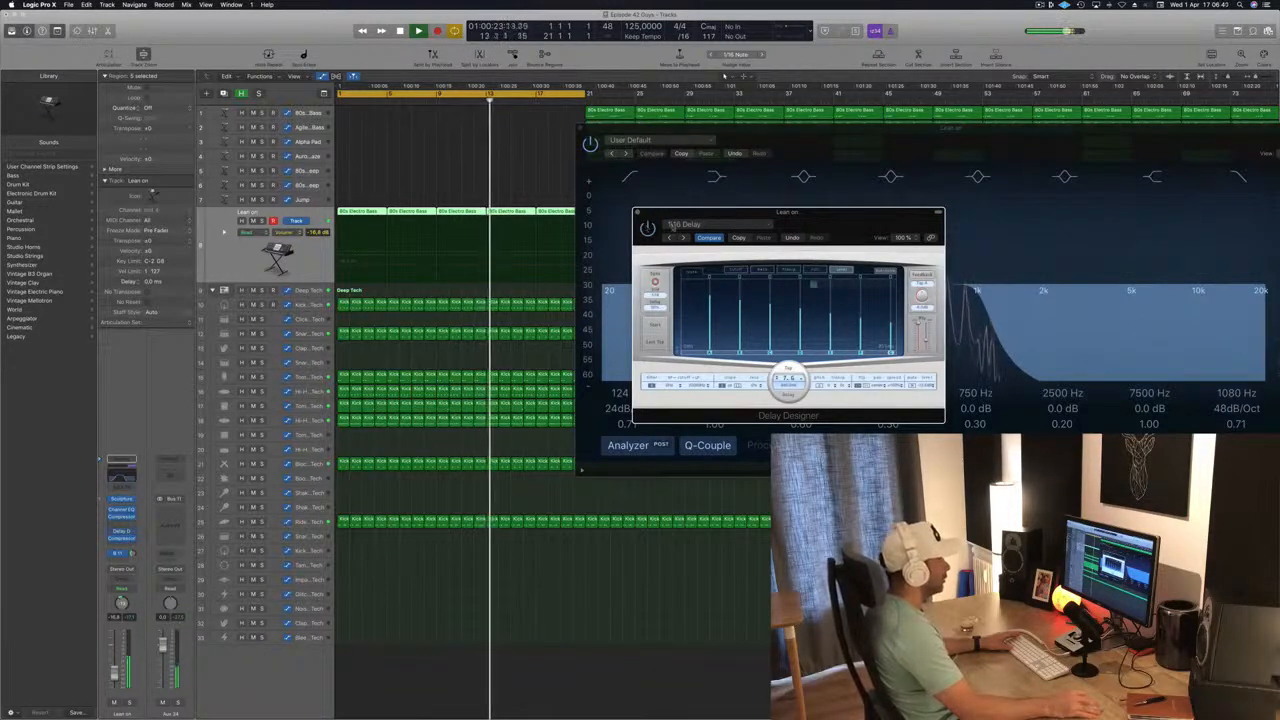
drag(929, 340, 923, 342)
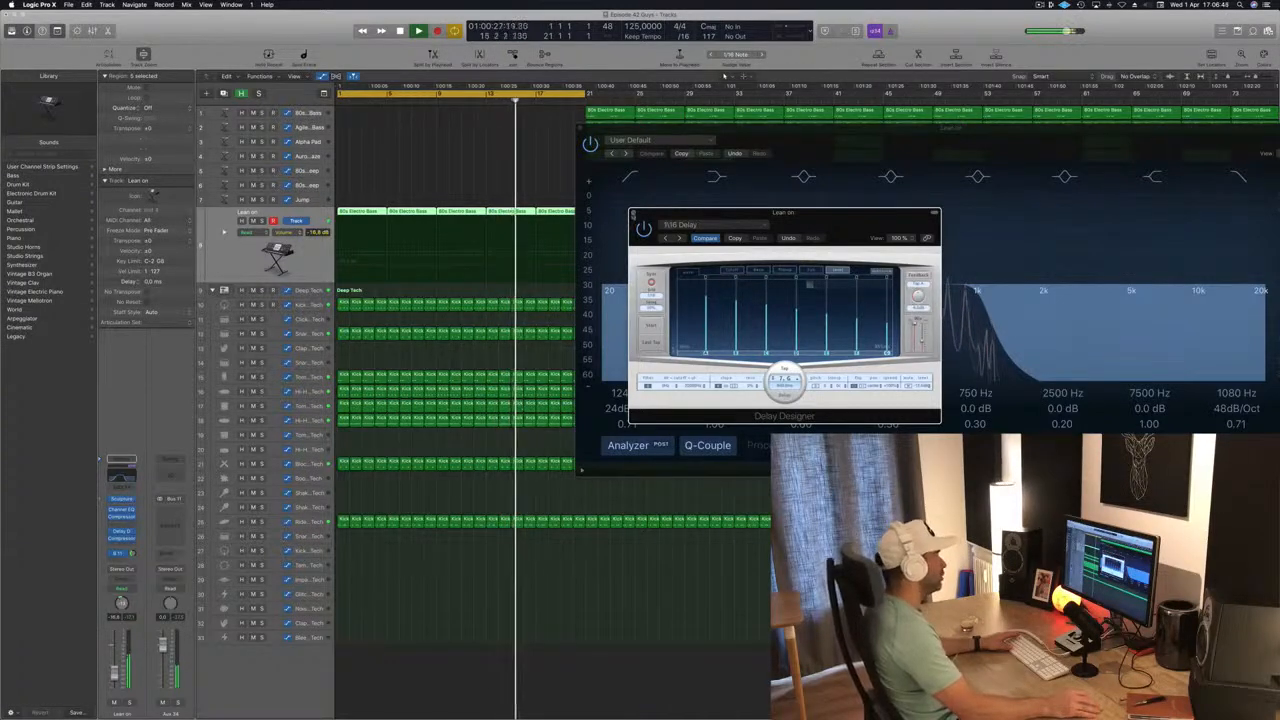
click(634, 212)
click(587, 129)
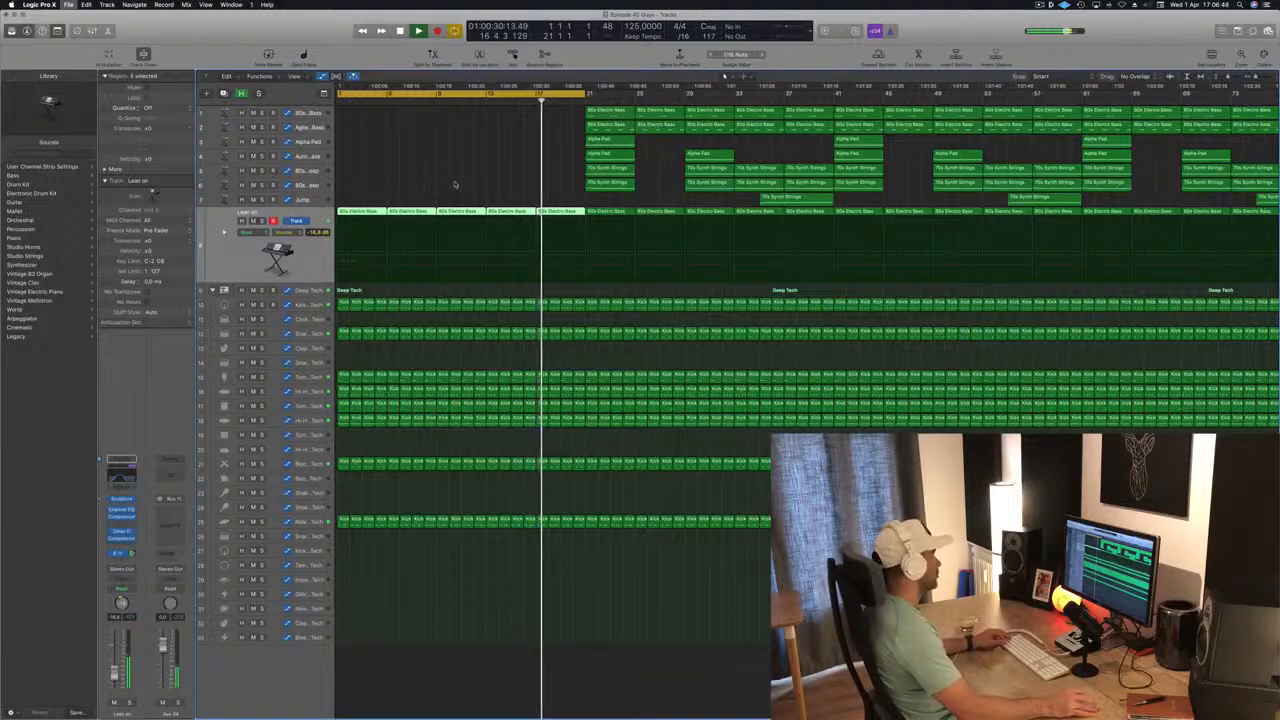
Audition the intro from the start and delete the regions before bar 21 on track 25 and the Block - Deep Tech track.
scroll(431, 183, left, 1)
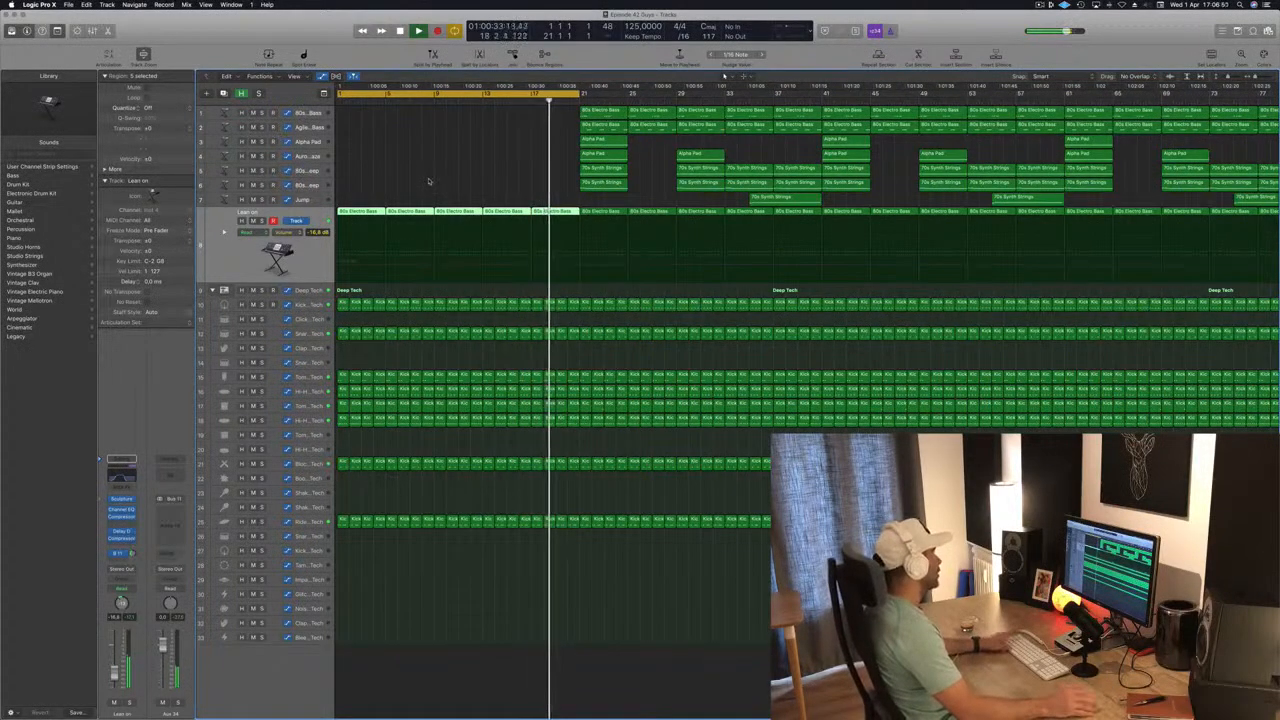
key(Return)
scroll(429, 179, left, 3)
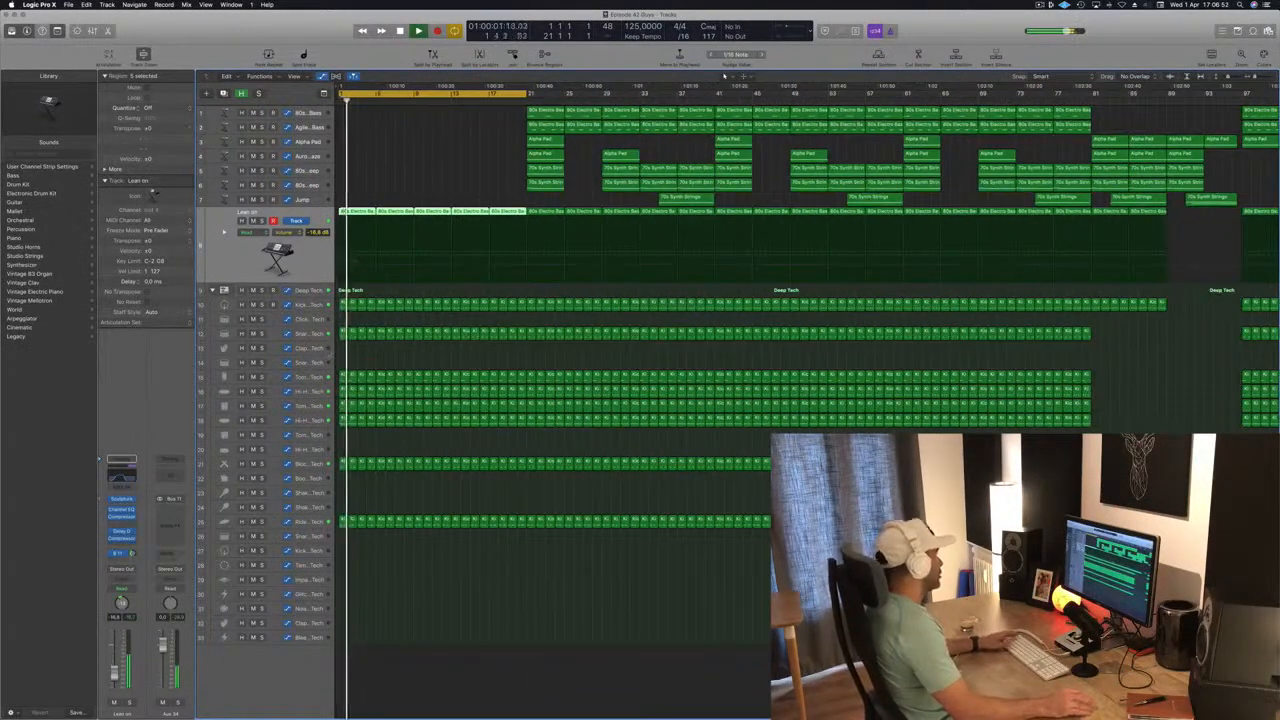
key(Return)
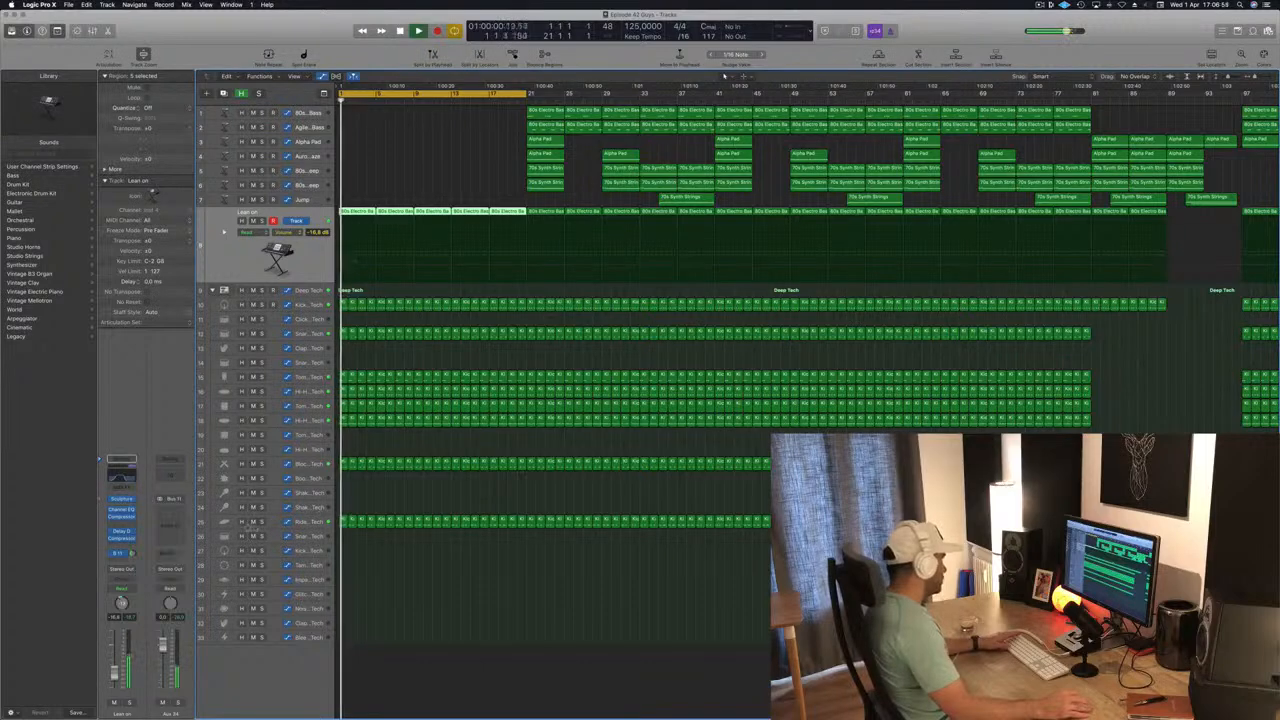
click(252, 522)
click(254, 523)
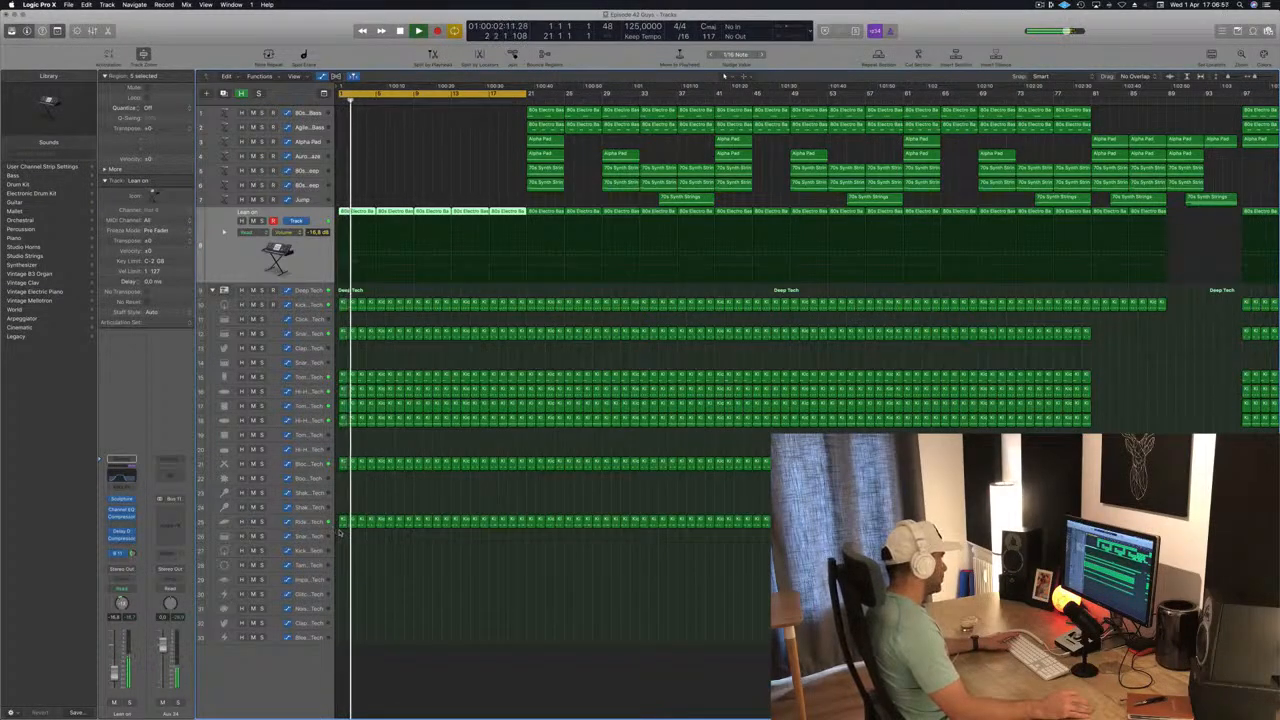
drag(341, 531, 518, 510)
key(Delete)
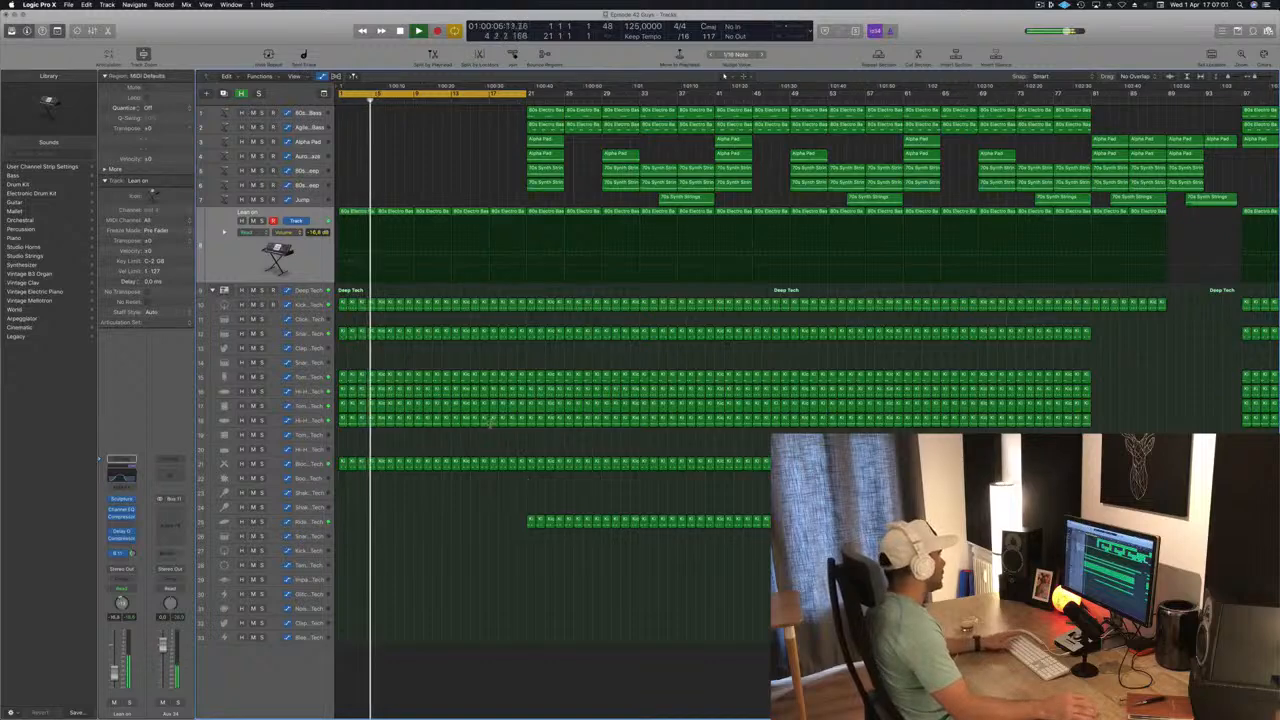
click(297, 464)
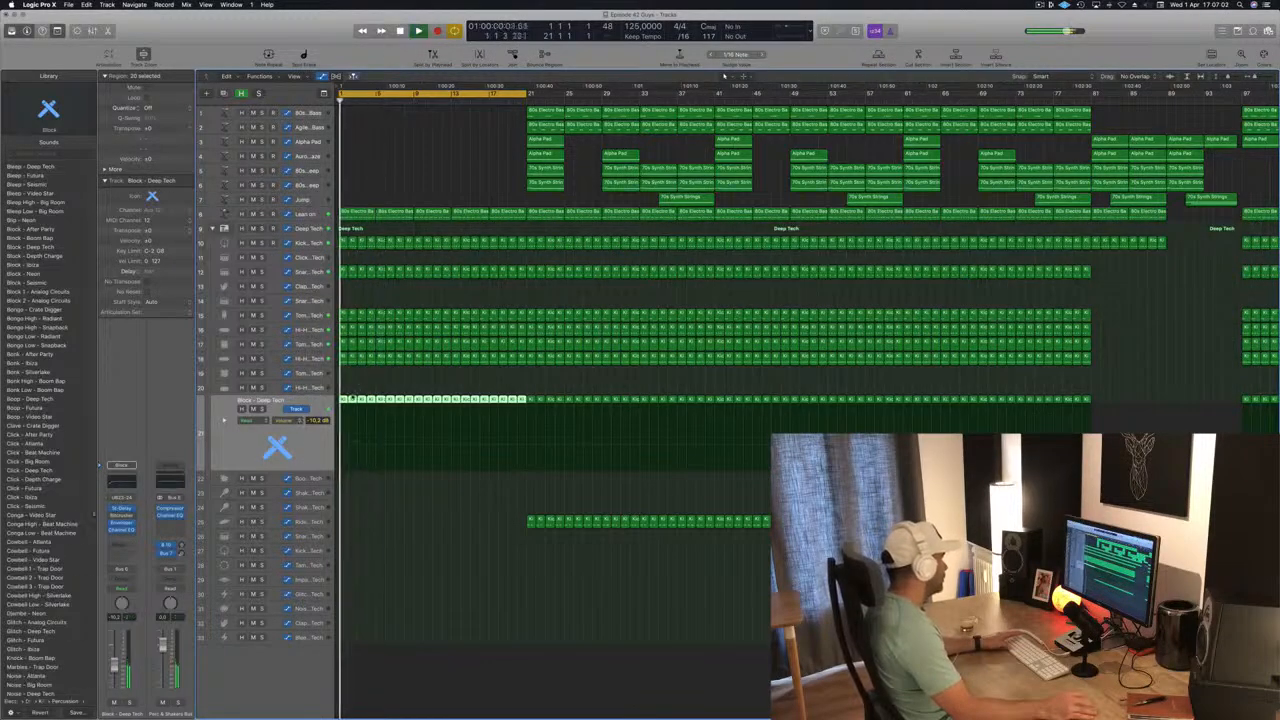
key(Delete)
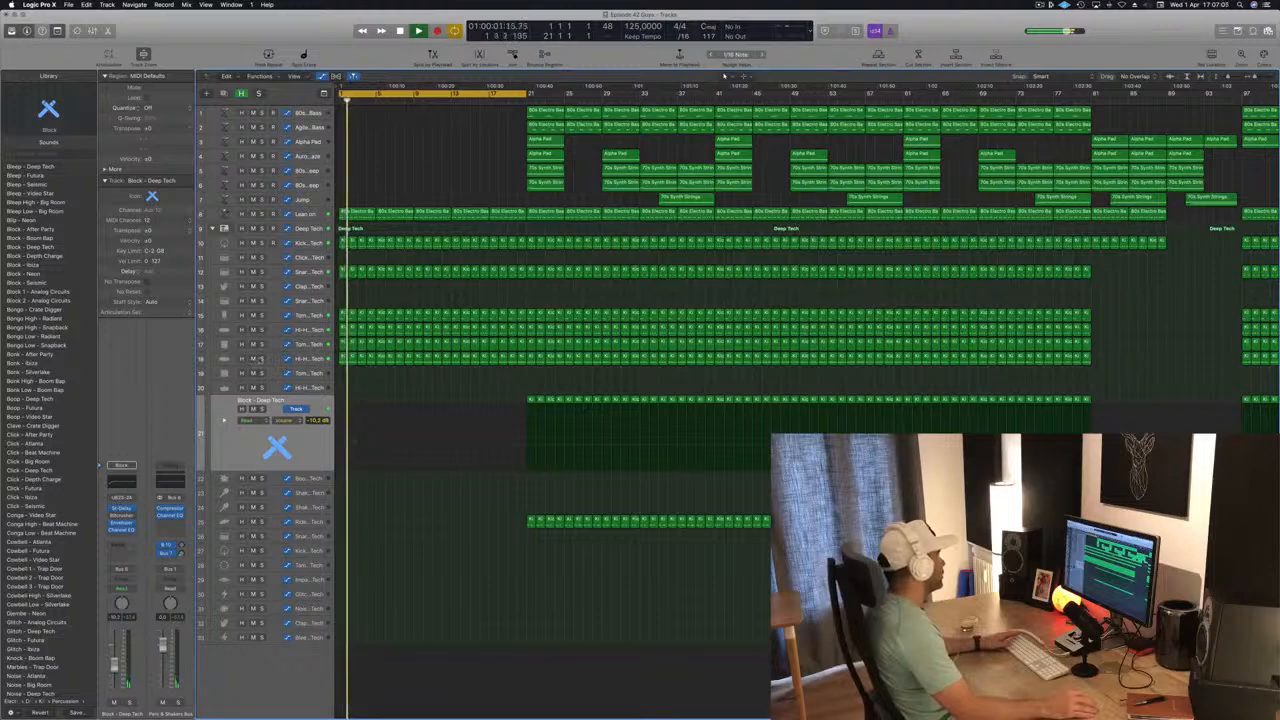
Briefly solo the Tom Mid track, and delete the regions before bar 21 on the Tom Mid and Tom Low tracks.
click(261, 343)
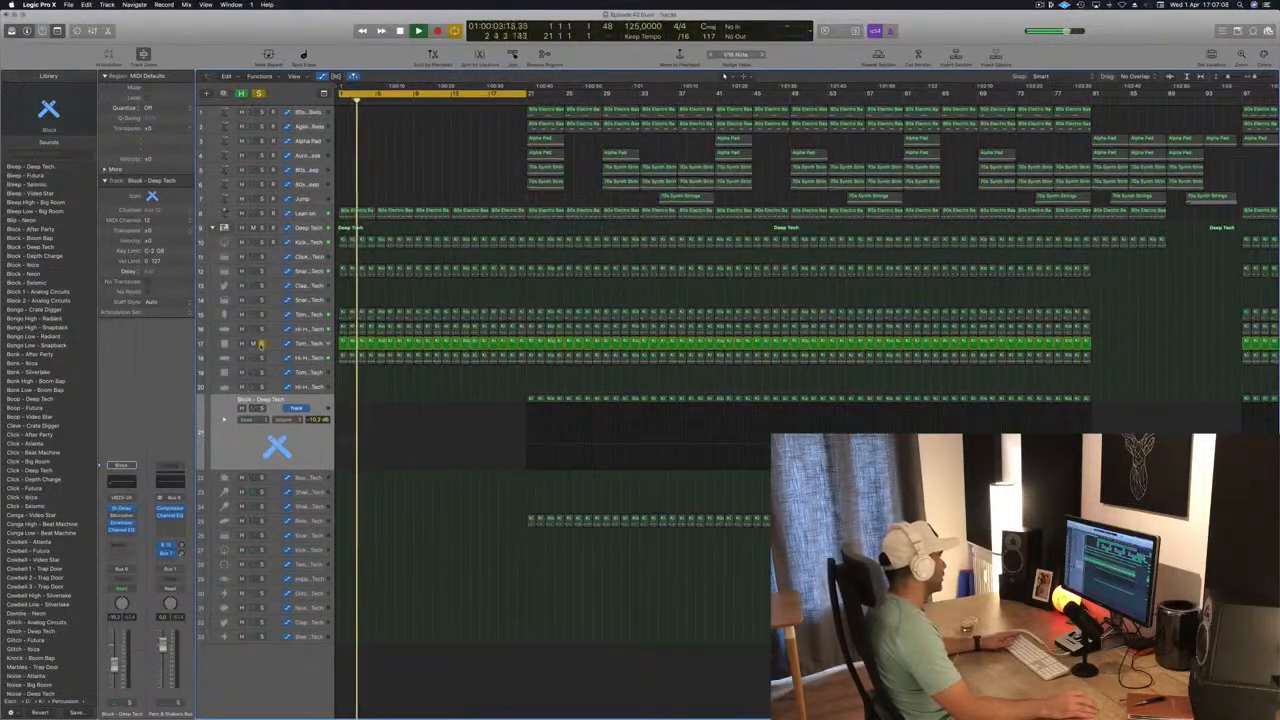
click(261, 343)
click(314, 344)
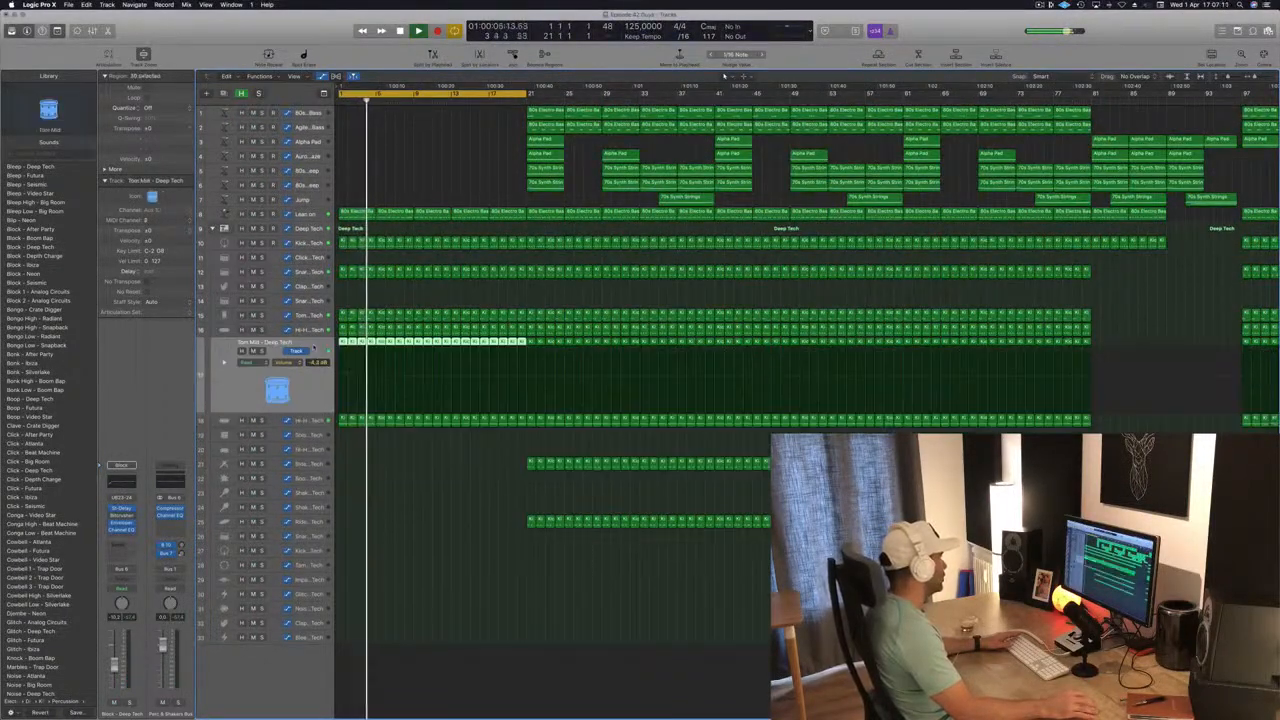
key(Delete)
key(space)
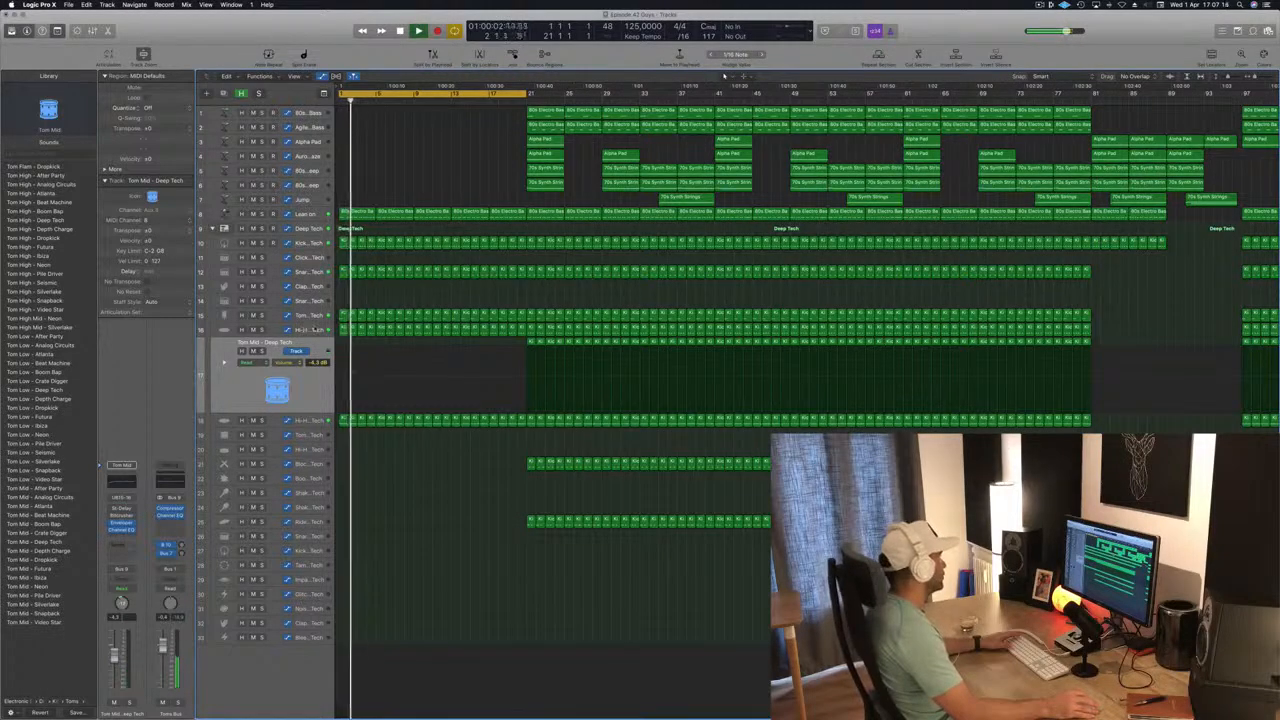
click(315, 328)
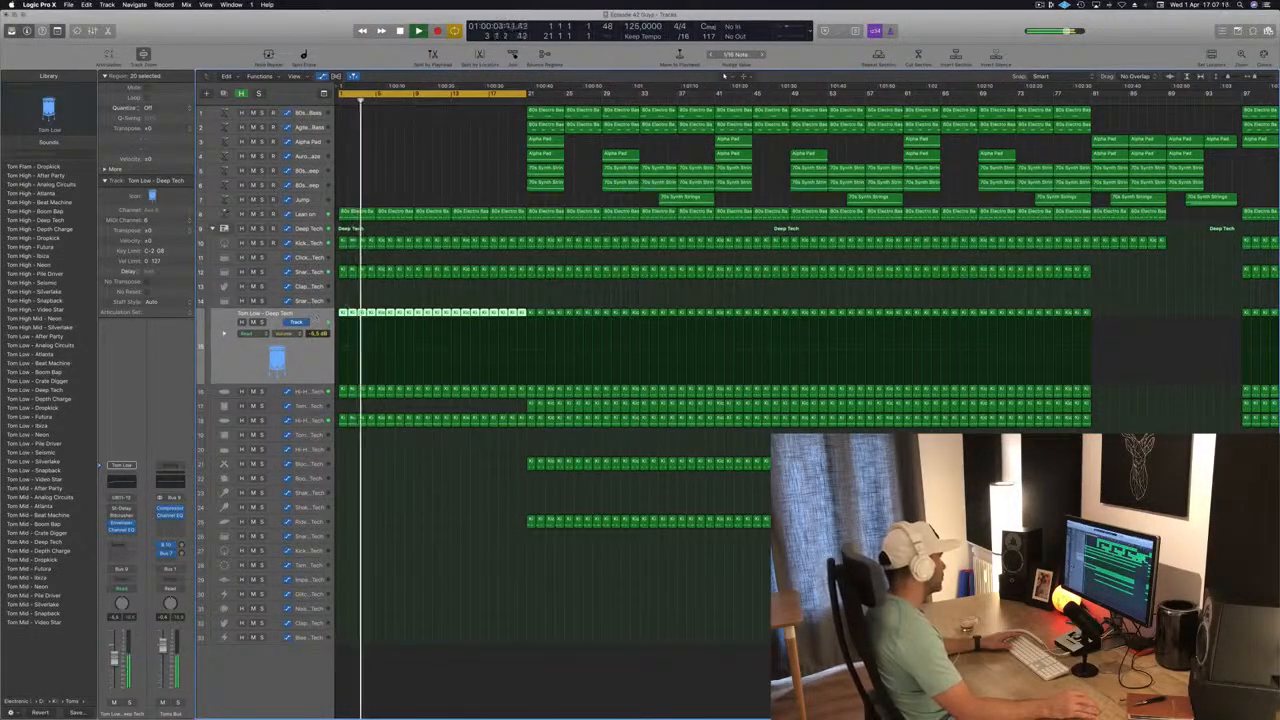
key(Delete)
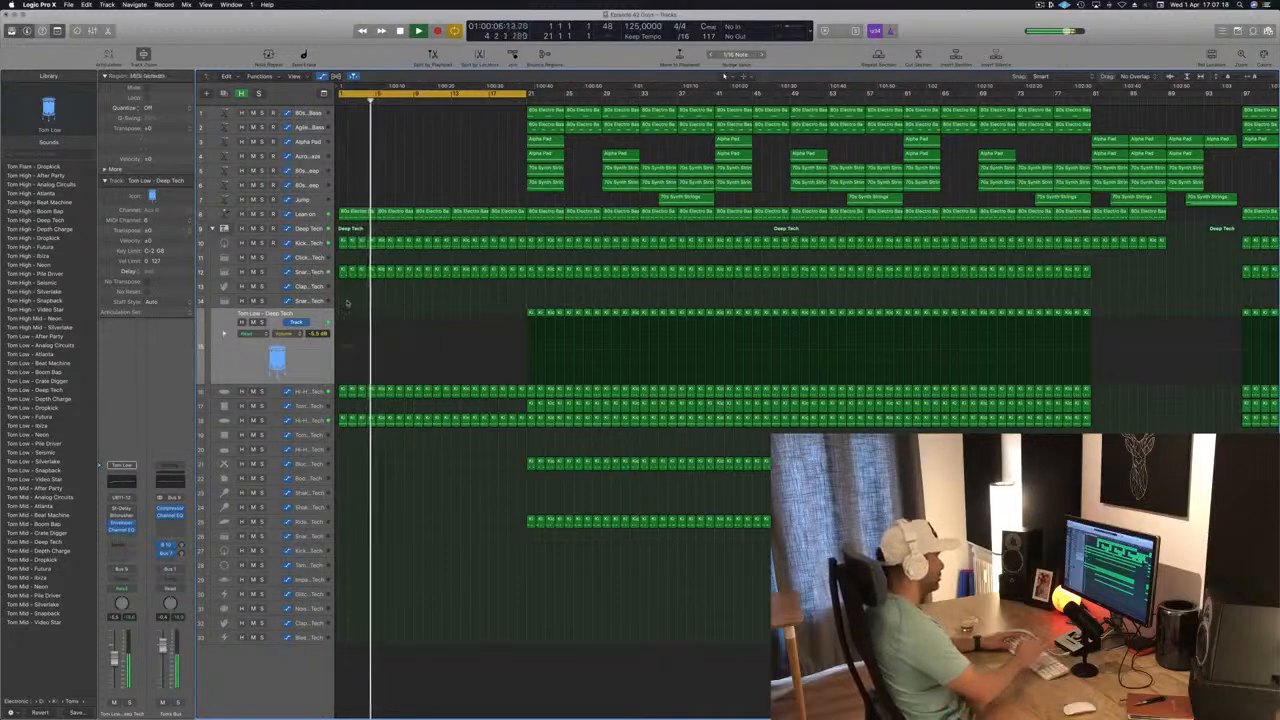
key(space)
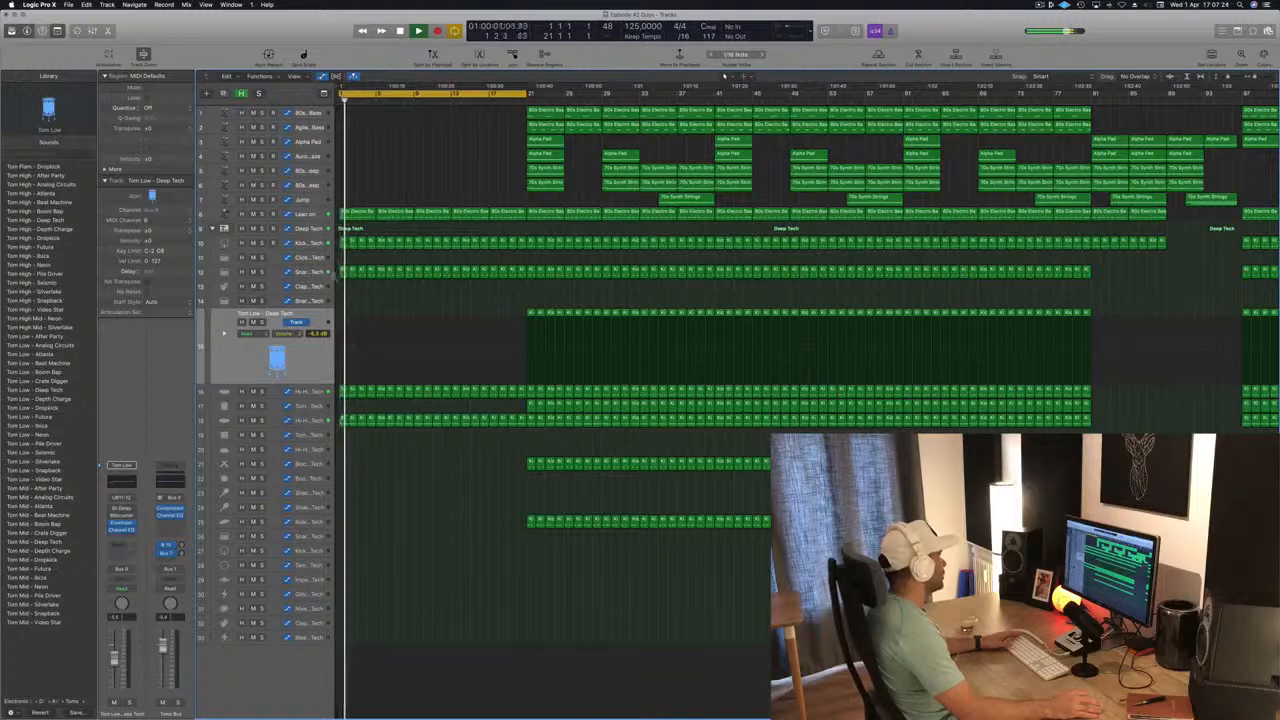
Delete track 12's regions before bar 9 and shorten the cycle range so it ends at bar 17.
drag(340, 284, 404, 290)
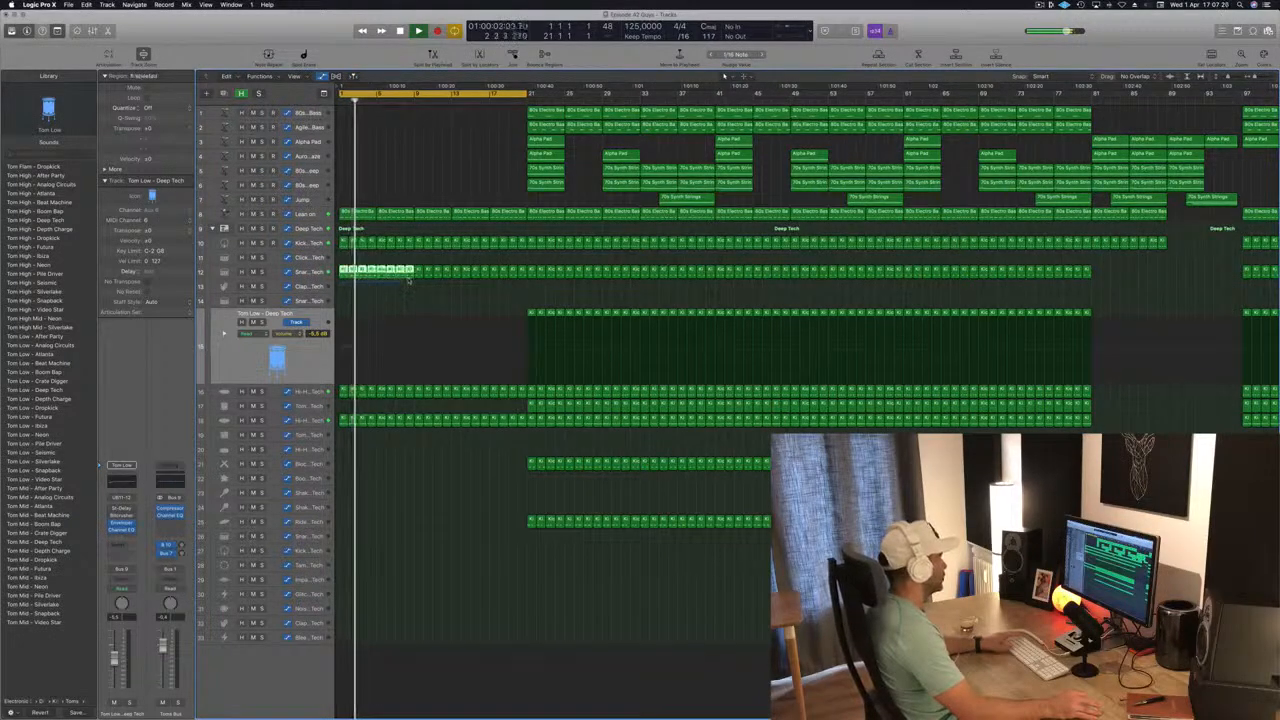
key(space)
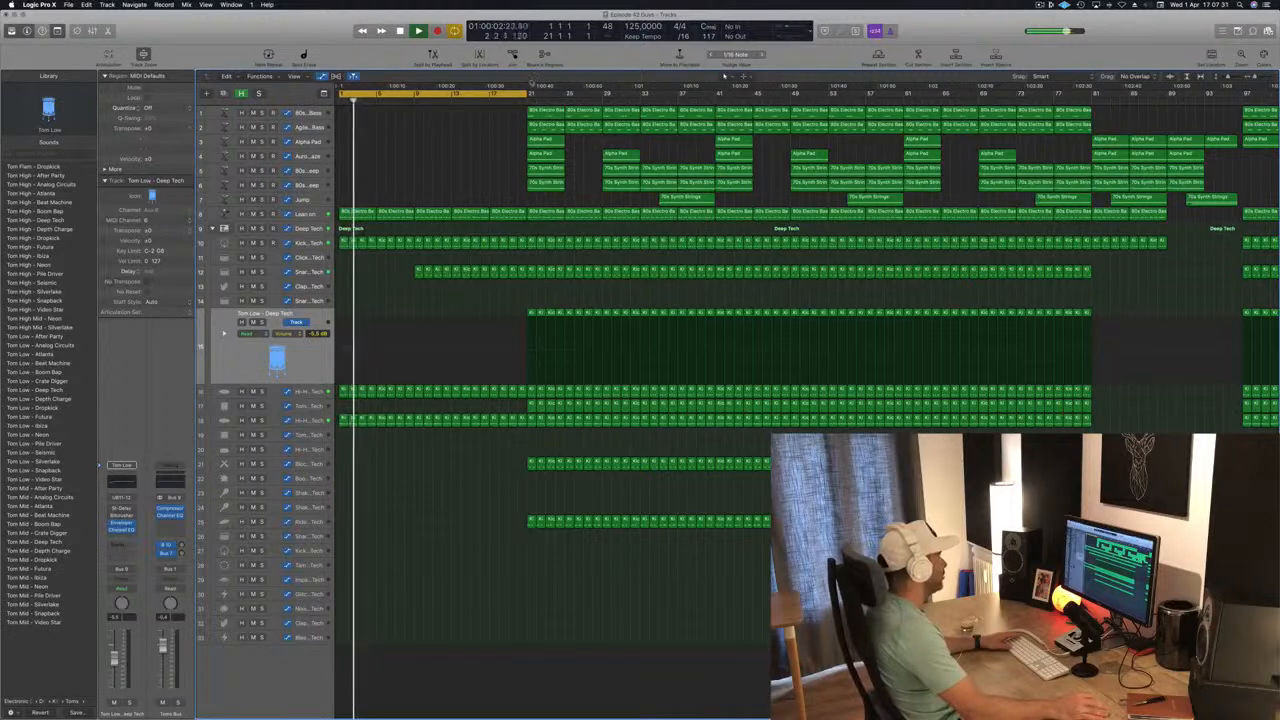
drag(525, 98, 489, 98)
key(space)
key(space)
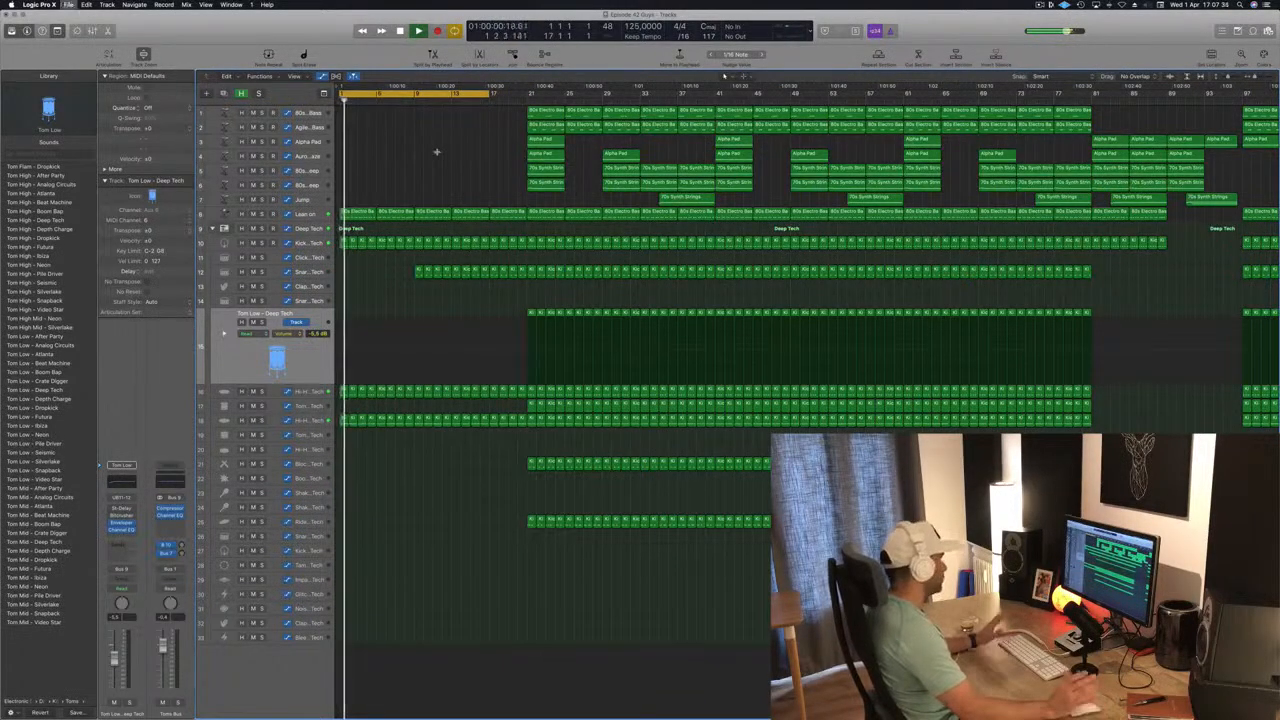
Copy an Alpha Pad region into the intro and arrange four shortened copies from bar 9 to bar 17 on track 3.
click(313, 141)
key(a)
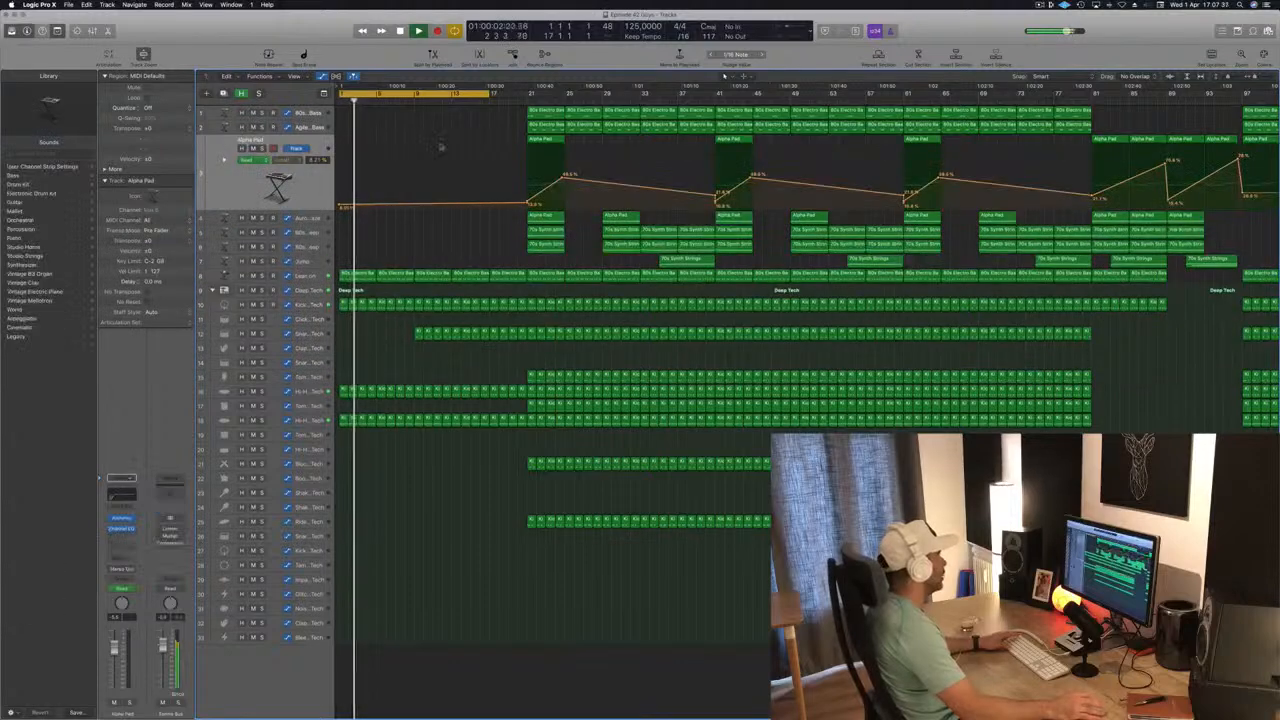
drag(549, 140, 391, 148)
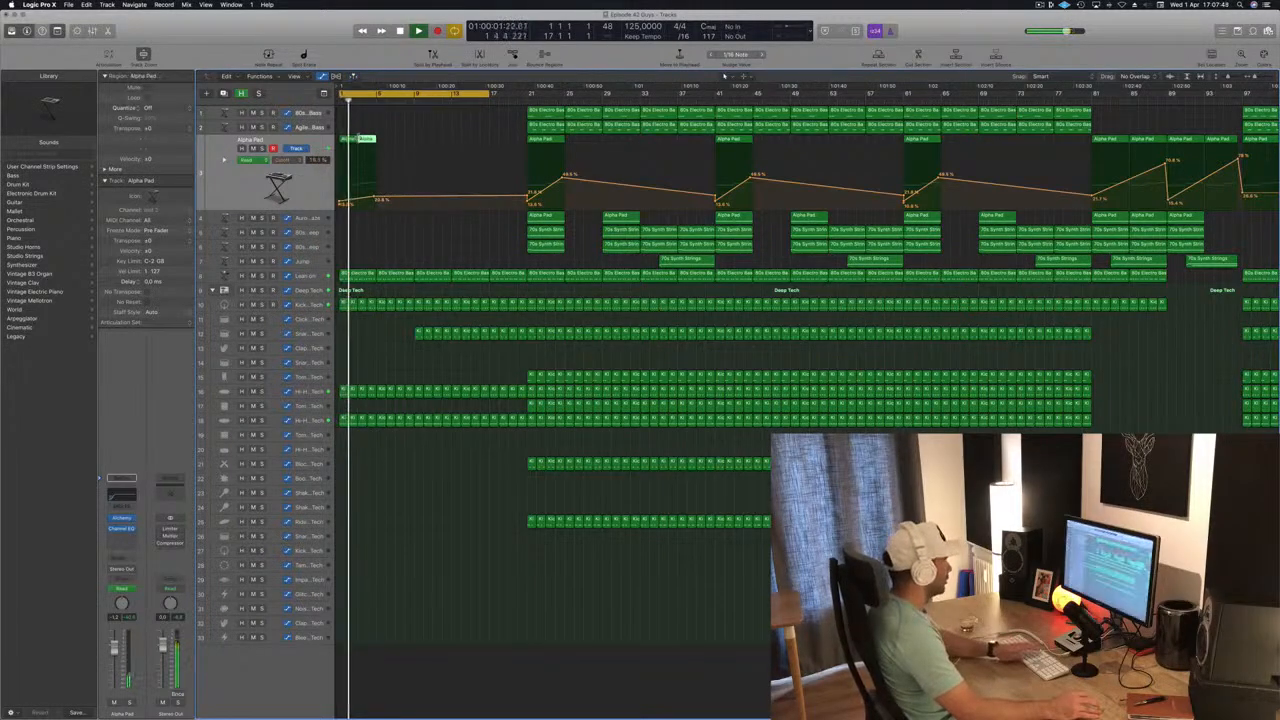
key(space)
drag(347, 140, 461, 146)
Shape the Alpha Pad's cutoff automation to hold 18 % from bar 1 to bar 9 and rise gradually up to bar 17.
drag(490, 197, 411, 200)
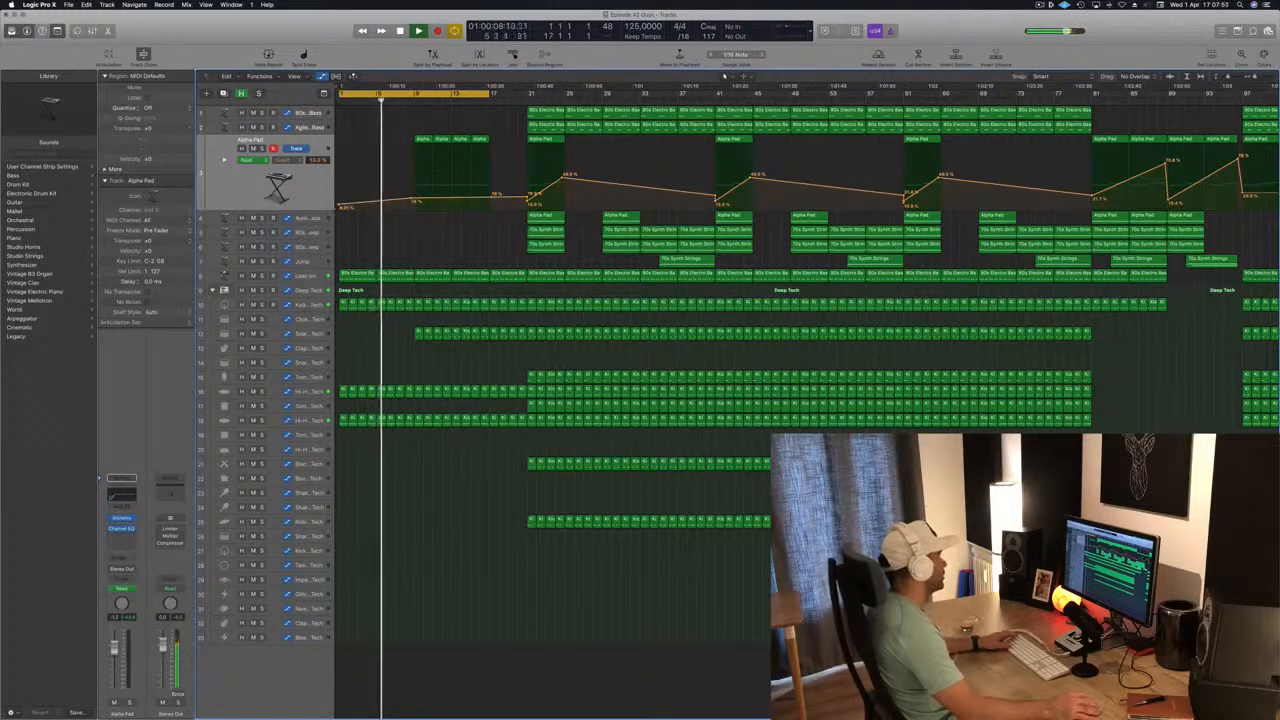
click(339, 206)
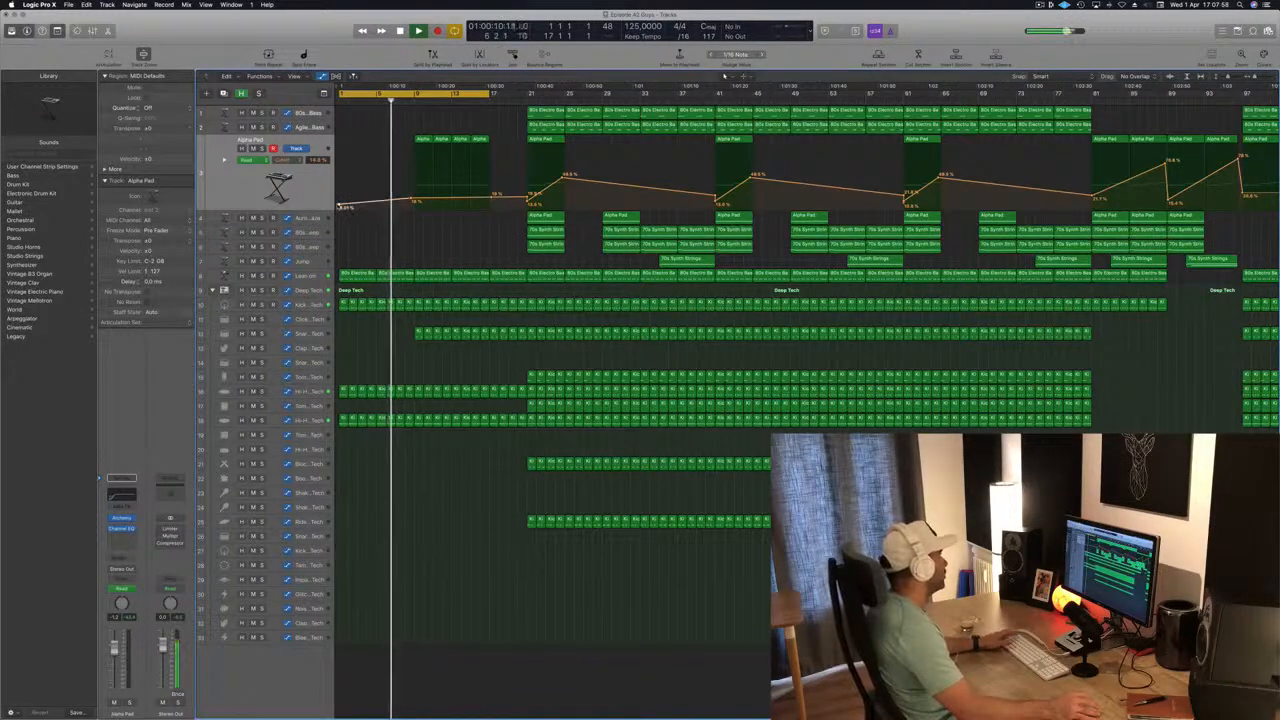
drag(411, 201, 490, 183)
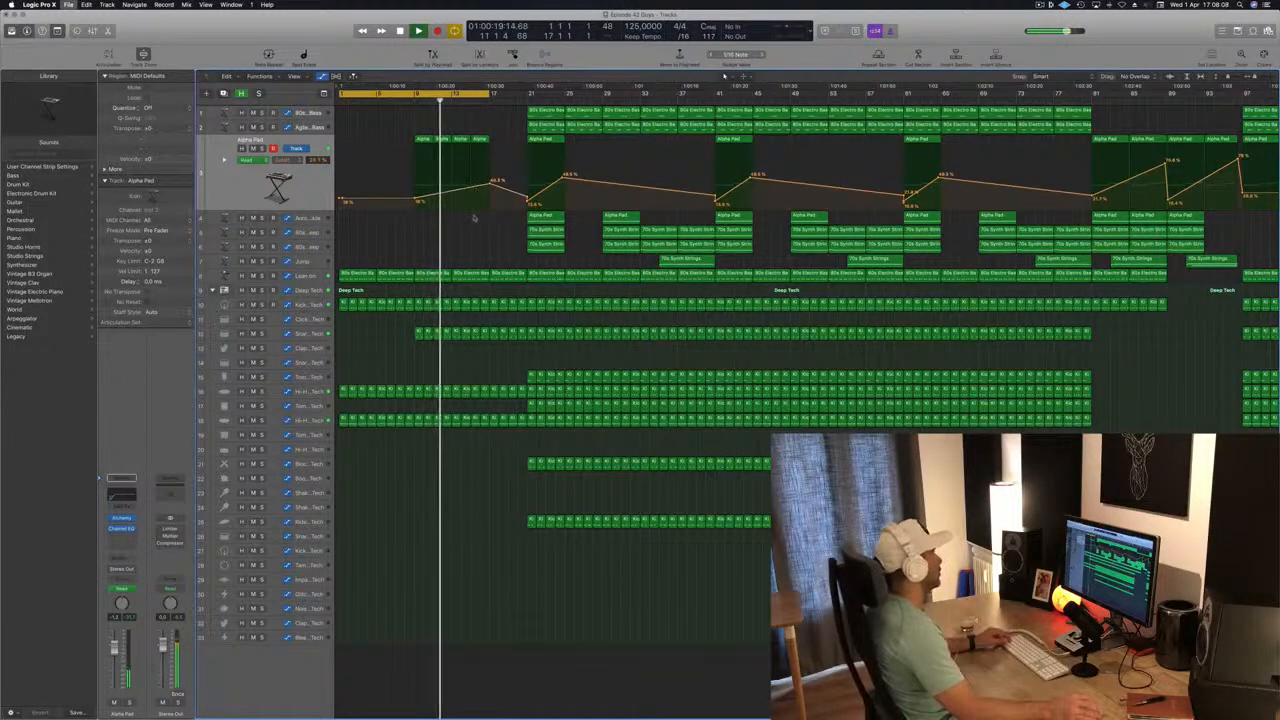
scroll(499, 165, left, 2)
drag(472, 182, 470, 187)
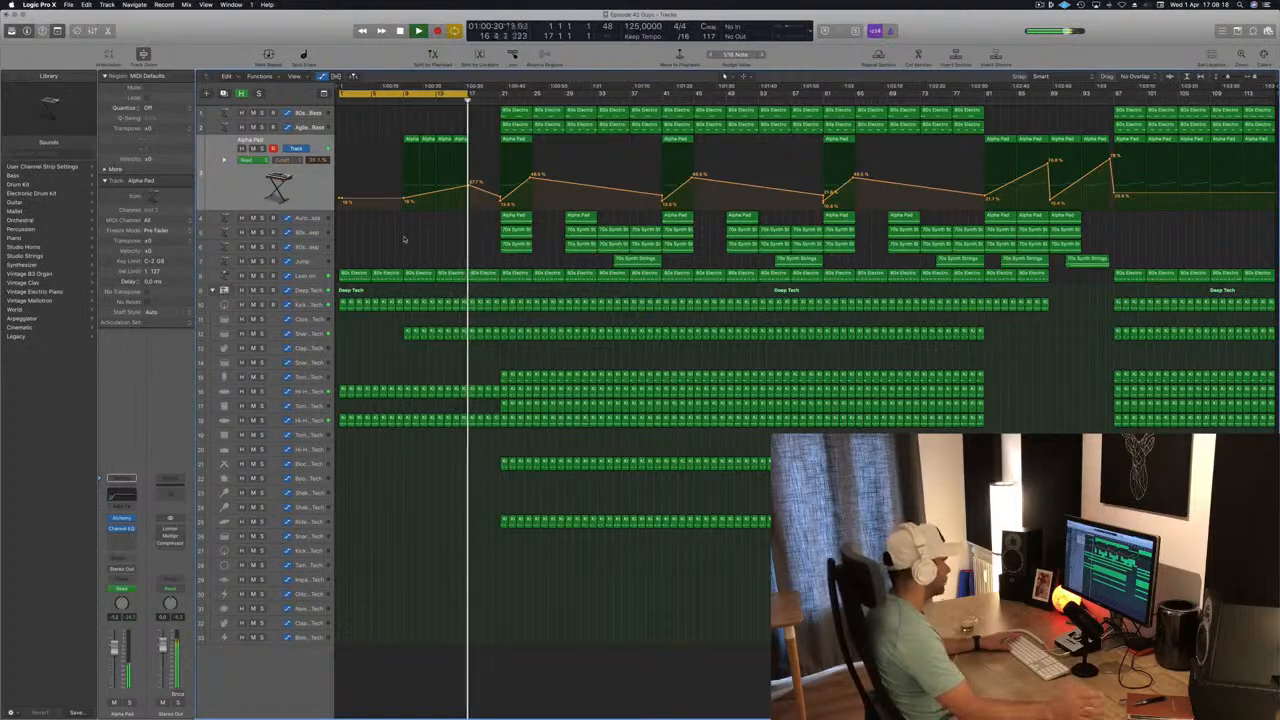
Delete all regions between bars 21 and 33 on tracks 1 to 6.
key(Return)
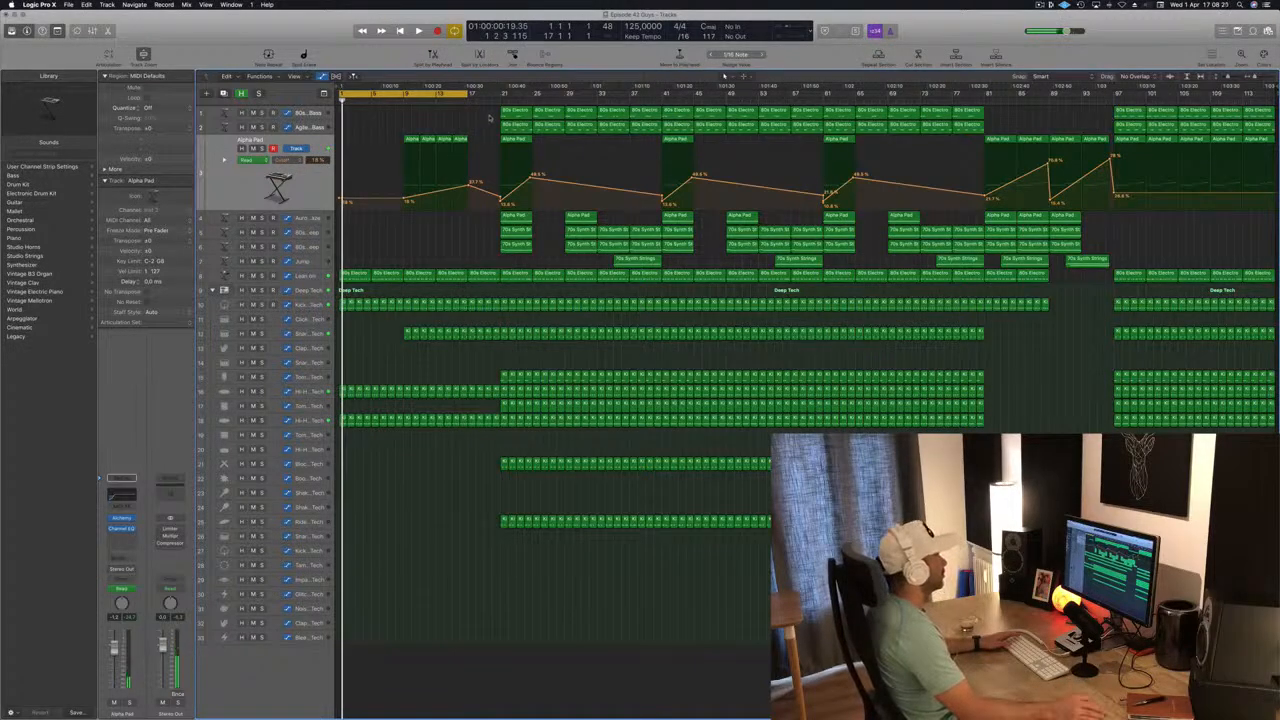
drag(489, 118, 600, 250)
key(Delete)
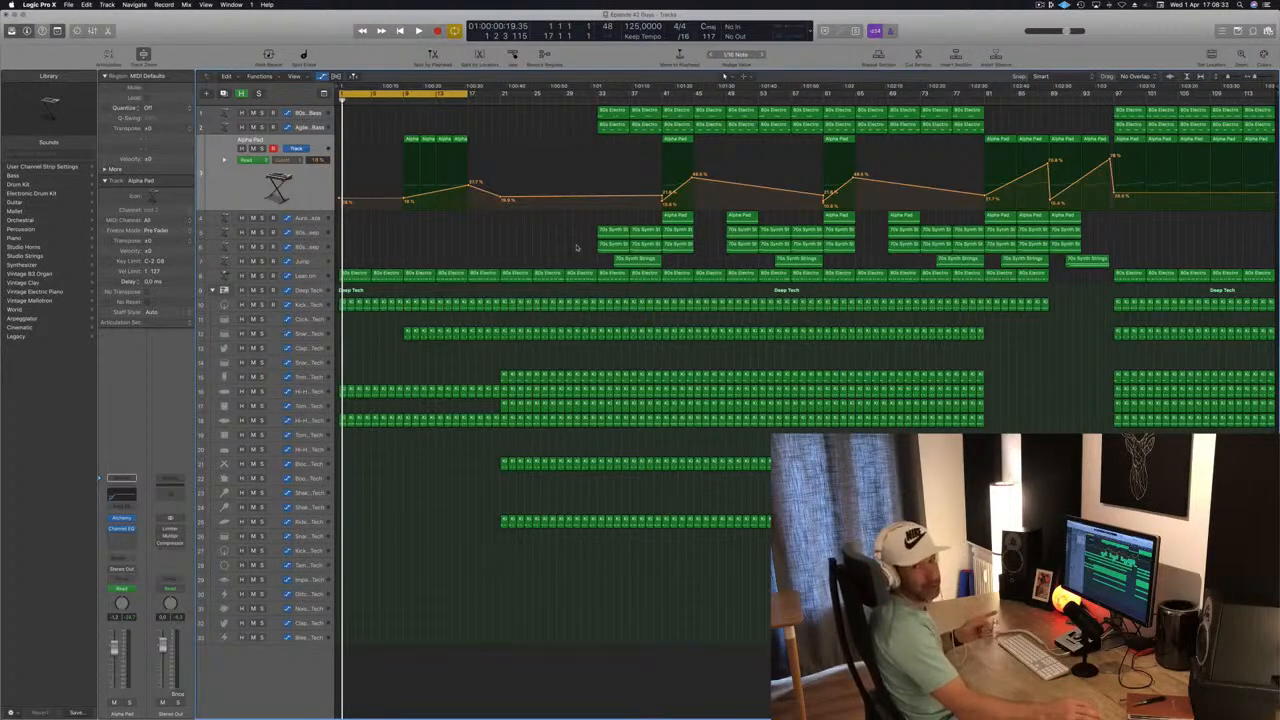
Move the cycle range to bars 17–33 and delete the regions before bar 33 on the Tom Low, Tom Mid and Block tracks.
key(space)
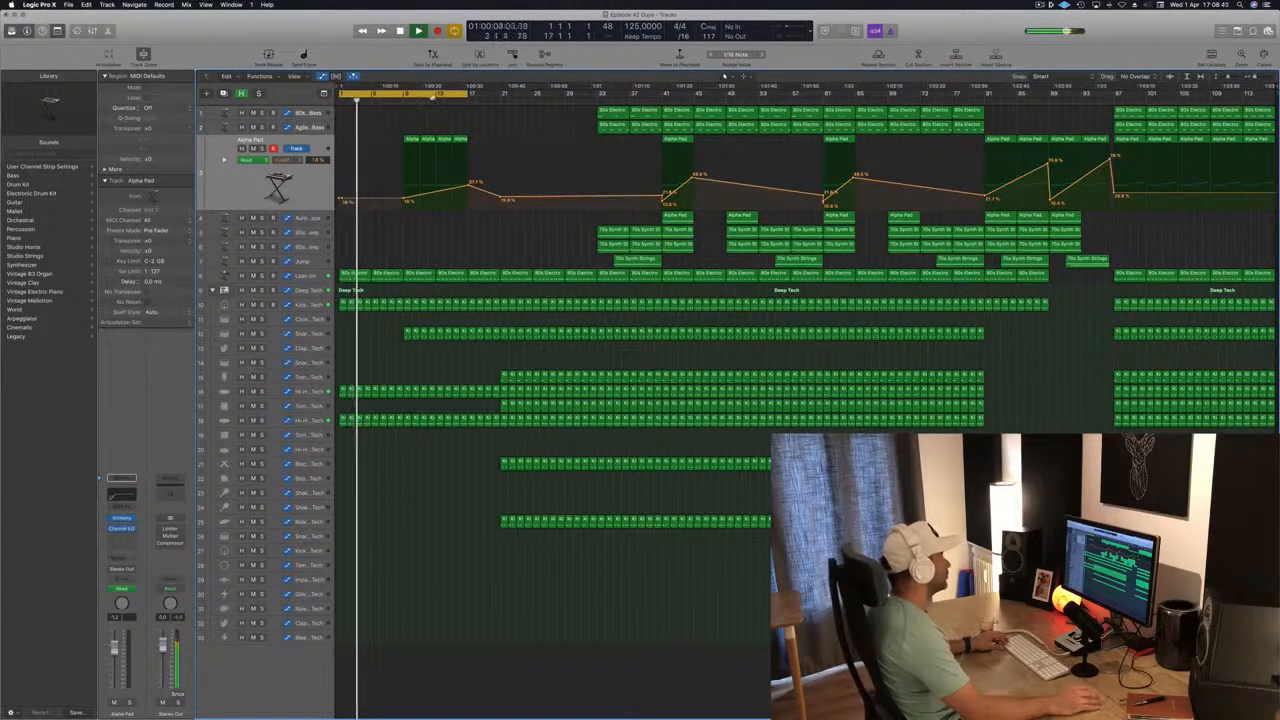
drag(430, 93, 558, 101)
click(316, 376)
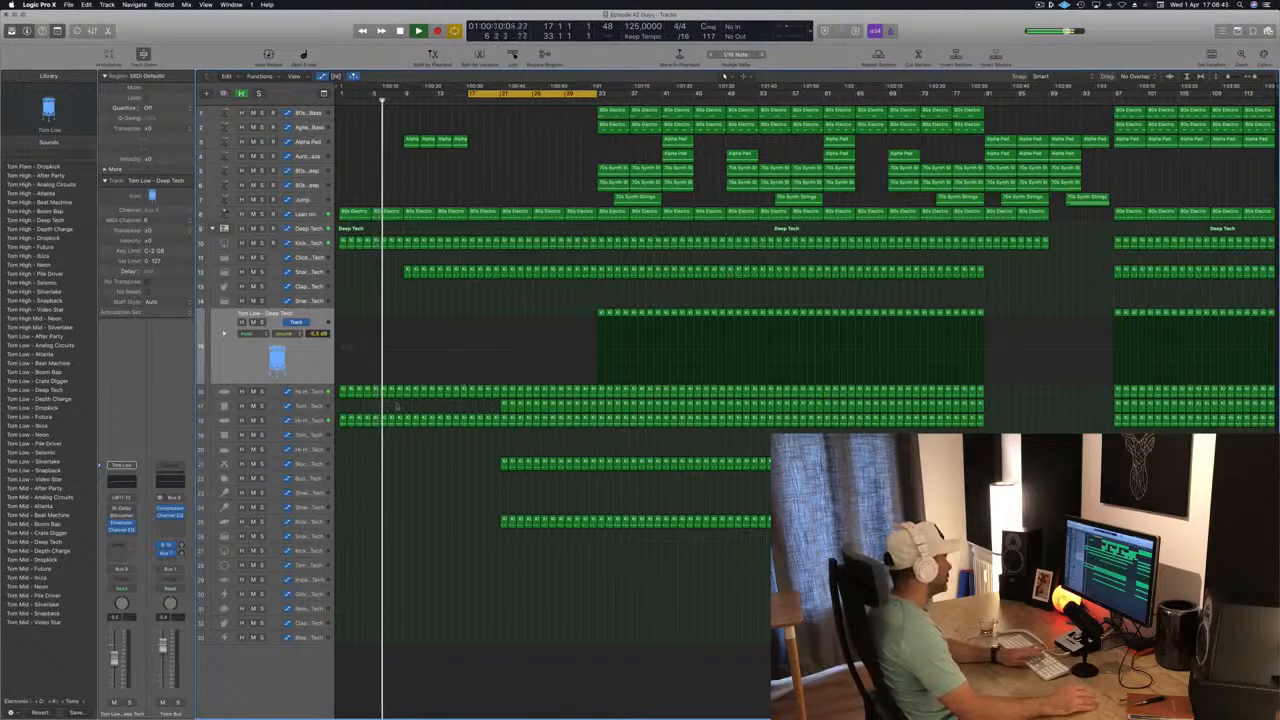
click(318, 407)
key(Delete)
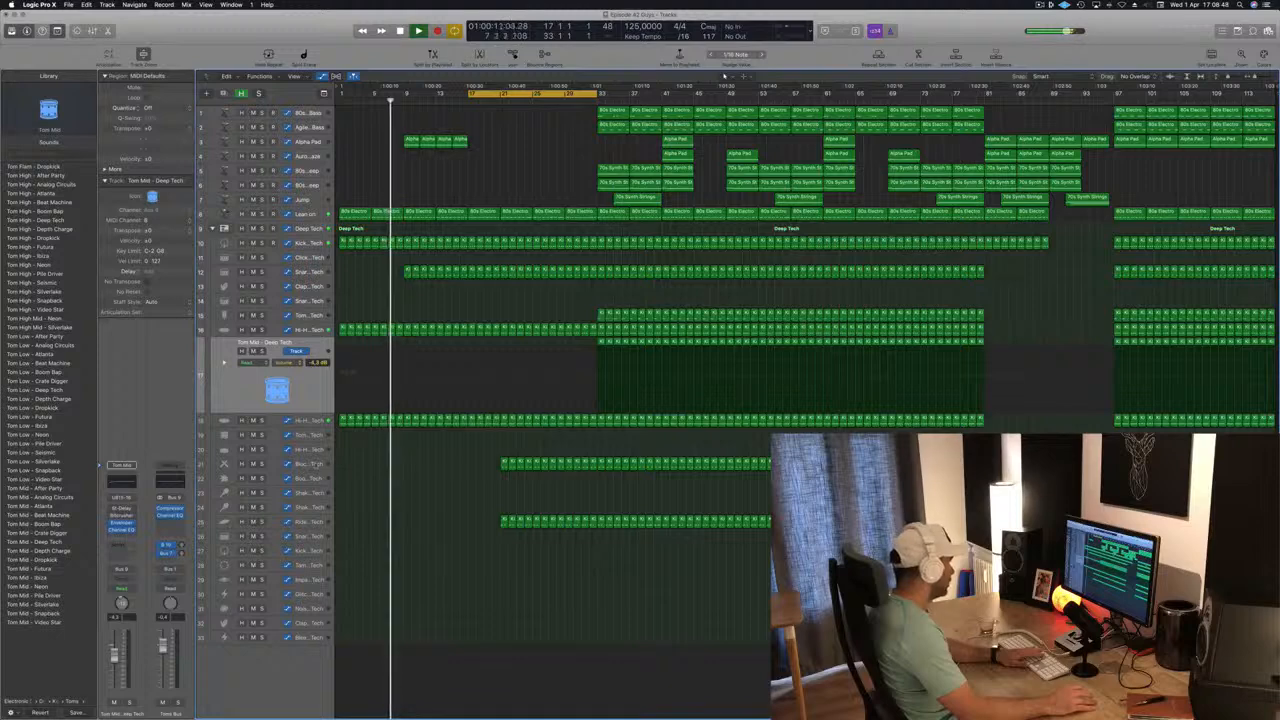
click(320, 463)
key(Delete)
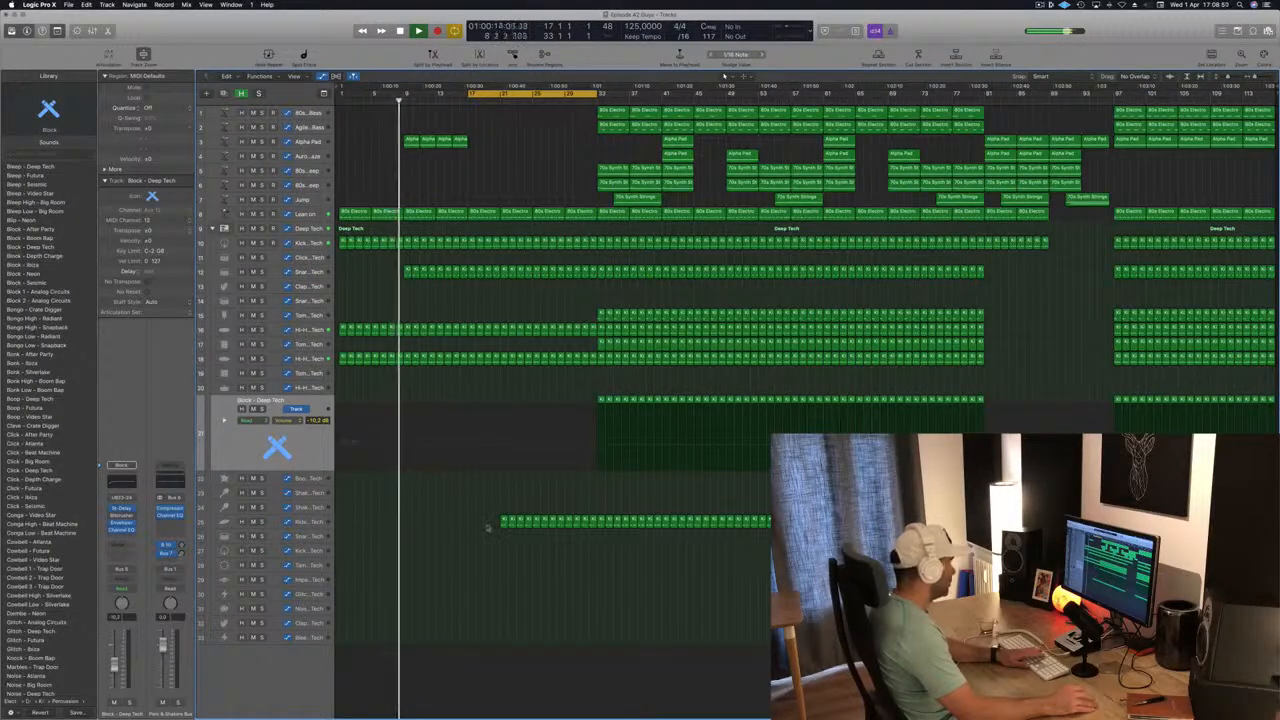
Copy the four Alpha Pad regions at bars 9–17 to bar 17 and save the project.
drag(393, 145, 500, 141)
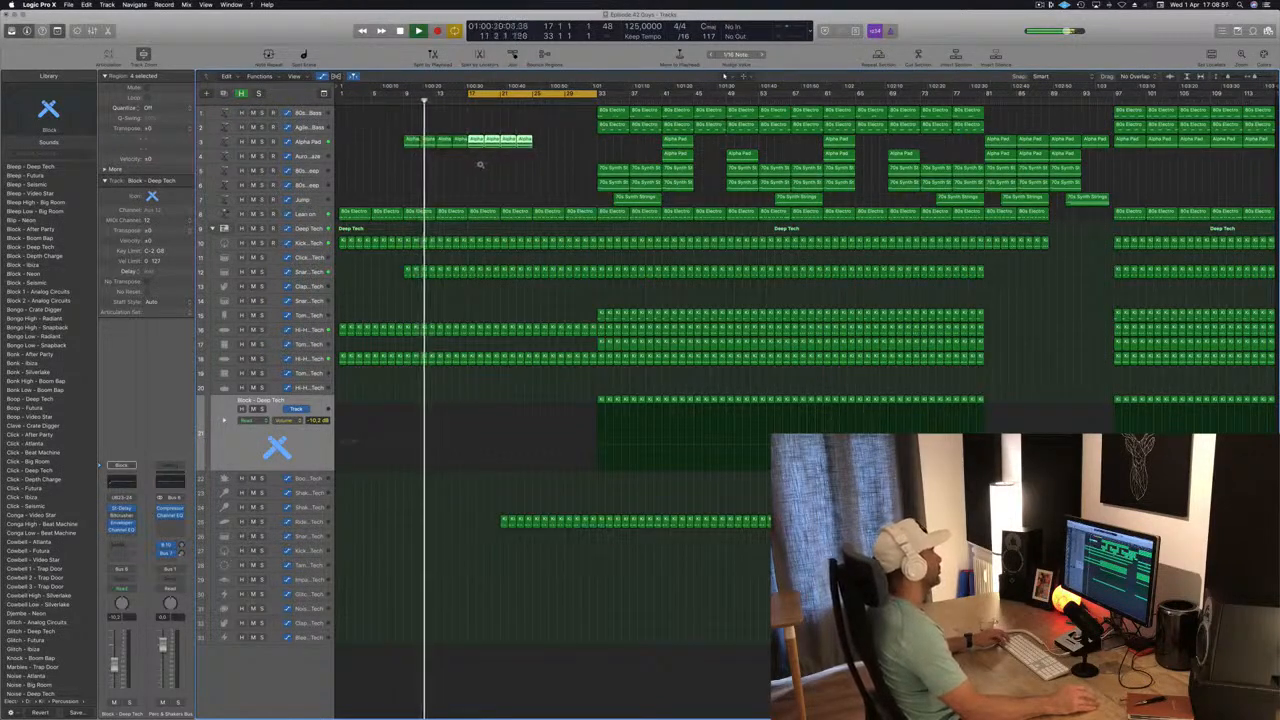
key(super+s)
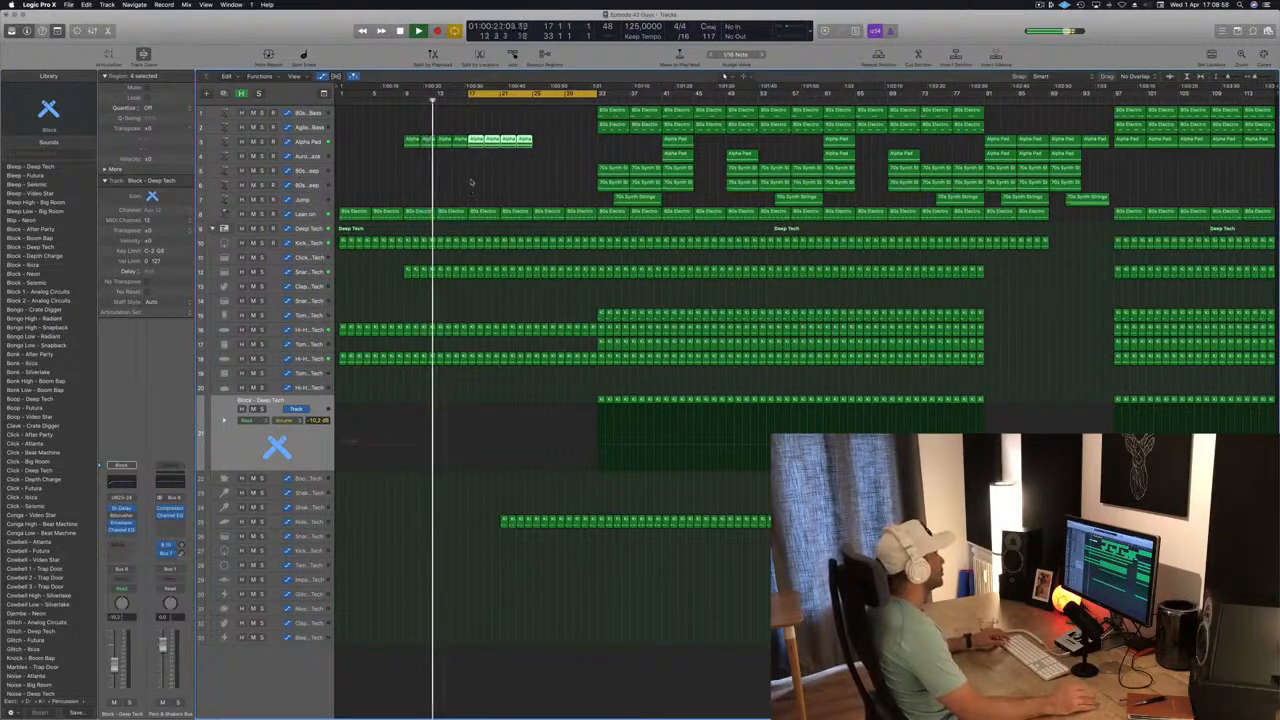
Raise the Alpha Pad's cutoff automation where it drops at bar 17, and replay the section from bar 17.
scroll(475, 183, up, 4)
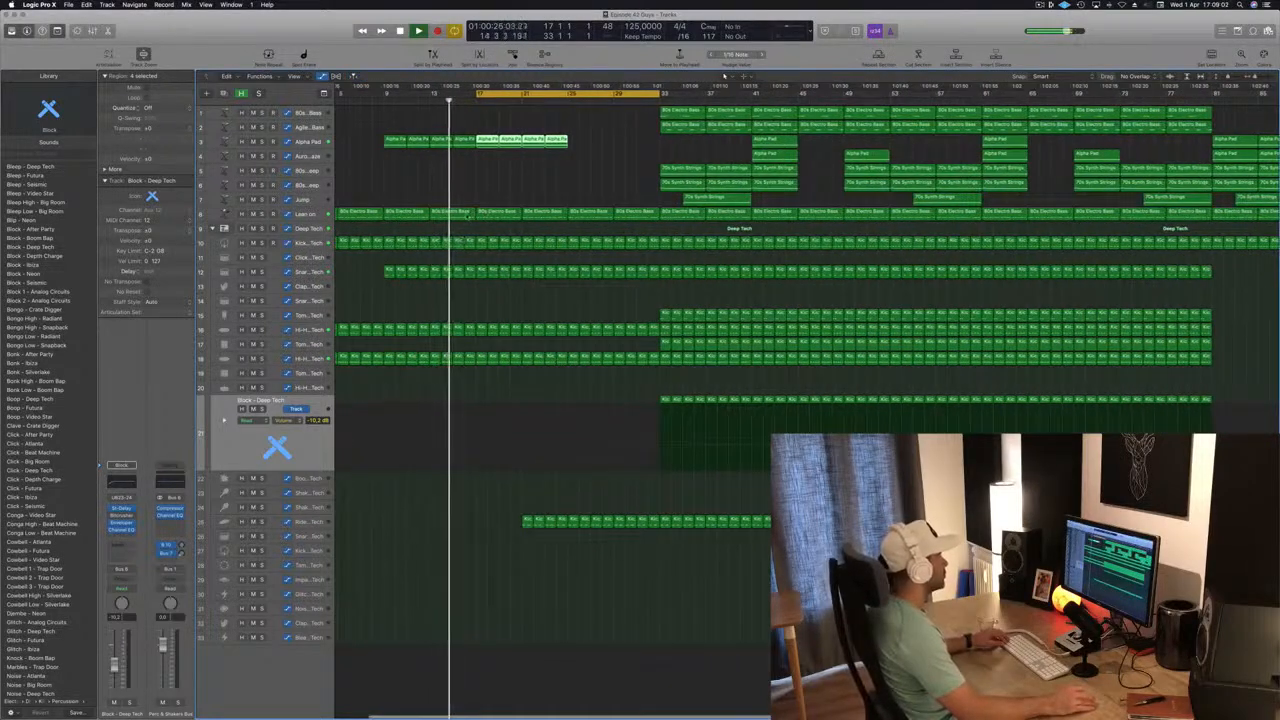
click(468, 213)
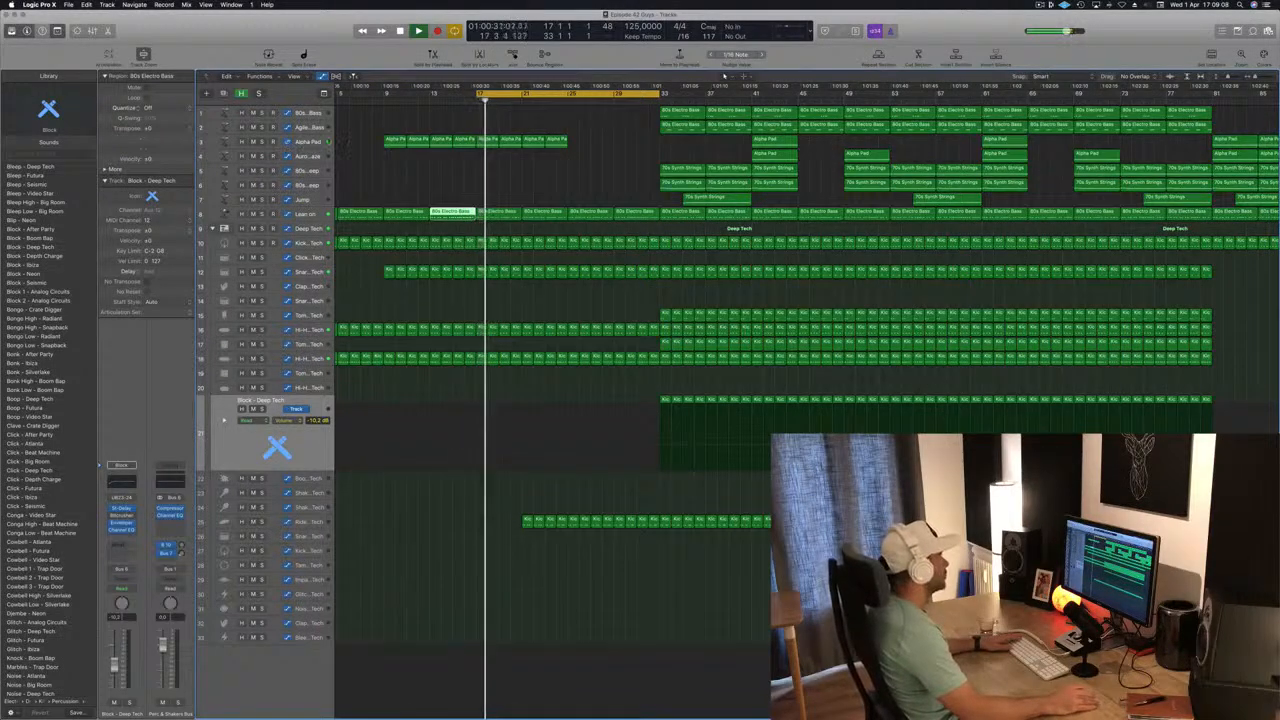
click(288, 143)
click(461, 183)
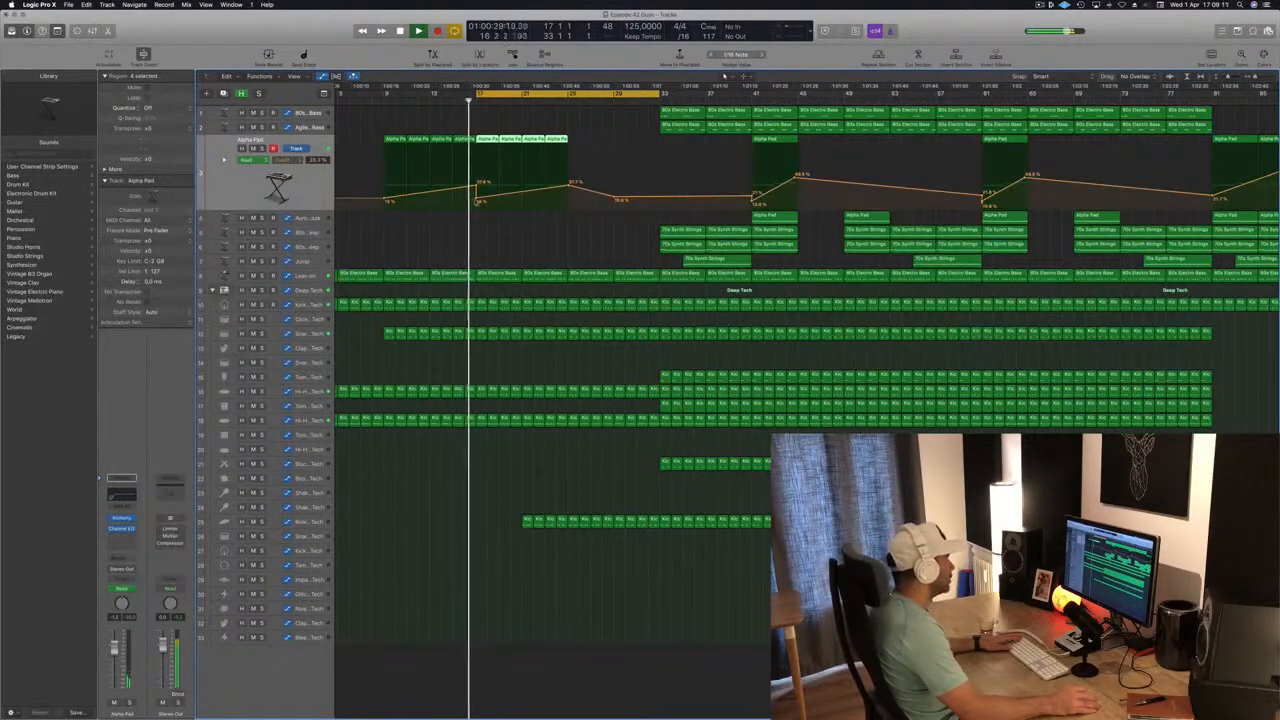
key(super+Left)
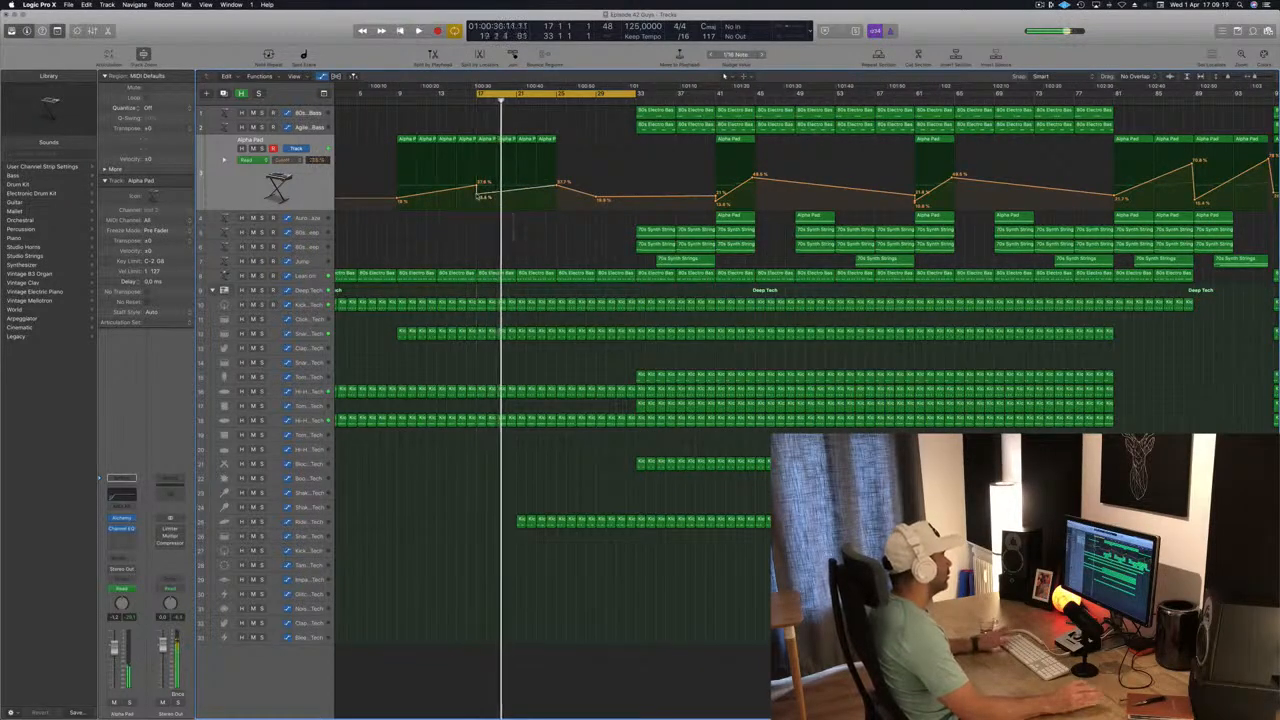
key(super+Left)
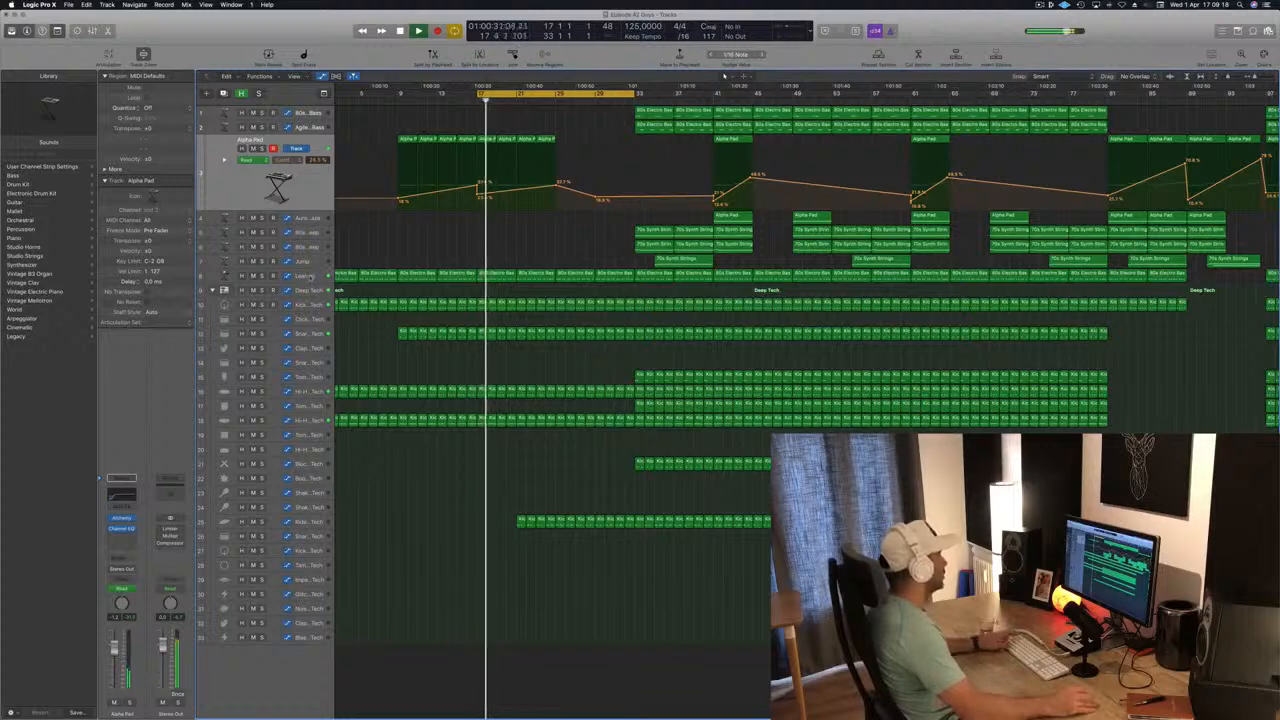
Check the Channel EQ of the Lean on bass and set the track's automation mode to Touch.
click(310, 276)
key(space)
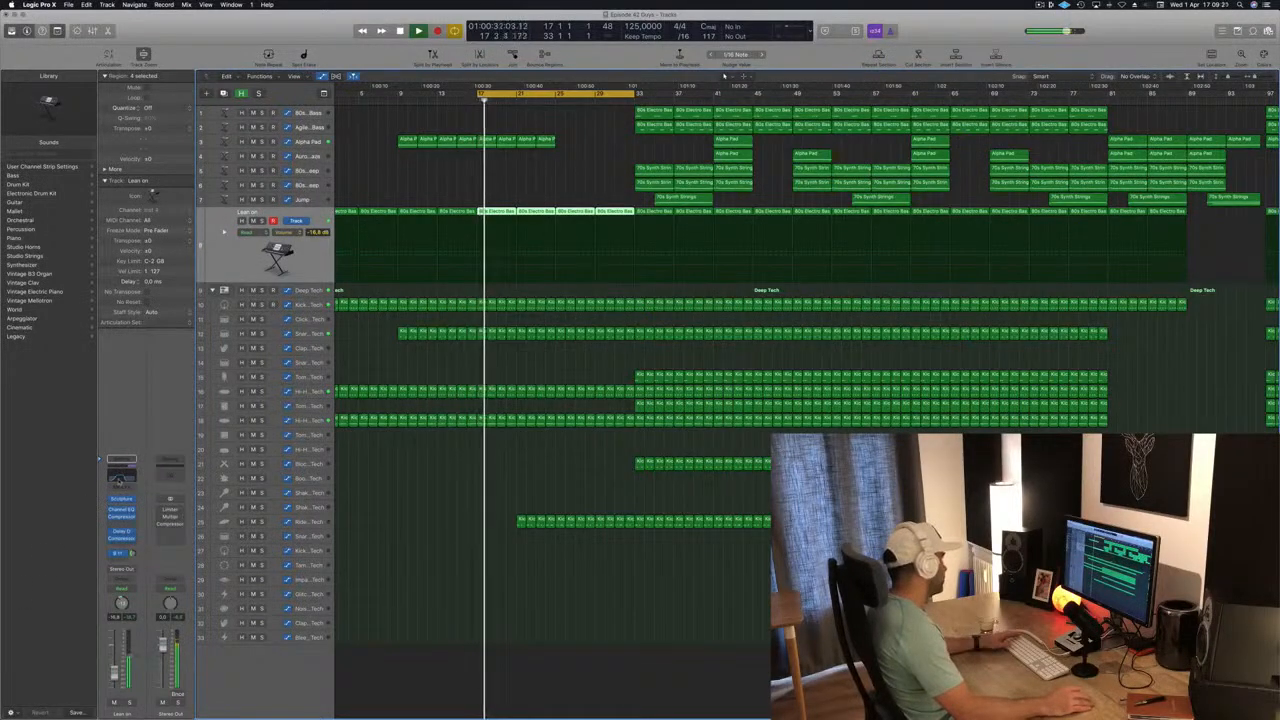
click(121, 470)
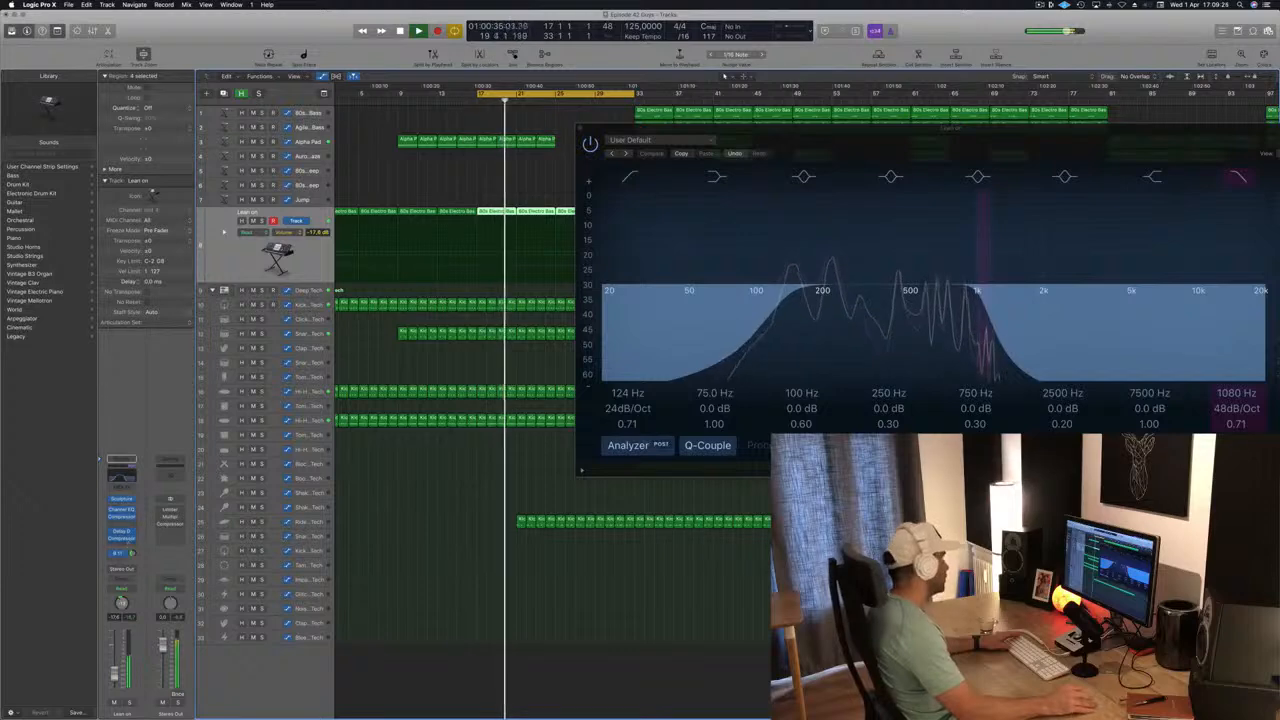
click(580, 130)
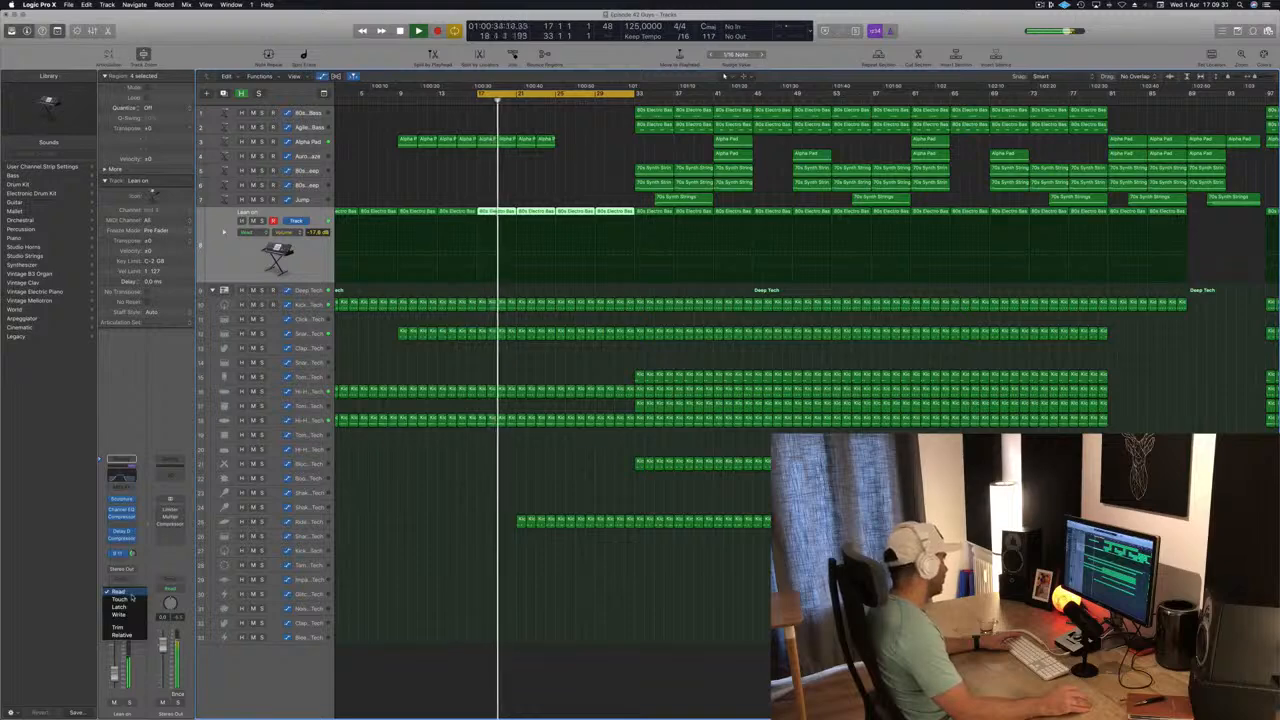
click(119, 599)
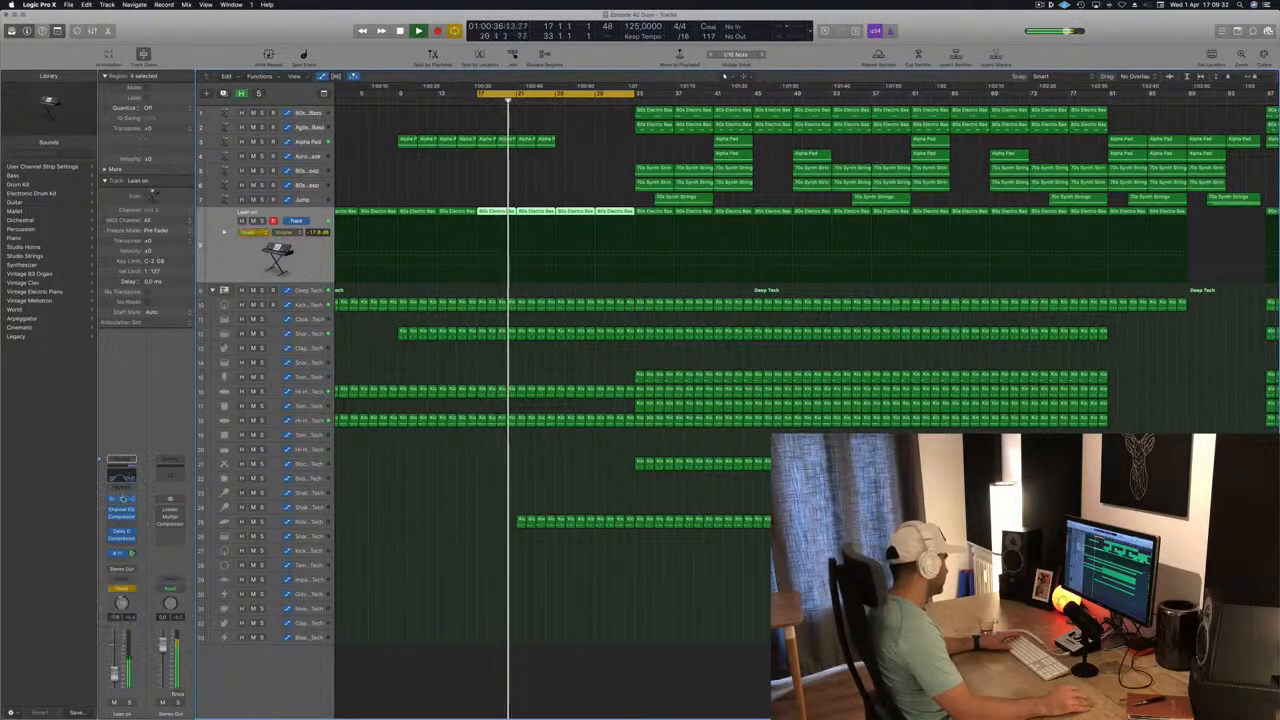
Write automation for the high-cut frequency in Lean on's Channel EQ at 1080 Hz, and close the EQ window.
click(124, 479)
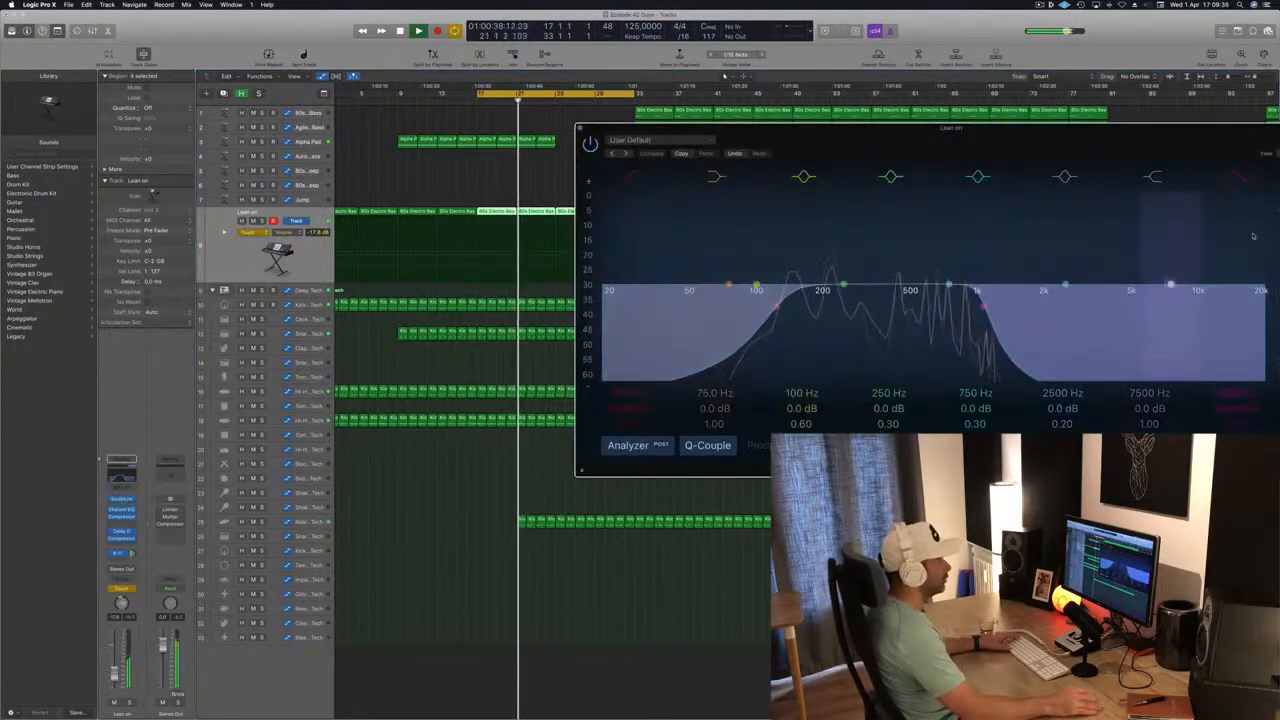
drag(1166, 130, 994, 144)
drag(1066, 409, 1066, 428)
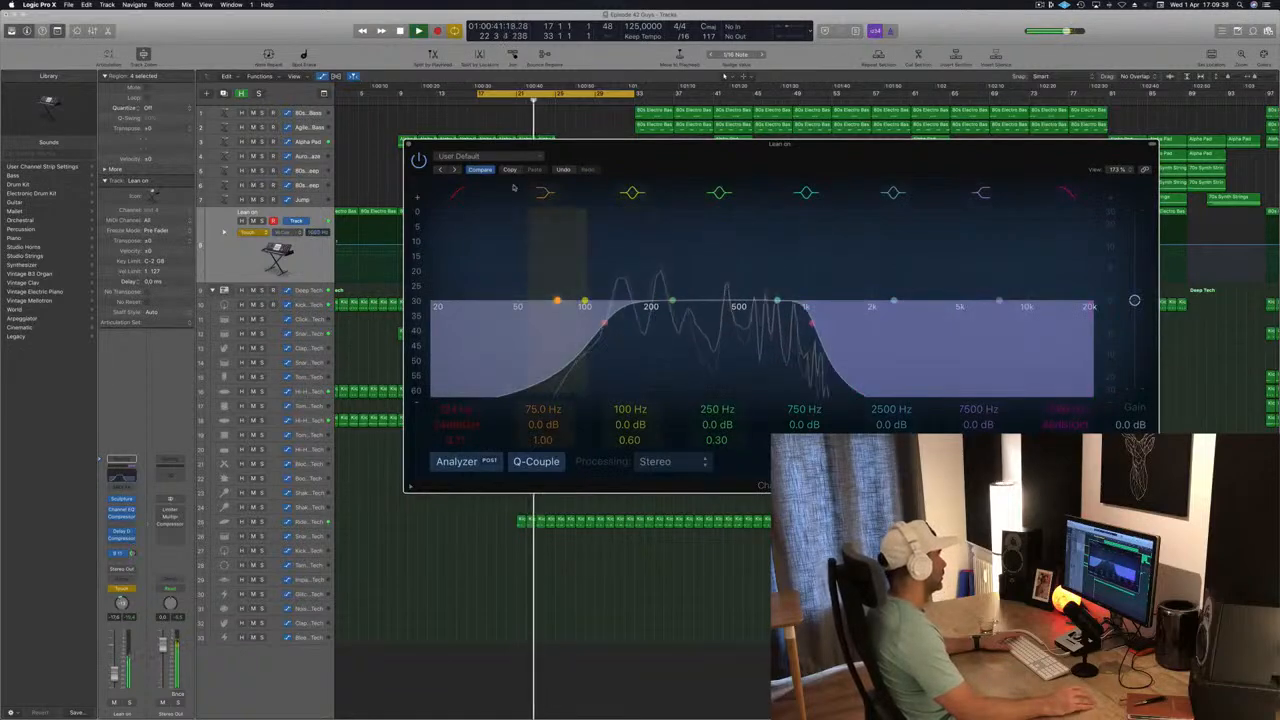
click(409, 144)
Bring Lean on's high-cut automation back to a level line from bar 1, and extend the cycle range to bars 1–33.
scroll(484, 183, left, 2)
key(space)
key(space)
drag(564, 245, 340, 244)
key(space)
key(space)
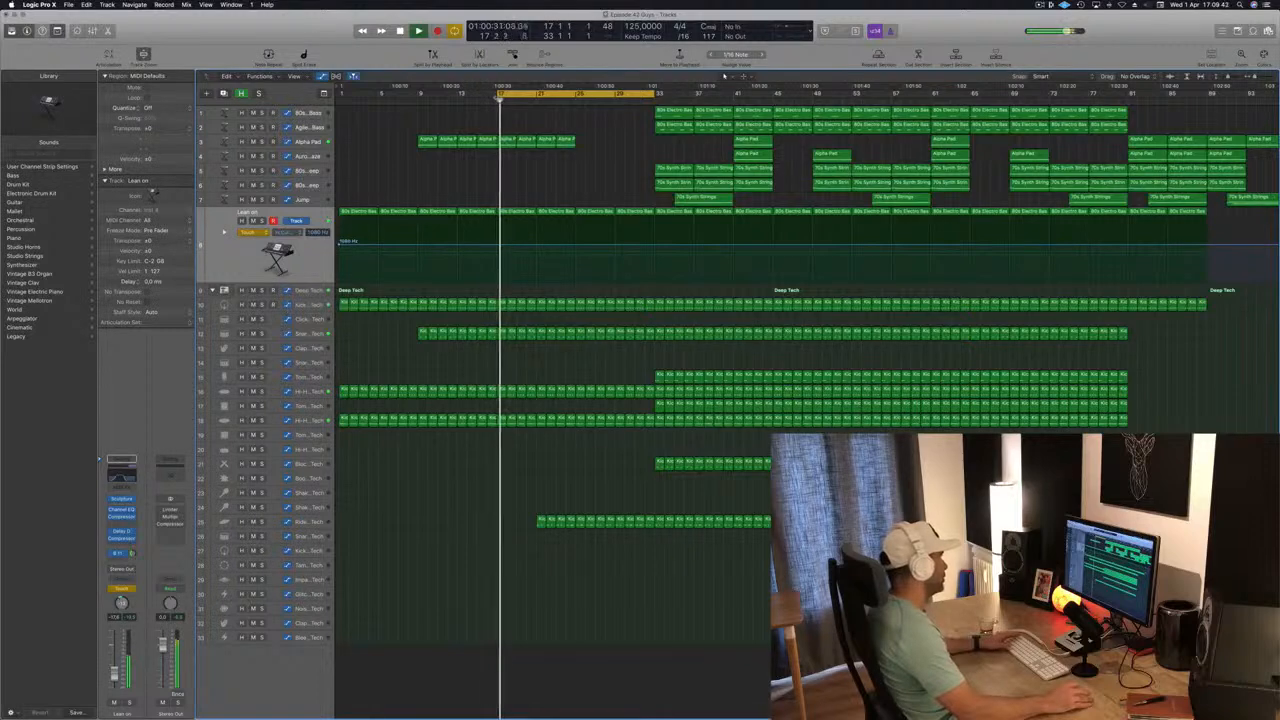
drag(501, 94, 340, 94)
key(space)
Add a high-cut automation point at bar 9 on Lean on and lower the starting point at bar 1.
key(space)
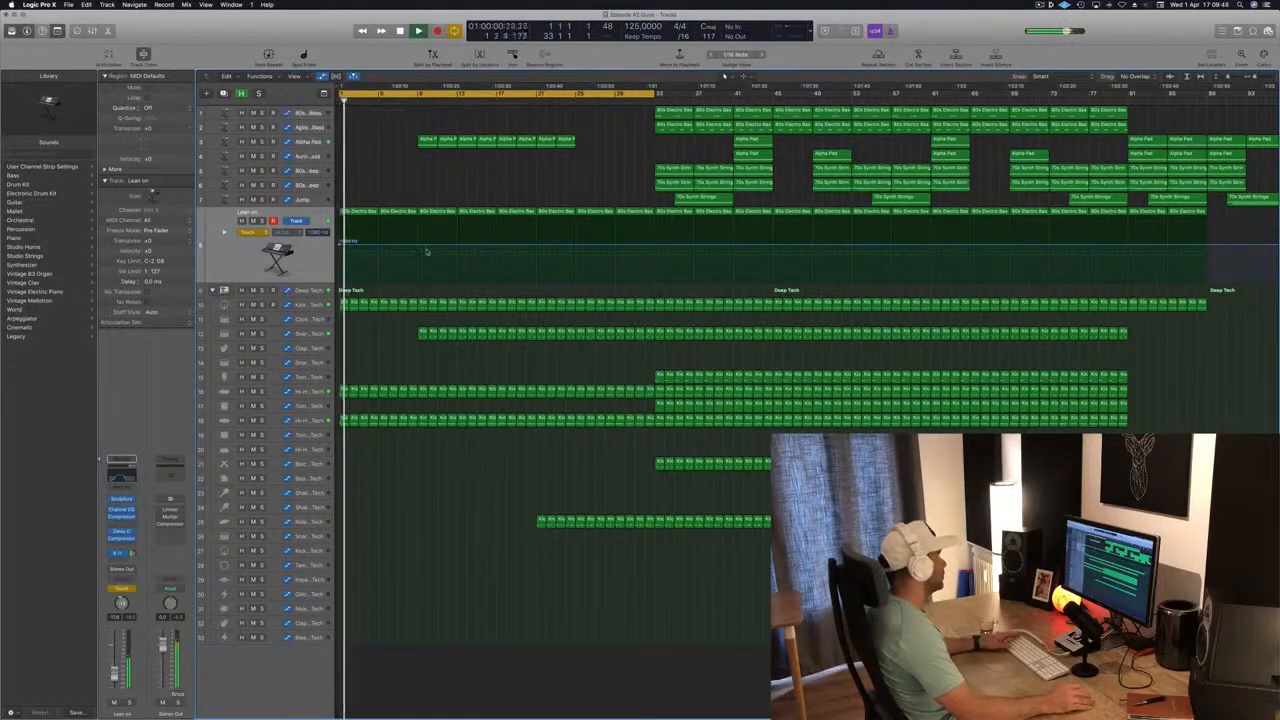
click(419, 246)
key(space)
key(space)
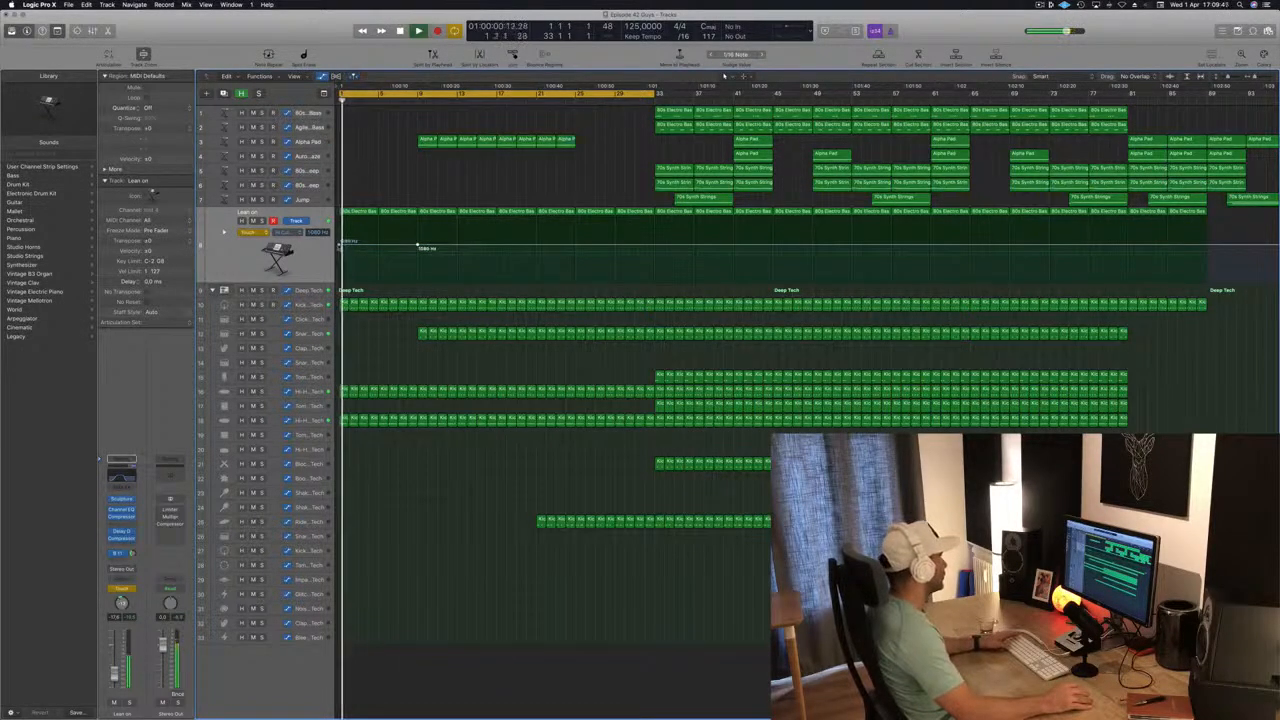
drag(340, 244, 339, 253)
Set Lean on's automation mode to Read, lower the bar 9 high-cut point to about 500 Hz and raise a point at bar 17.
click(247, 232)
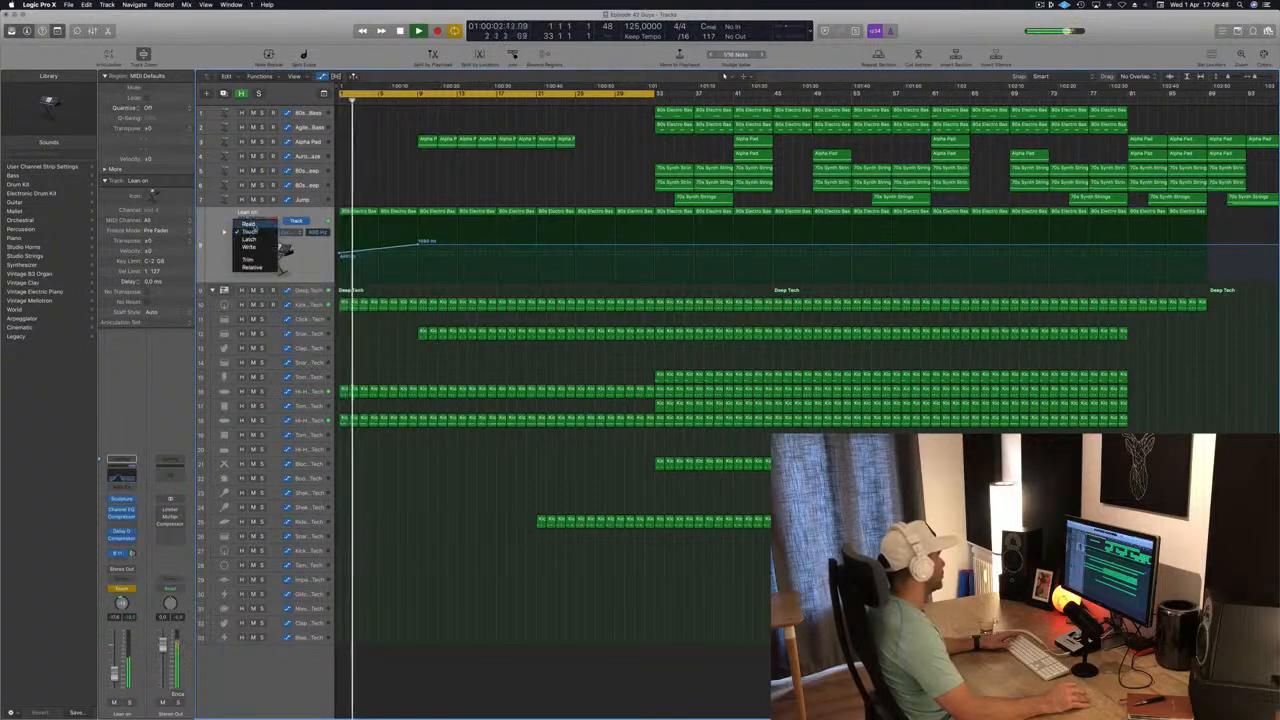
click(249, 220)
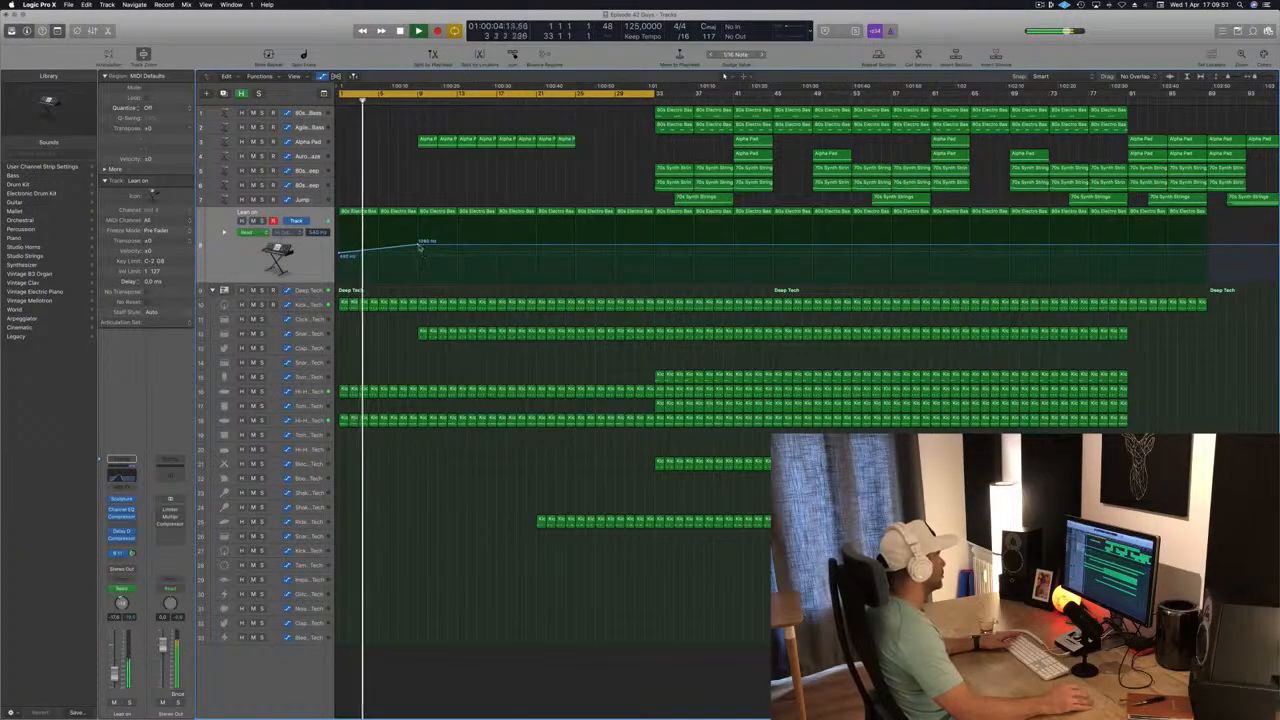
drag(420, 243, 418, 252)
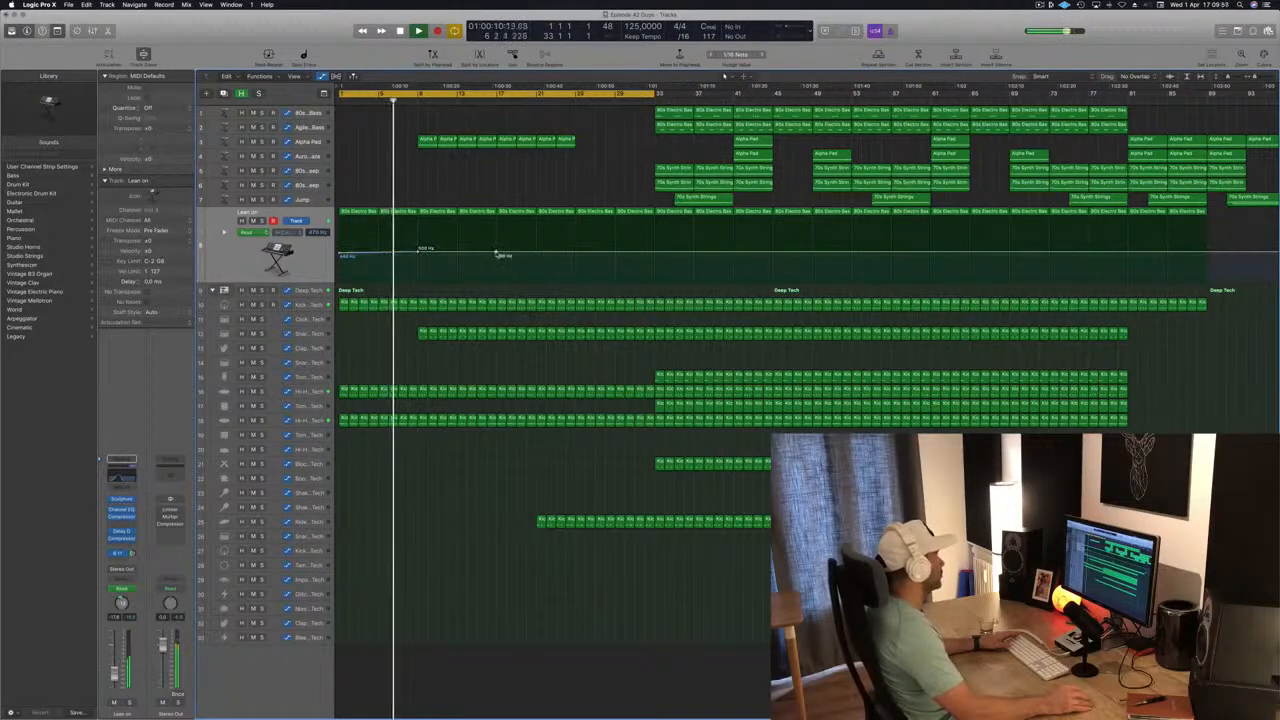
drag(497, 252, 497, 247)
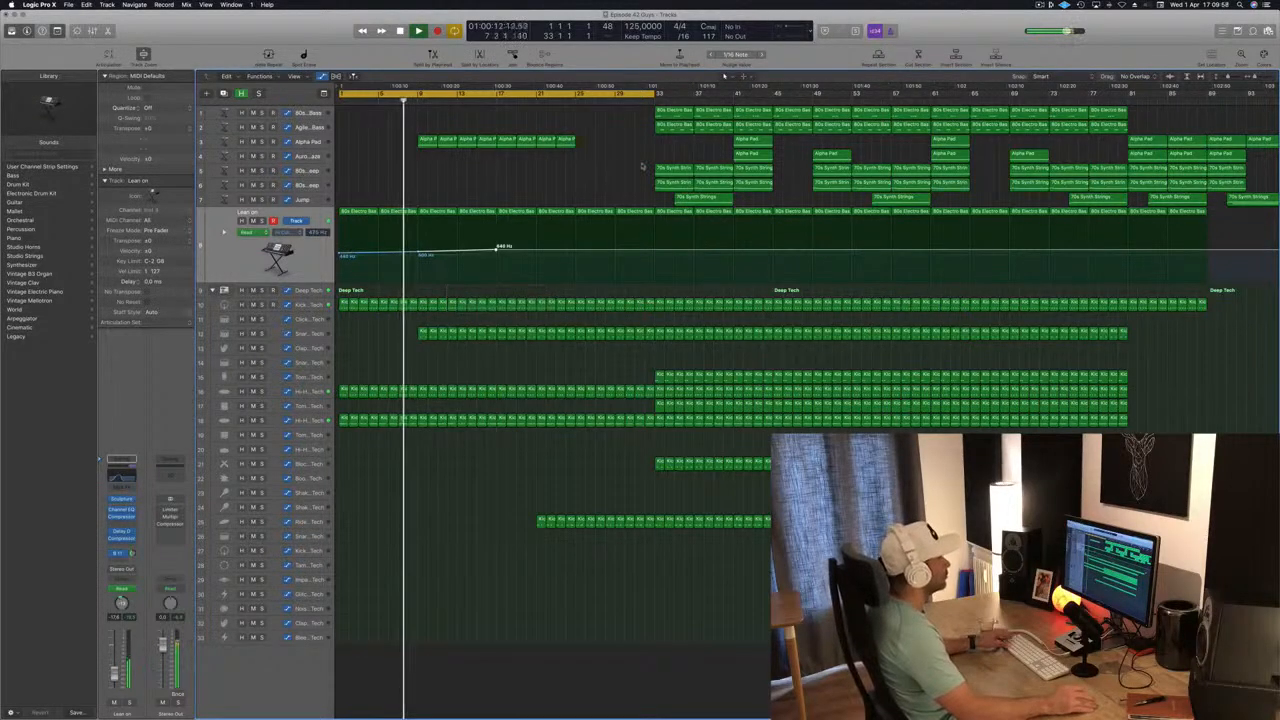
Move the bar 33 synth strings region on track 5 to bar 1, audition it there, and delete it.
click(673, 168)
drag(683, 170, 368, 172)
key(Return)
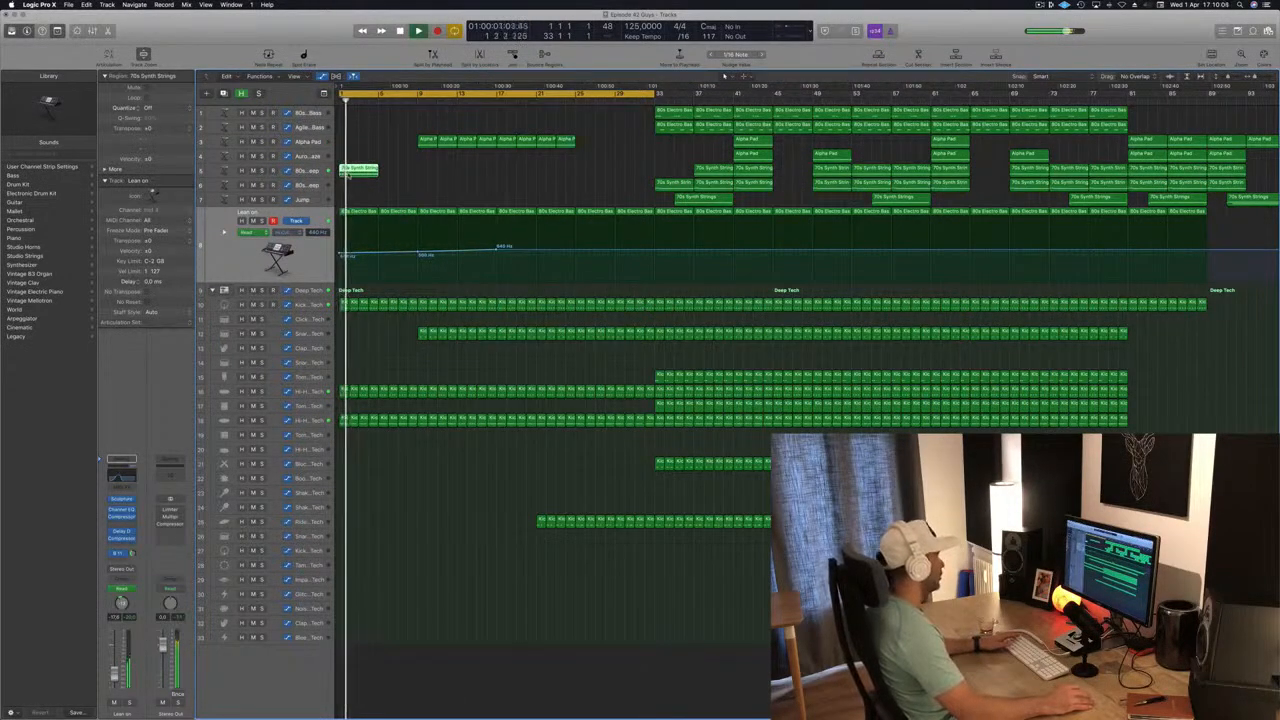
key(Delete)
key(Return)
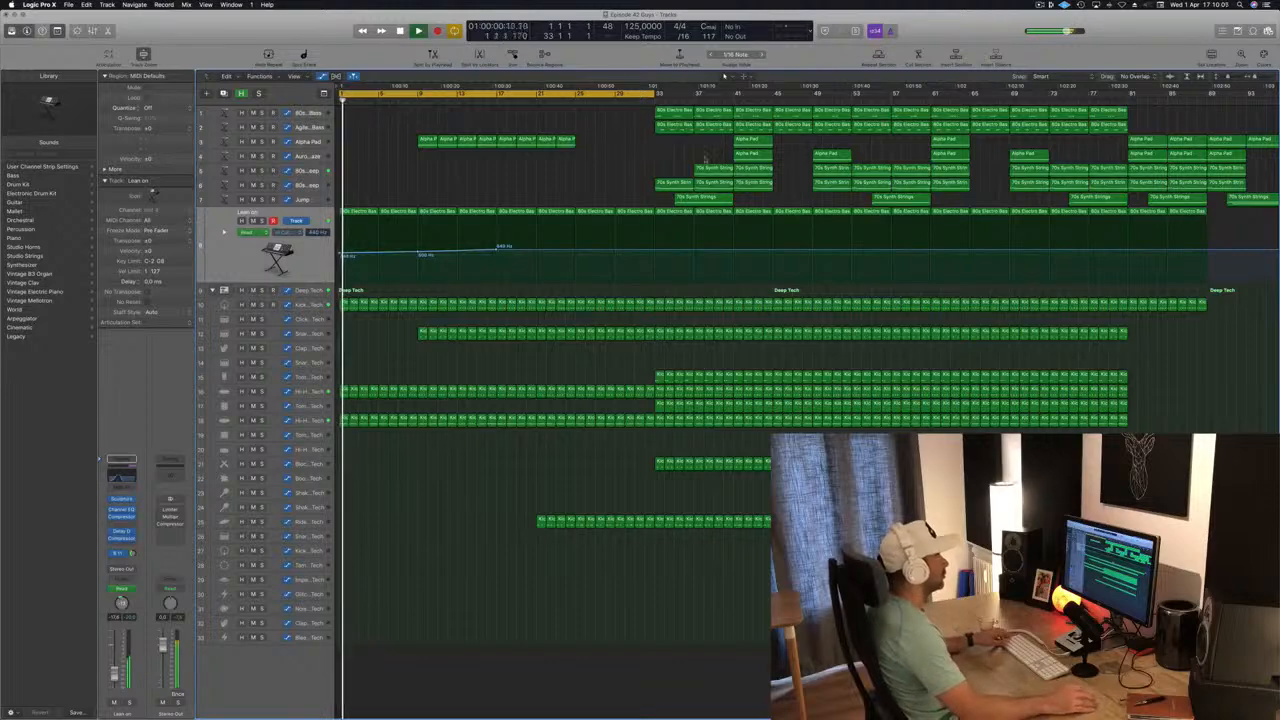
Copy the bar 41 Alpha Pad region on the Aurora Haze track to bar 1 and trim it to its first two bars.
drag(752, 155, 358, 157)
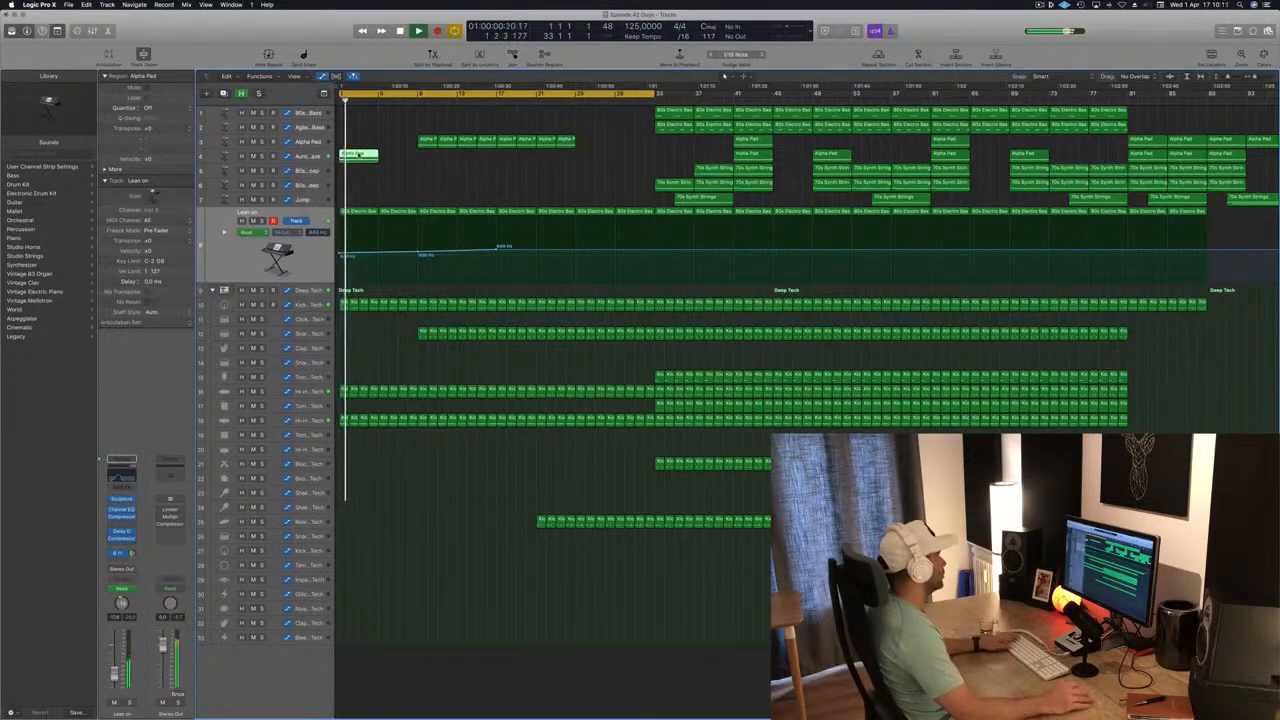
double_click(358, 155)
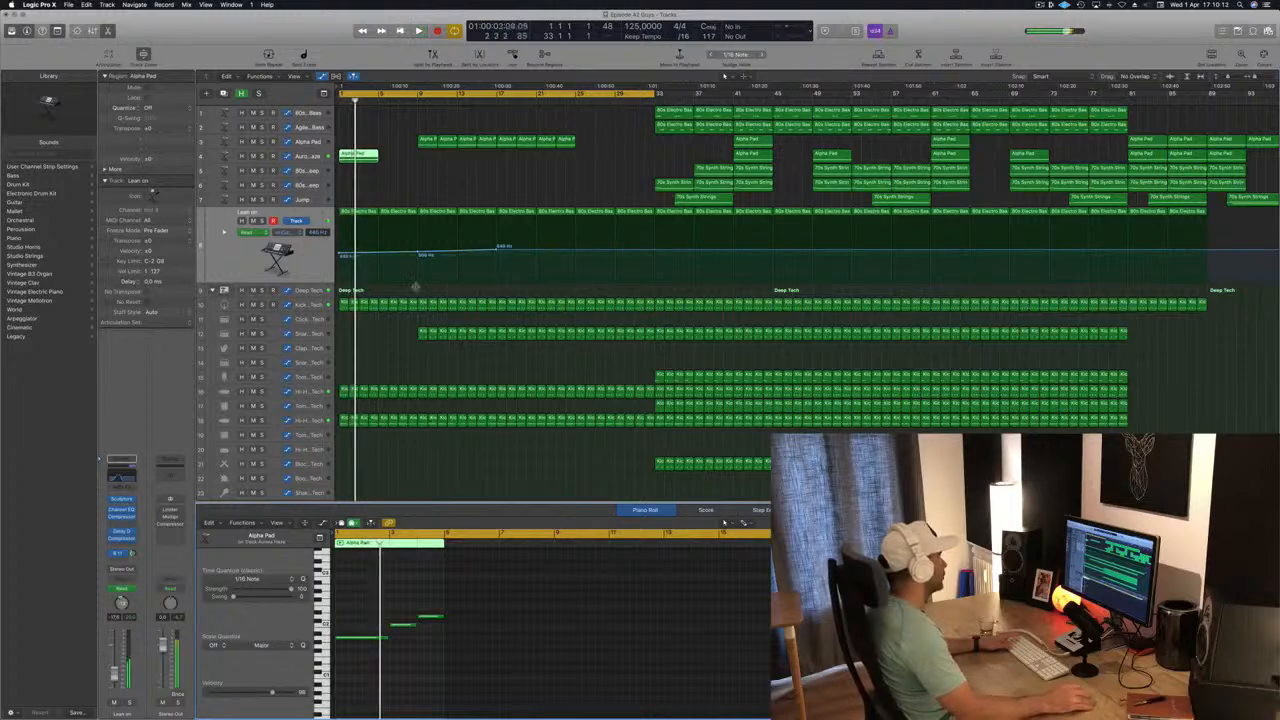
key(Return)
key(space)
click(359, 155)
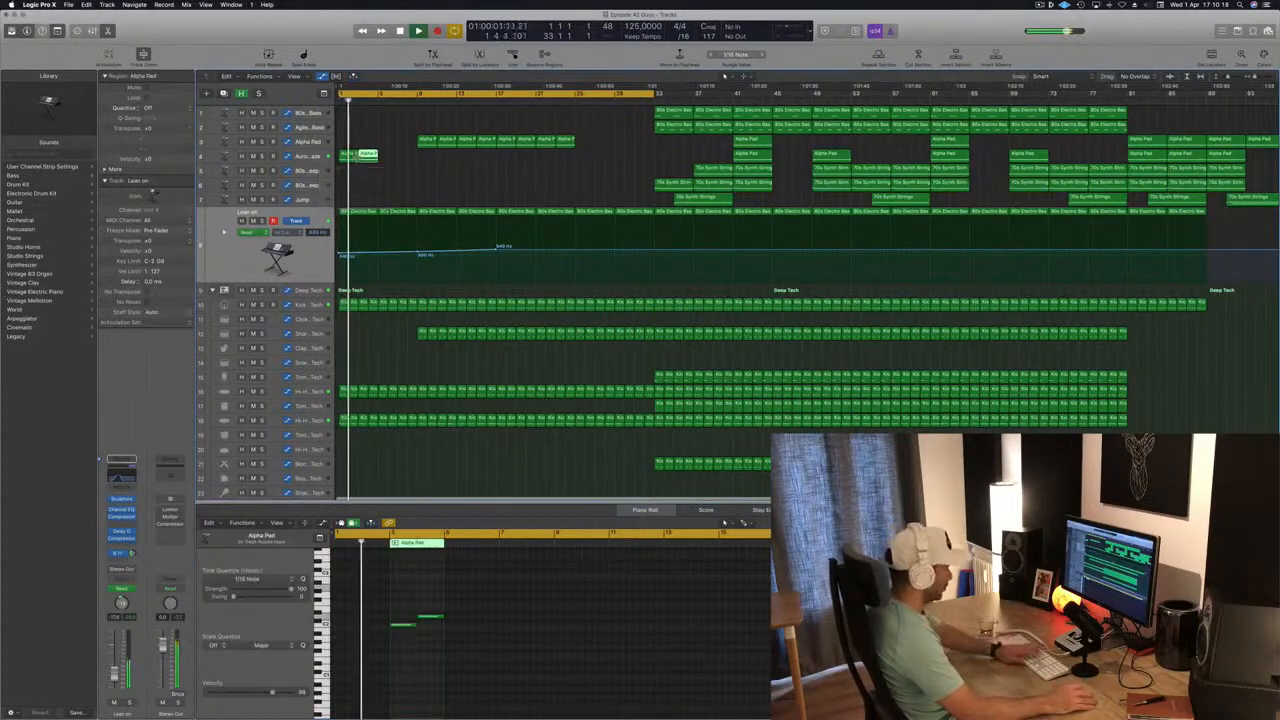
key(Delete)
Duplicate the Aurora Haze track with its settings and move the bar 1 Alpha Pad region onto the duplicate.
click(318, 157)
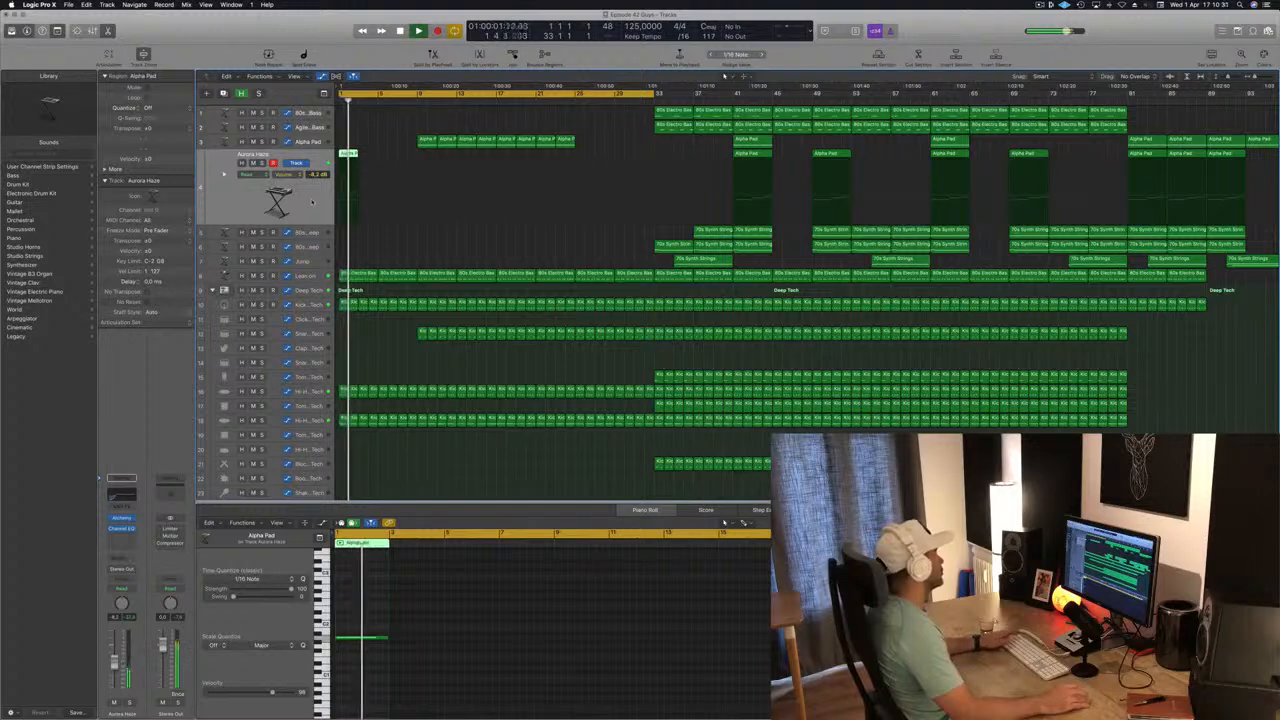
key(cmd+d)
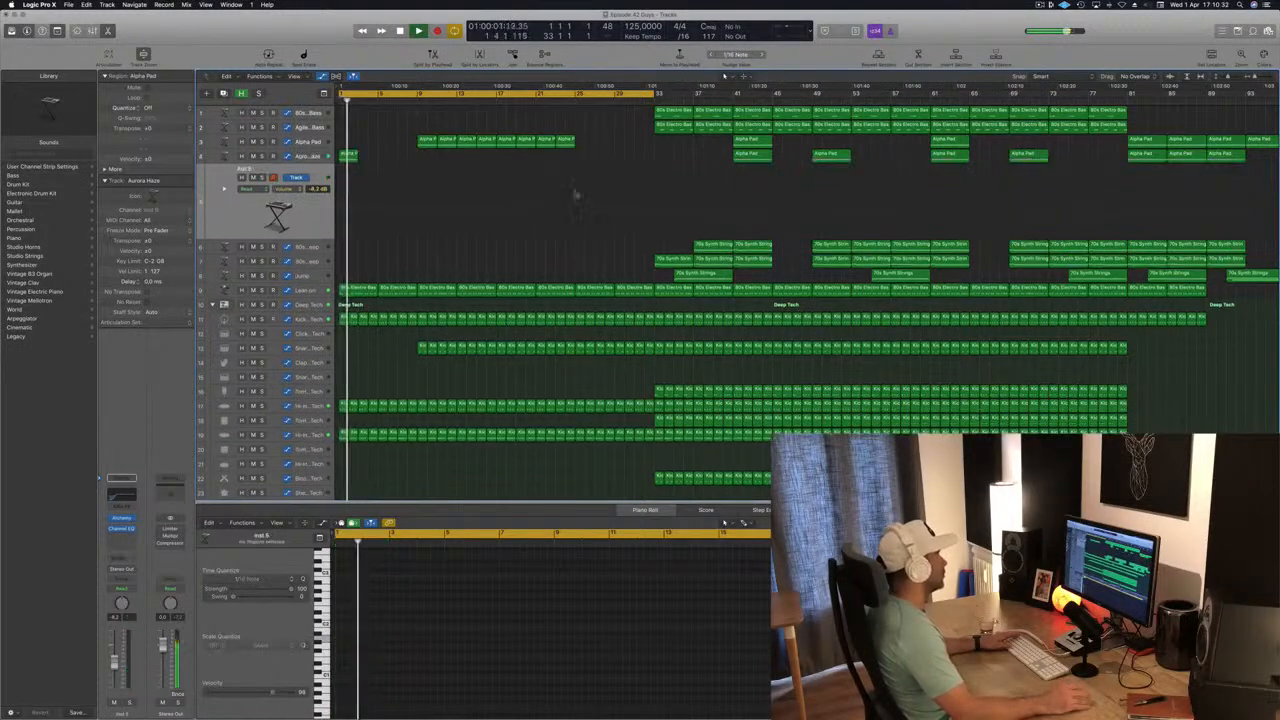
drag(350, 158, 349, 196)
key(space)
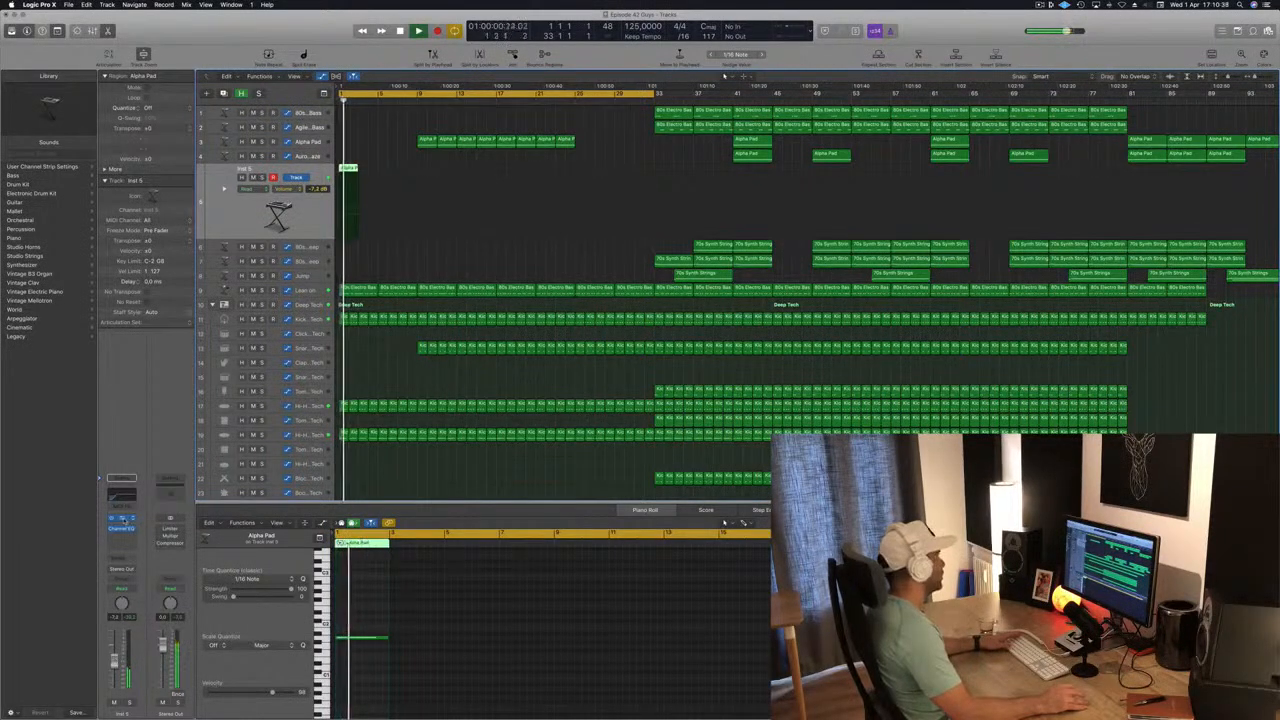
Choose the Panner variation in the duplicated track's Alchemy instrument and lower the track's volume to about -9.2 dB.
click(121, 518)
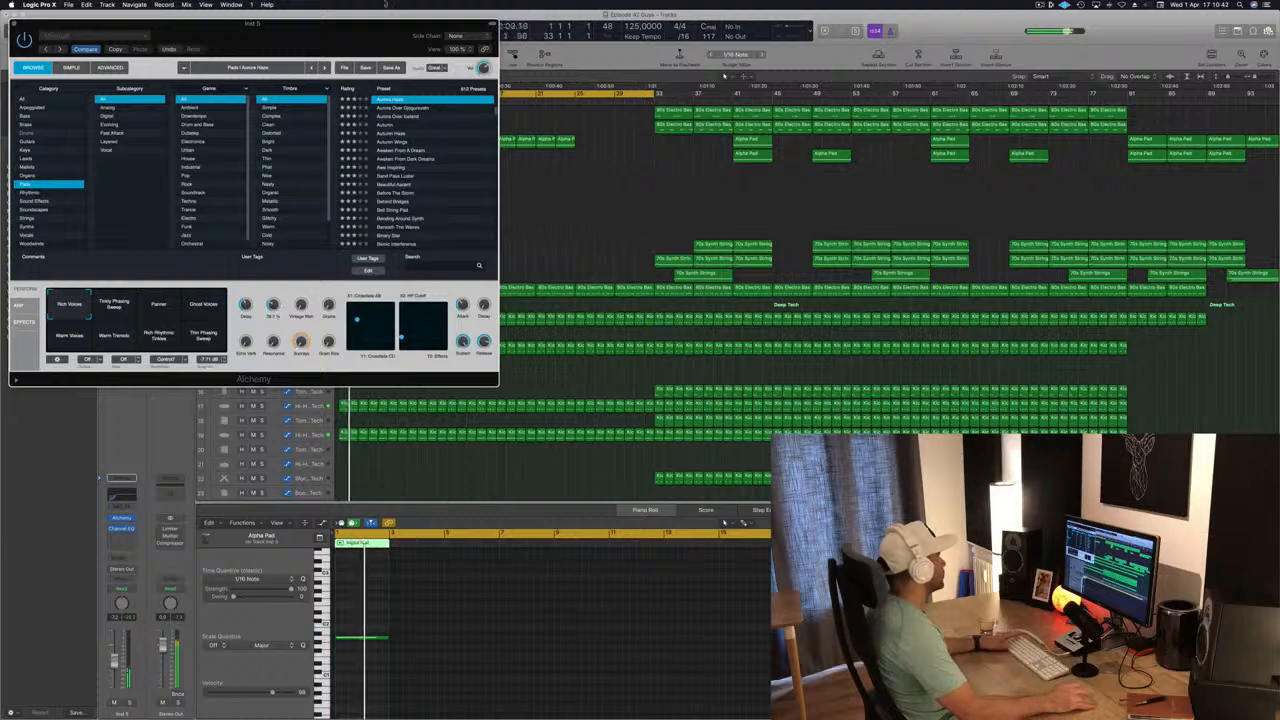
drag(380, 23, 864, 123)
key(space)
key(space)
click(641, 409)
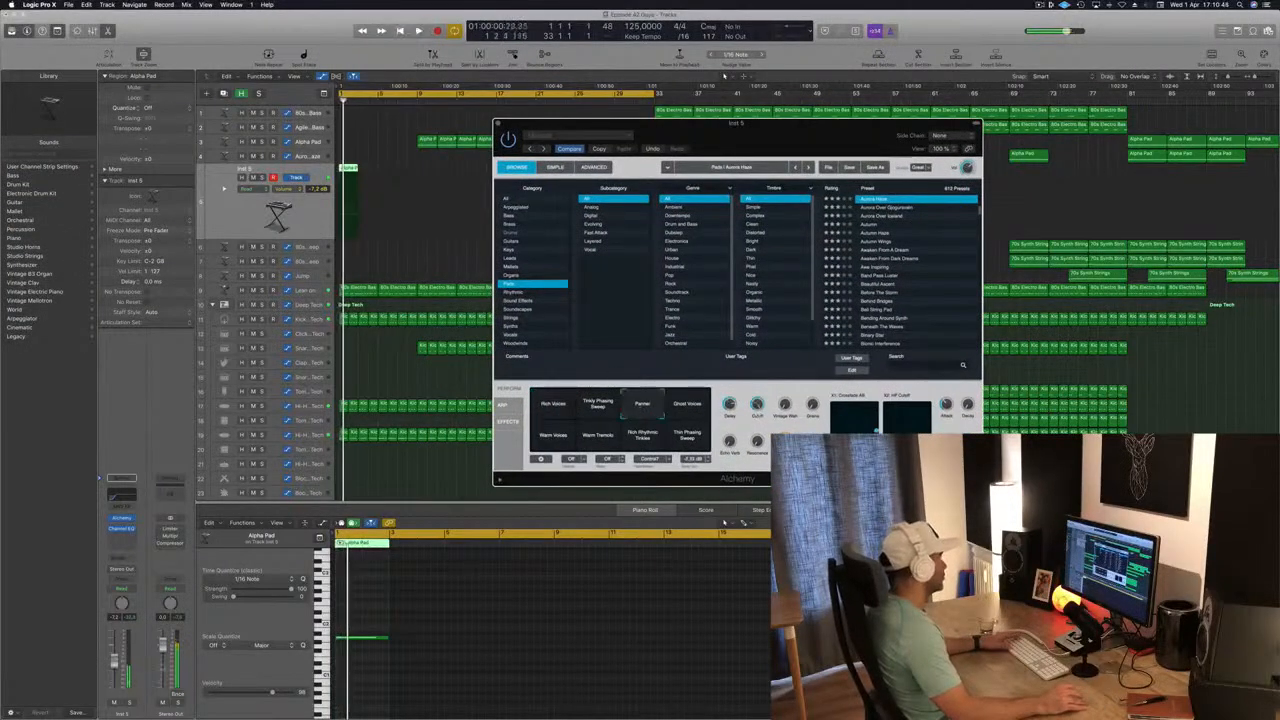
drag(114, 664, 114, 667)
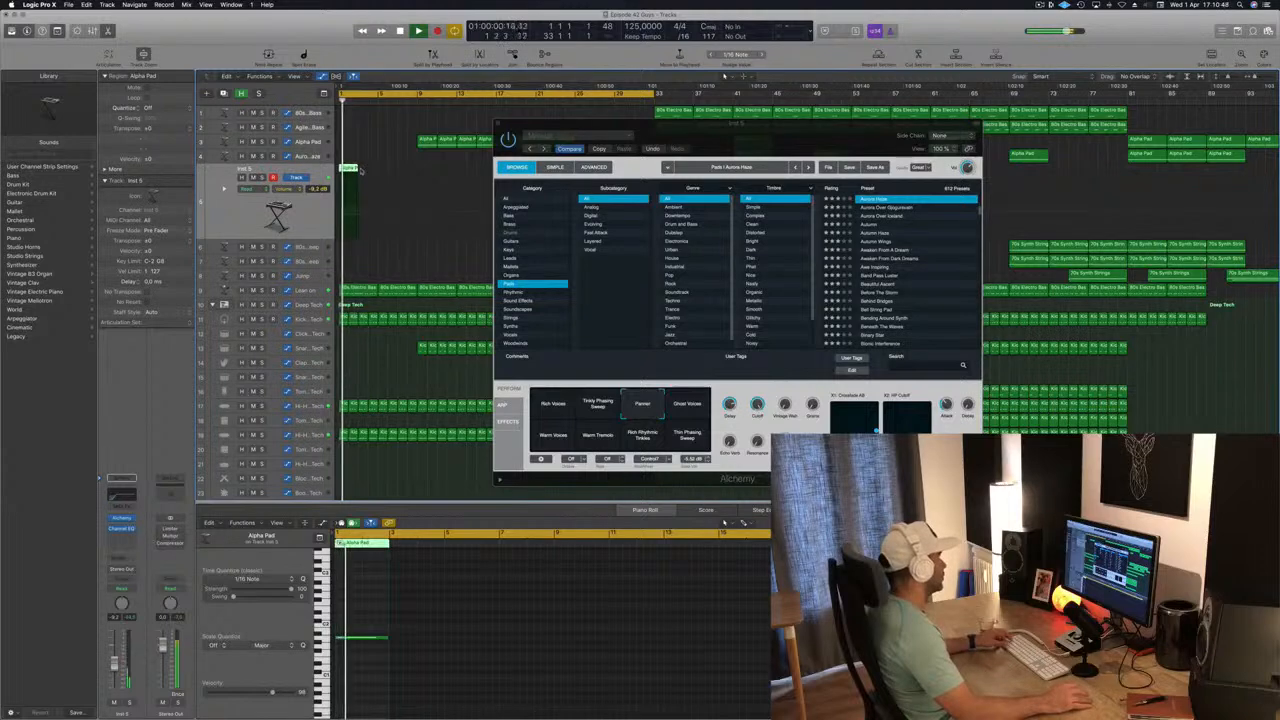
Shorten the note in the bar 1 Alpha Pad region to one bar and add a send to Bus 3 on its track.
click(378, 638)
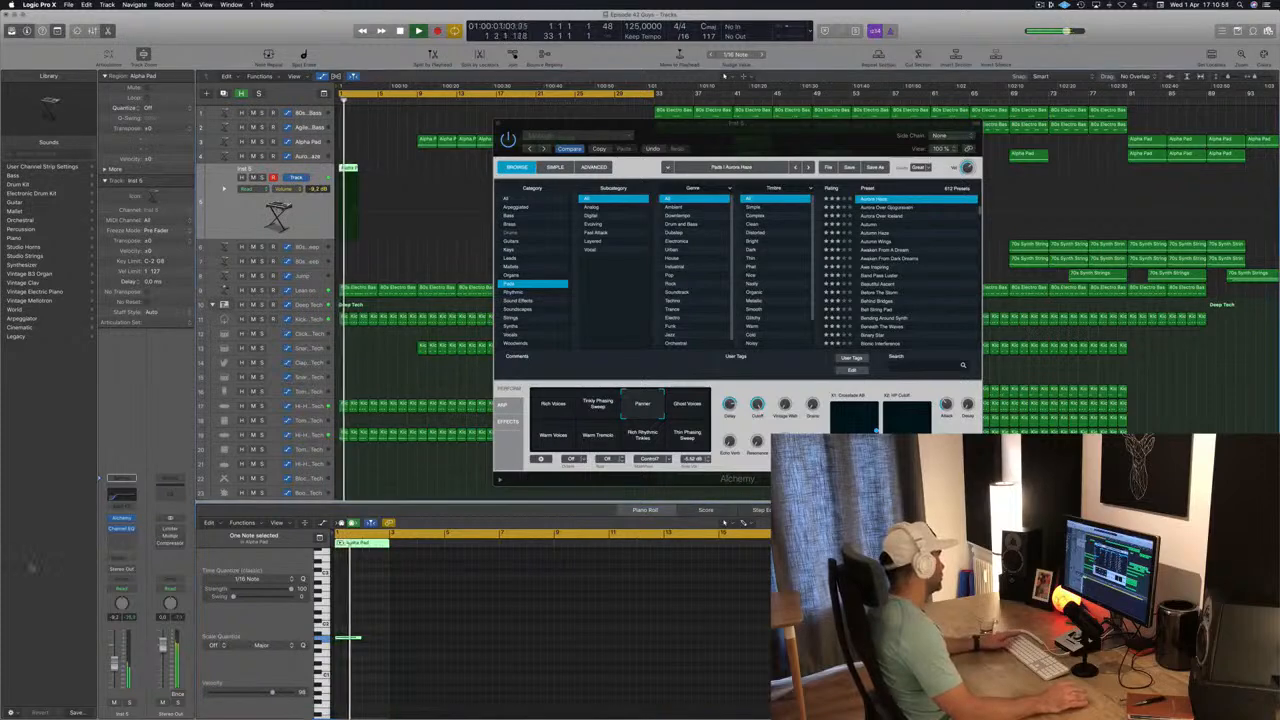
click(118, 556)
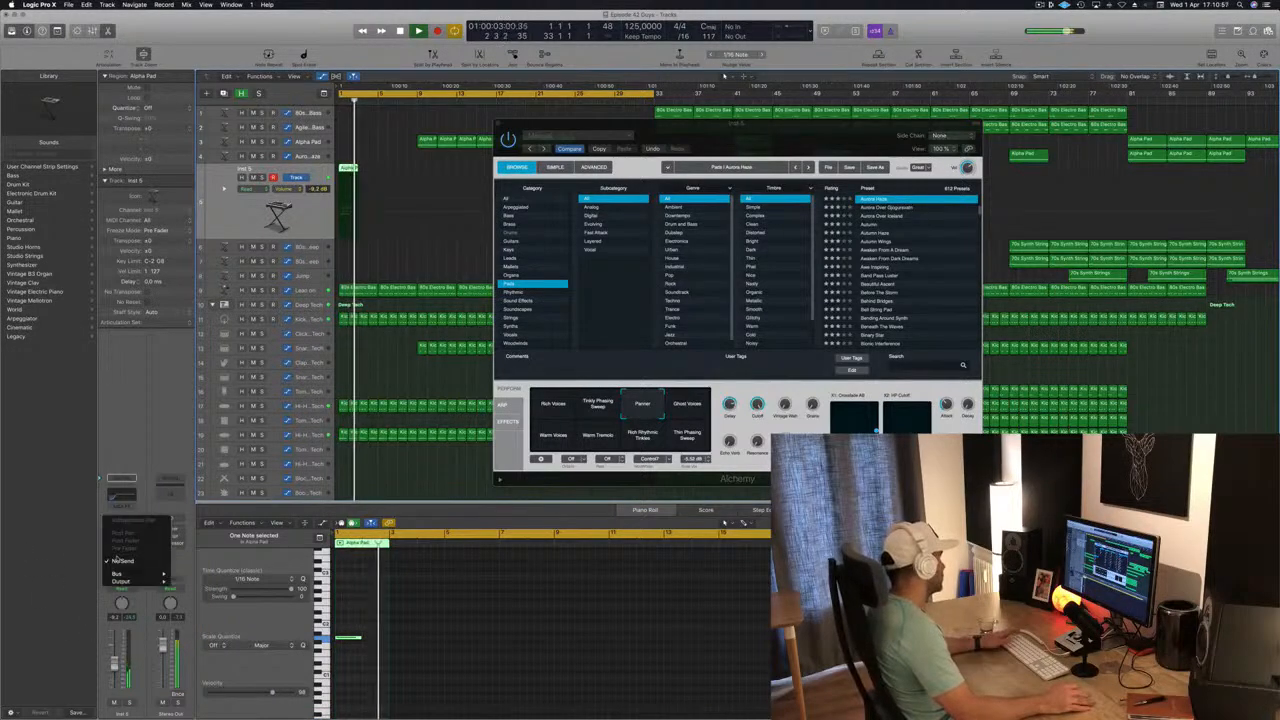
mouse_move(118, 574)
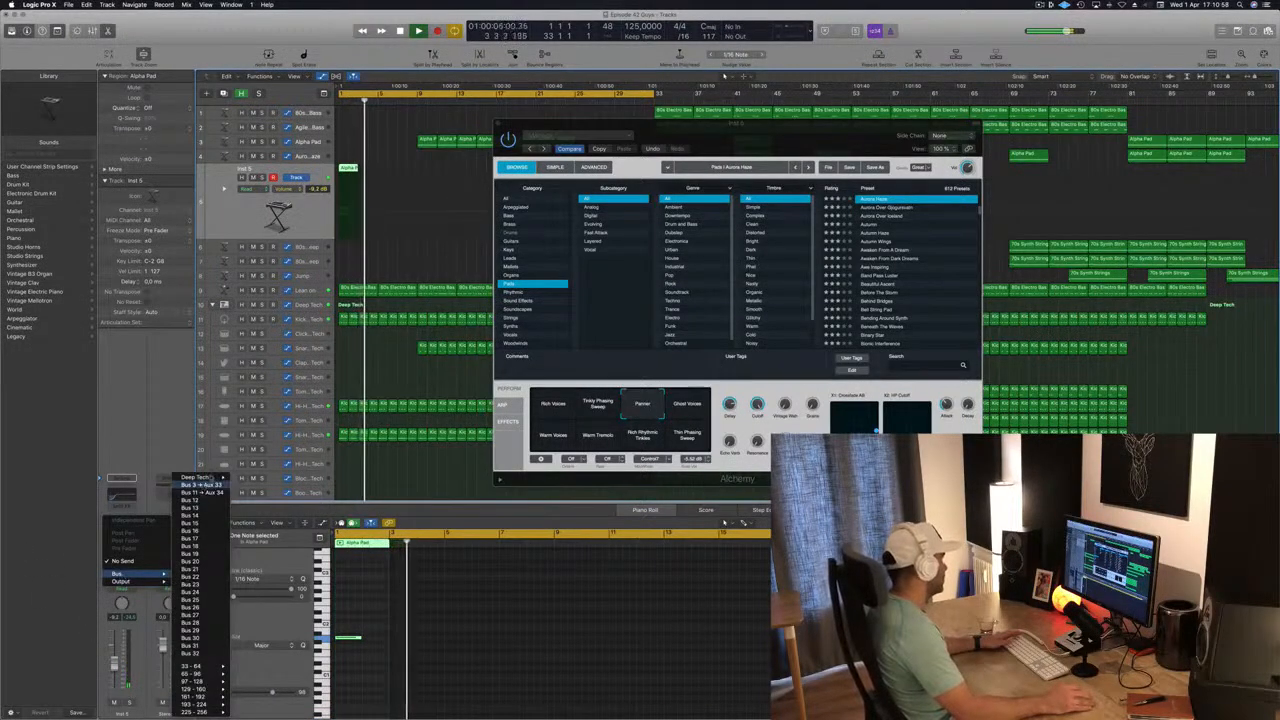
click(200, 484)
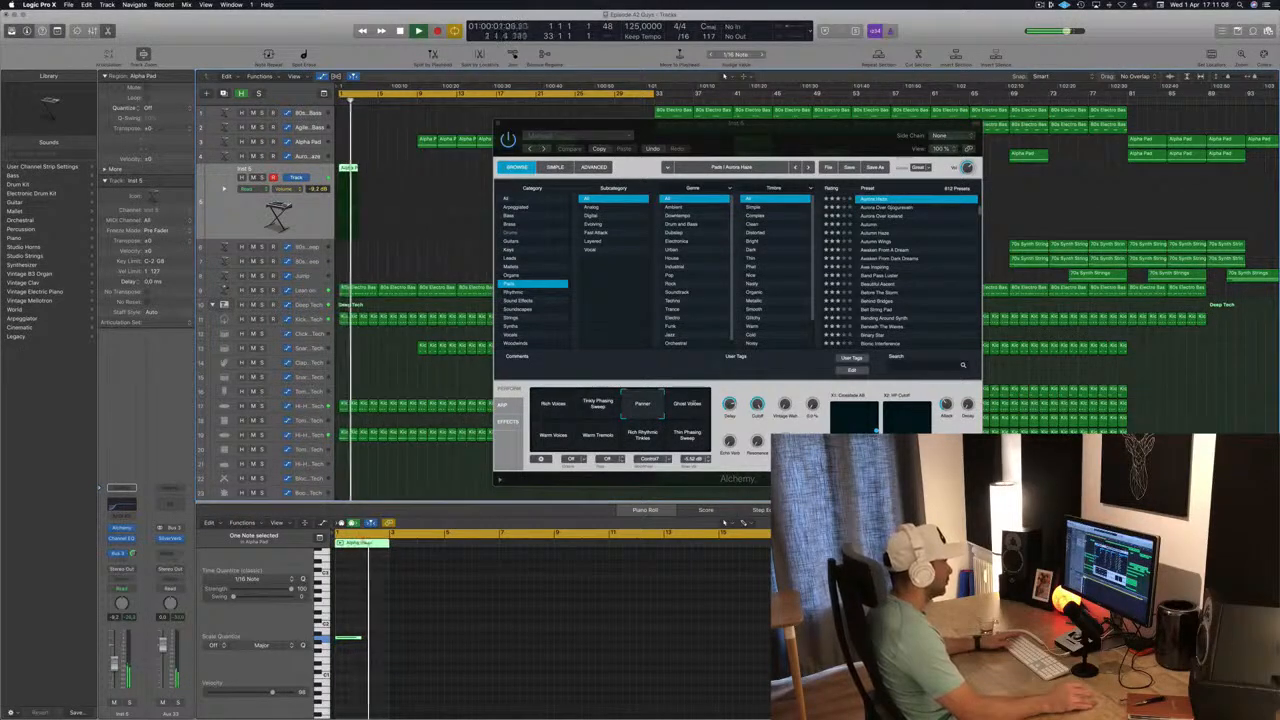
Audition Alchemy's Ghost Voices, Warm Voices, Warm Tremolo, Rich Rhythmic Tinkles, Thin Phasing Sweep and Tinkly Phasing Sweep variations, and return to Panner.
click(688, 405)
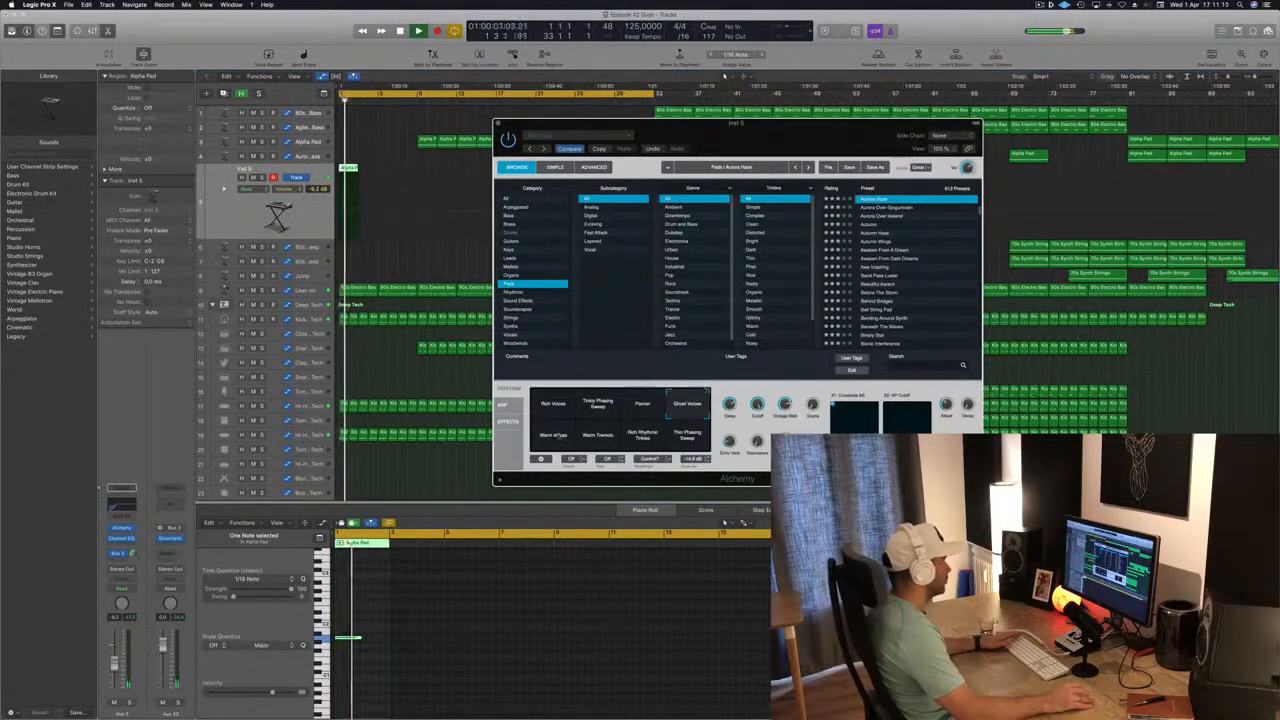
click(550, 437)
click(600, 437)
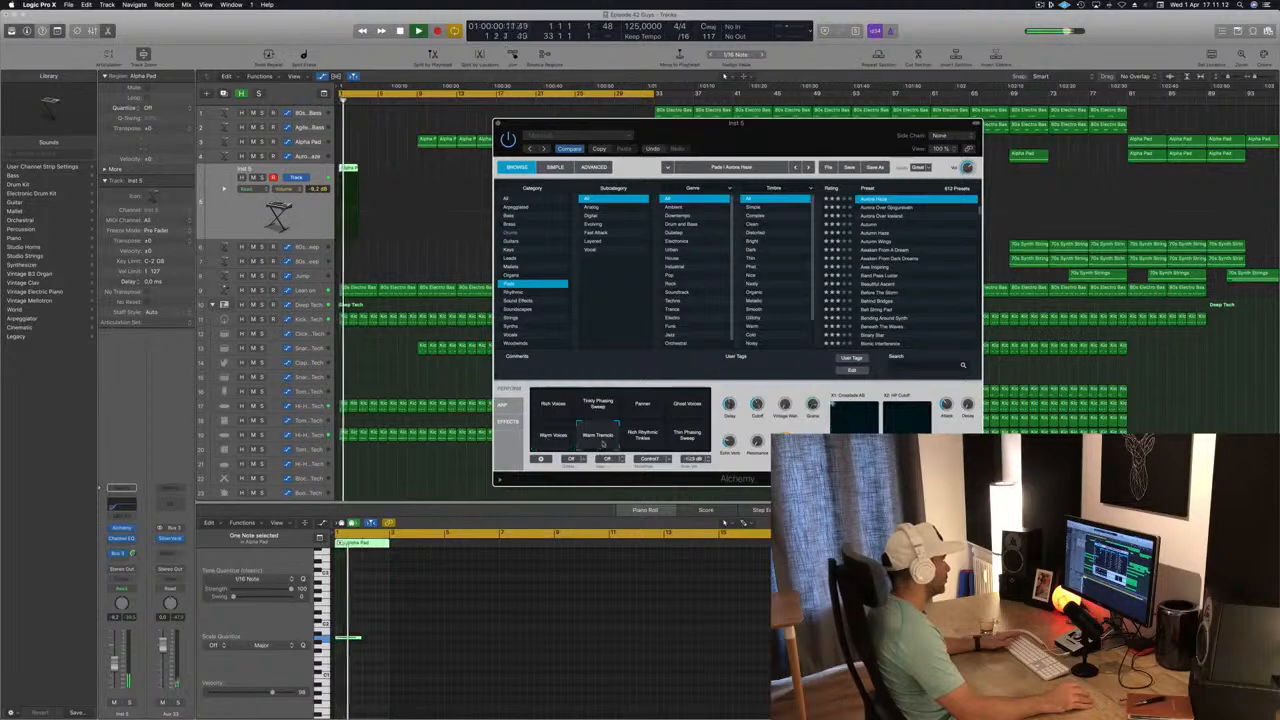
click(646, 436)
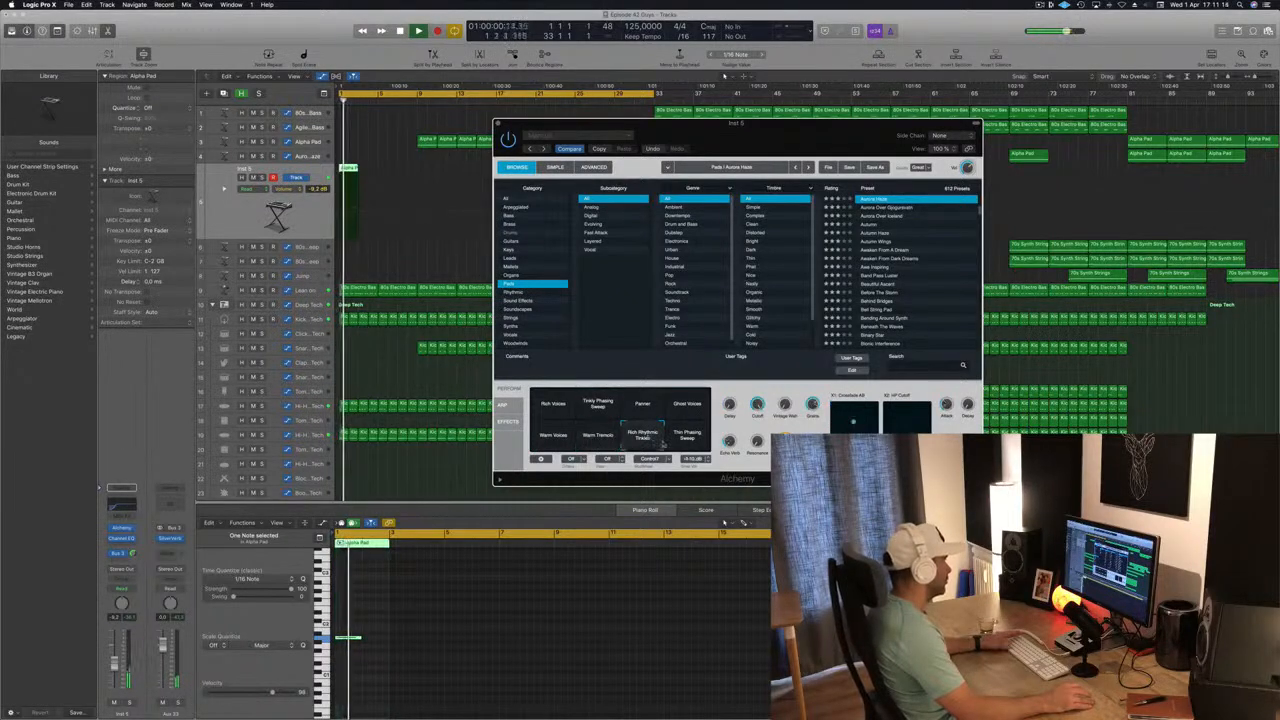
click(688, 440)
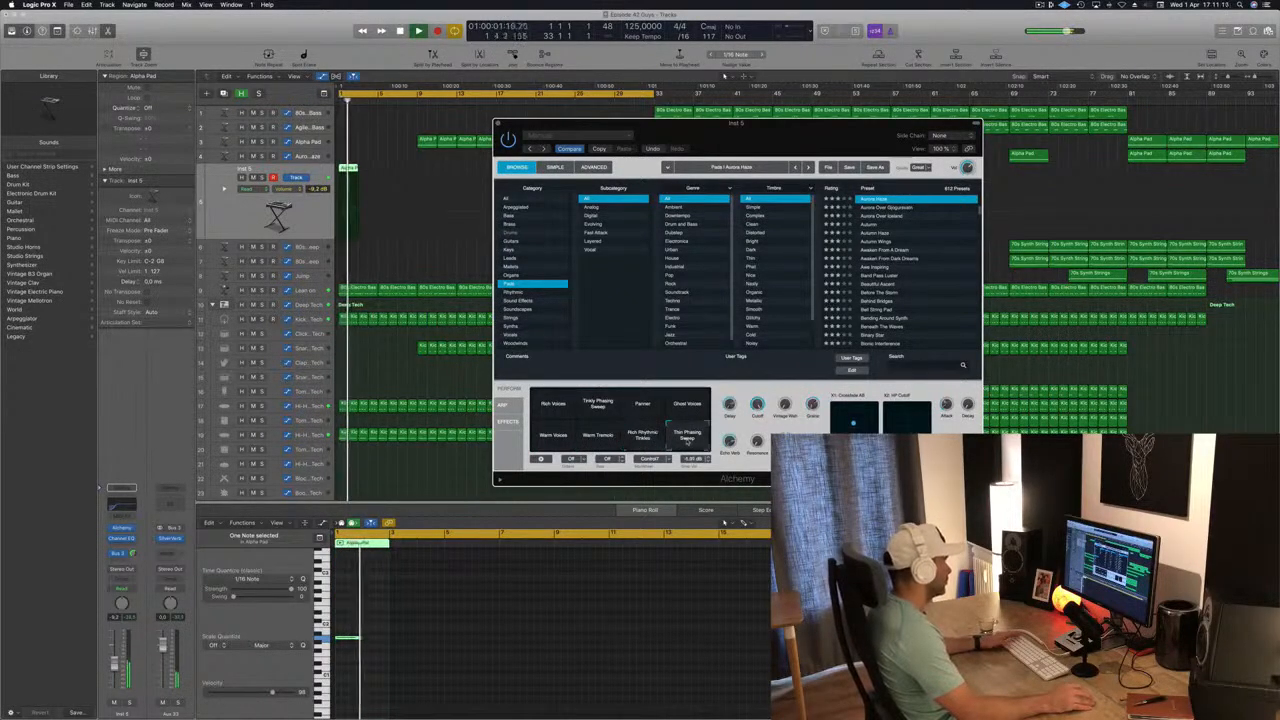
click(597, 406)
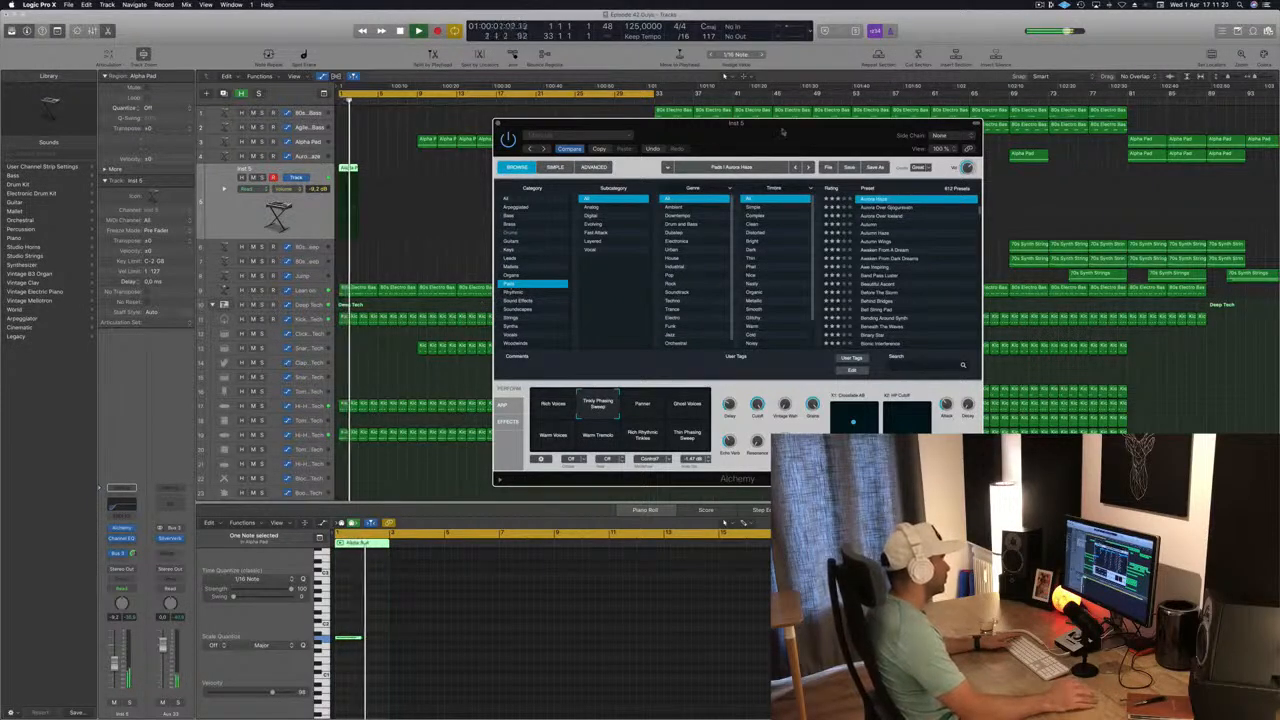
click(643, 405)
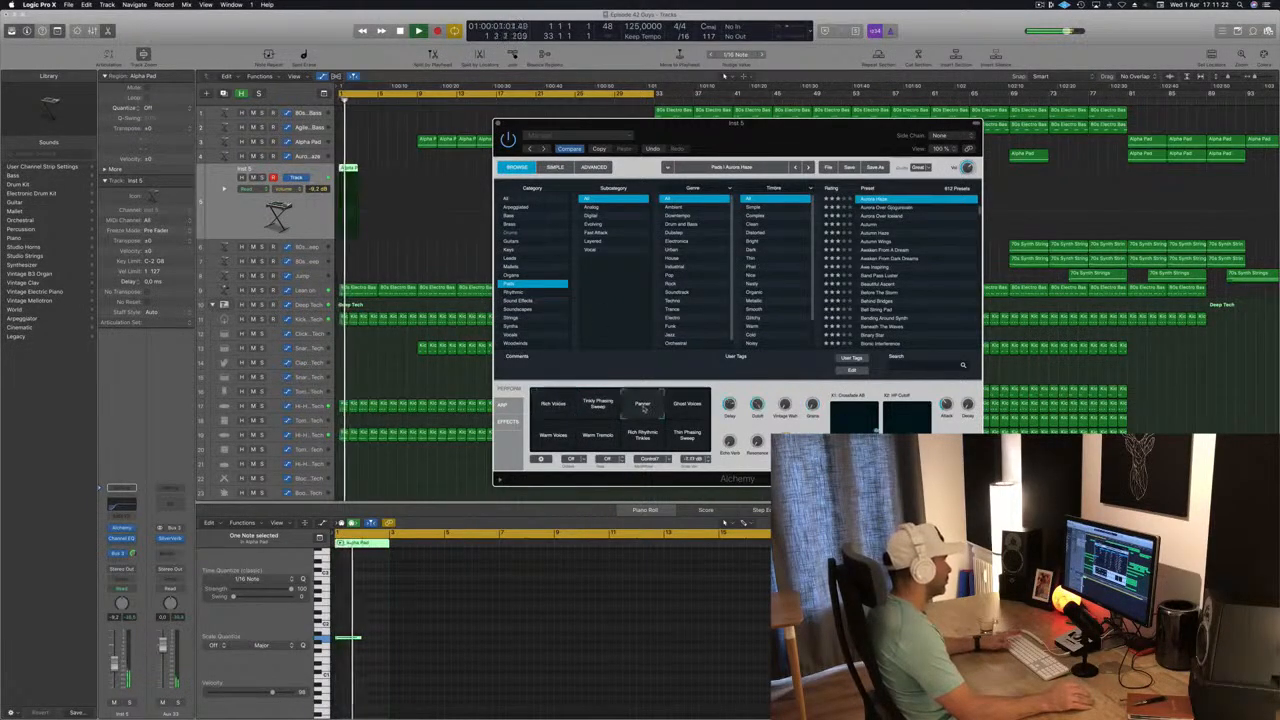
Close Alchemy with track 5's volume lowered to about -13.2 dB, play from bar 1, and save the project.
drag(790, 145, 670, 207)
click(380, 186)
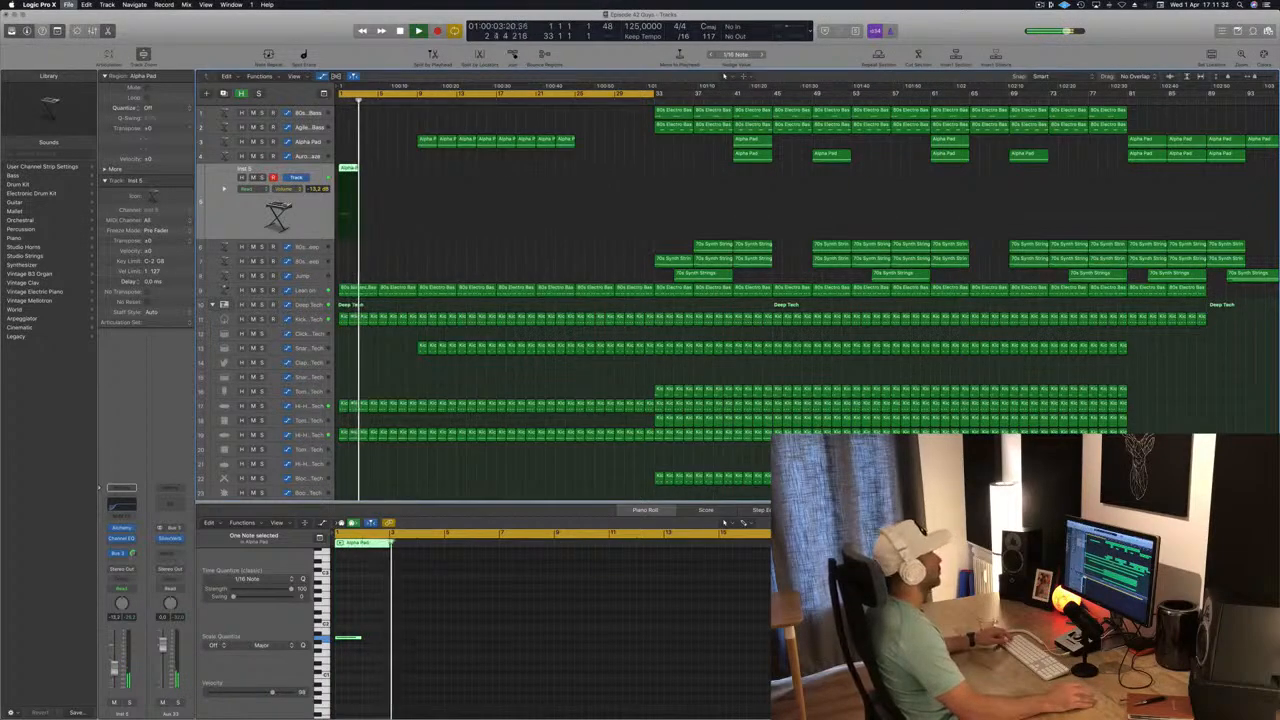
scroll(428, 248, up, 1)
scroll(428, 258, down, 4)
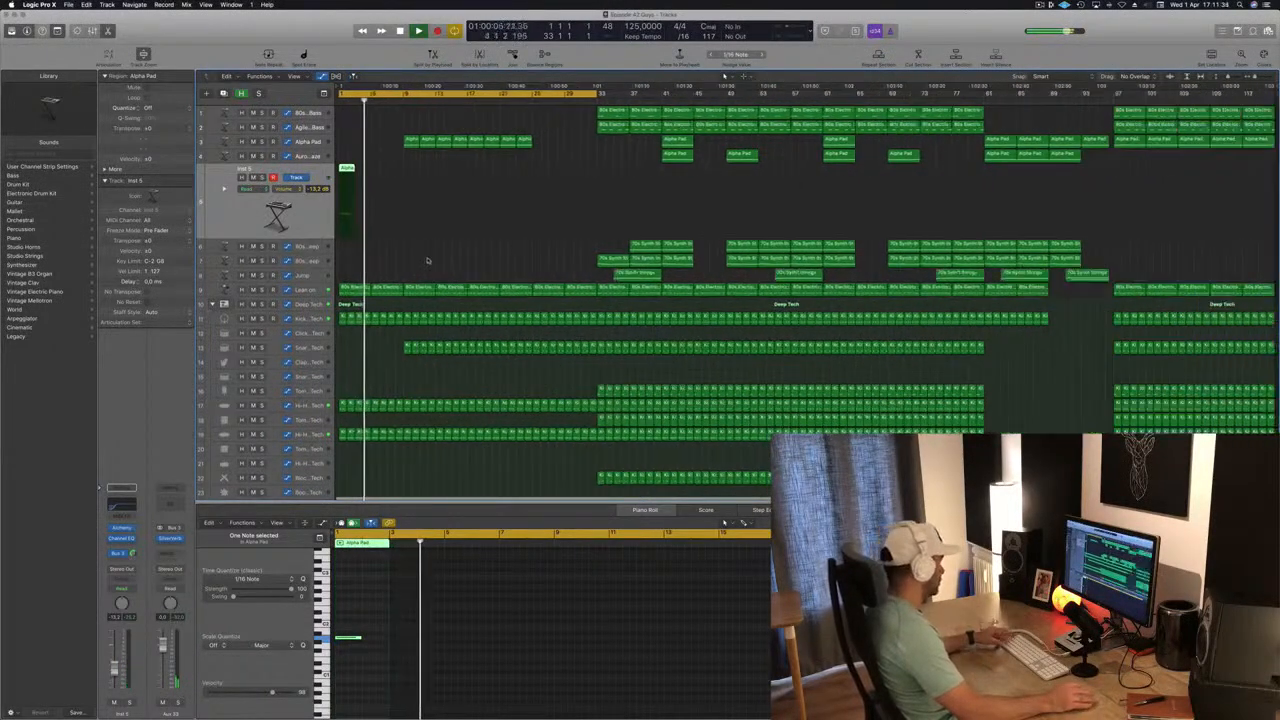
key(Return)
key(super+s)
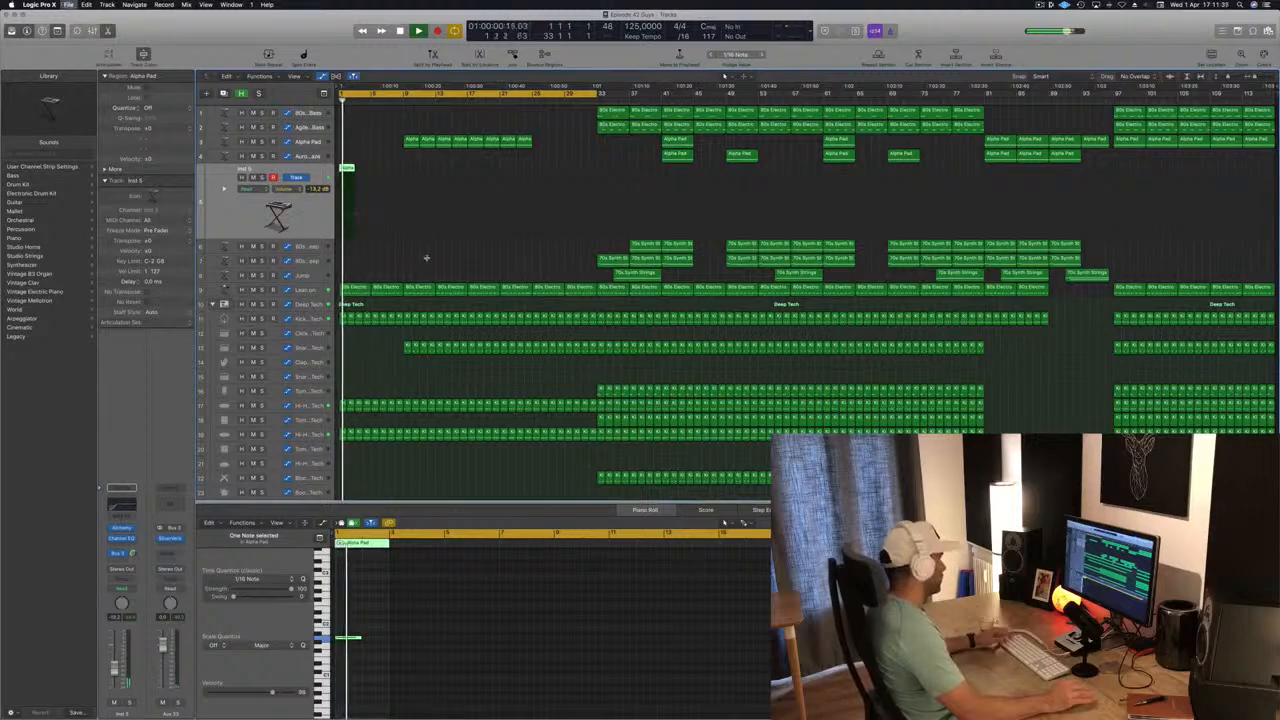
scroll(426, 271, up, 1)
scroll(426, 271, down, 1)
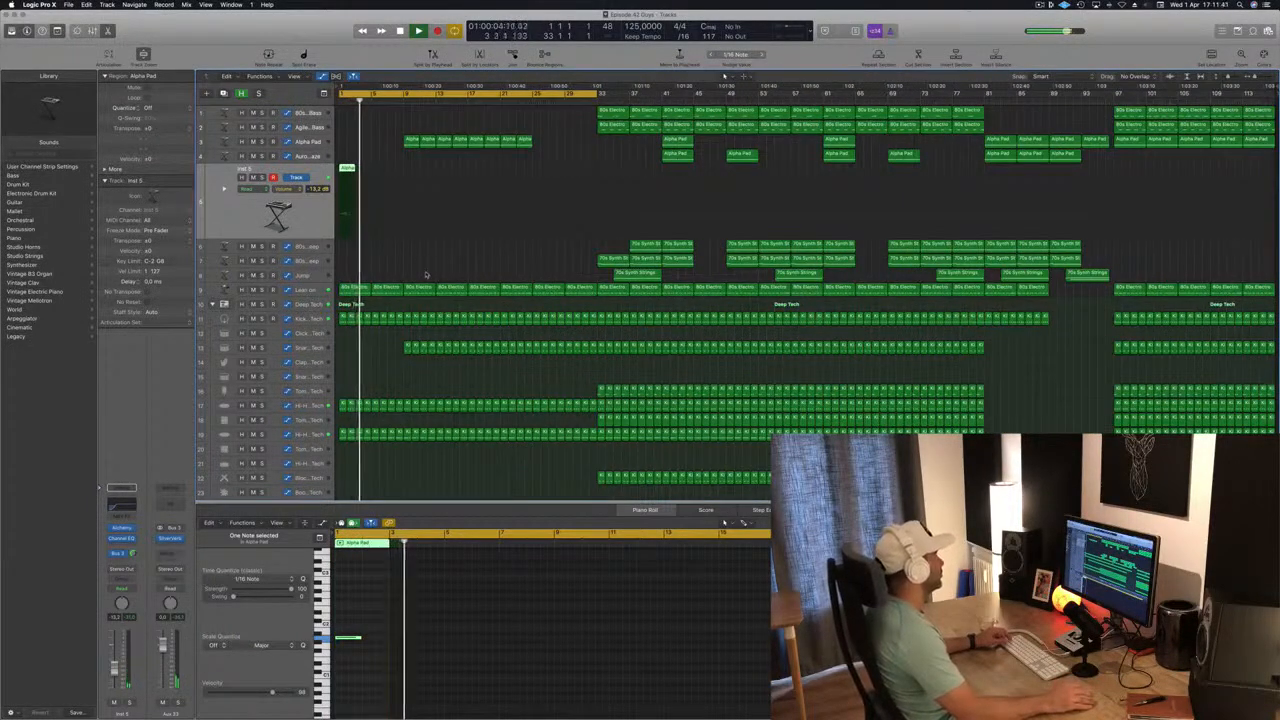
Add a raised high-cut automation point just before bar 9 on Lean on and lower it slightly after listening.
click(320, 289)
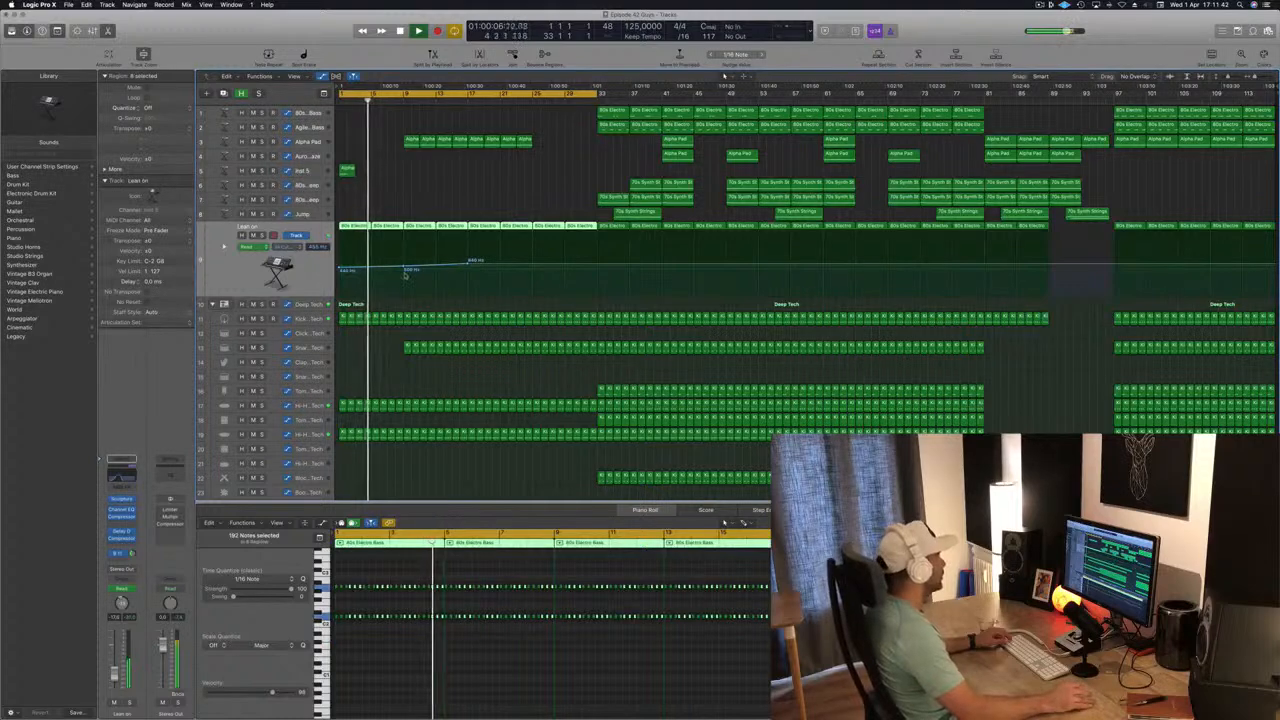
drag(403, 269, 404, 269)
scroll(421, 322, up, 5)
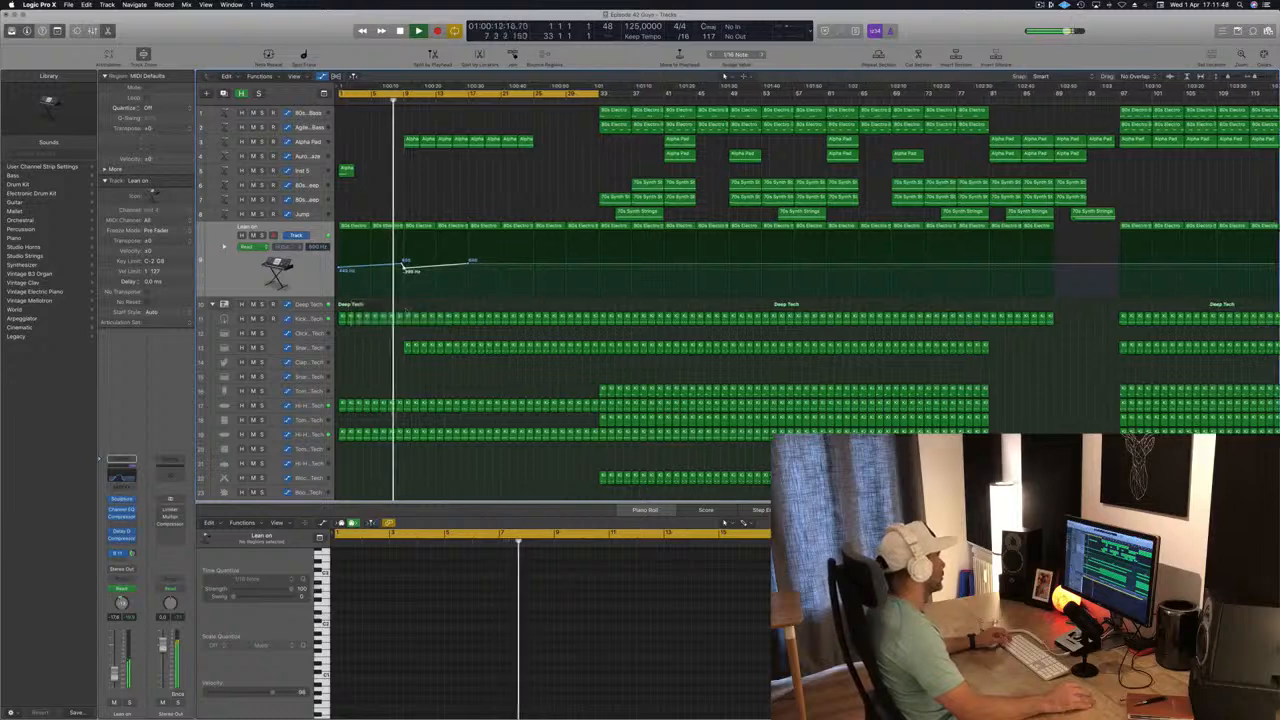
scroll(421, 322, down, 2)
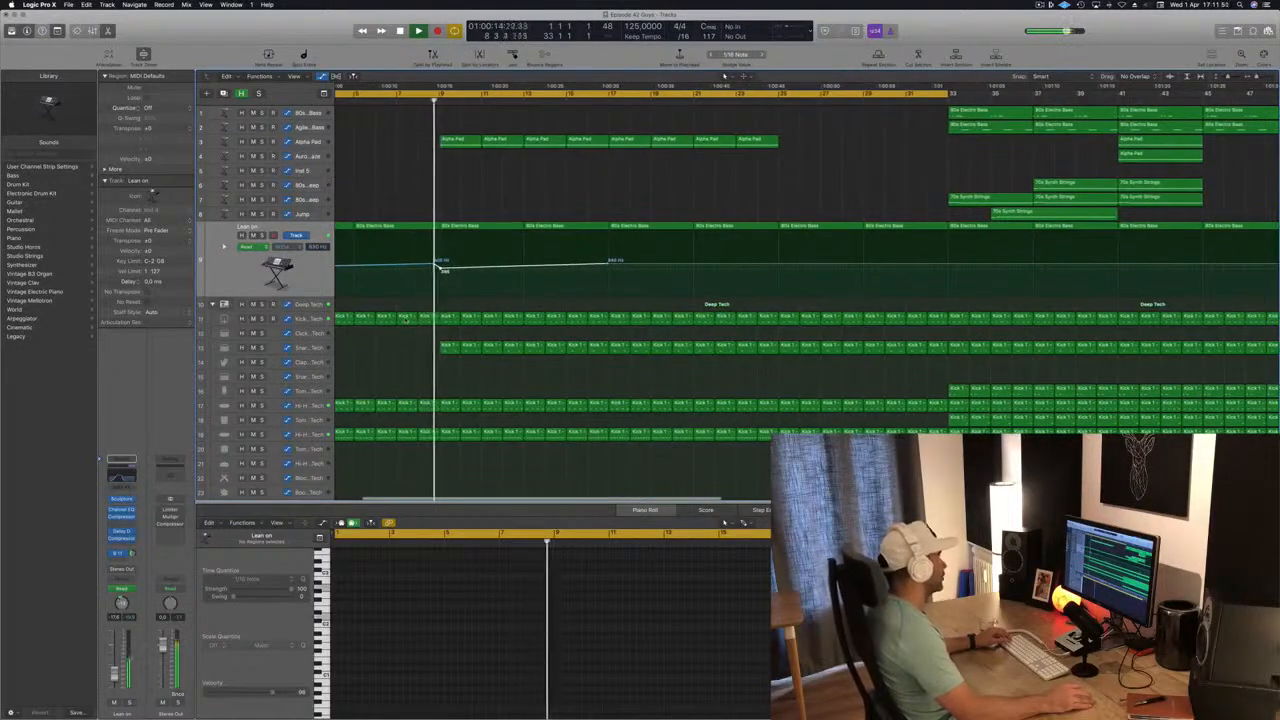
scroll(483, 305, down, 3)
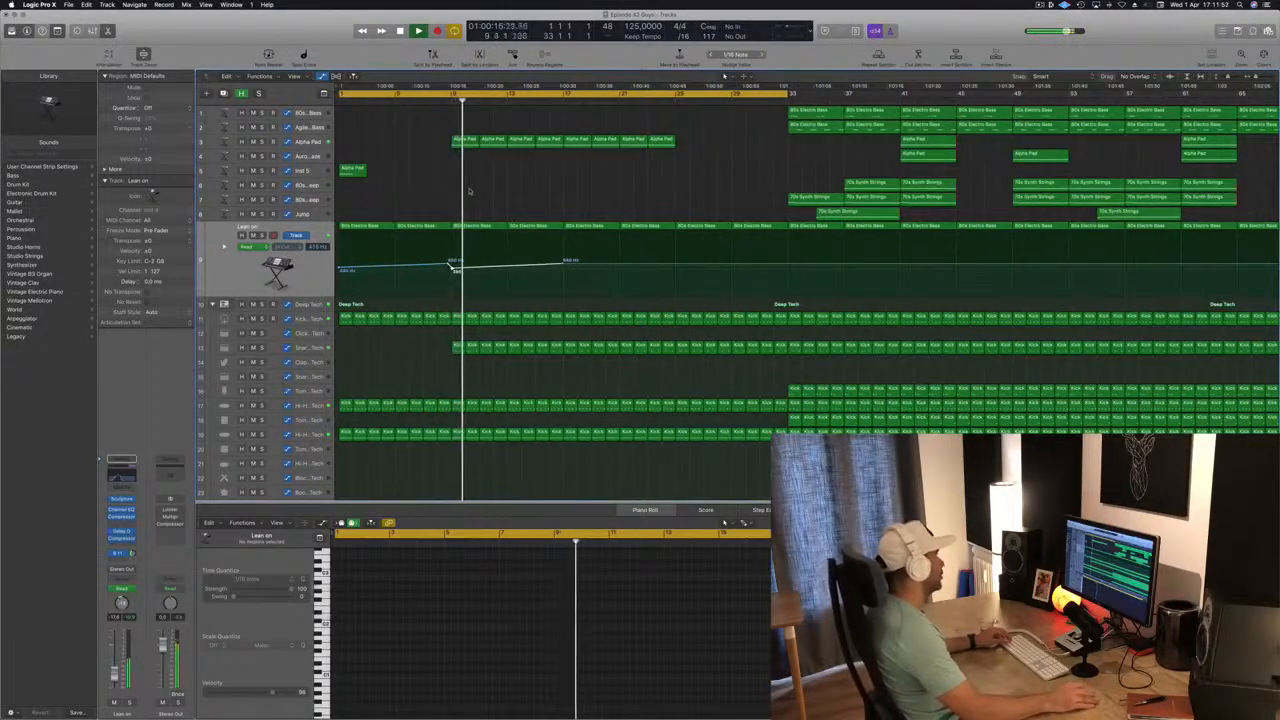
key(Return)
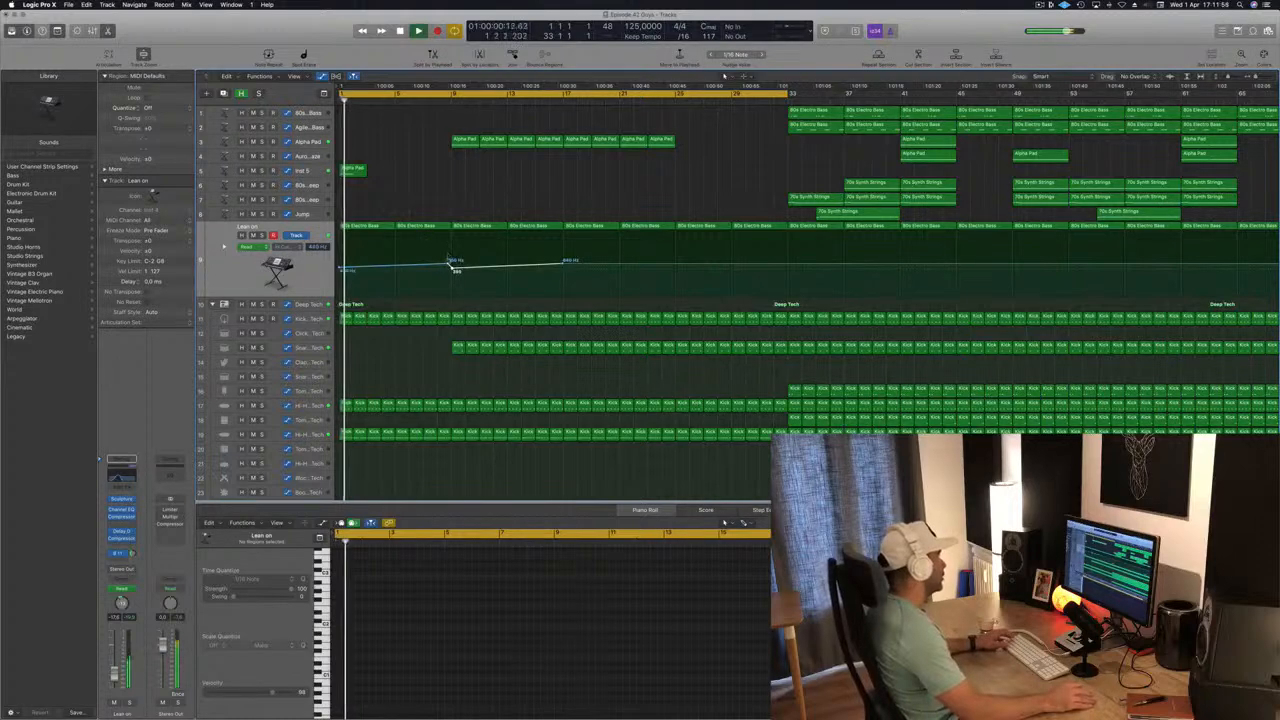
drag(450, 264, 450, 268)
Duplicate the Inst 5 pad track and copy its bar 1 Alpha Pad region to bar 9 on the duplicate.
click(298, 170)
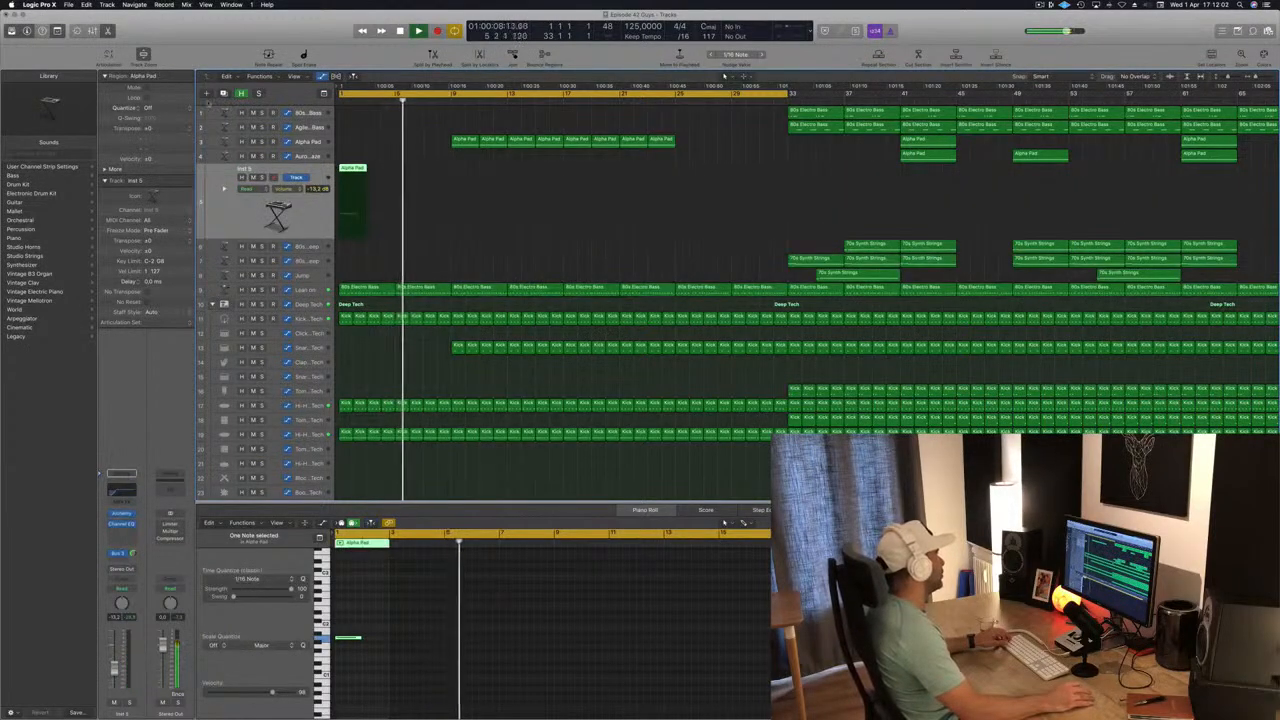
key(super+d)
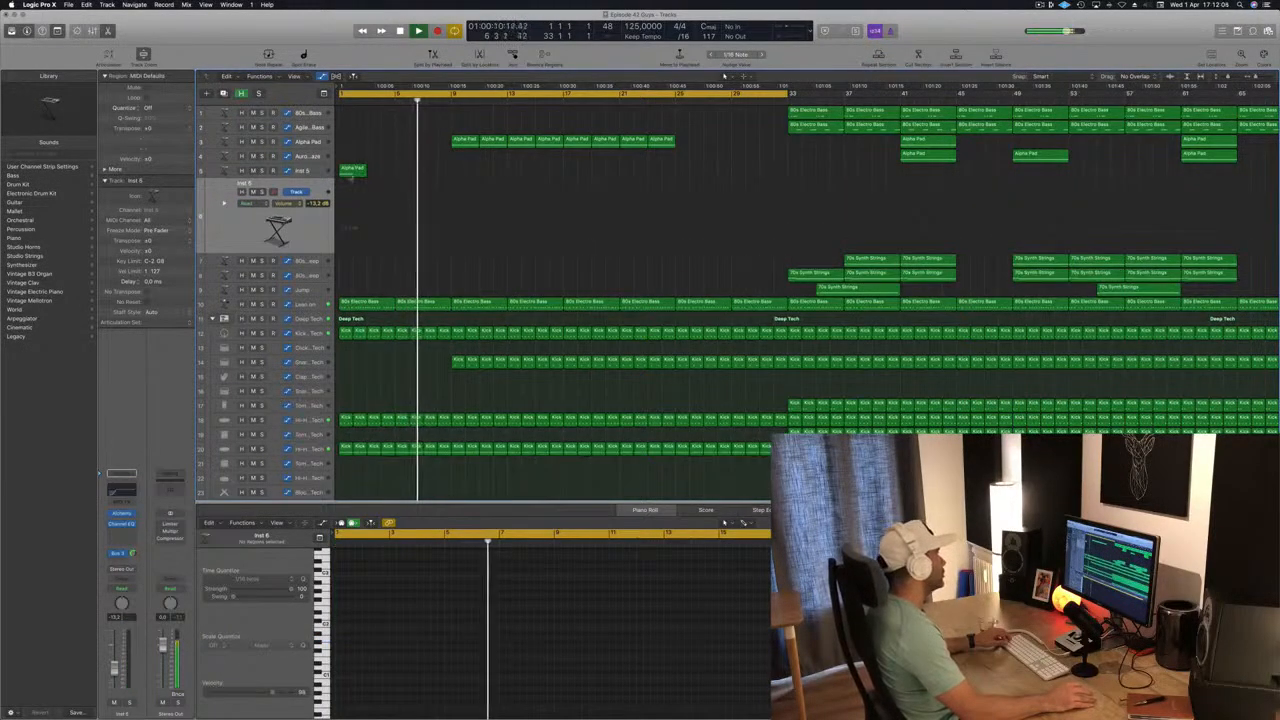
drag(352, 170, 464, 184)
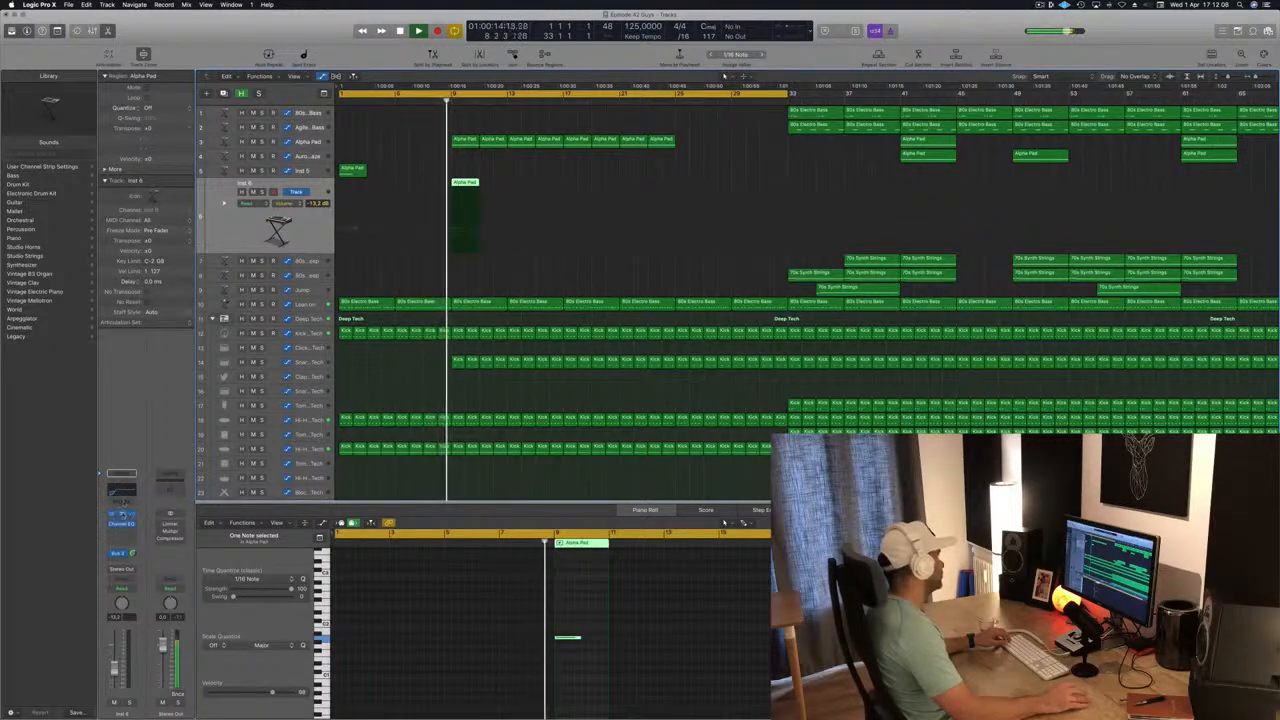
Set the newly duplicated track's Alchemy to the Rich Rhythmic Tinkles variation and audition it from bar 9.
click(121, 513)
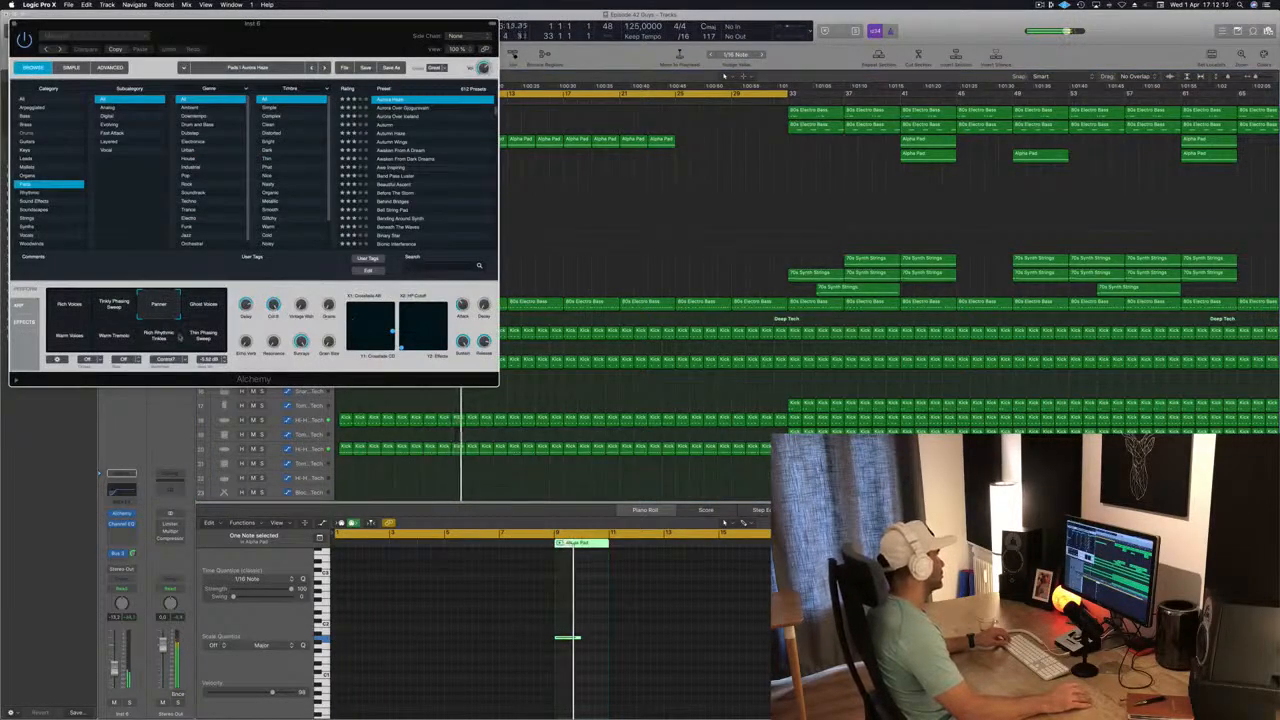
drag(372, 52, 925, 139)
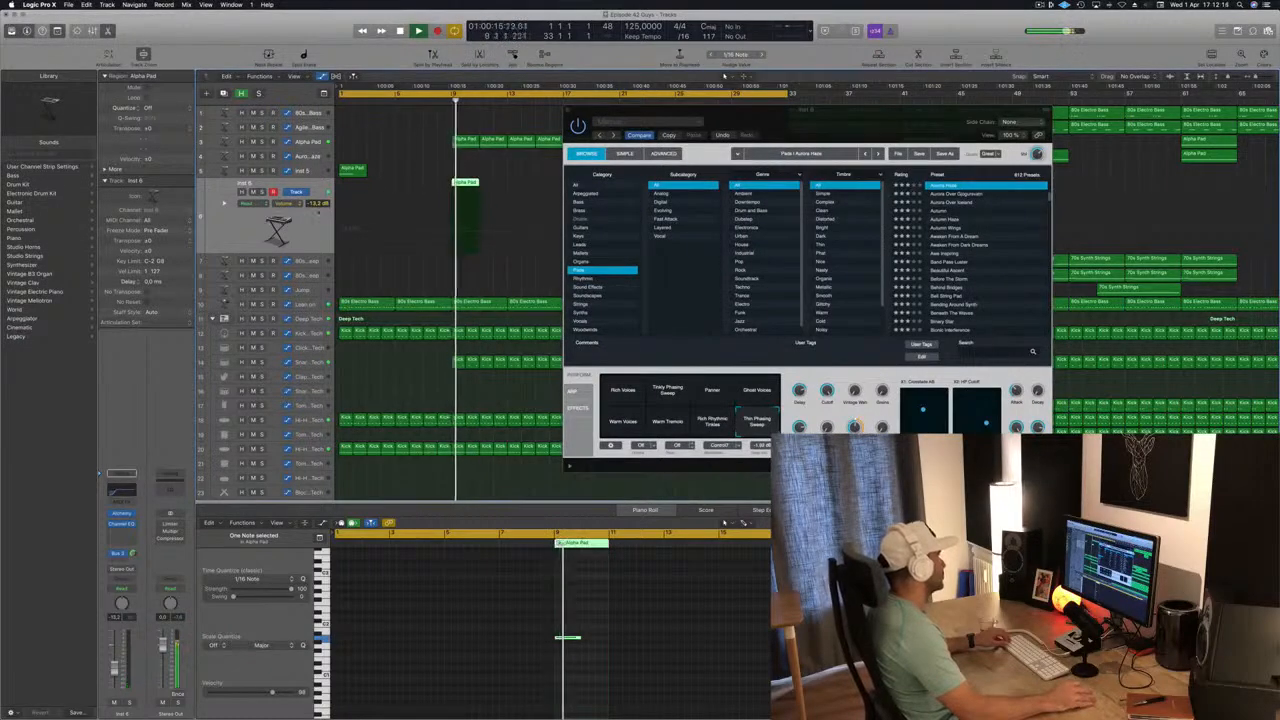
drag(592, 117, 410, 265)
click(531, 570)
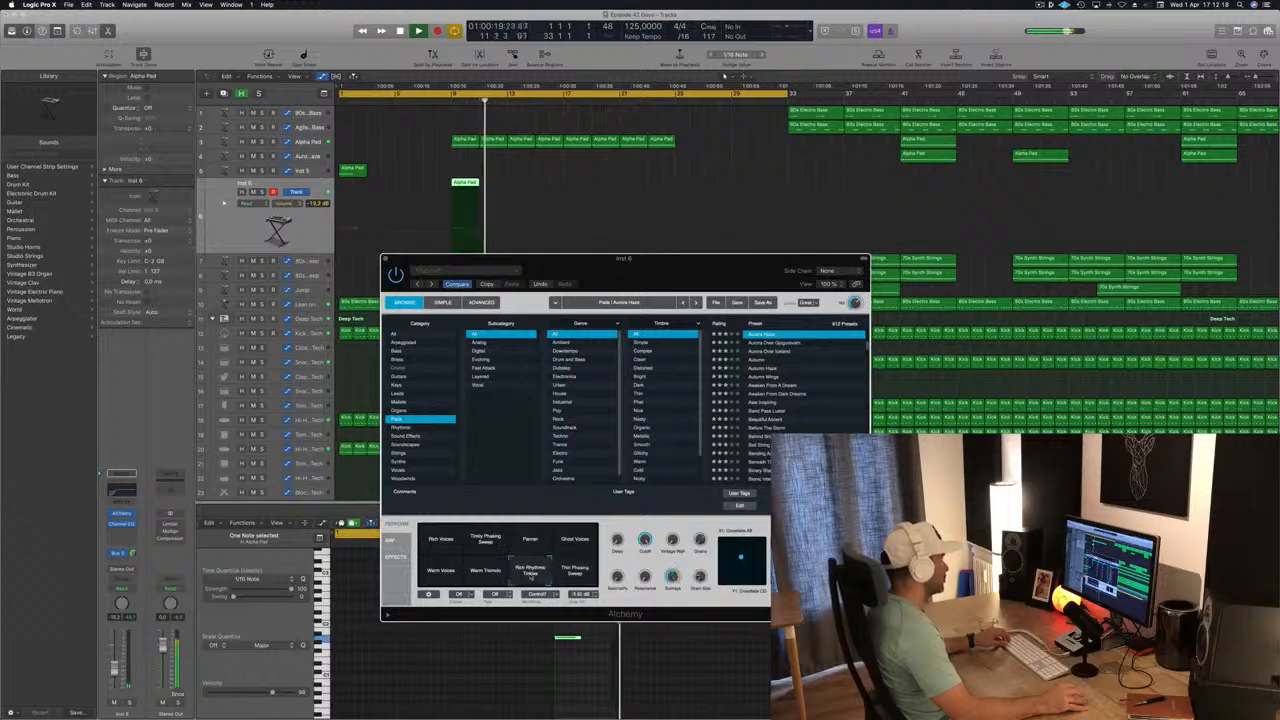
click(452, 100)
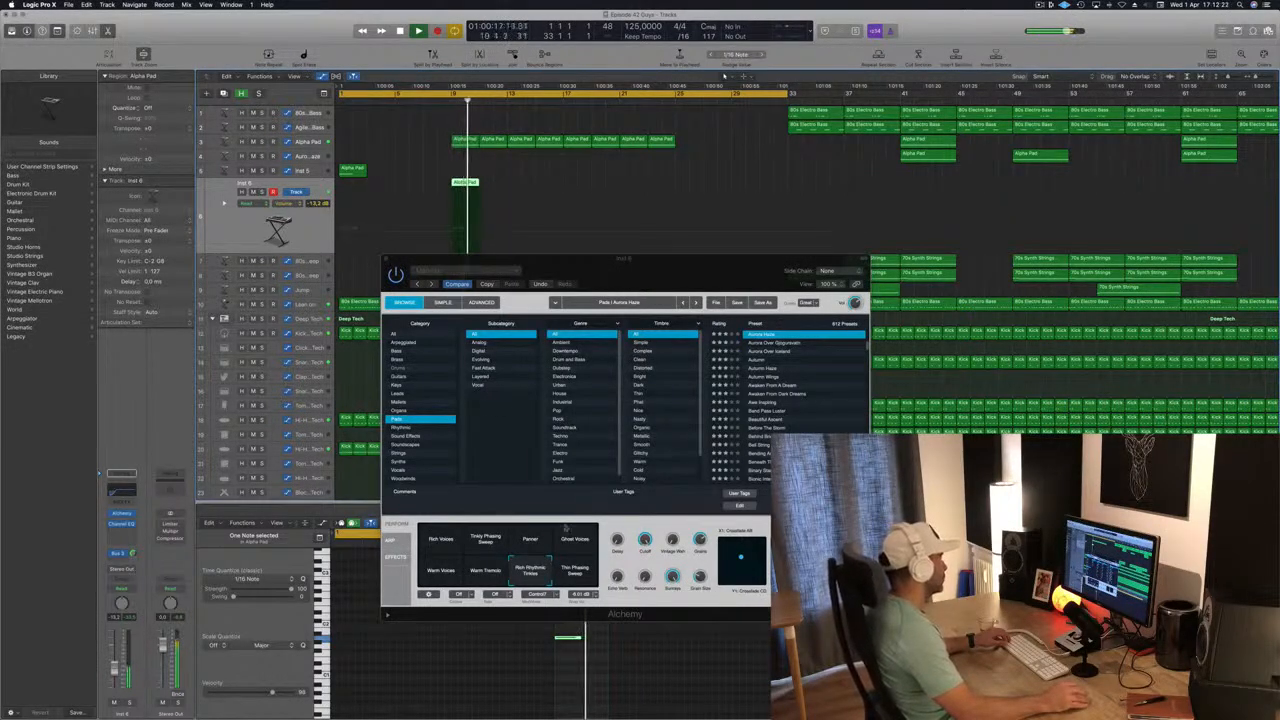
Set Inst 6's Alchemy to Thin Phasing Sweep after trying Warm Tremolo, and raise the track's volume to about -6.4 dB.
click(482, 571)
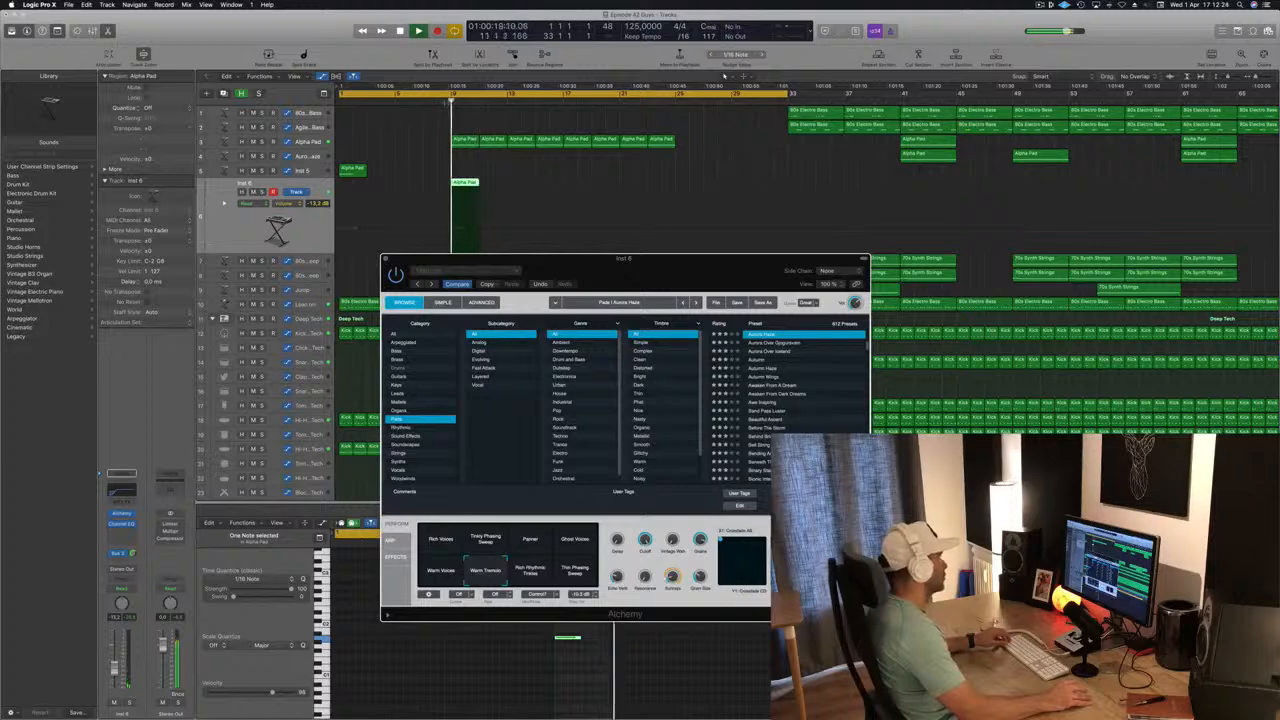
click(586, 581)
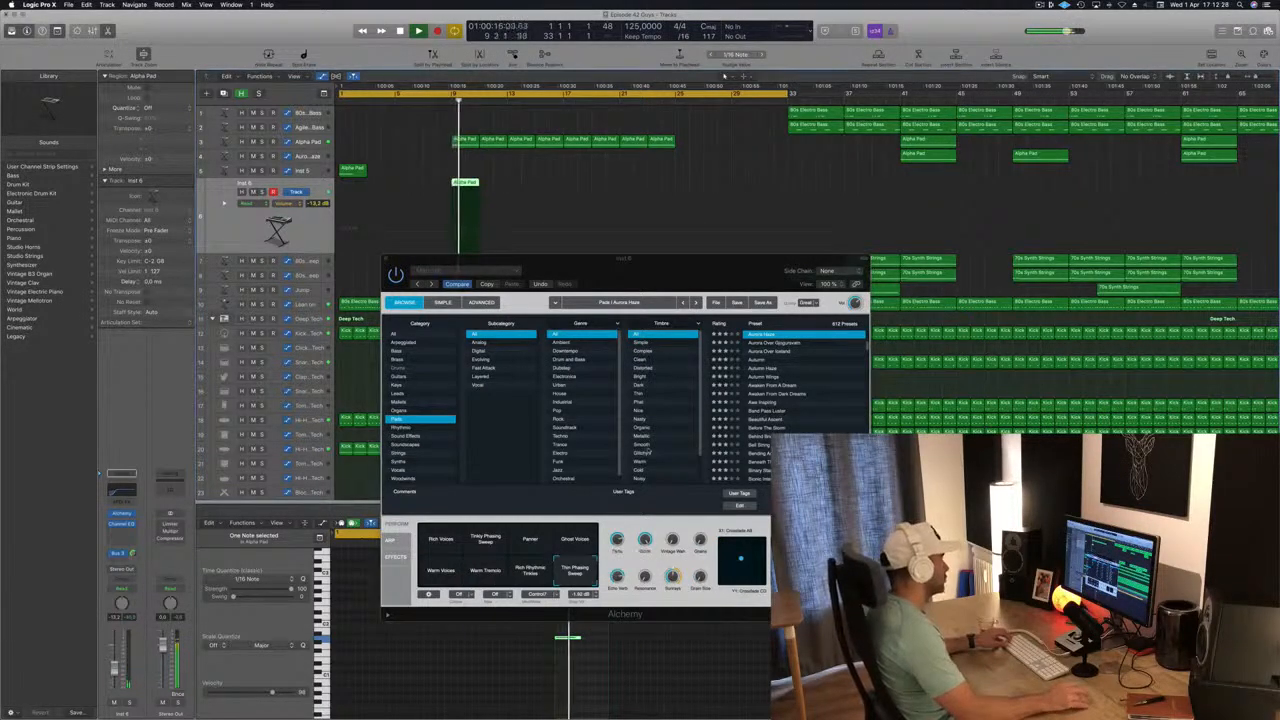
key(v)
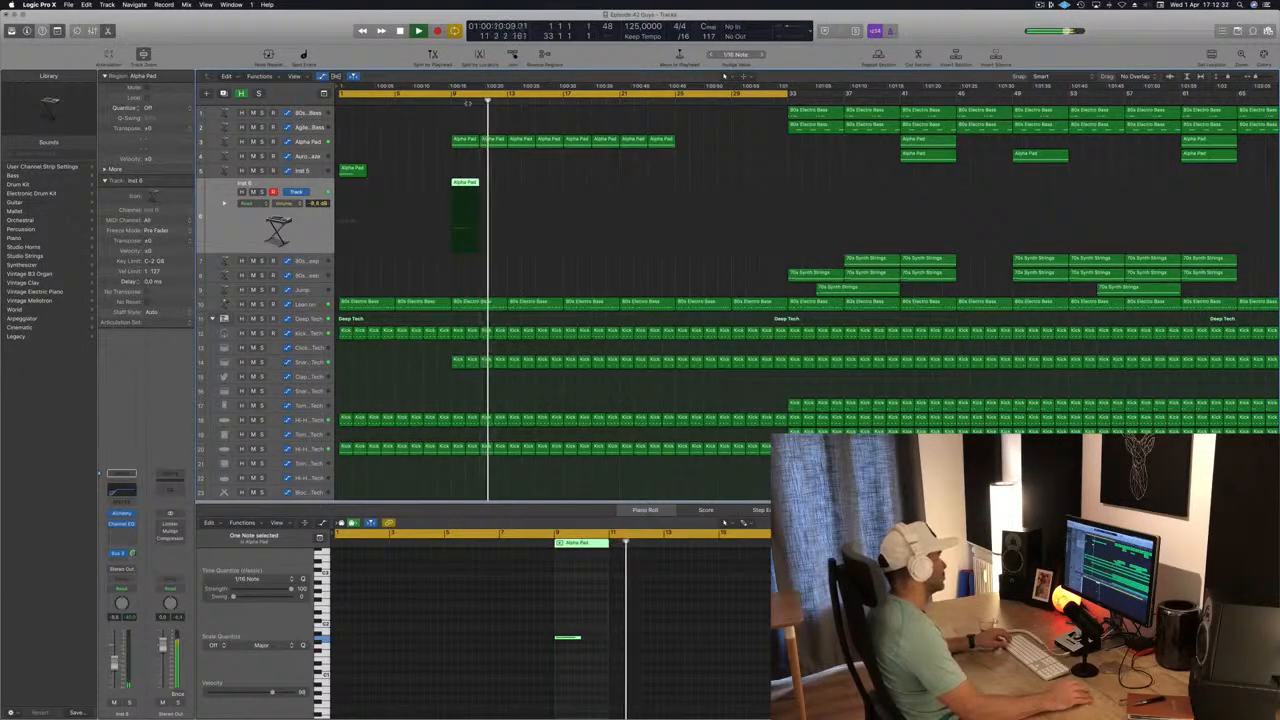
key(shift+Return)
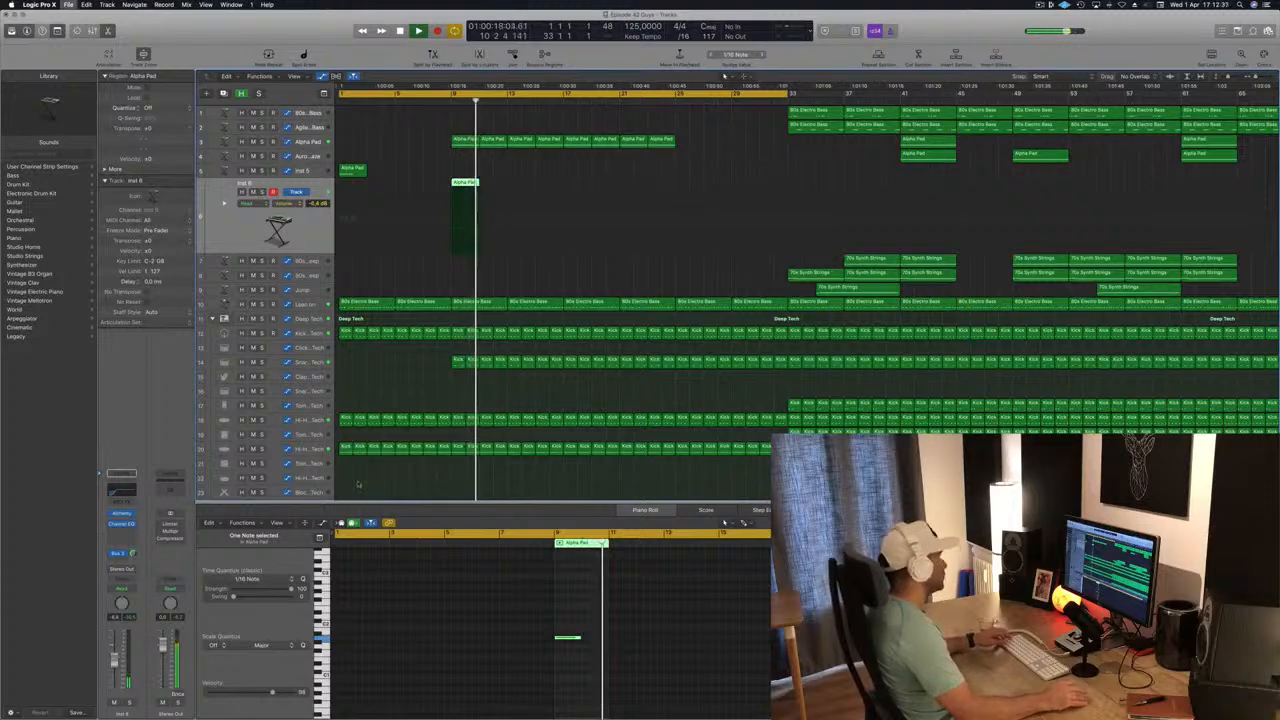
Edit the last kick notes of the bar 16 Kick 1 - Deep Tech region into a short fill and play it back.
key(super+Left)
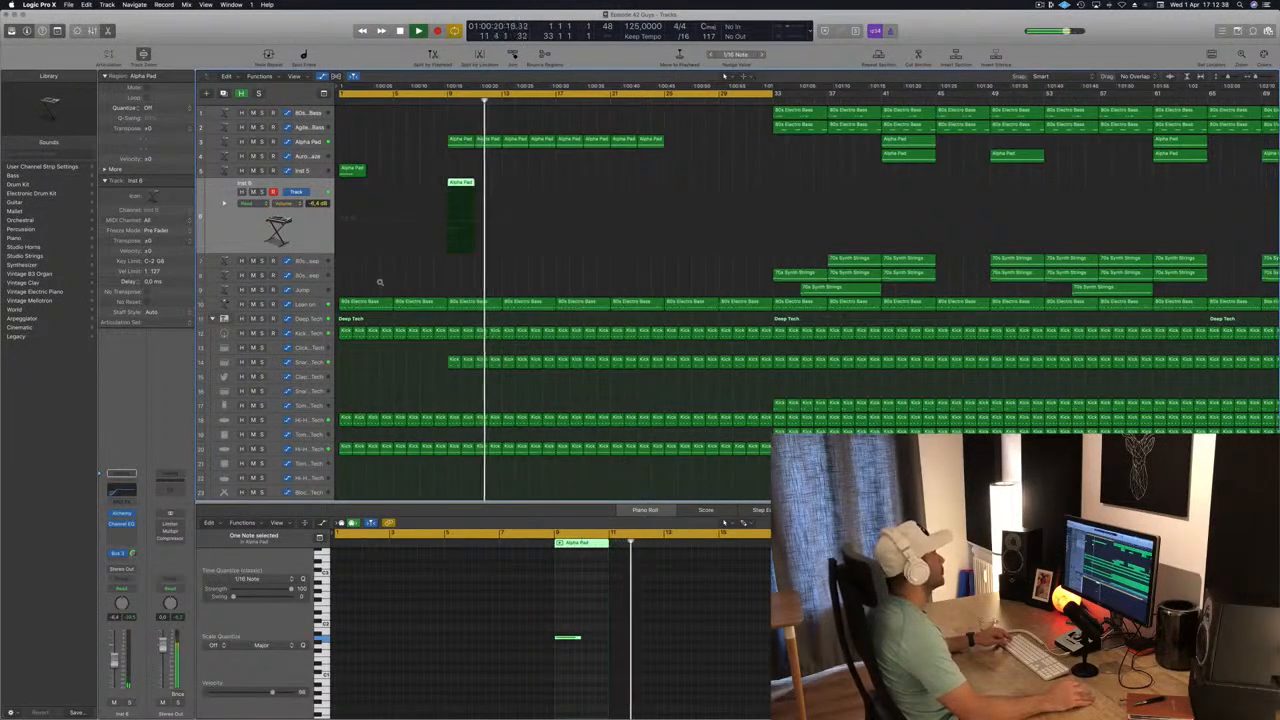
key(super+Left)
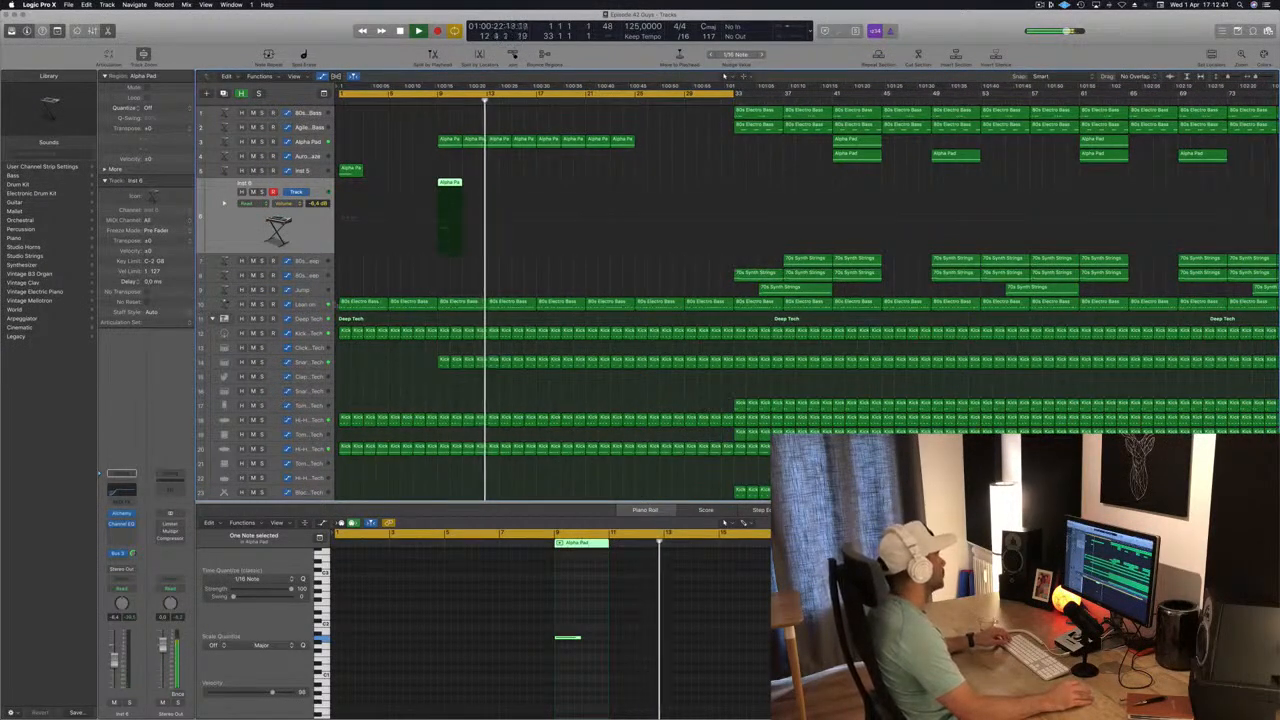
click(550, 301)
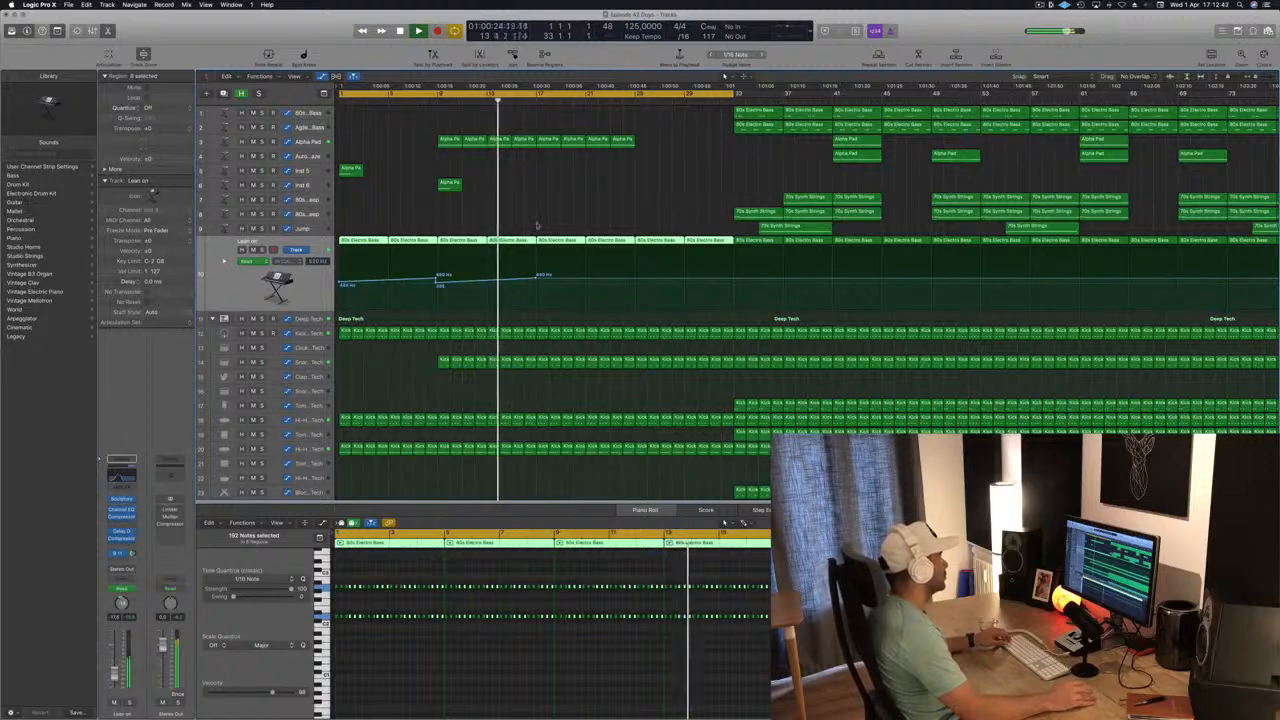
click(531, 332)
key(super+Right)
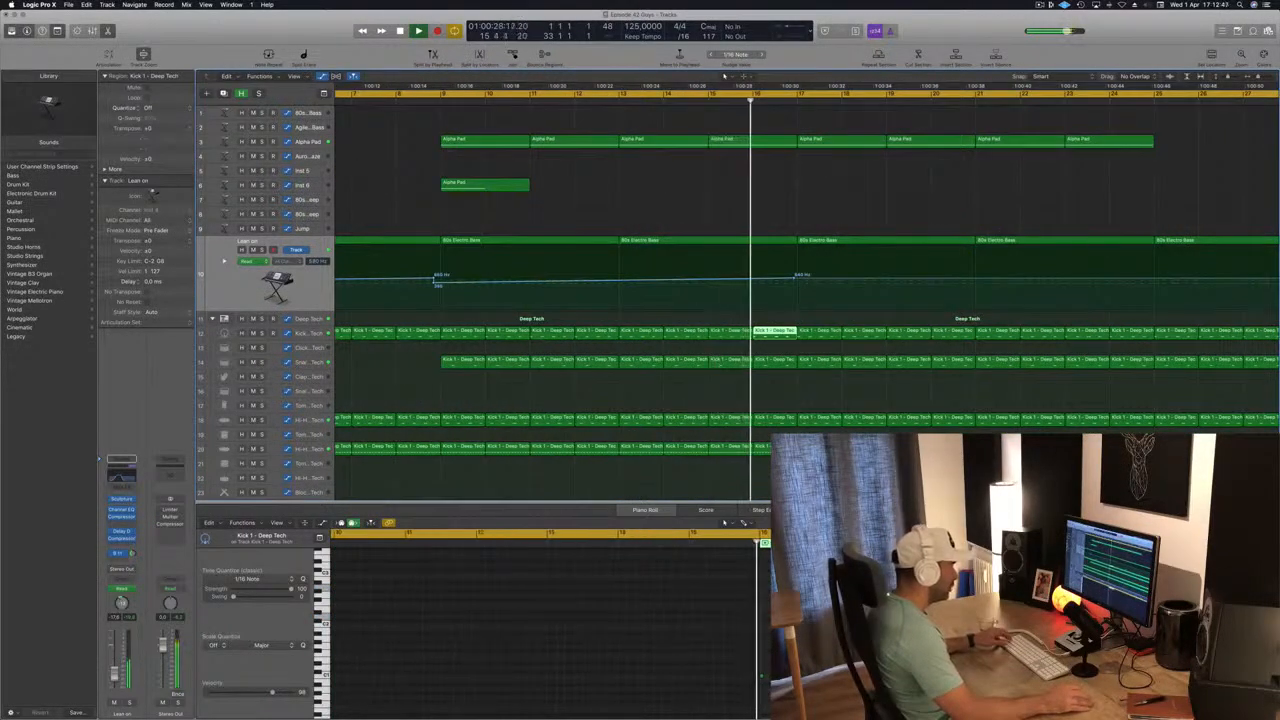
click(724, 521)
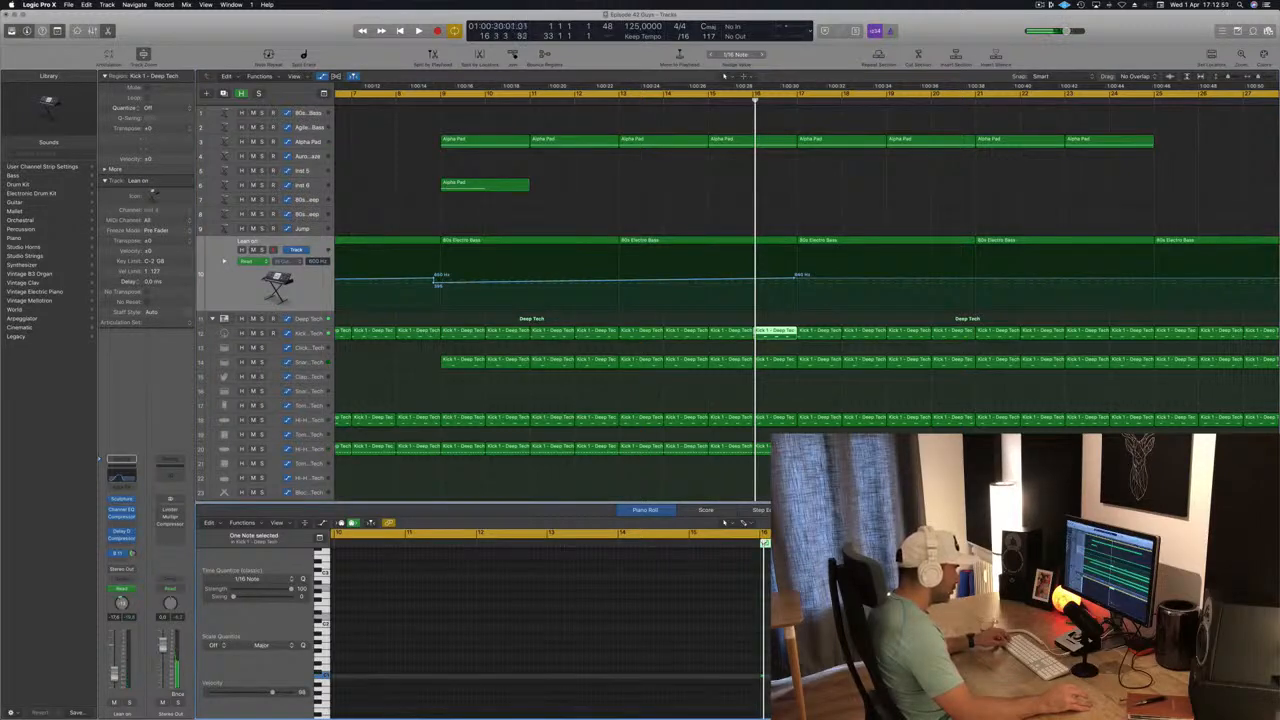
key(super+Right)
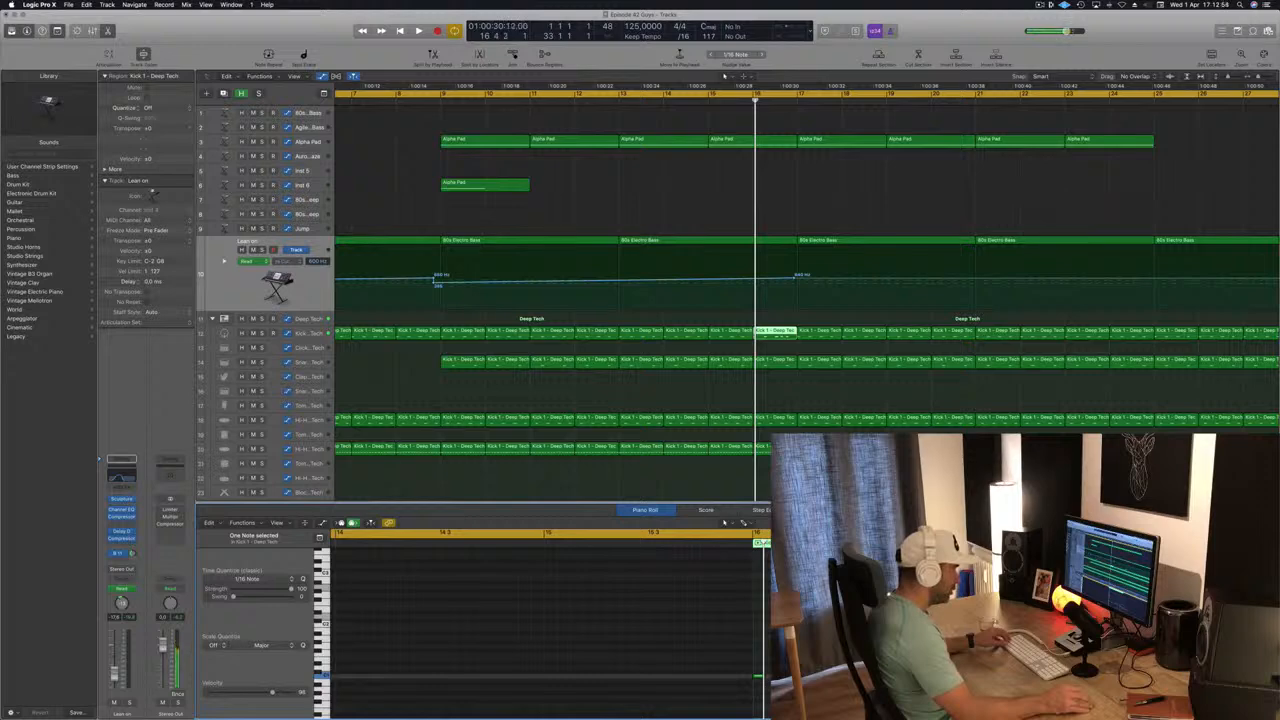
scroll(629, 195, left, 3)
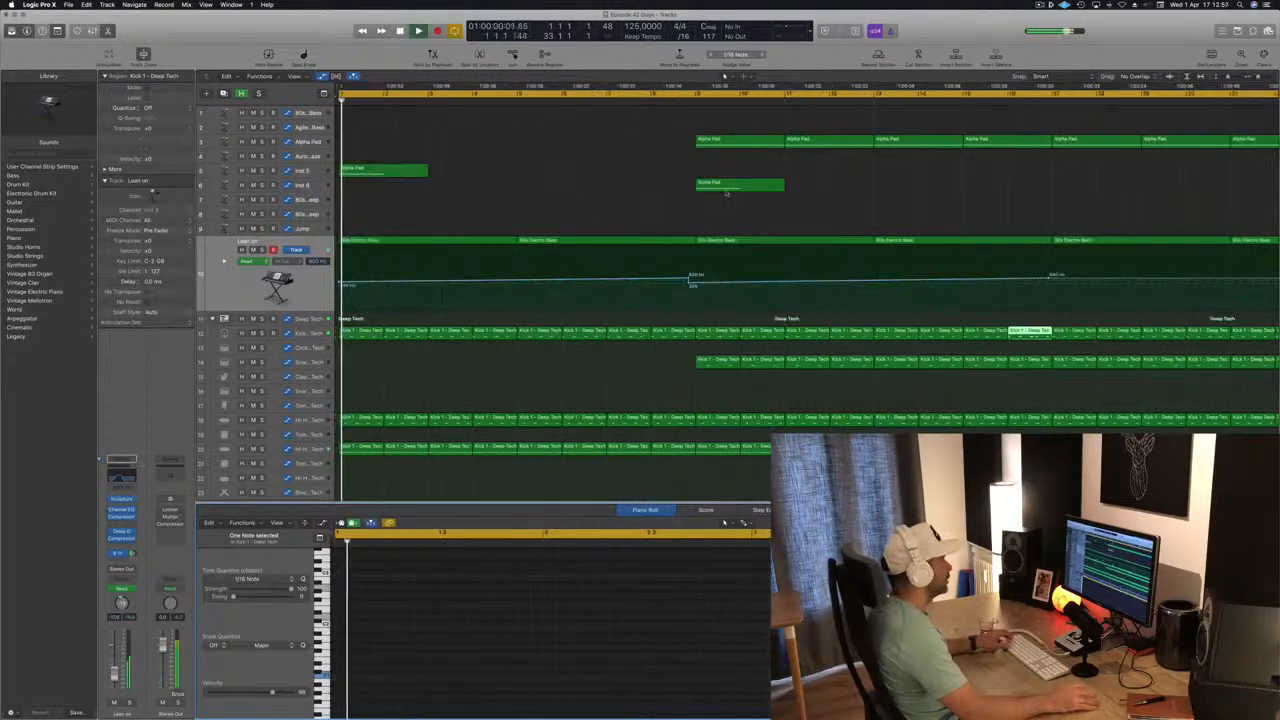
key(space)
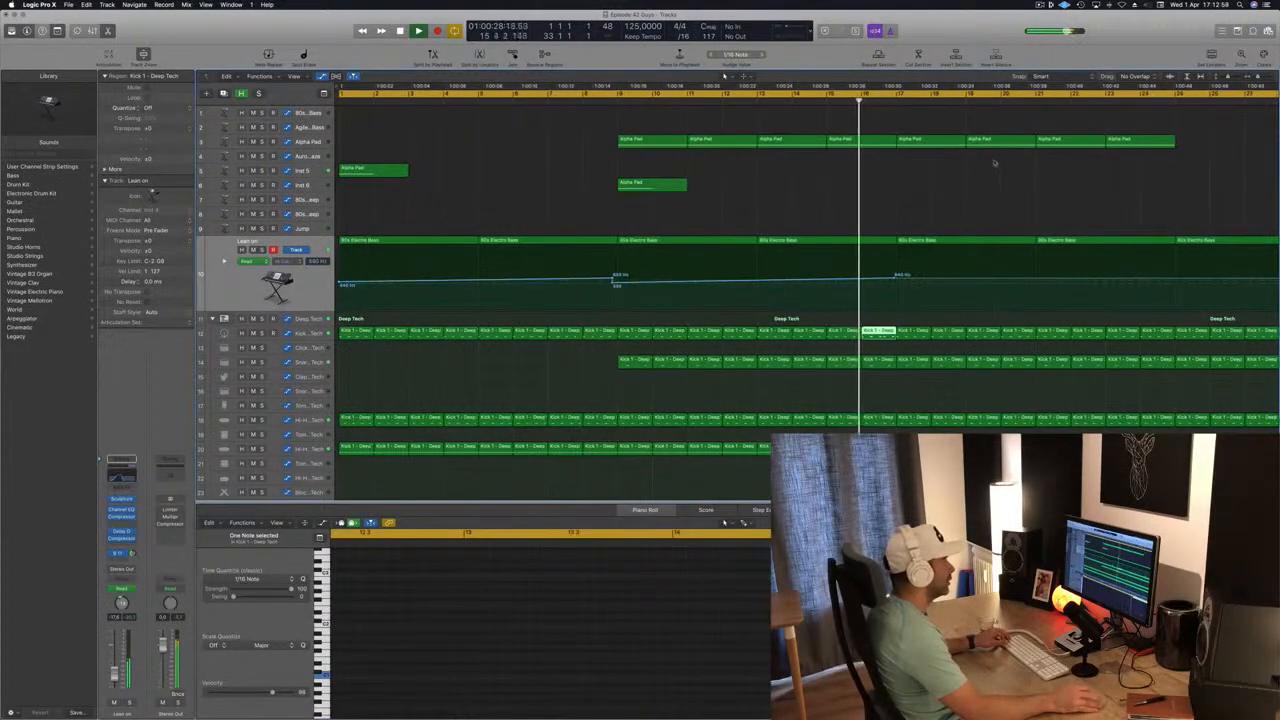
Copy the last four Alpha Pad regions on the Alpha Pad track to bars 25 through 32.
scroll(857, 228, down, 5)
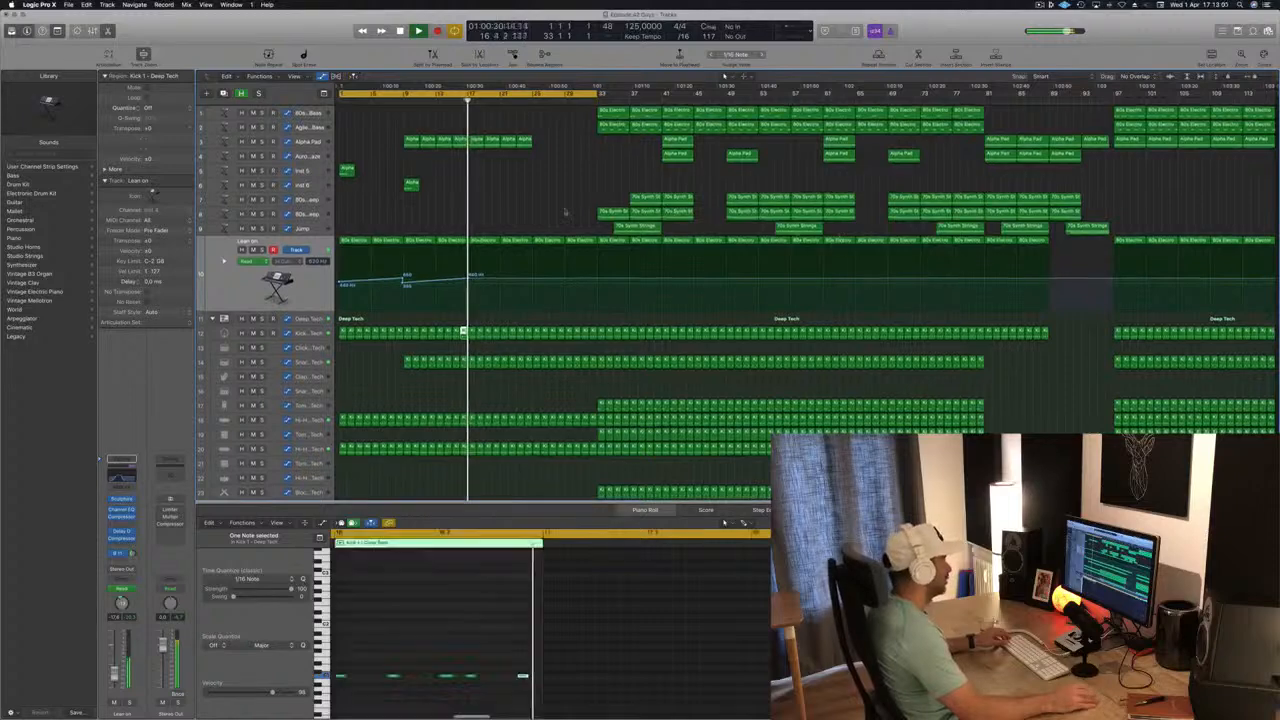
scroll(490, 200, up, 5)
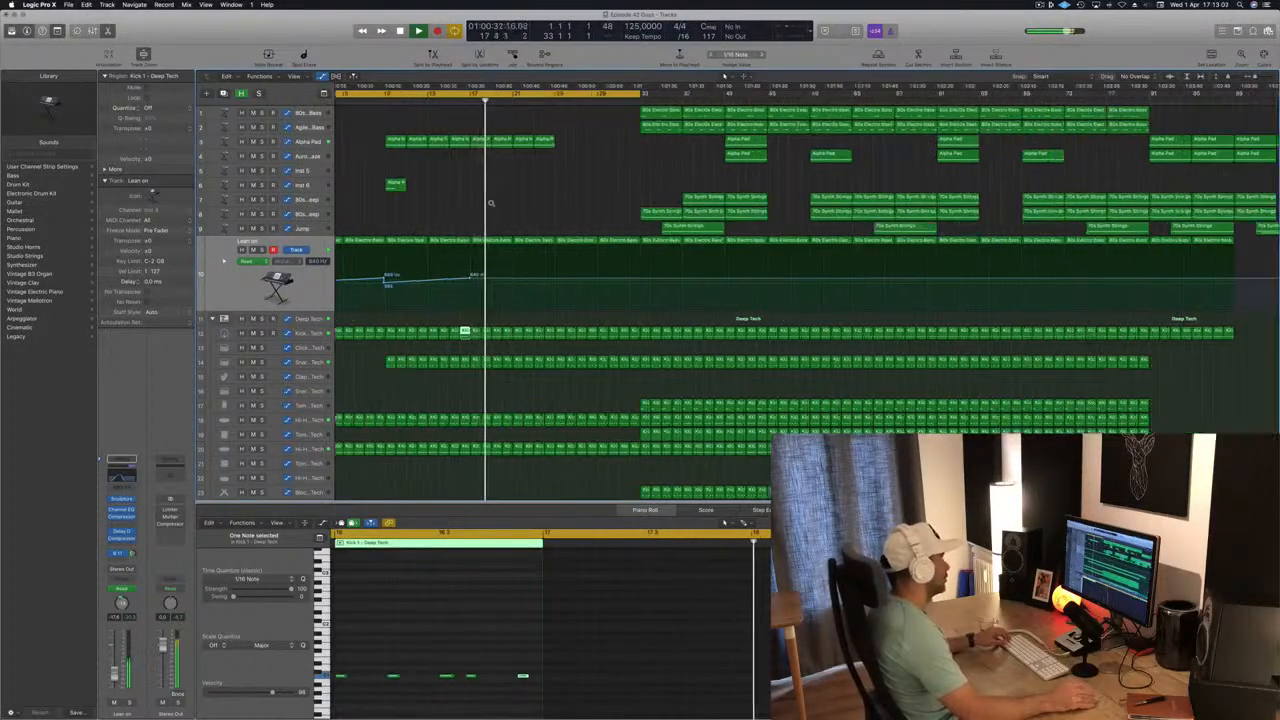
scroll(474, 197, down, 3)
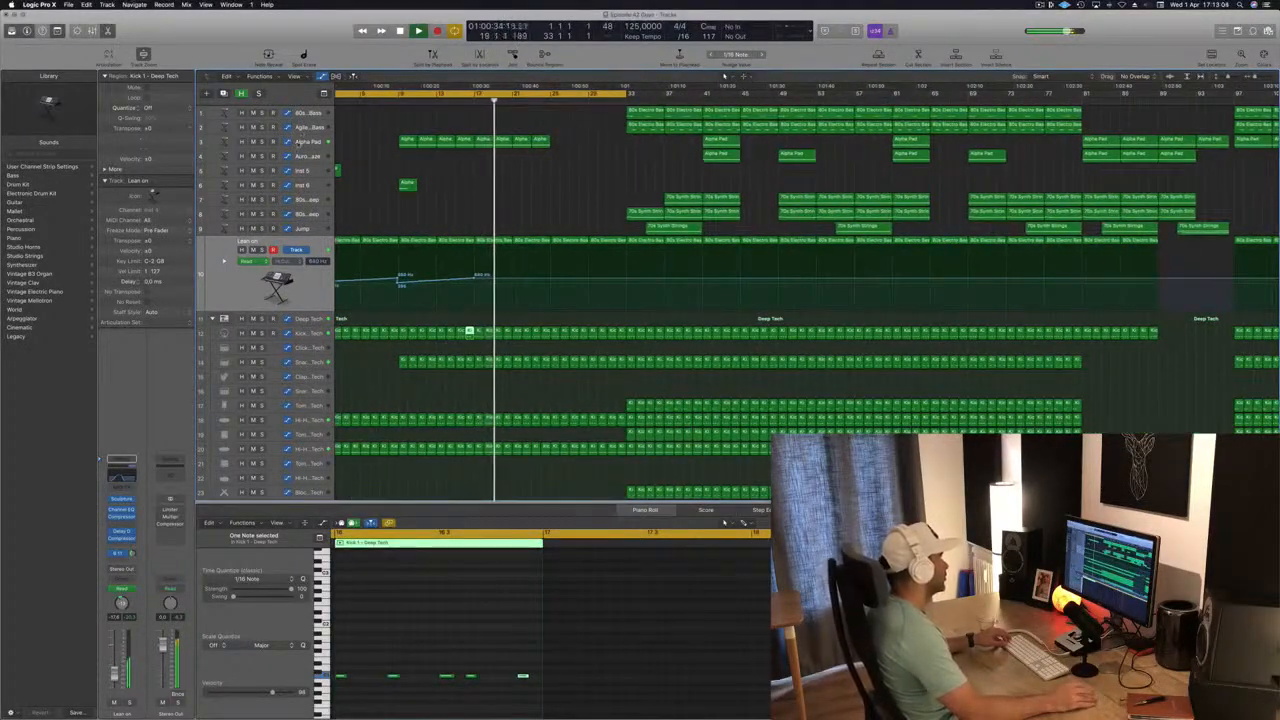
click(525, 139)
drag(526, 139, 564, 148)
scroll(496, 222, down, 2)
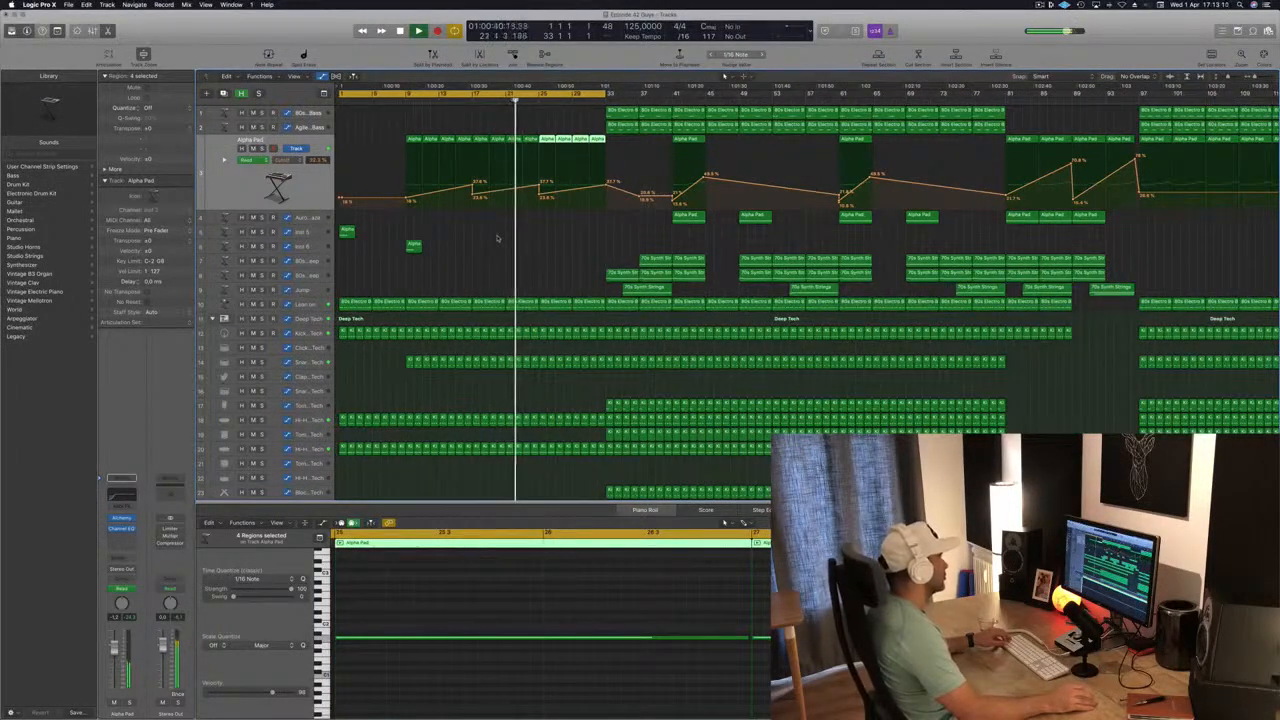
Copy the Inst 5 Alpha Pad region from bar 1 to bar 17 and listen to the passage leading into it.
scroll(498, 236, down, 1)
drag(347, 231, 477, 241)
click(446, 102)
scroll(503, 247, up, 7)
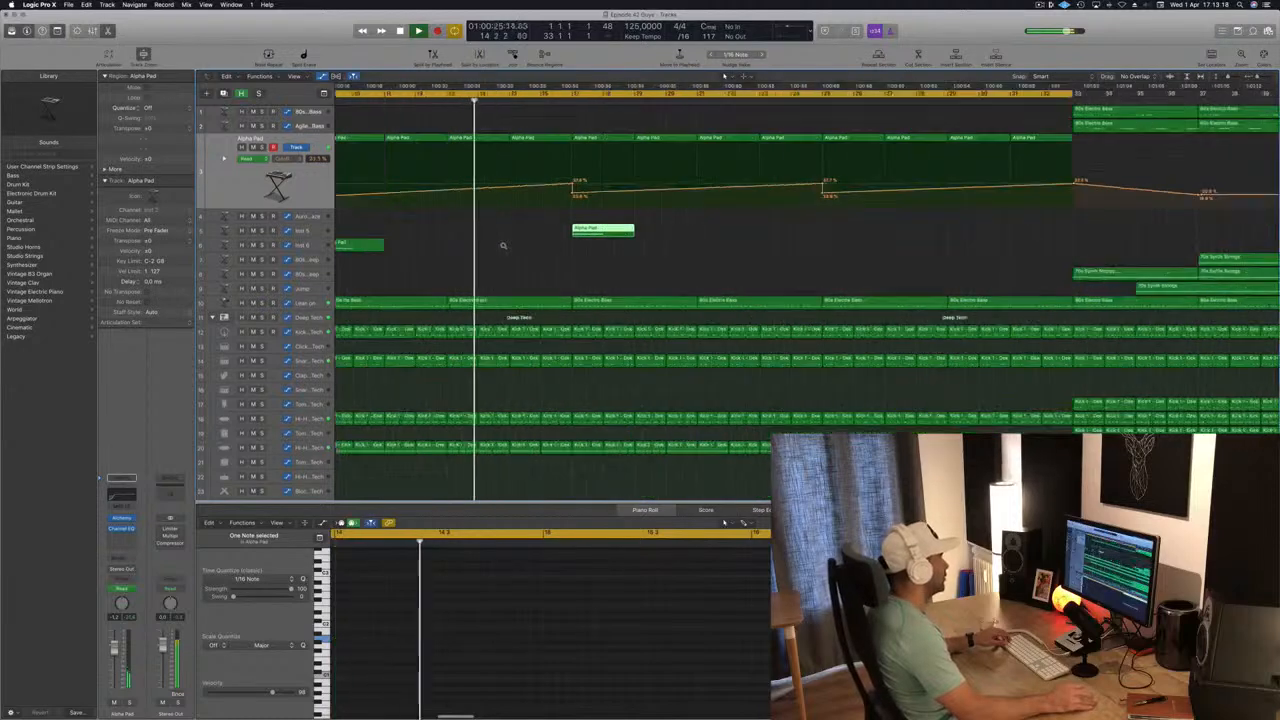
scroll(504, 247, down, 1)
scroll(510, 258, down, 4)
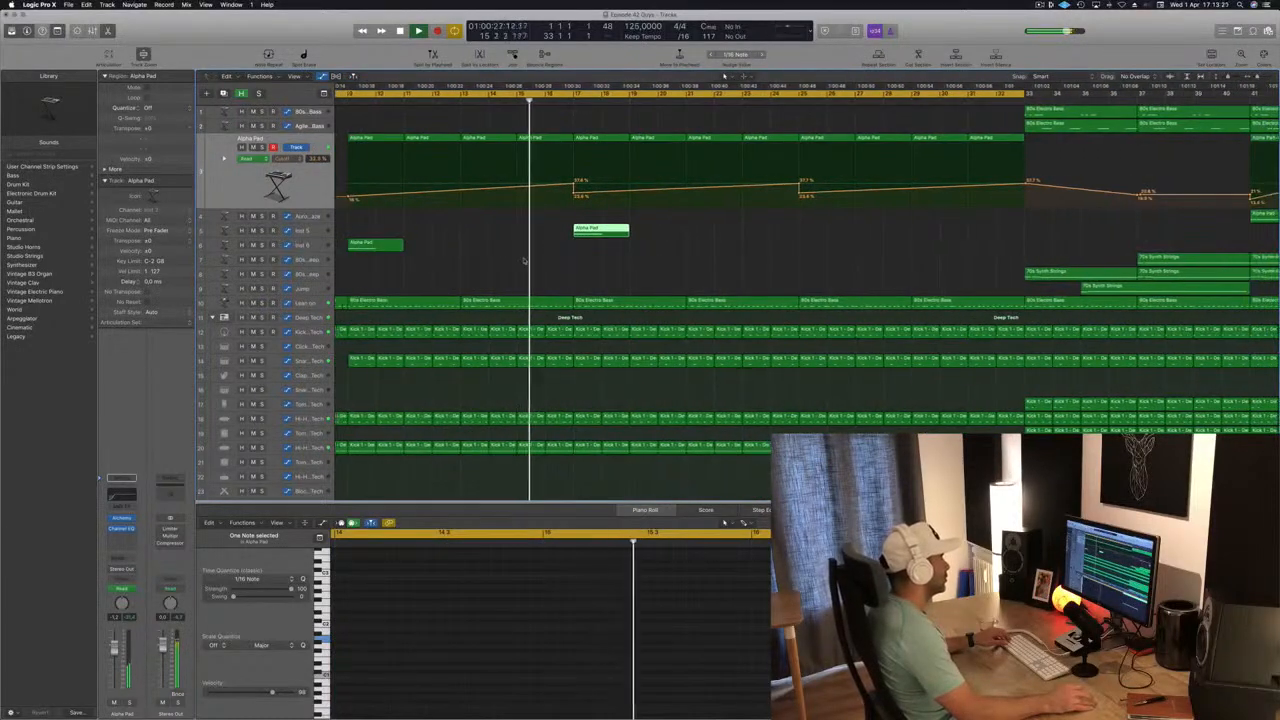
scroll(517, 272, down, 4)
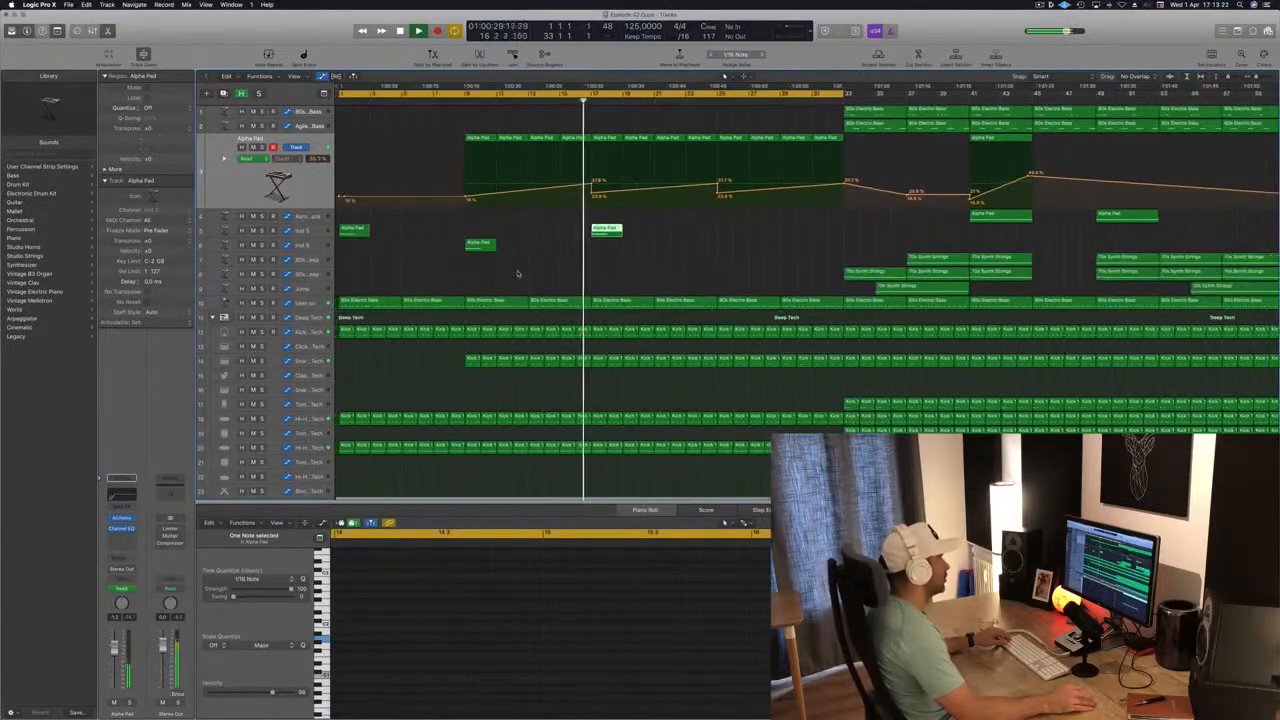
scroll(517, 273, up, 3)
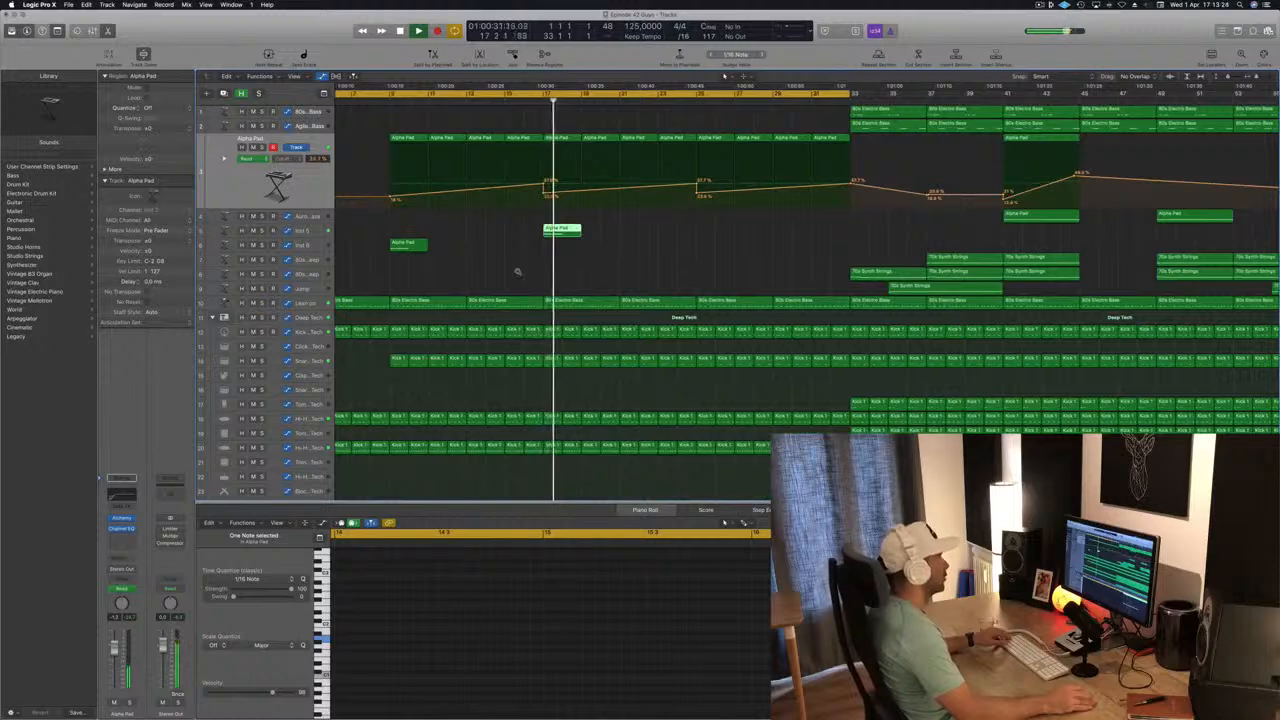
scroll(517, 272, down, 4)
click(523, 282)
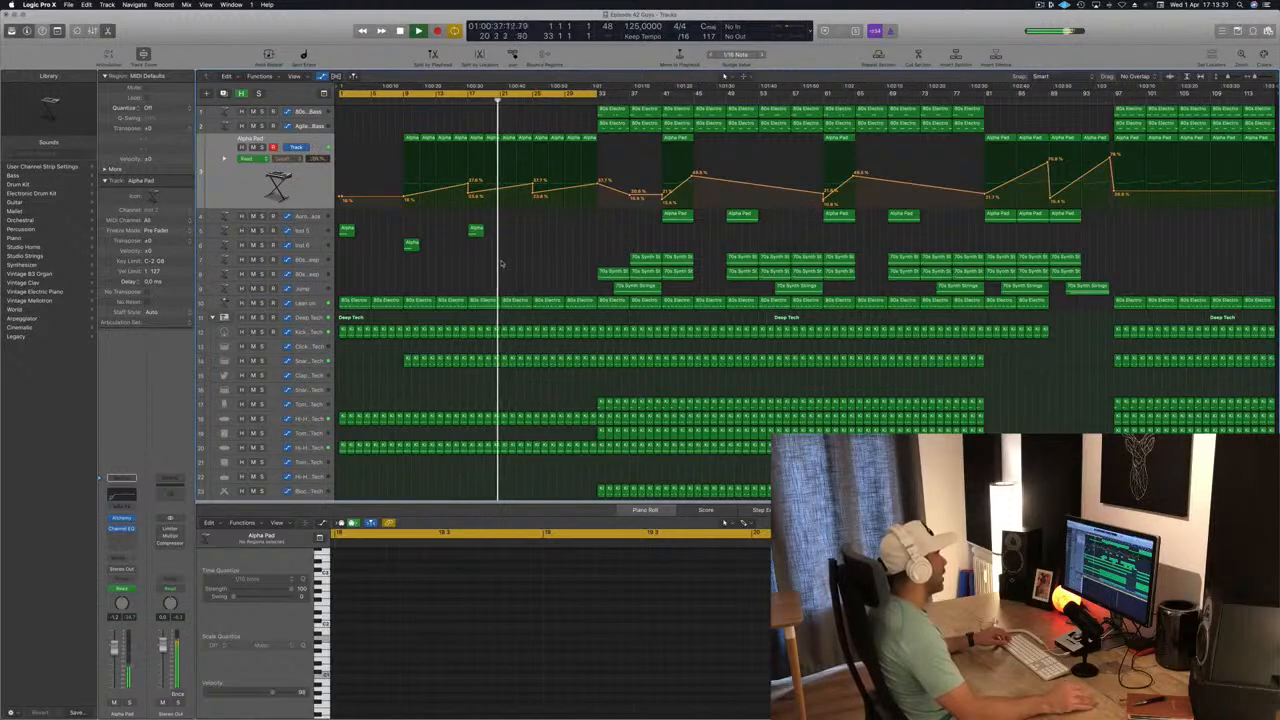
Copy the Inst 6 Alpha Pad region from bar 9 to bar 25, listen to it, and select the Inst 6 track.
drag(411, 243, 545, 252)
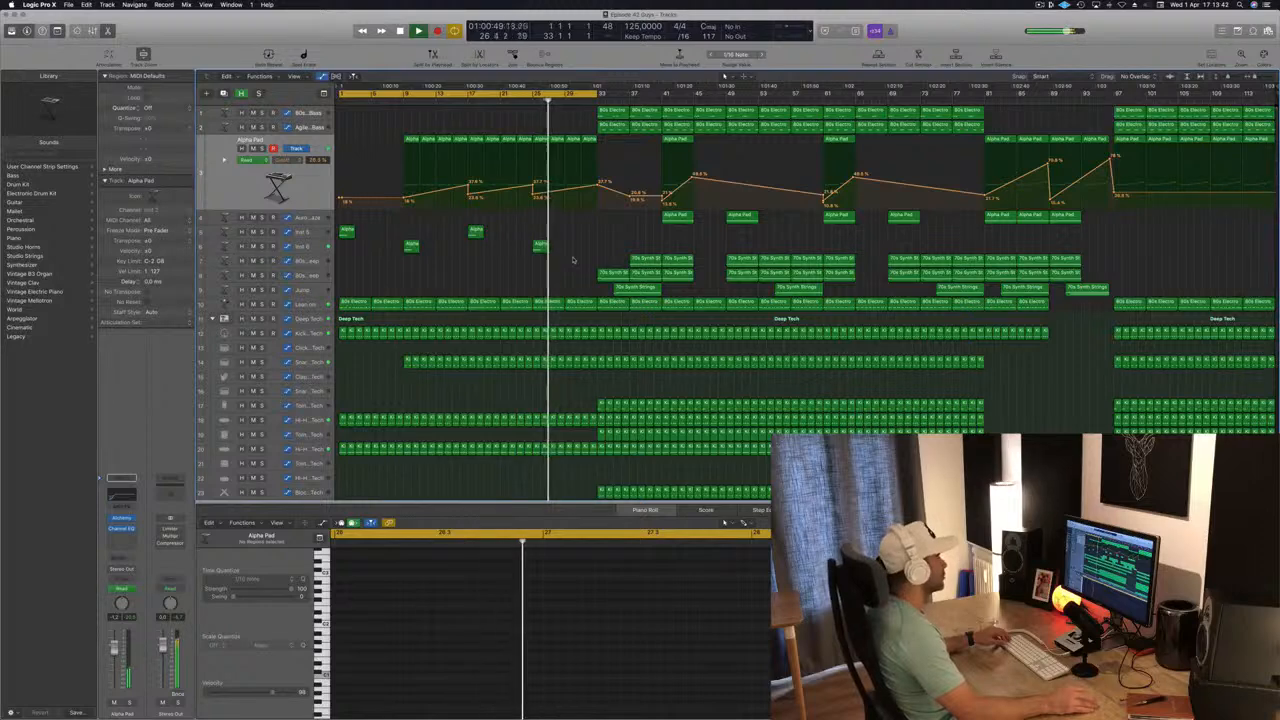
click(573, 261)
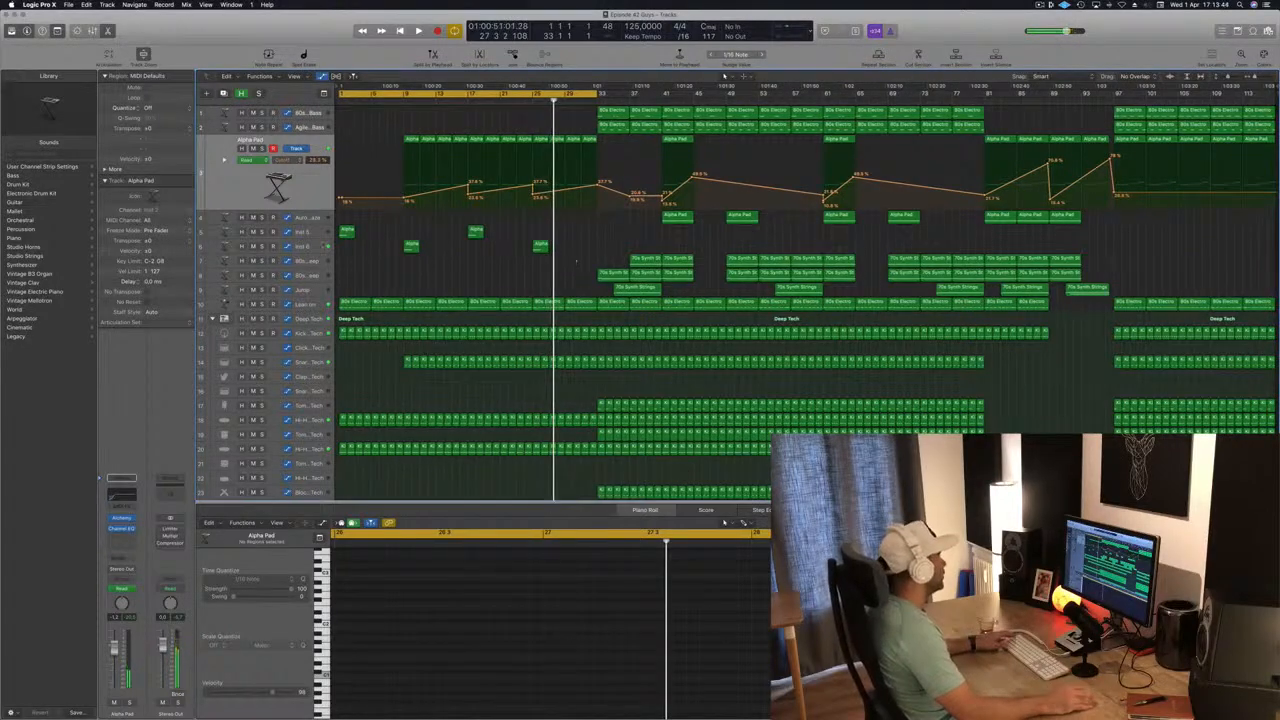
click(322, 246)
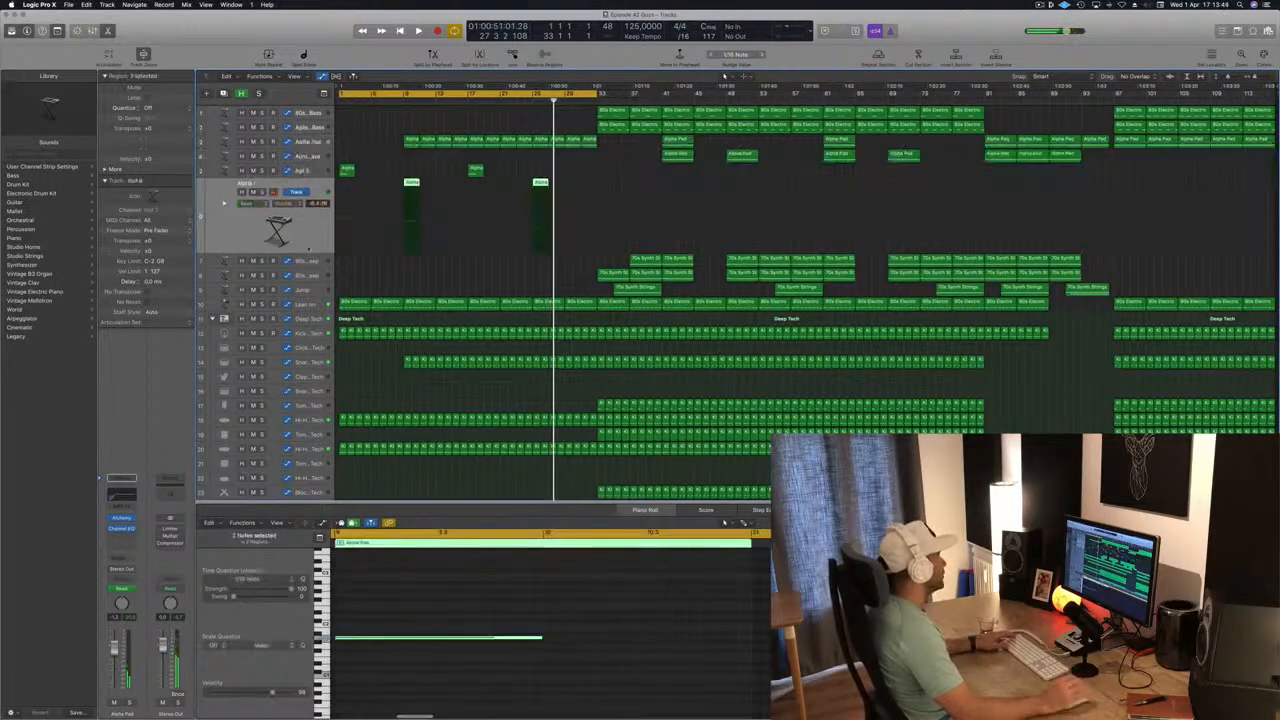
Find and open the Loop Browser.
click(1238, 31)
click(1254, 31)
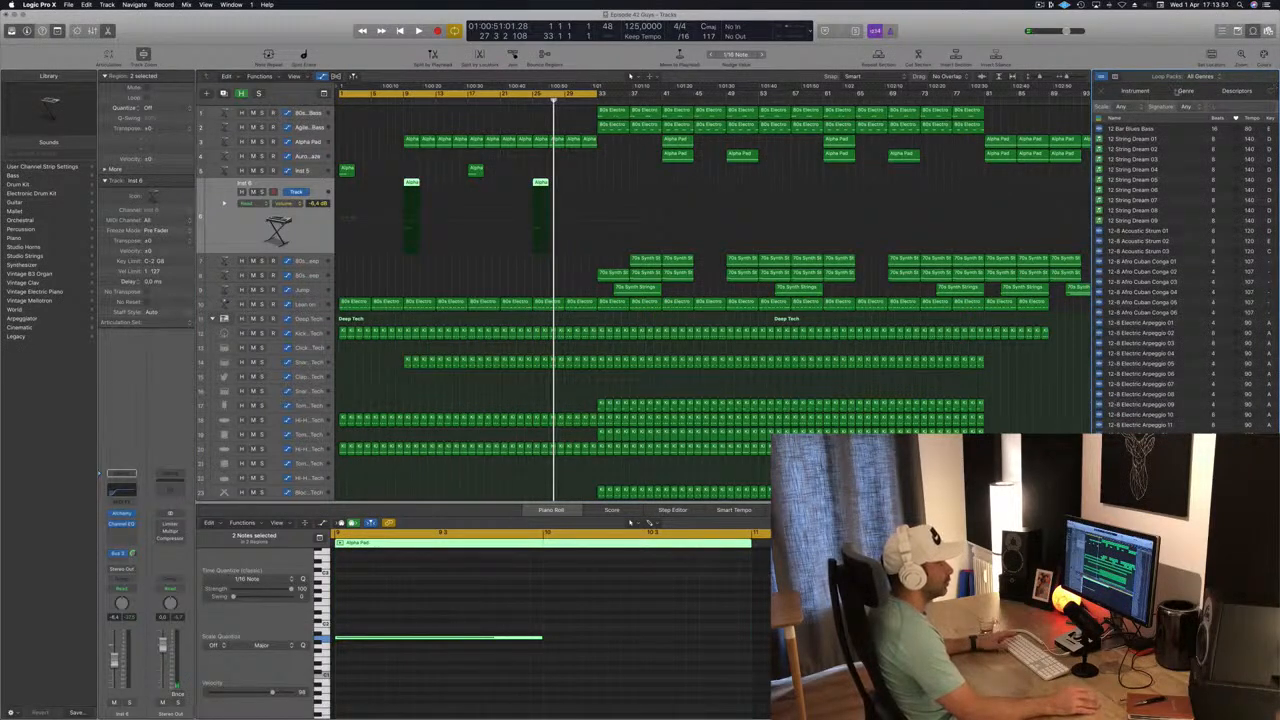
click(1116, 77)
click(1238, 31)
click(1254, 31)
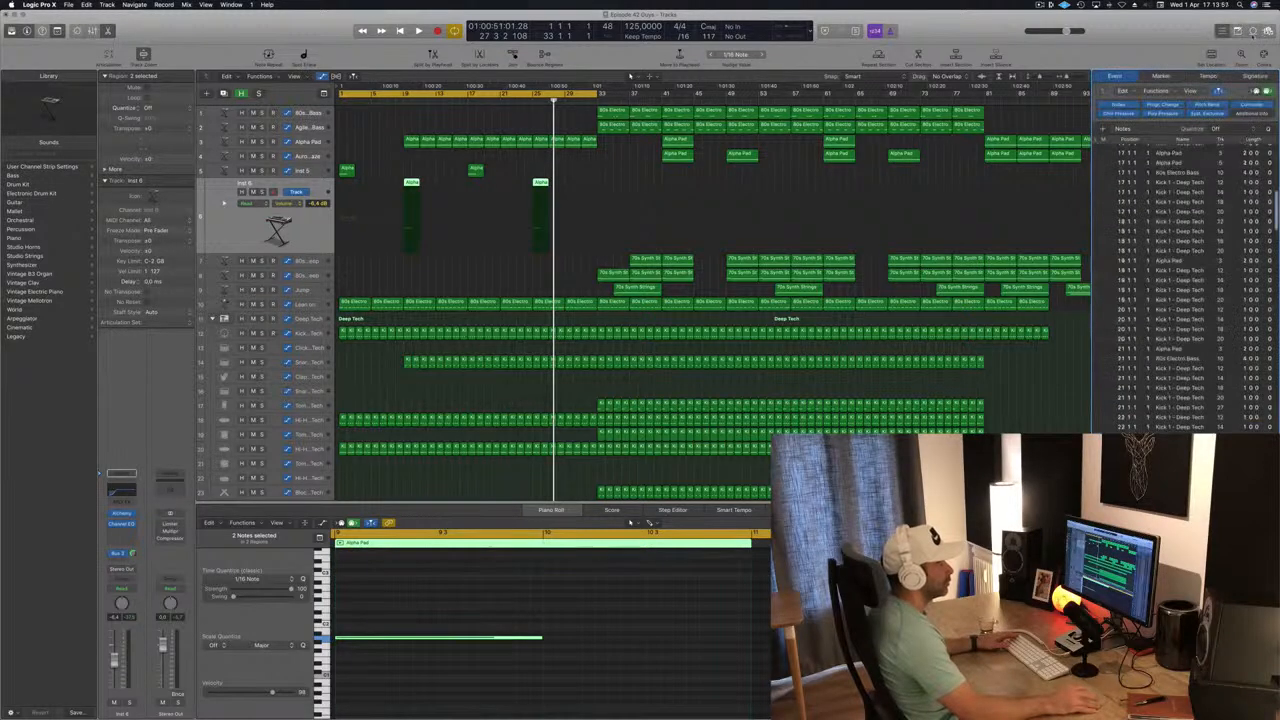
click(1221, 31)
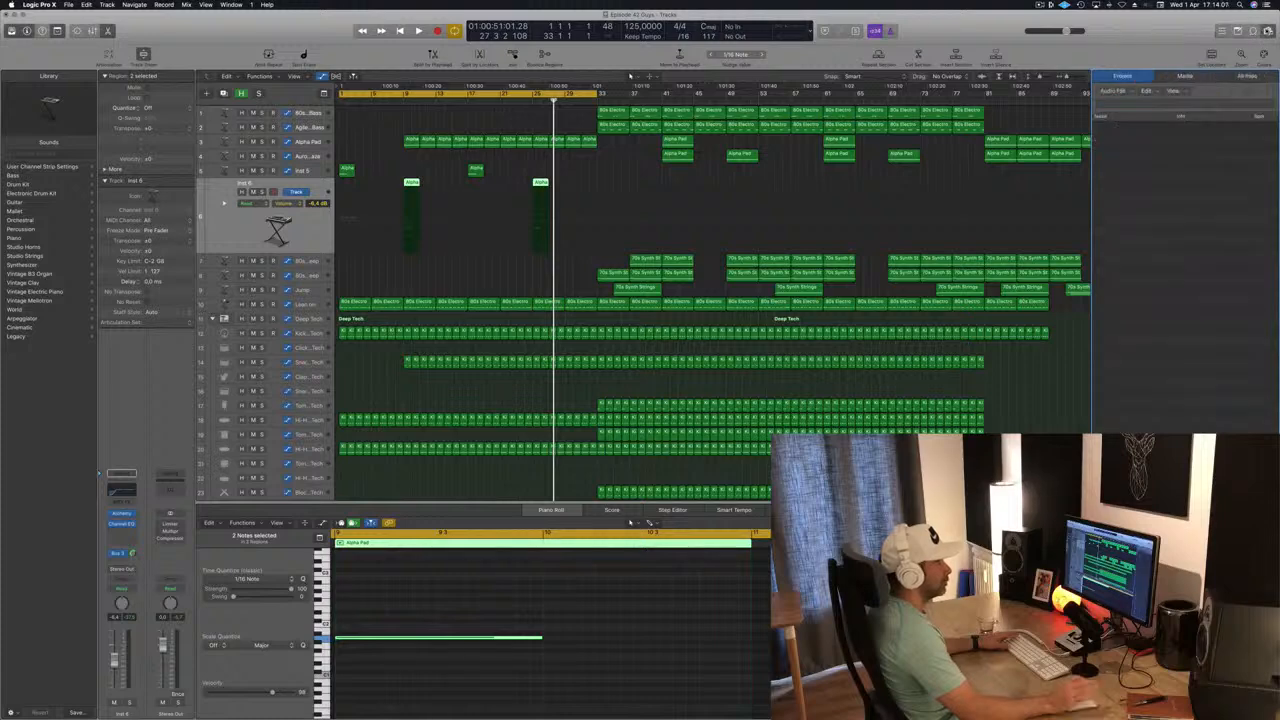
click(1253, 30)
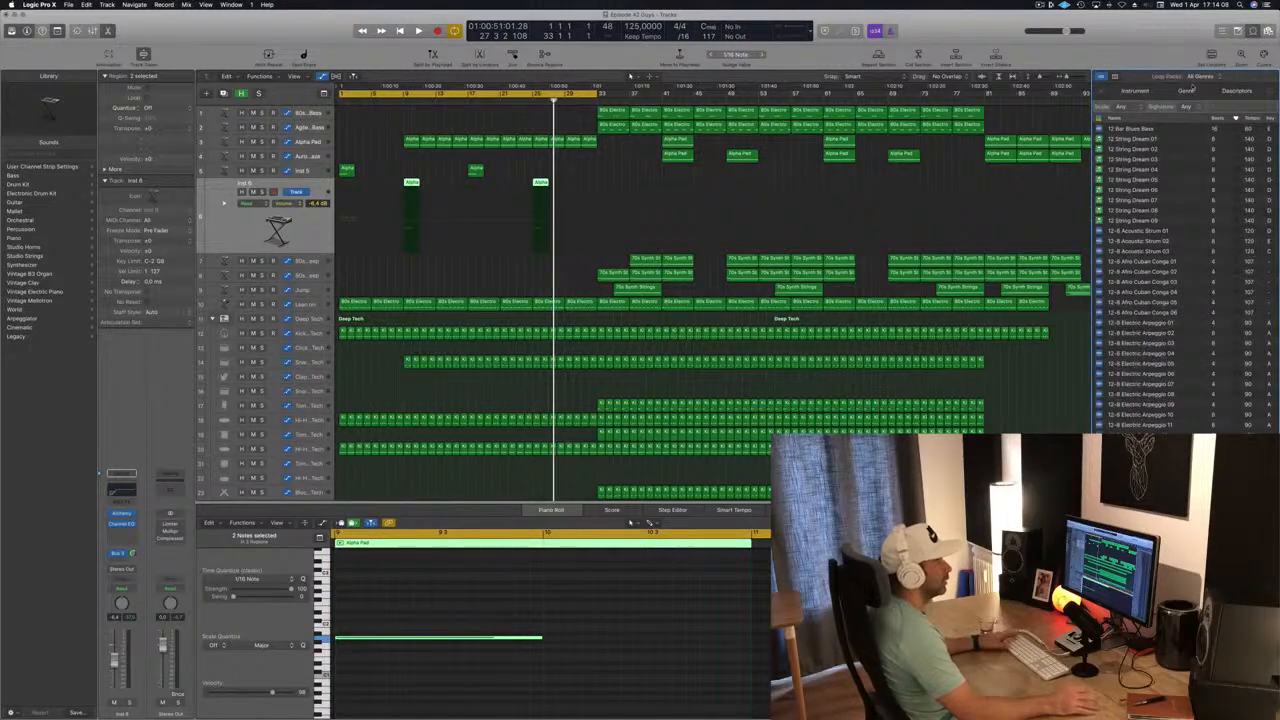
Filter the loops by instrument to Vocals and Sound Effects.
click(1134, 90)
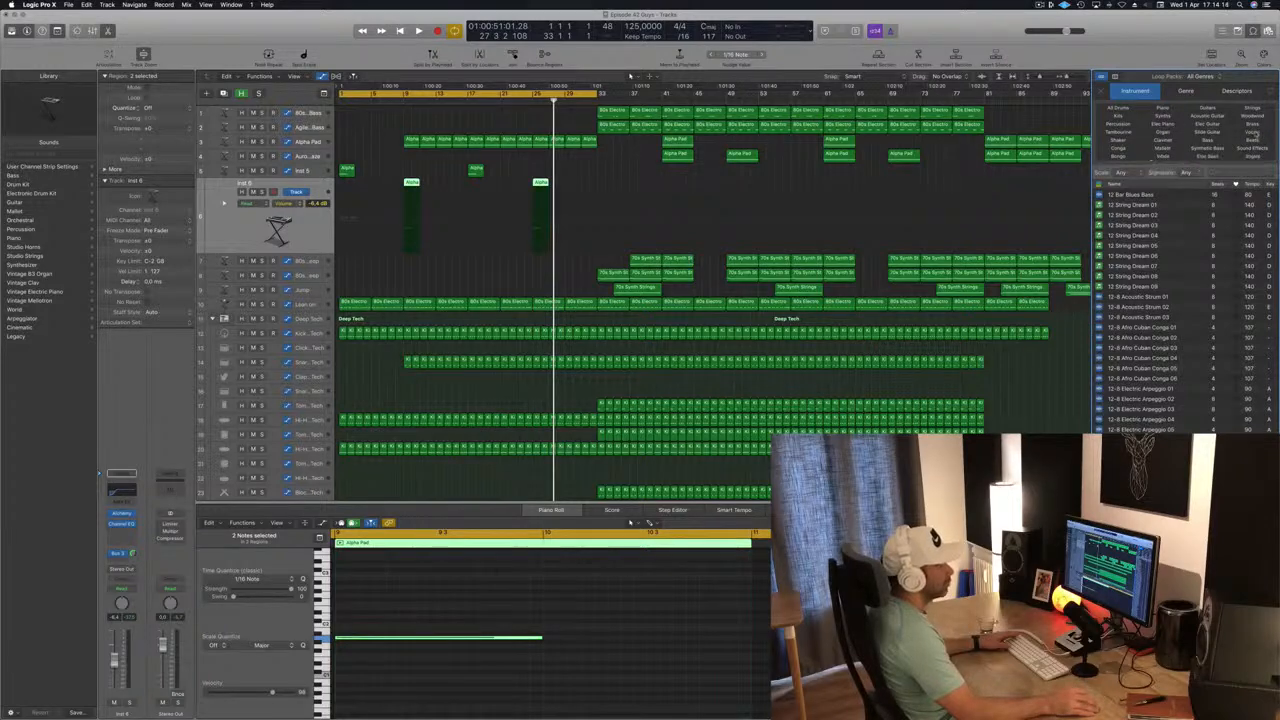
click(1254, 133)
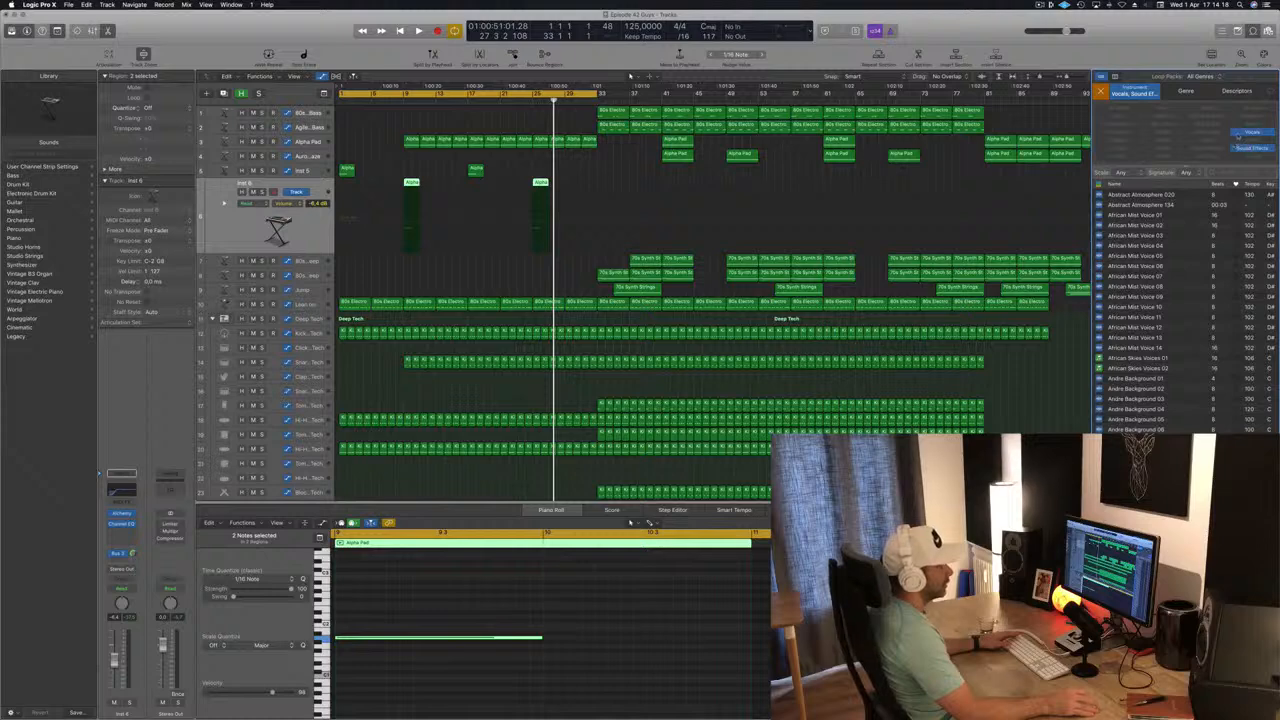
click(1252, 132)
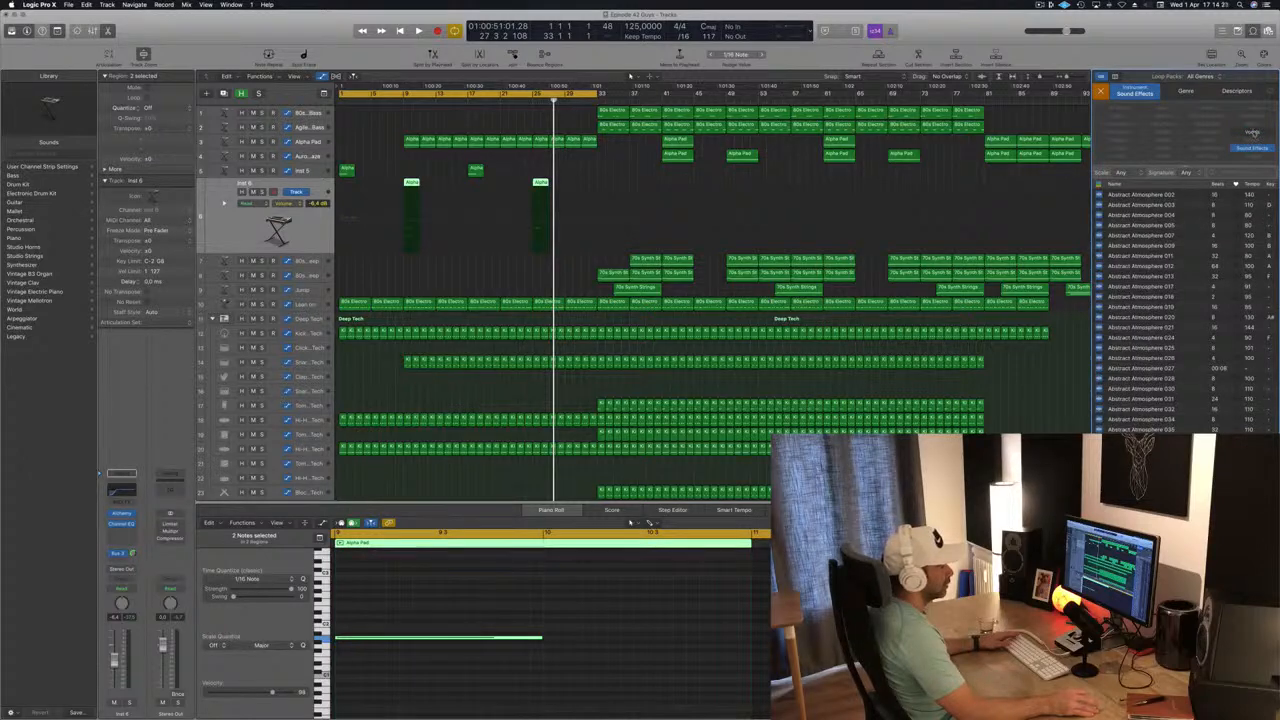
click(1252, 132)
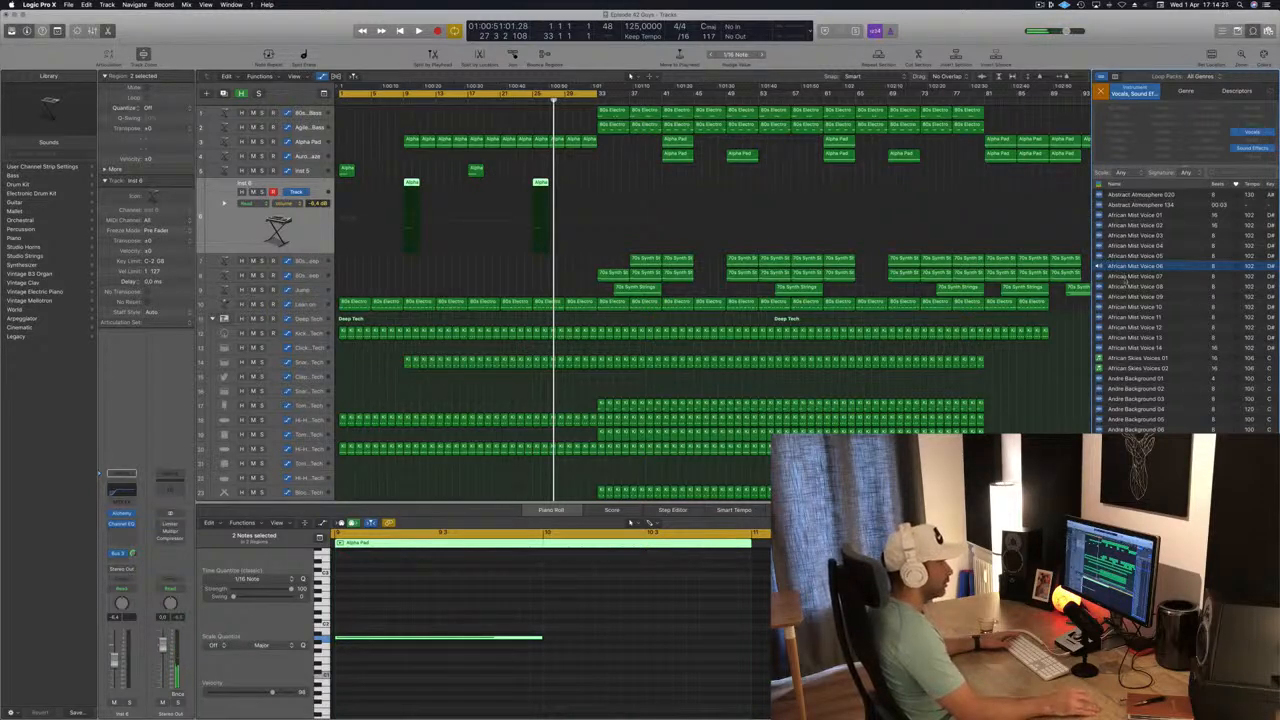
Audition the African Mist Voice 07, Abstract Atmosphere 134 and Abstract Atmosphere 020 loops.
click(1125, 277)
click(1127, 205)
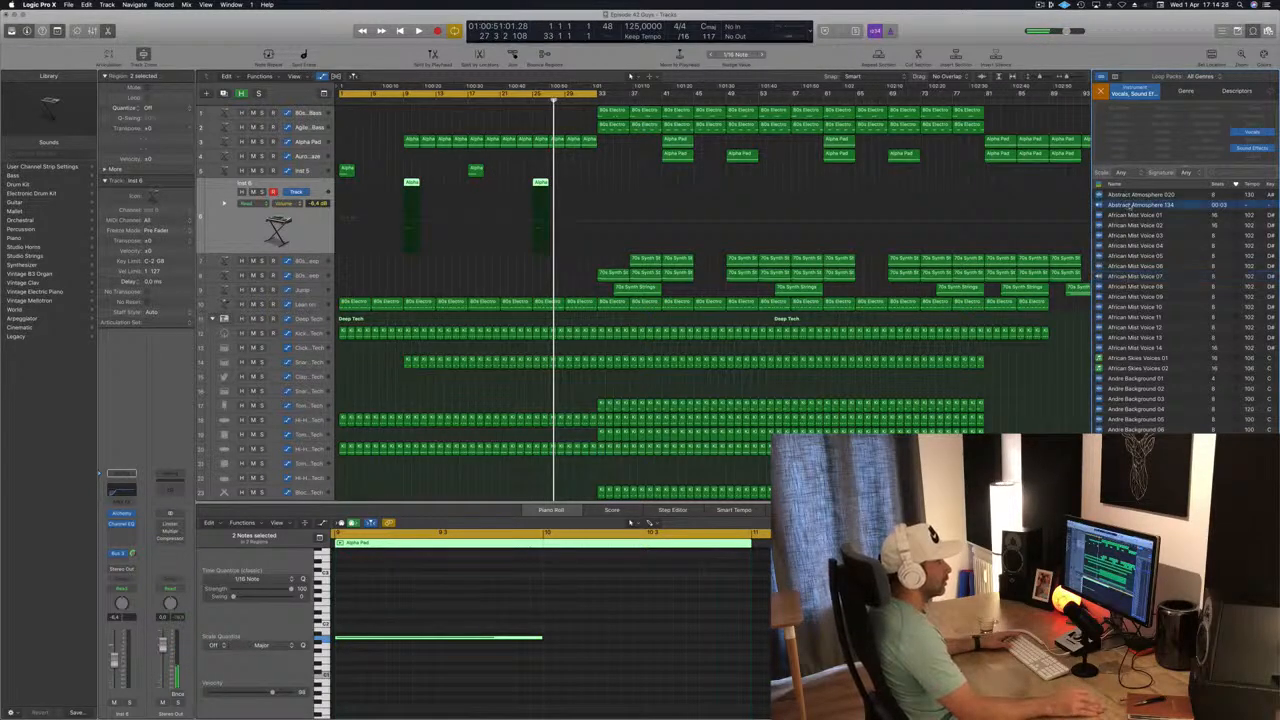
click(1146, 195)
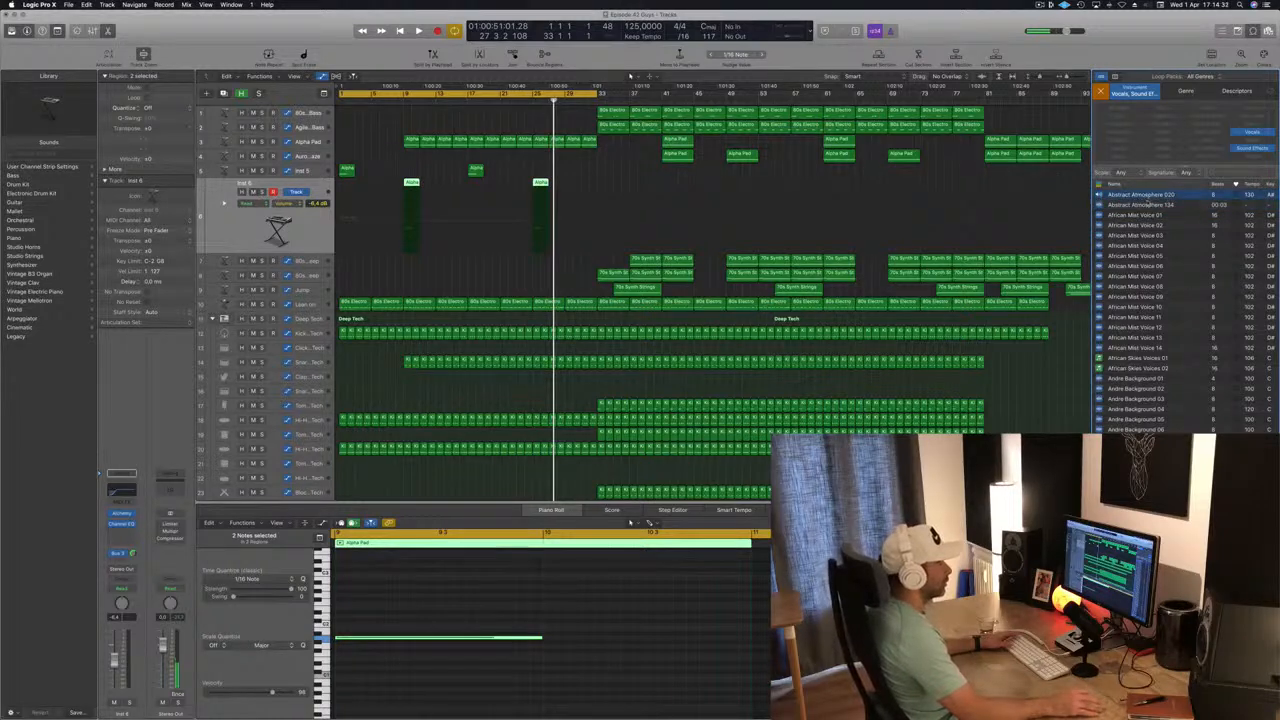
click(1149, 207)
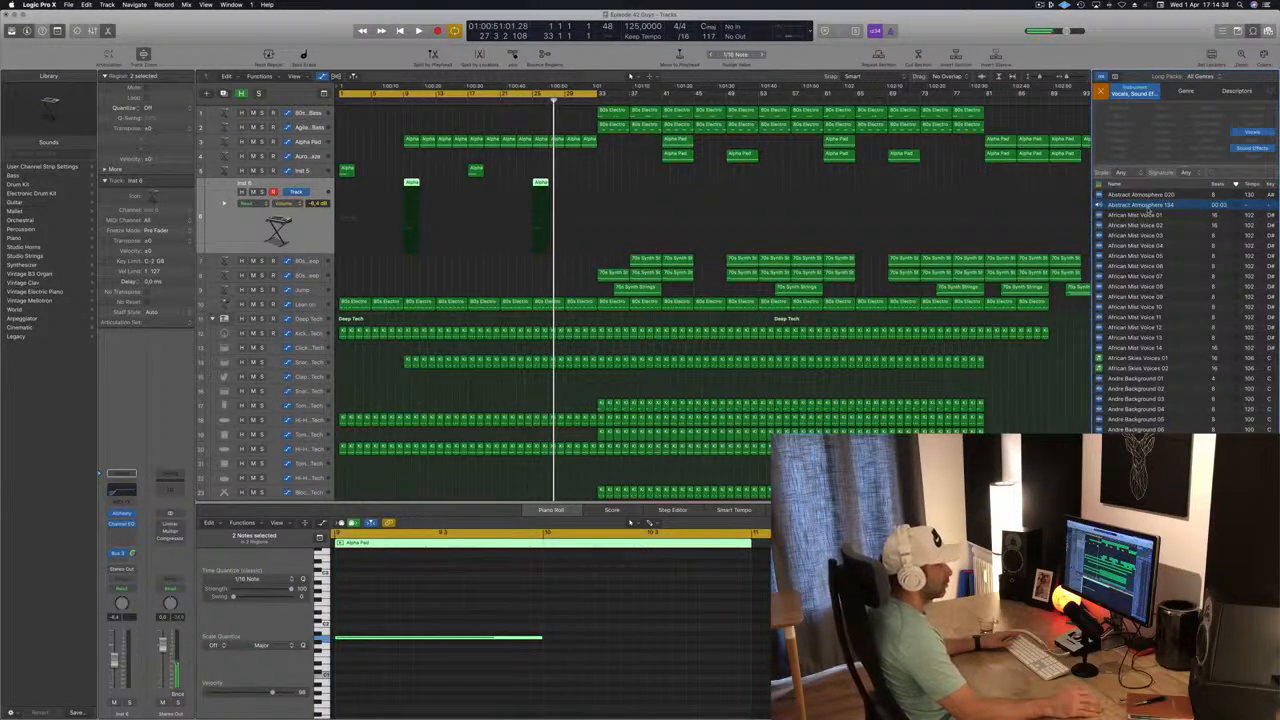
Compare African Mist Voice 01 with Abstract Atmosphere 134, add the latter as a new audio track just before bar 9, and convert its file's sample rate.
click(1151, 214)
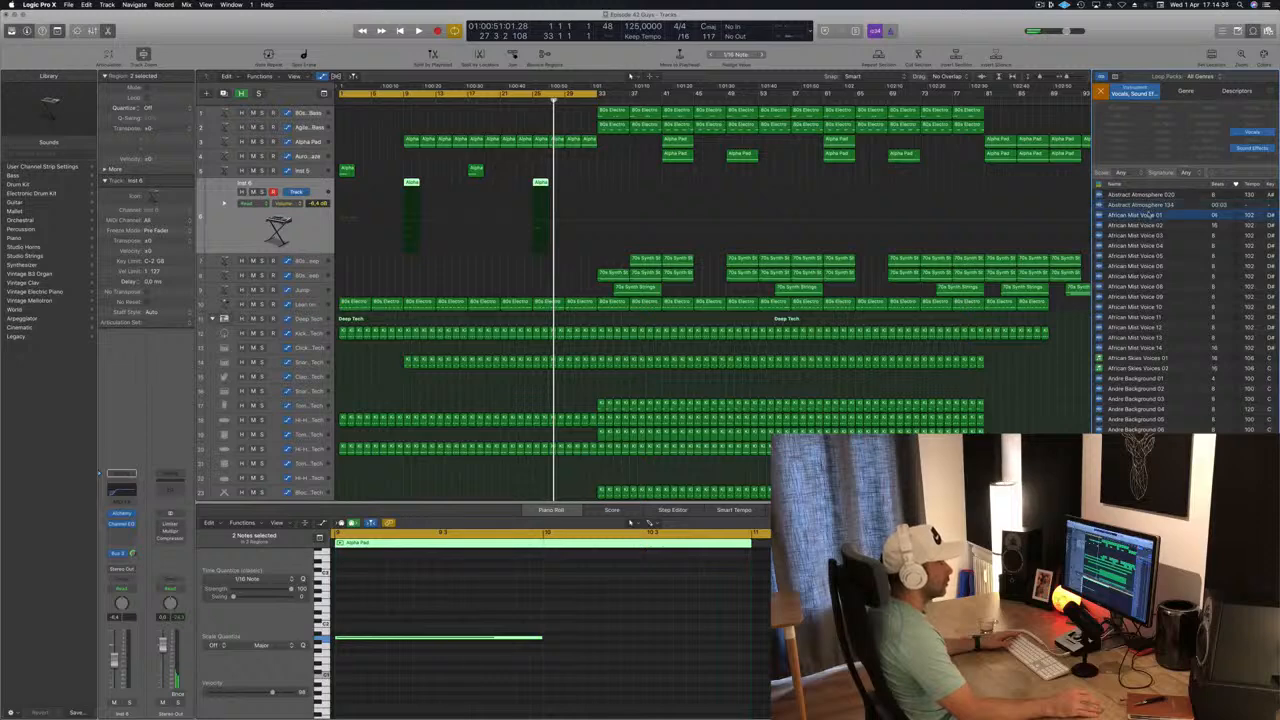
click(1149, 206)
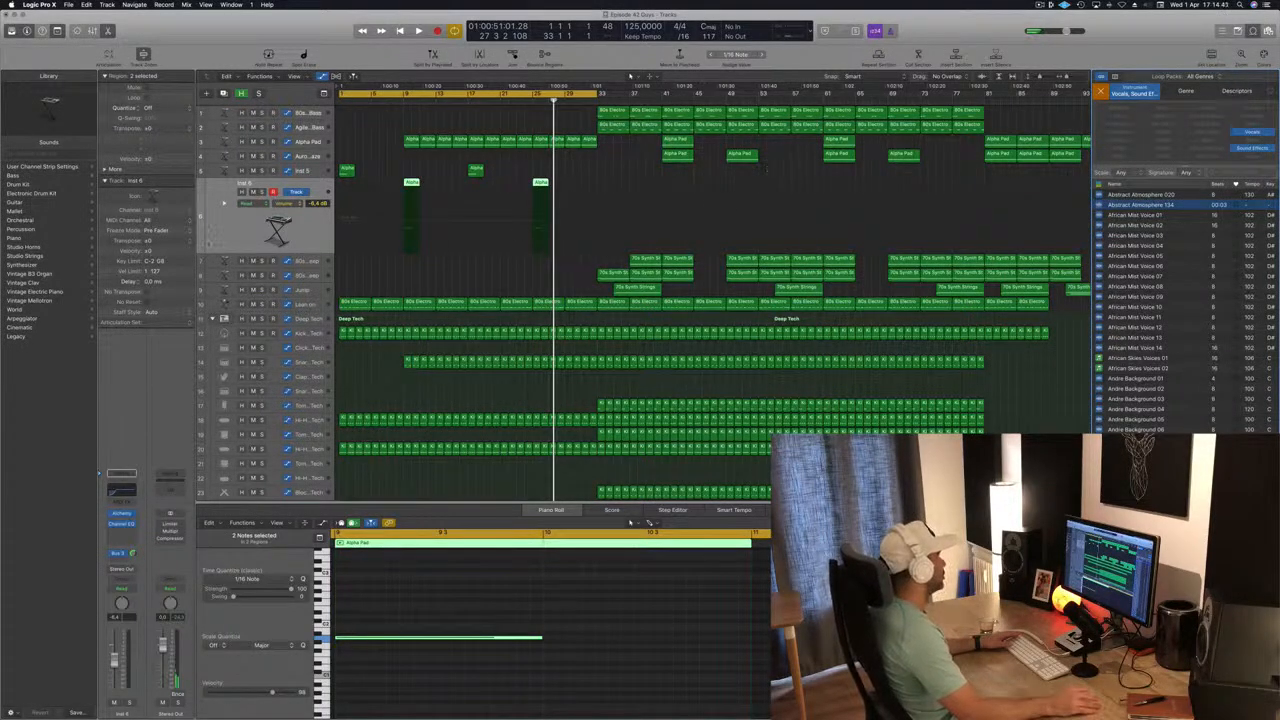
scroll(998, 195, down, 10)
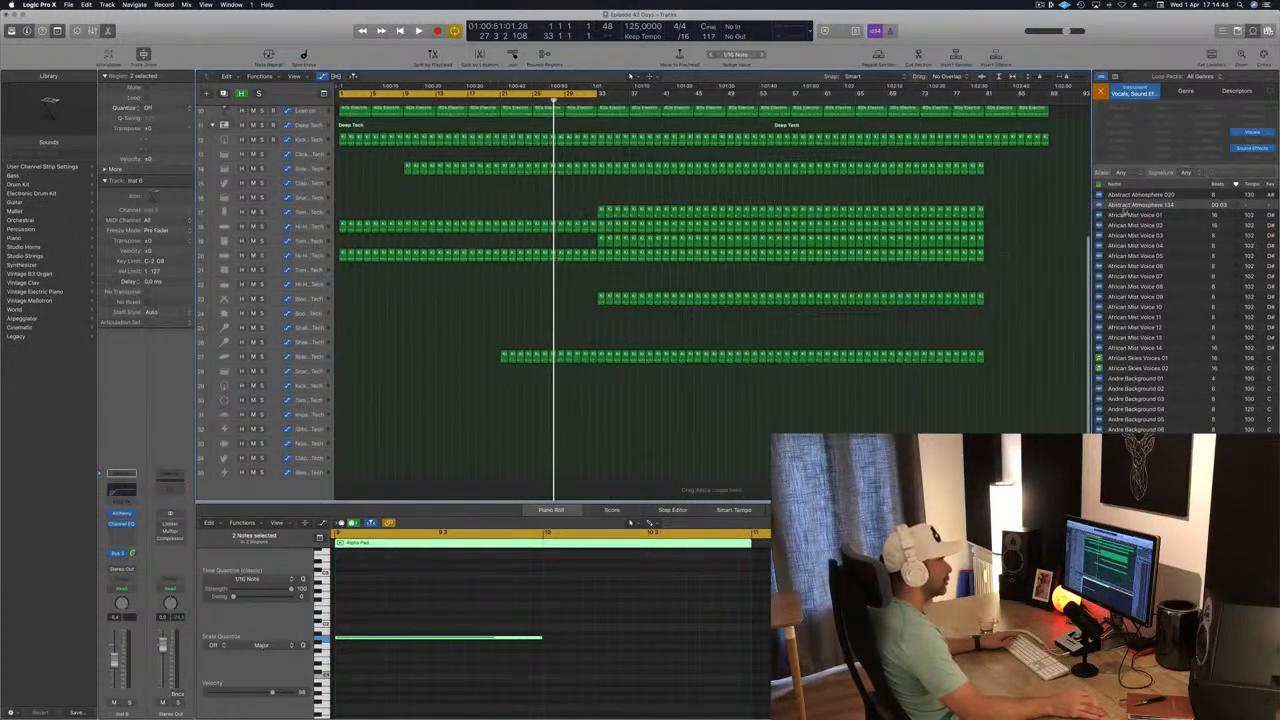
drag(1133, 205, 401, 495)
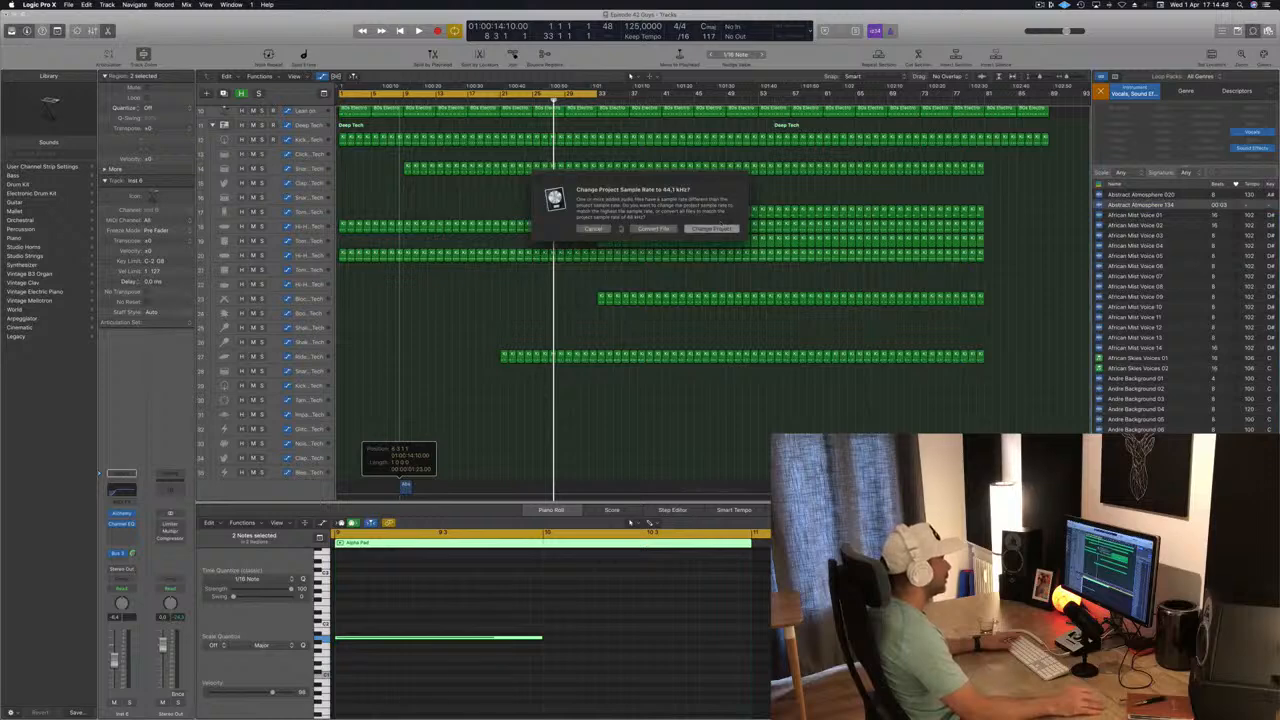
click(669, 228)
Browse the vocal and sound effect loops, auditioning Break Free Choir Pad and Brahms Lyric 01.
scroll(1200, 337, down, 5)
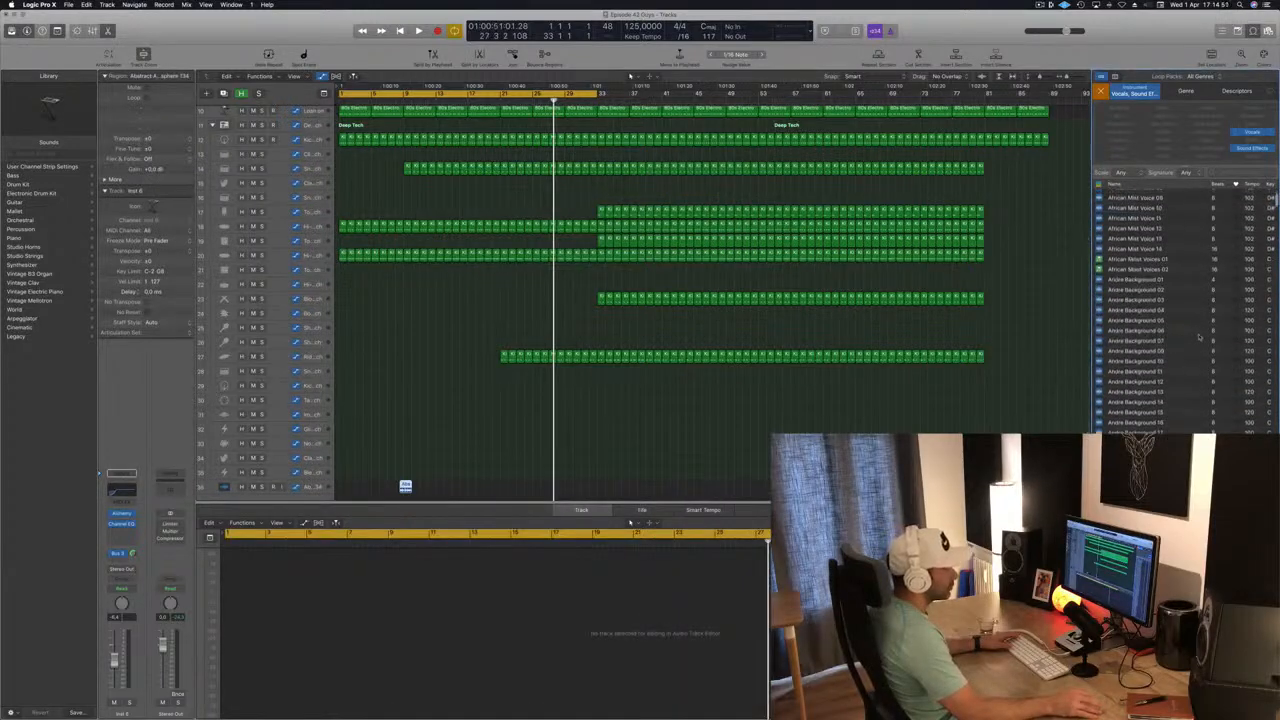
scroll(1200, 337, down, 10)
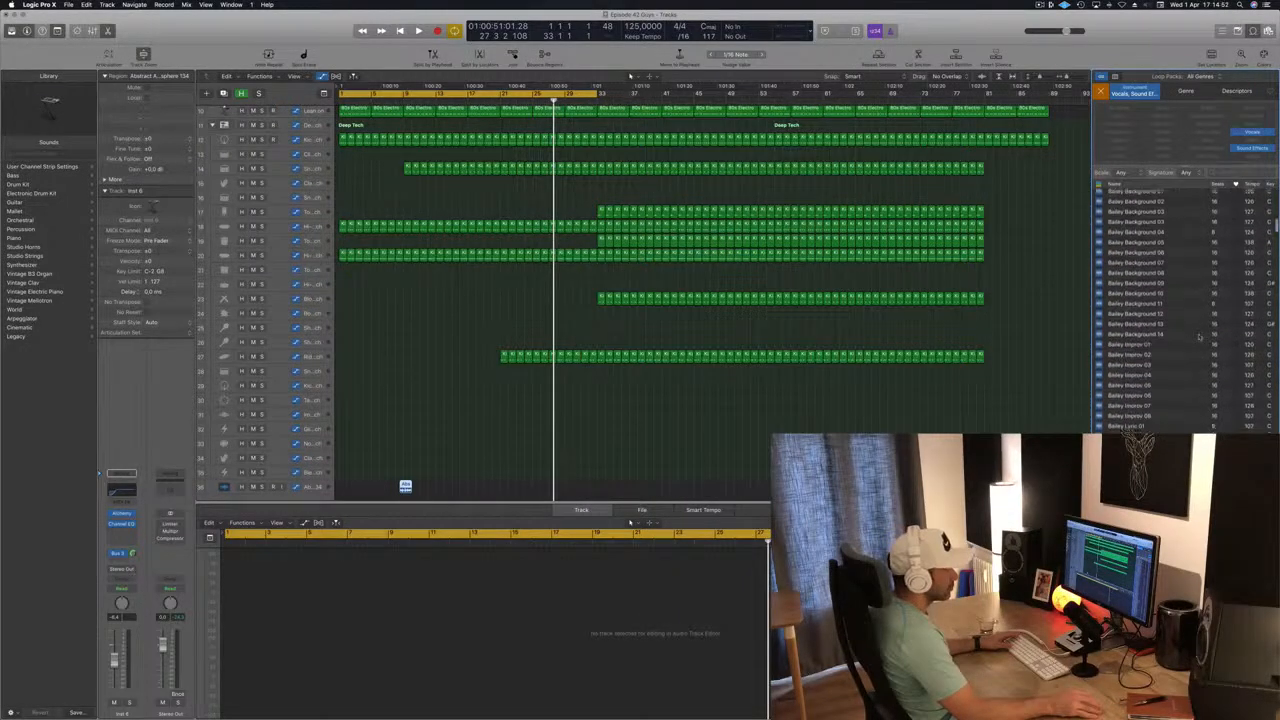
scroll(1200, 337, down, 10)
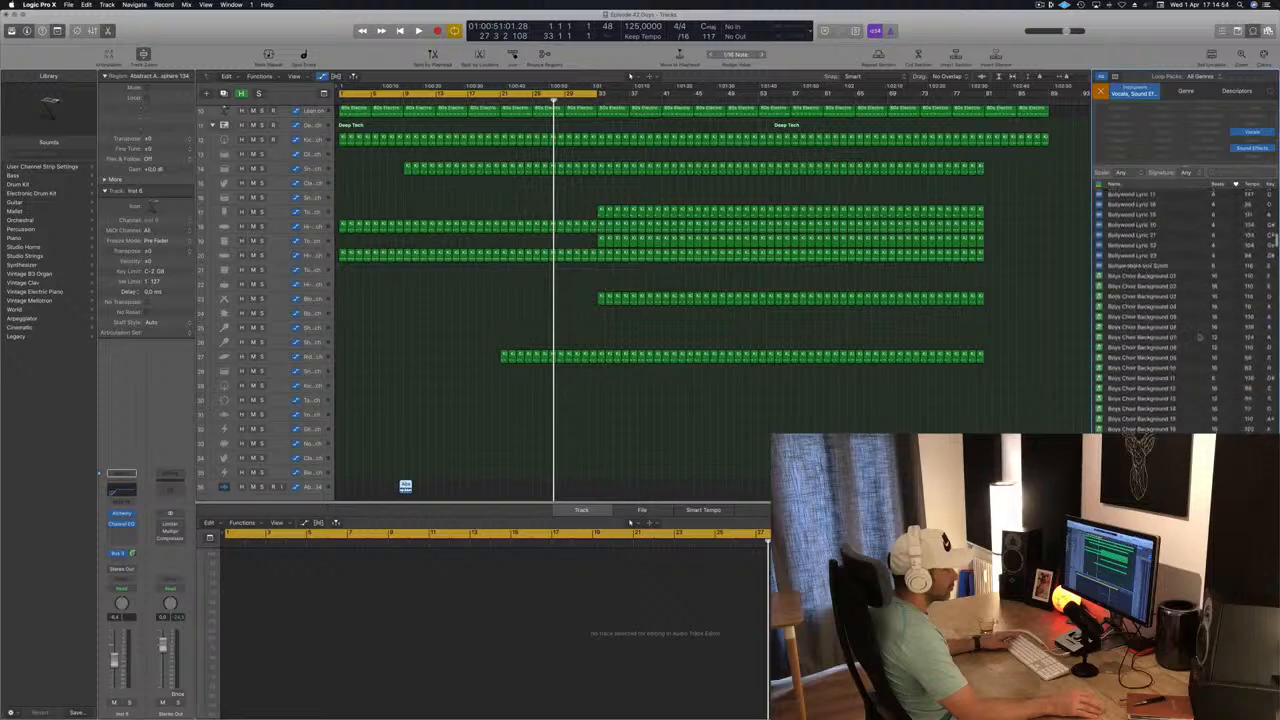
scroll(1200, 337, down, 3)
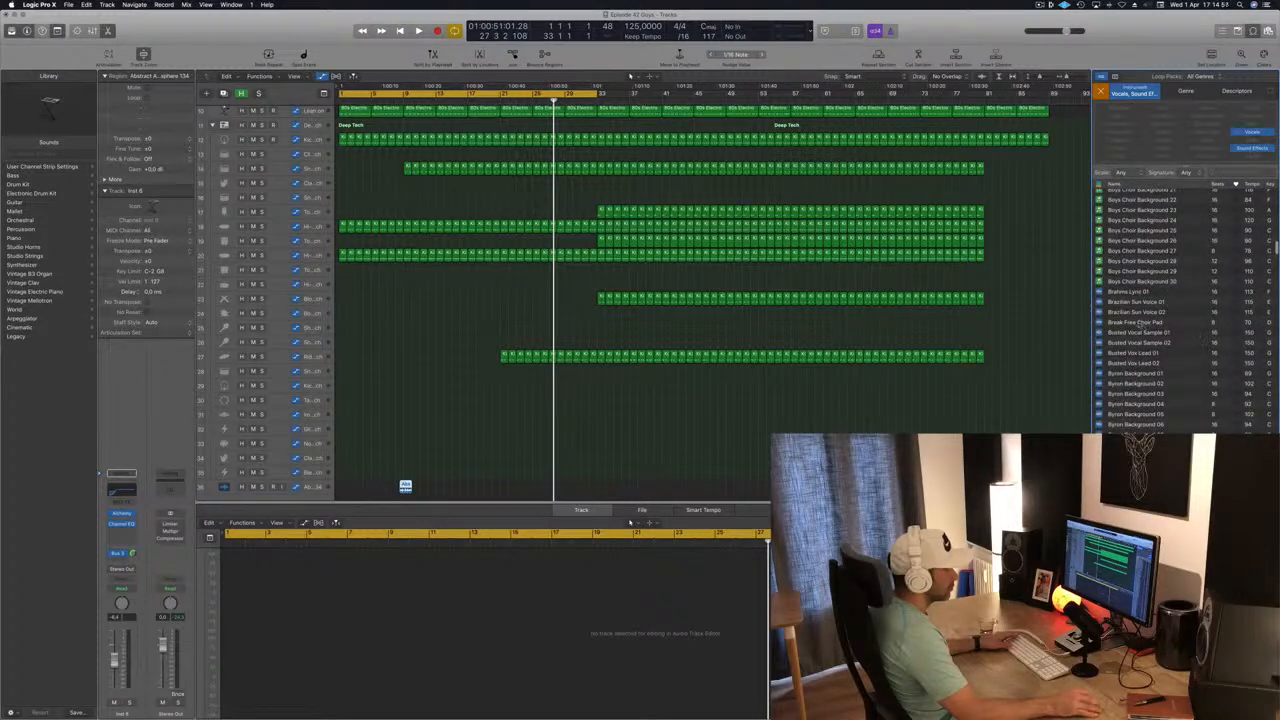
scroll(1198, 331, down, 1)
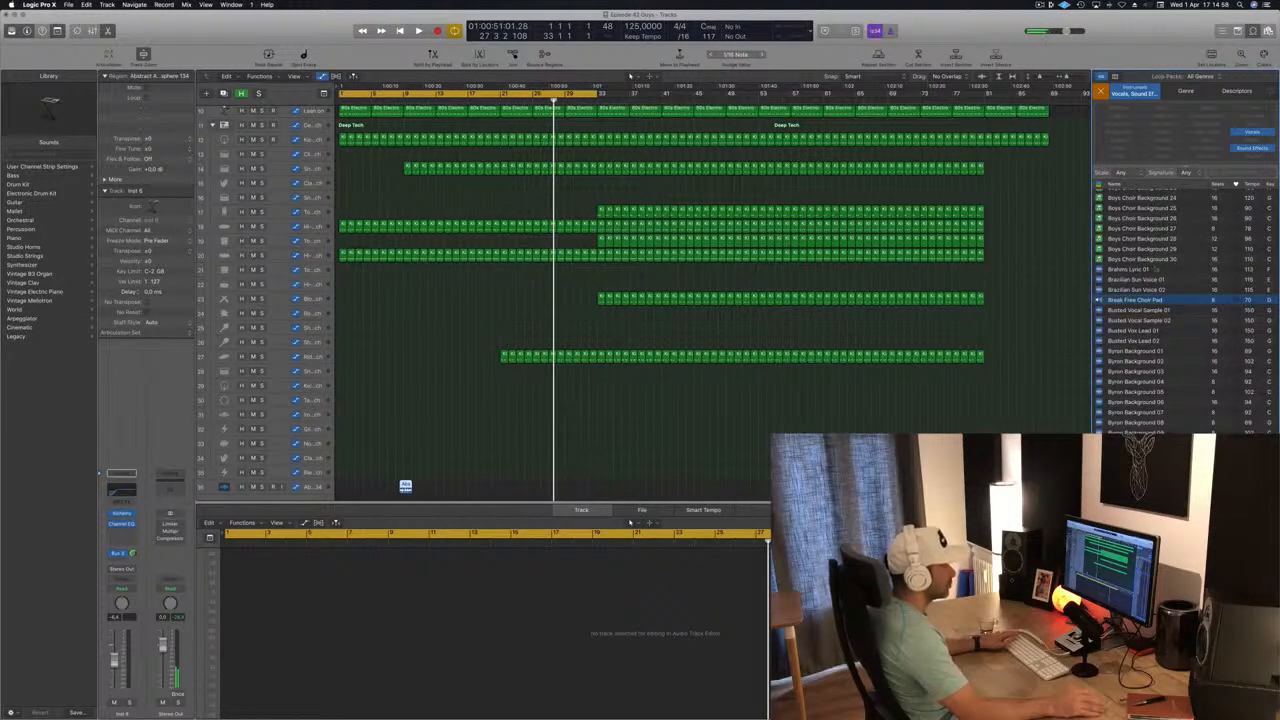
scroll(1123, 272, down, 1)
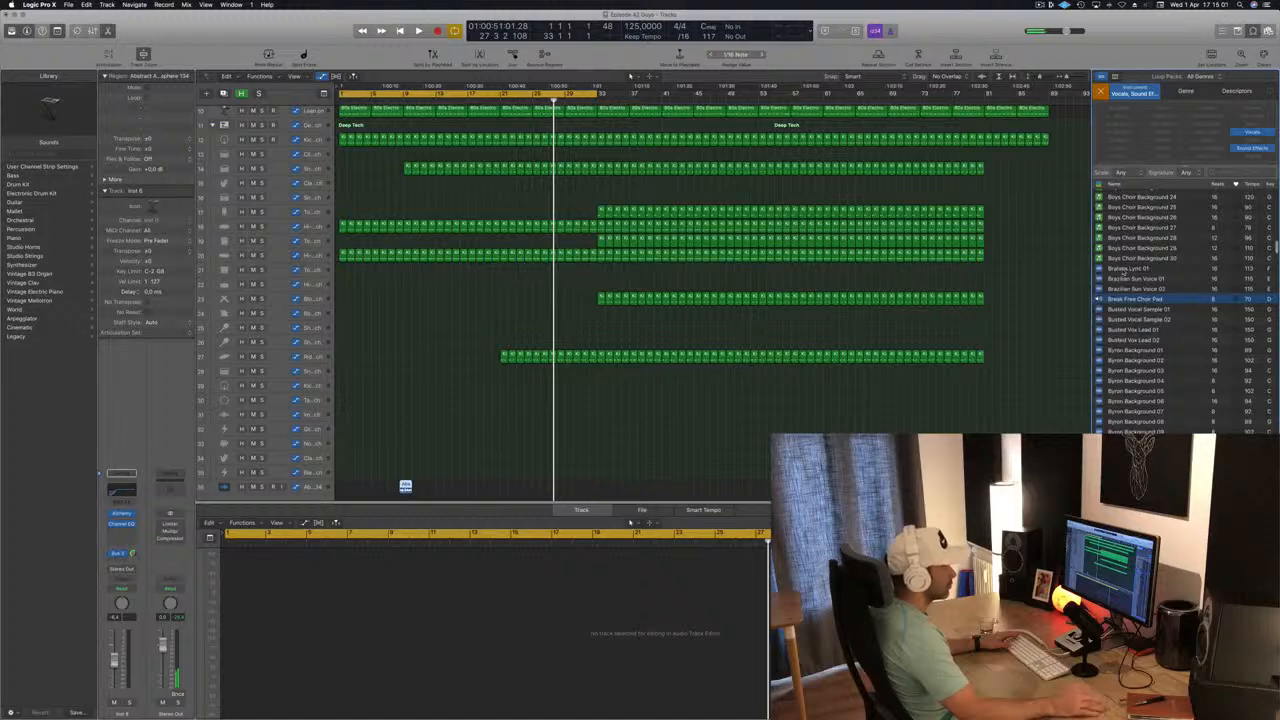
scroll(1132, 270, down, 1)
click(1135, 267)
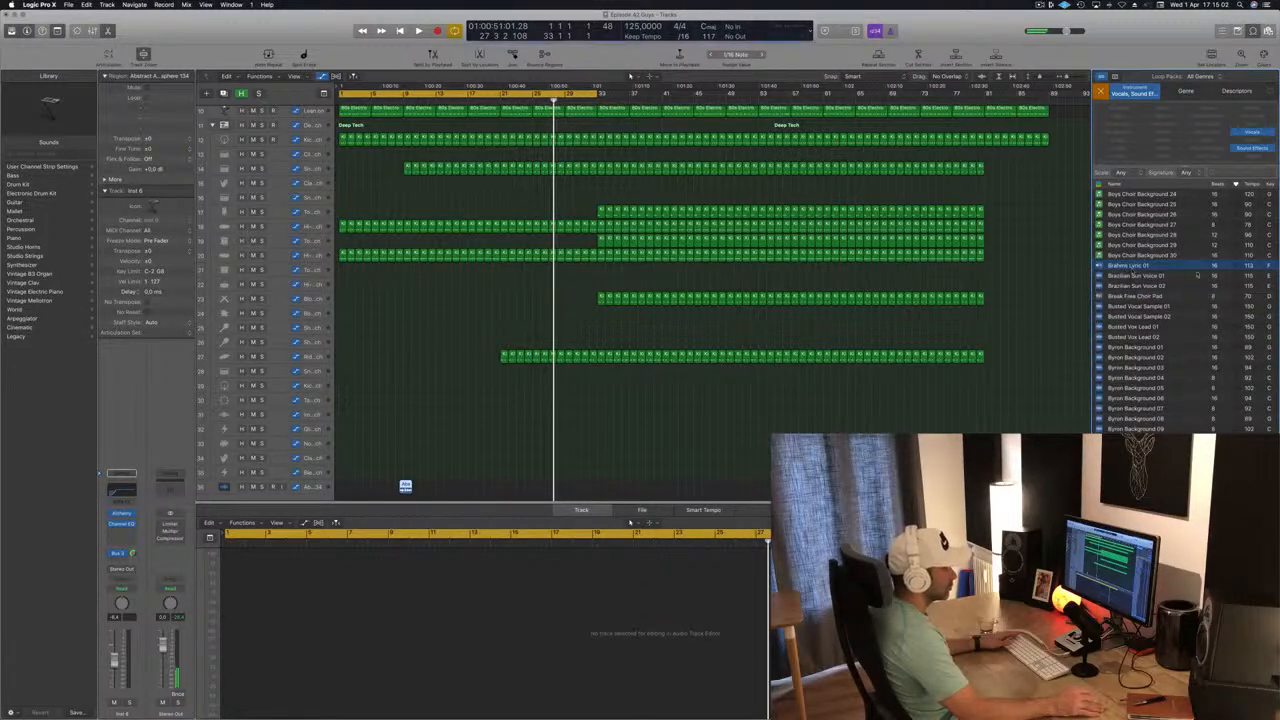
scroll(1136, 278, down, 10)
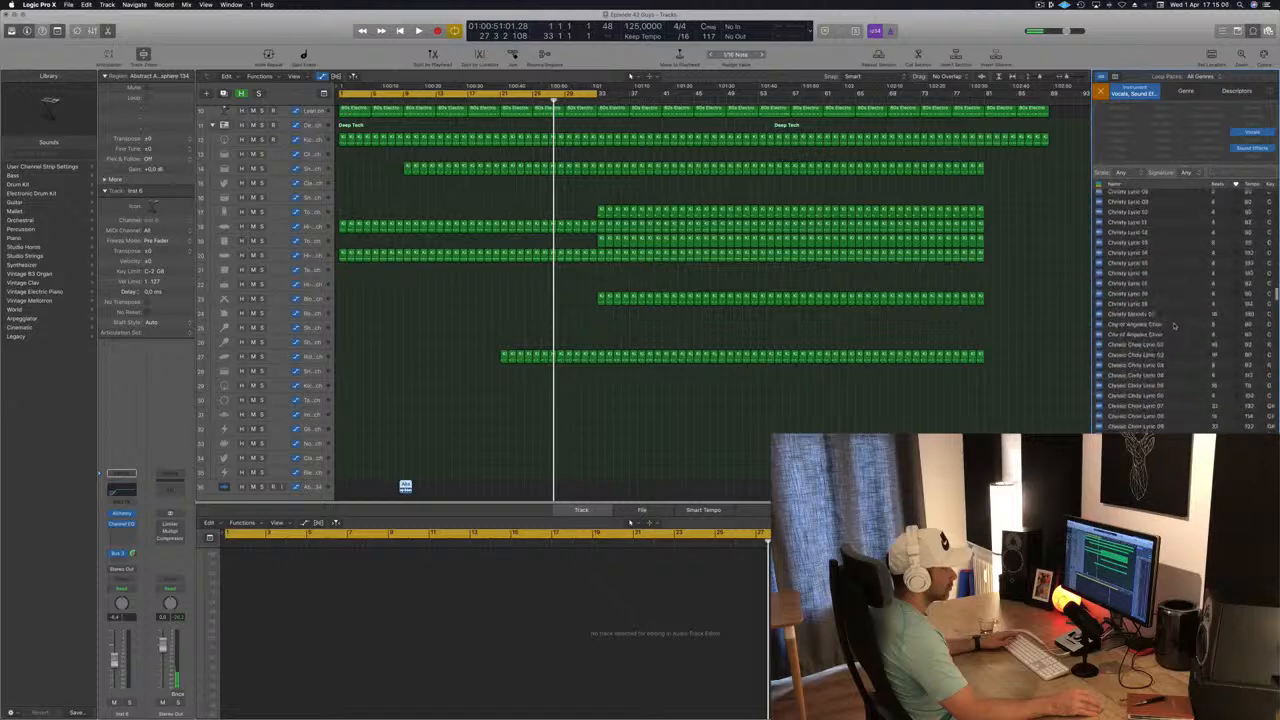
scroll(1180, 310, down, 10)
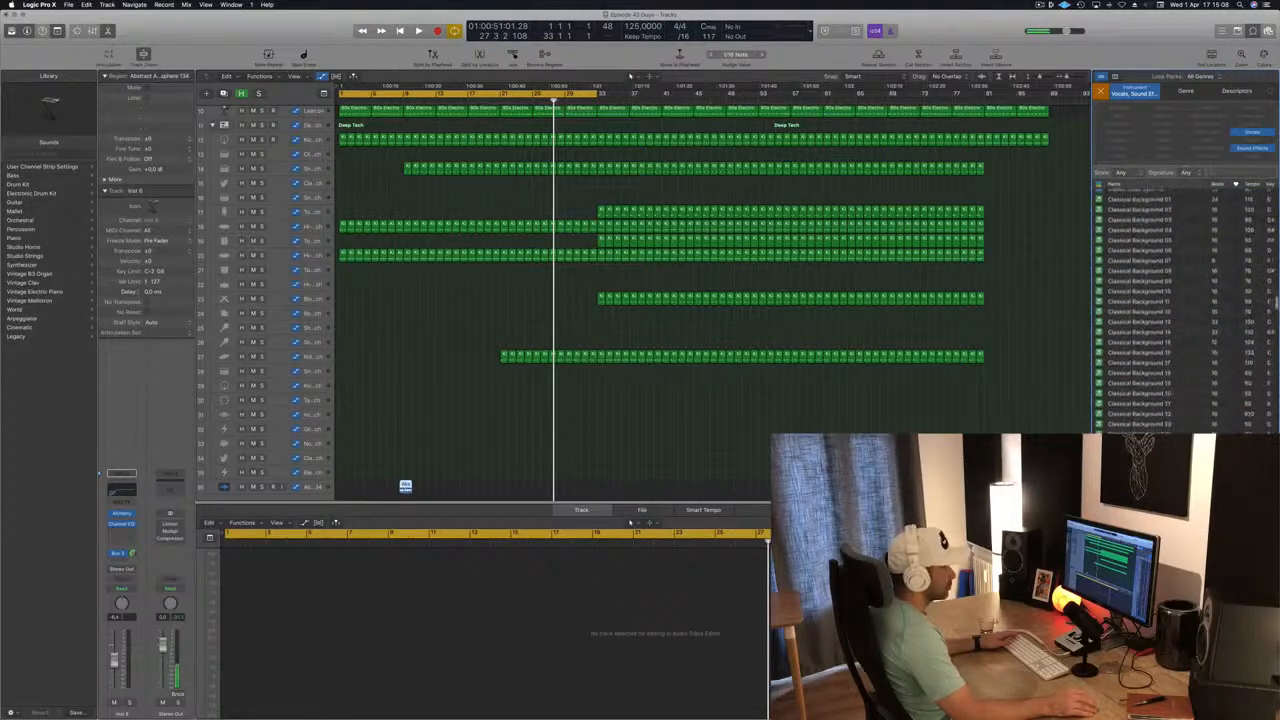
scroll(1180, 310, down, 5)
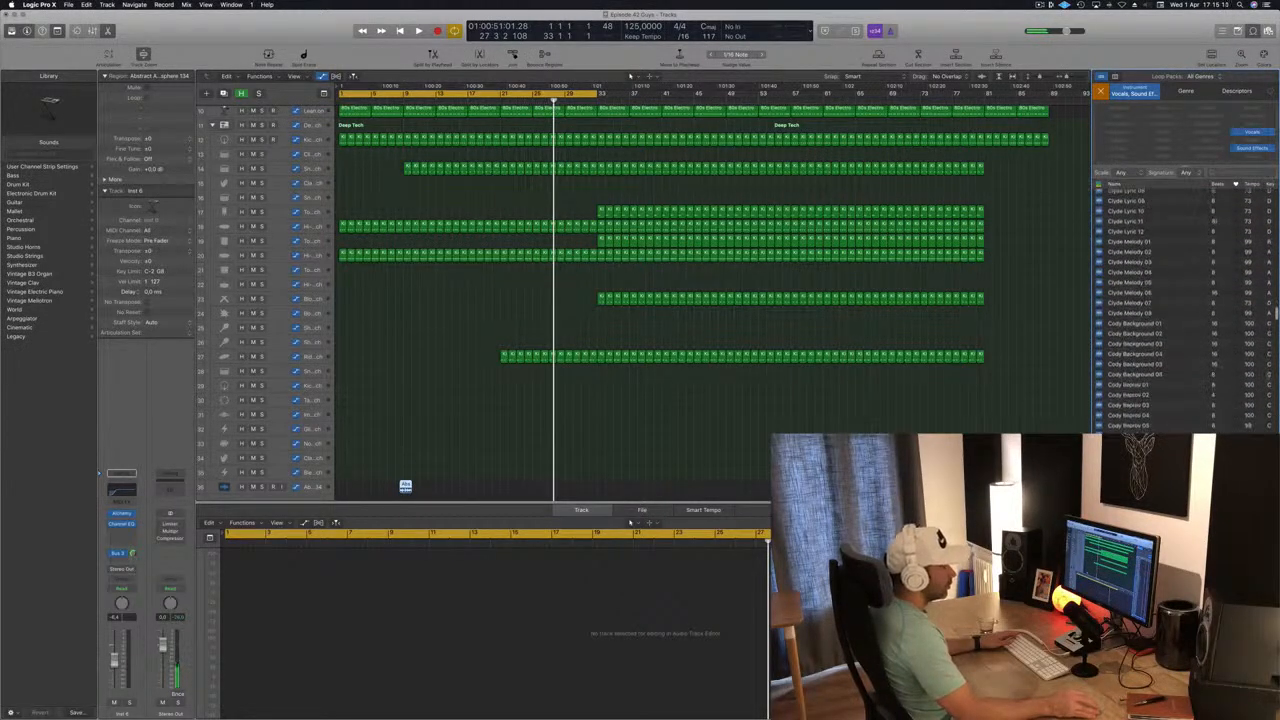
Audition loops near the end of the list, including Vera Melody 08 and Timeless Chop Vox 01 and 02, and clear the instrument filter.
drag(1275, 313, 1275, 640)
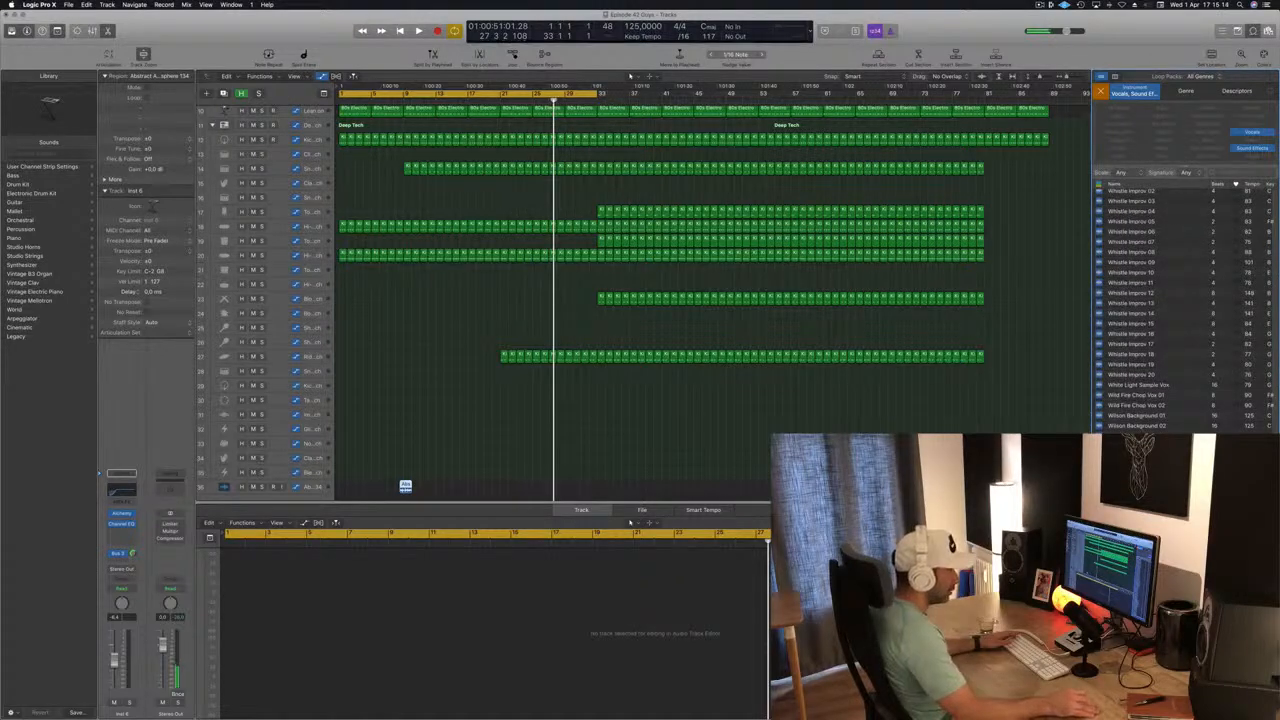
scroll(1180, 310, up, 4)
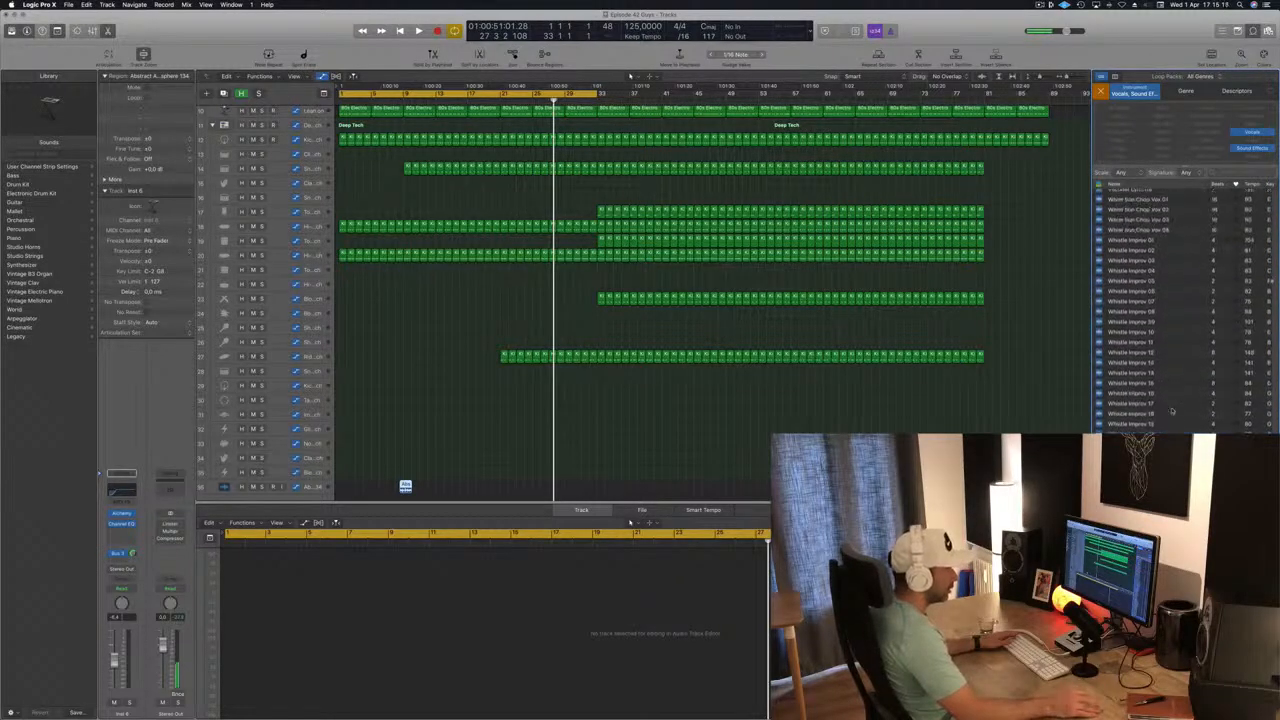
scroll(1178, 408, down, 10)
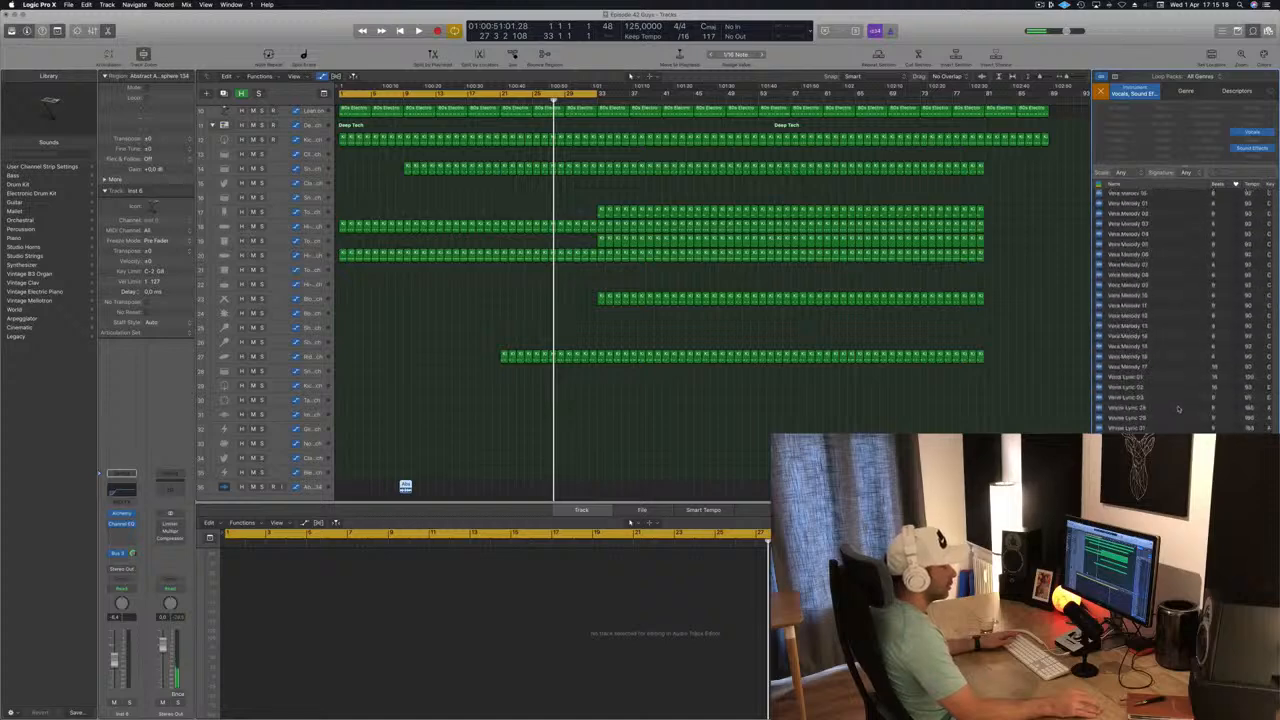
scroll(1111, 331, up, 10)
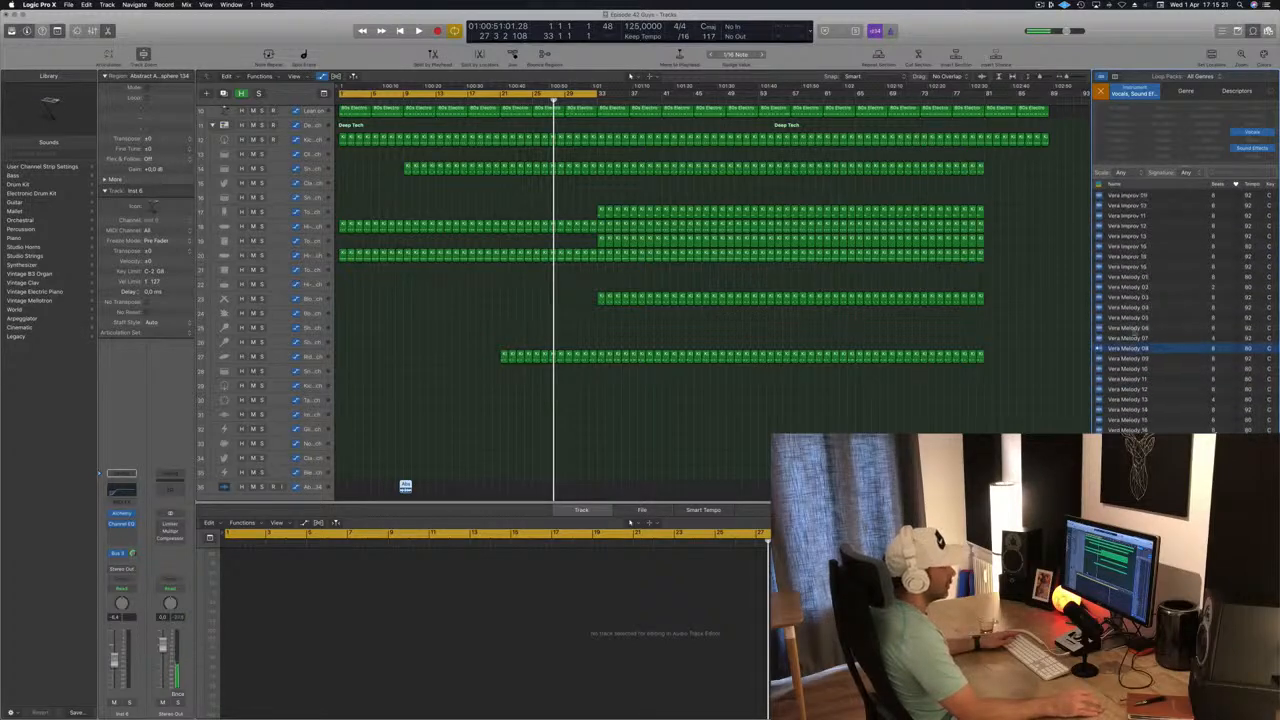
scroll(1134, 282, up, 8)
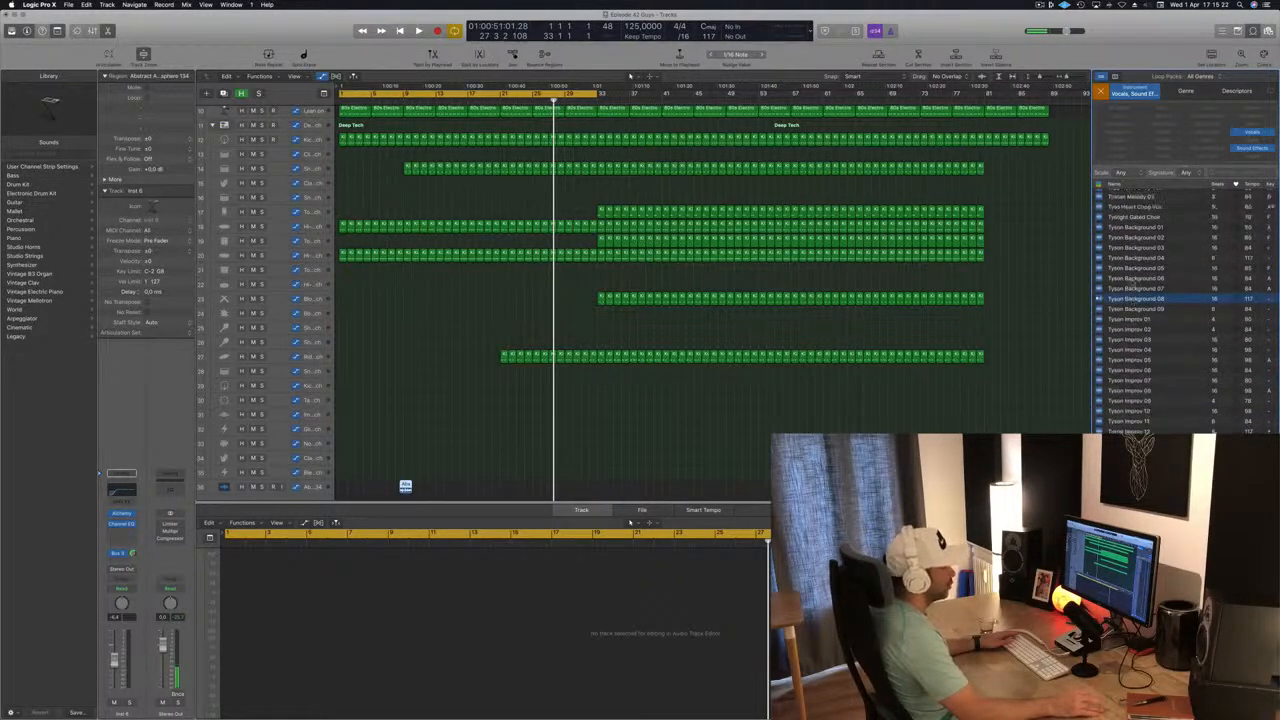
scroll(1156, 295, up, 10)
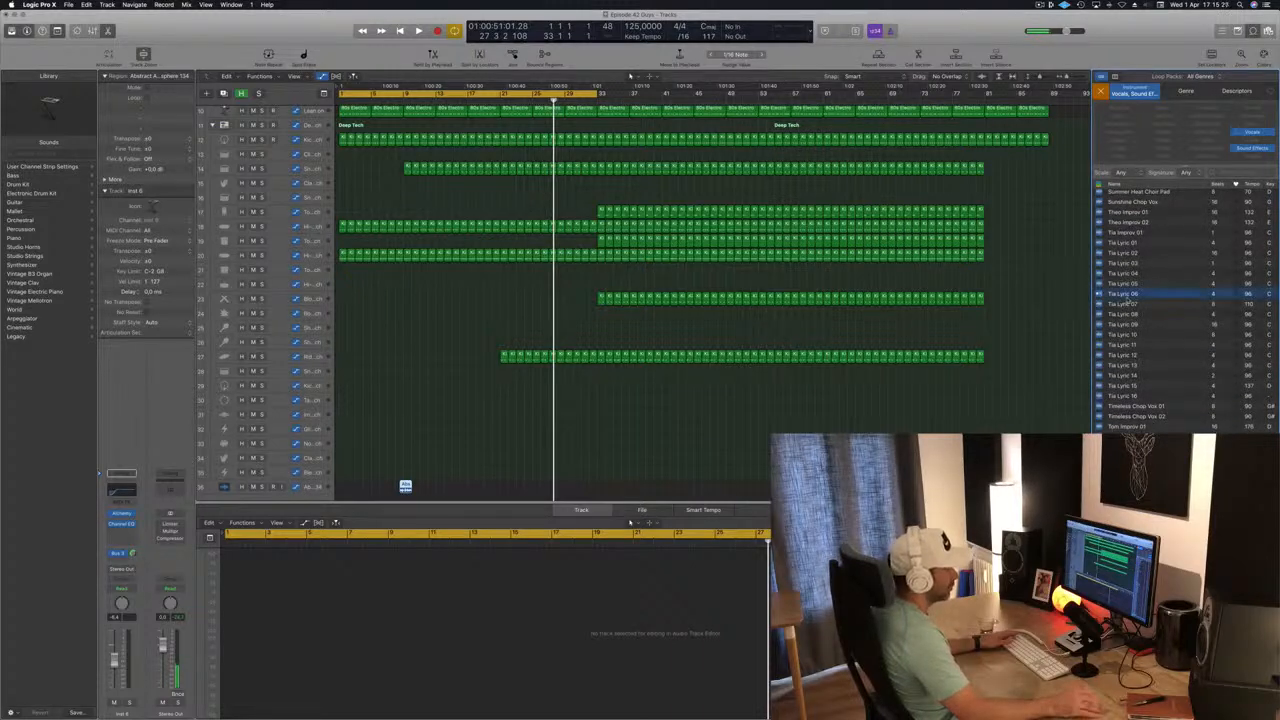
click(1151, 409)
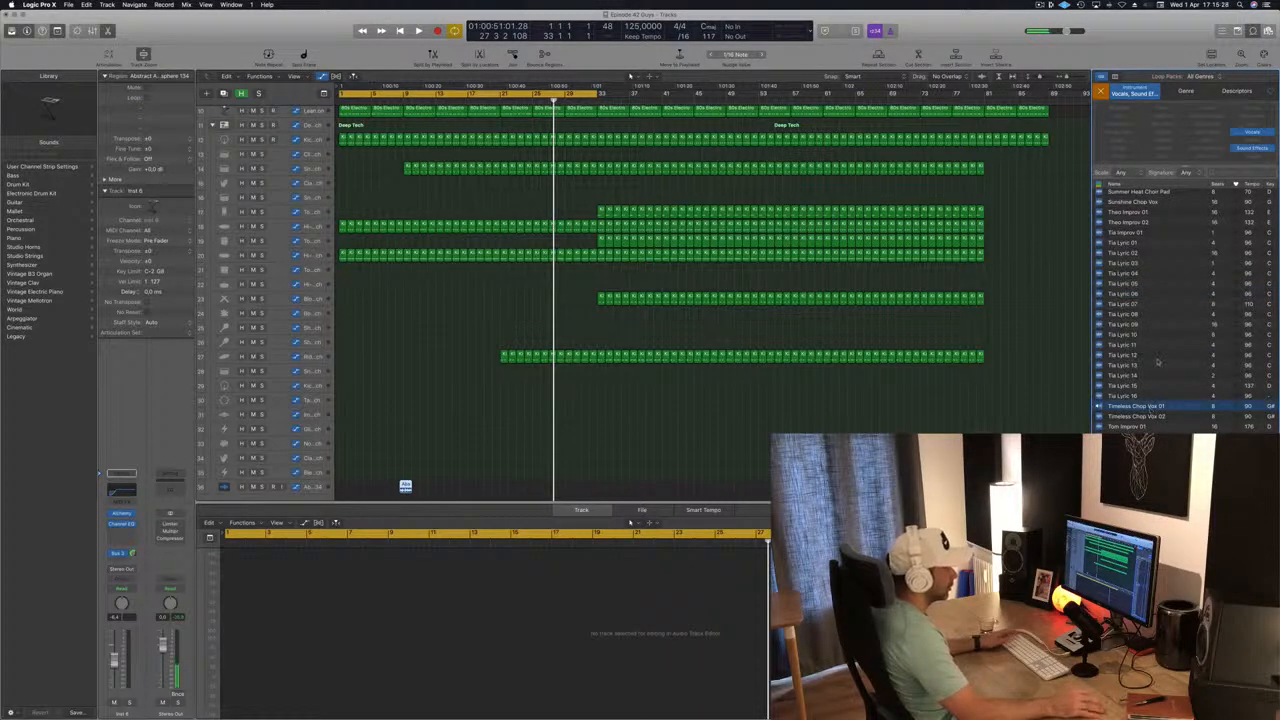
click(1136, 417)
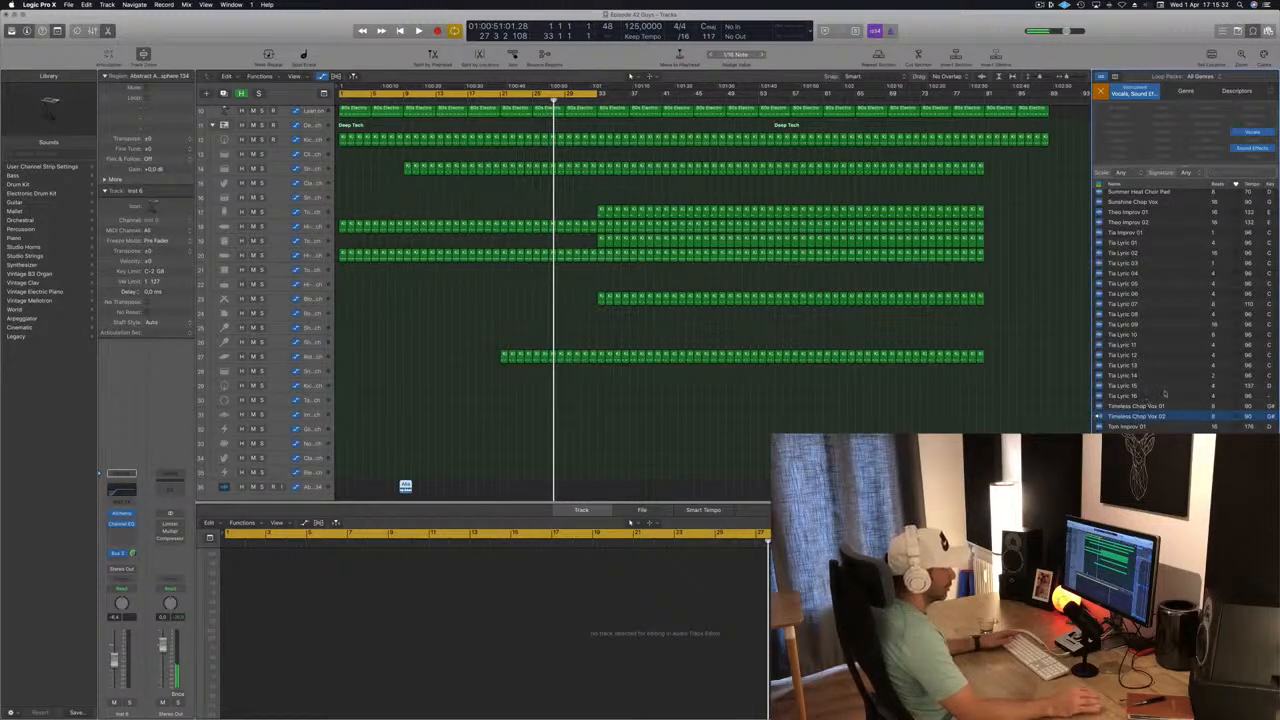
scroll(1168, 392, up, 6)
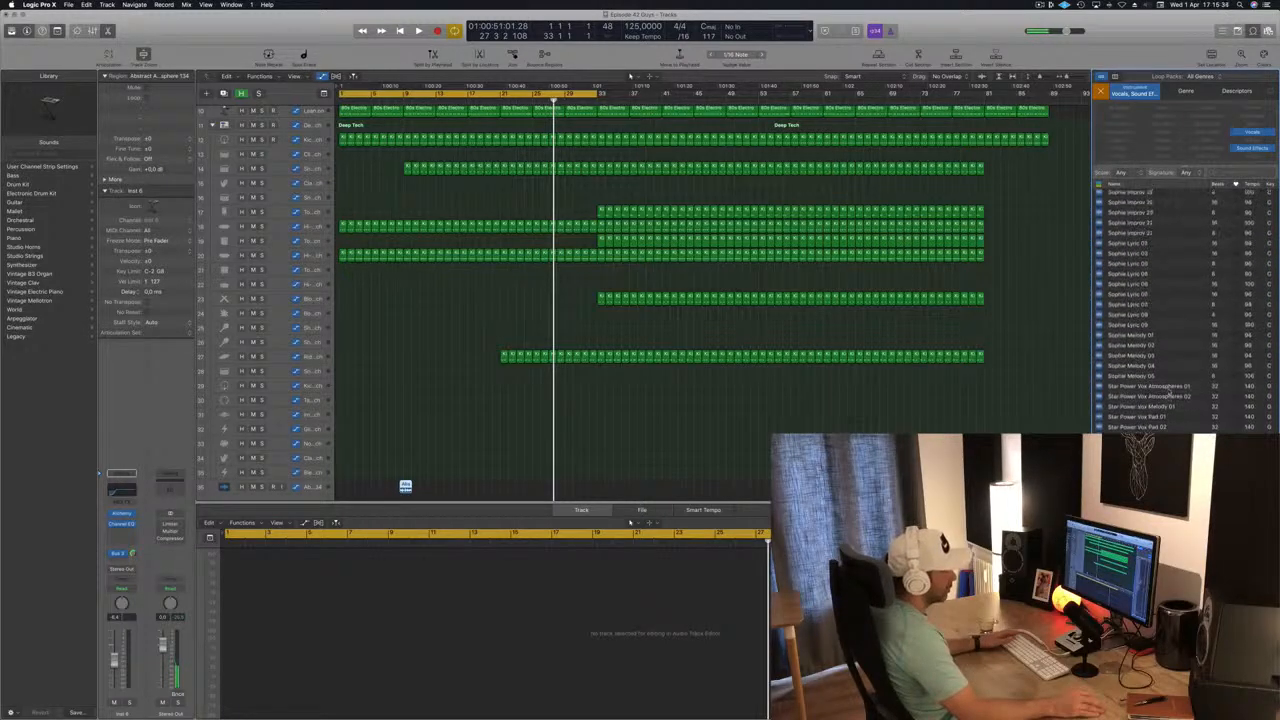
scroll(1168, 310, up, 8)
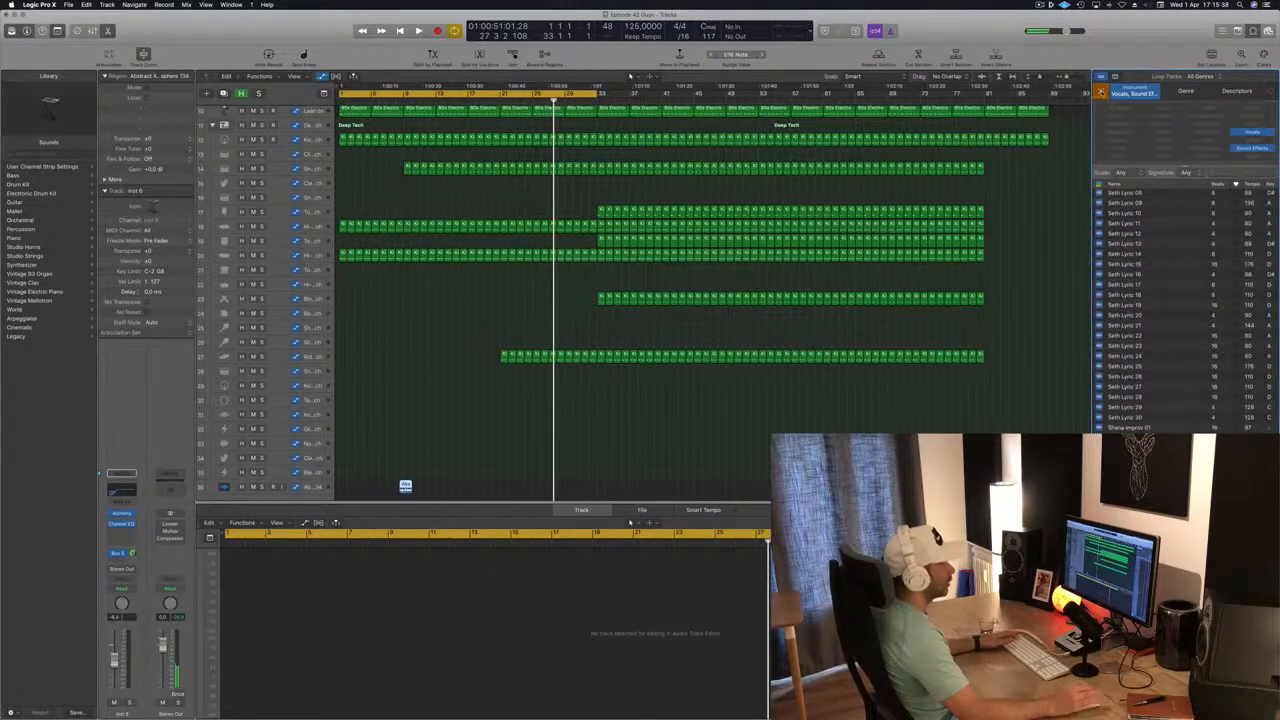
click(1101, 91)
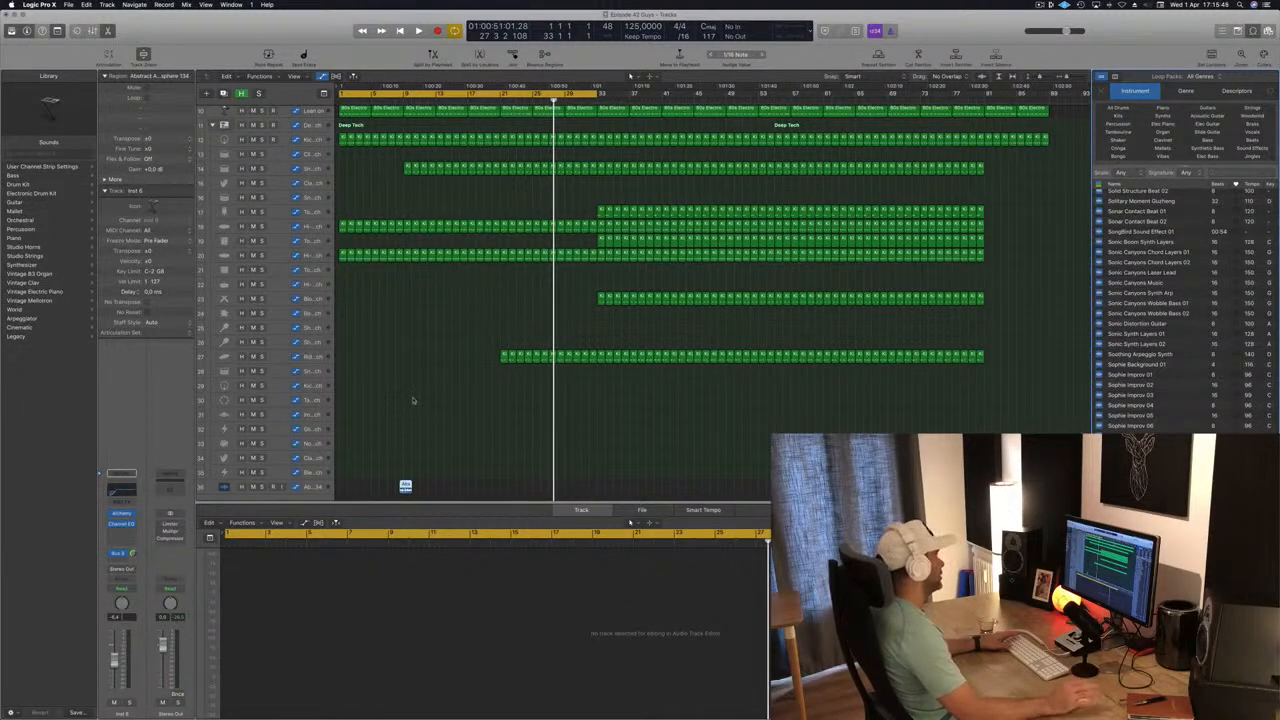
Select the Abstract Atmosphere 134 region, play the song from the start, and move its track to the top of the track list.
drag(405, 486, 405, 488)
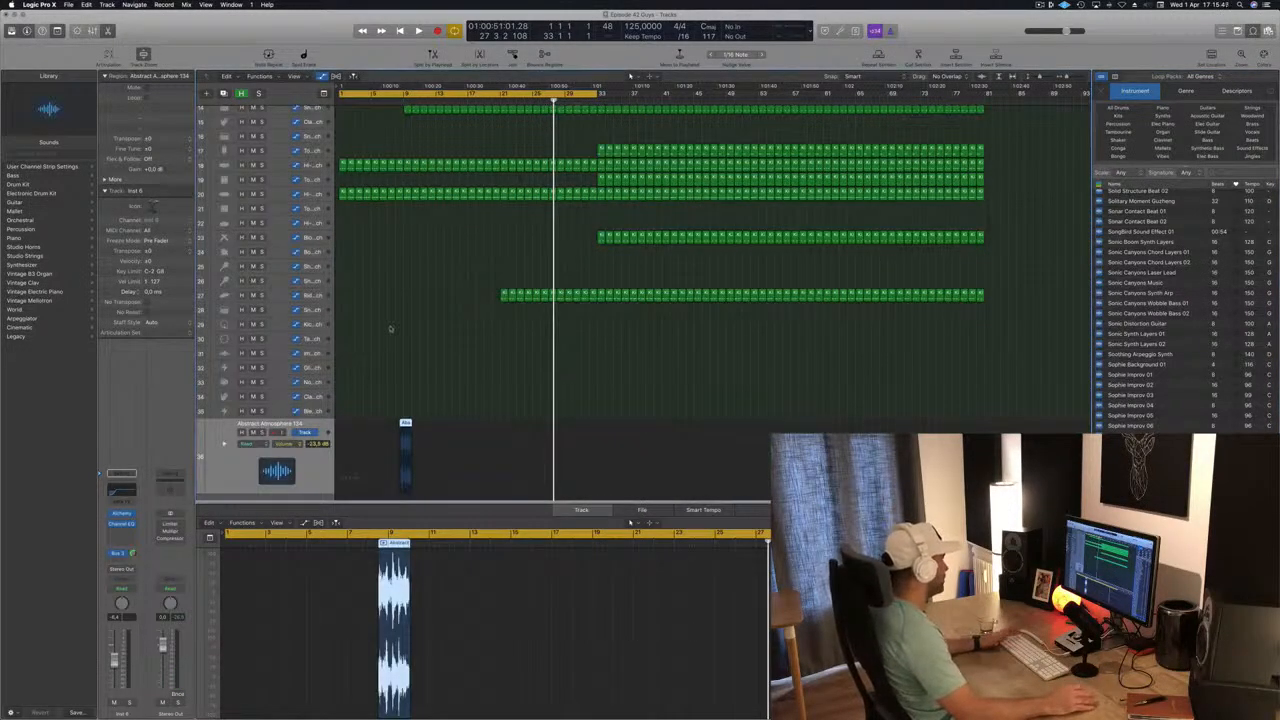
key(Return)
key(space)
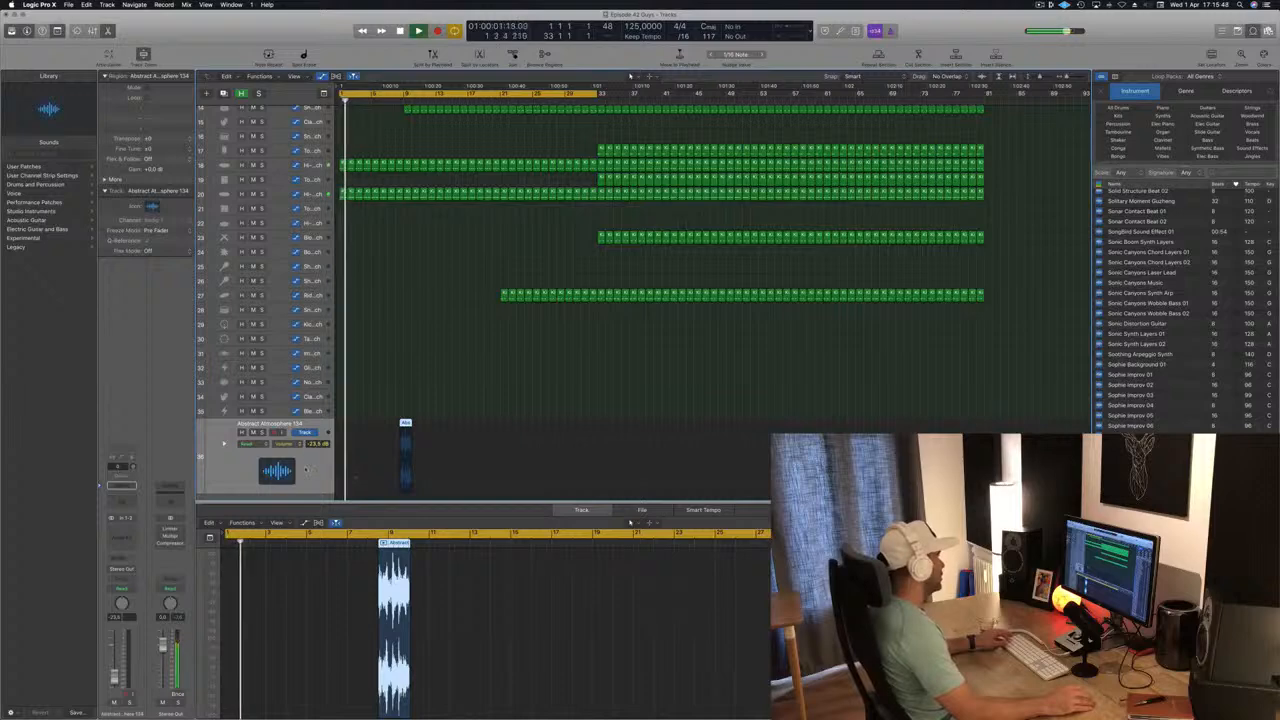
scroll(355, 478, up, 8)
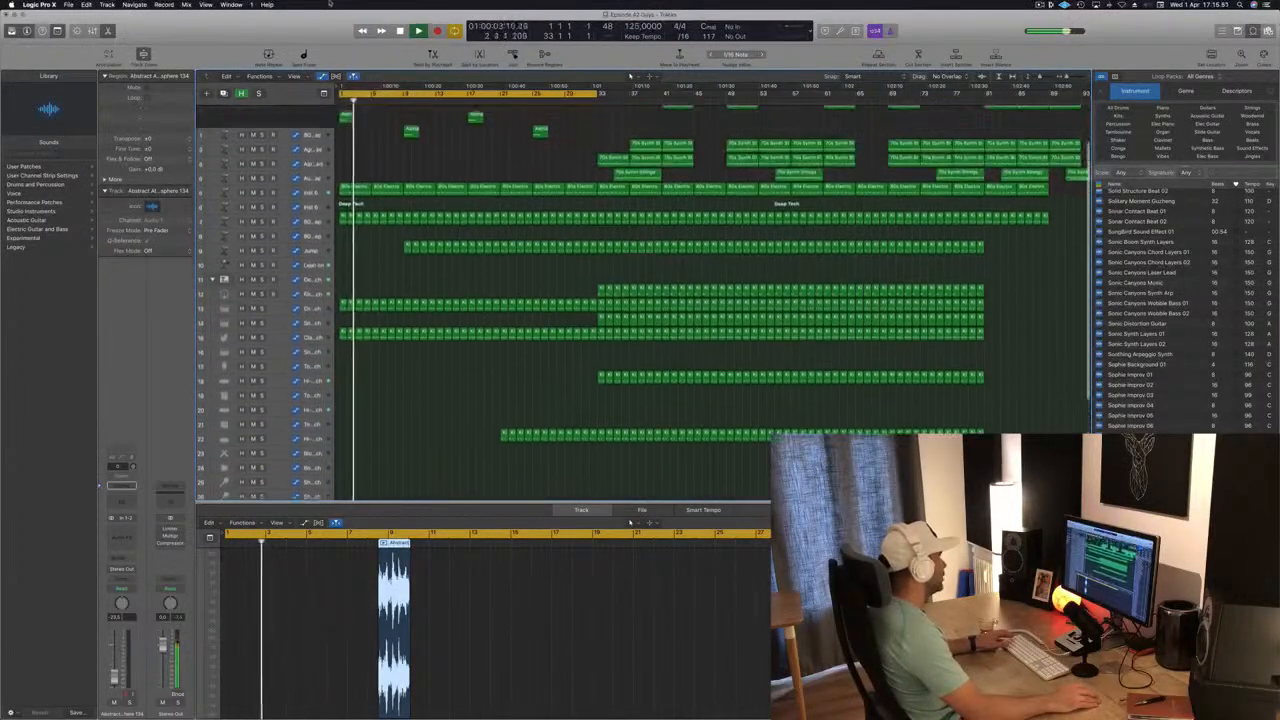
drag(330, 3, 325, 112)
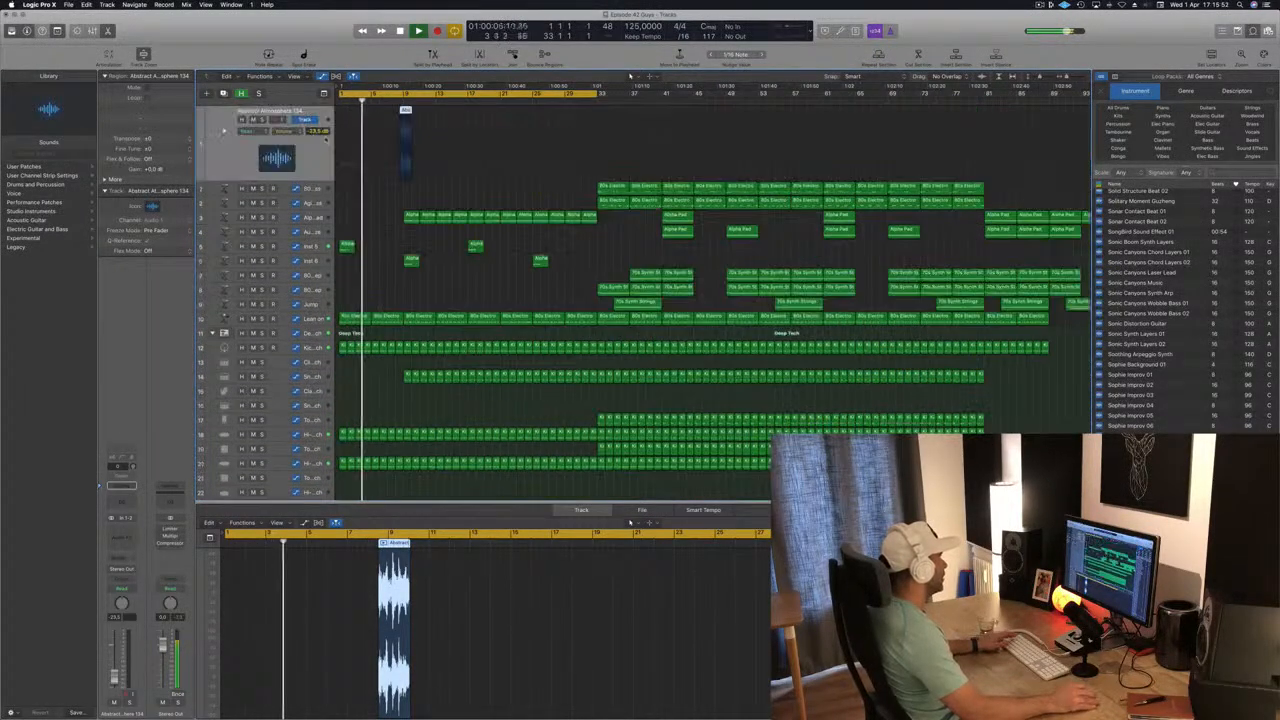
Restart playback from the beginning and move the Abstract Atmosphere 134 region so it starts just before bar 21.
key(Return)
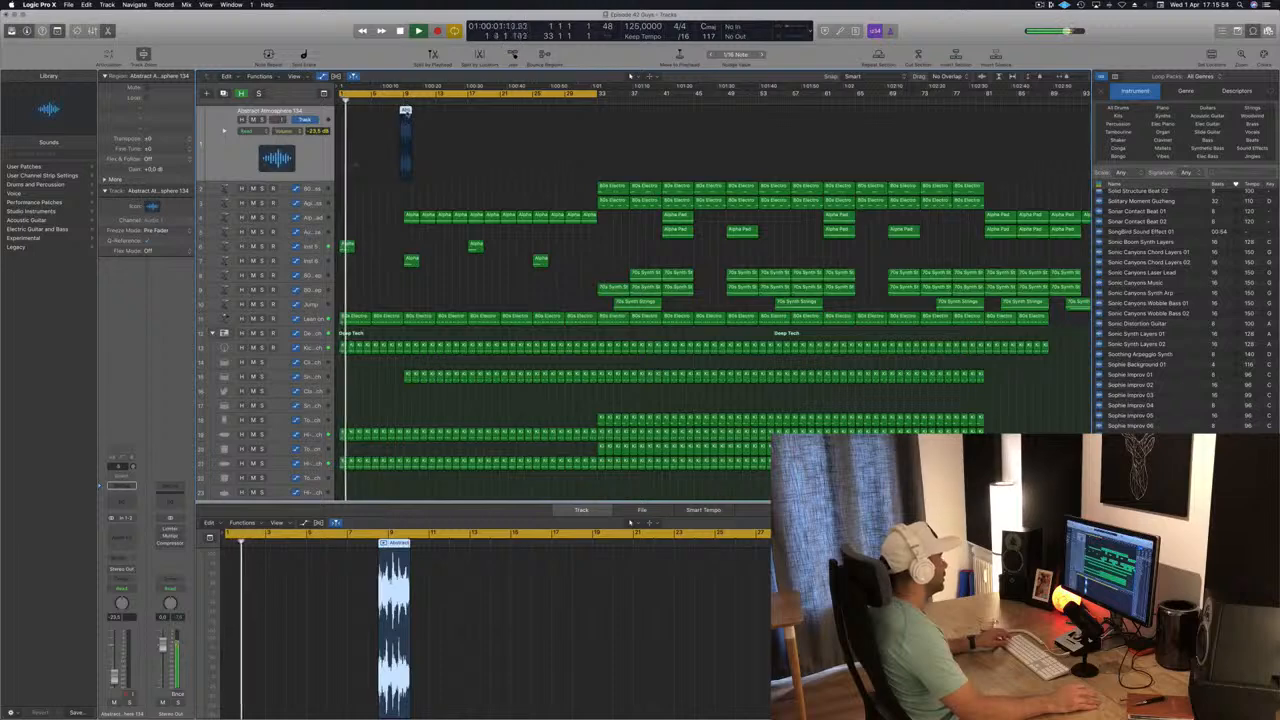
drag(405, 112, 502, 112)
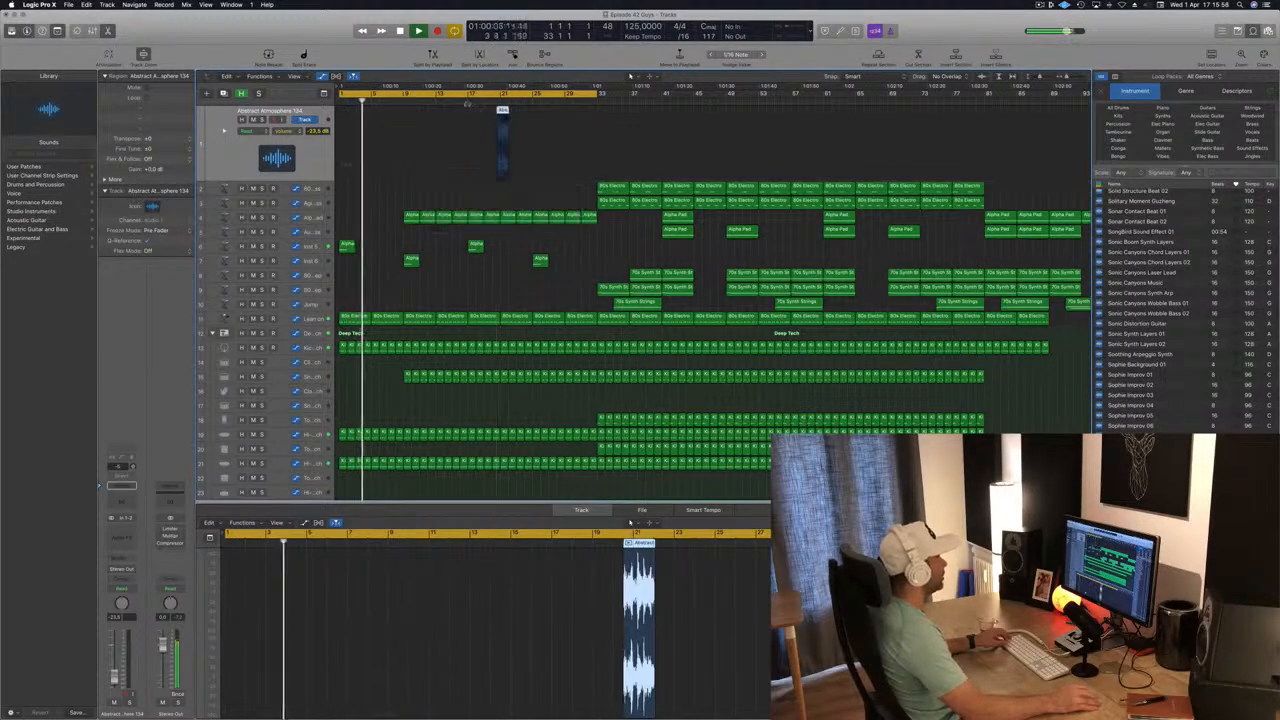
key(super+Left)
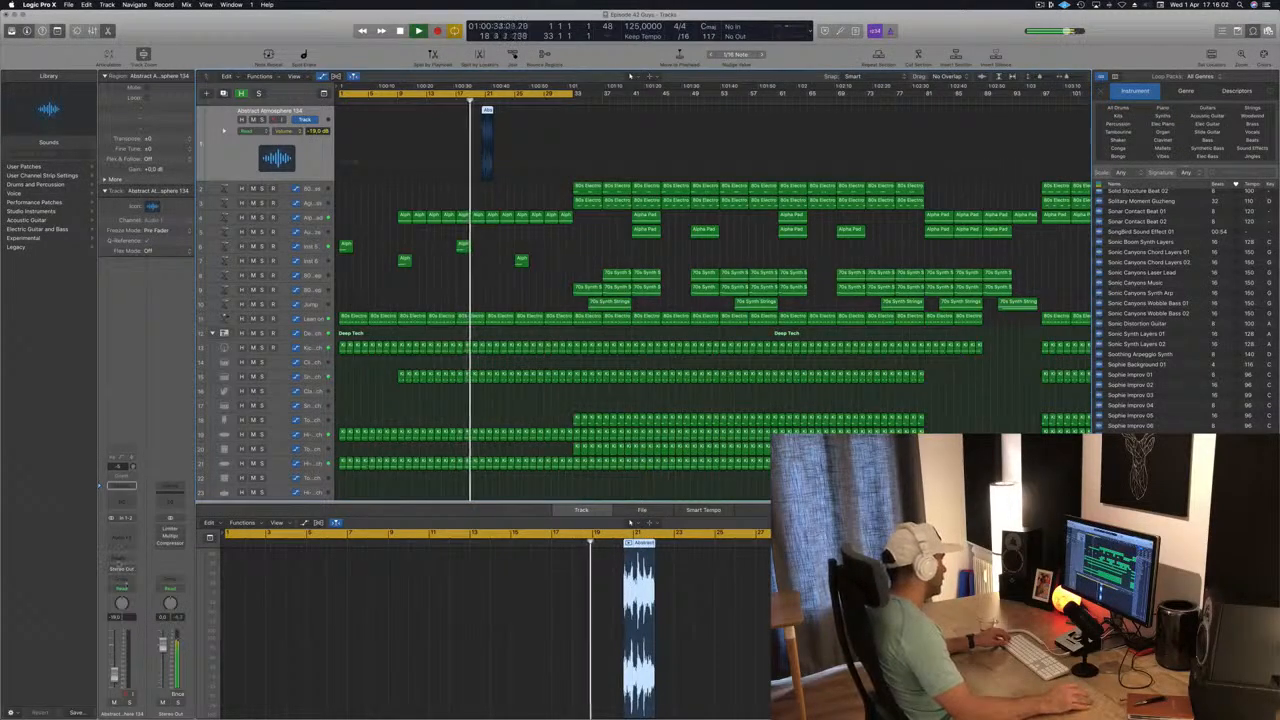
Set the Abstract Atmosphere 134 track's volume to -19.0 dB and add a send to Bus 3.
click(121, 558)
mouse_move(140, 574)
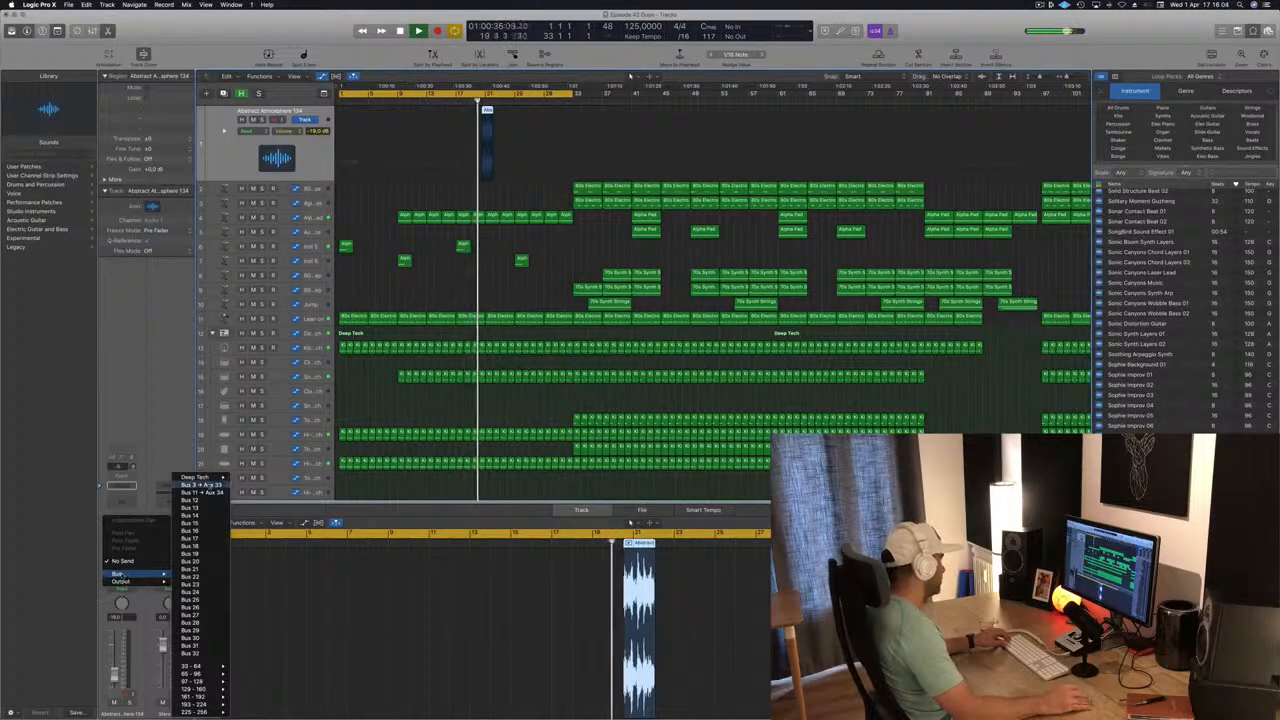
click(200, 485)
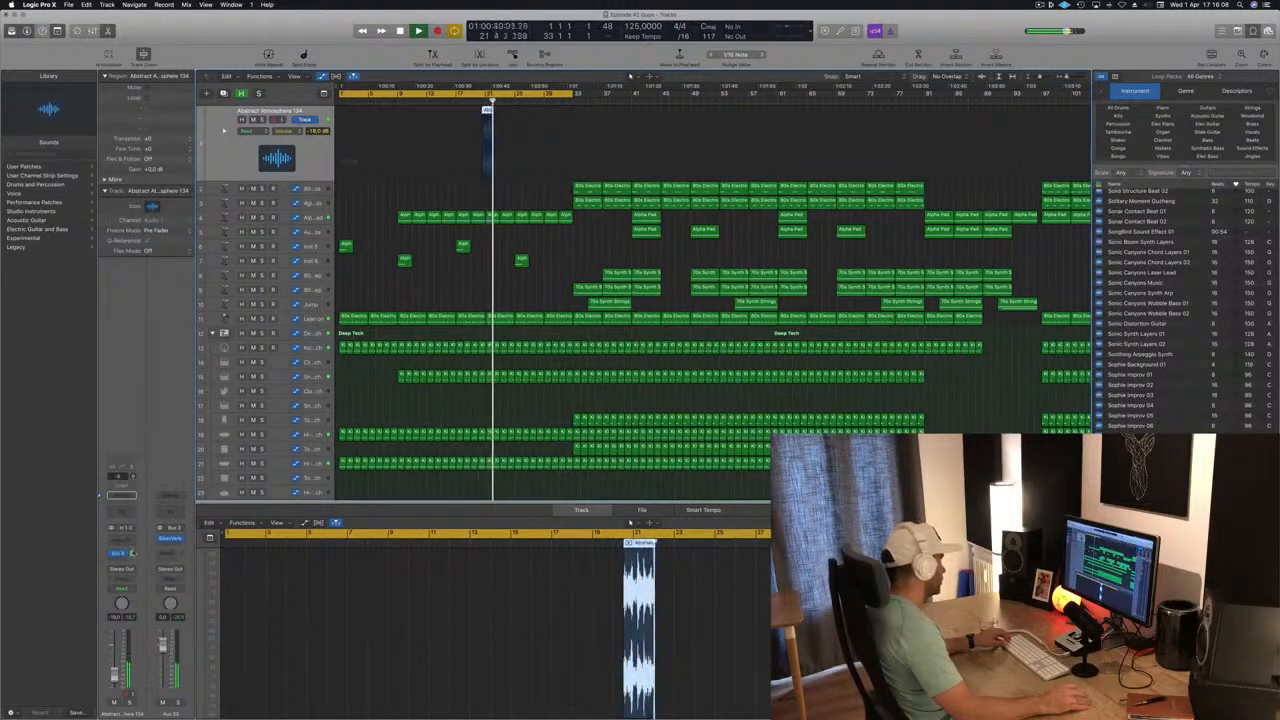
key(super+Right)
key(super+Right)
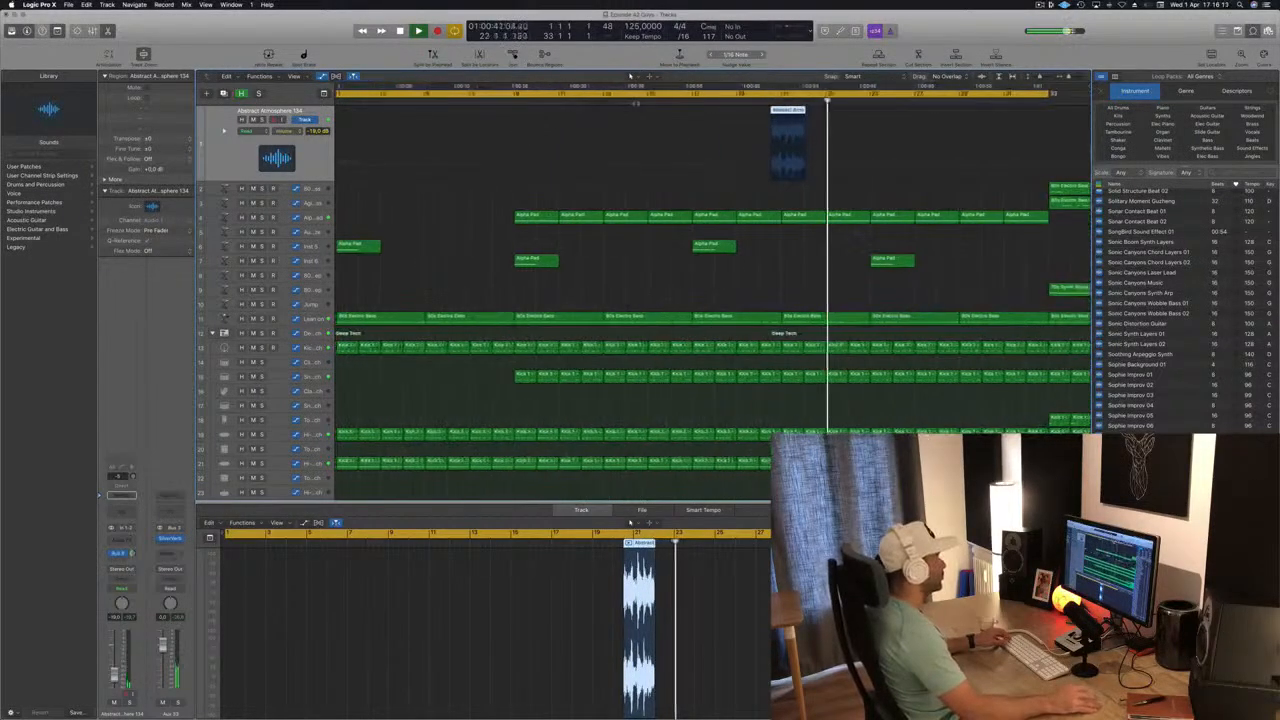
Move the Abstract Atmosphere 134 region to start at bar 20 and set its track's volume to -22.5 dB.
key(super+Right)
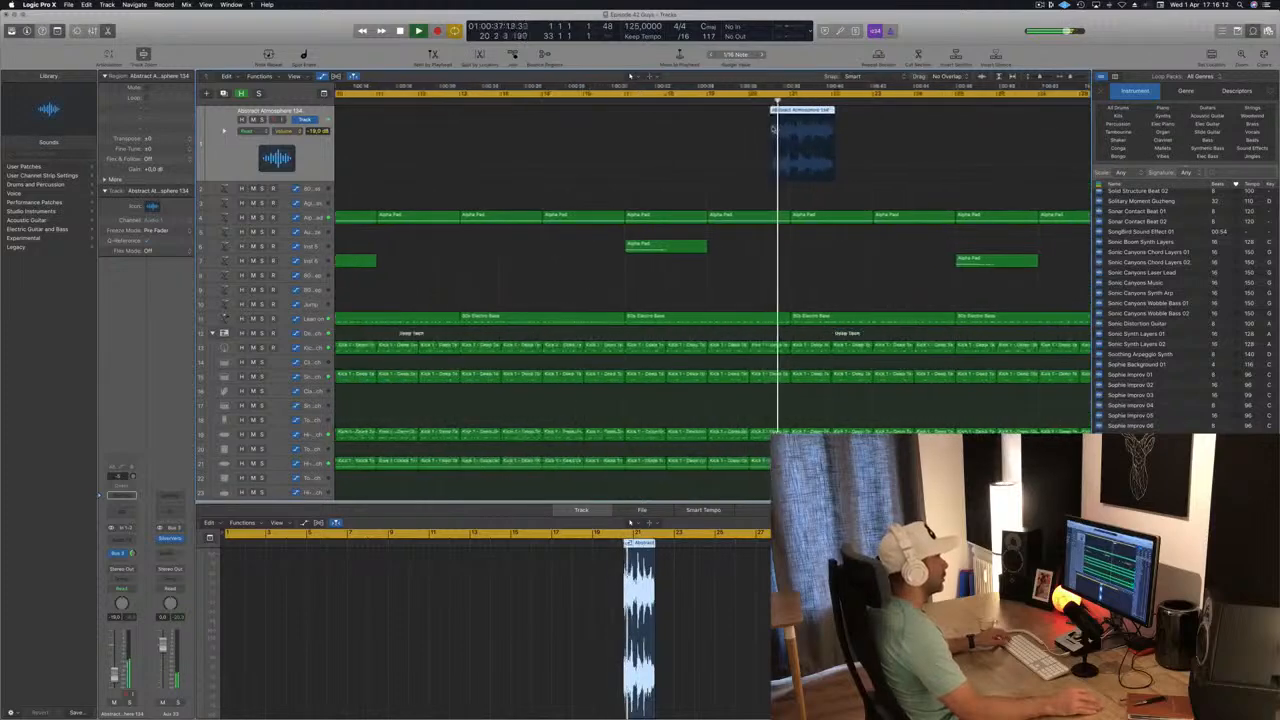
key(super+Left)
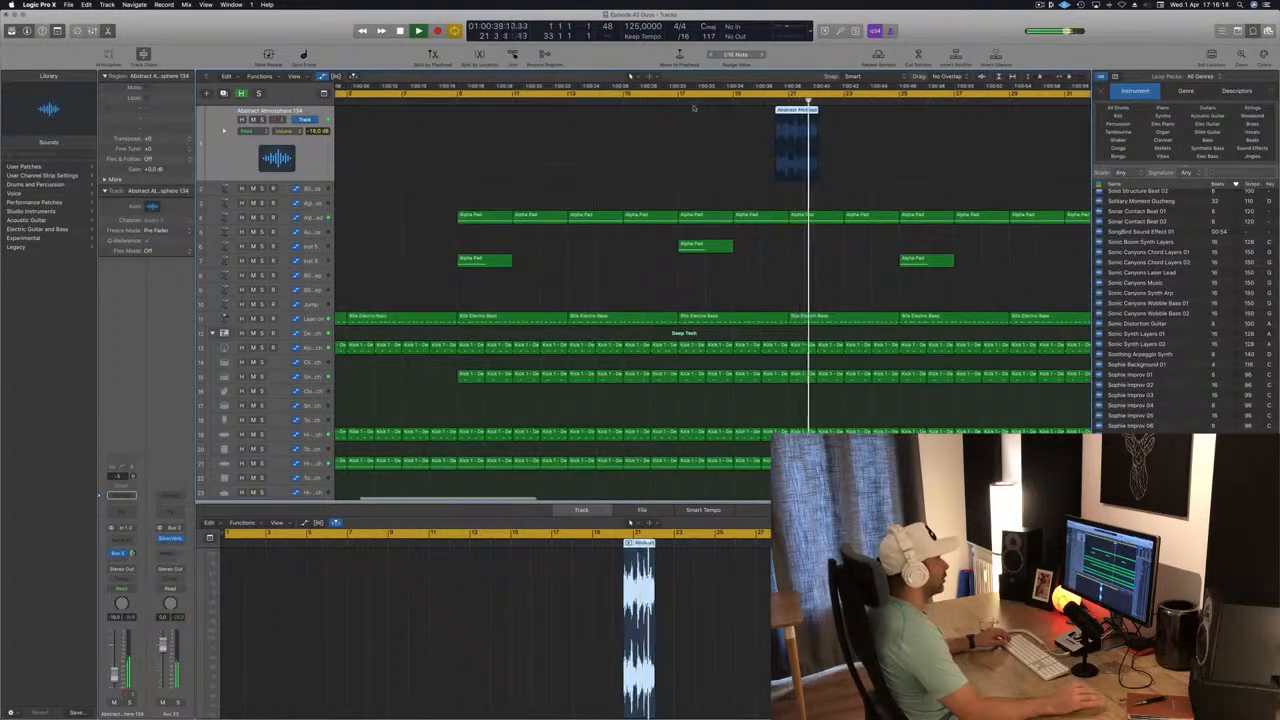
key(super+Left)
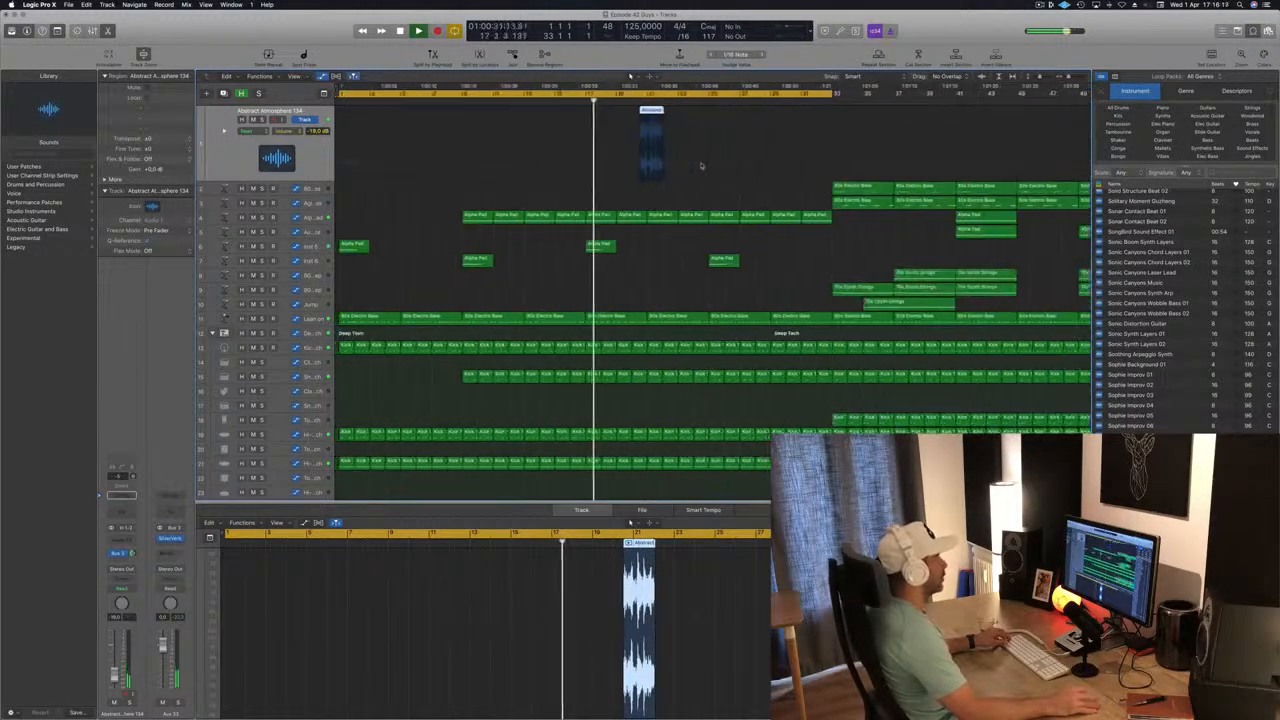
key(super+Right)
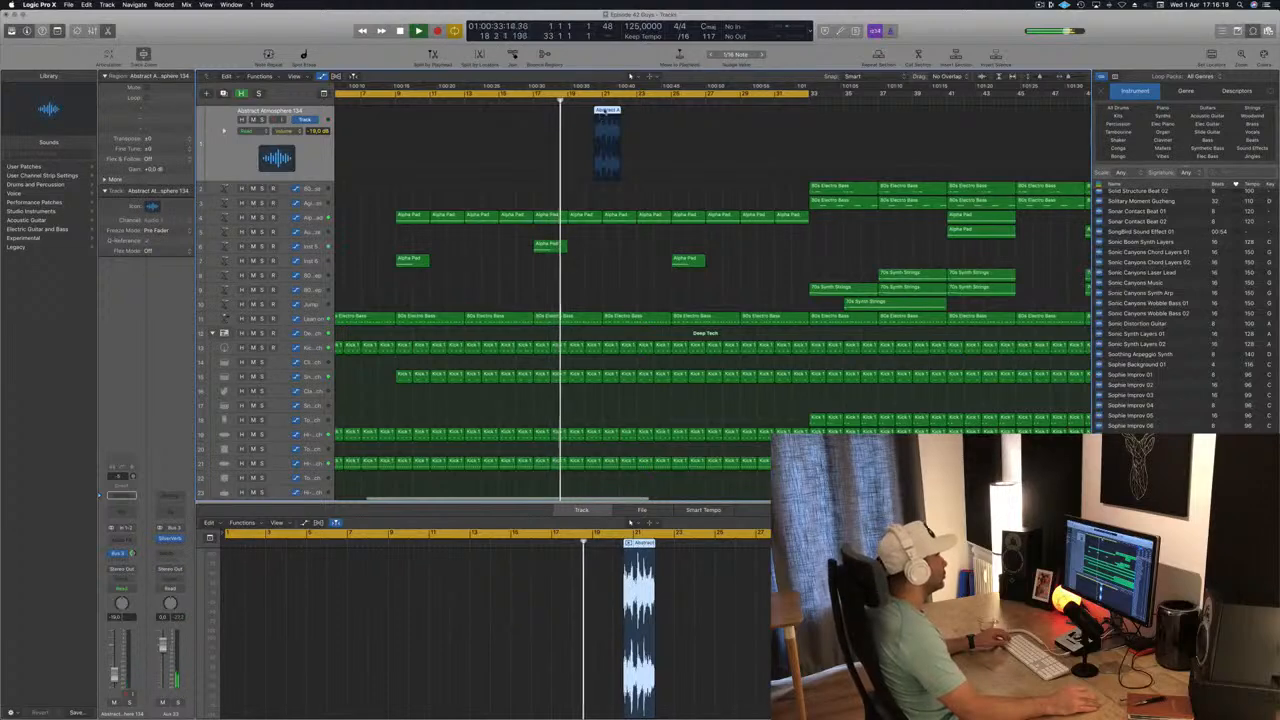
drag(607, 140, 597, 140)
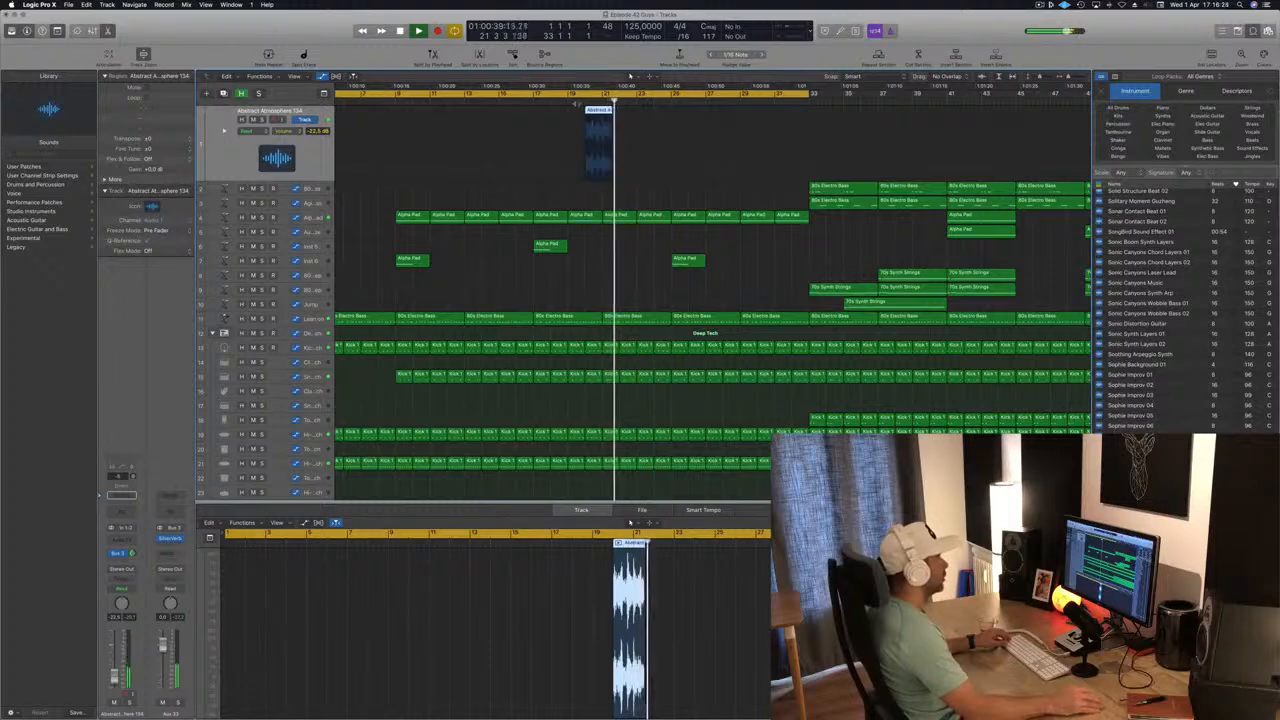
key(super+Right)
key(super+Right)
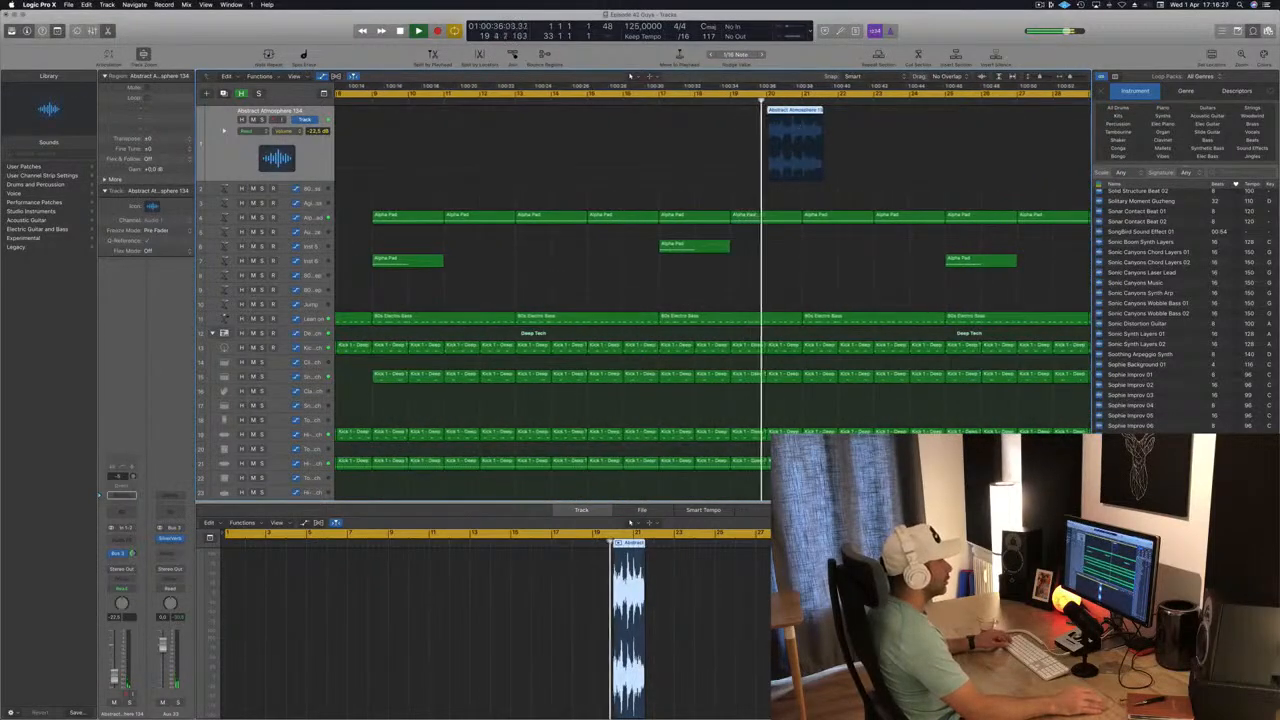
Split the Abstract Atmosphere region, move its second part to bar 24, and play from just before bar 20.
super+double_click(784, 111)
drag(798, 112, 924, 116)
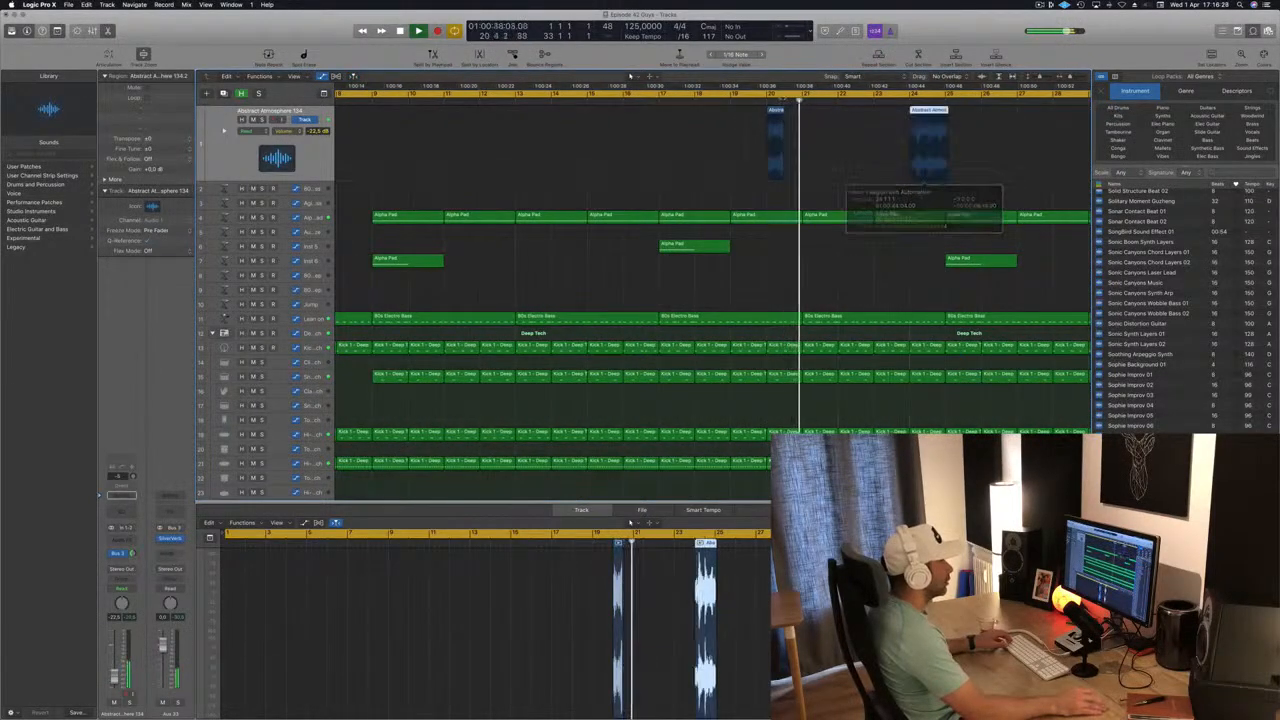
click(764, 99)
key(super+Right)
key(super+Right)
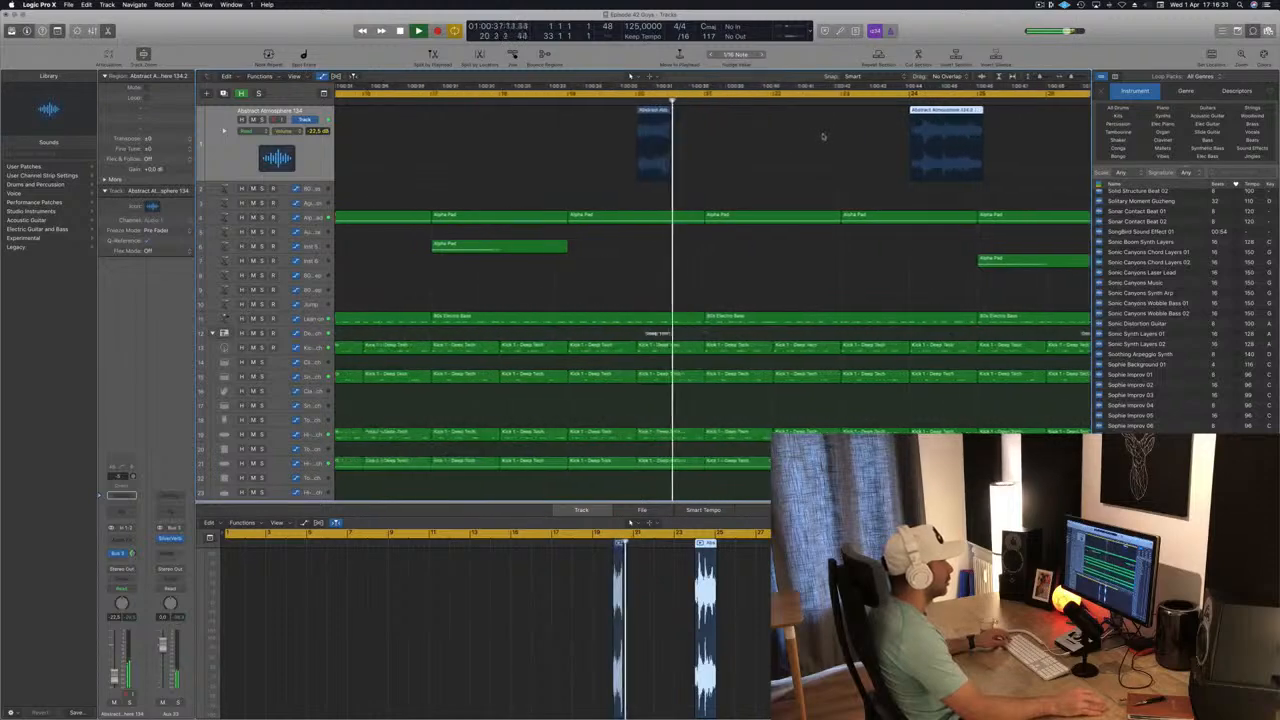
Trim the end of the first Abstract Atmosphere part slightly shorter and replay the passage from just before it.
key(super+Left)
click(665, 102)
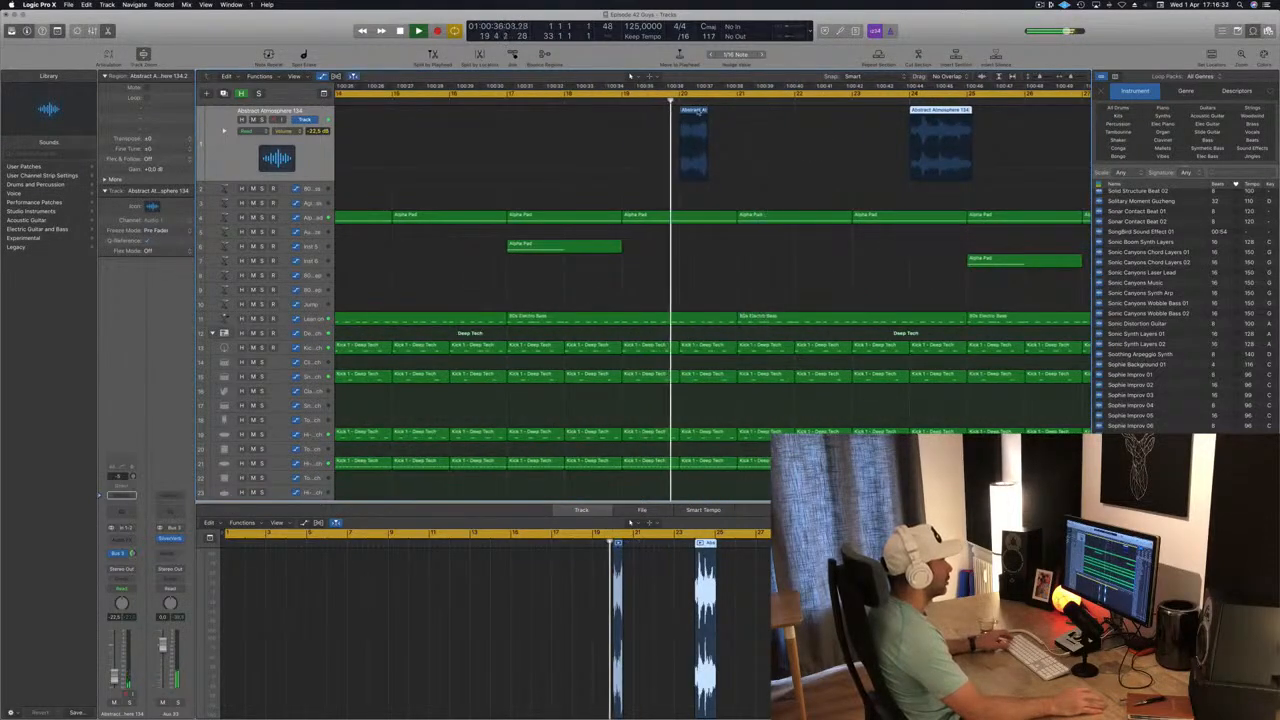
drag(708, 114, 701, 114)
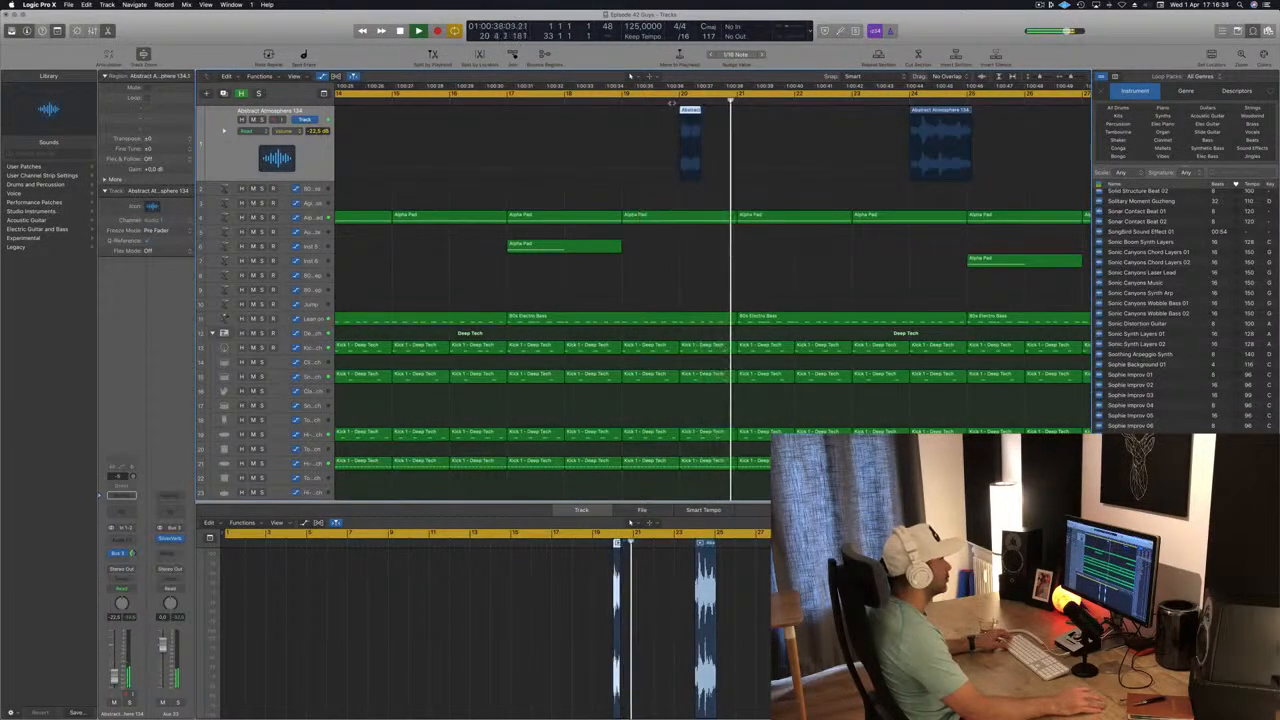
key(super+Left)
key(super+Left)
scroll(729, 174, down, 6)
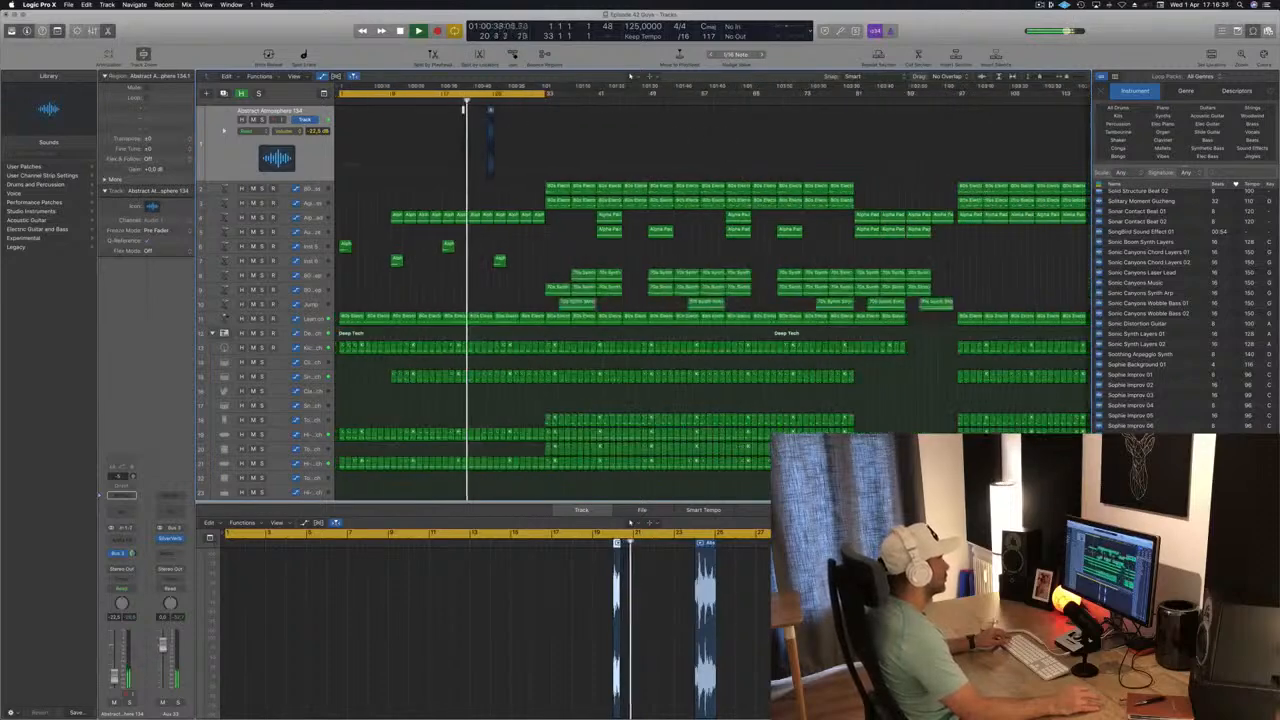
scroll(768, 124, up, 6)
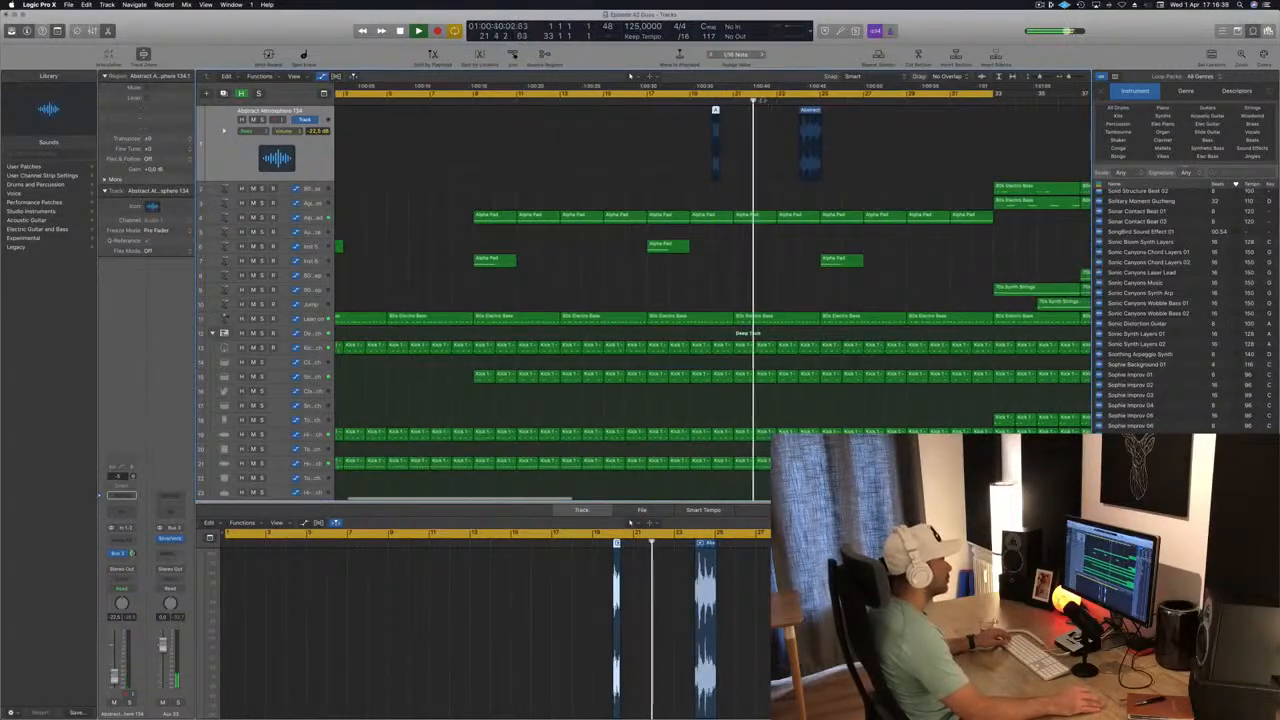
click(705, 102)
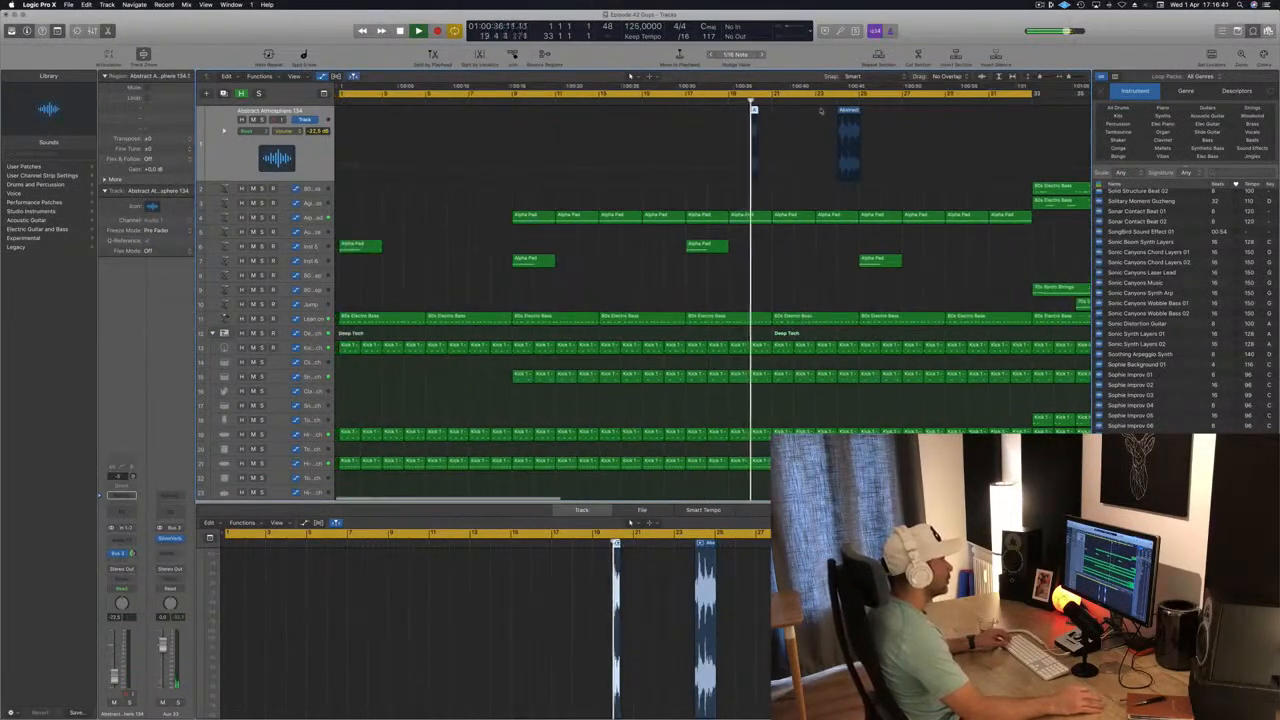
Move the second Abstract Atmosphere part to bar 22 and play the passage from before bar 20.
scroll(846, 113, up, 4)
drag(942, 113, 850, 112)
click(725, 98)
key(super+Left)
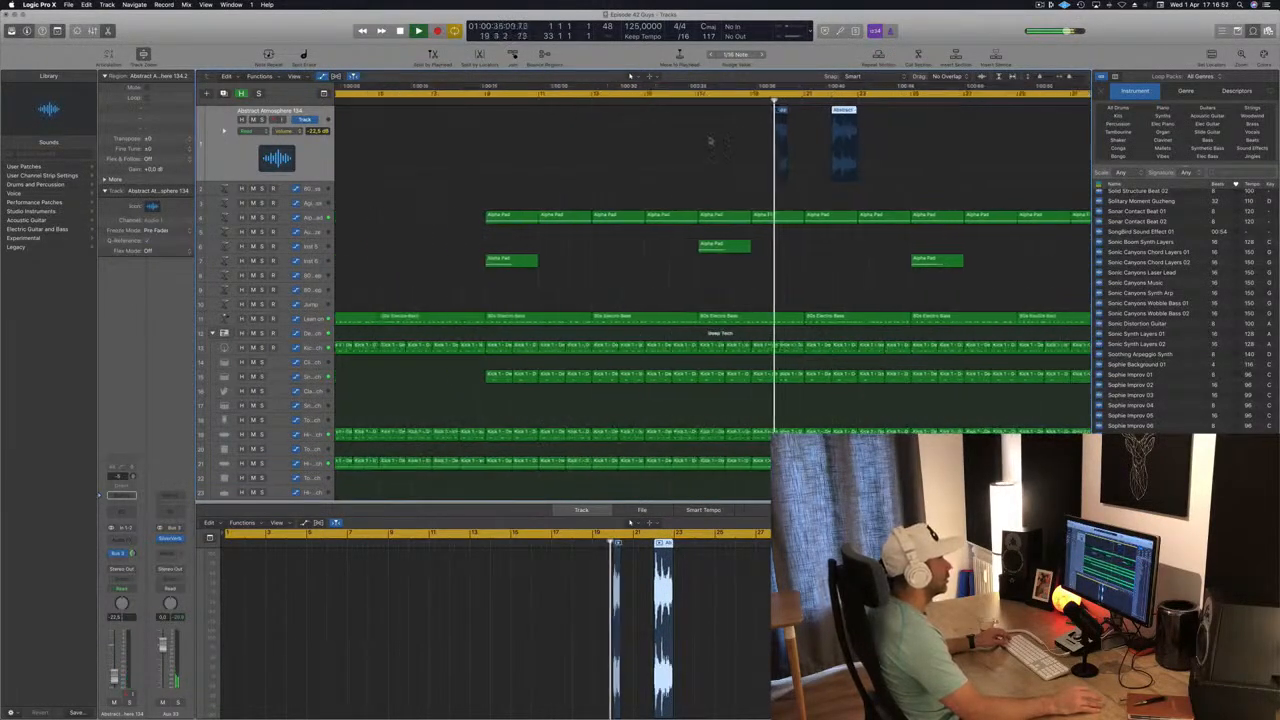
key(super+Left)
key(super+Left)
Select both Abstract Atmosphere regions through their track and set the track's volume to -16.0 dB.
click(309, 157)
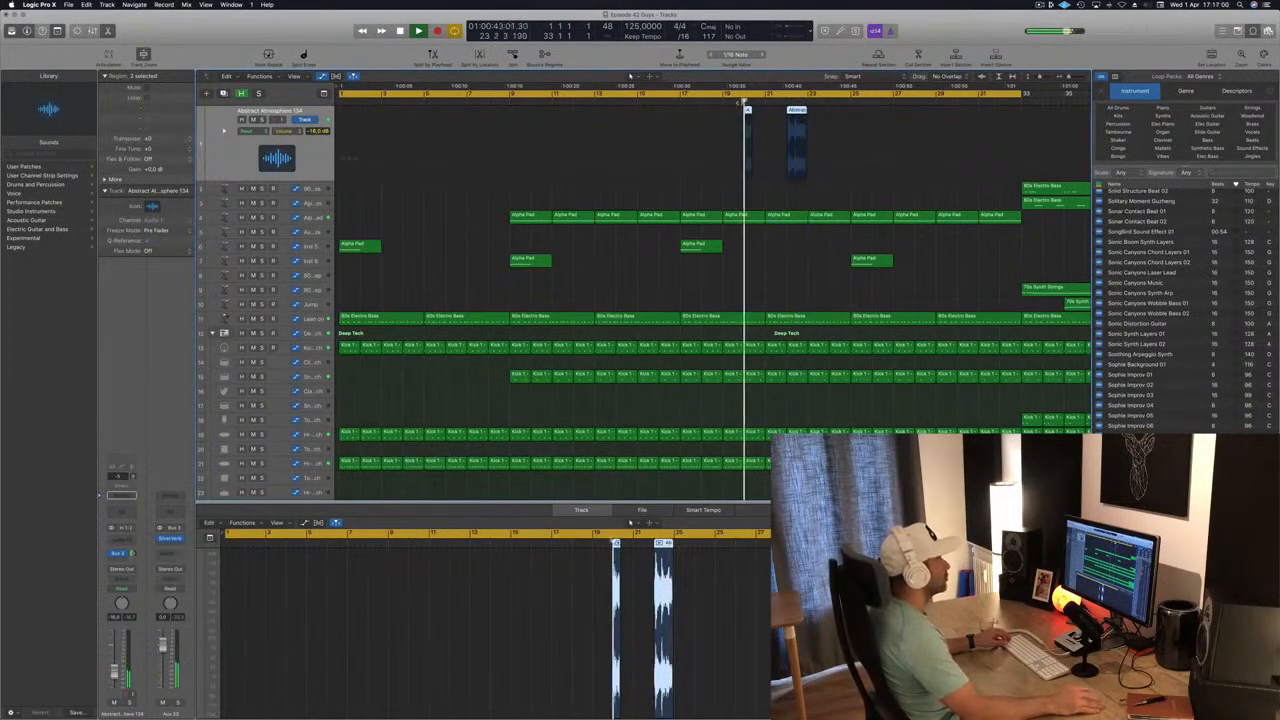
key(super+Left)
key(super+Left)
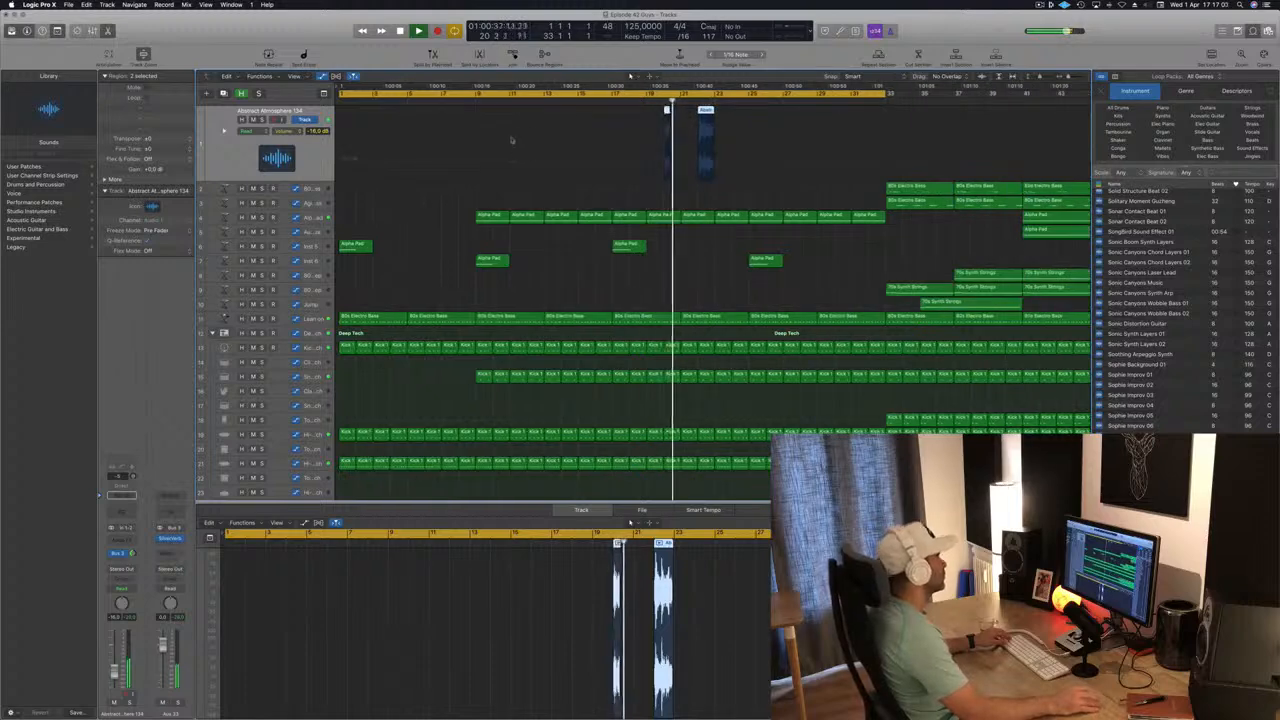
Add a second send to Bus 11 on the Abstract Atmosphere 134 track.
key(super+Left)
key(super+Left)
click(121, 561)
mouse_move(120, 575)
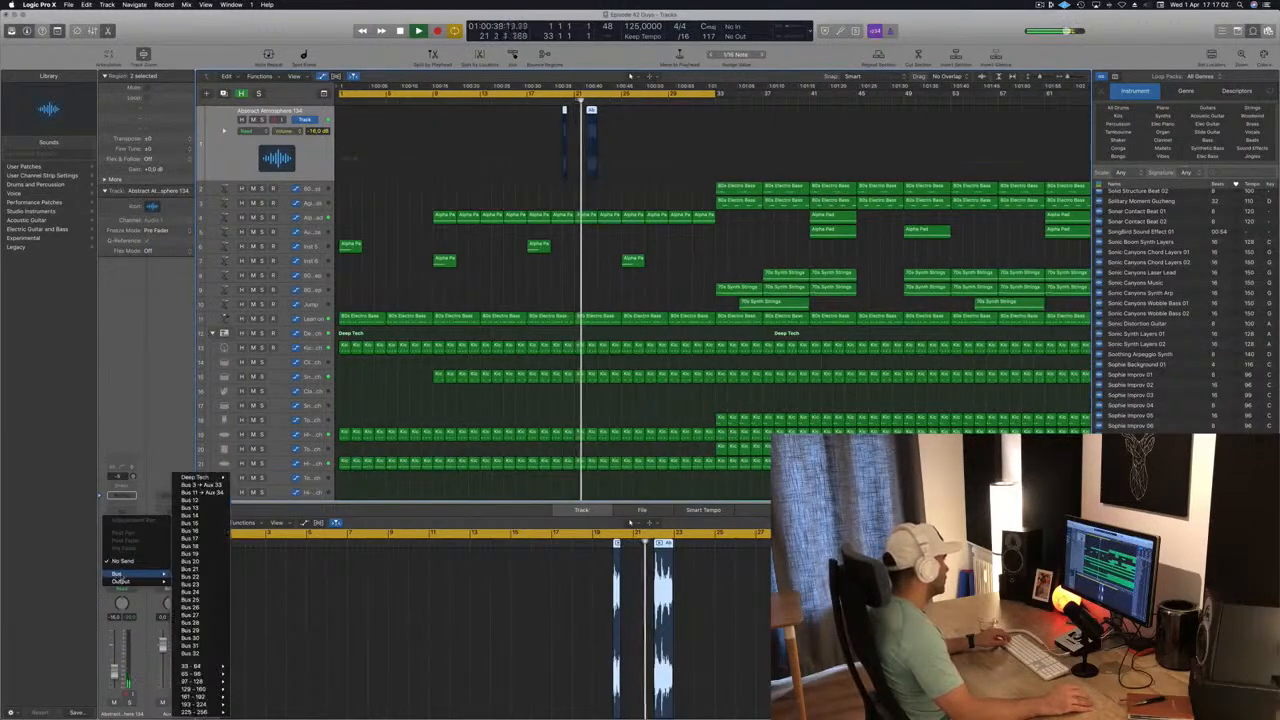
click(205, 484)
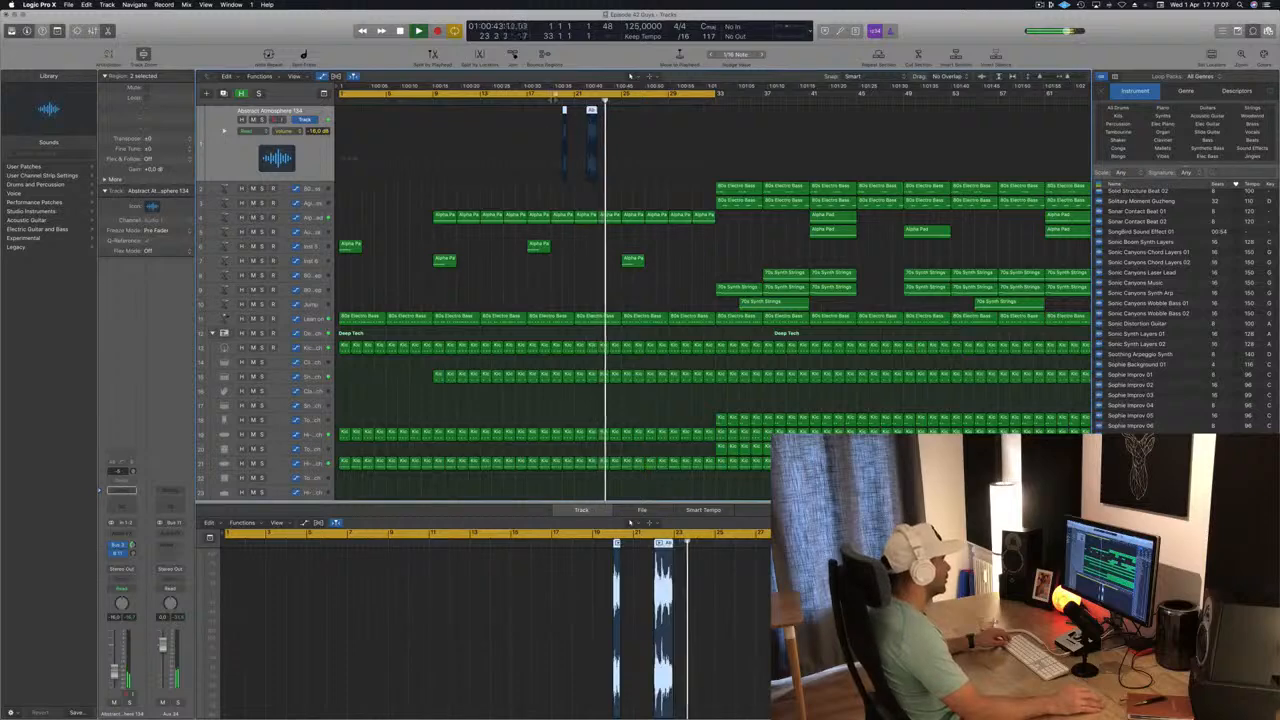
Select the Alpha Pad track, play from about bar 25, and raise its automation point near bar 33 to 44 %.
key(super+Left)
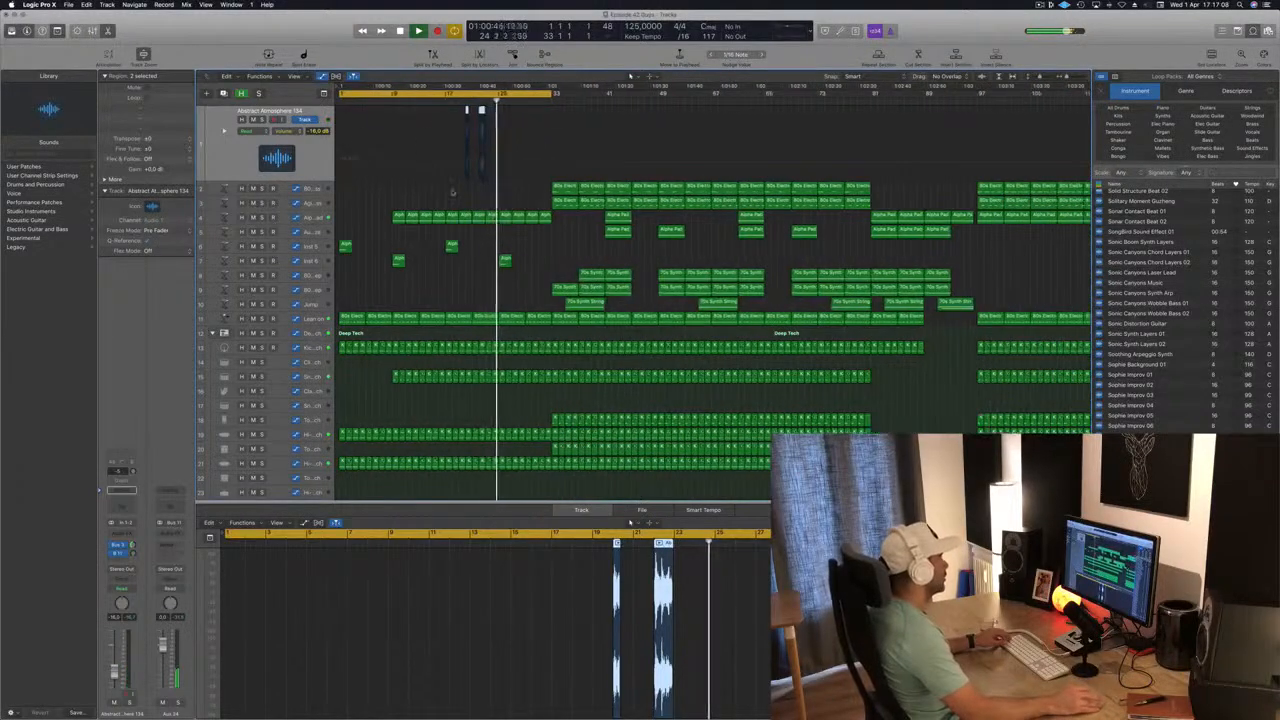
key(super+Left)
key(super+Left)
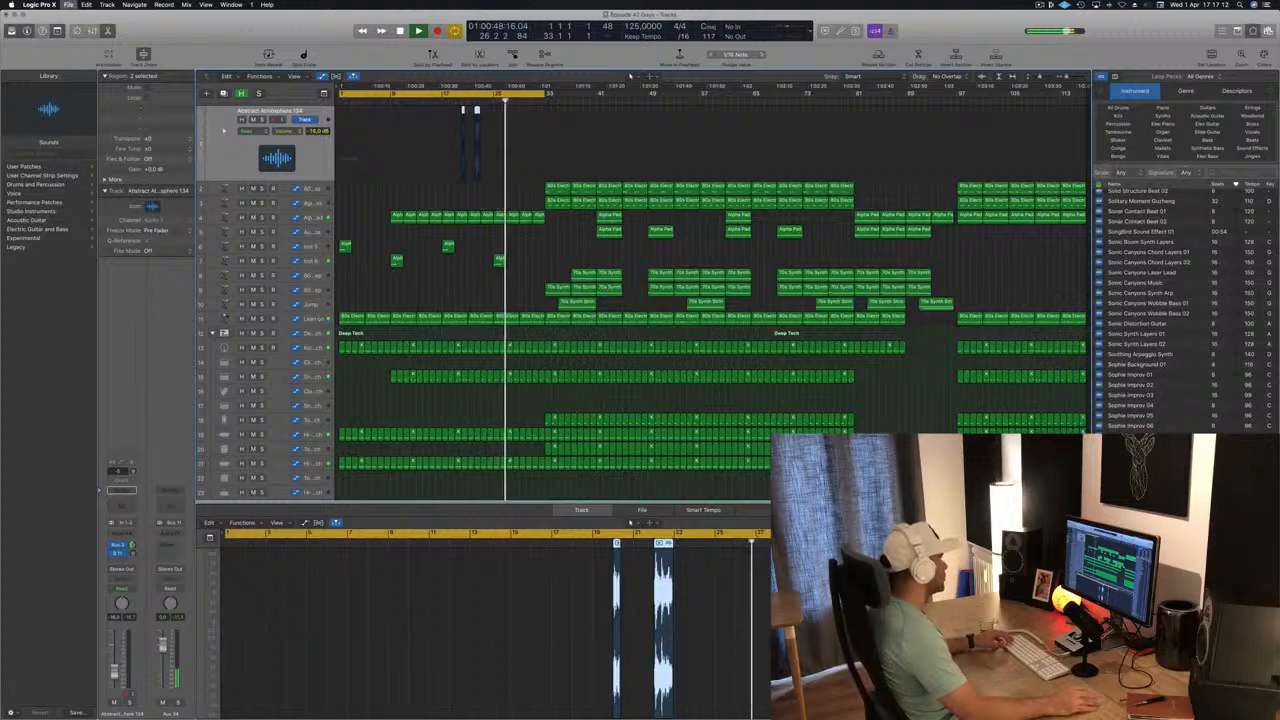
click(311, 261)
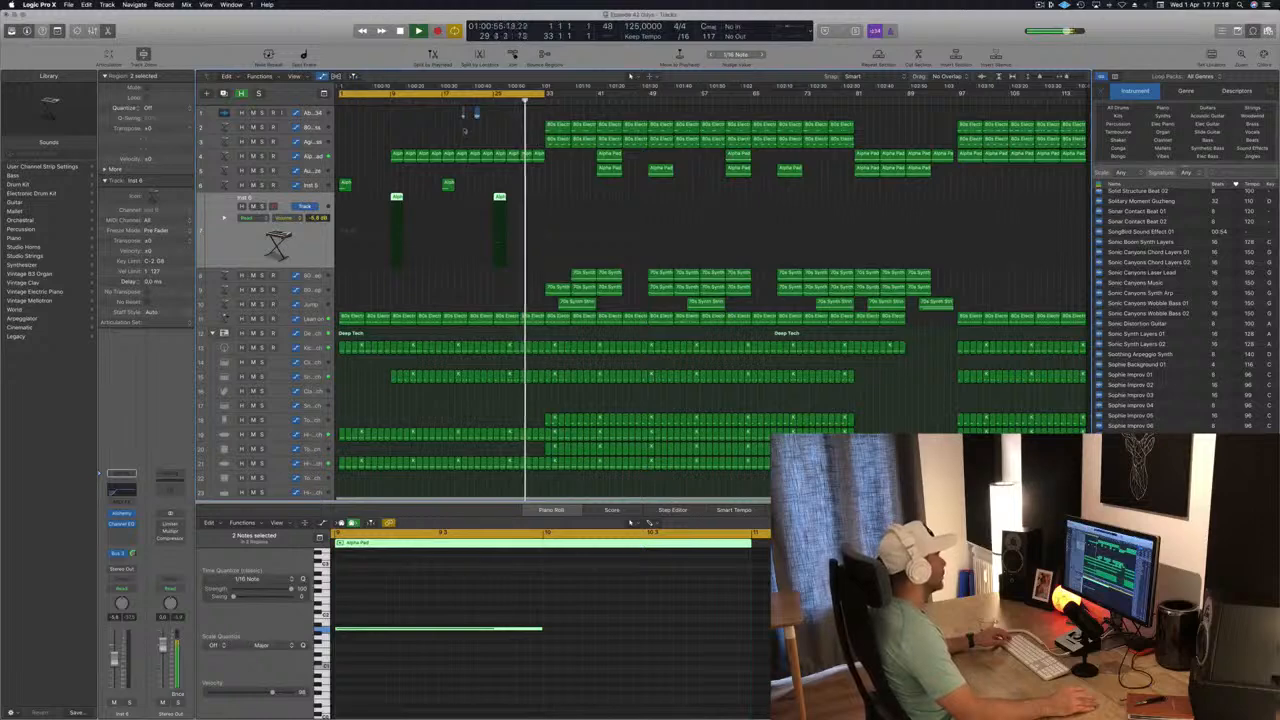
click(321, 159)
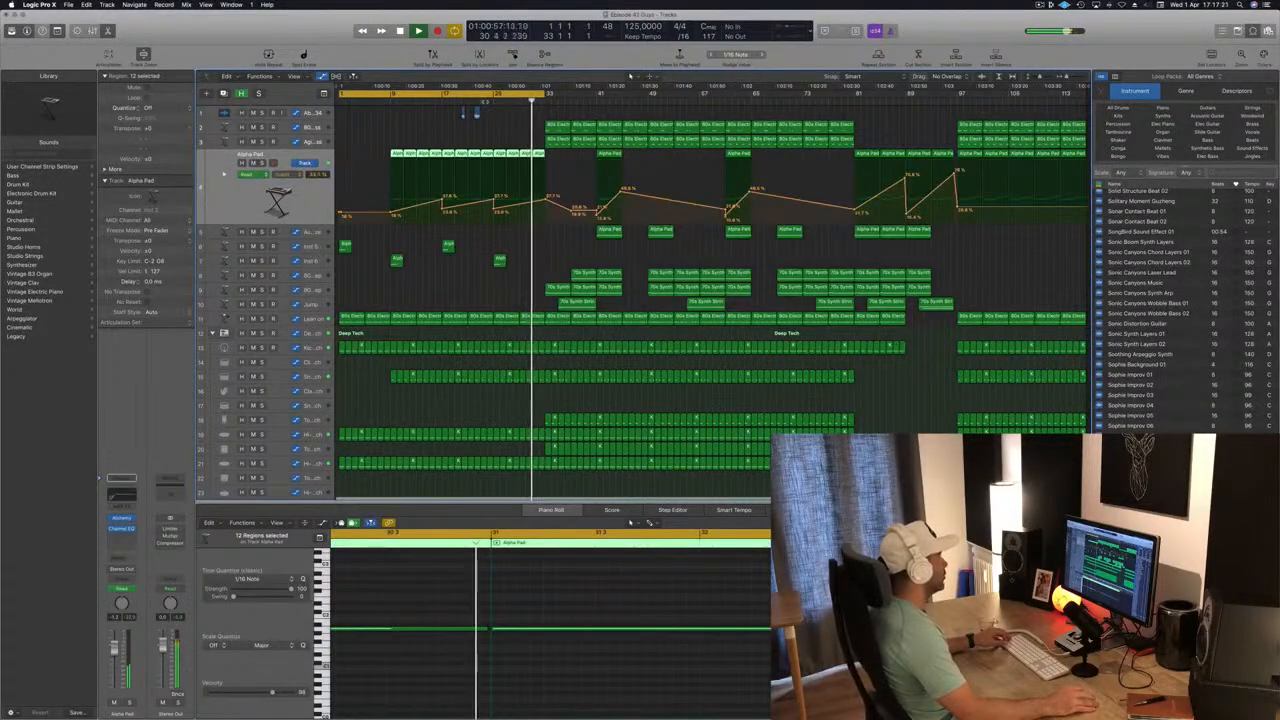
click(486, 101)
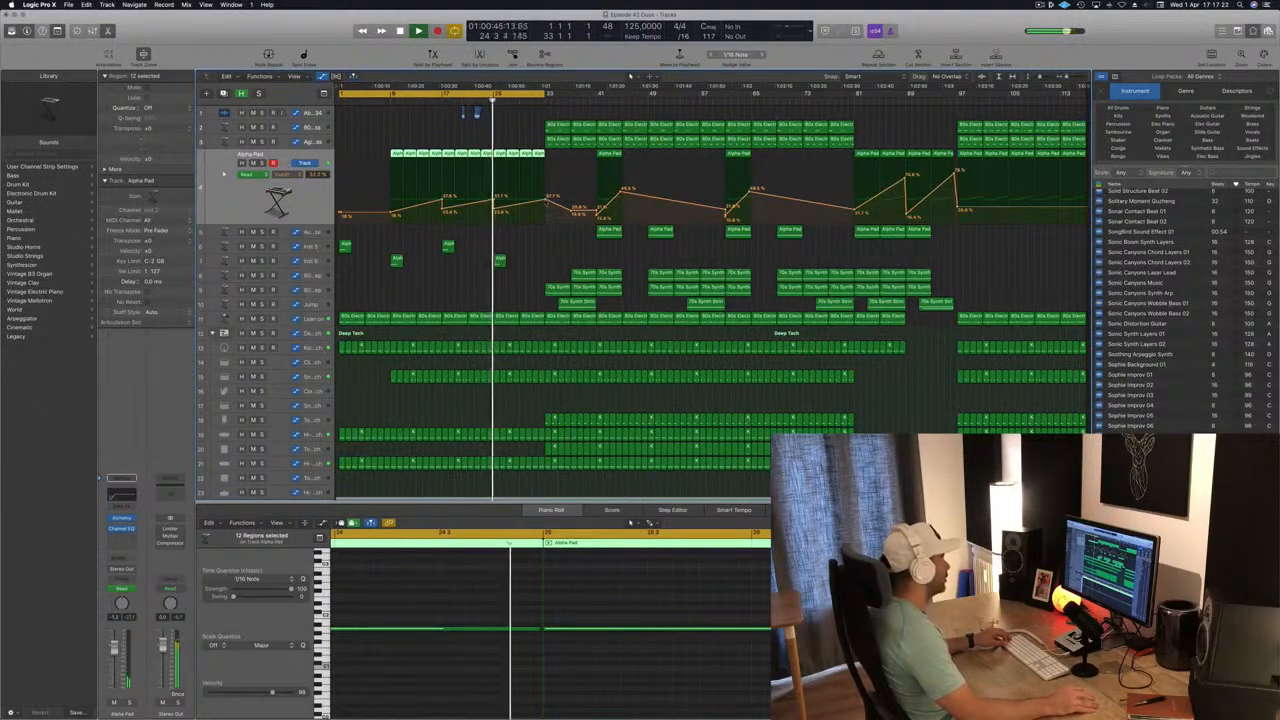
click(546, 193)
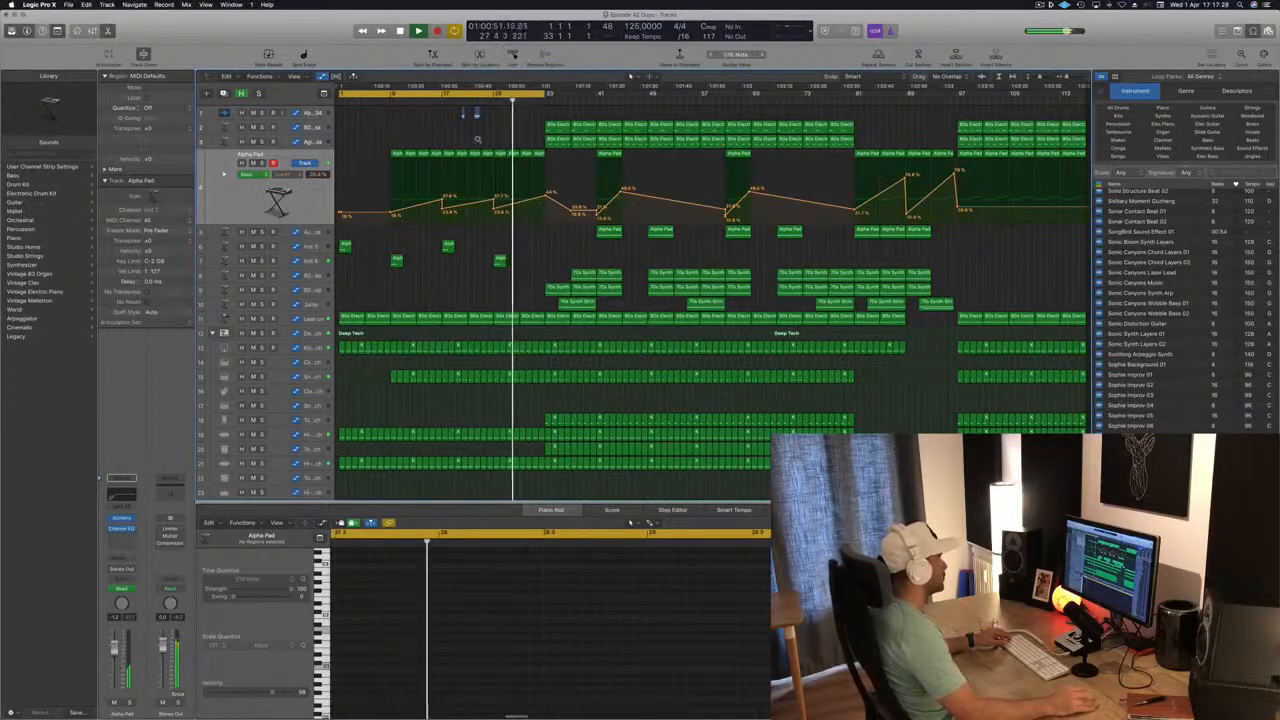
Copy the two Abstract Atmosphere regions eight bars further along, to bars 28 and 30.
scroll(477, 139, up, 6)
scroll(477, 139, down, 2)
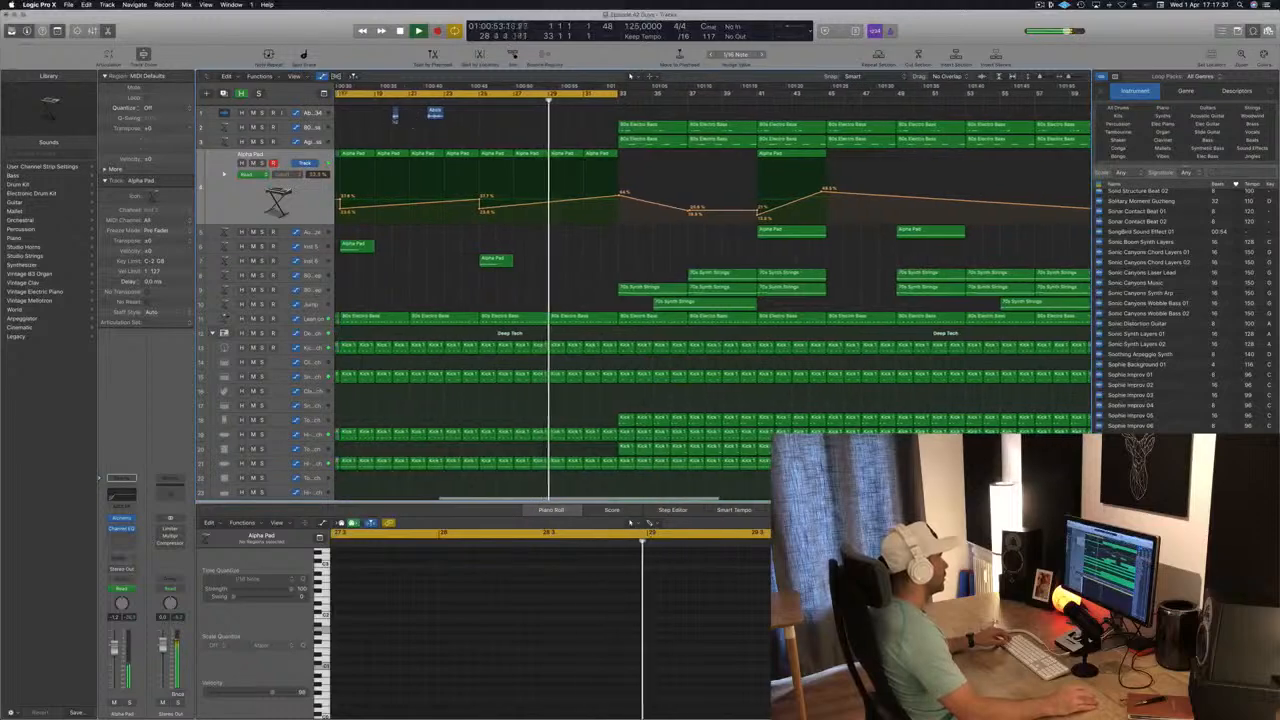
drag(393, 120, 535, 118)
scroll(534, 116, down, 3)
click(427, 110)
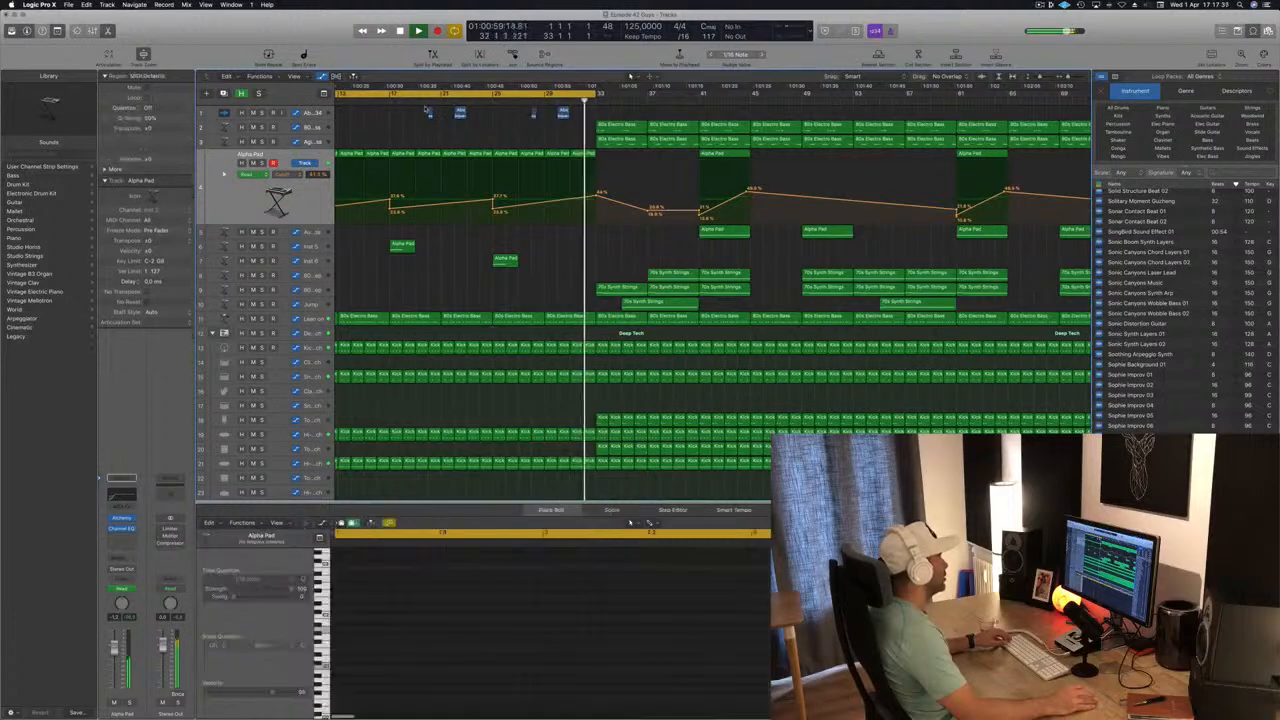
Play the arrangement from about bar 20 and hide the loop browser.
click(428, 98)
scroll(452, 124, down, 2)
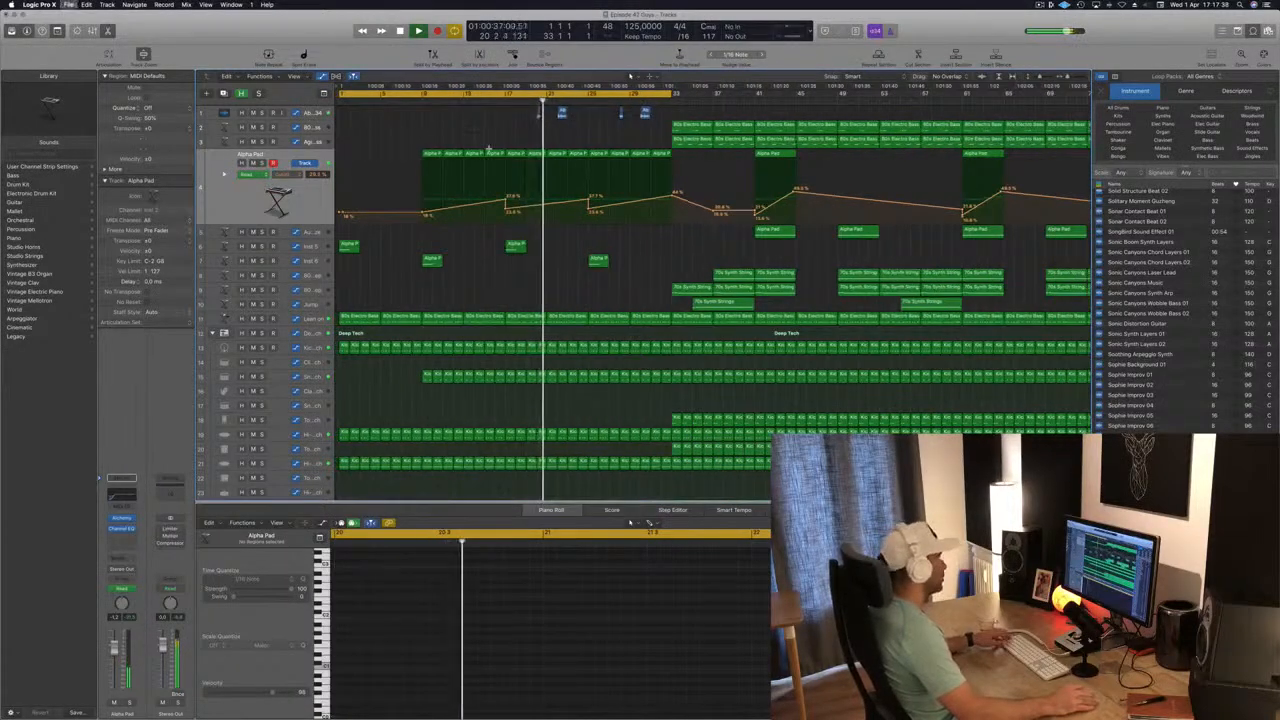
scroll(489, 149, down, 2)
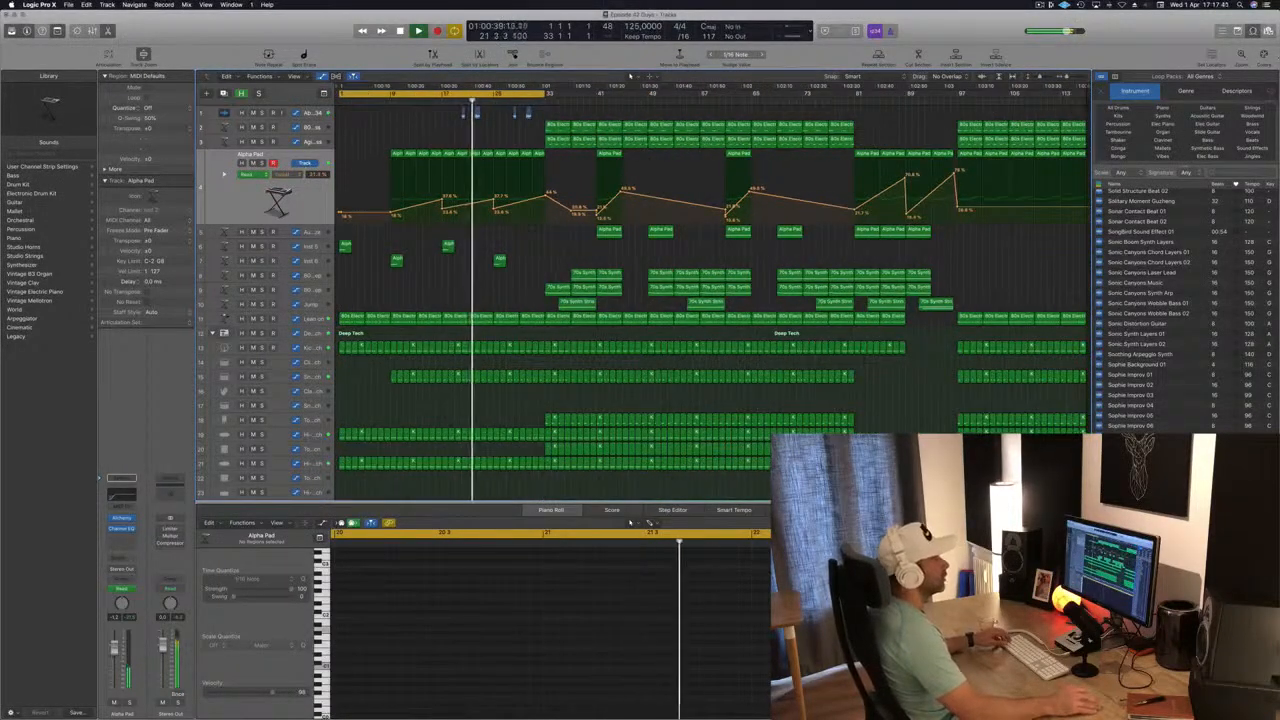
key(o)
scroll(521, 137, up, 1)
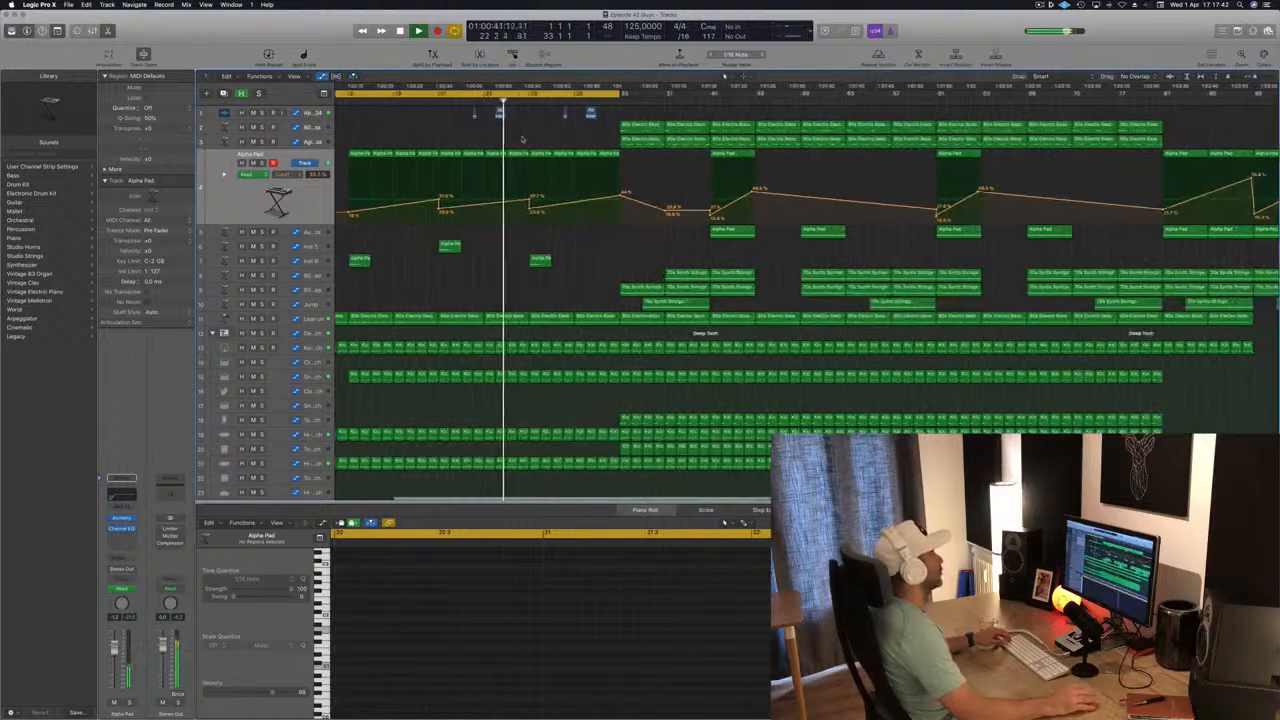
scroll(521, 136, up, 1)
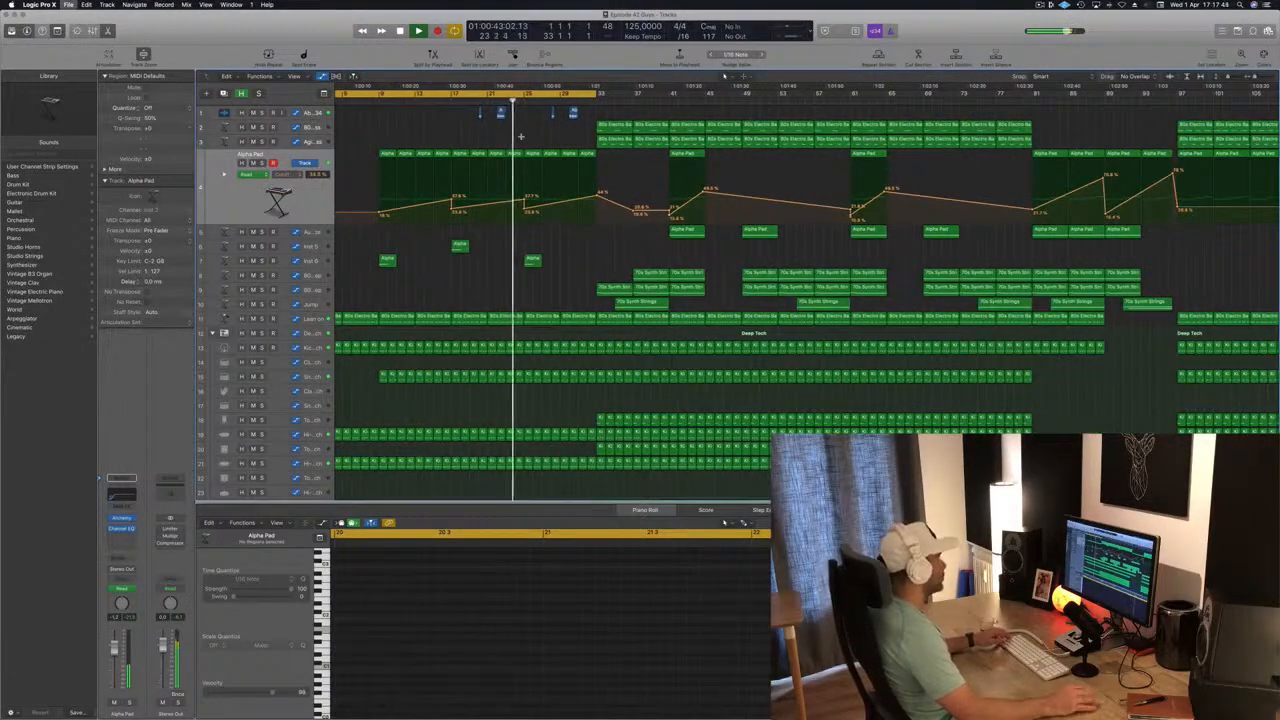
scroll(521, 136, down, 1)
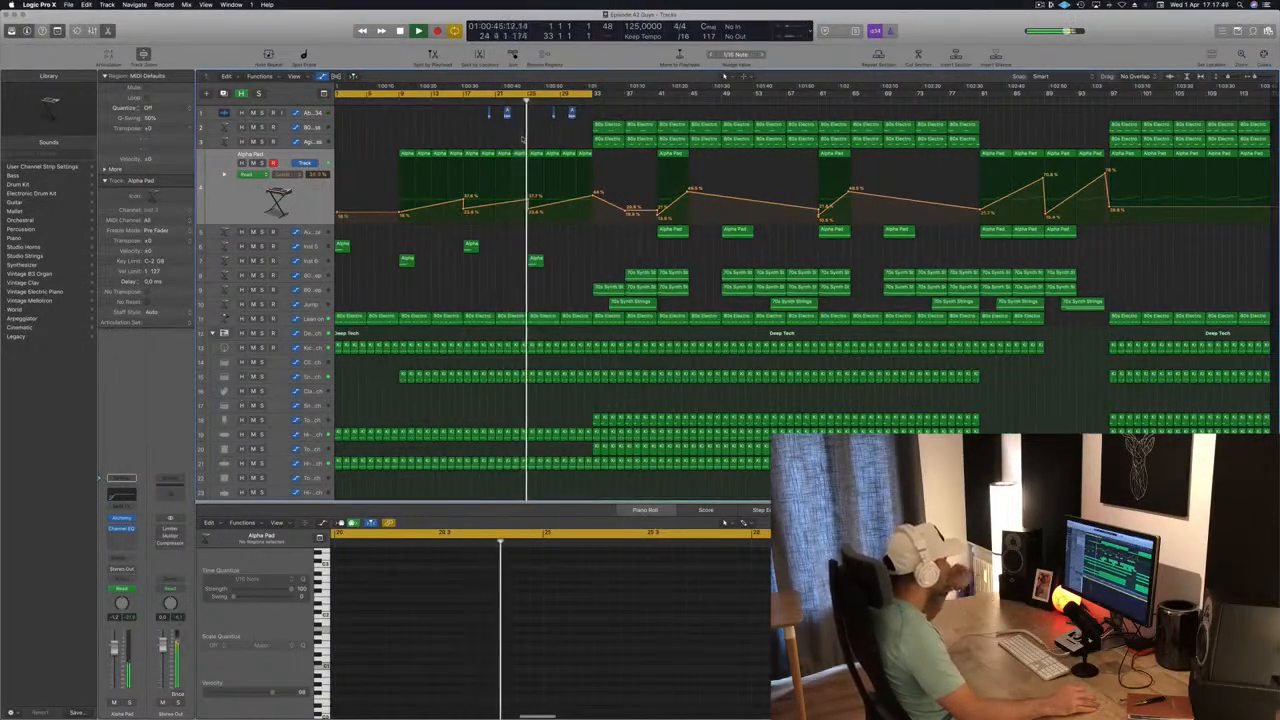
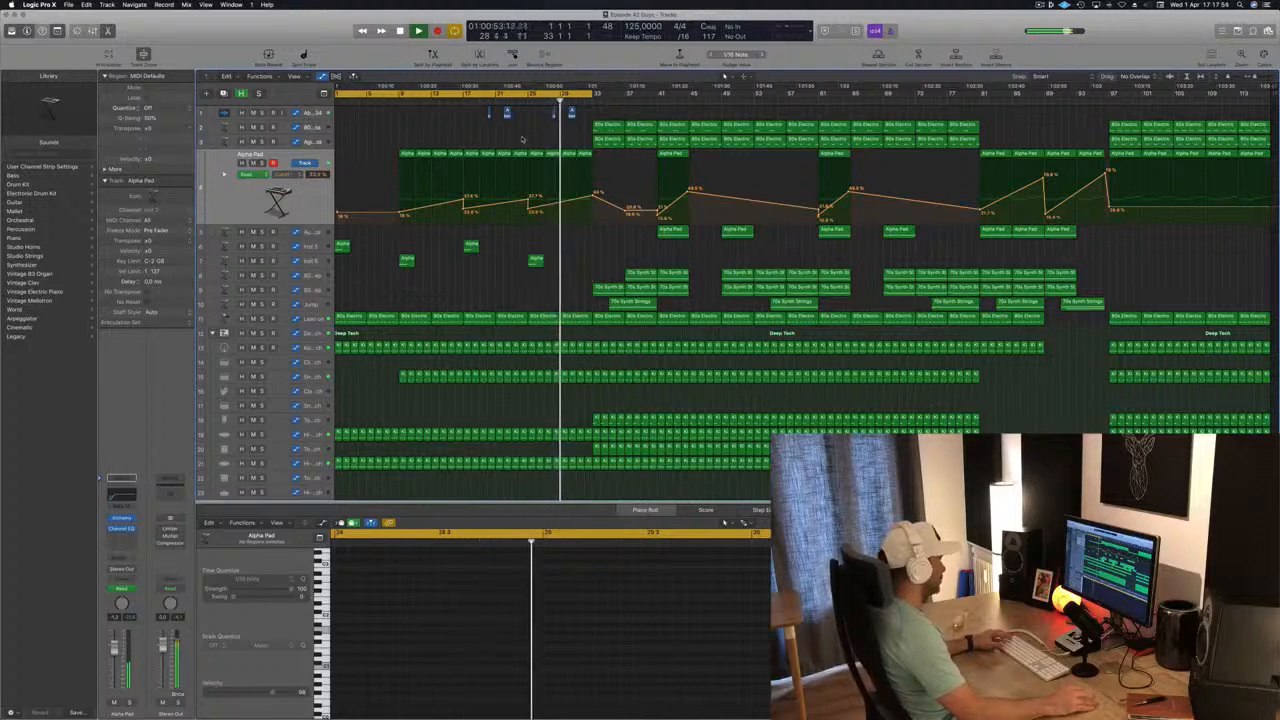
Play from about bar 25 and delete the kick and snare regions in bars 29 to 32.
key(super+Right)
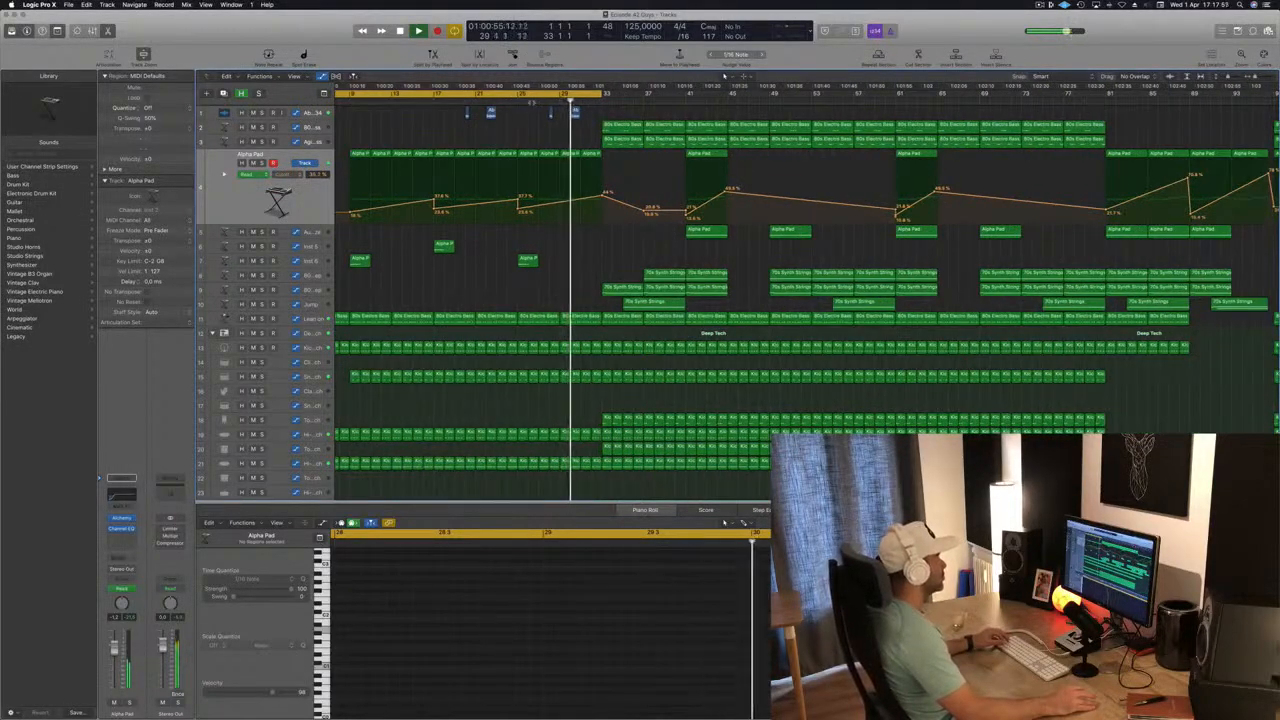
click(508, 103)
scroll(668, 352, up, 2)
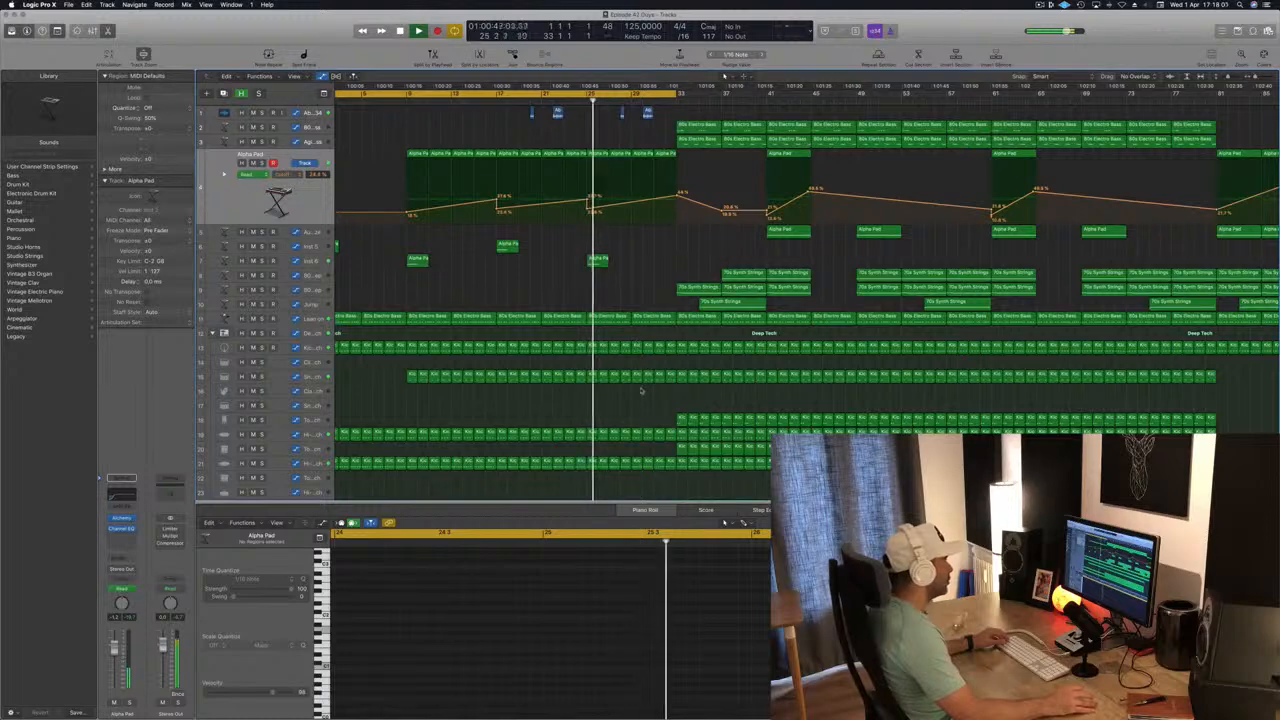
drag(641, 390, 675, 342)
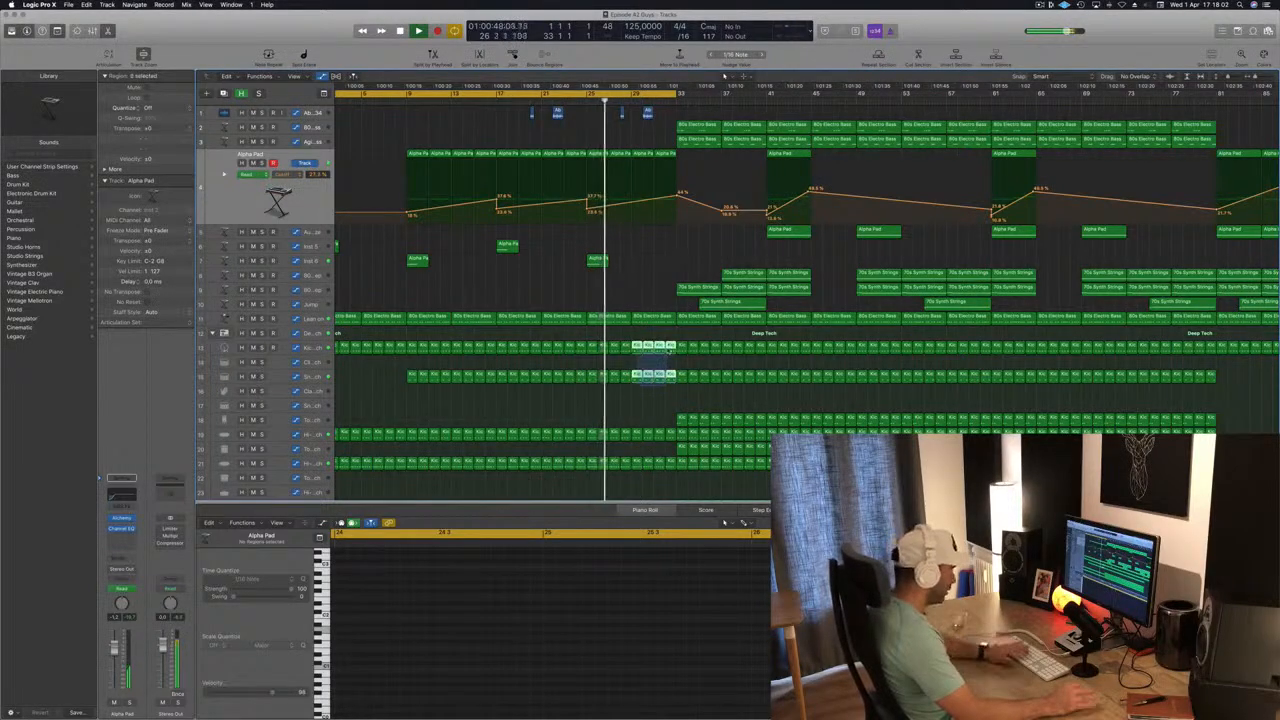
key(Delete)
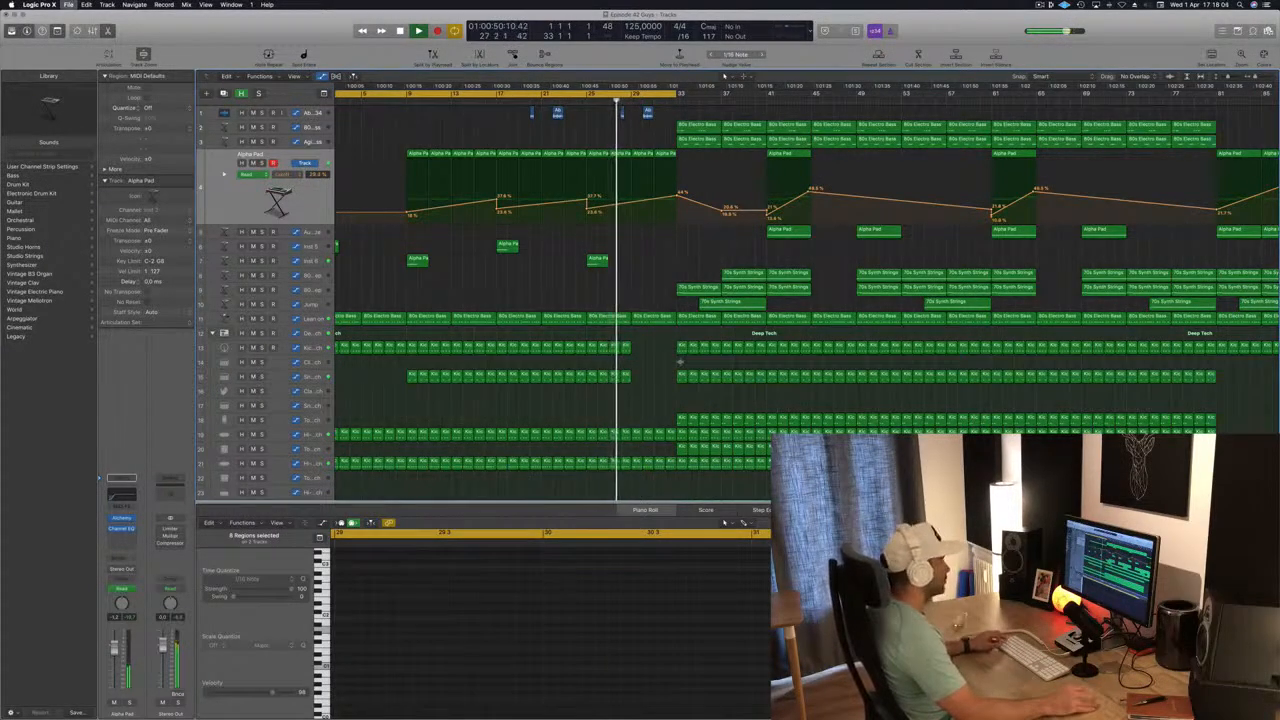
Steepen the Alpha Pad automation from bar 29 by raising its point near bar 33, and replay from about bar 25.
scroll(680, 362, up, 3)
scroll(643, 204, down, 1)
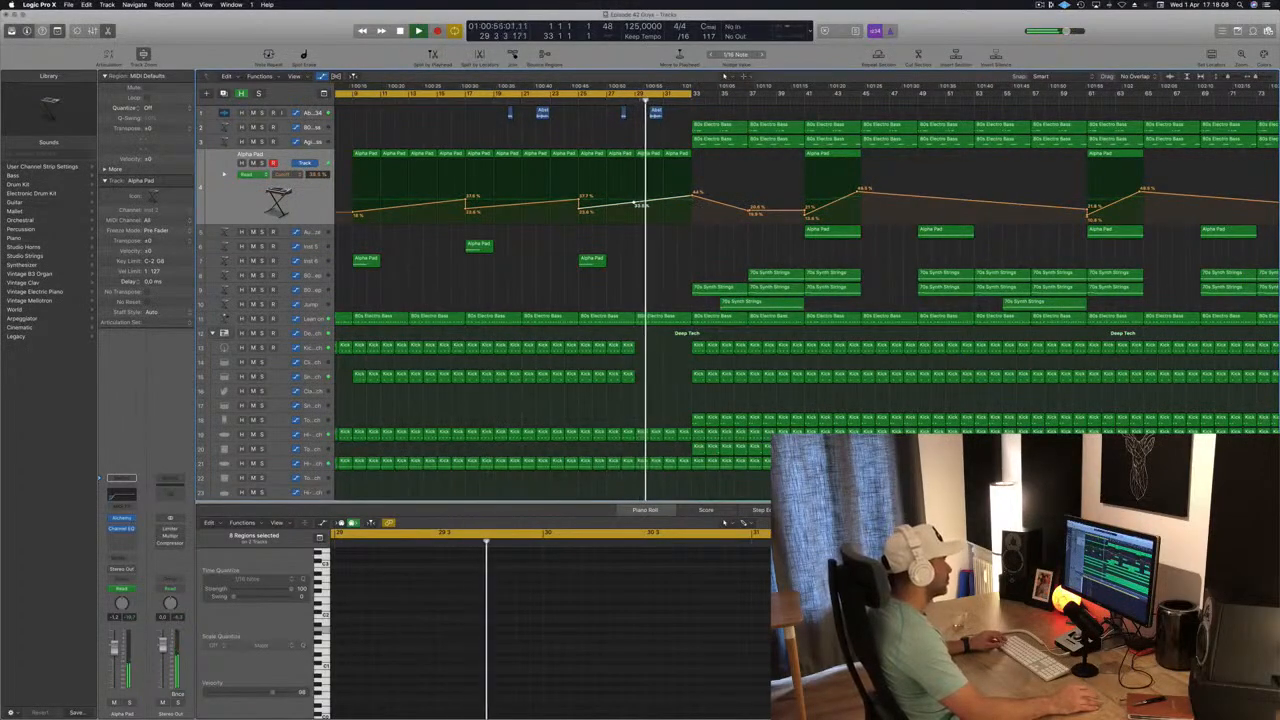
drag(692, 192, 692, 174)
scroll(696, 184, down, 2)
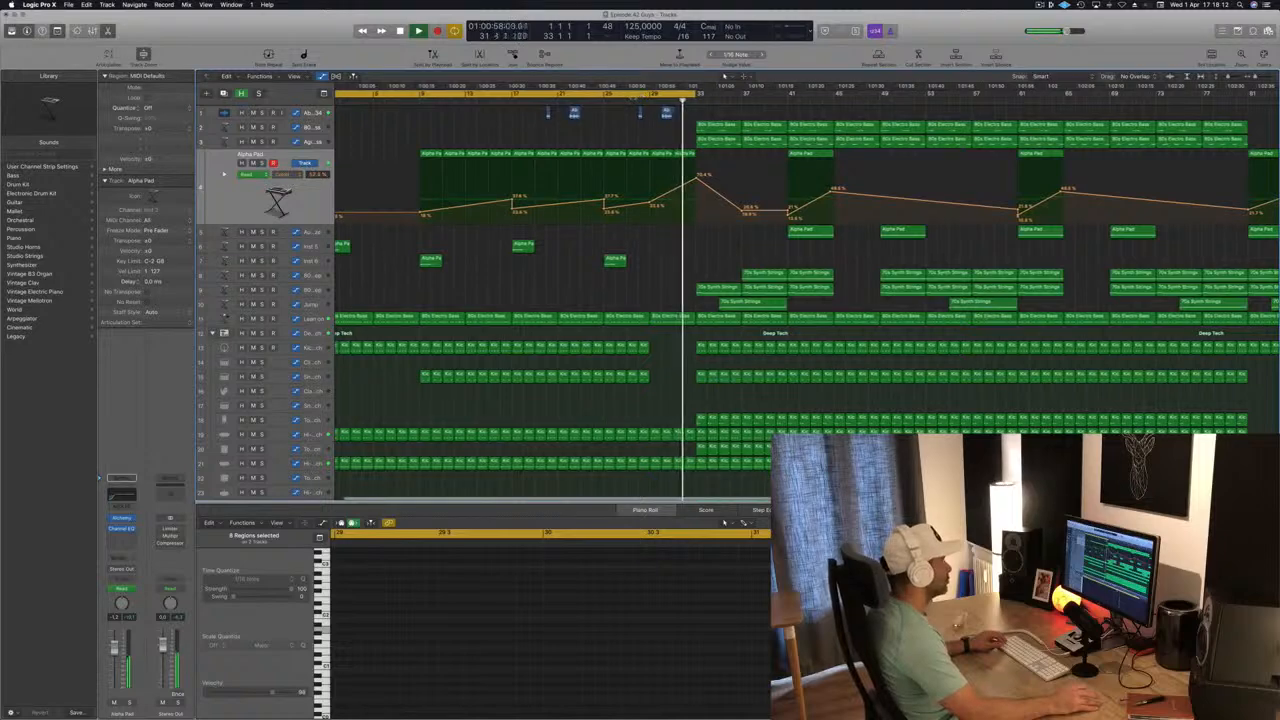
click(619, 101)
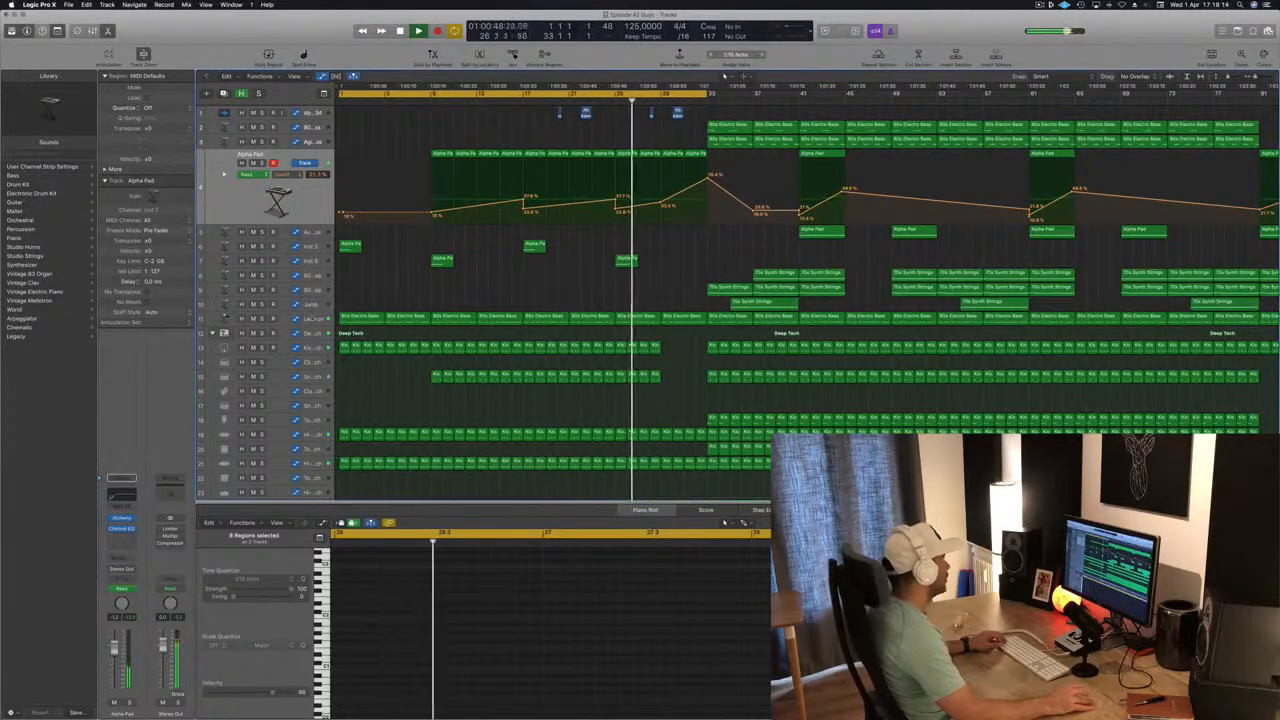
On the Lean on track, add filter automation points near bars 29 and 33 that form a rise with a sharp drop back.
click(285, 319)
click(661, 295)
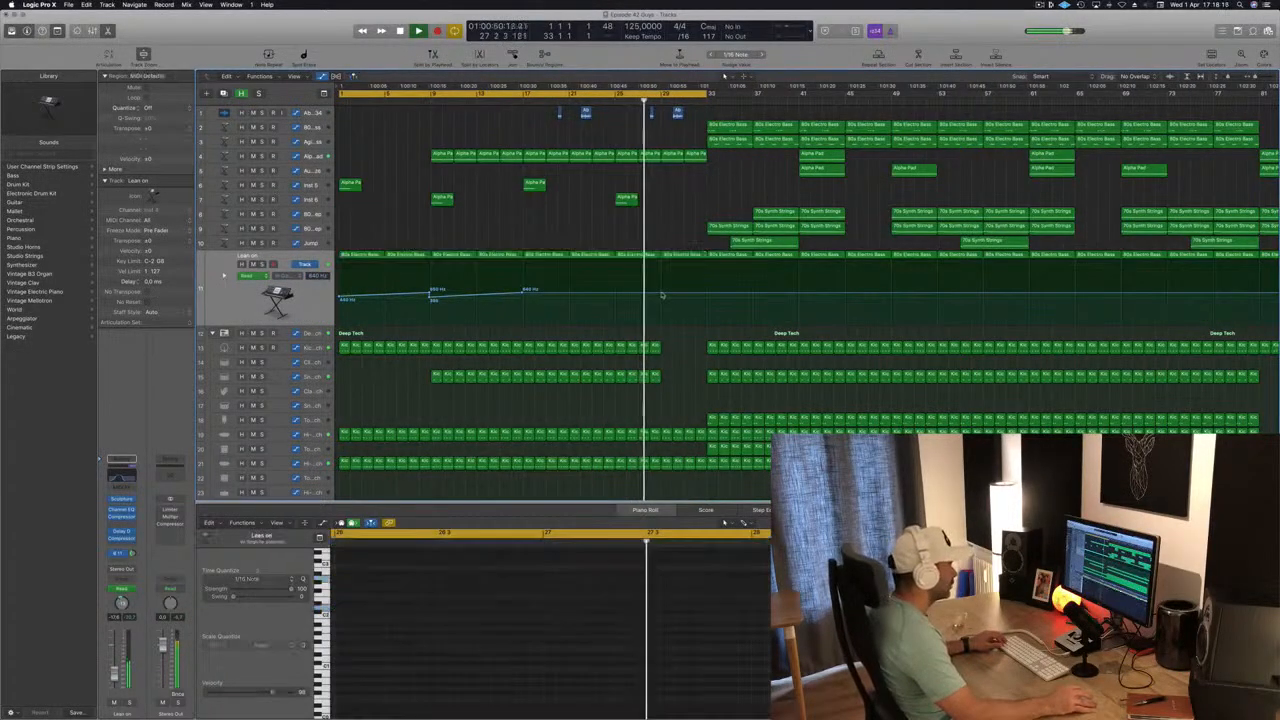
click(704, 295)
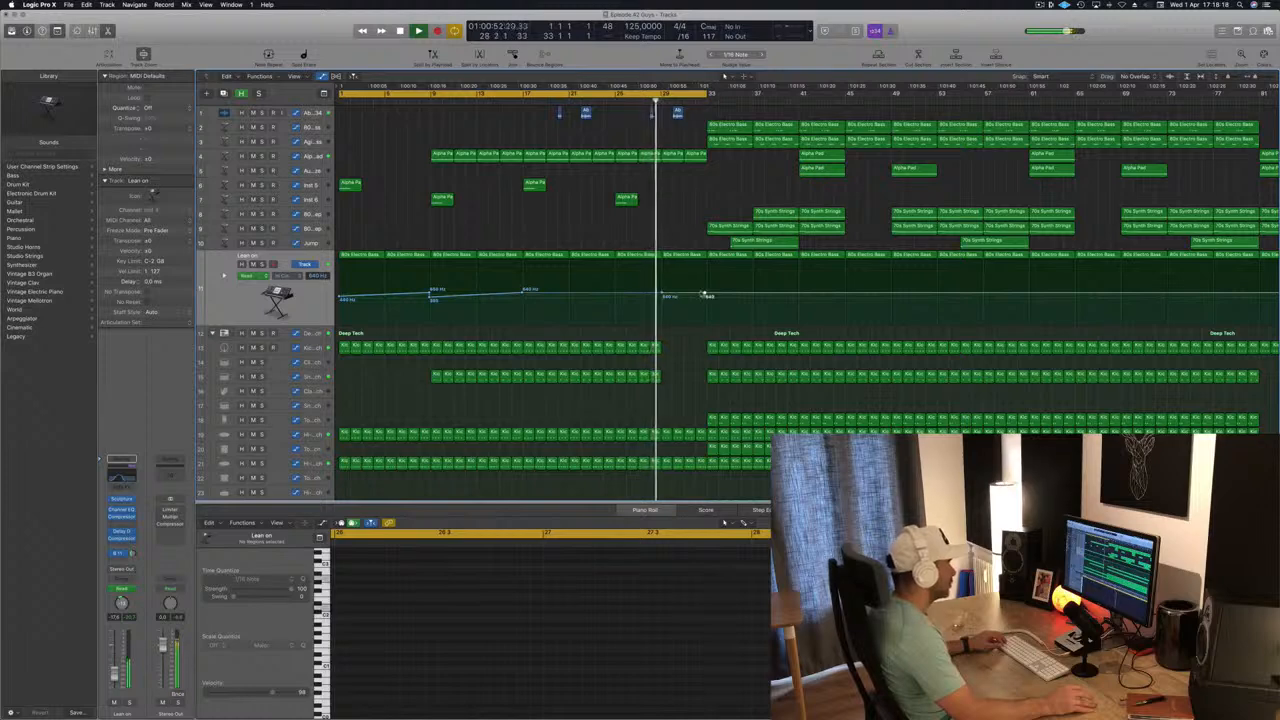
mouse_move(704, 295)
mouse_down()
mouse_move(701, 275)
mouse_move(662, 293)
mouse_move(707, 293)
mouse_up()
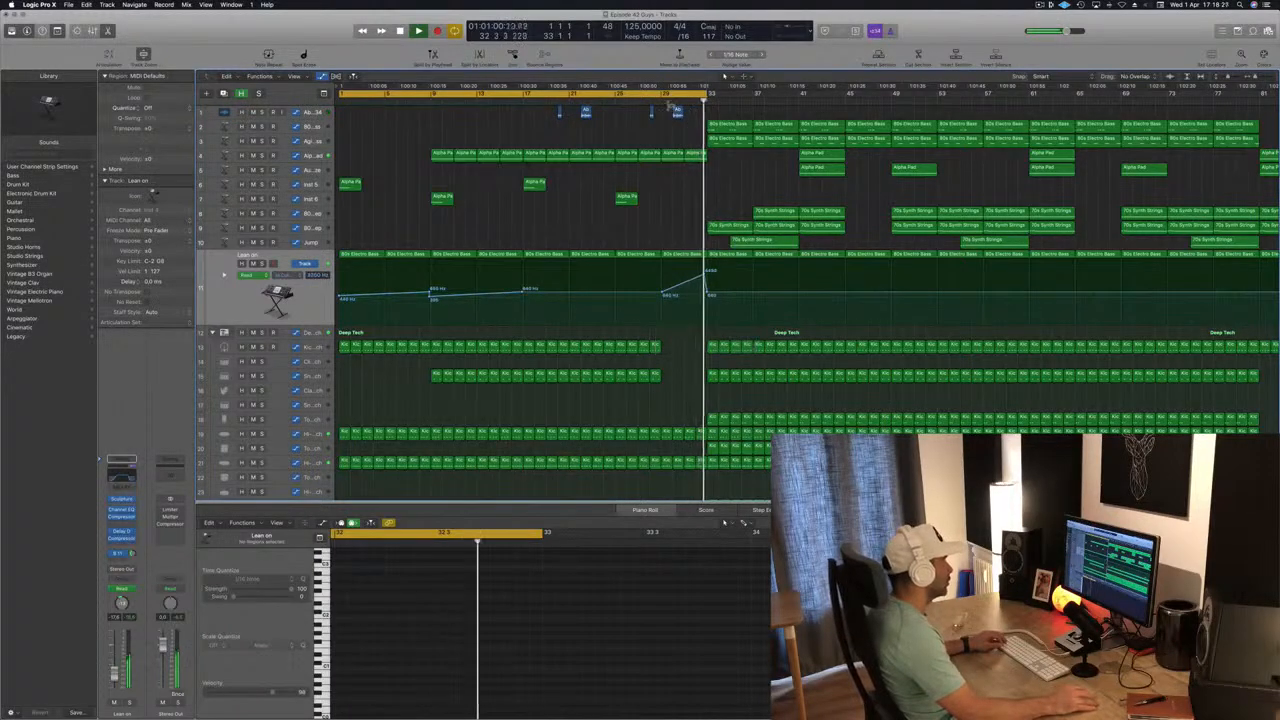
Replay the section before bar 33 and put four kick regions back into bars 29 to 32 of the kick track.
key(comma)
key(comma)
scroll(666, 364, down, 3)
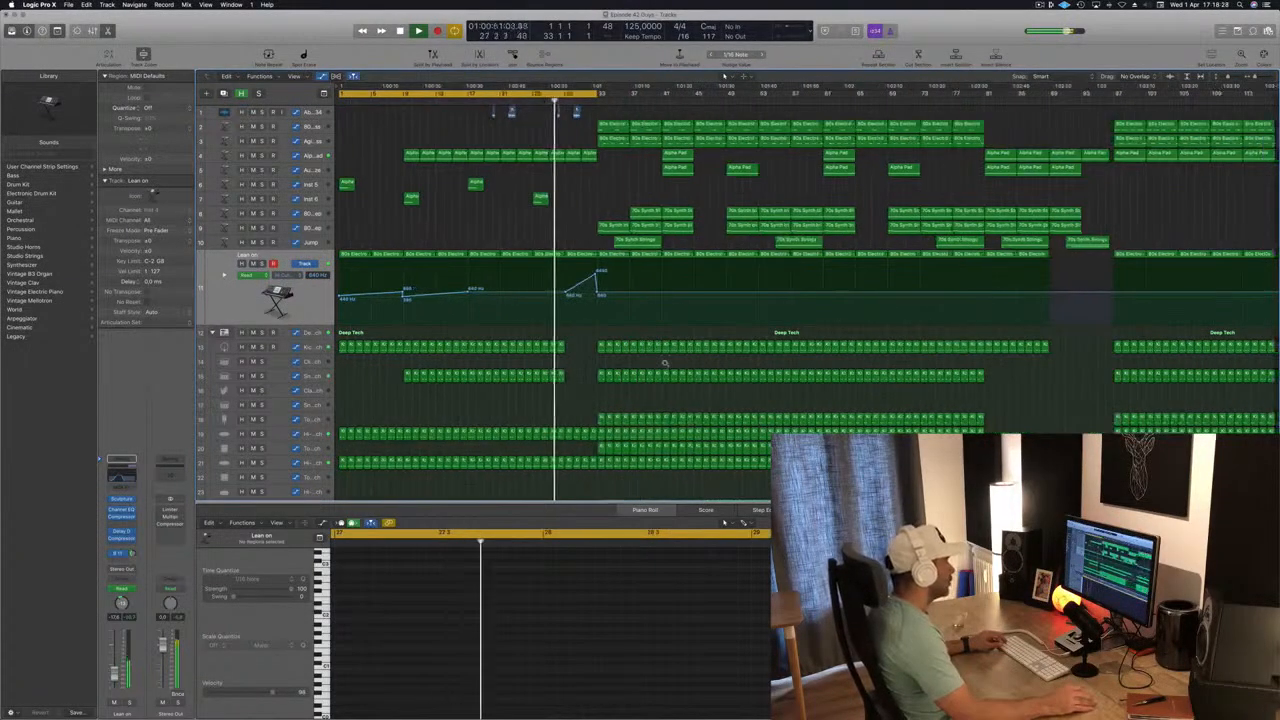
scroll(664, 363, up, 5)
mouse_move(765, 346)
mouse_down()
mouse_move(692, 348)
mouse_move(752, 352)
mouse_up()
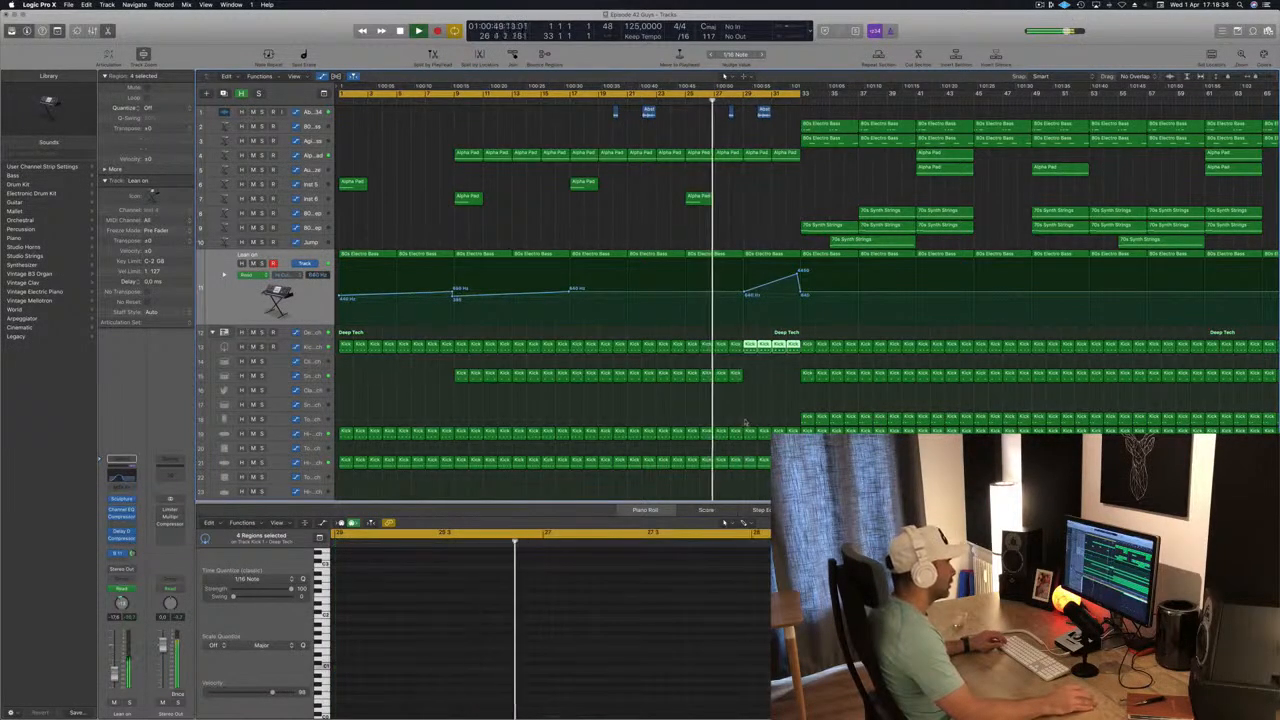
Delete the regions in bars 29 to 32 on the two hi-hat tracks and the ride track.
drag(748, 418, 787, 463)
key(Delete)
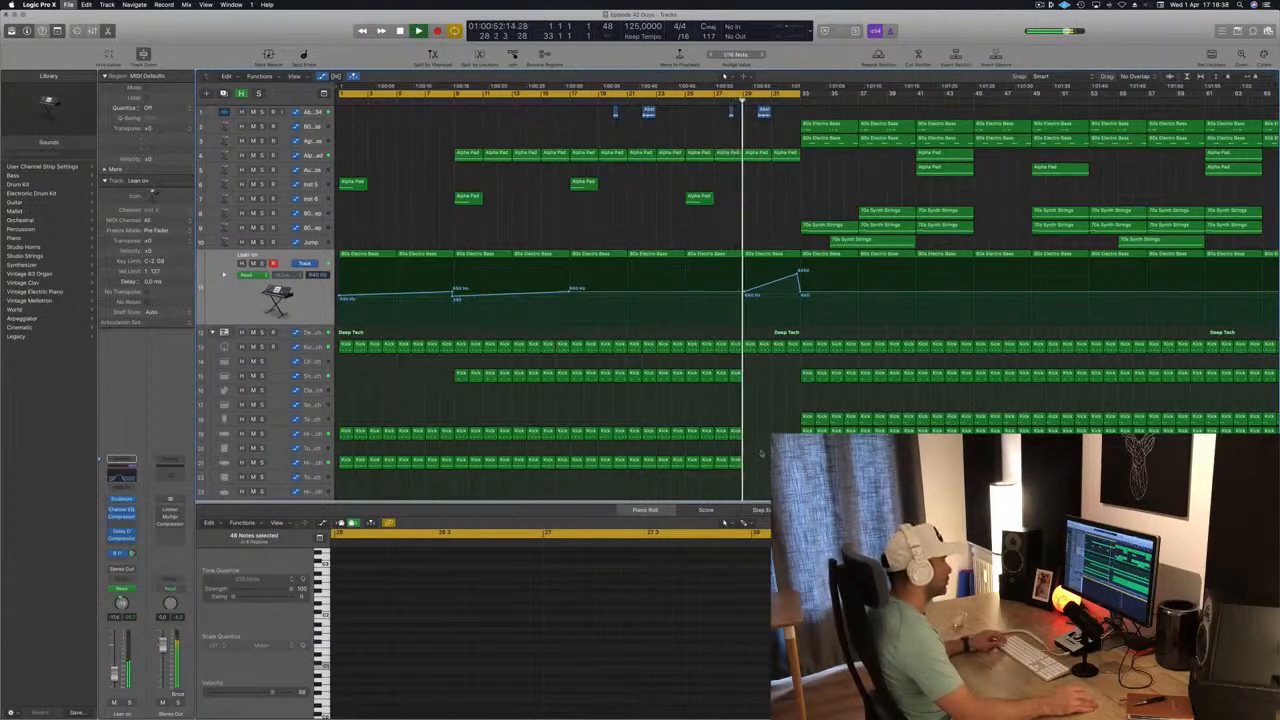
key(super+Left)
scroll(634, 444, down, 3)
scroll(634, 444, down, 1)
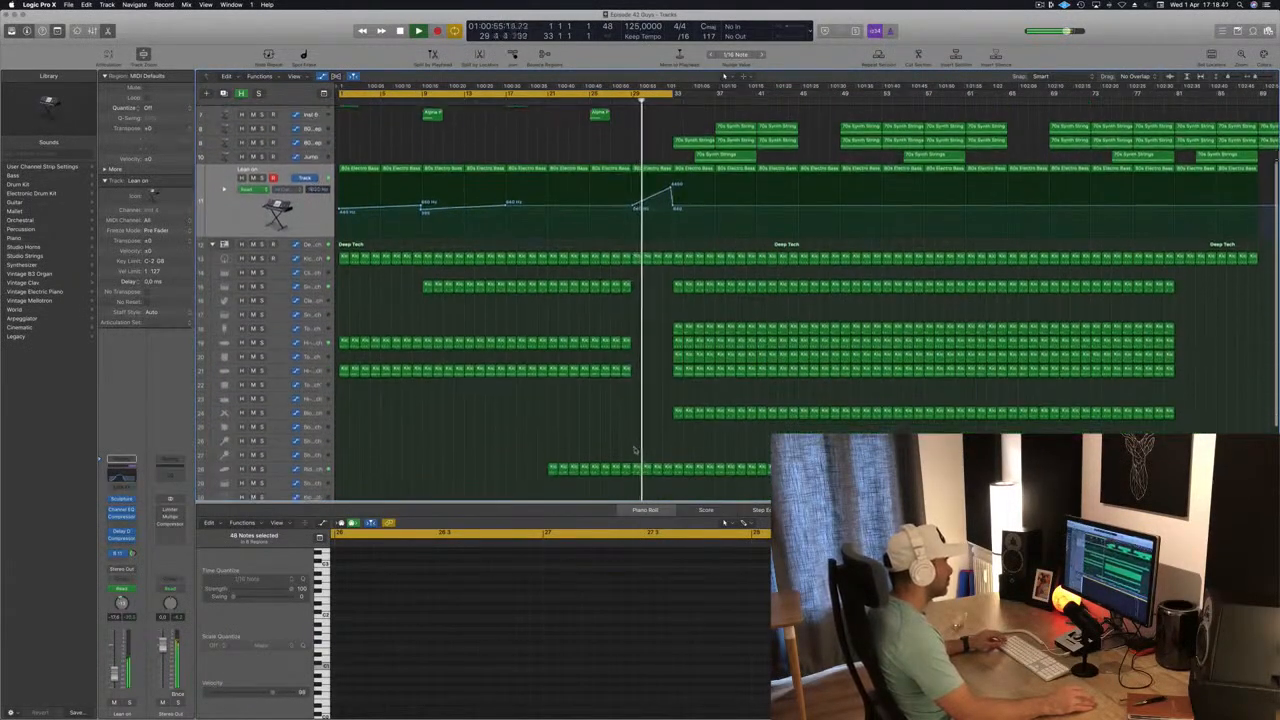
drag(635, 452, 665, 488)
click(663, 488)
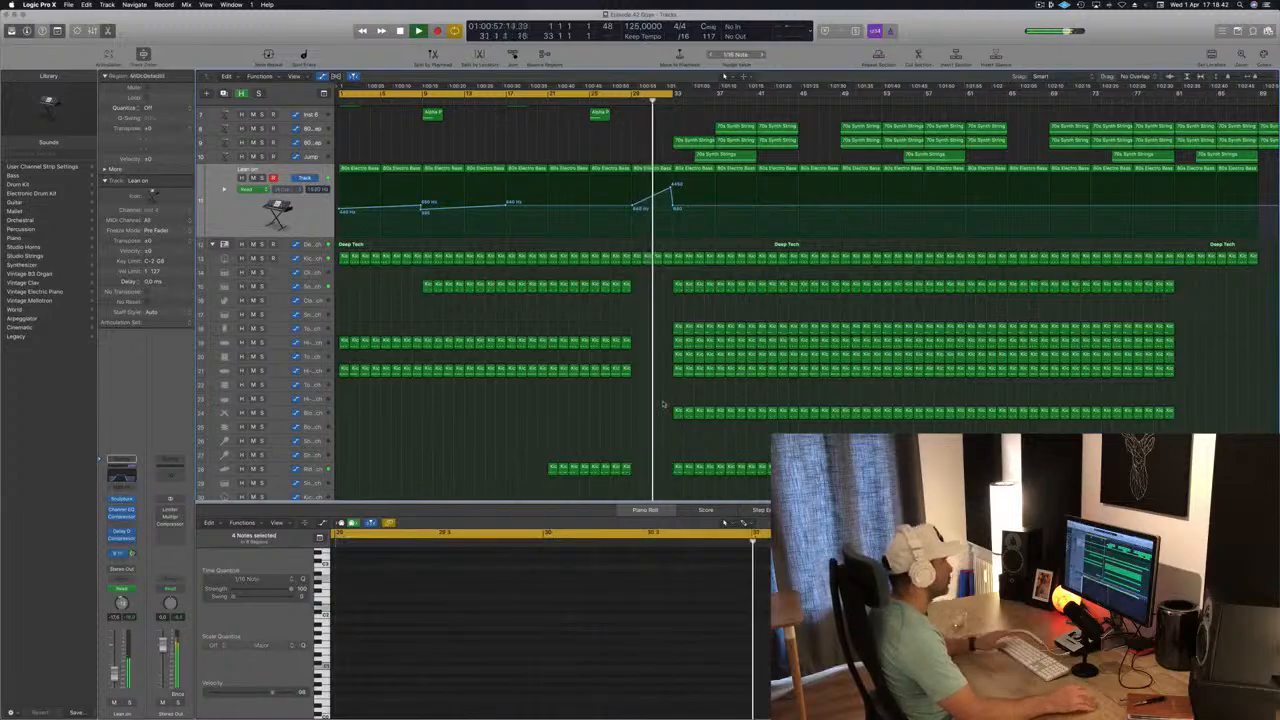
Listen to the thinned-out build from about bar 28 and replay it from just before bar 28.
scroll(660, 300, up, 3)
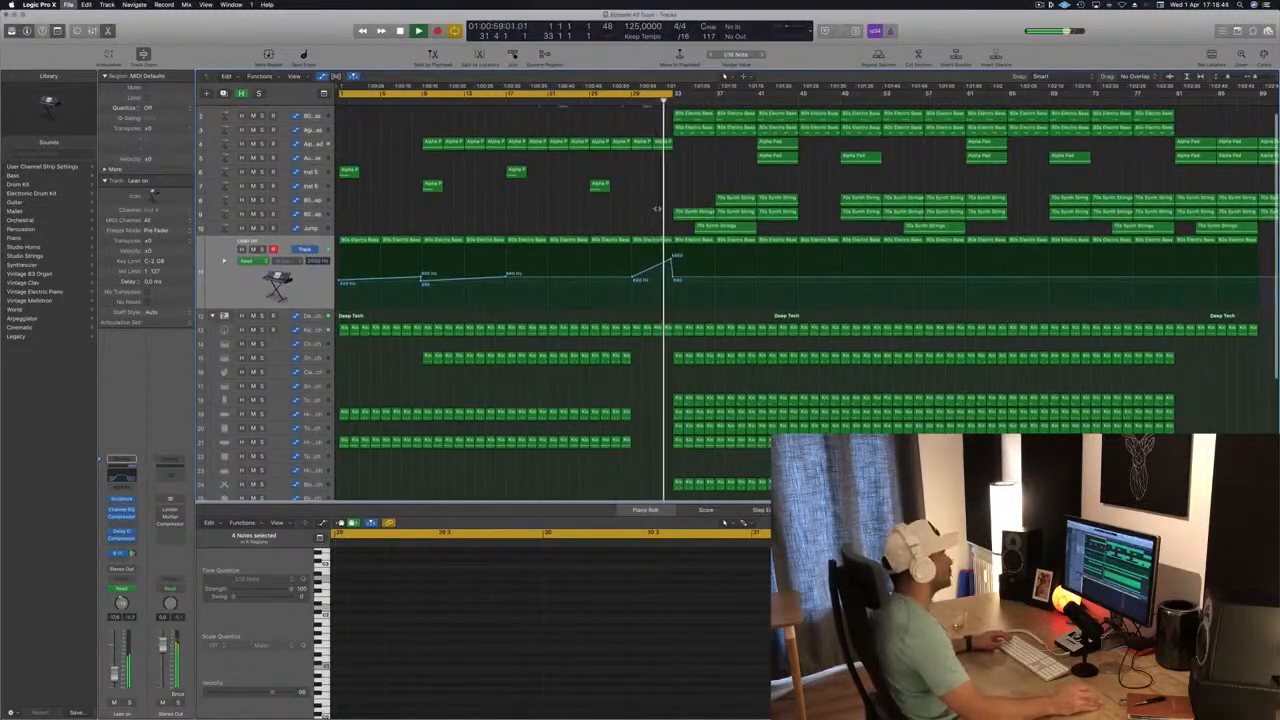
click(621, 100)
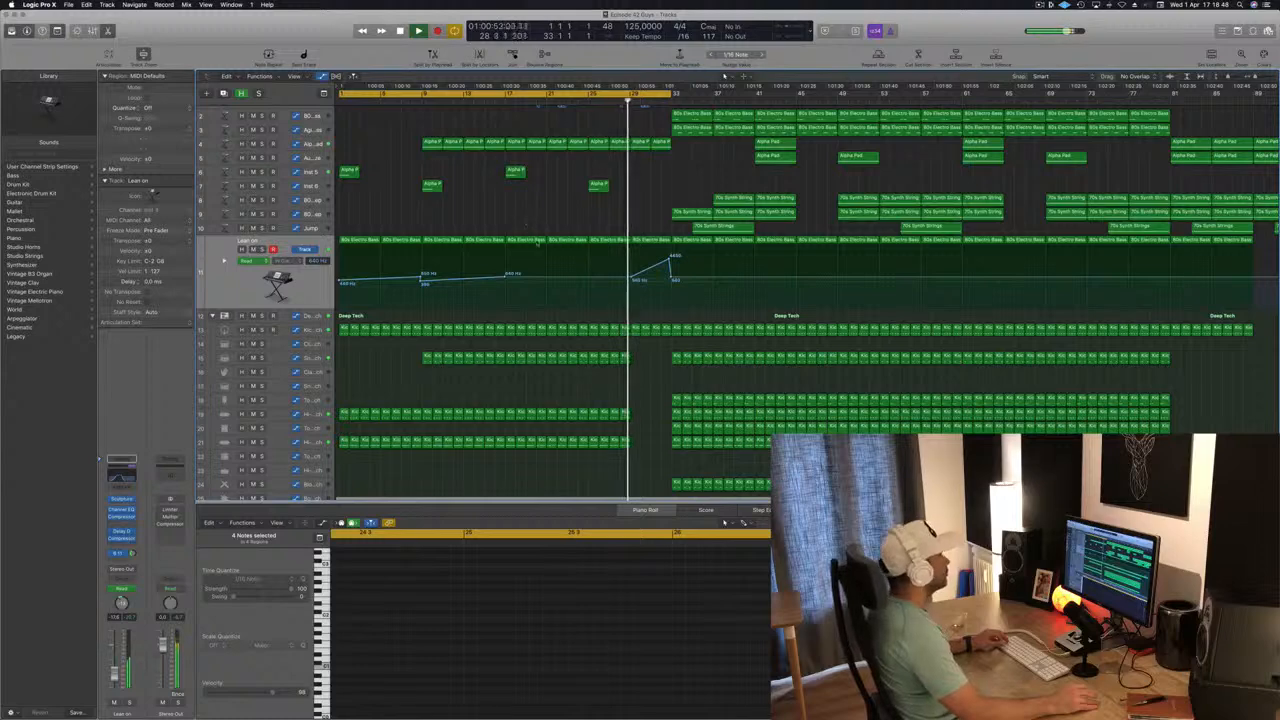
key(super+Up)
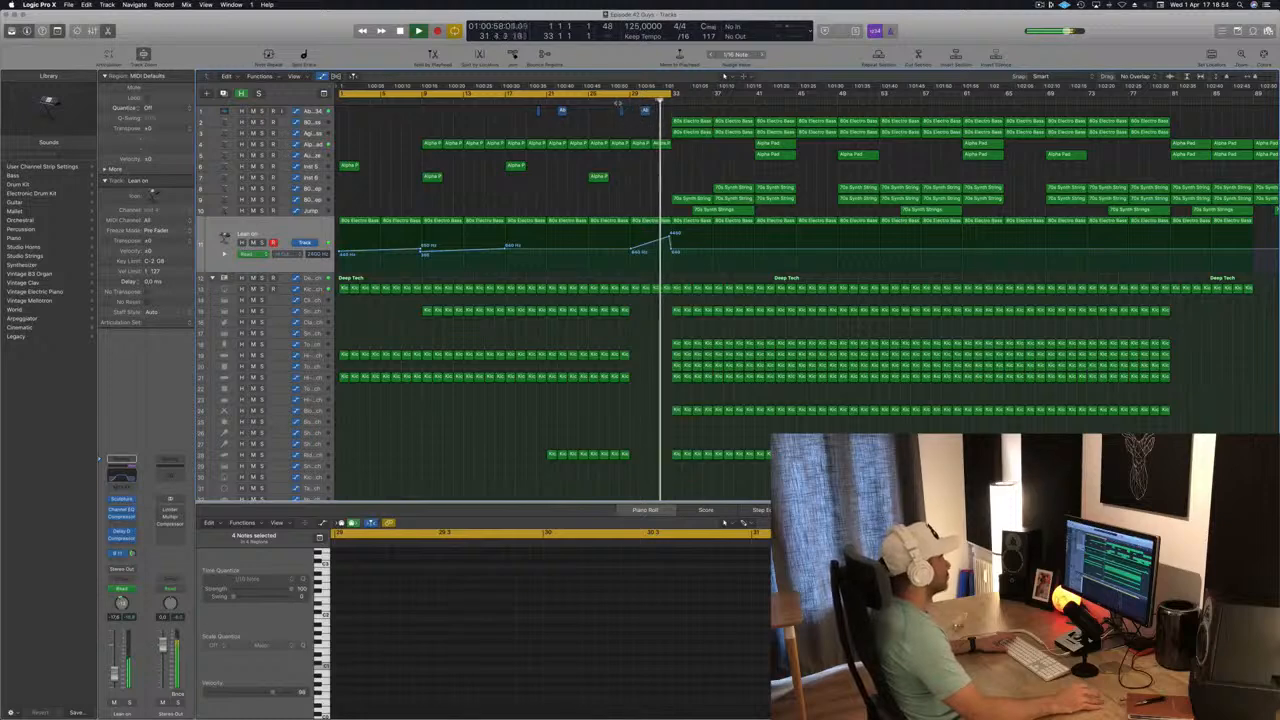
click(610, 98)
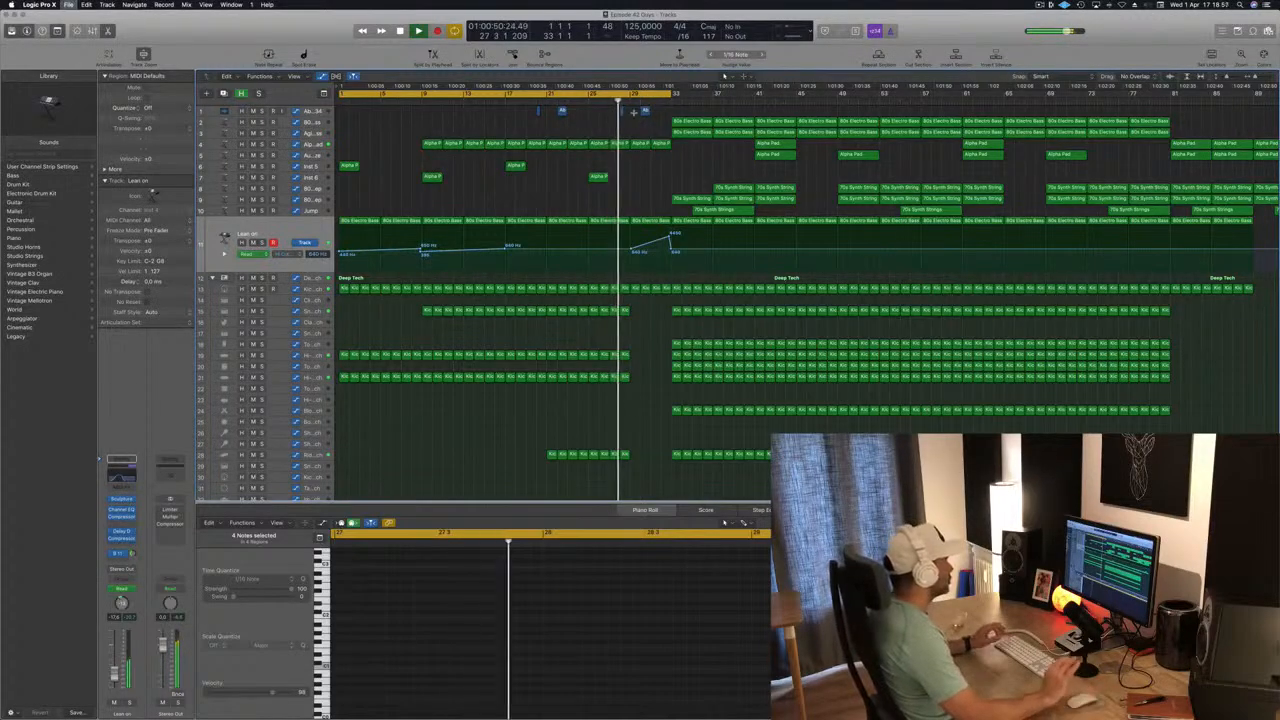
click(1040, 5)
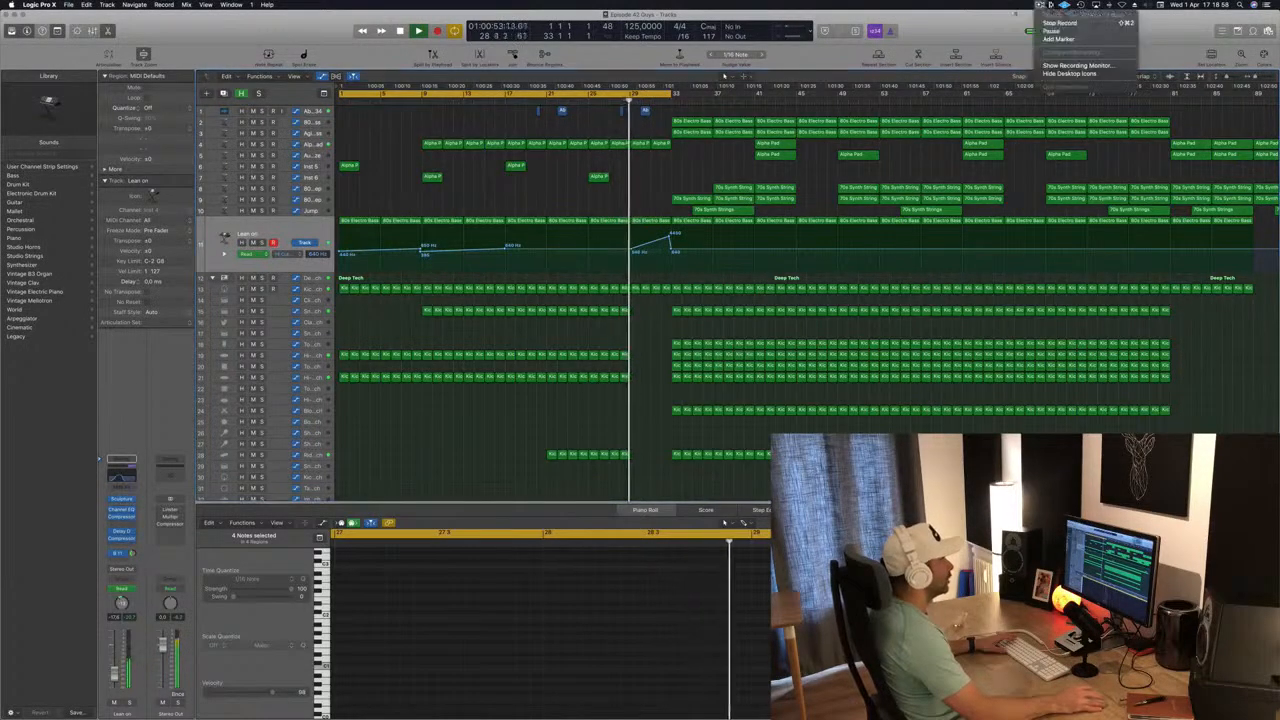
key(Escape)
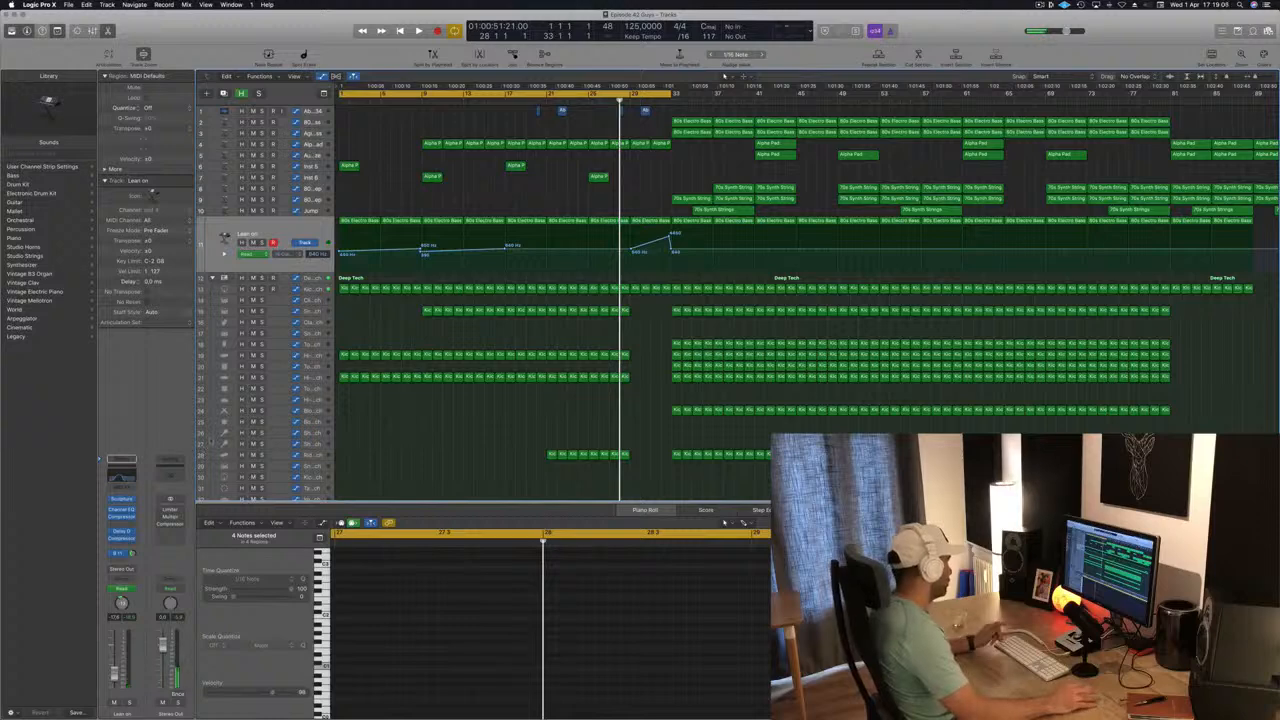
Insert a Channel EQ on the Stereo Out and swap it with the Limiter so it comes first in the effects chain.
double_click(172, 472)
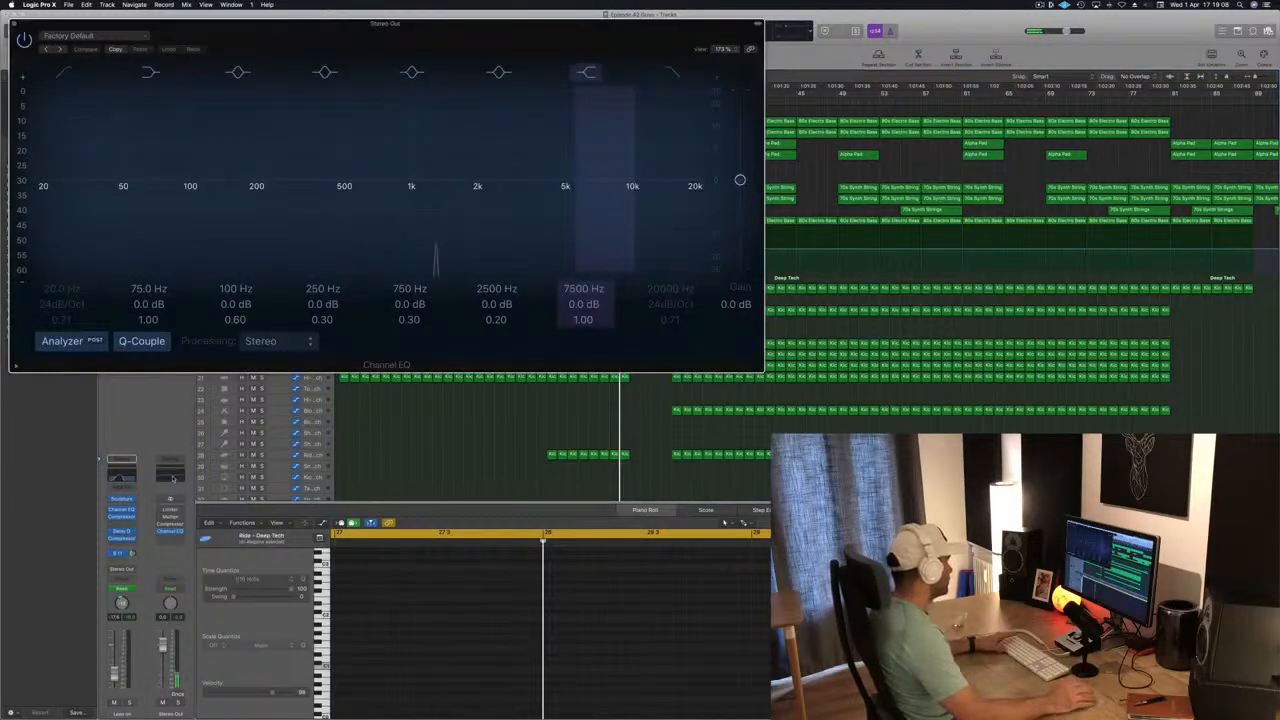
drag(172, 532, 170, 514)
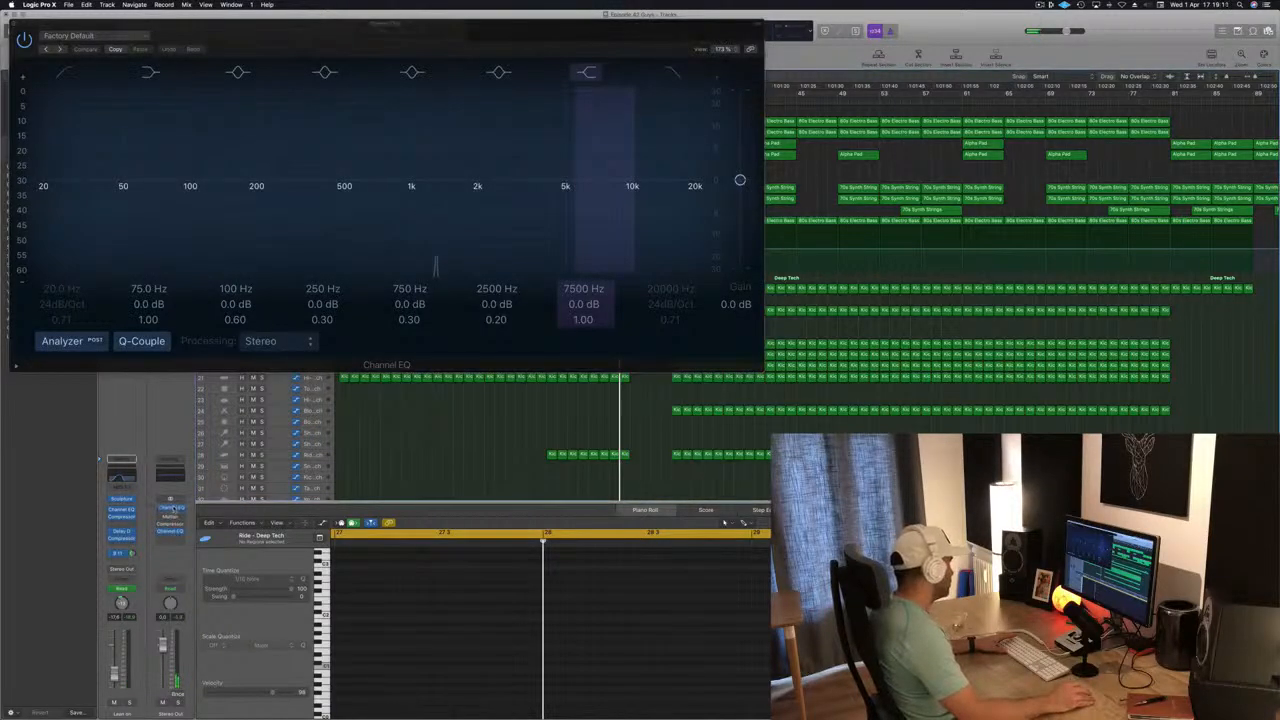
click(172, 511)
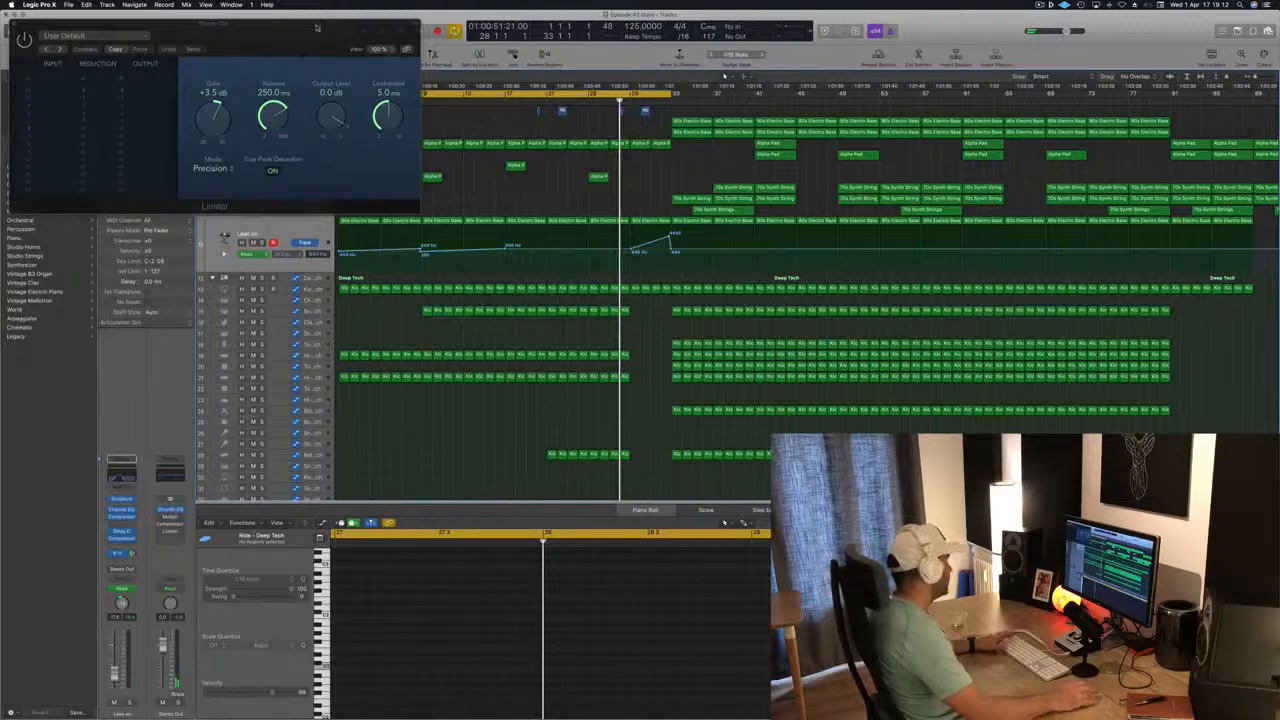
Reopen the Stereo Out Channel EQ, move it clear of the arrangement and close the Limiter window.
drag(316, 27, 754, 117)
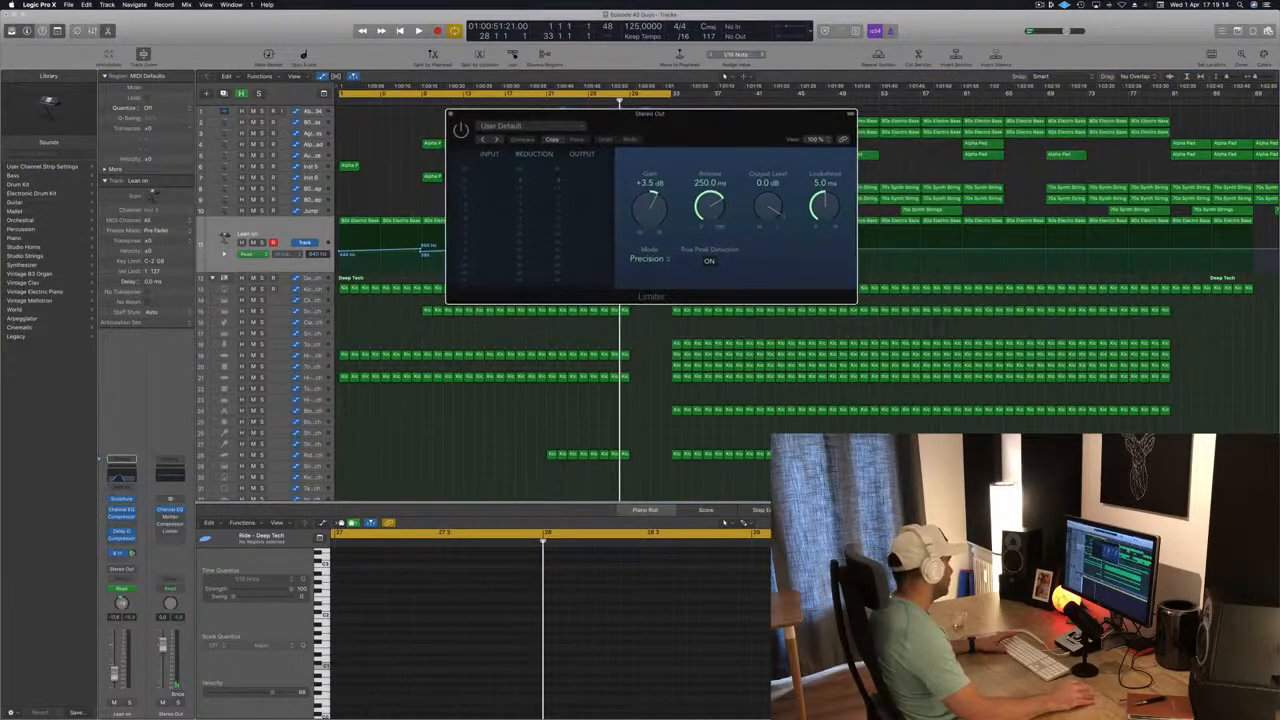
click(170, 498)
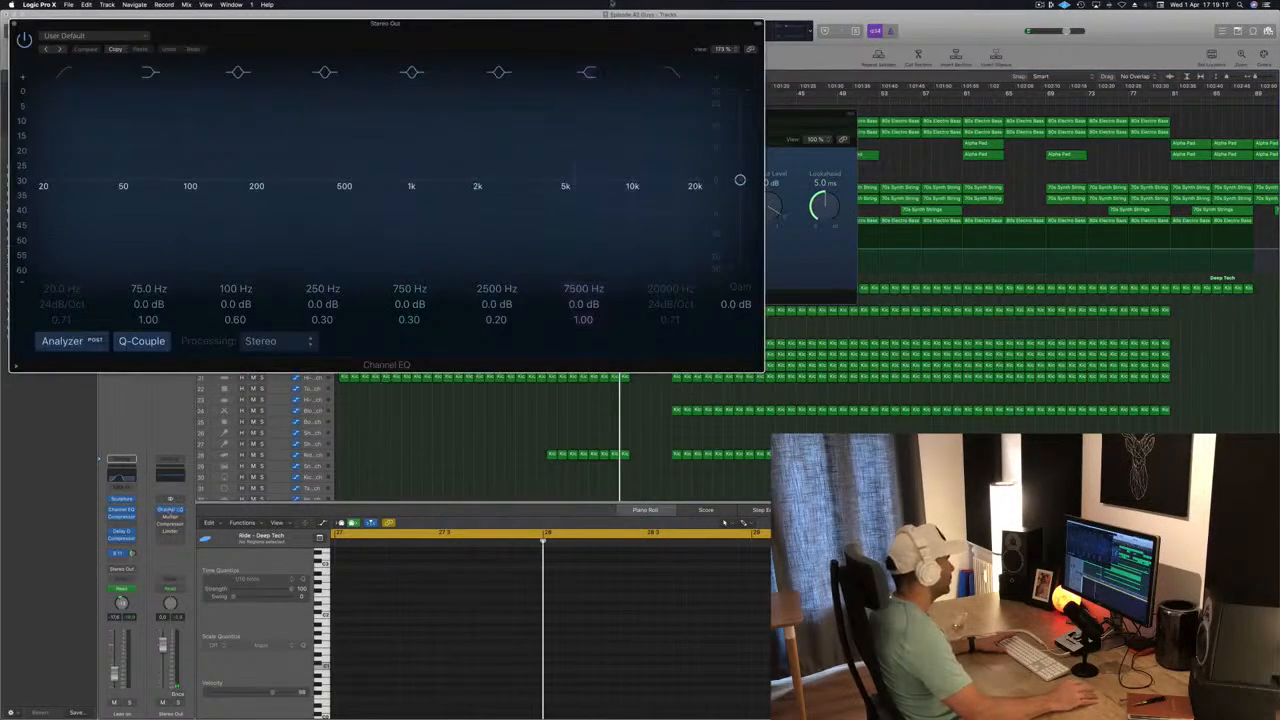
drag(386, 9, 1102, 201)
drag(853, 145, 817, 135)
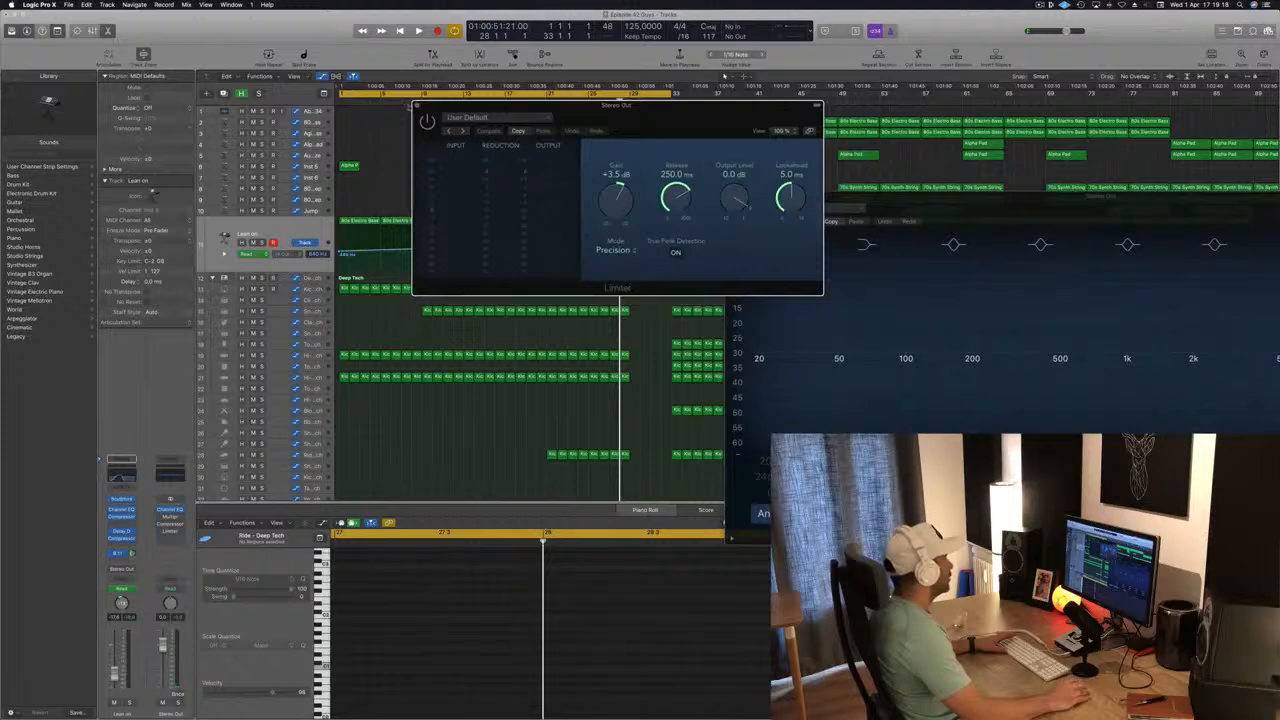
click(416, 106)
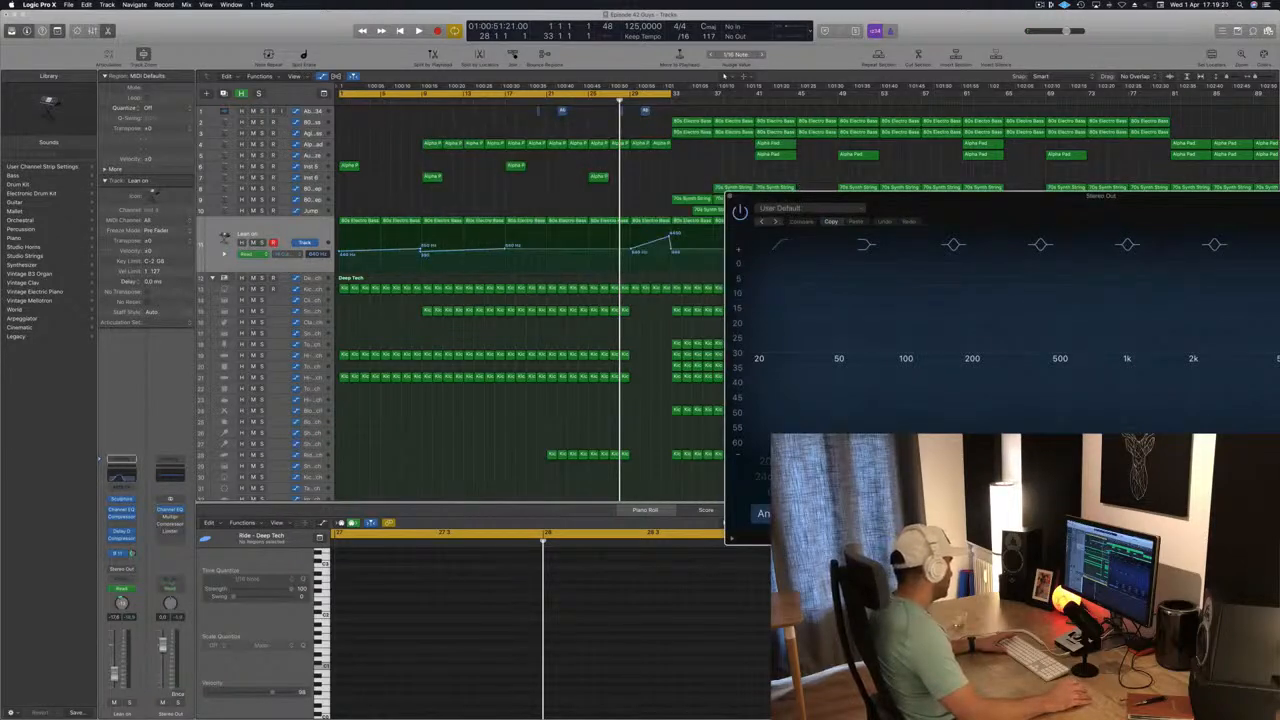
right_click(179, 566)
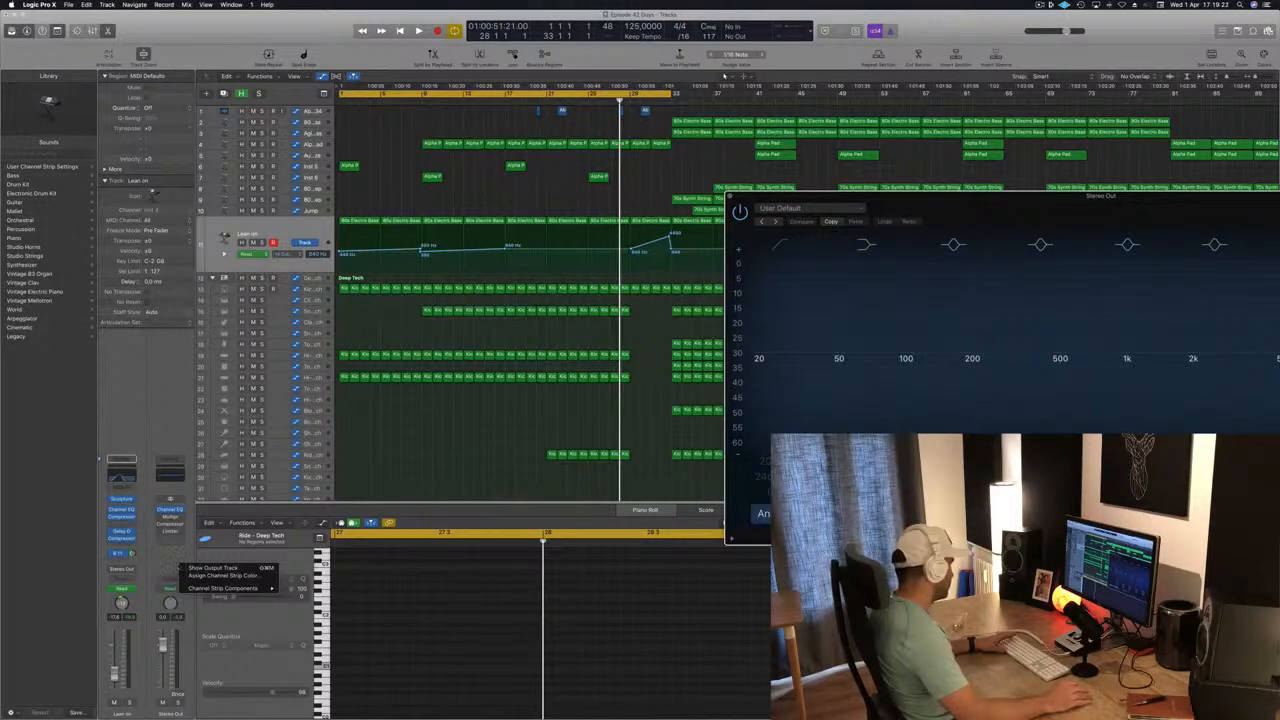
right_click(176, 713)
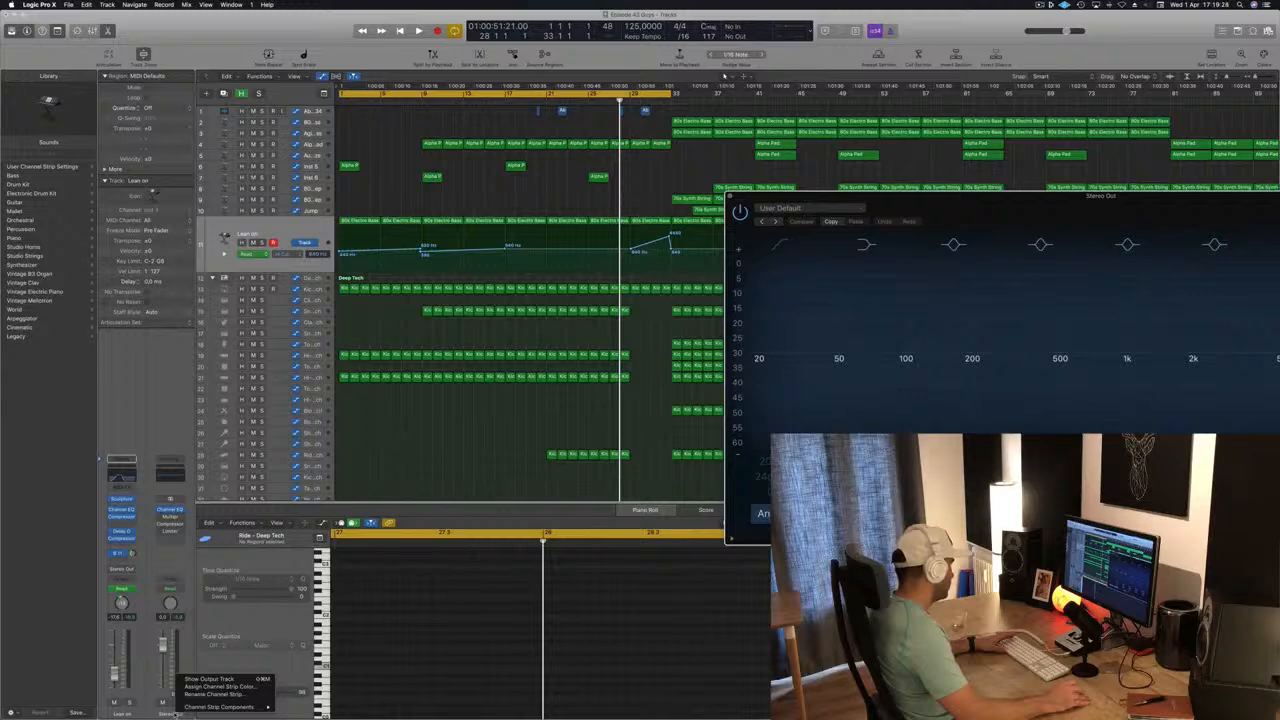
mouse_move(184, 707)
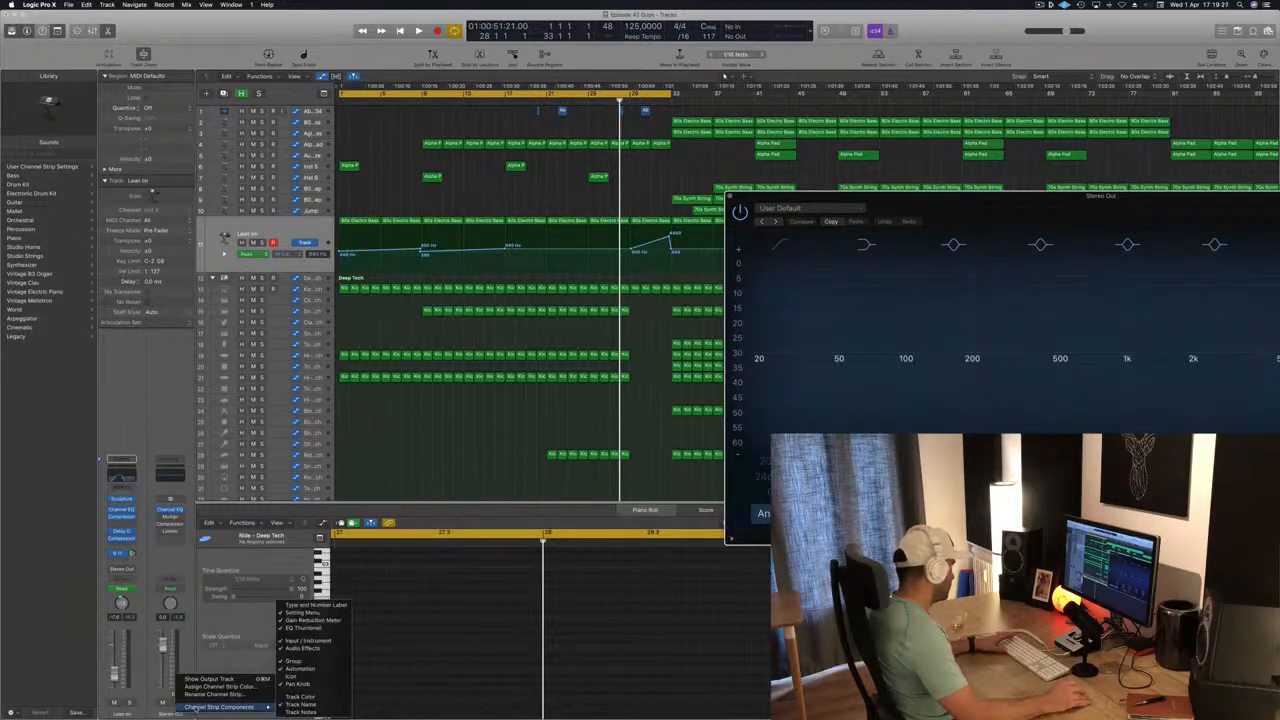
click(174, 363)
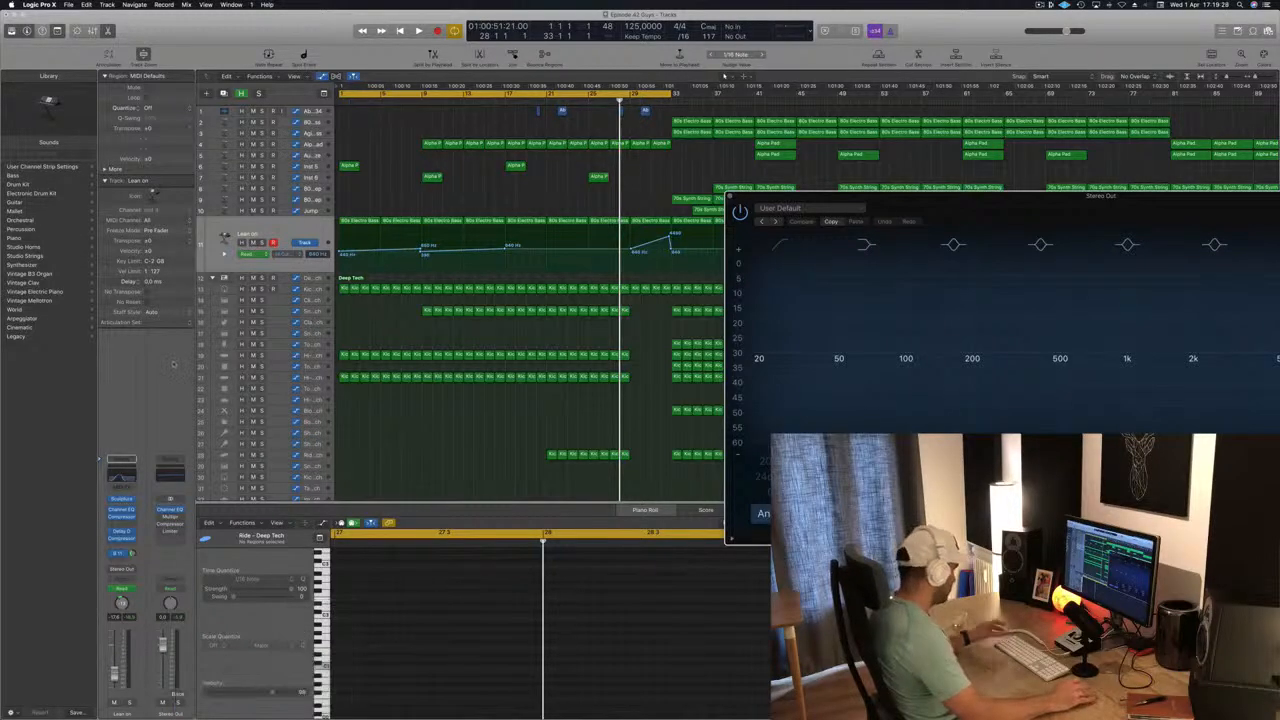
Show the mixer, select the Stereo Out channel strip at its far end, and move the Channel EQ window clear.
key(x)
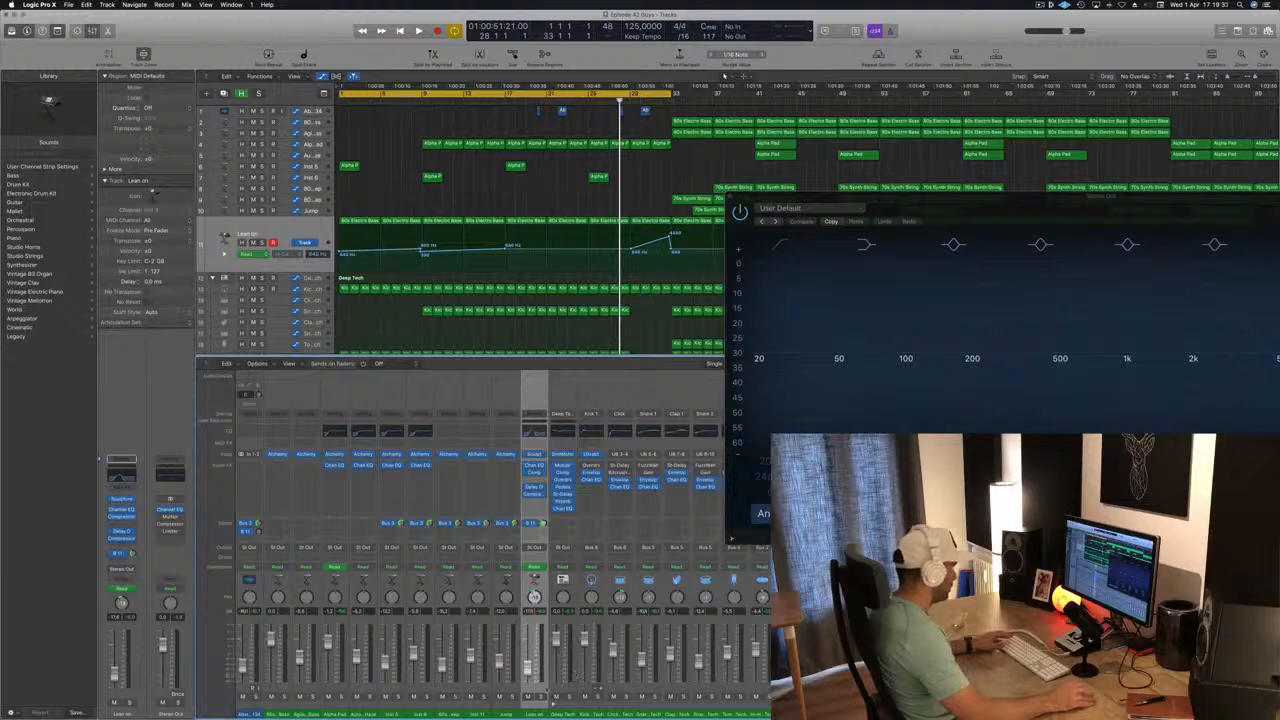
drag(1034, 198, 359, 82)
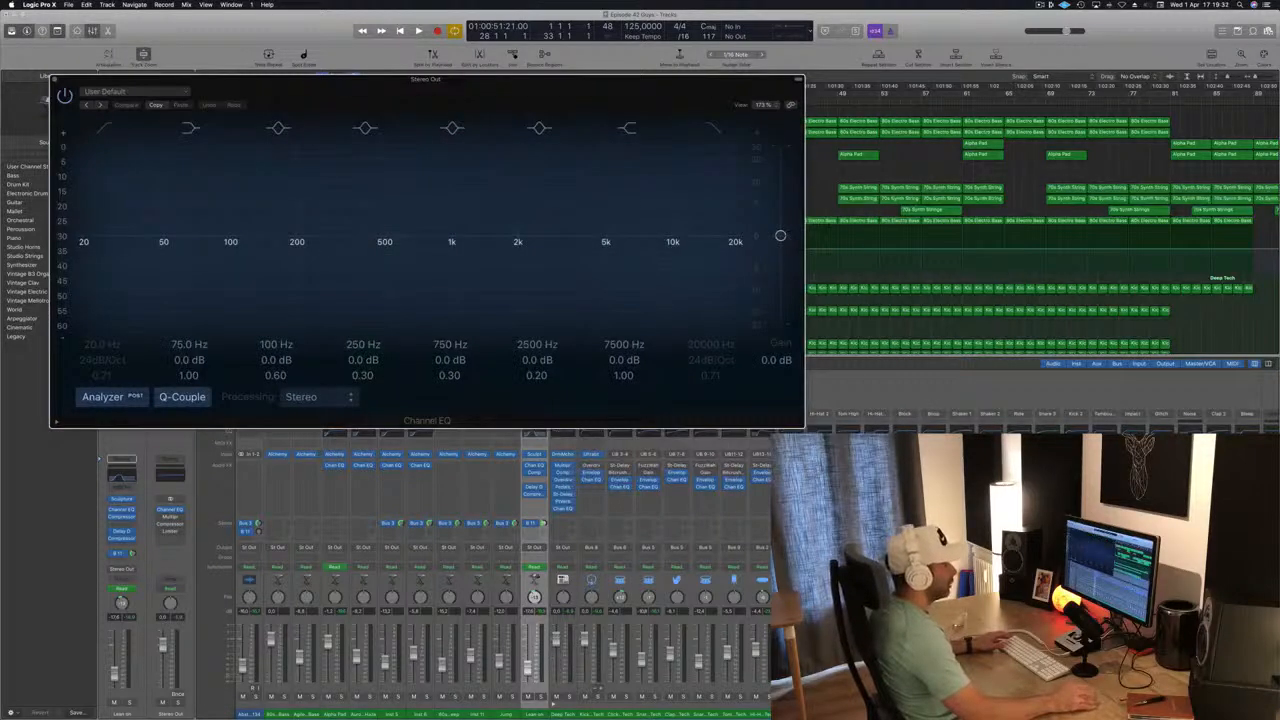
scroll(500, 570, right, 10)
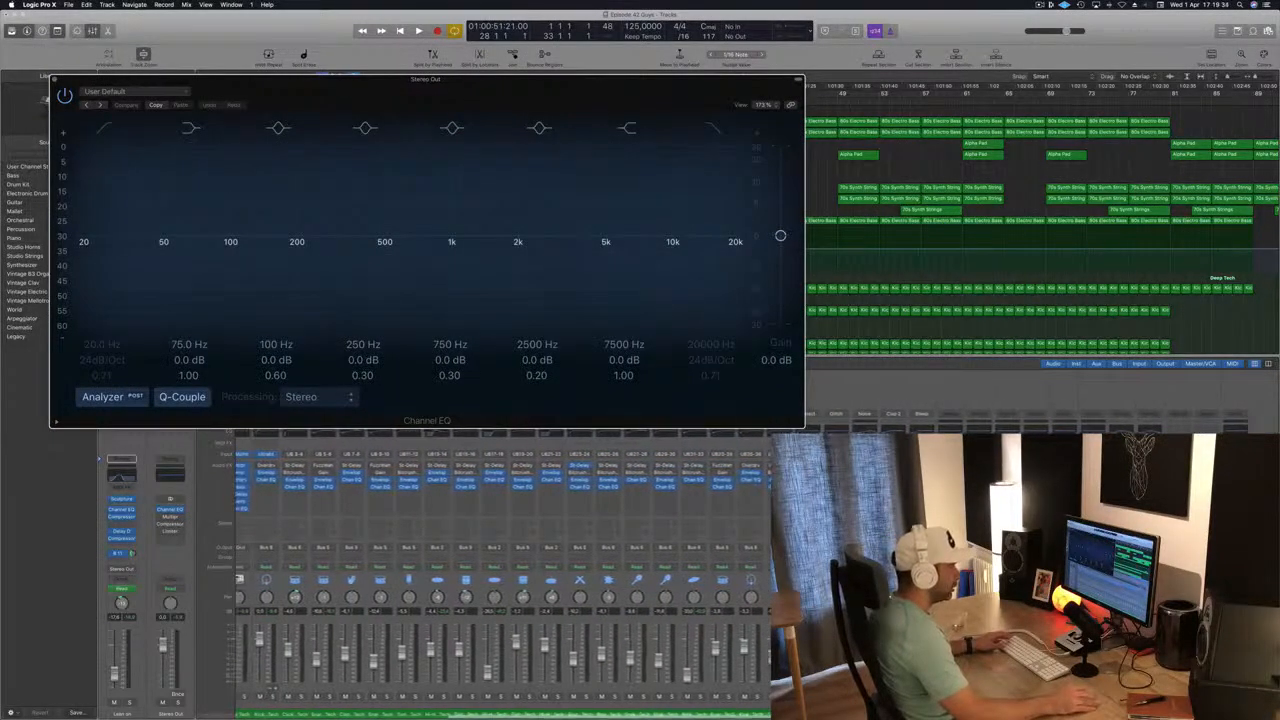
click(1236, 640)
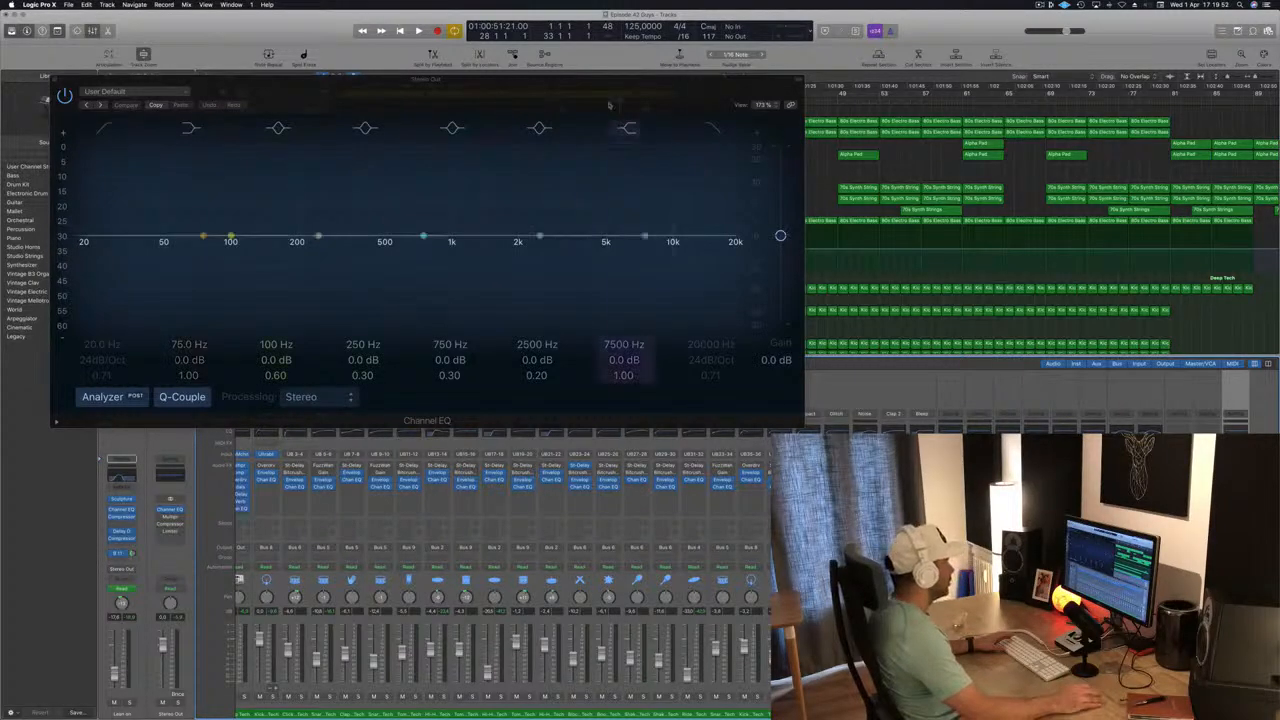
drag(606, 100, 851, 91)
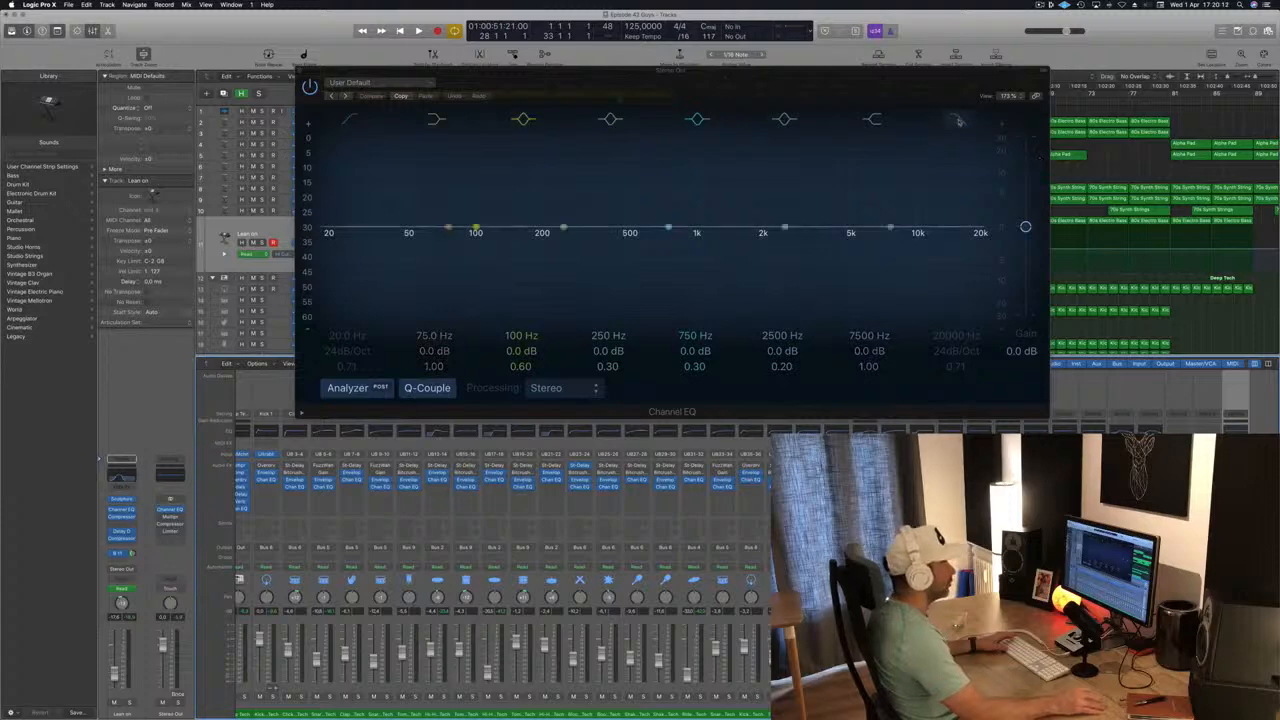
Enable the EQ's high-cut band with a 48 dB/Oct slope, a Q of 0.60 and a frequency of 16800 Hz.
click(958, 120)
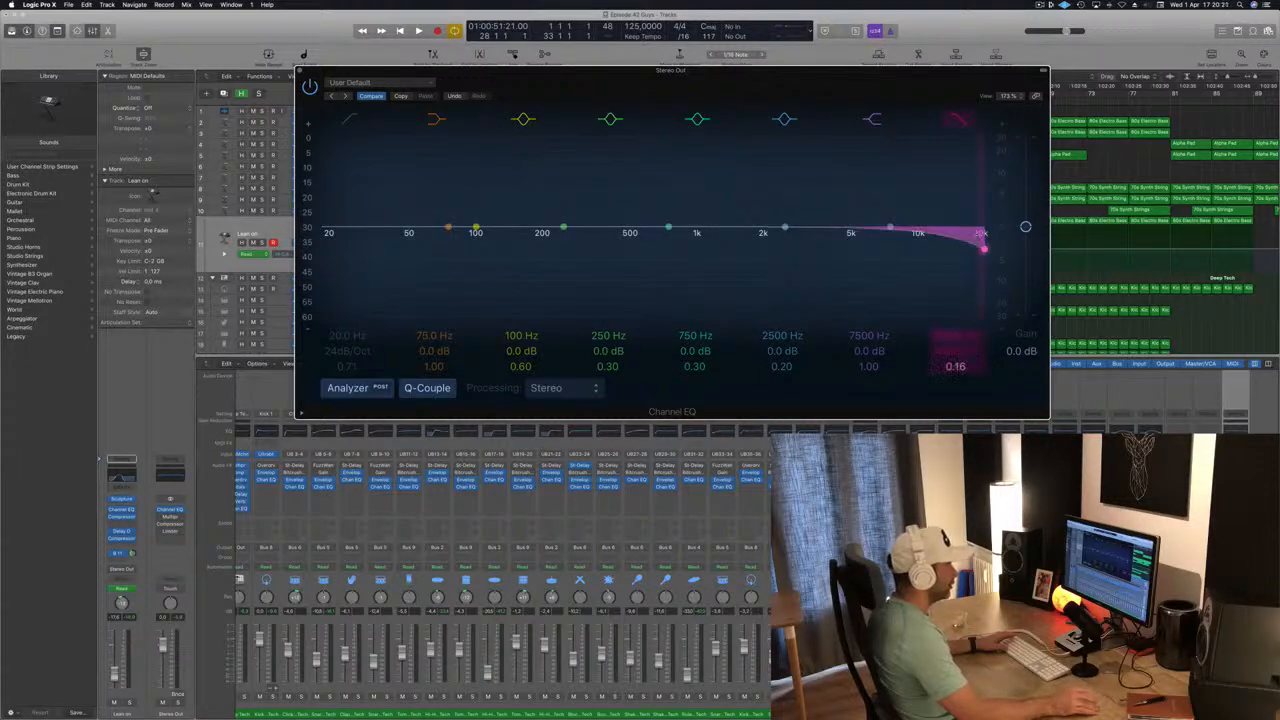
mouse_move(956, 366)
mouse_down()
mouse_move(956, 310)
mouse_move(956, 372)
mouse_up()
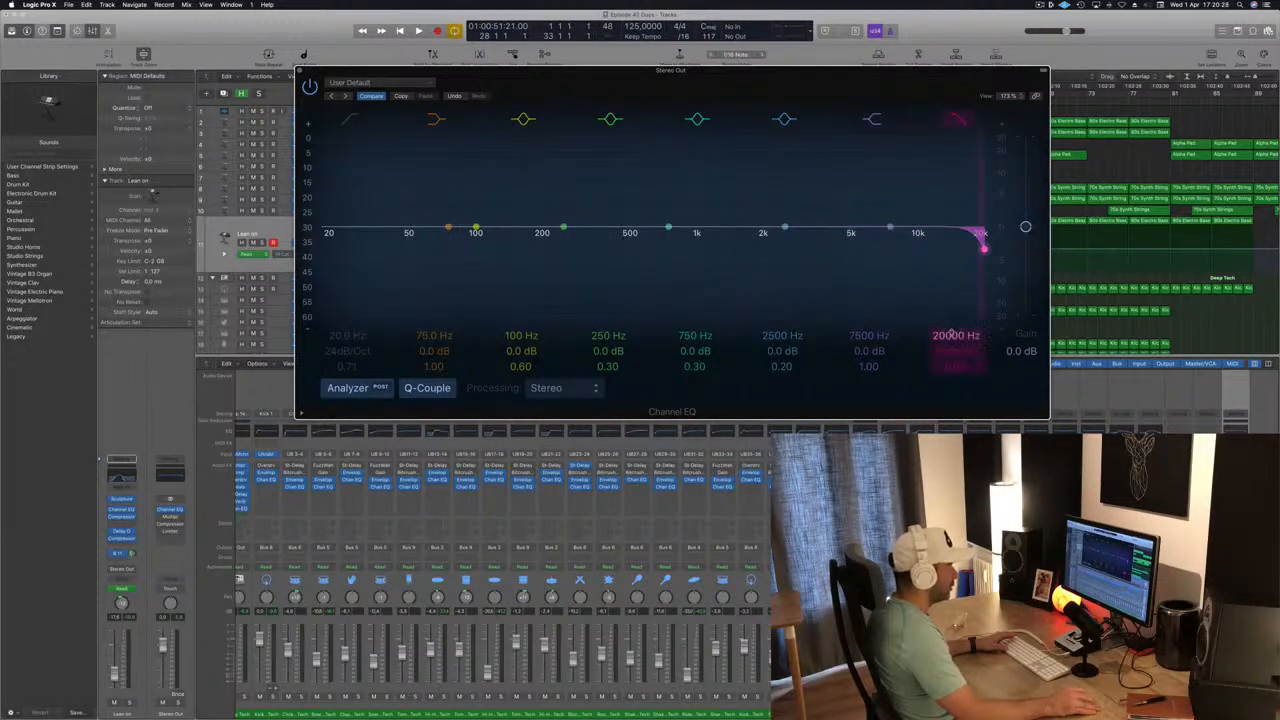
mouse_move(983, 246)
mouse_down()
mouse_move(804, 248)
mouse_move(967, 248)
mouse_up()
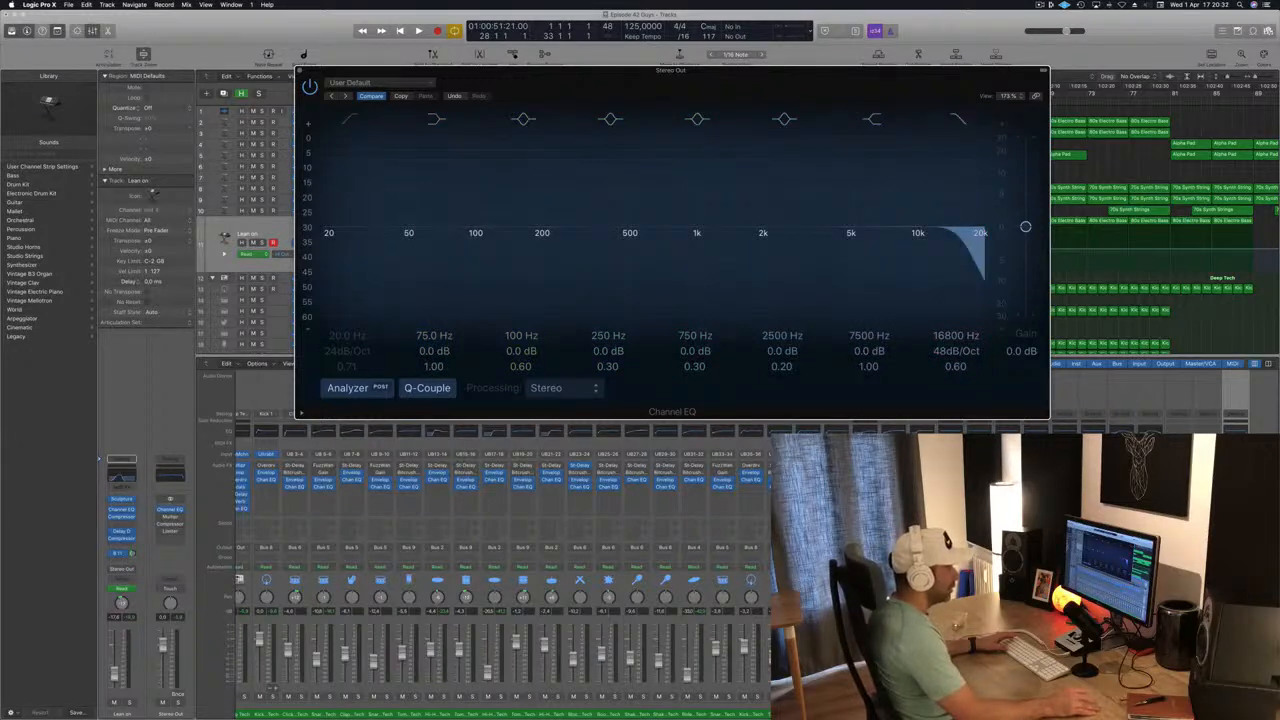
Play from the start with Stereo Out in Touch mode, record a sweep of the high-cut frequency, and close the EQ.
click(170, 589)
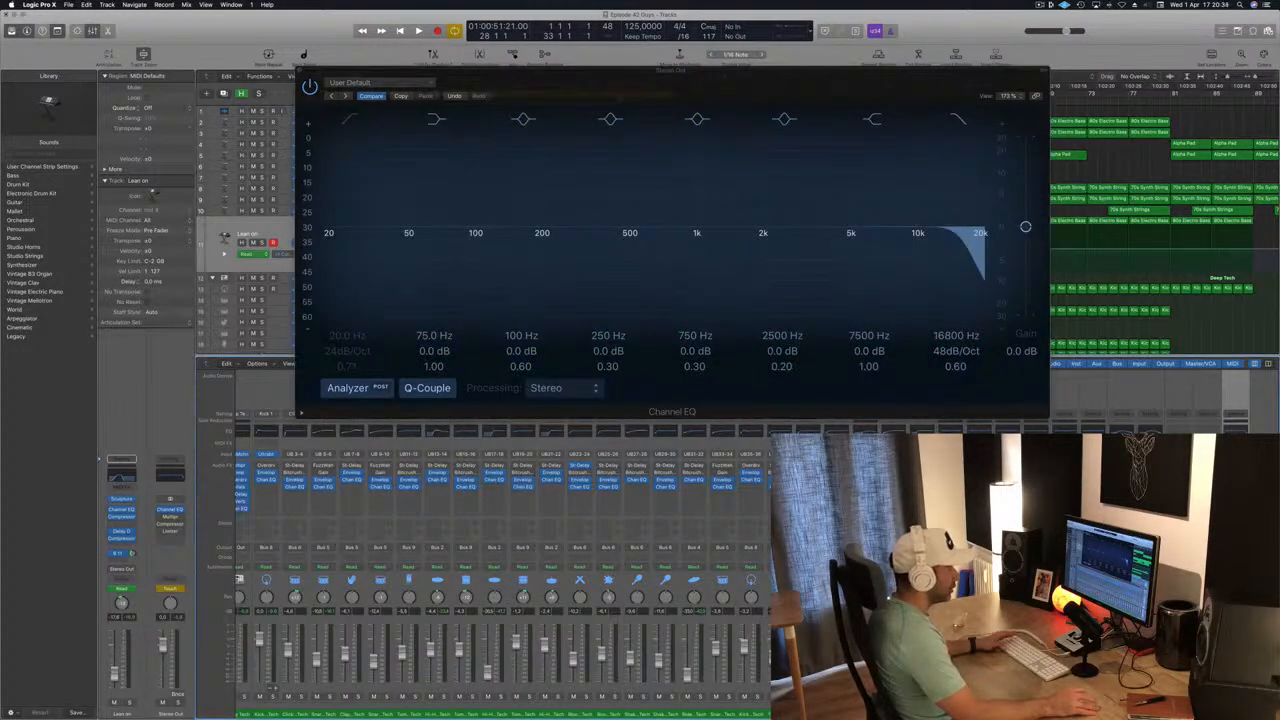
key(space)
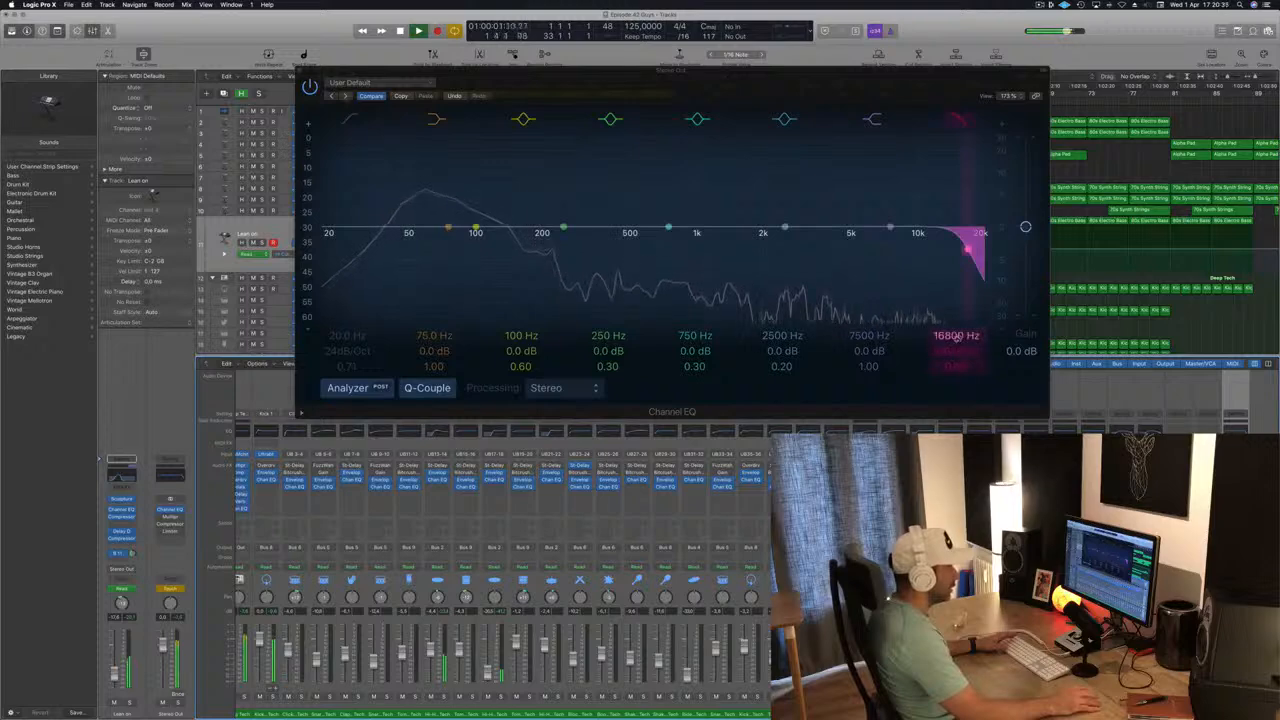
mouse_move(967, 248)
mouse_down()
mouse_move(553, 248)
mouse_move(980, 248)
mouse_up()
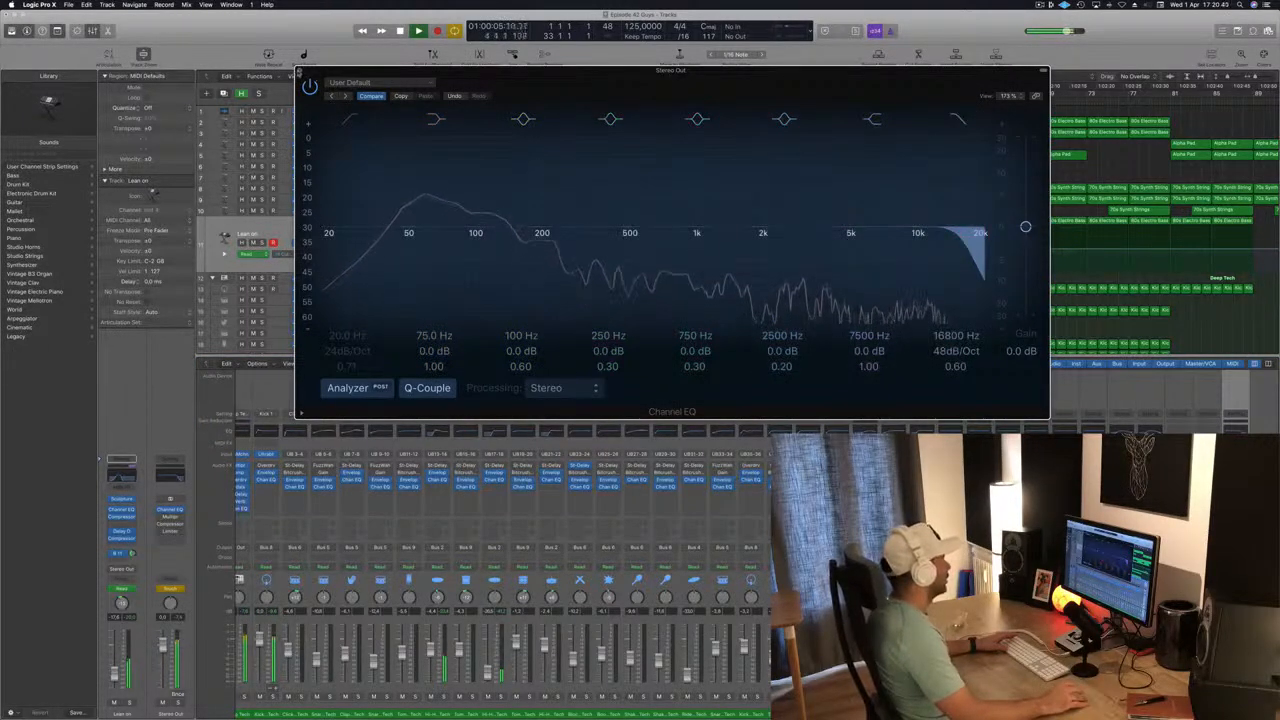
key(super+w)
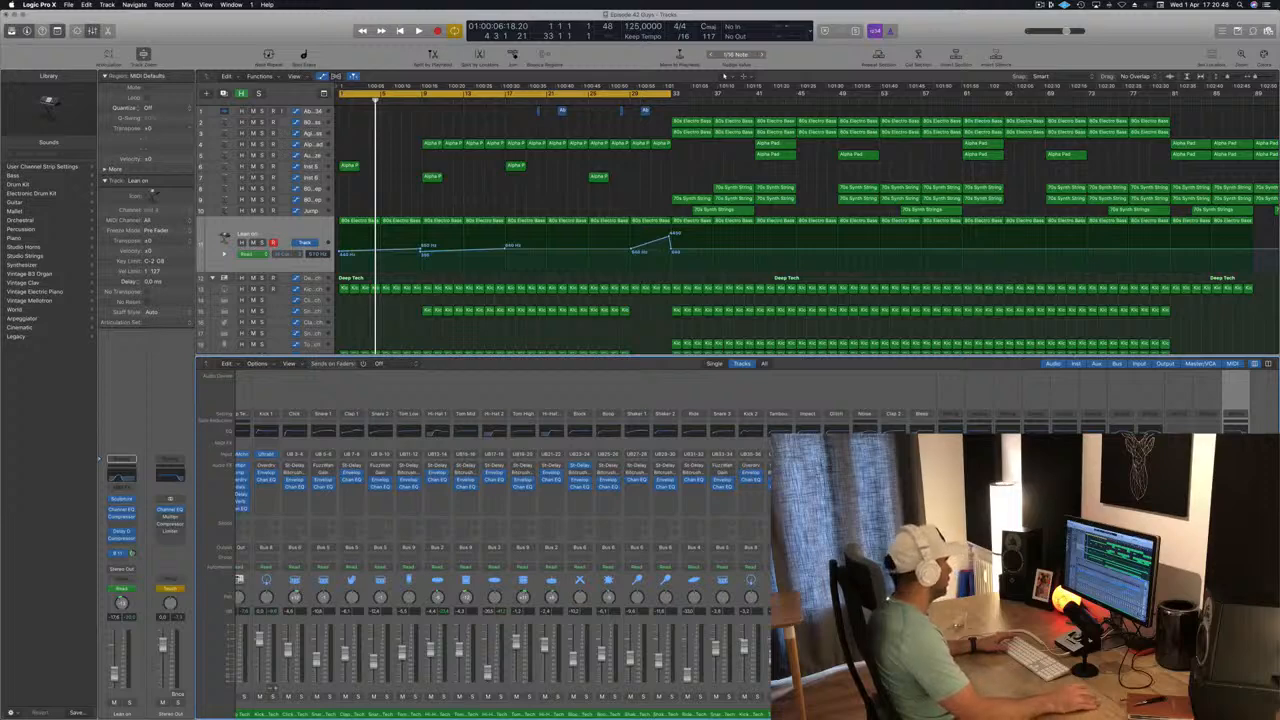
Select the Stereo Out track at the end of the track list and delete the recorded high-cut sweep points.
scroll(287, 300, down, 10)
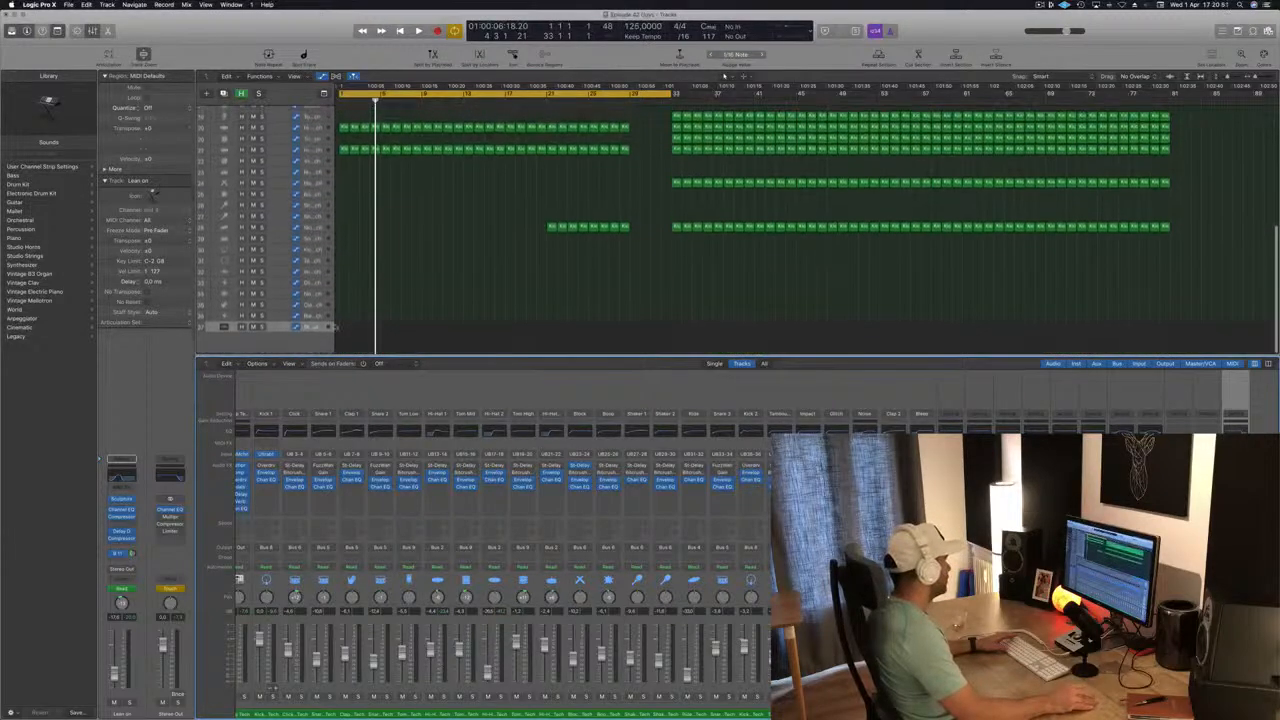
click(284, 329)
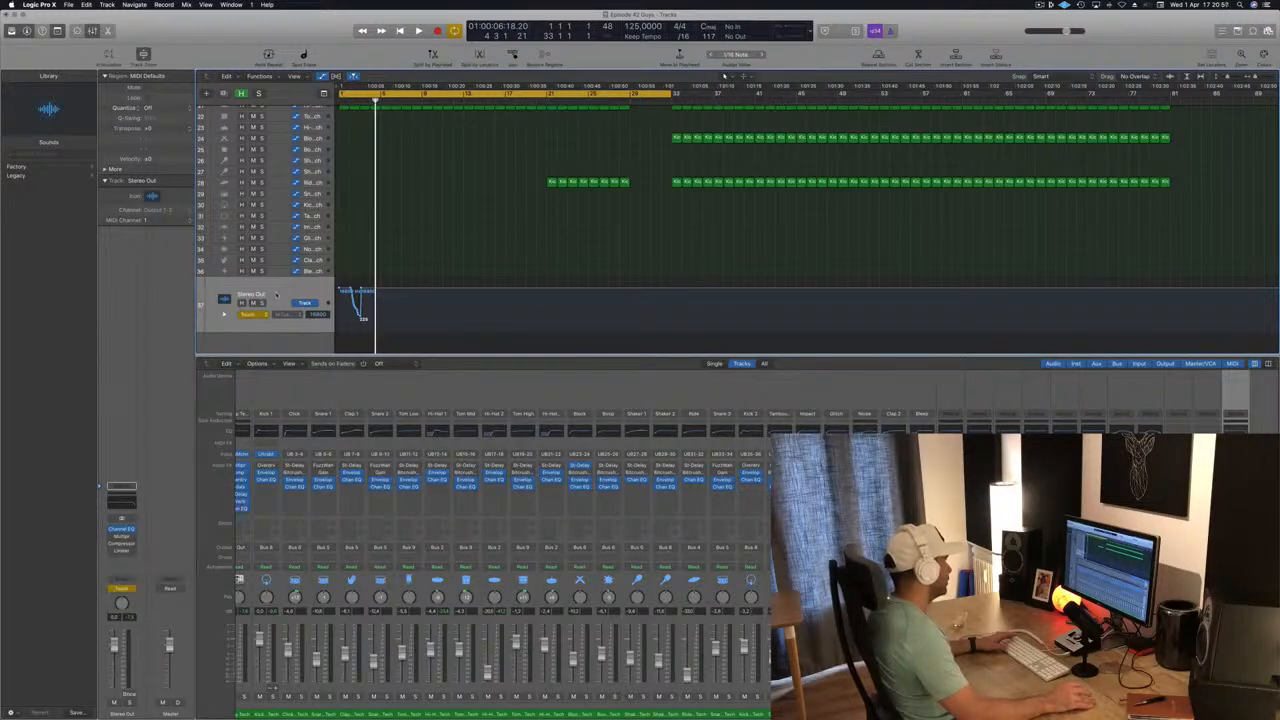
scroll(640, 230, up, 1)
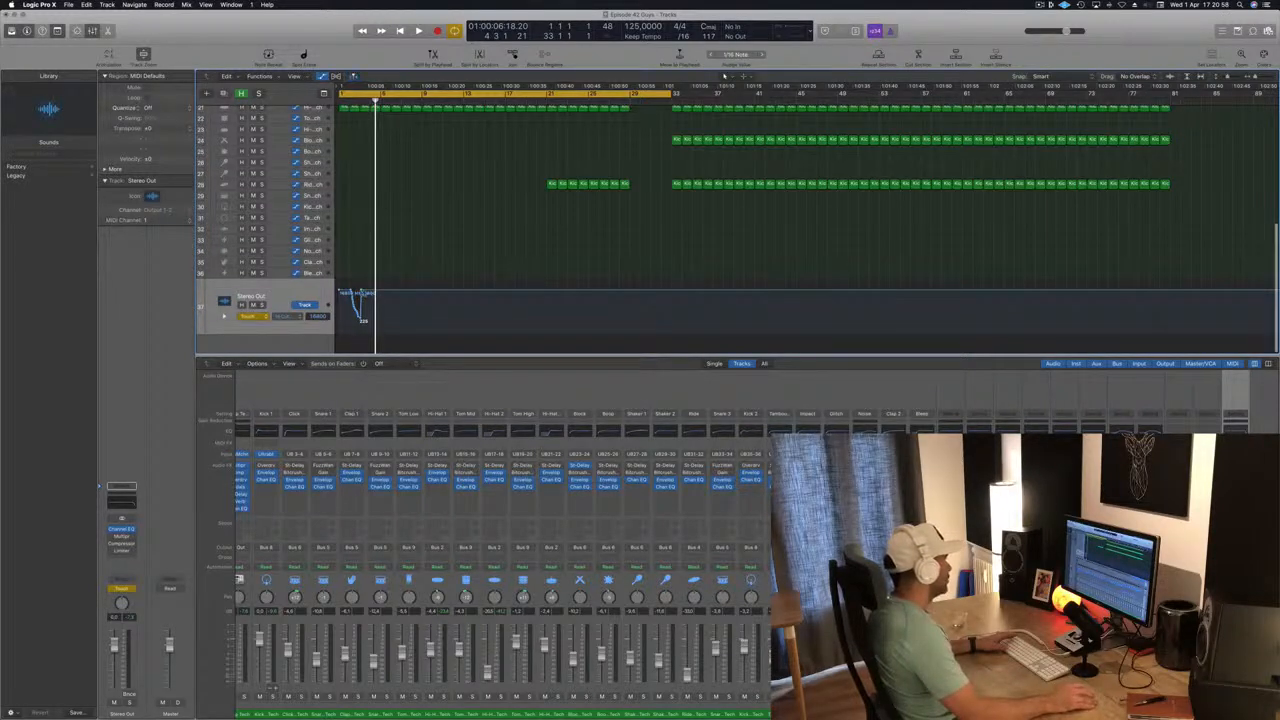
drag(362, 292, 265, 294)
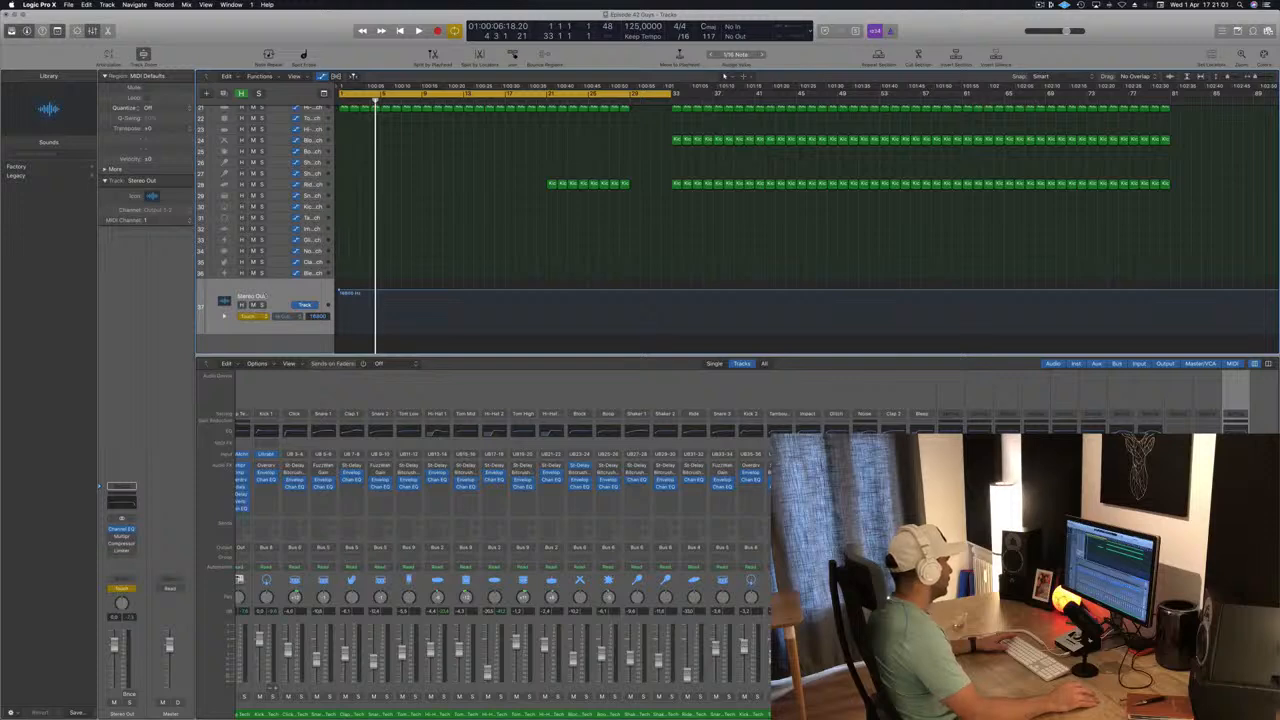
scroll(666, 322, up, 1)
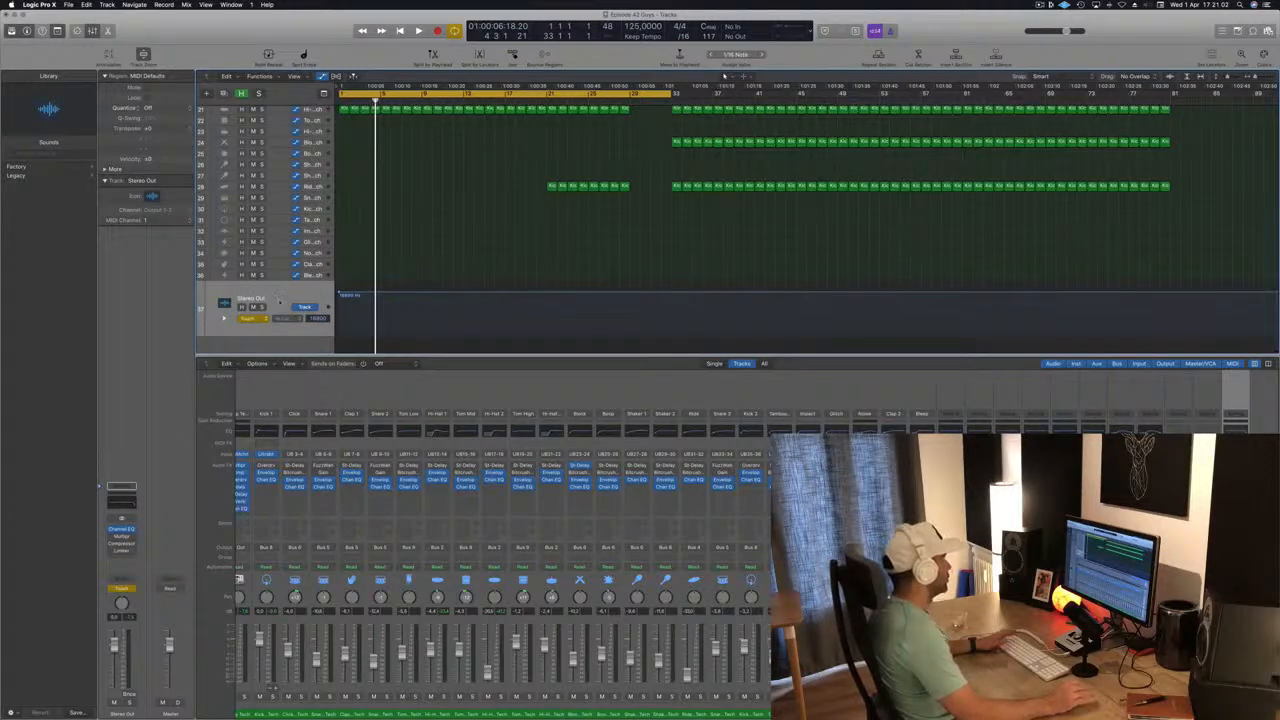
Raise the Stereo Out high-cut automation to 20000 Hz from the start and add a point at bar 29.
key(space)
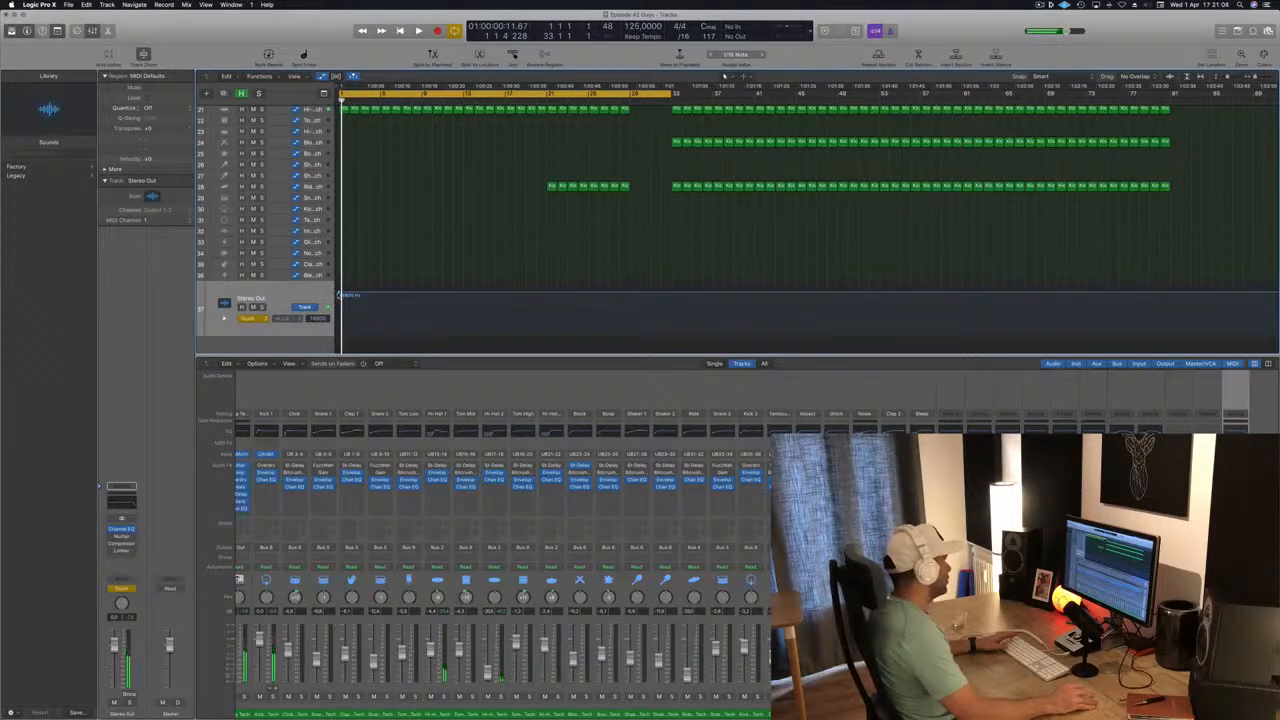
drag(339, 294, 338, 290)
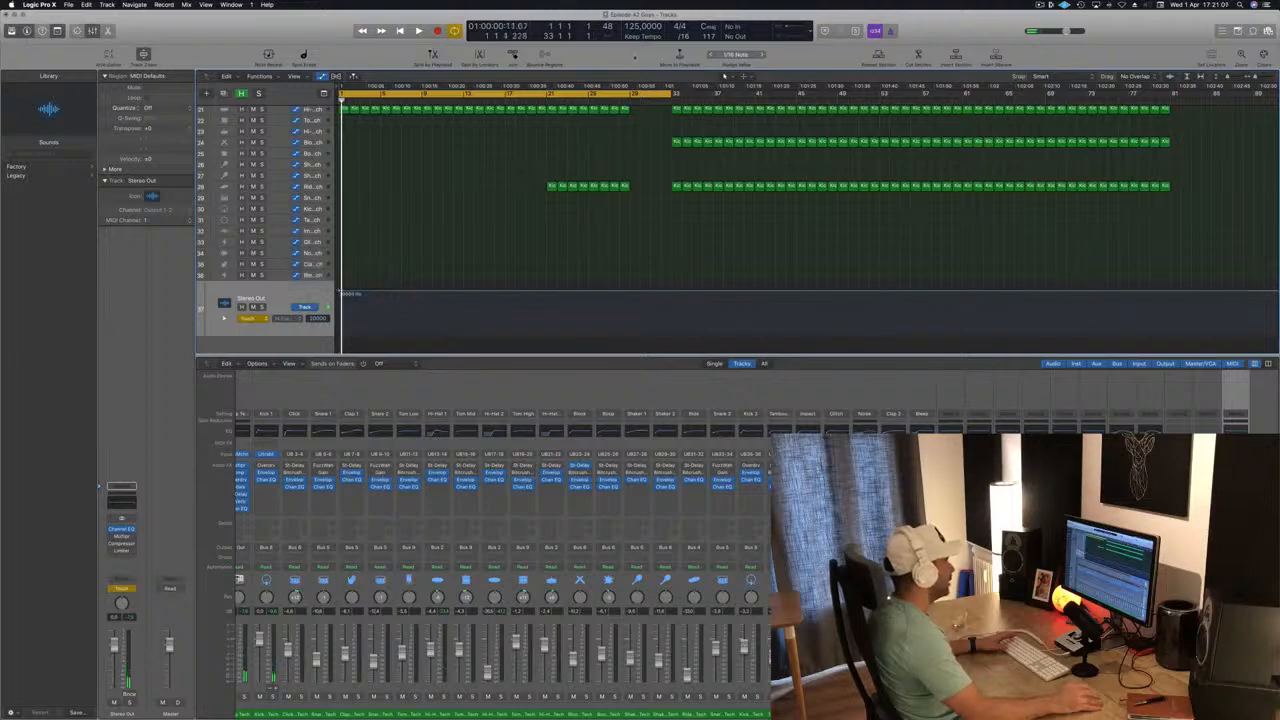
click(623, 100)
key(space)
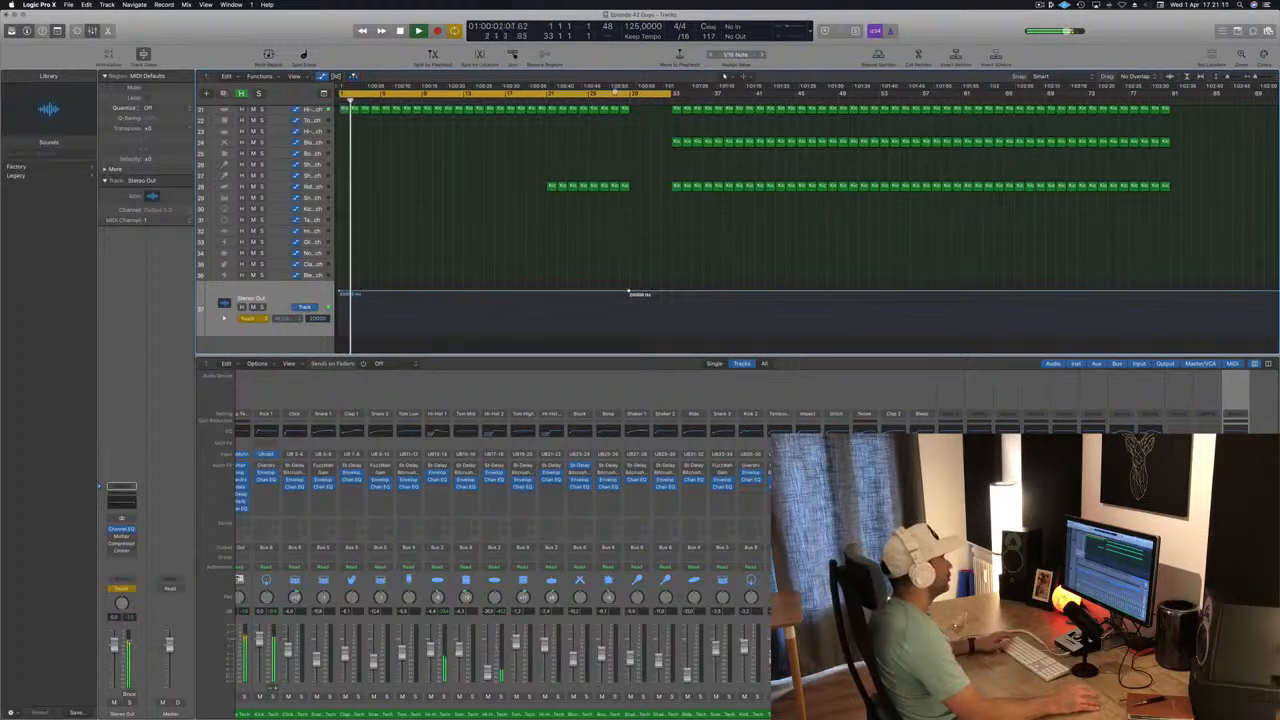
Loop bars 25 to 33, add 20000 Hz high-cut points at both ends, and lower the bar 29 point slightly.
drag(597, 97, 671, 98)
key(space)
key(space)
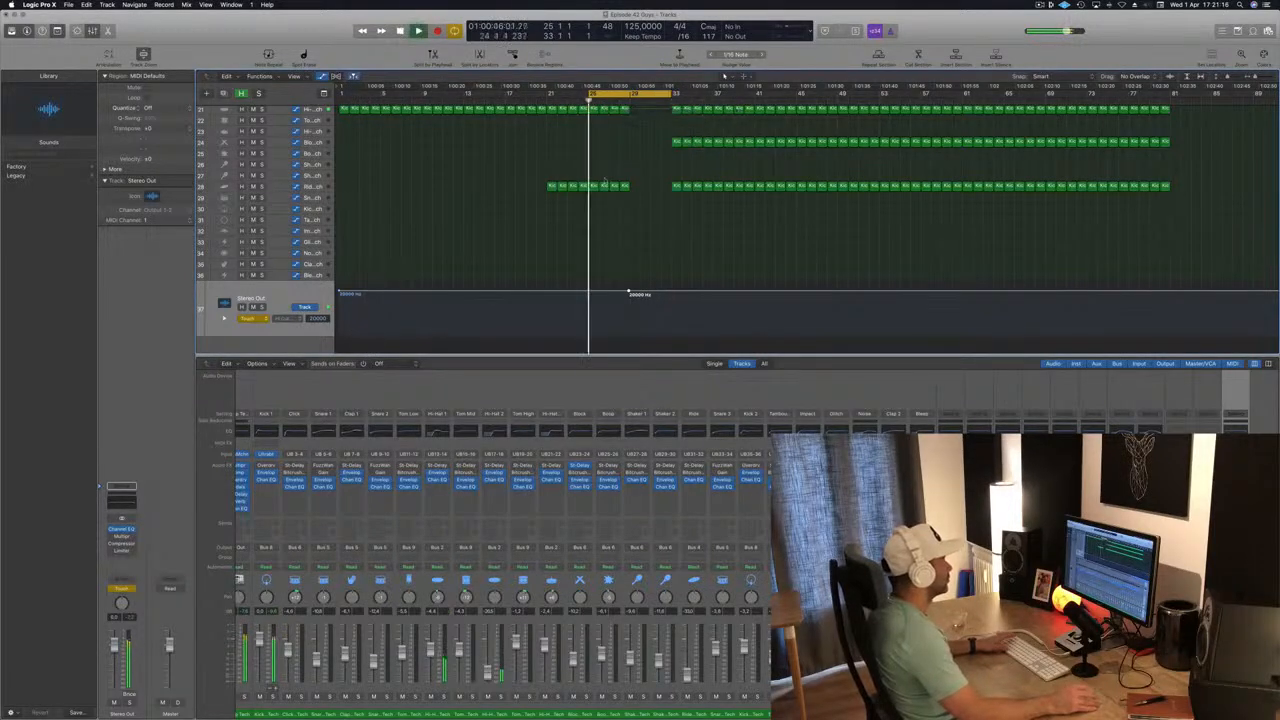
click(589, 292)
drag(629, 292, 653, 304)
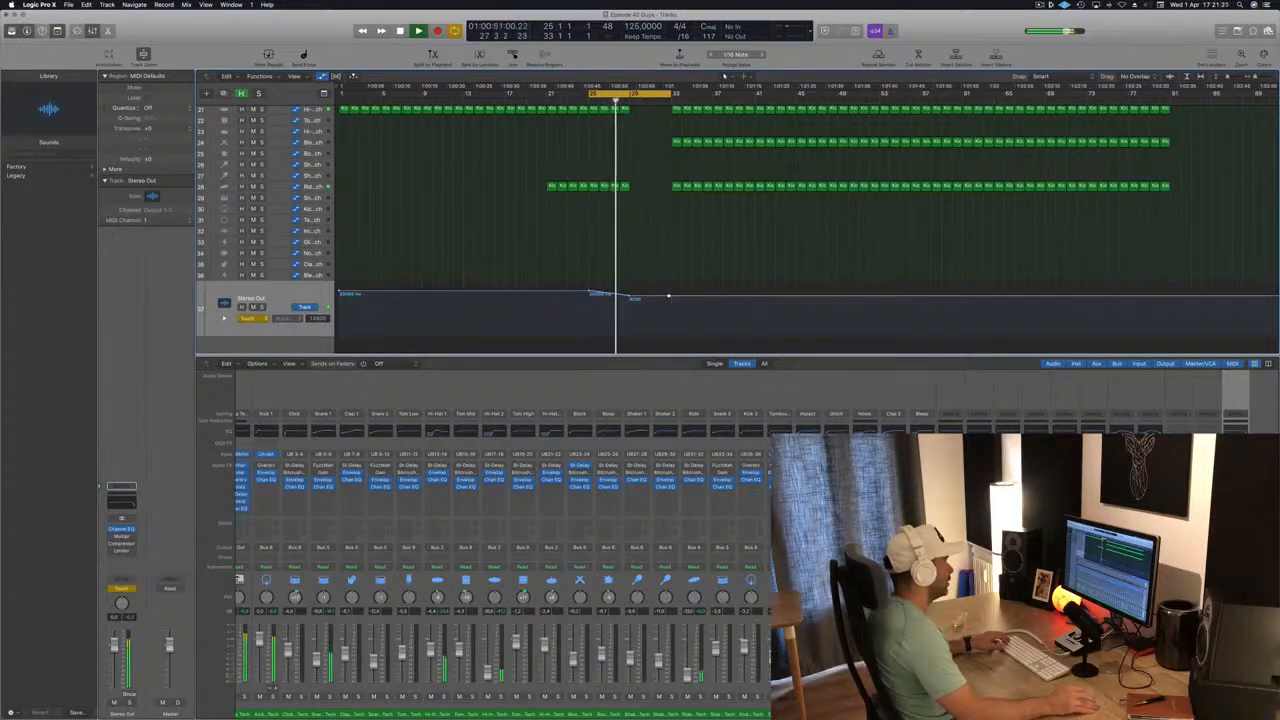
click(668, 294)
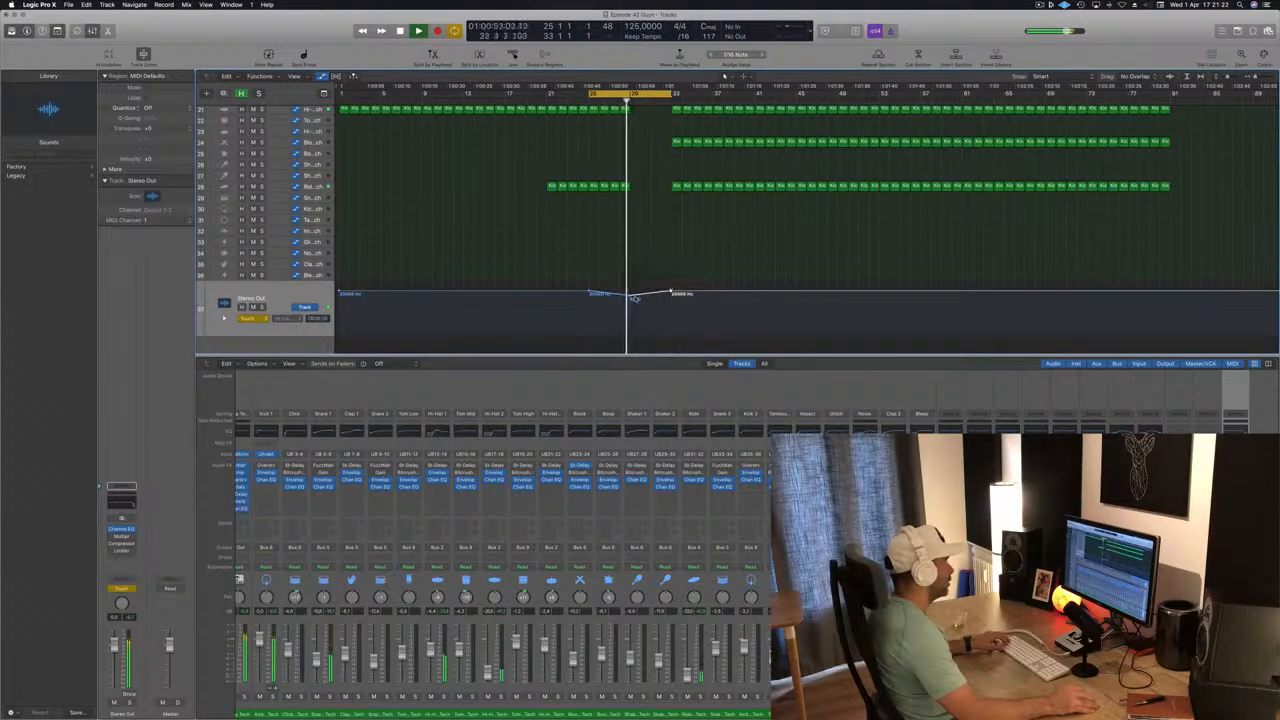
Add a low high-cut point near bar 31, delete the bar 29 point, and set Stereo Out automation to Read.
drag(633, 297, 650, 318)
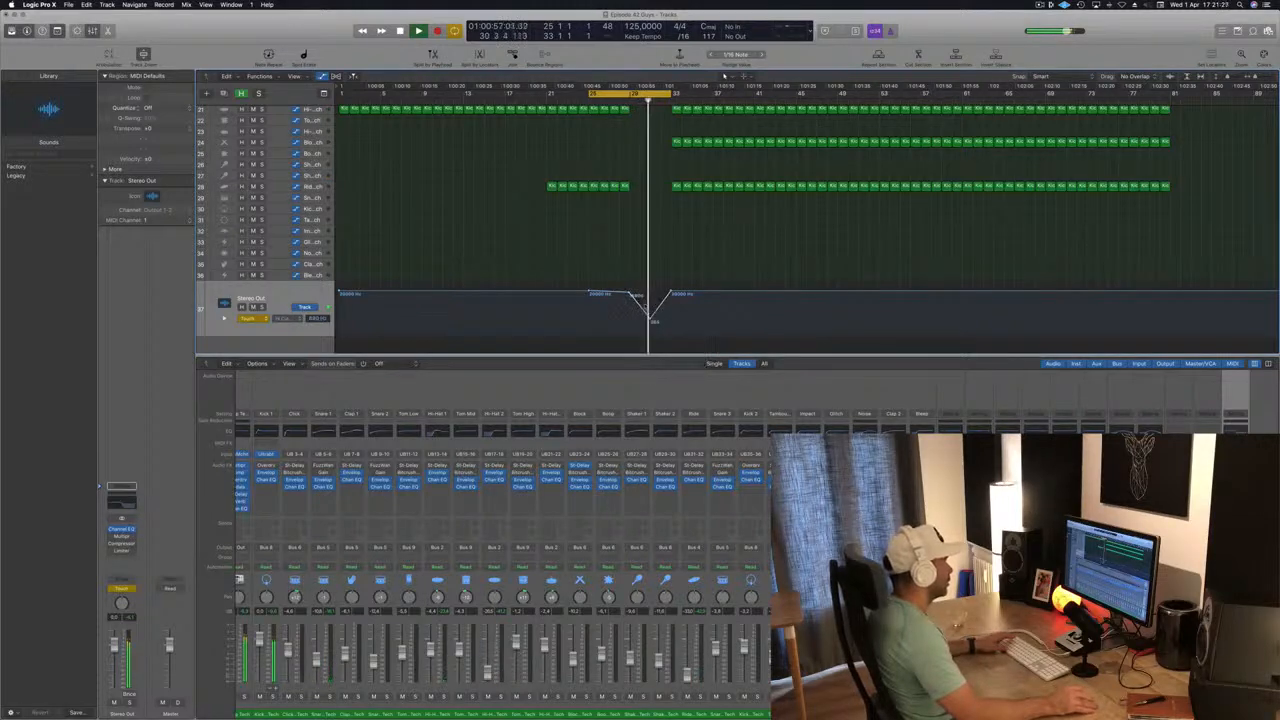
double_click(630, 294)
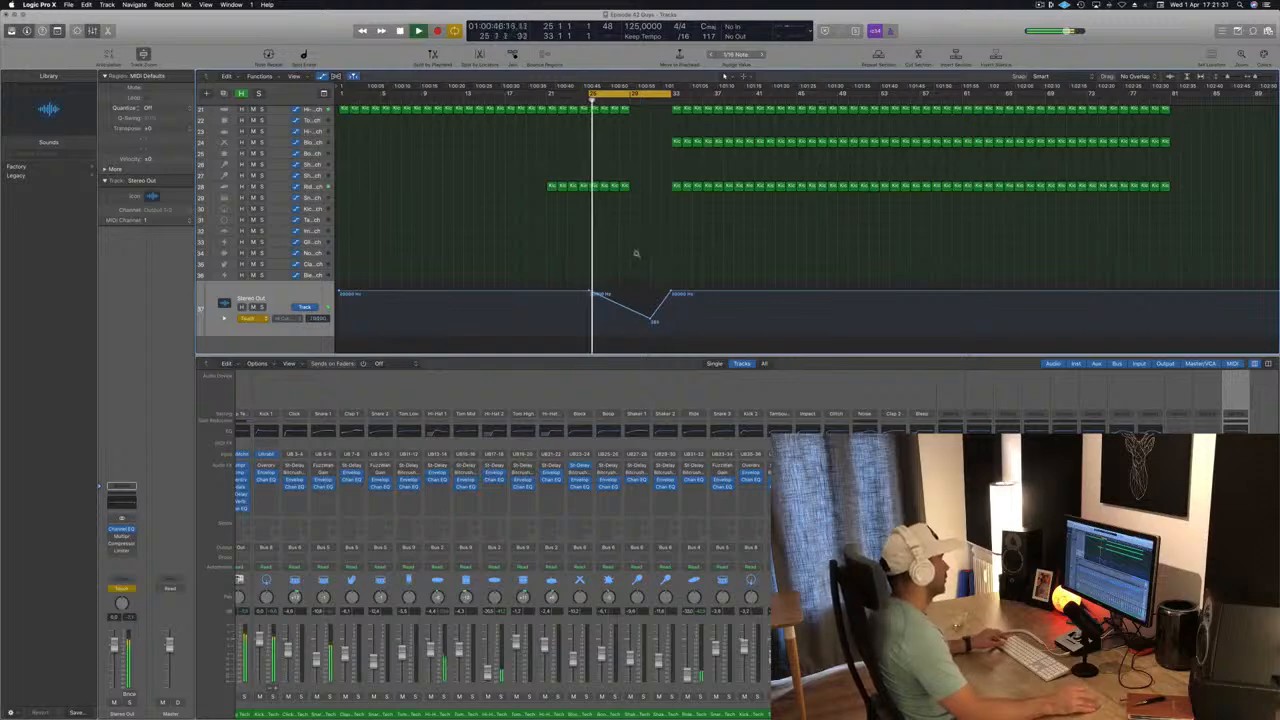
key(super+Right)
click(258, 317)
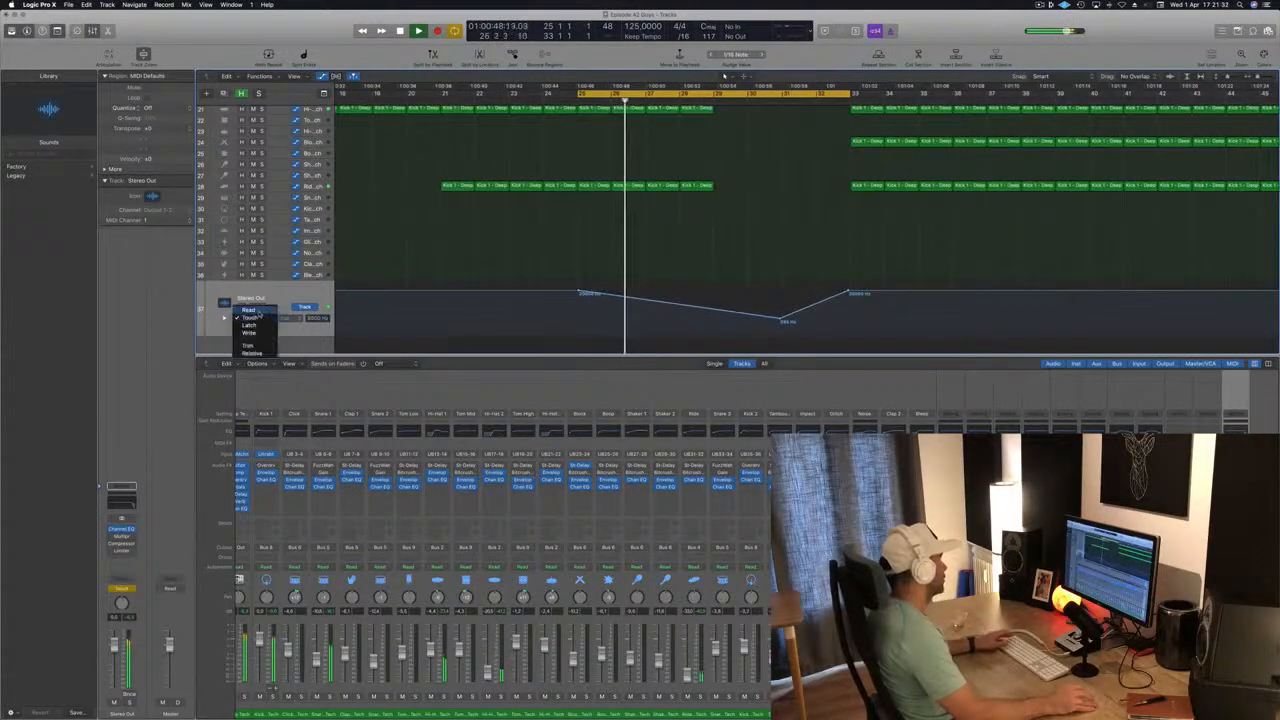
click(250, 310)
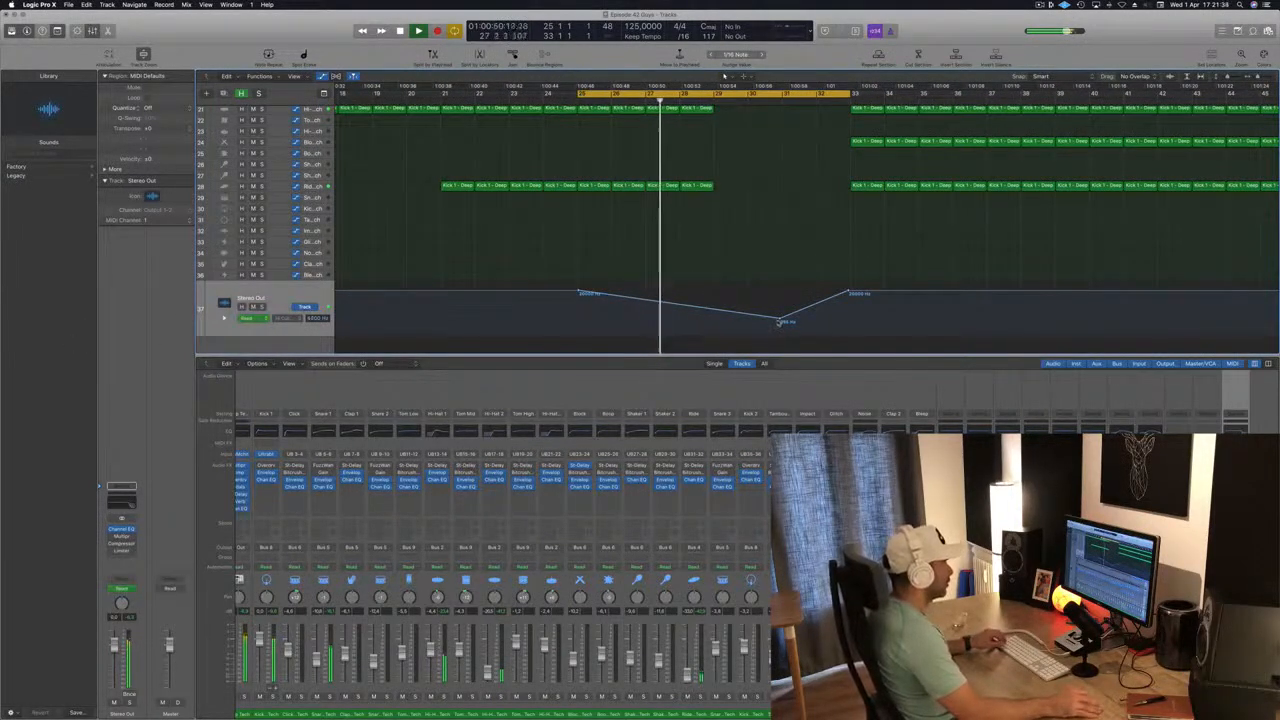
Align the dip's start to bar 25 and its lowest point to bar 31, and make the dip slightly shallower.
drag(779, 320, 782, 320)
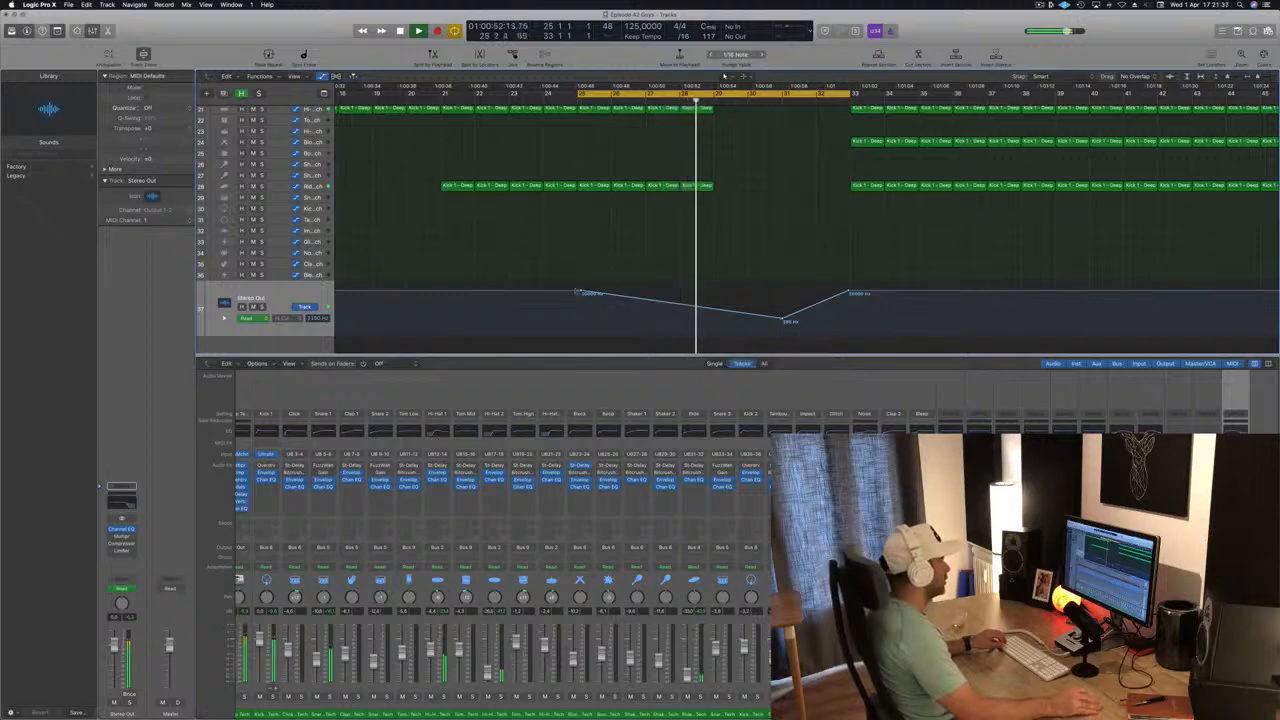
drag(580, 291, 577, 291)
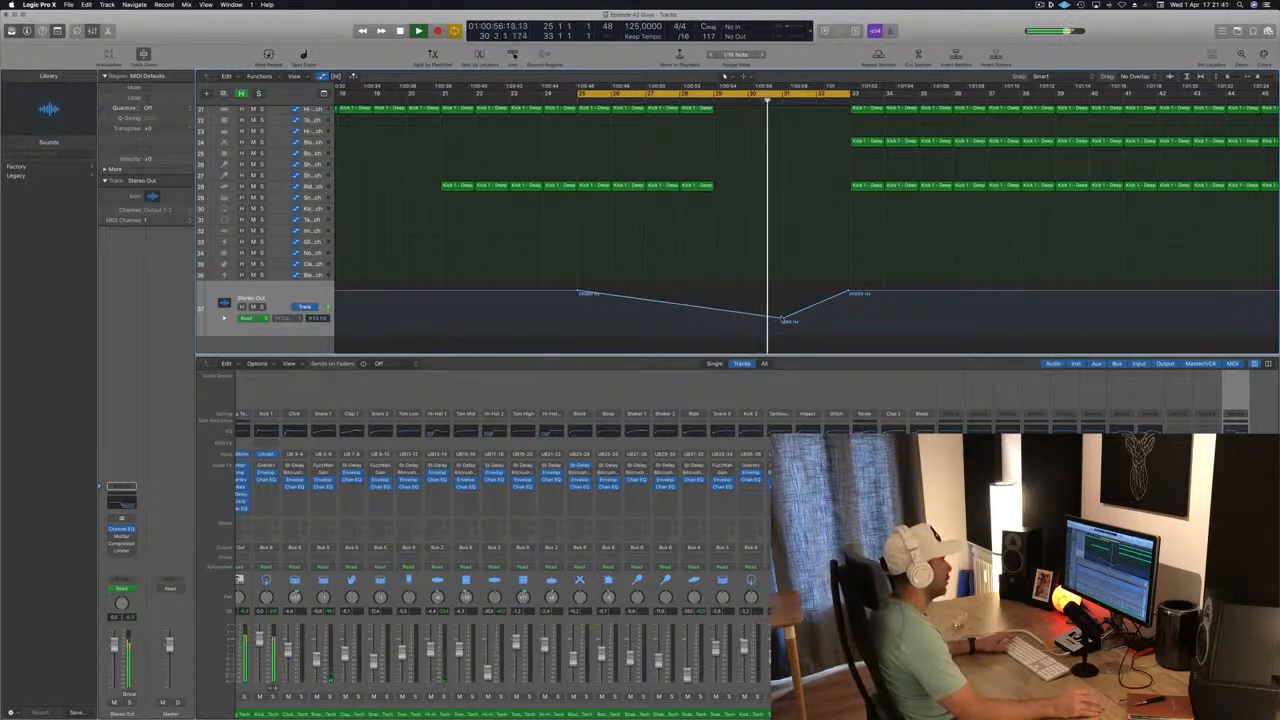
drag(782, 320, 783, 314)
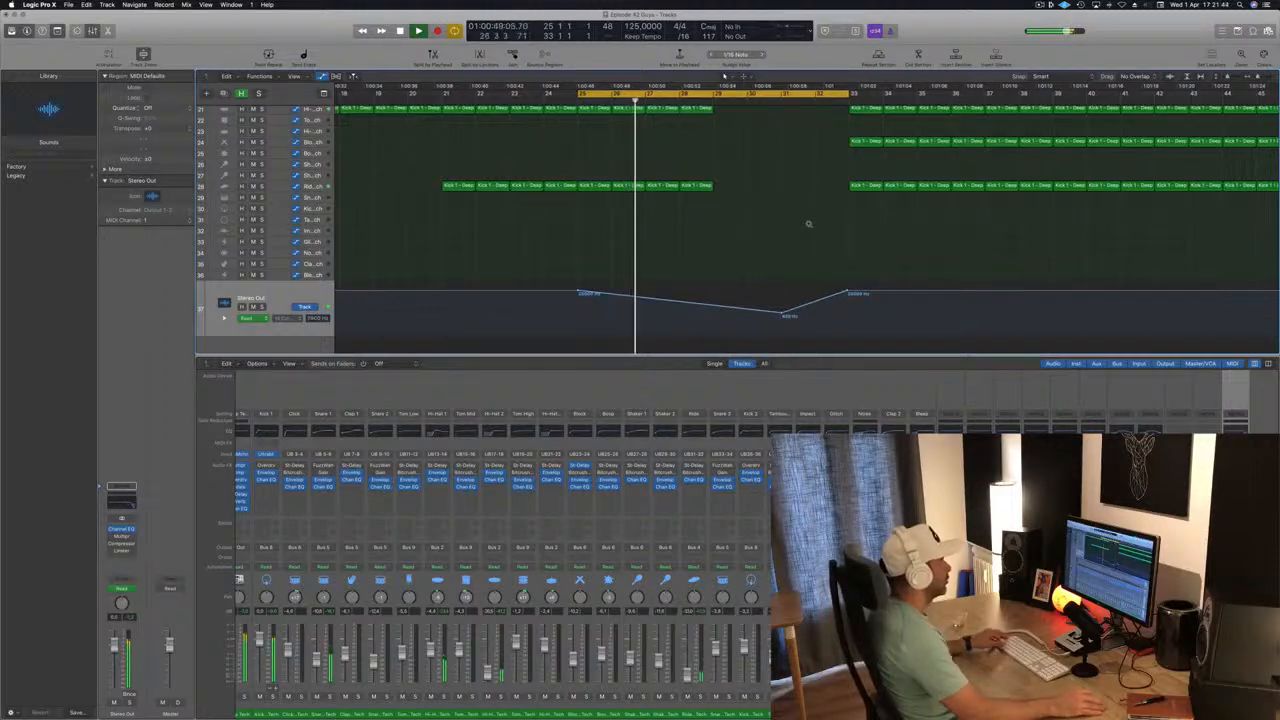
key(super+Left)
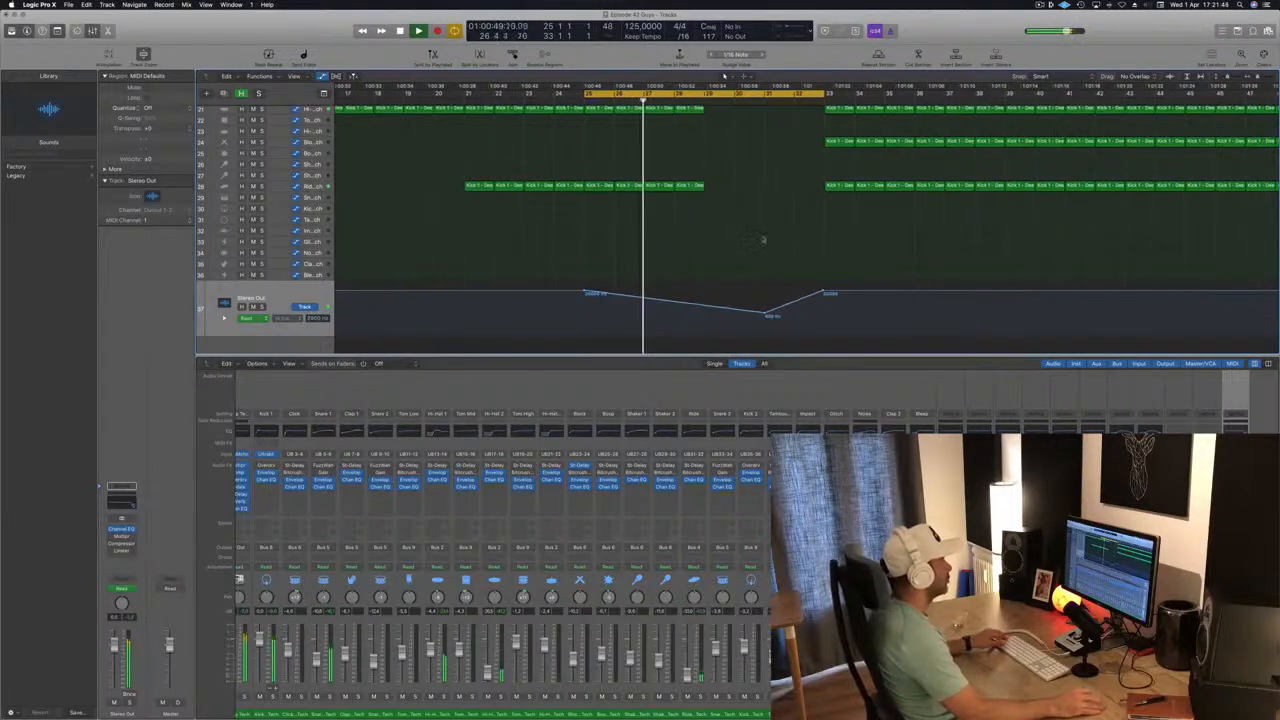
key(super+Left)
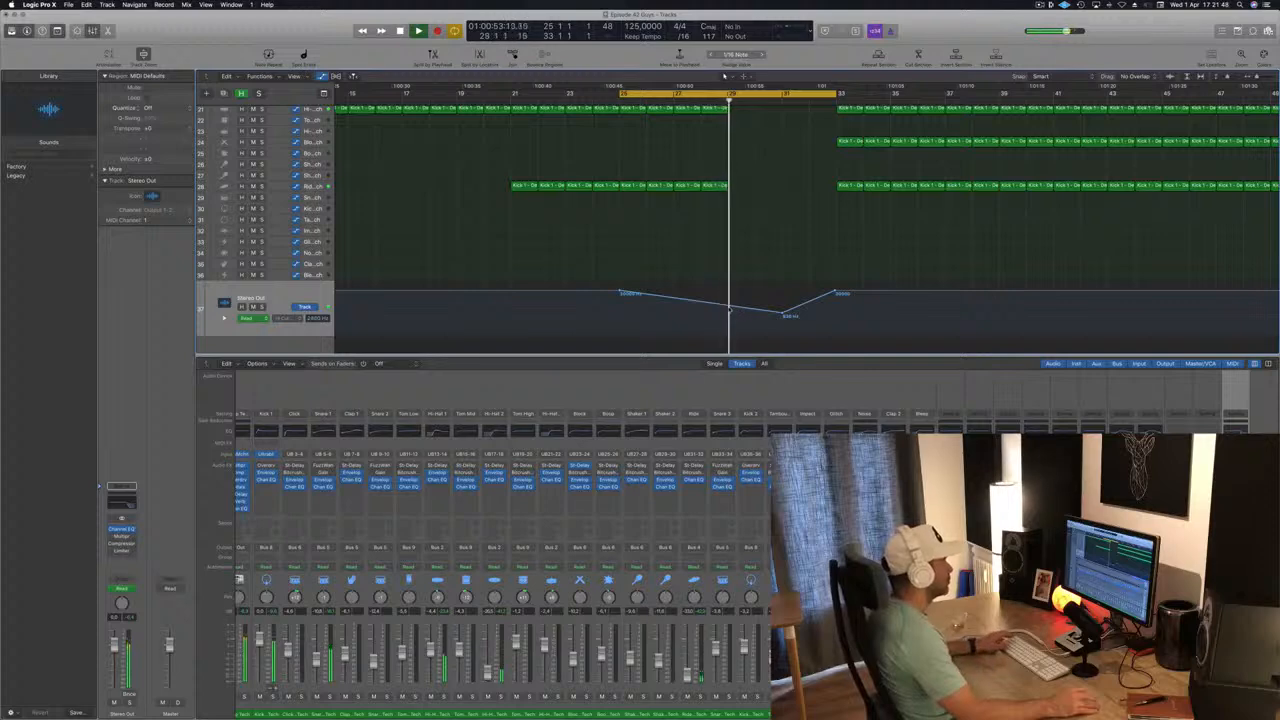
Add high-cut automation points at bar 29 and just before bar 30, raise the second one, and replay the loop.
key(space)
click(758, 306)
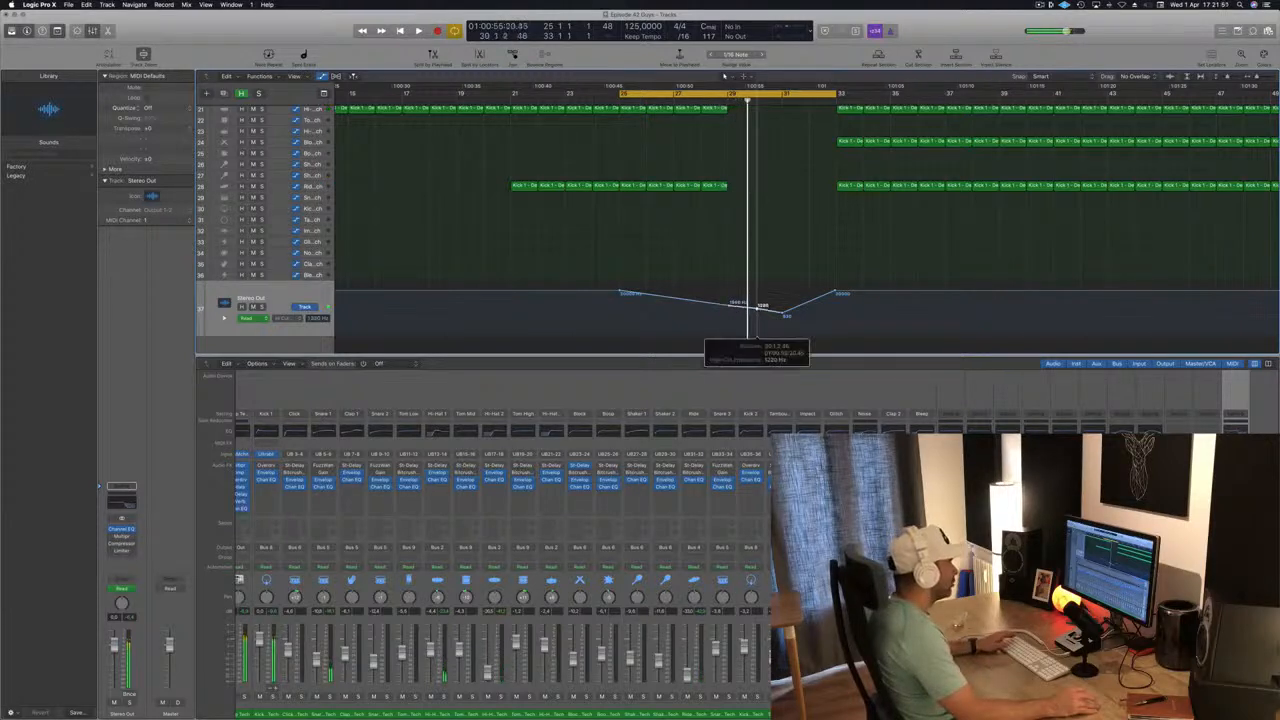
drag(763, 300, 759, 299)
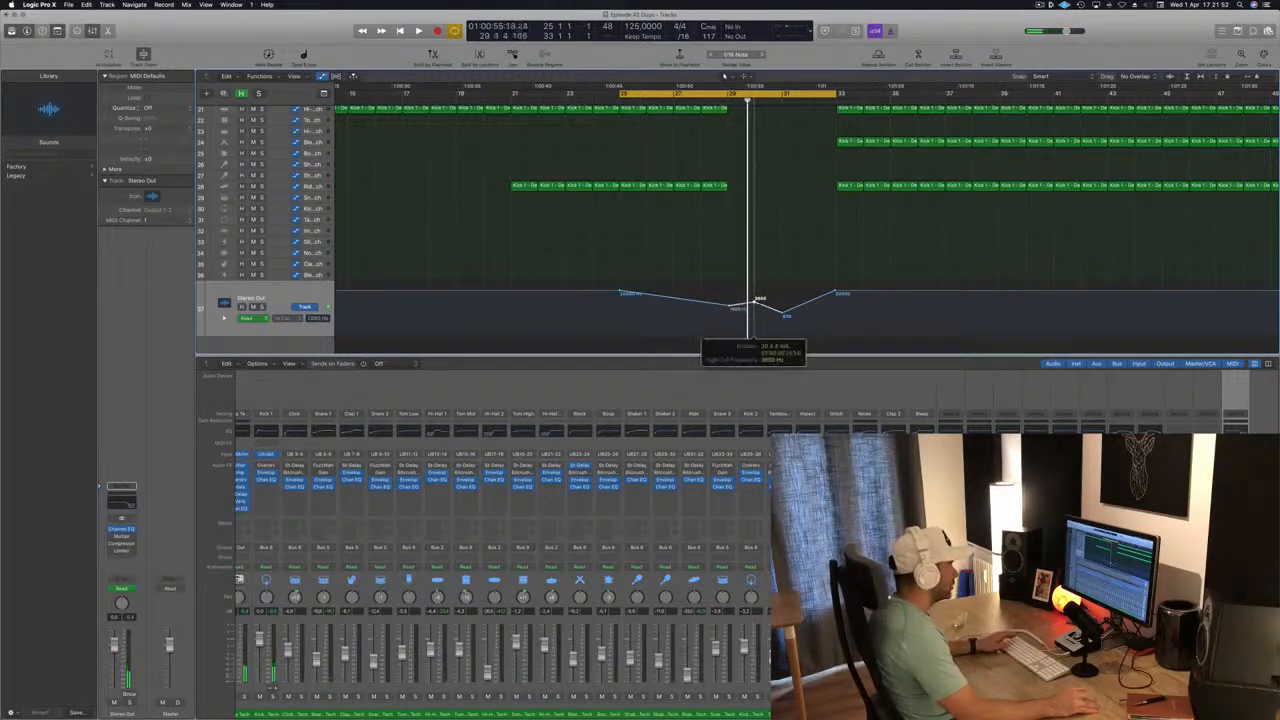
key(space)
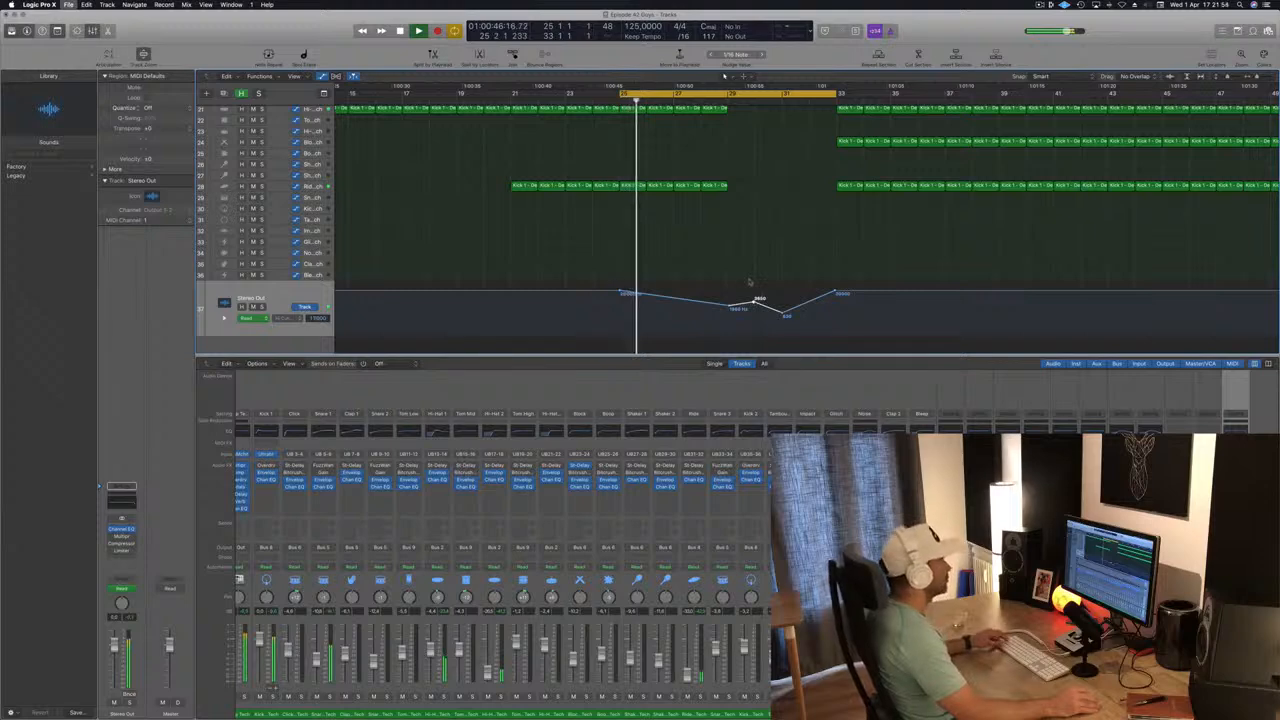
Raise the Stereo Out high-cut automation point at bar 31 to about the level of the point before it.
key(super+Left)
key(super+Left)
key(super+Left)
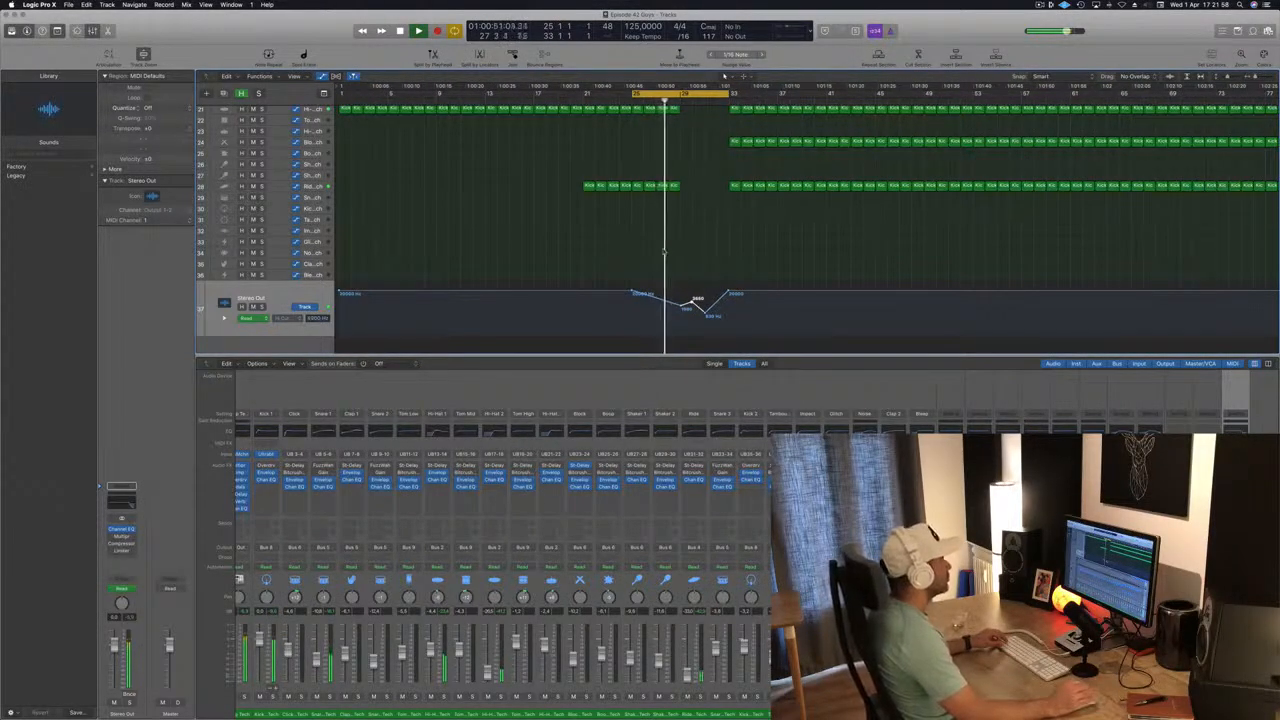
key(super+Right)
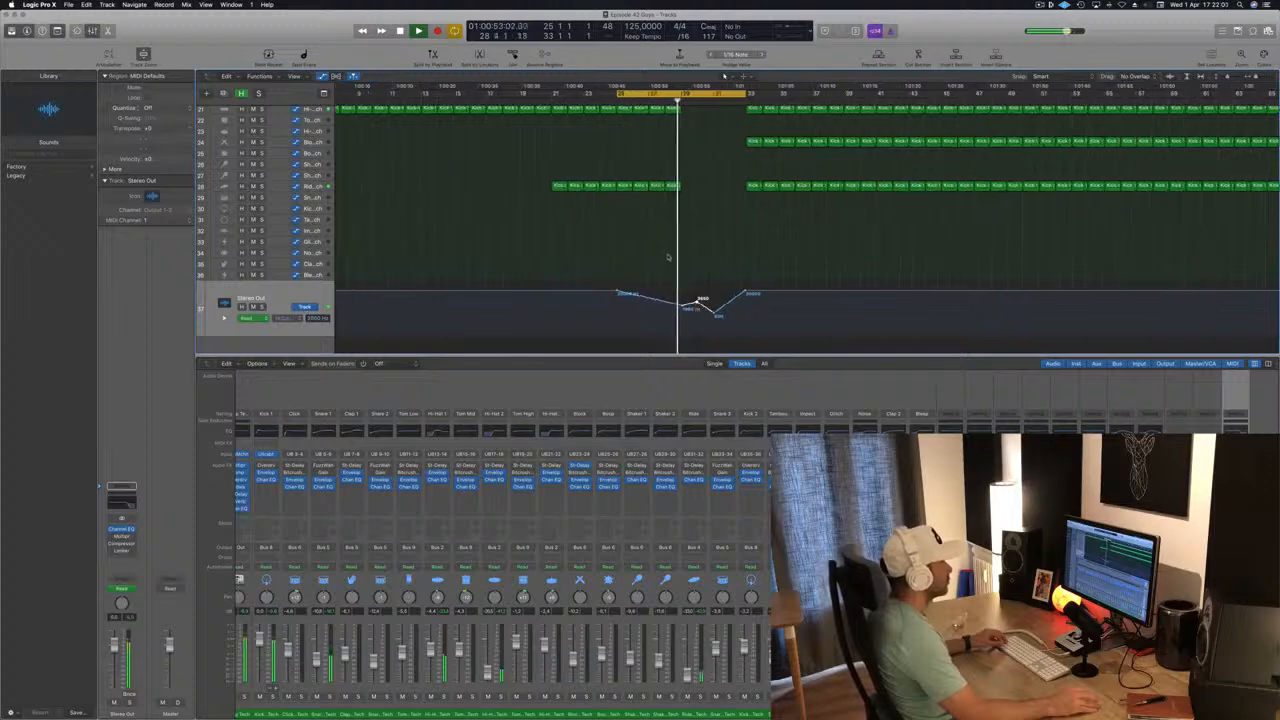
key(super+Right)
key(super+Right)
key(super+Left)
key(super+Left)
key(super+Left)
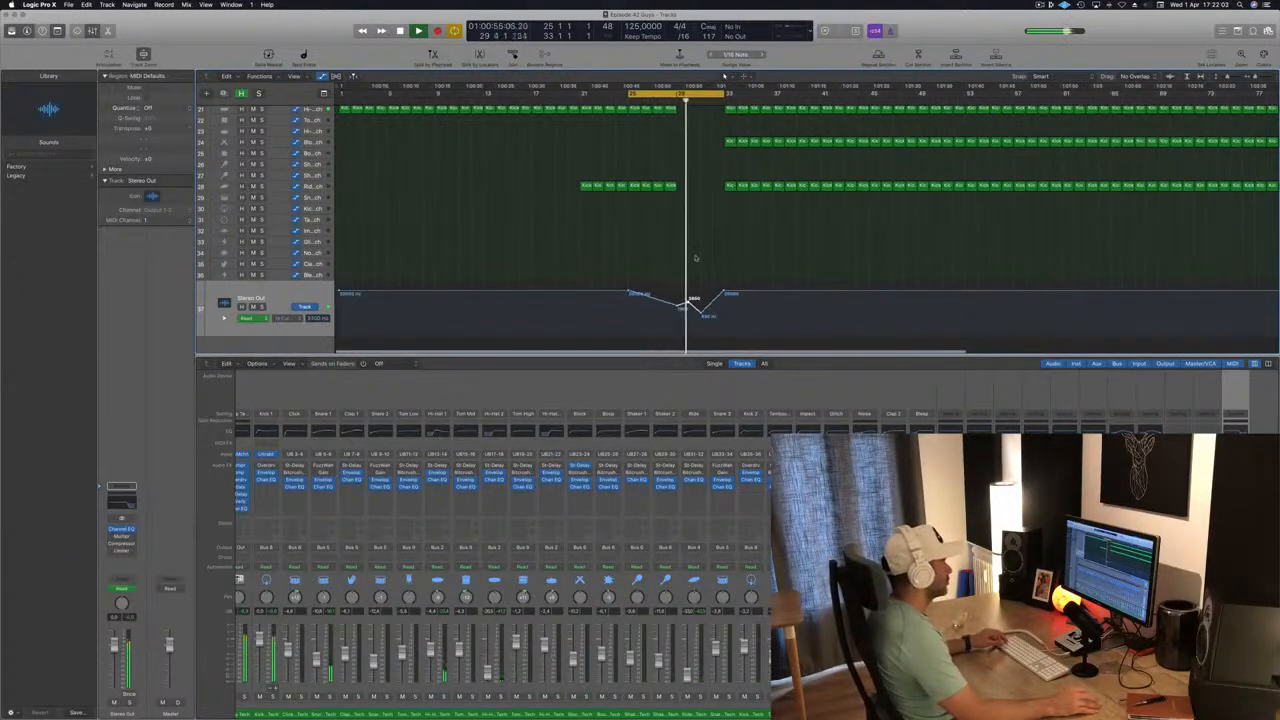
key(super+Right)
key(super+Right)
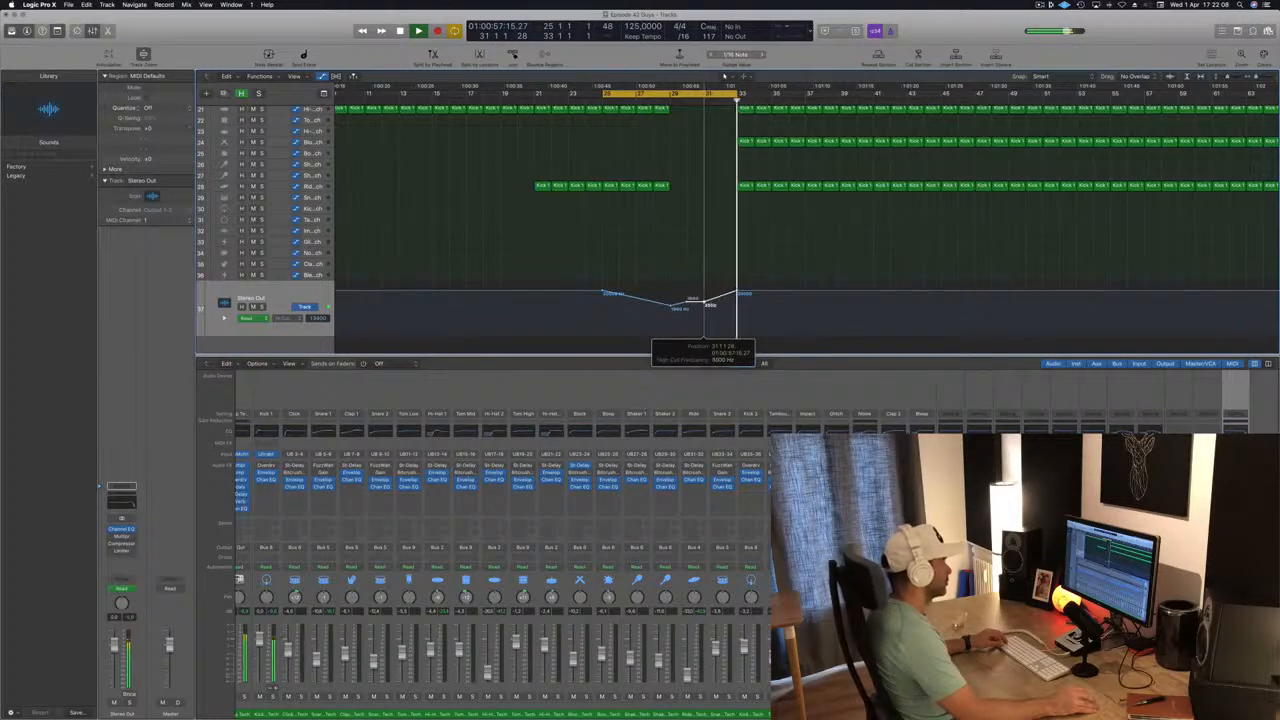
key(super+Left)
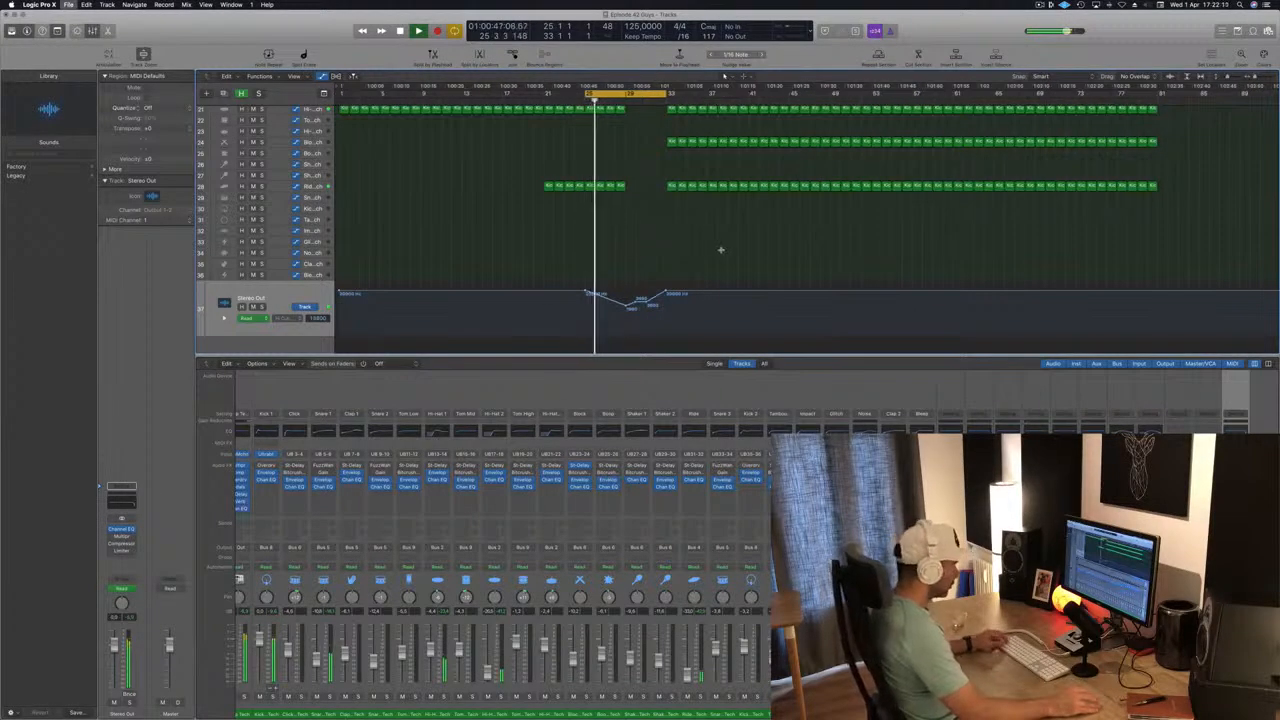
Move the cycle range to bars 33 to 41 and restart playback there.
key(super+Left)
scroll(655, 264, up, 10)
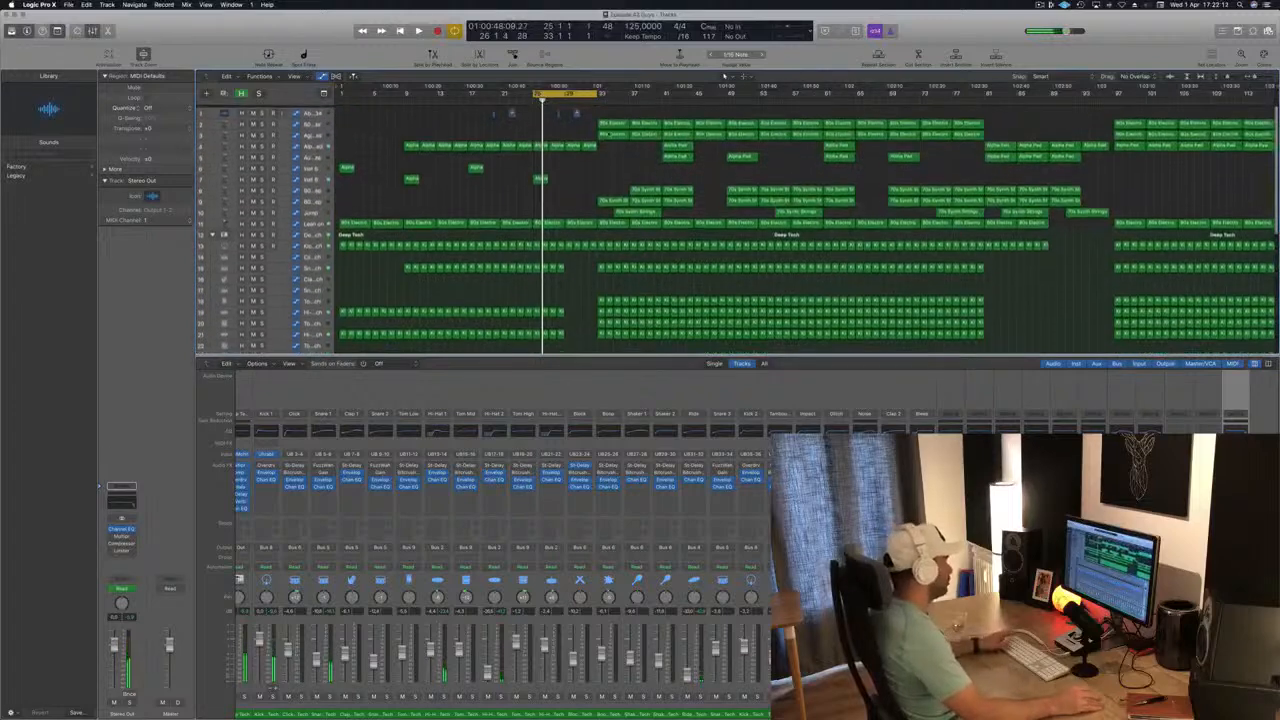
key(space)
key(space)
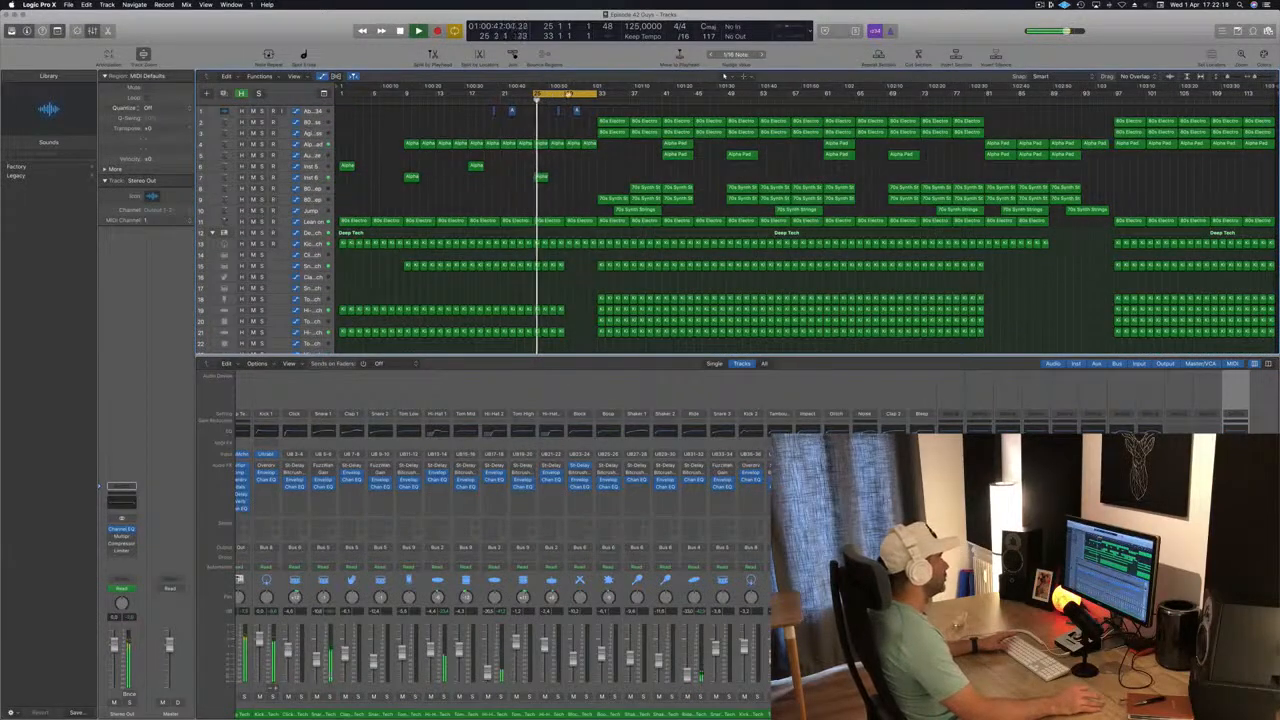
drag(568, 95, 633, 95)
Delete the 70s Synth Strings regions between bars 33 and 45.
key(space)
key(space)
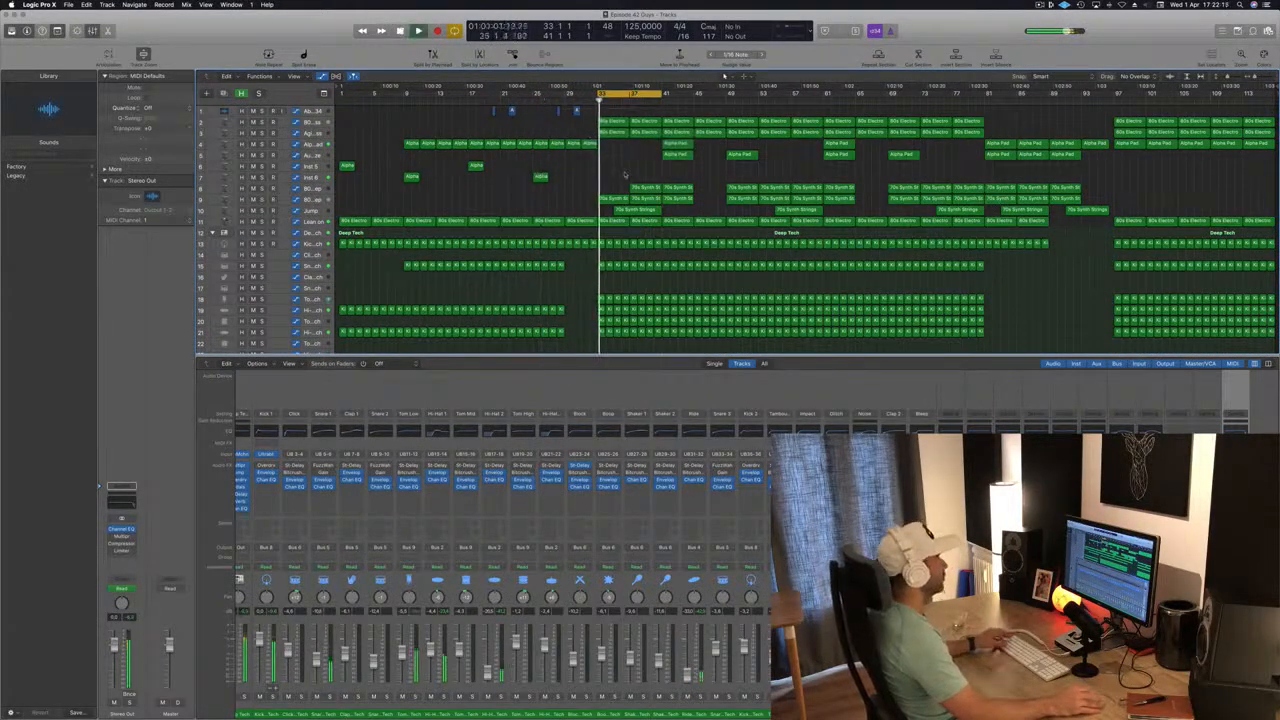
key(super+Up)
key(super+Right)
key(space)
drag(624, 165, 676, 185)
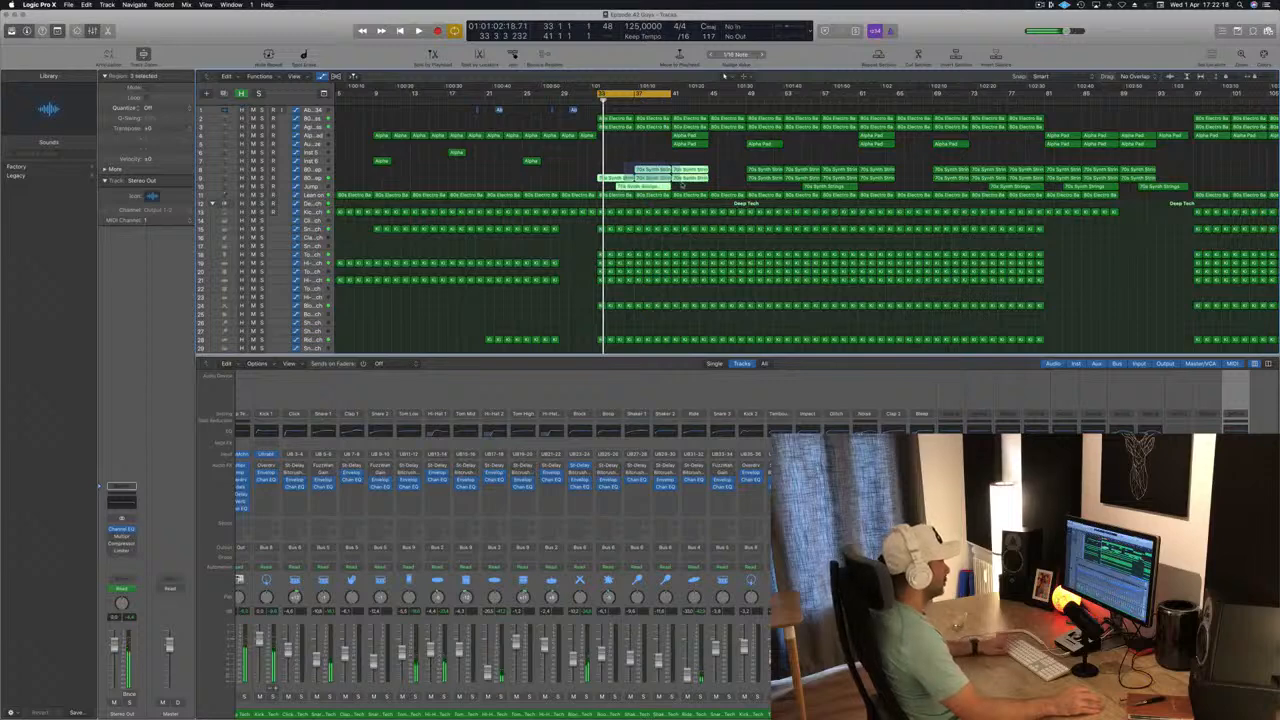
key(Delete)
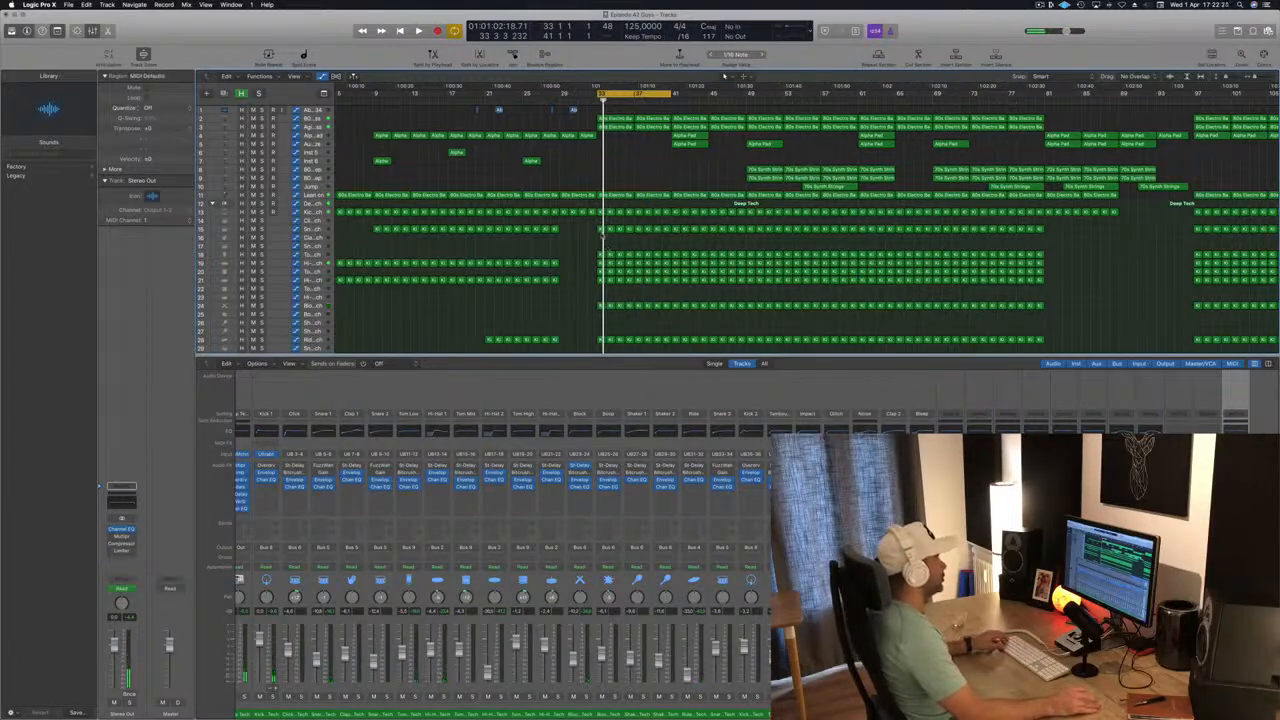
key(space)
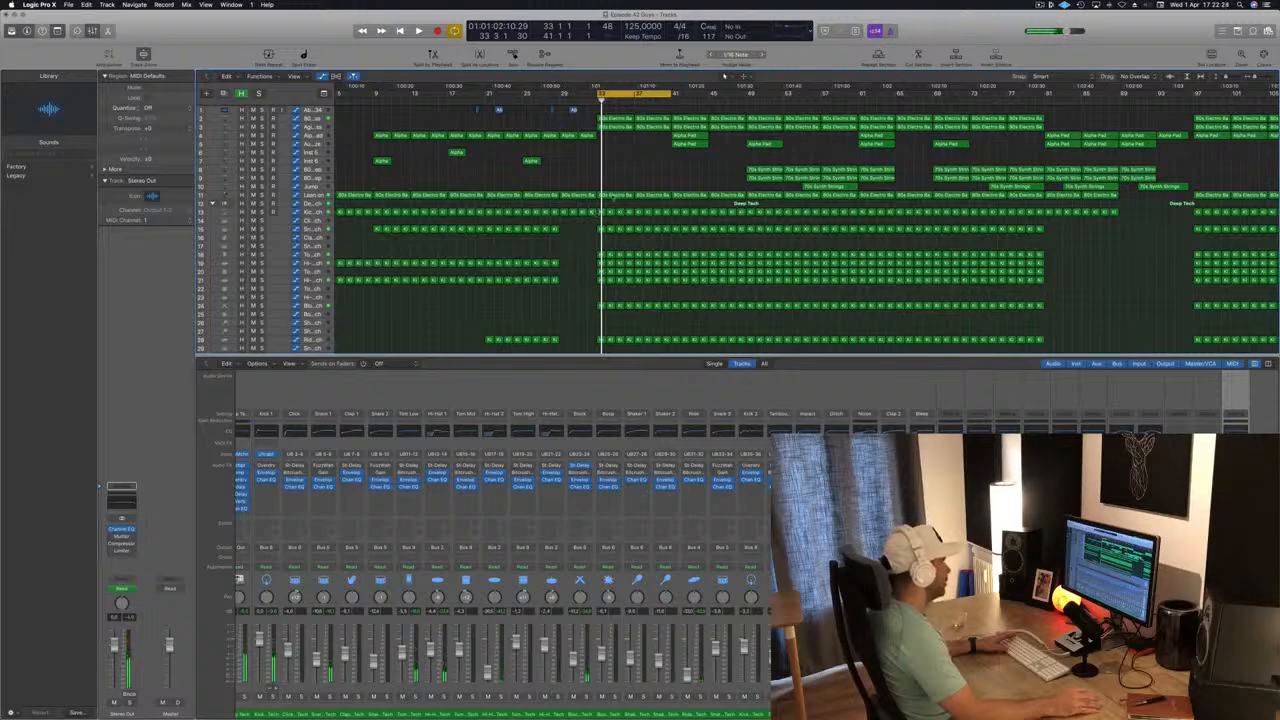
Delete all Deep Tech drum regions except the kick from bars 33 to 41.
drag(624, 284, 666, 286)
key(Delete)
scroll(621, 285, up, 2)
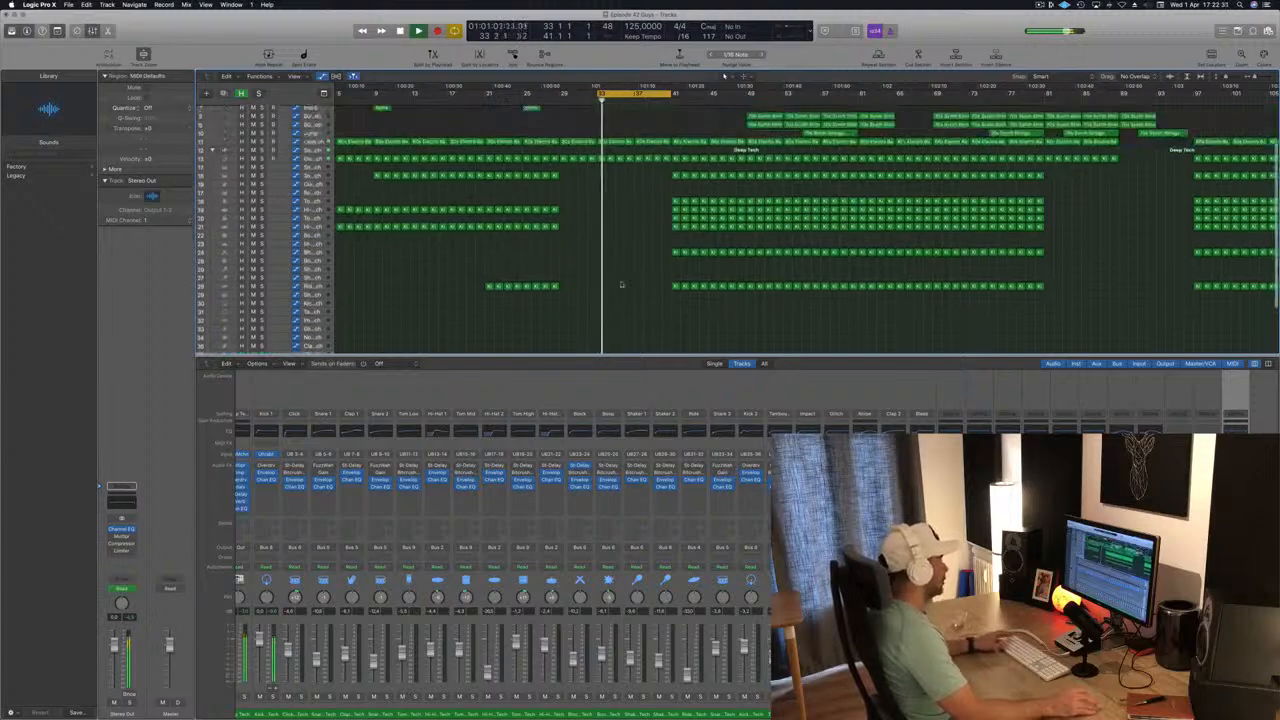
scroll(635, 260, up, 3)
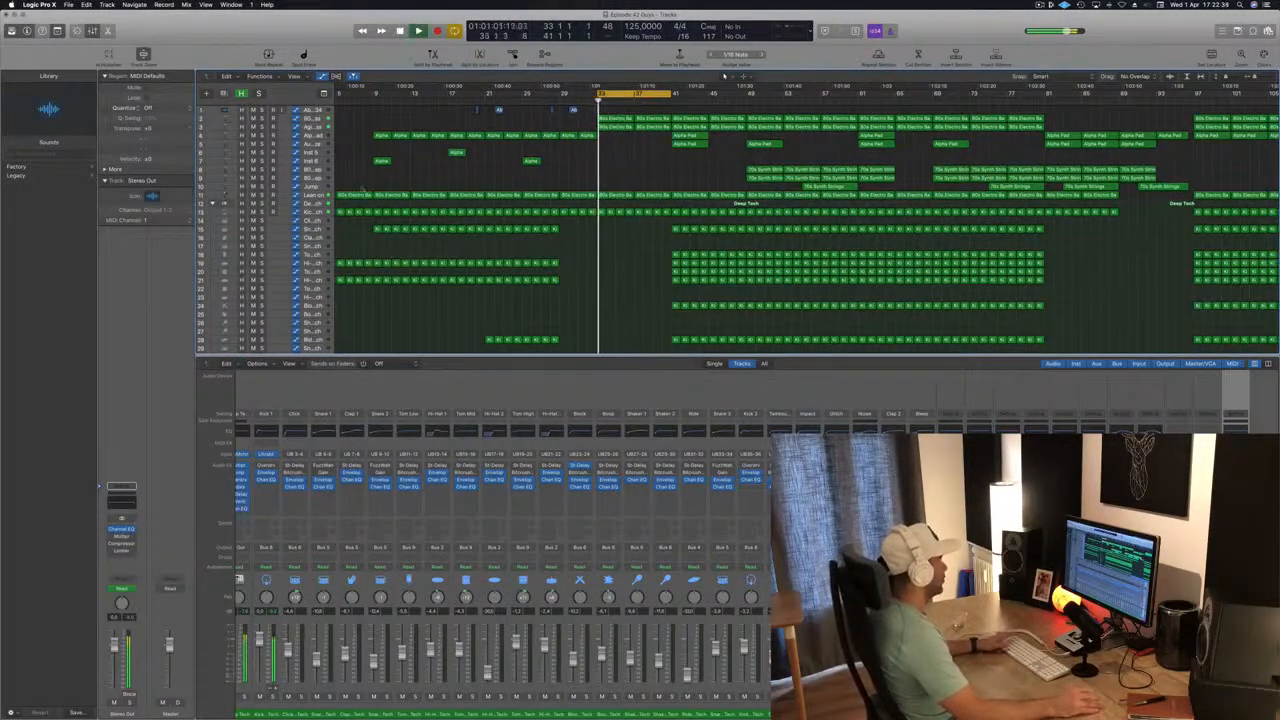
Fine-tune the lower automation point at bar 33 on the Lean on track and replay the loop.
click(600, 204)
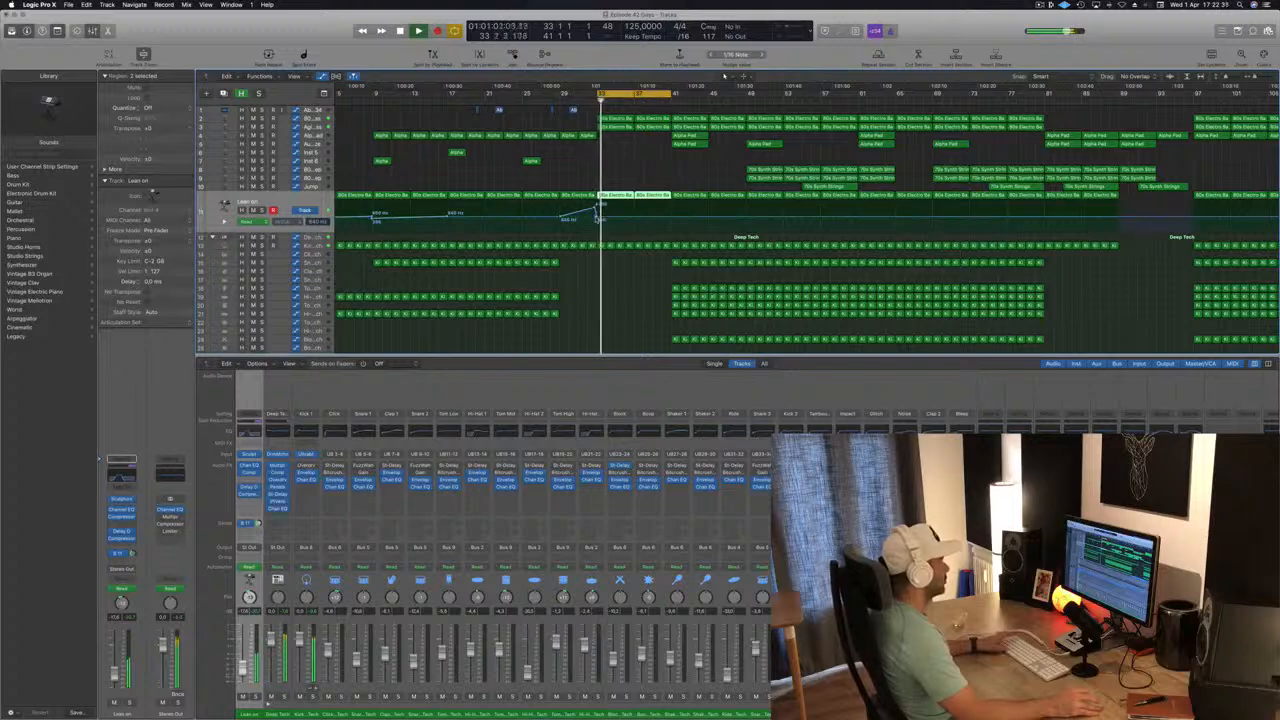
drag(598, 210, 598, 214)
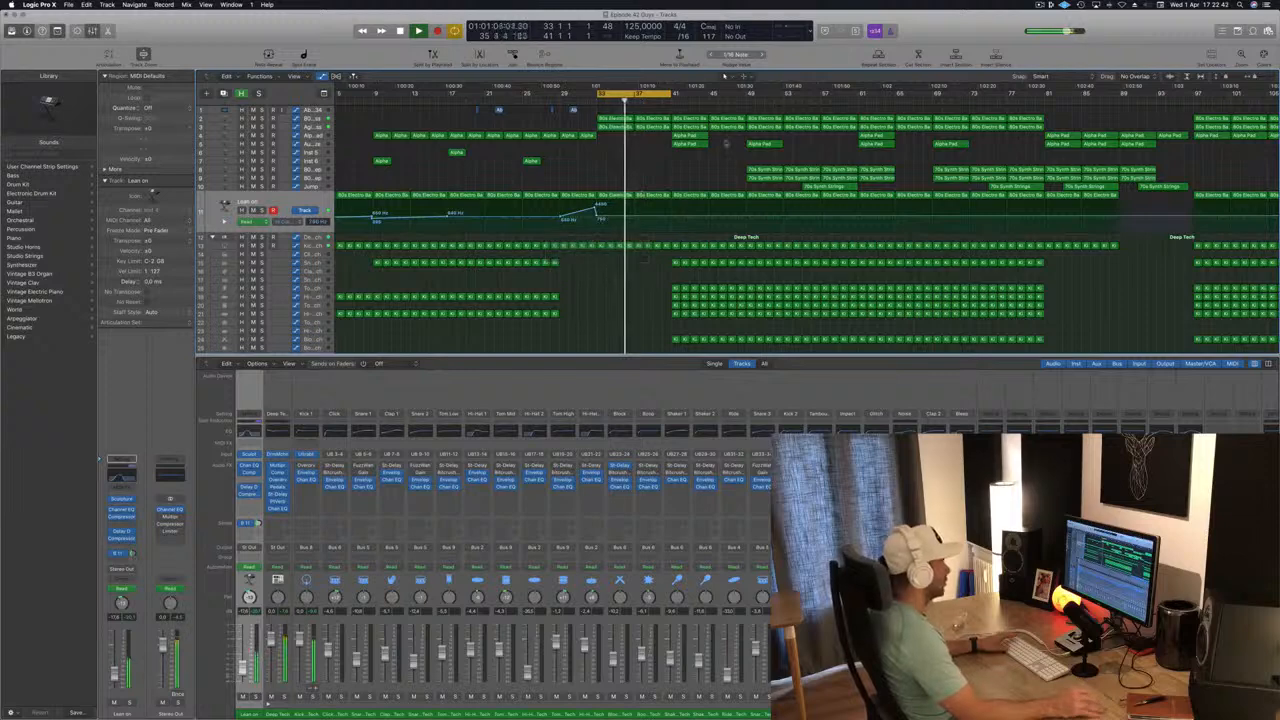
key(space)
key(space)
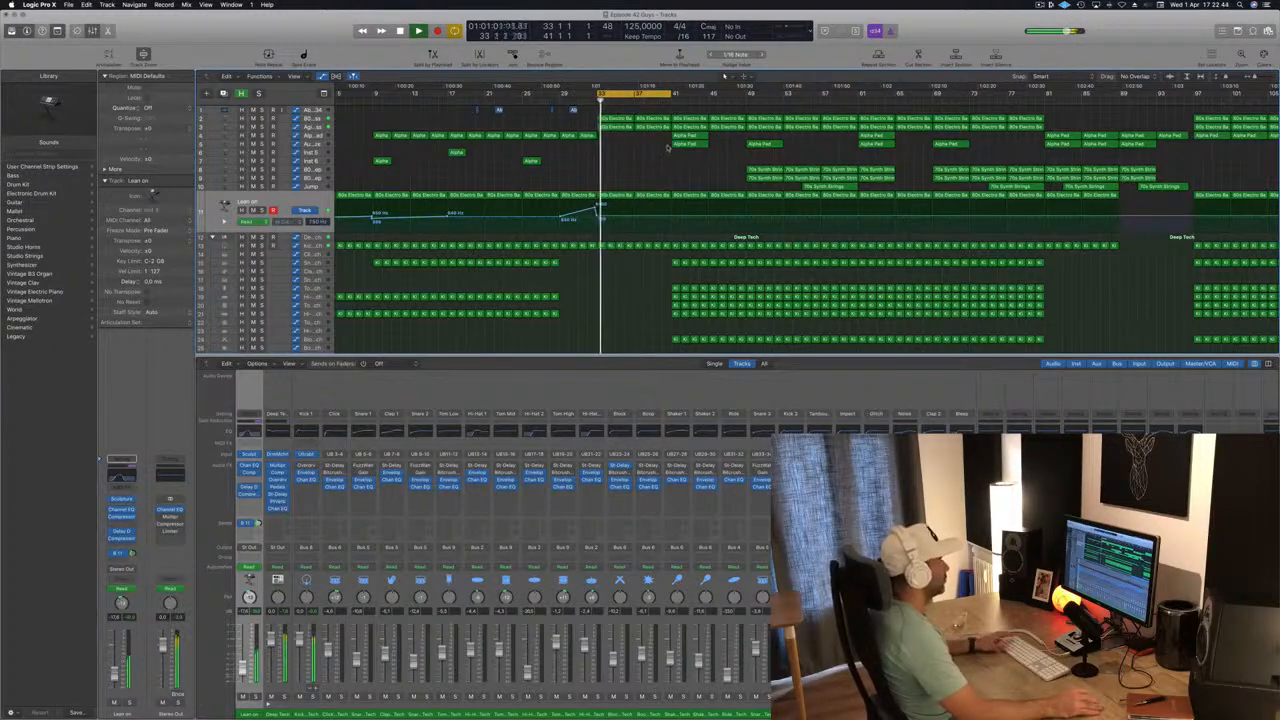
Copy the two Alpha Pad regions at bar 41, with their automation, to bar 33.
click(689, 144)
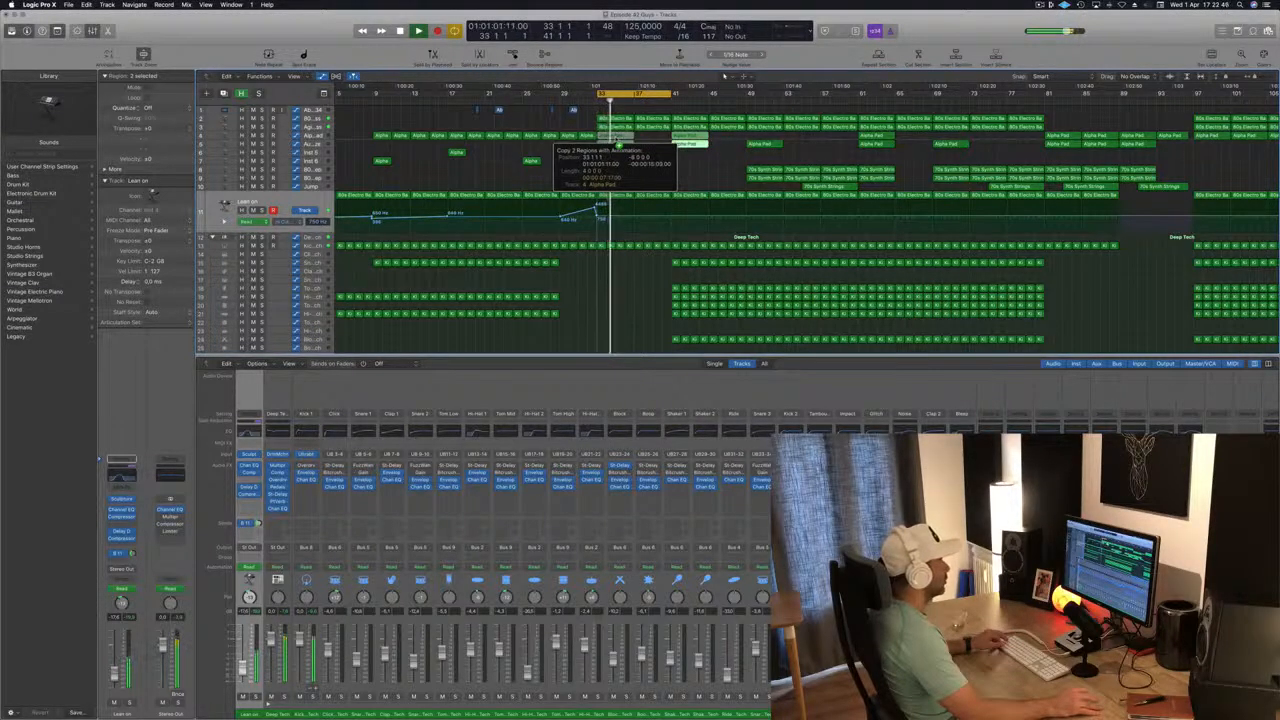
drag(618, 145, 618, 145)
key(Up)
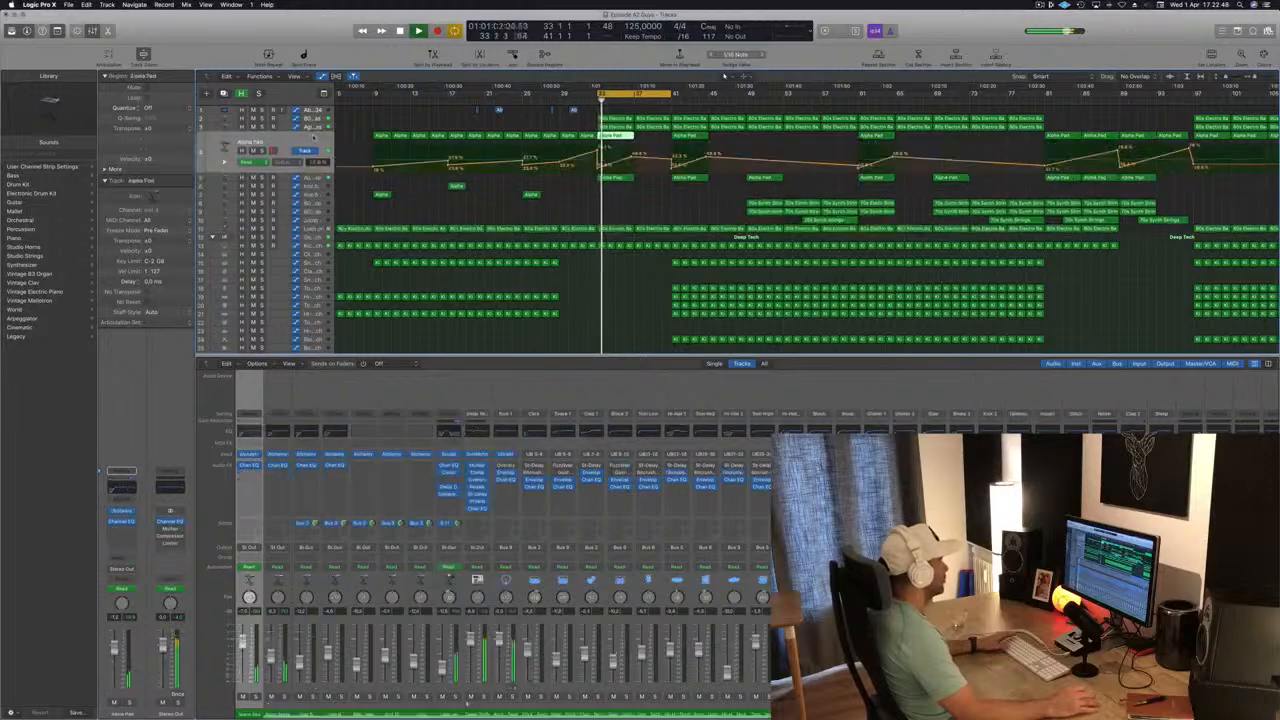
Audition the Alpha Pad and Aurora Haze tracks soloed in turn, and raise Aurora Haze's volume to -3.3 dB.
key(s)
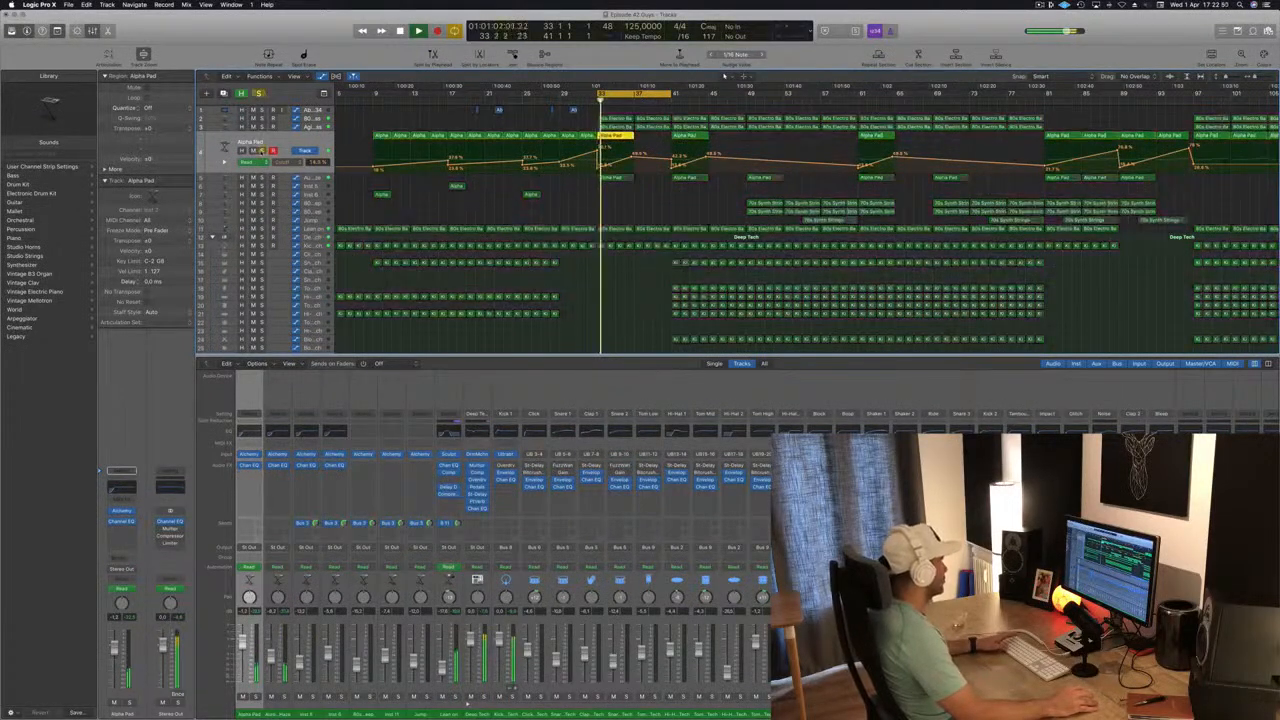
key(s)
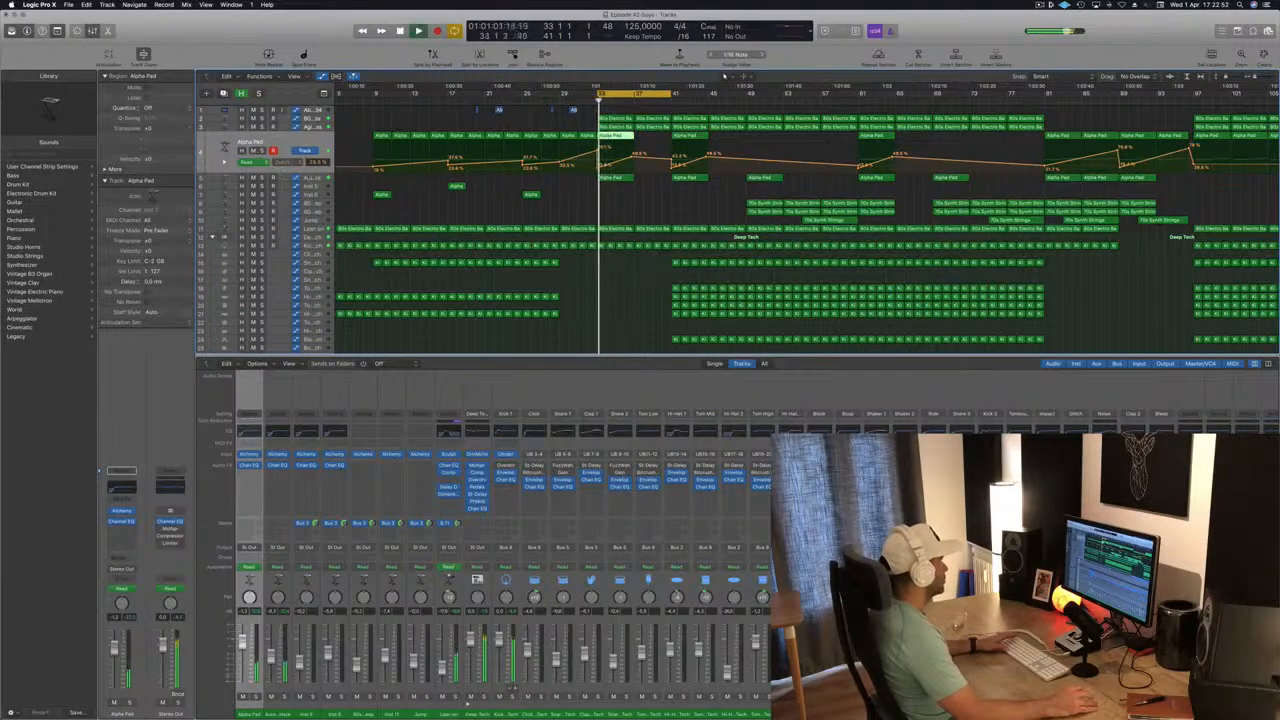
key(Down)
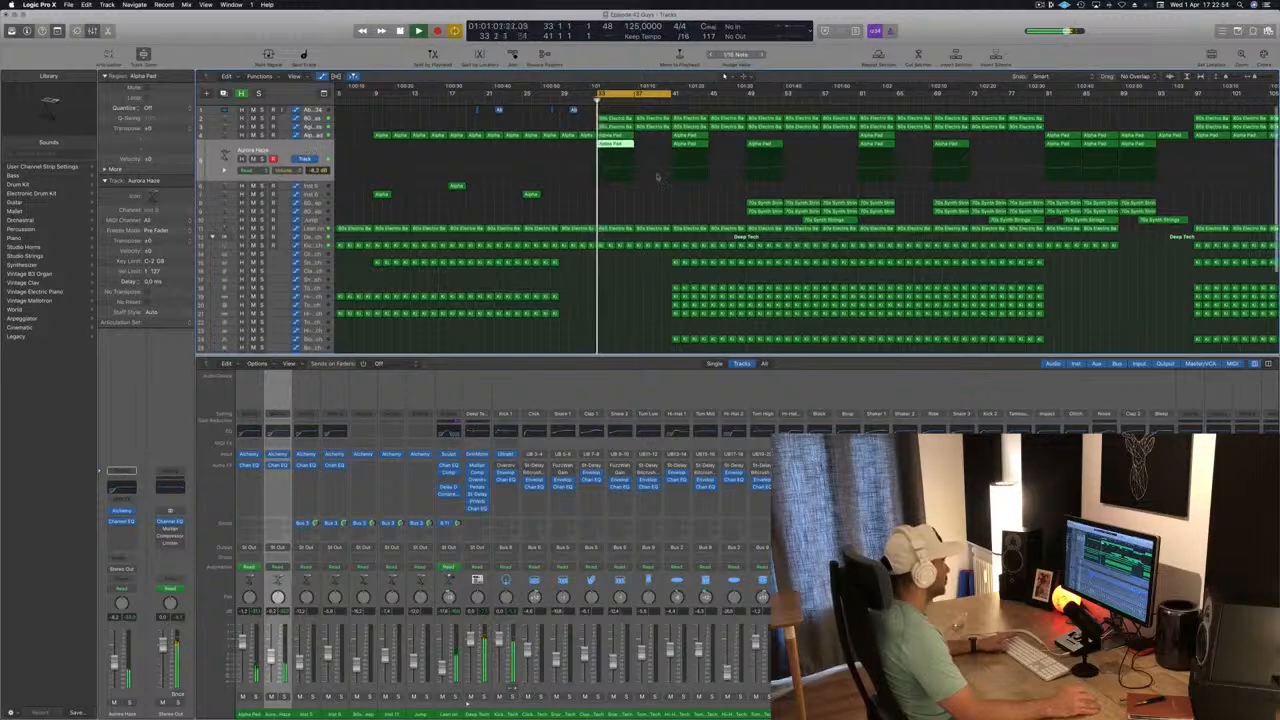
key(s)
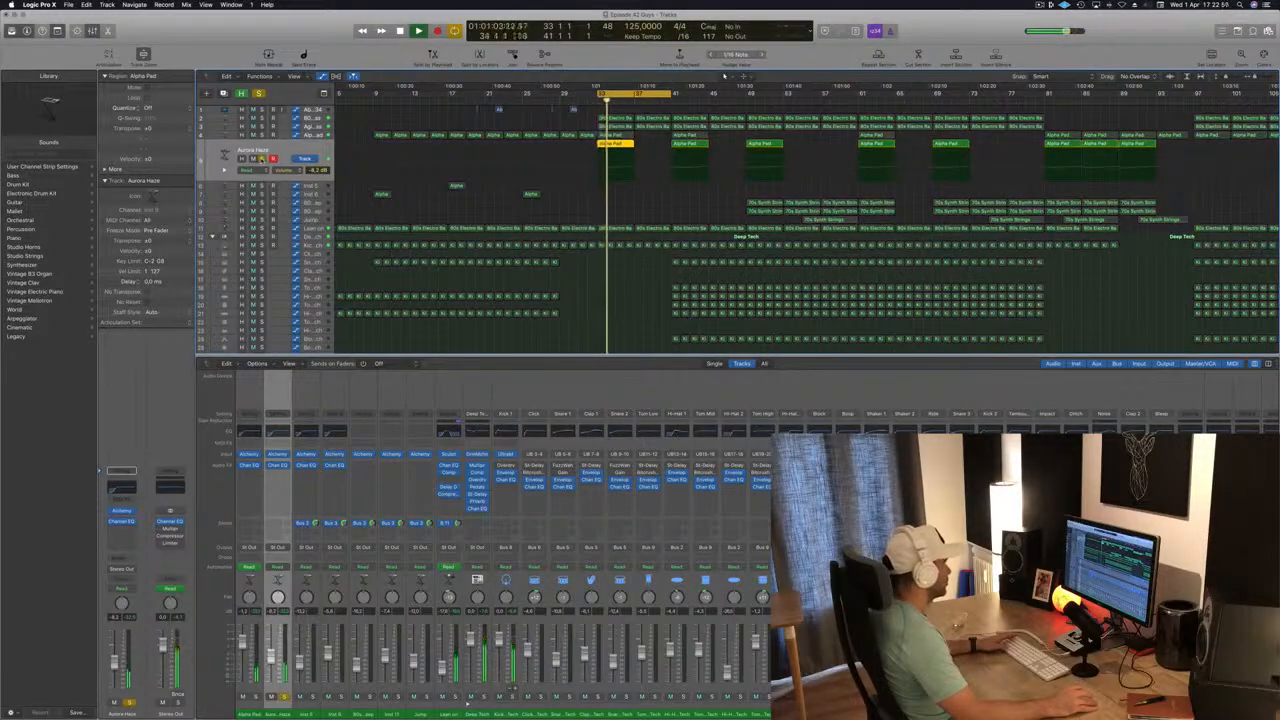
key(s)
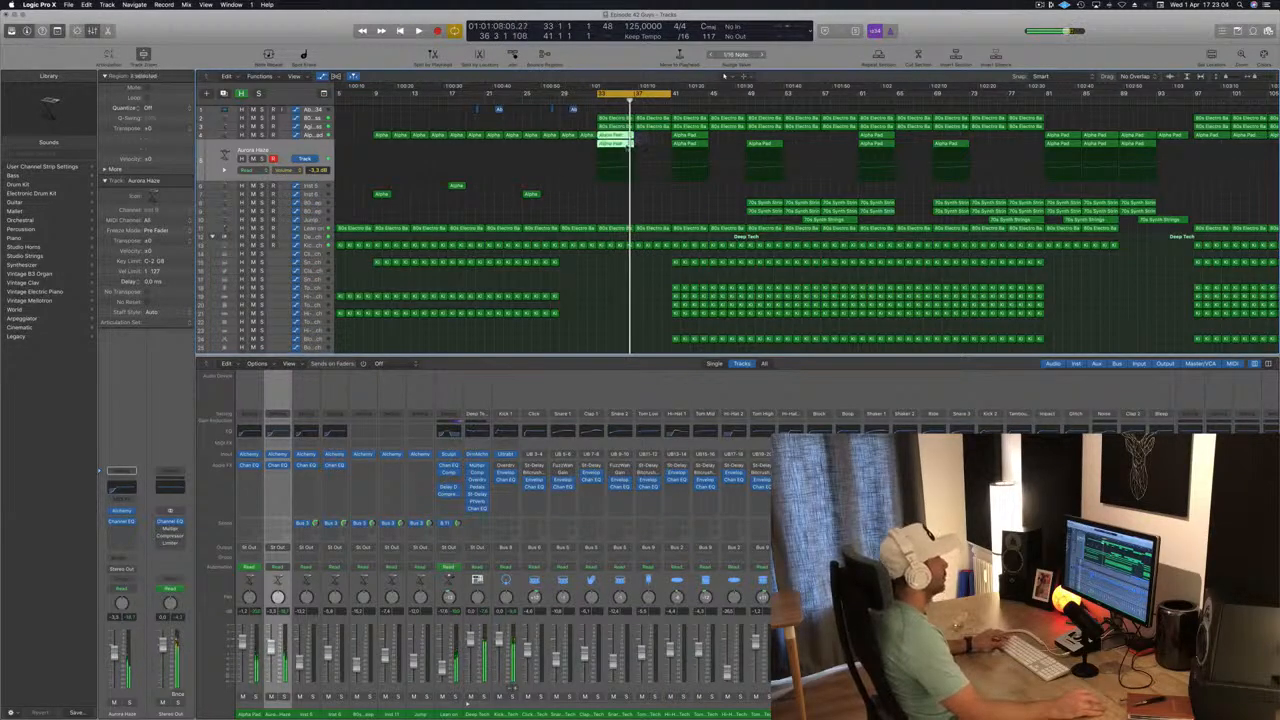
Move the two copied Alpha Pad regions from bar 33 to bar 37.
drag(610, 139, 648, 142)
scroll(631, 249, down, 1)
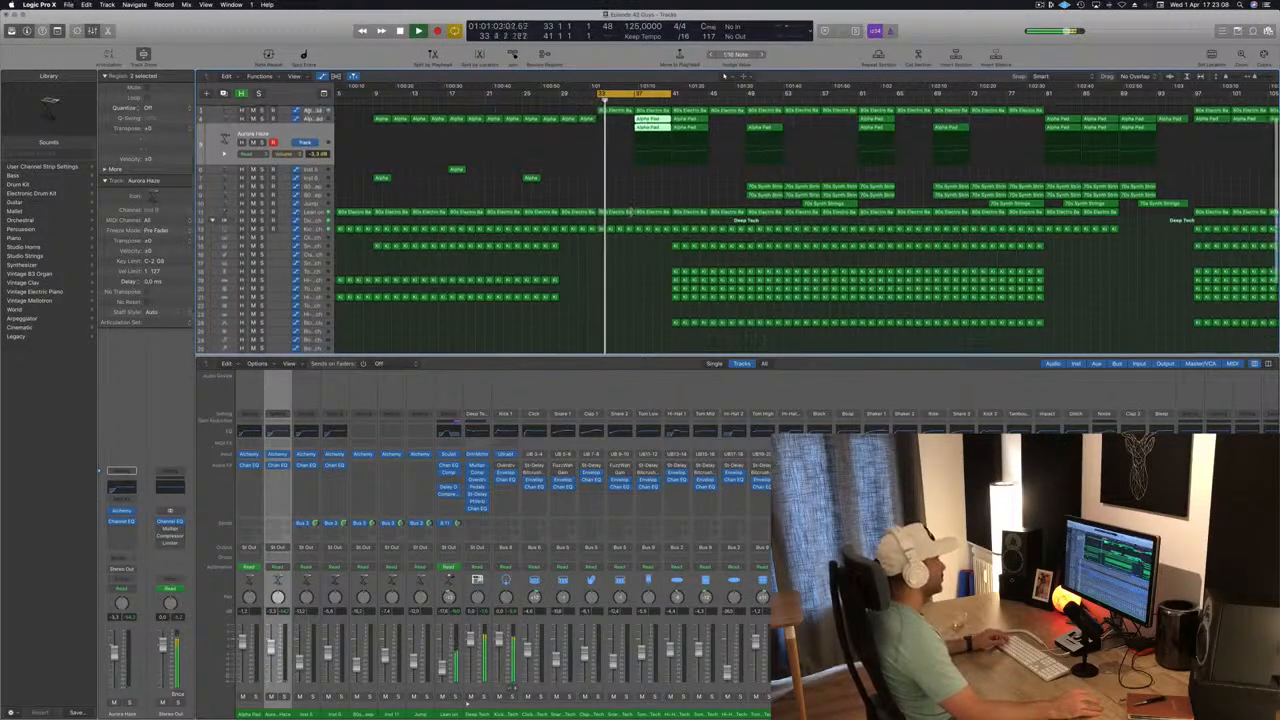
Add Stereo Out high-cut automation points at bars 37 and 41, and pull the bar 37 point far down.
scroll(631, 249, down, 7)
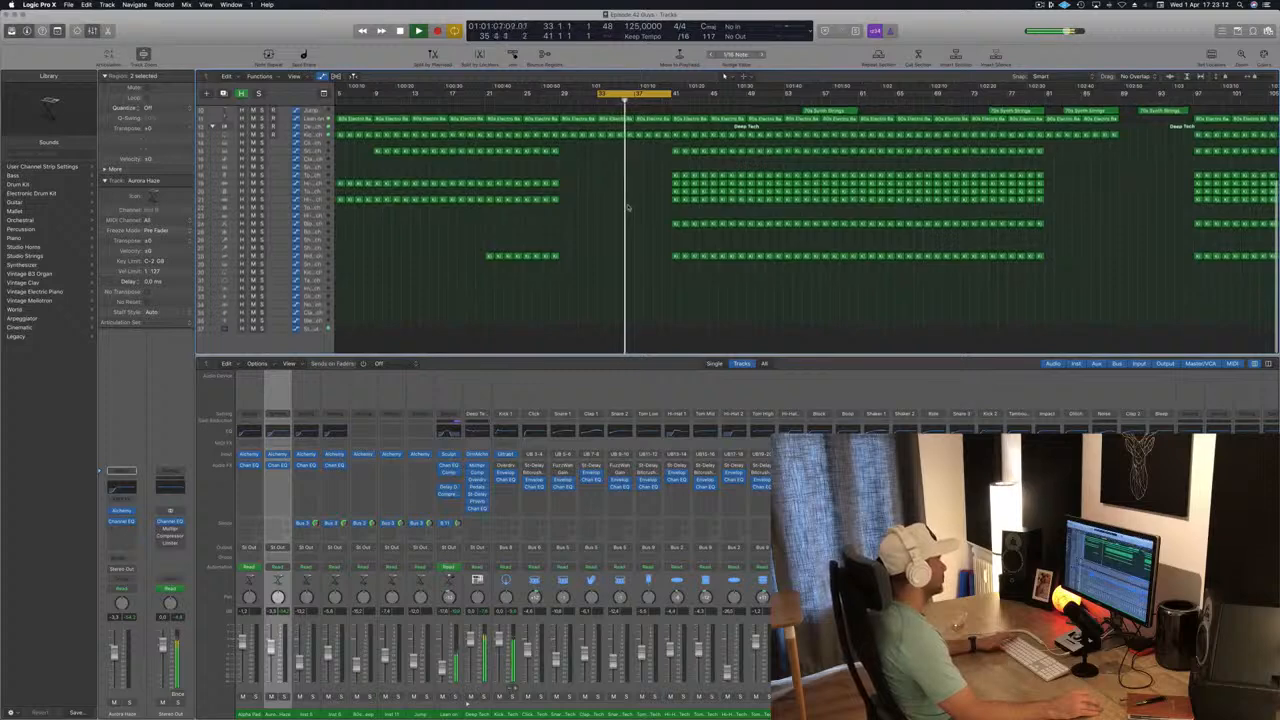
scroll(437, 300, up, 1)
click(321, 346)
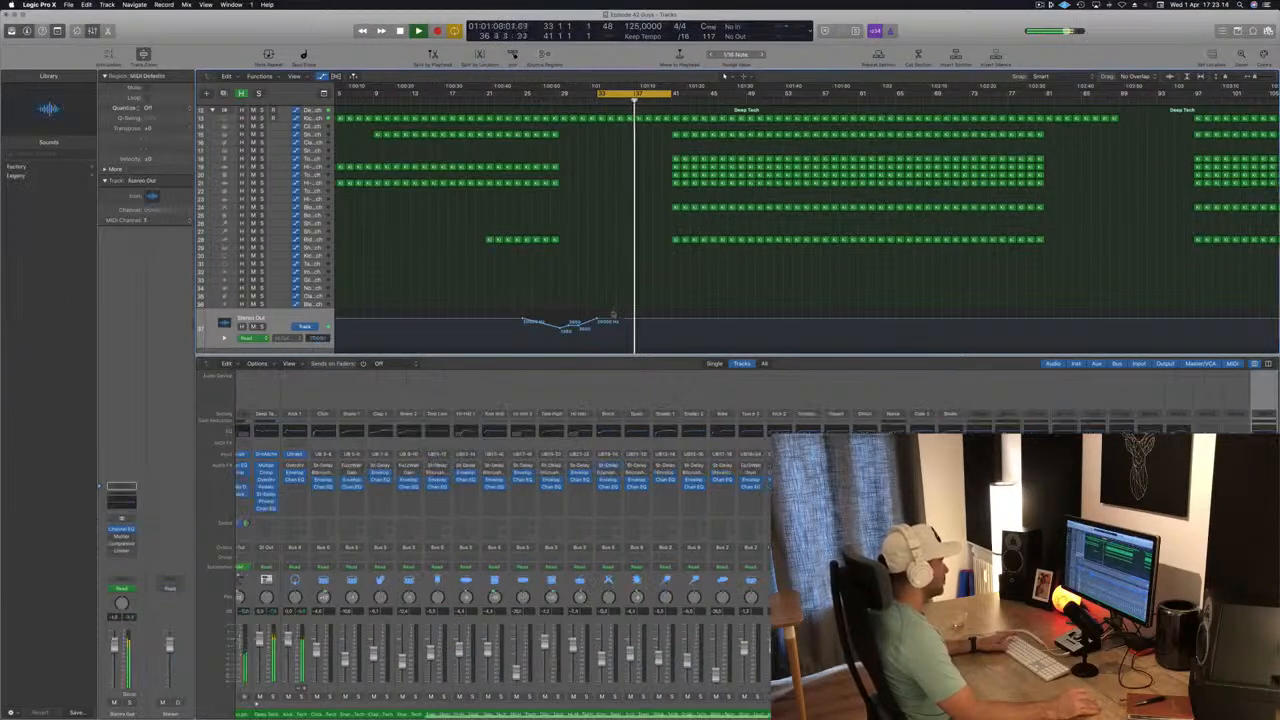
key(space)
key(space)
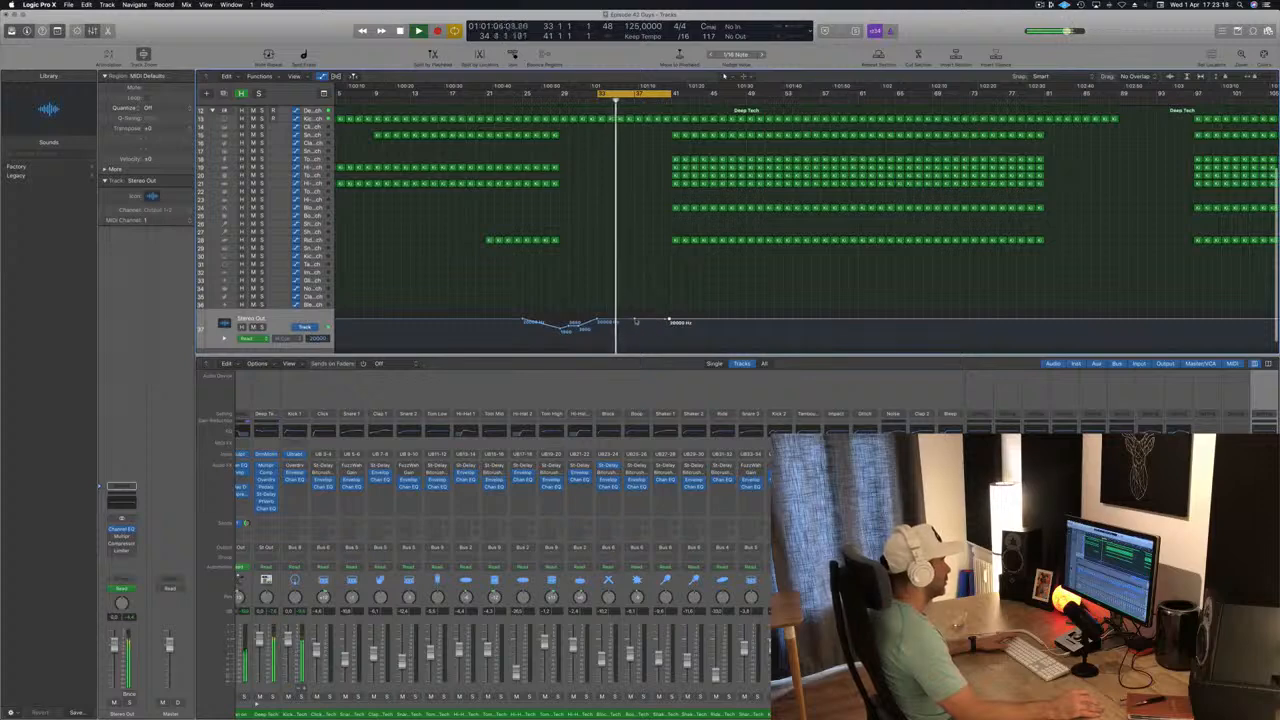
click(635, 321)
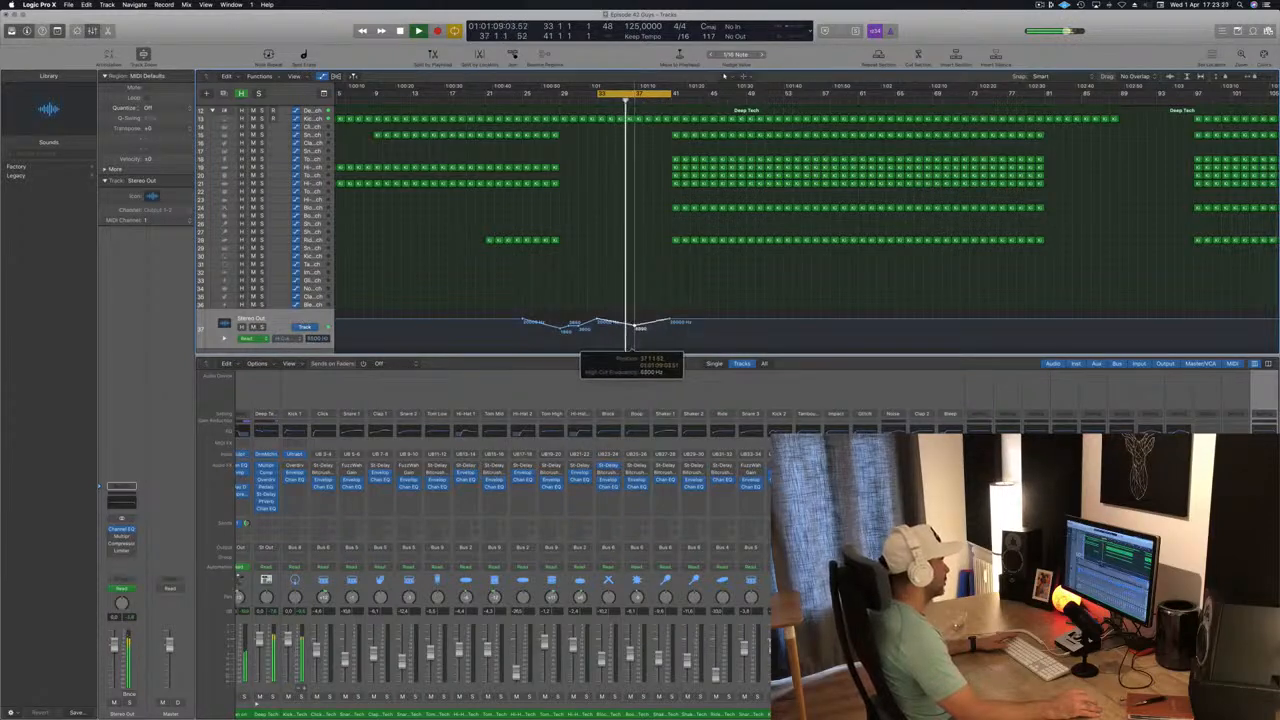
scroll(634, 331, up, 1)
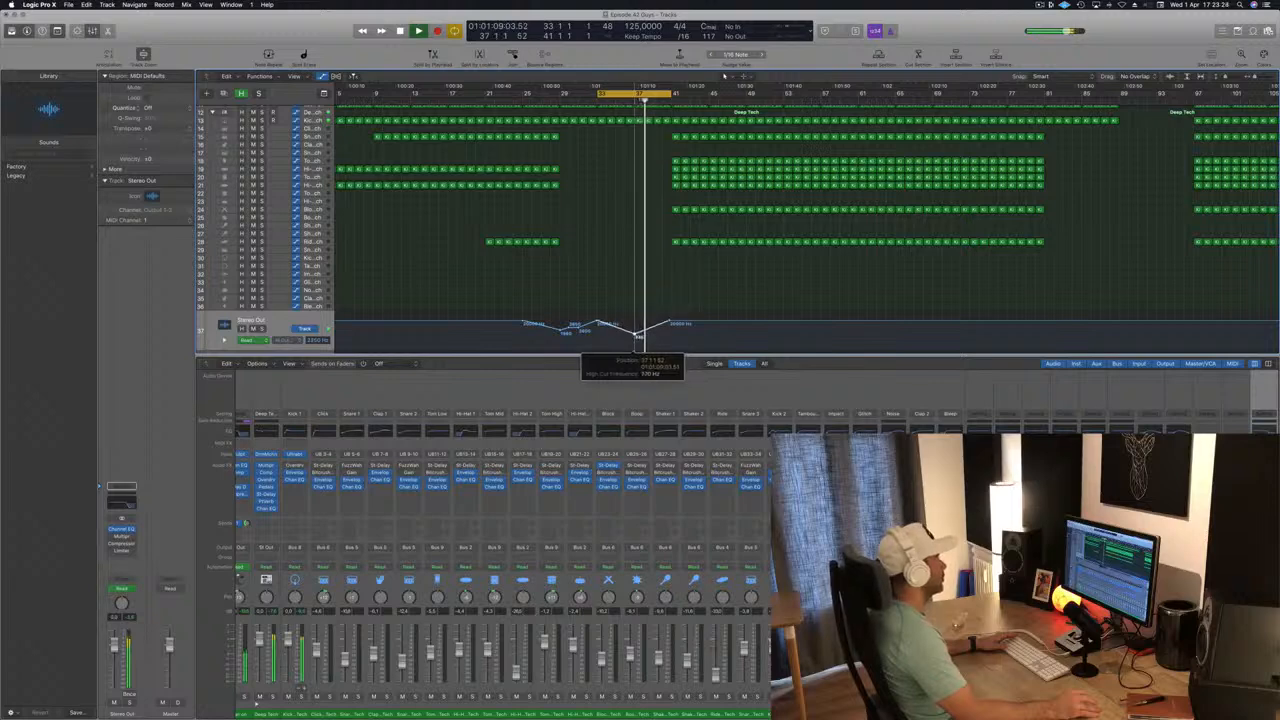
Reshape the high-cut sweep to fall straight from bar 33 to about 275 Hz just before bar 41, then jump back up at bar 41.
drag(669, 324, 669, 343)
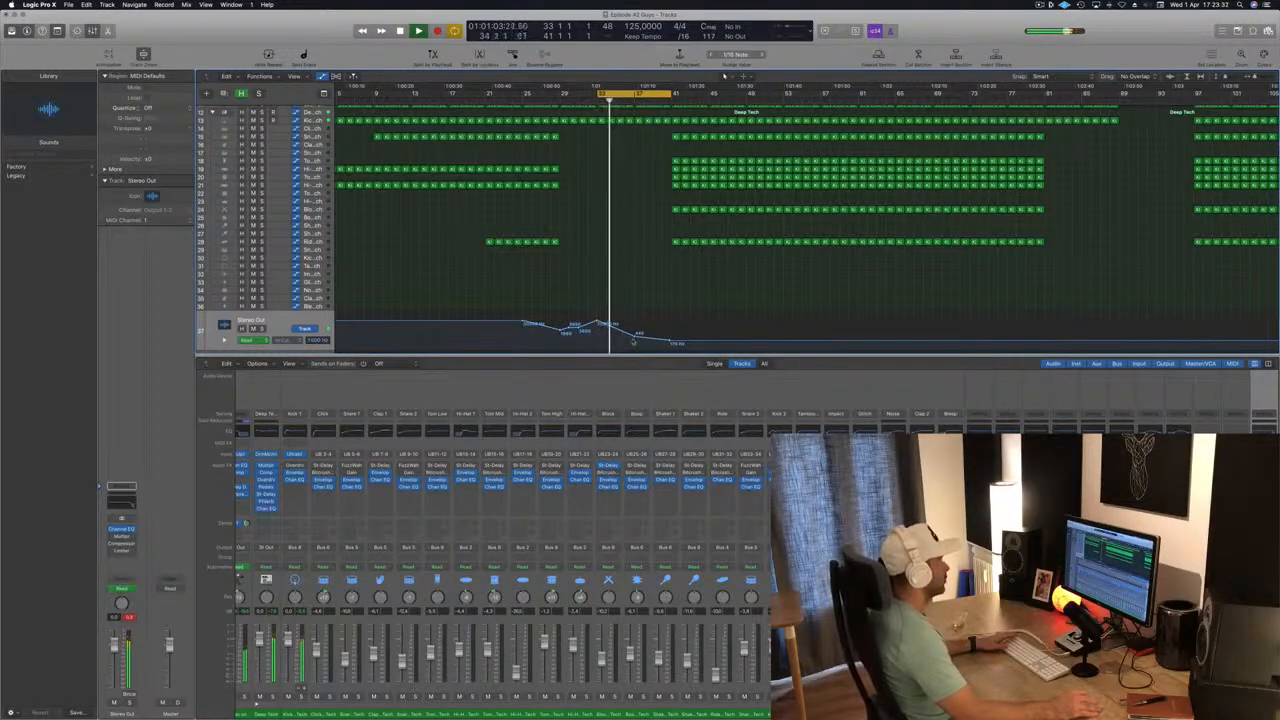
drag(670, 343, 670, 344)
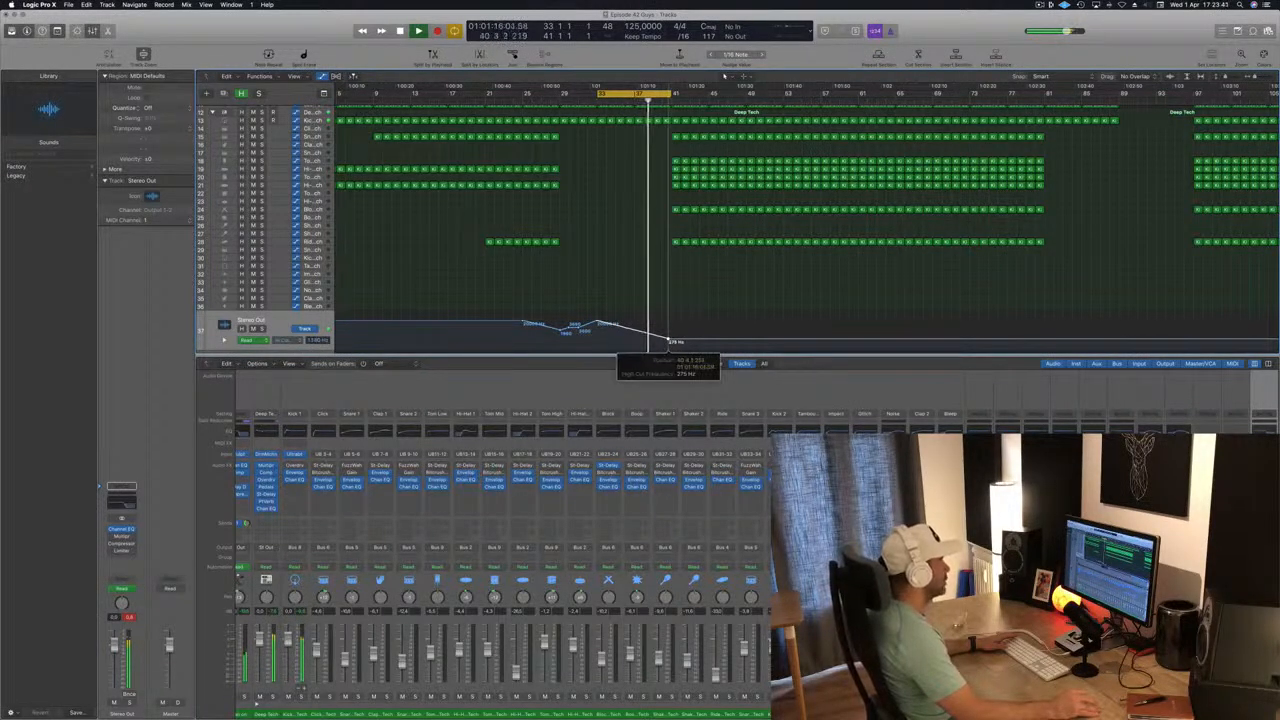
drag(673, 341, 673, 319)
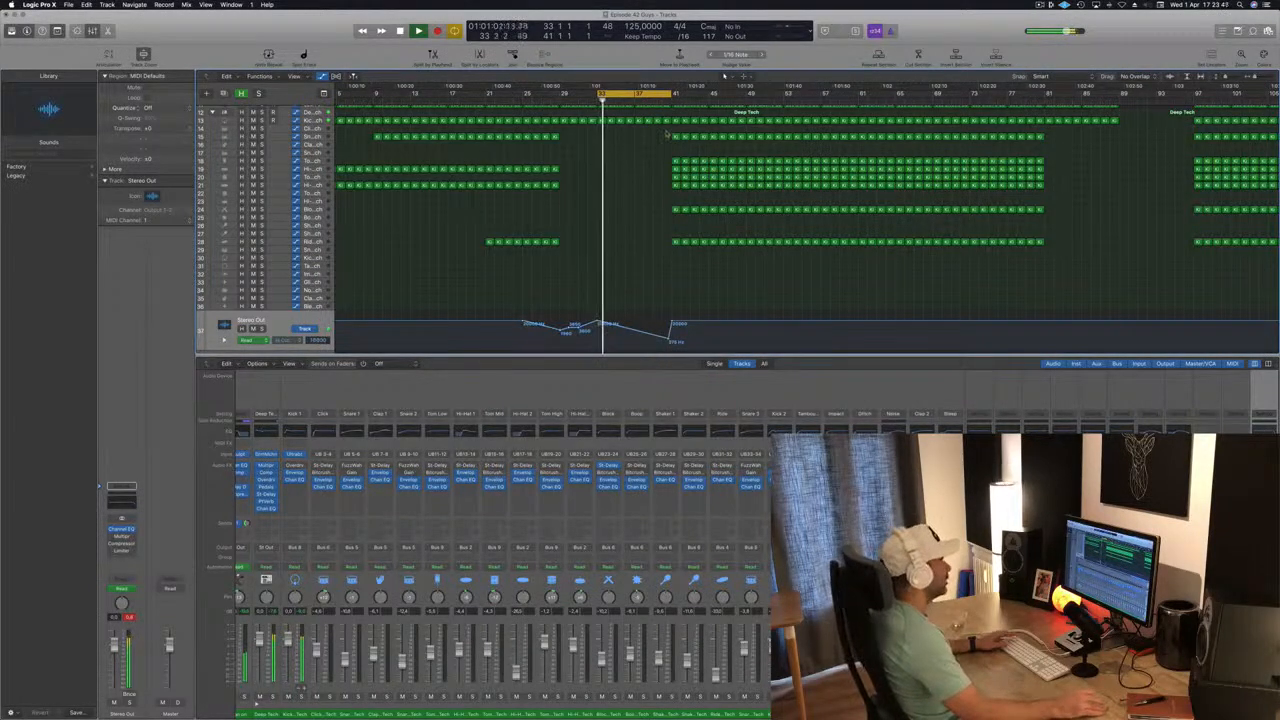
Delete the non-kick drum regions from bars 41 to 45 and extend the cycle range to bar 45.
scroll(668, 135, up, 5)
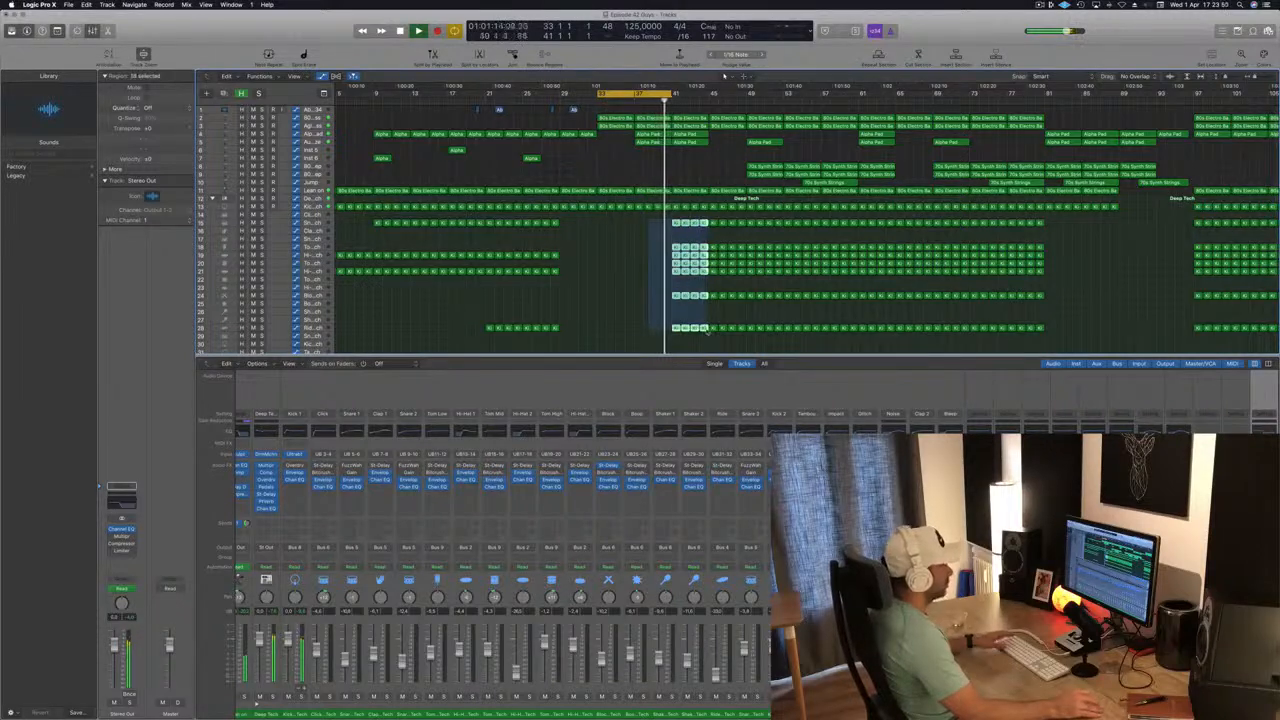
key(Delete)
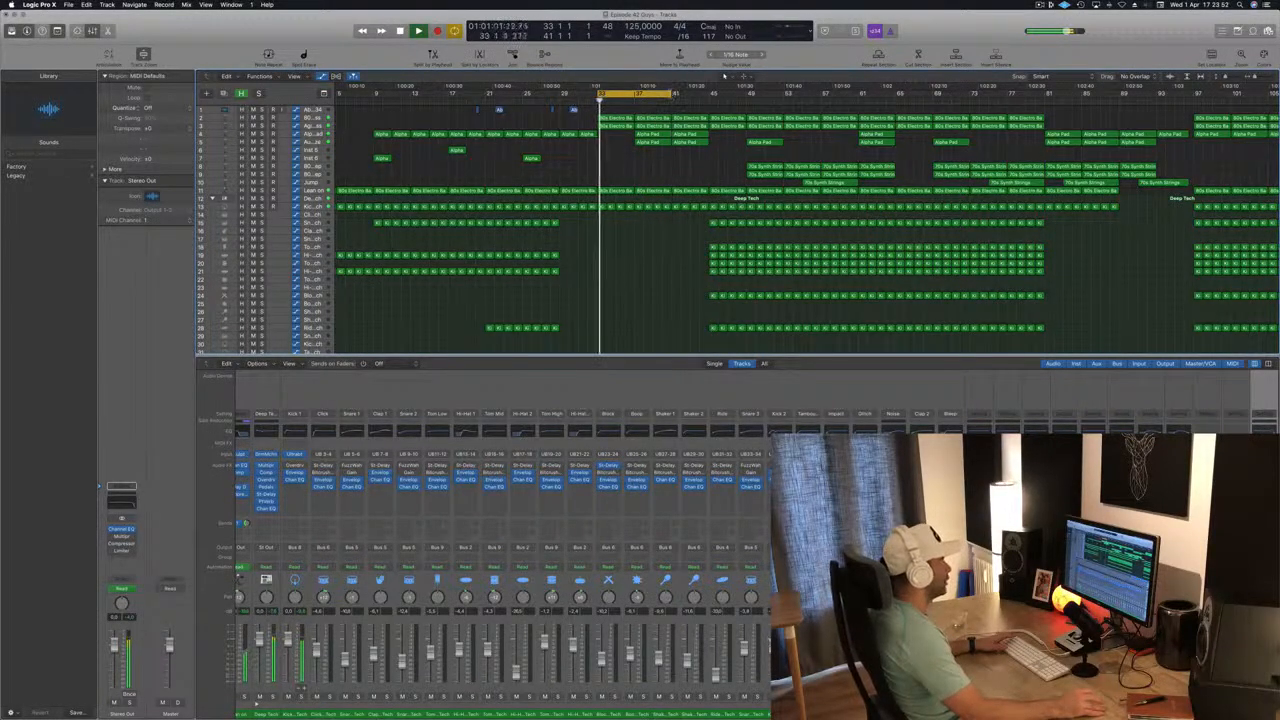
drag(670, 94, 708, 94)
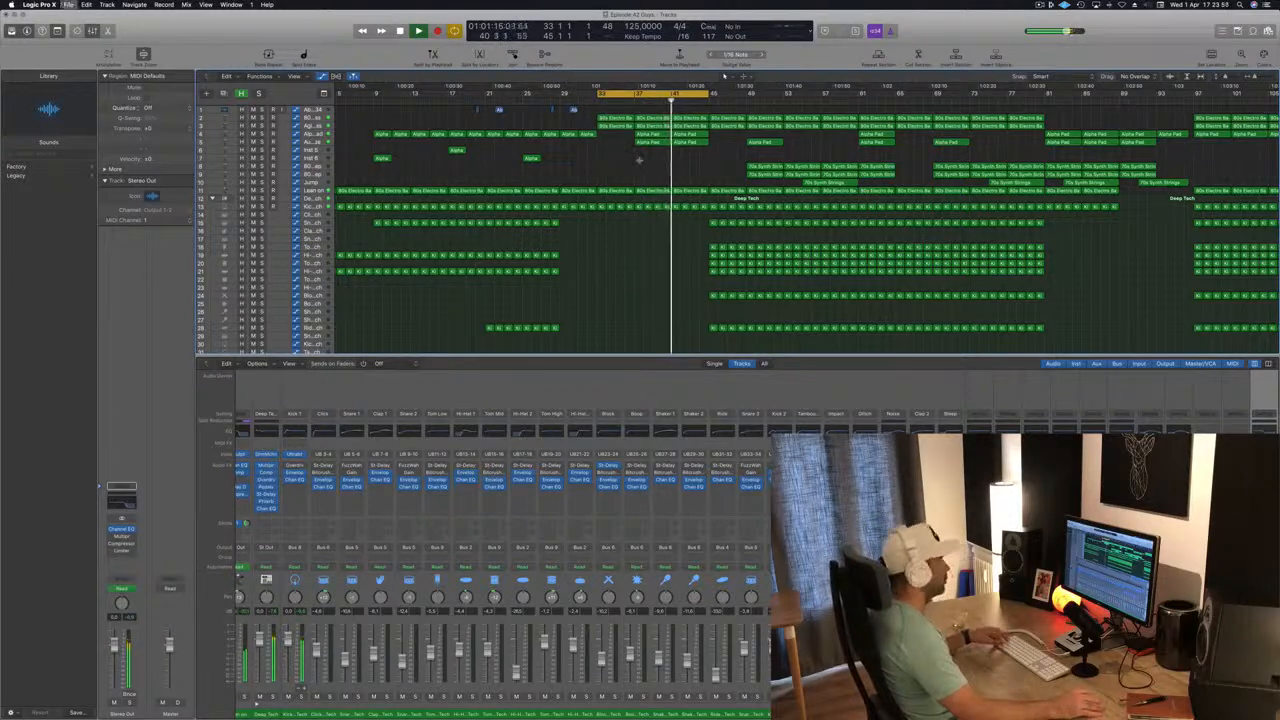
Copy the two Alpha Pad regions from bar 41 to bar 45.
scroll(681, 163, down, 2)
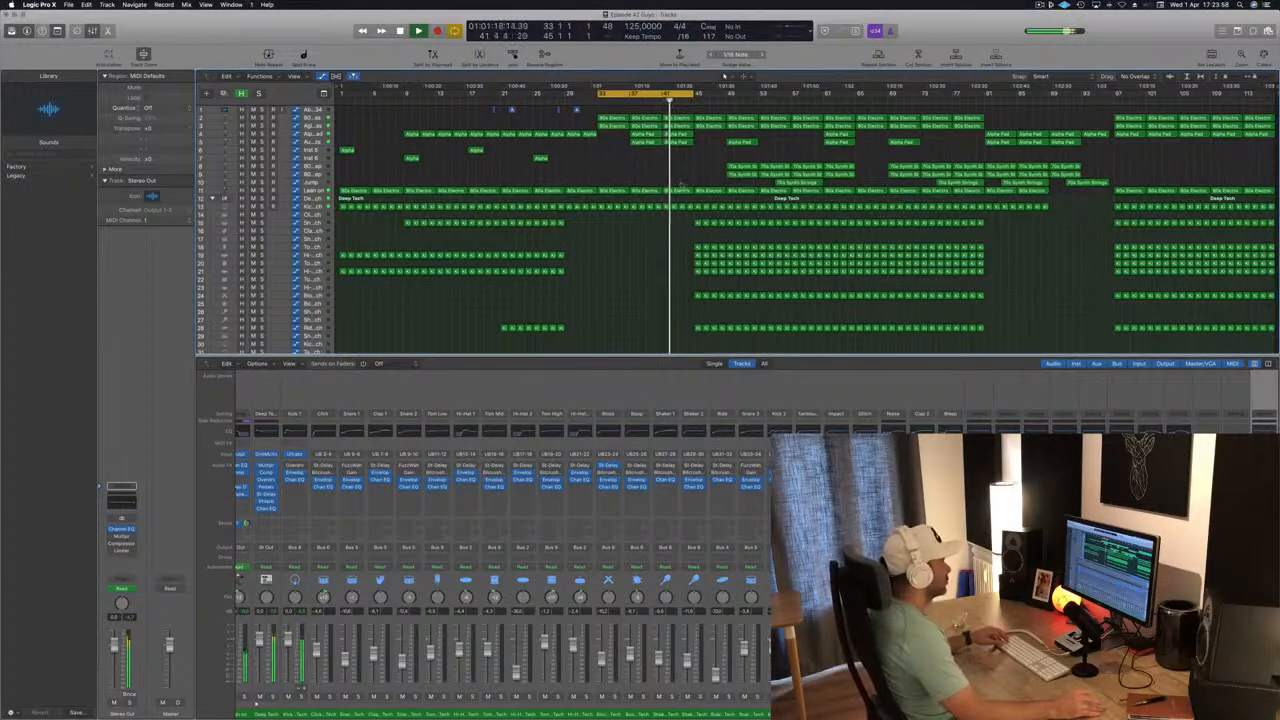
scroll(681, 234, up, 1)
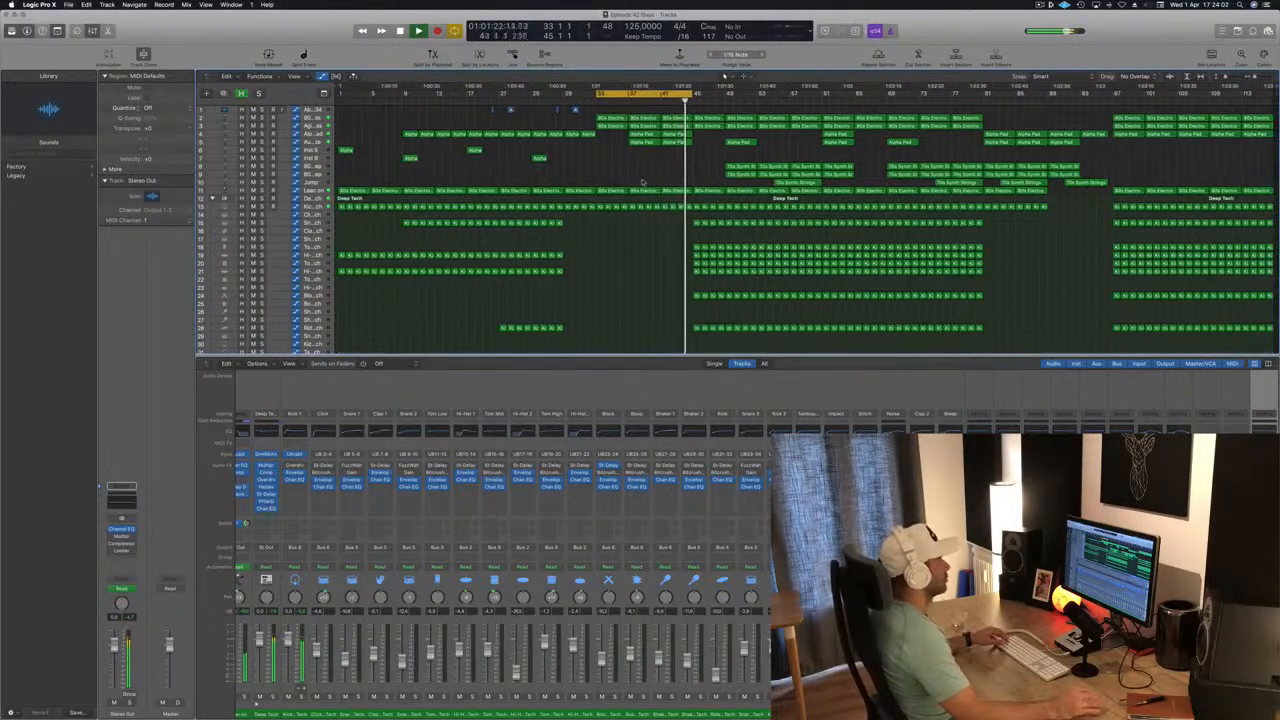
key(space)
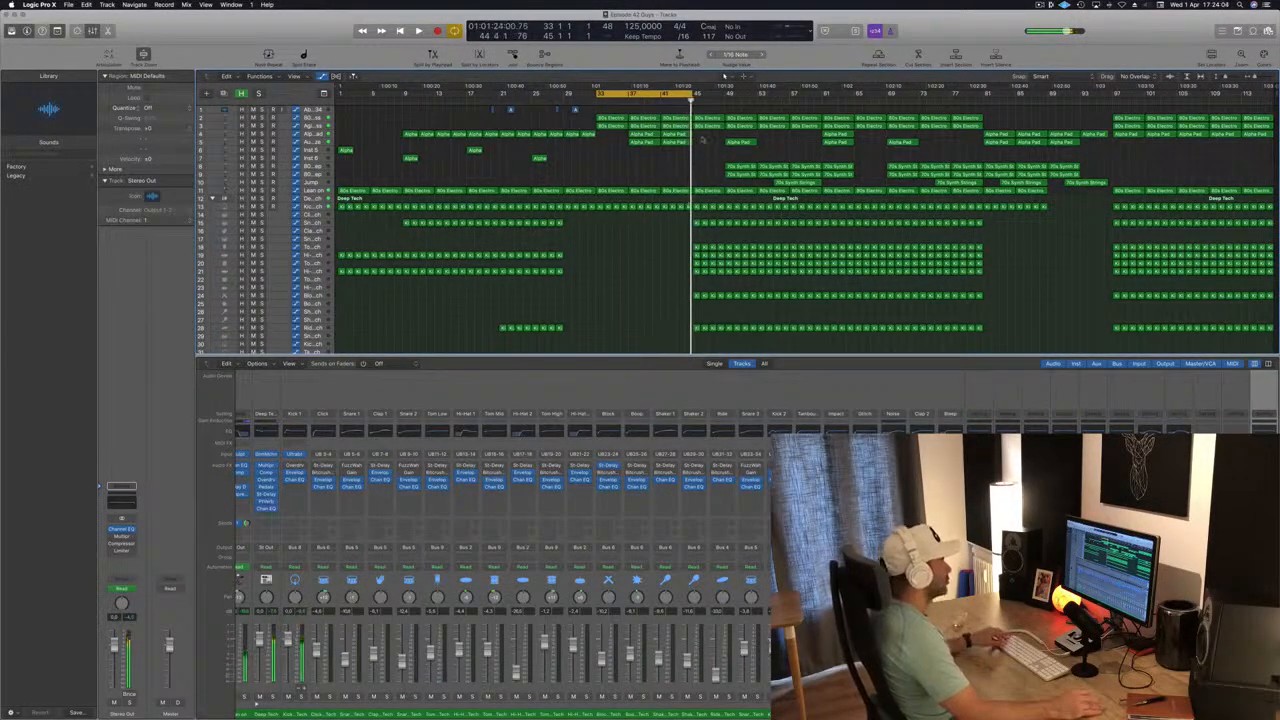
drag(669, 134, 708, 142)
key(space)
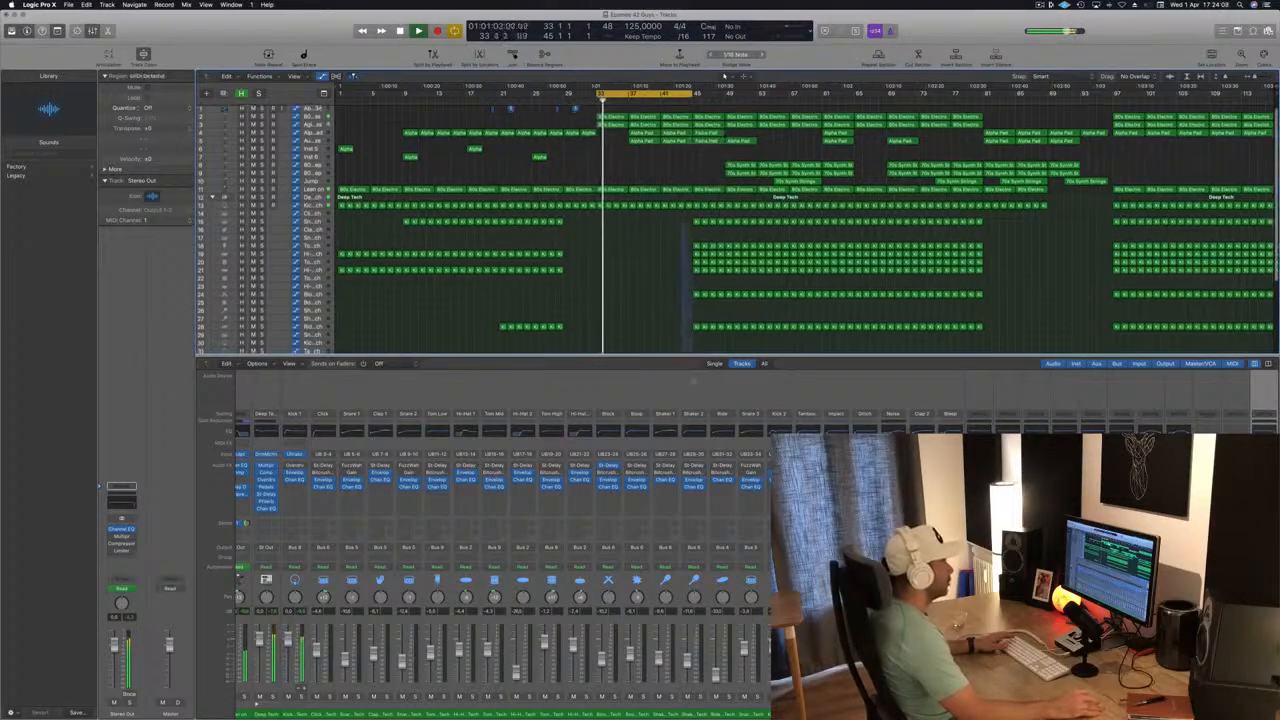
Delete the drum regions from bars 45 to 49 except the kick and track 28, and extend the cycle range to bar 49.
scroll(676, 225, down, 8)
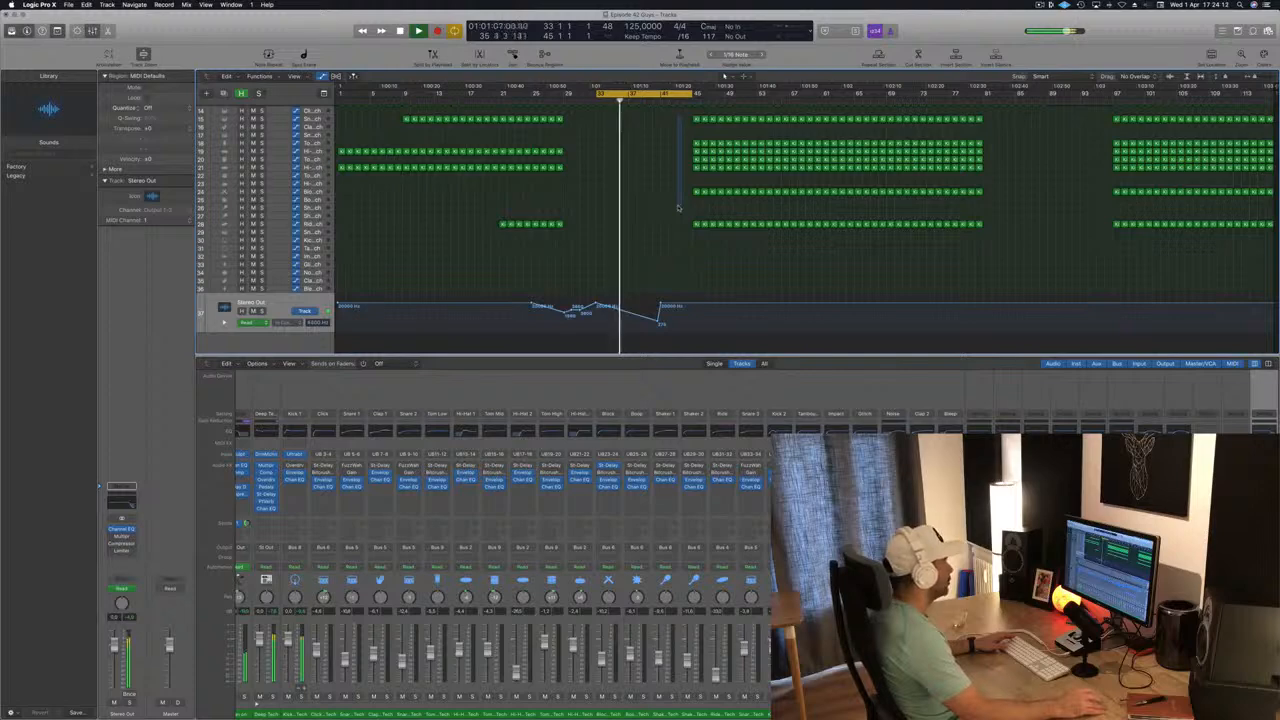
drag(678, 208, 719, 203)
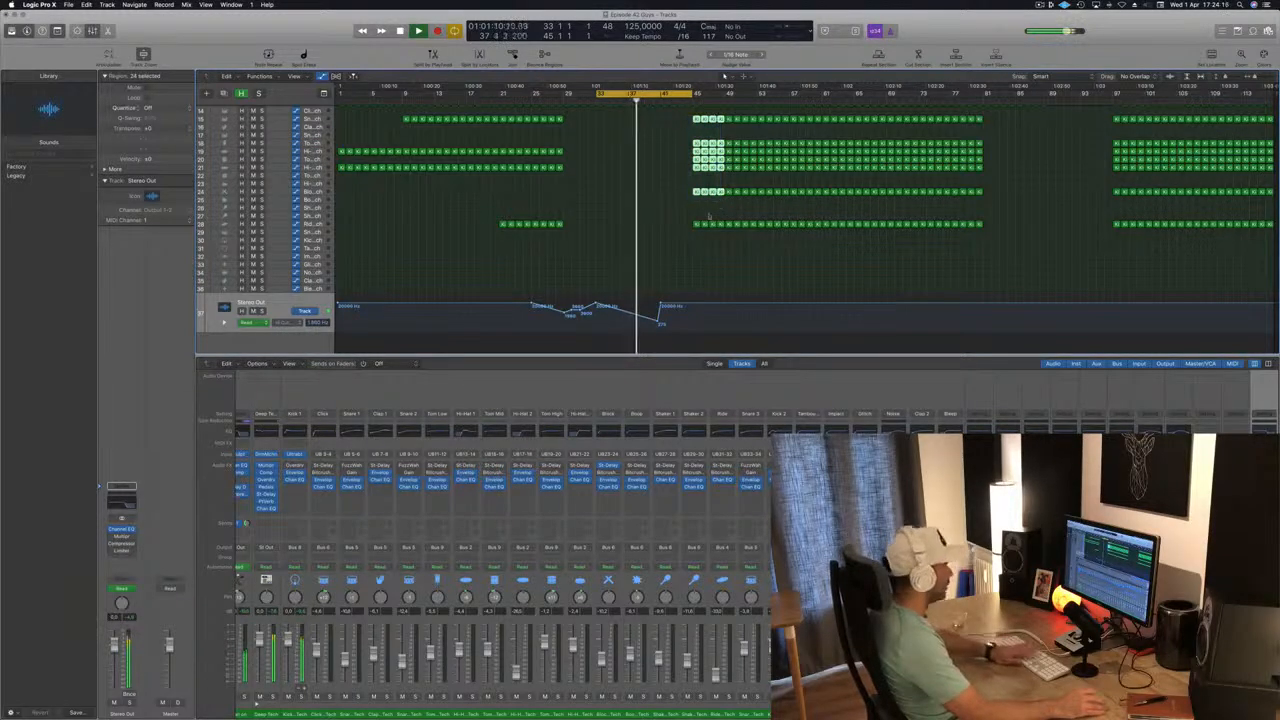
key(Delete)
scroll(708, 215, up, 5)
click(690, 102)
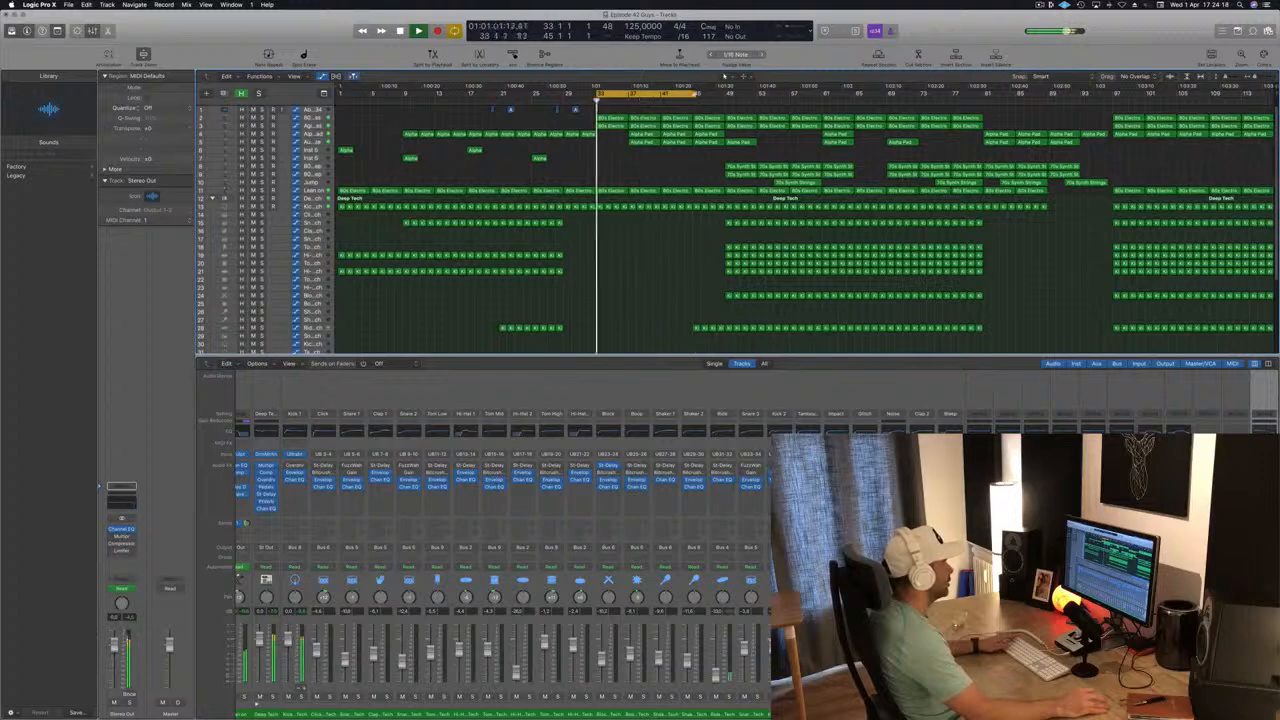
drag(691, 96, 724, 97)
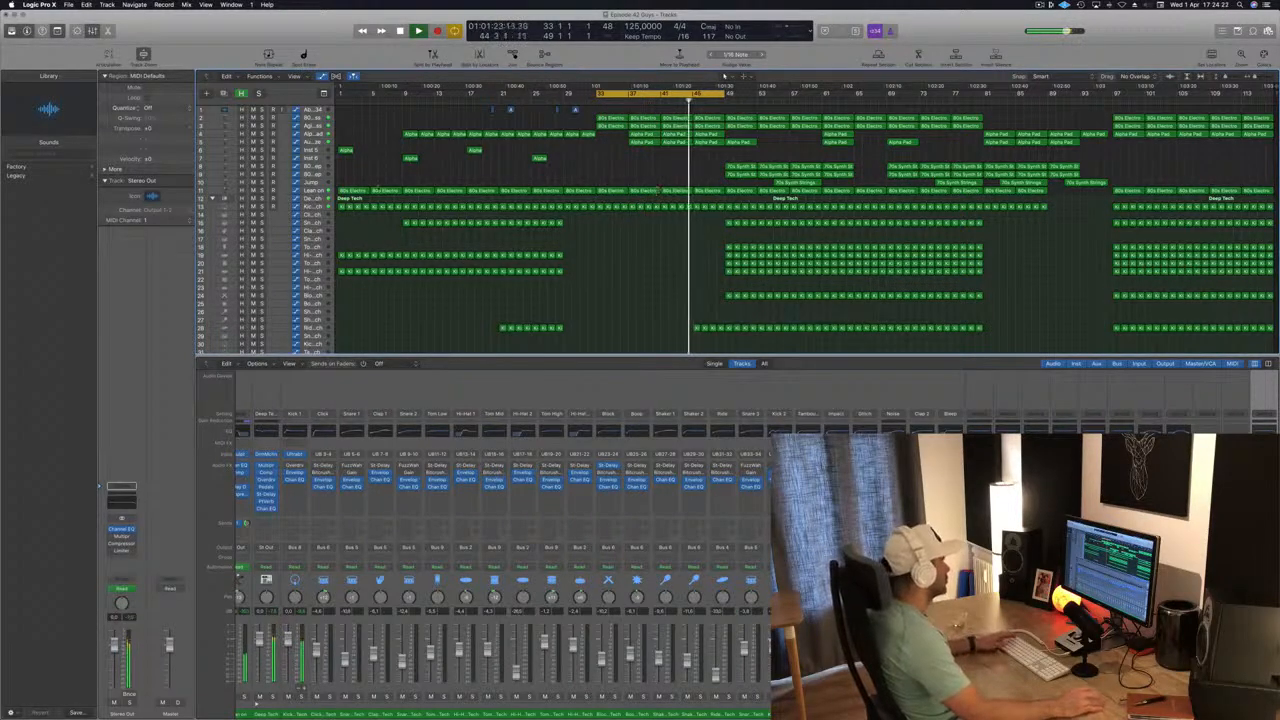
Shape the Lean on track's high-cut automation to rise from bar 45 to bar 49 and drop straight back at bar 49.
click(658, 191)
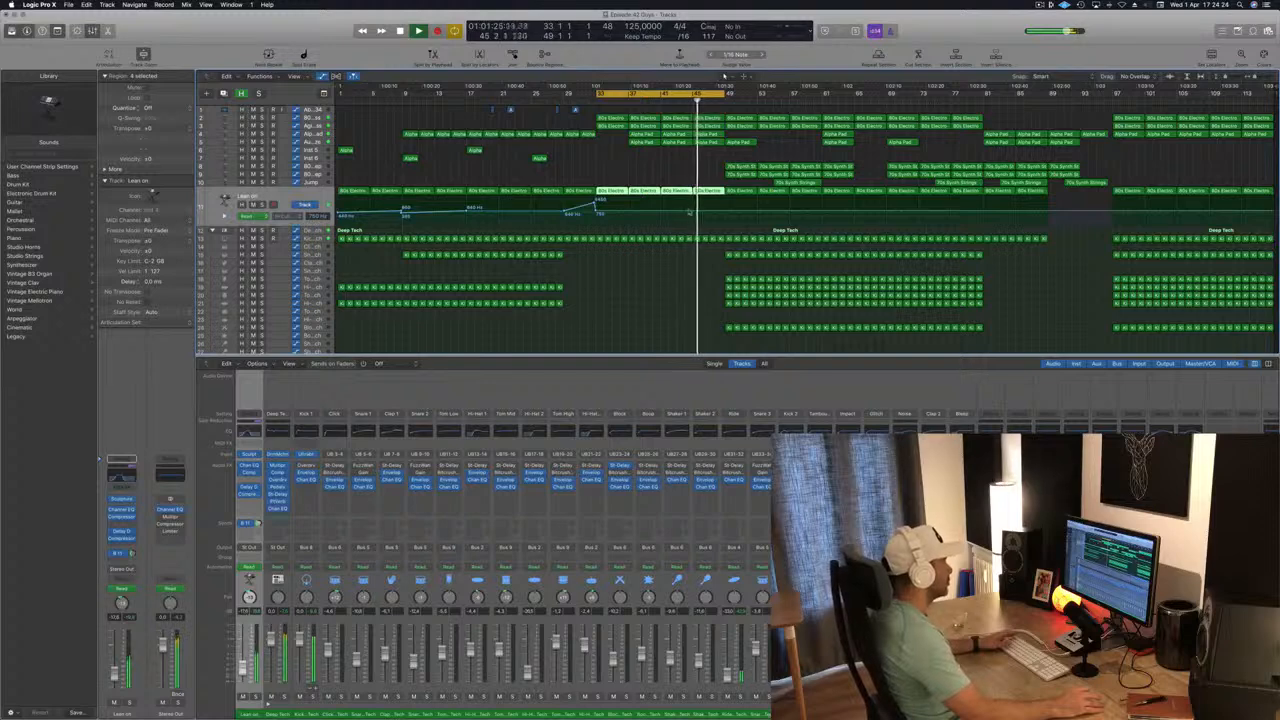
click(700, 213)
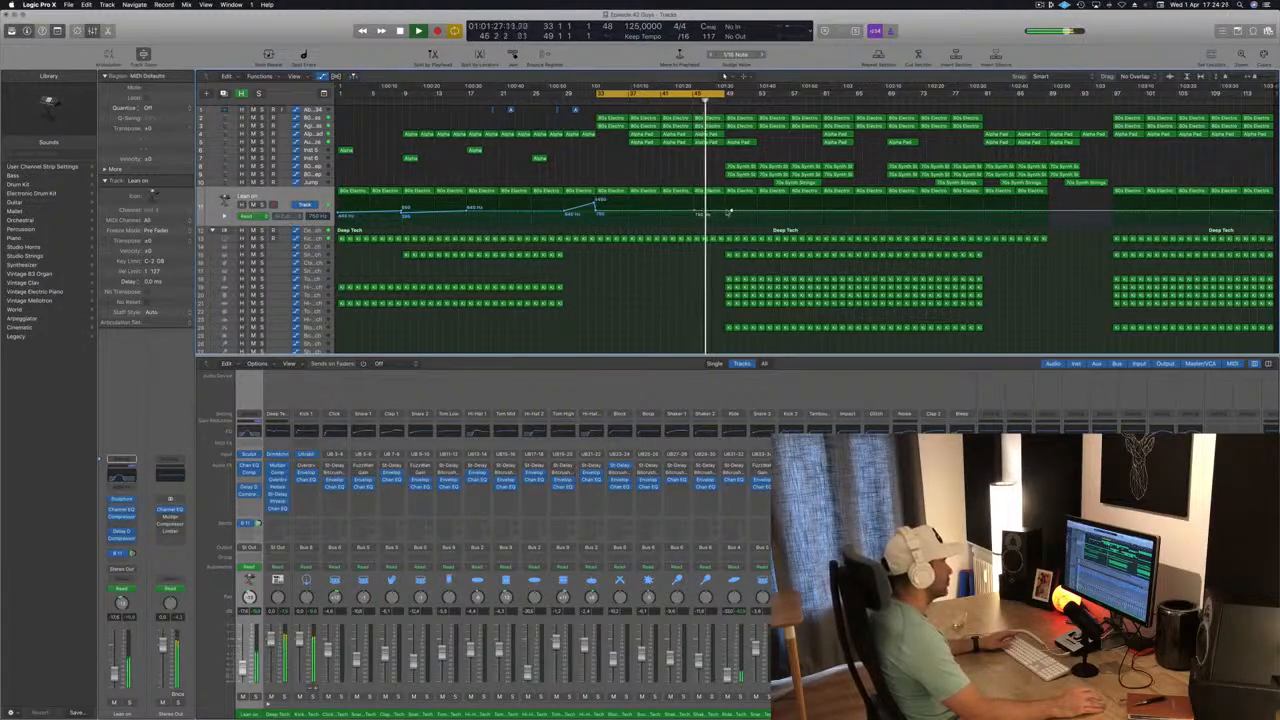
click(729, 211)
drag(724, 211, 725, 211)
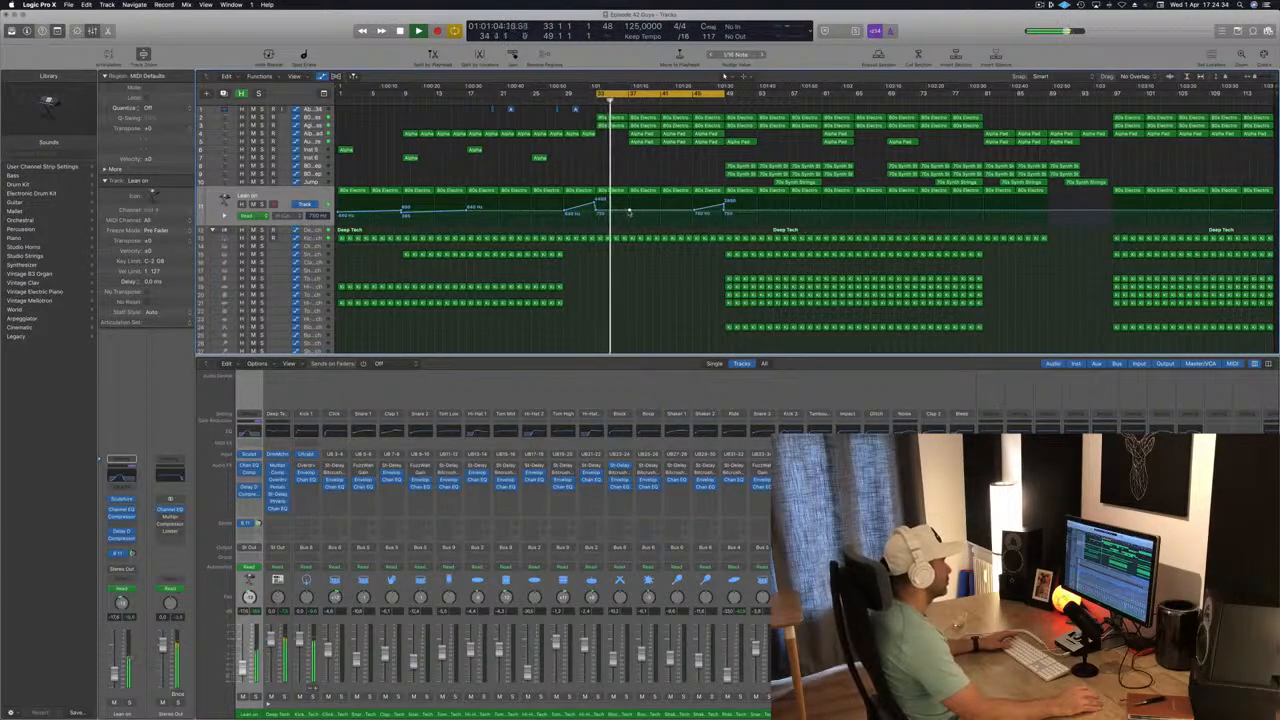
Shape the Lean on high-cut automation to rise from bar 33 to bar 37 and drop abruptly at bar 37.
drag(629, 212, 632, 205)
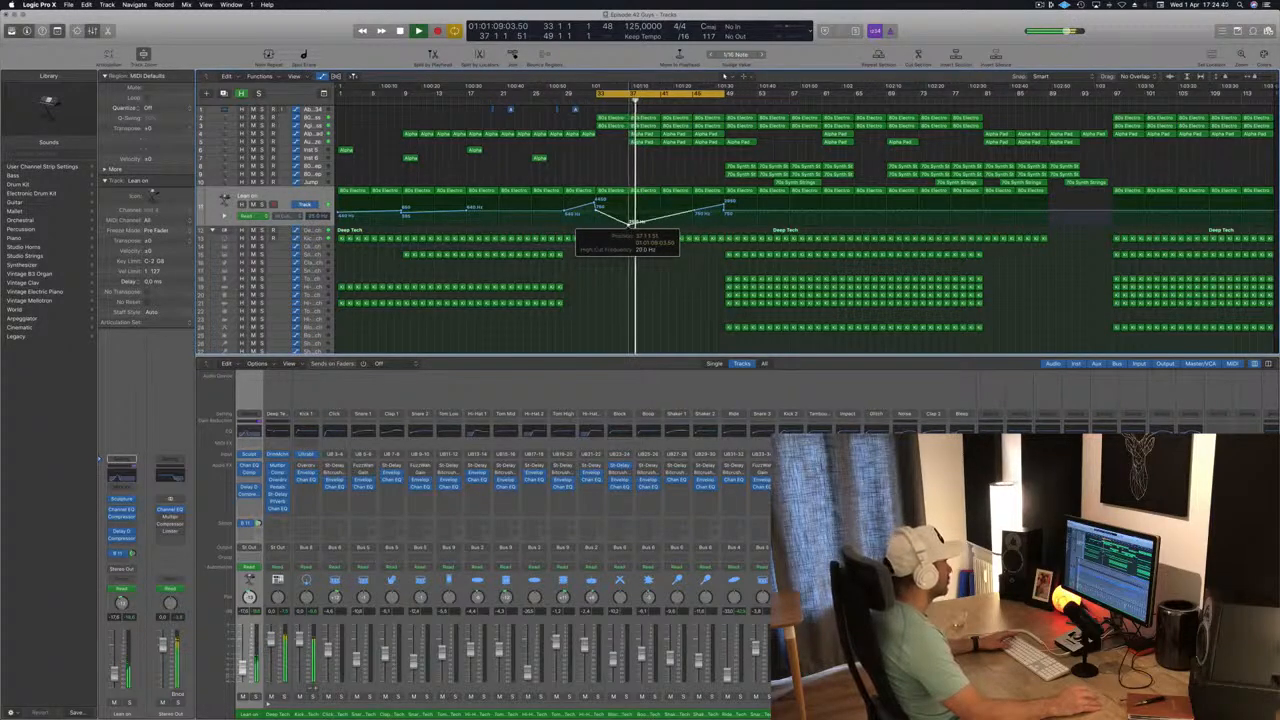
drag(629, 209, 630, 211)
key(space)
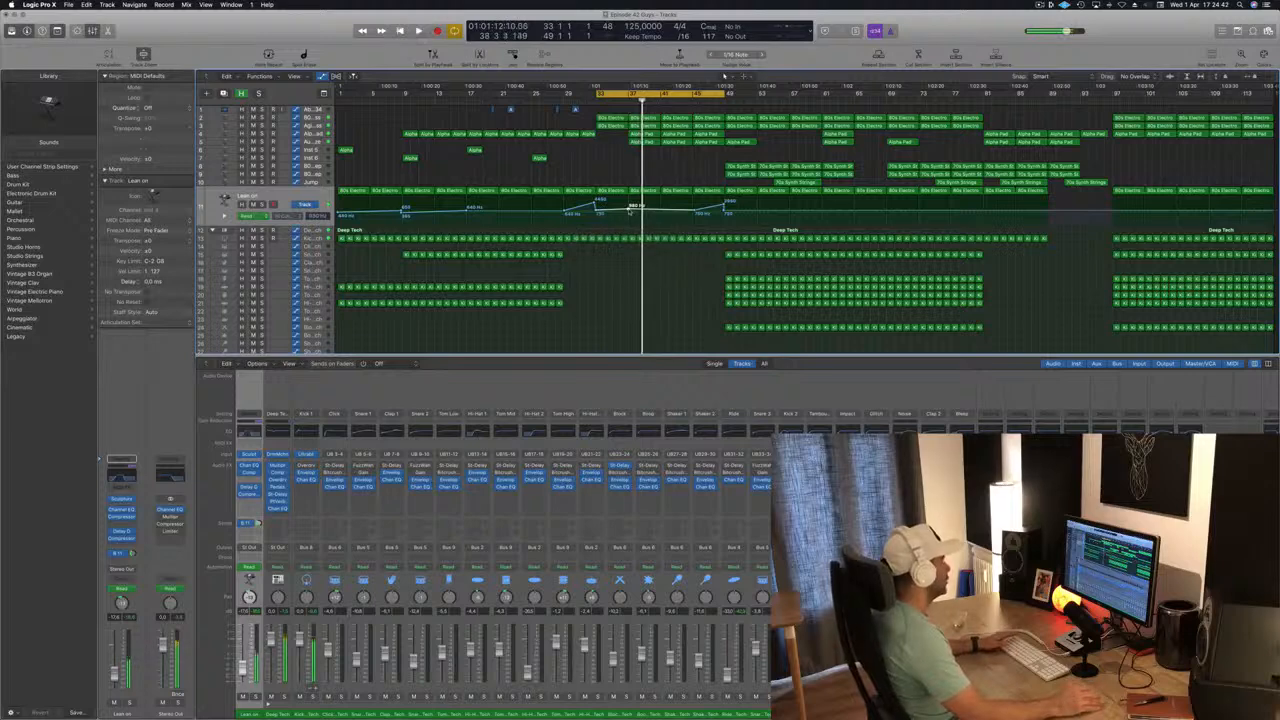
key(space)
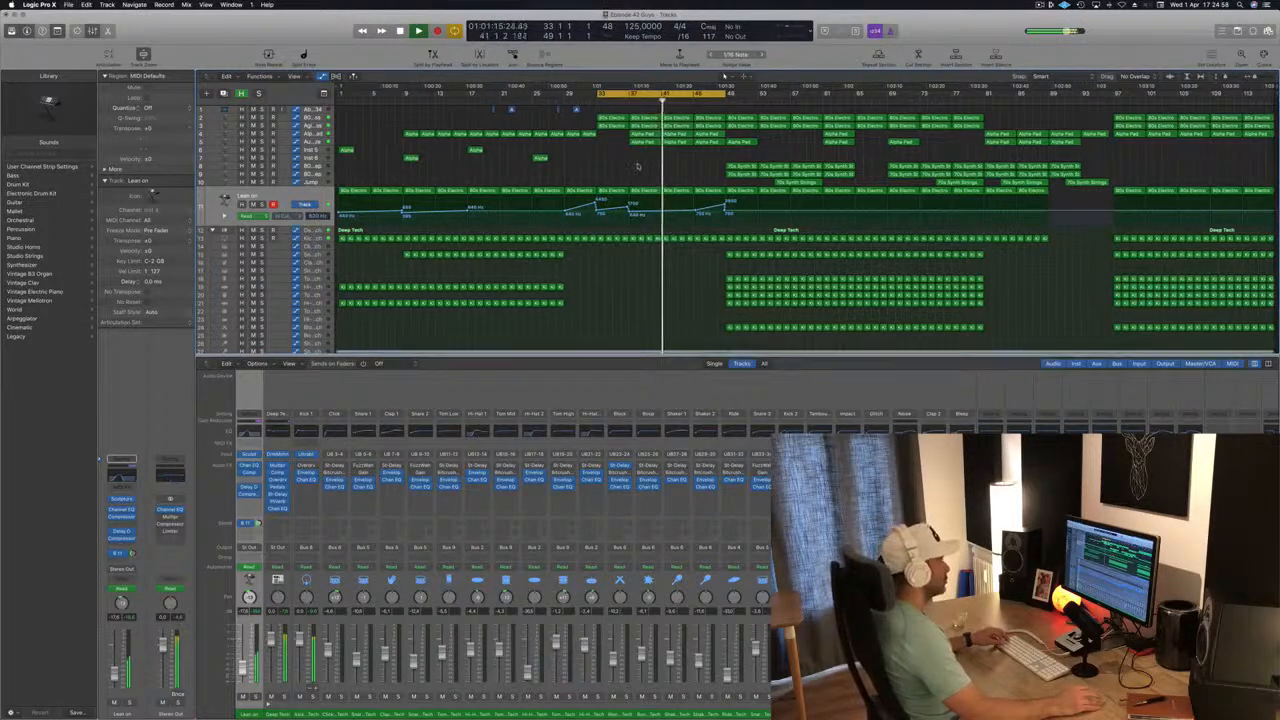
Save the project.
key(super+Right)
key(super+Right)
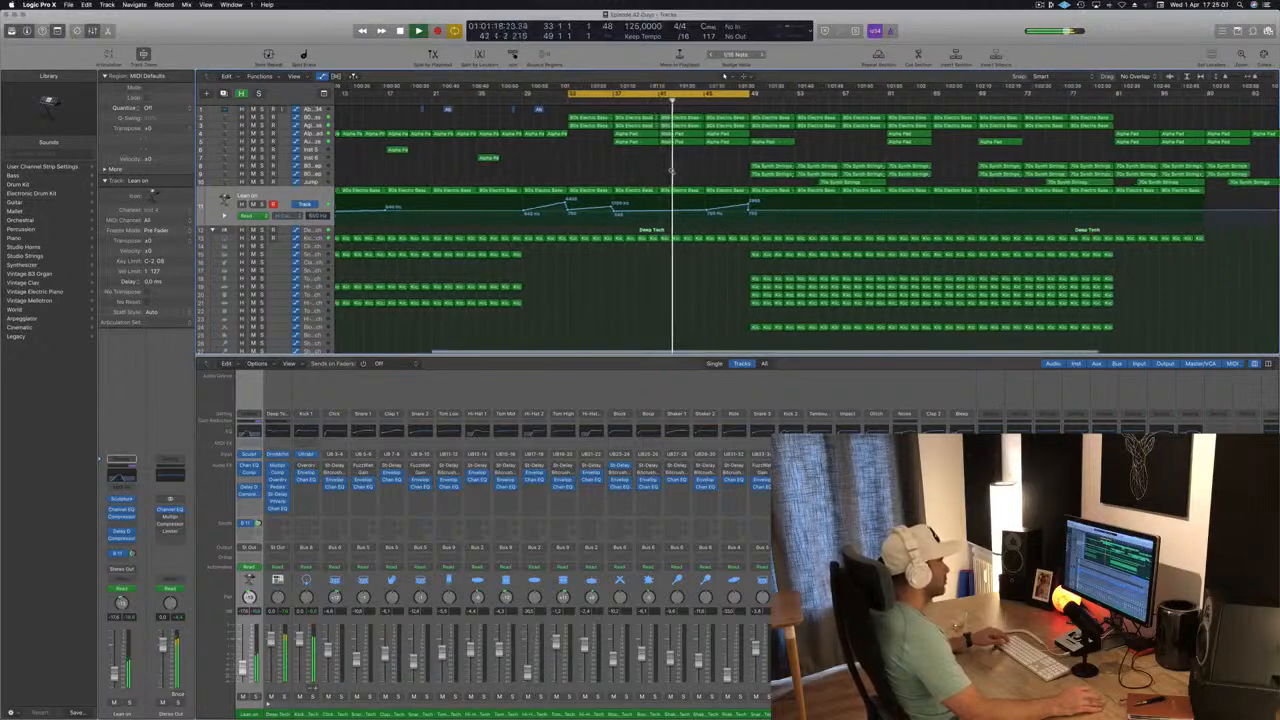
key(super+Left)
key(super+Left)
key(super+s)
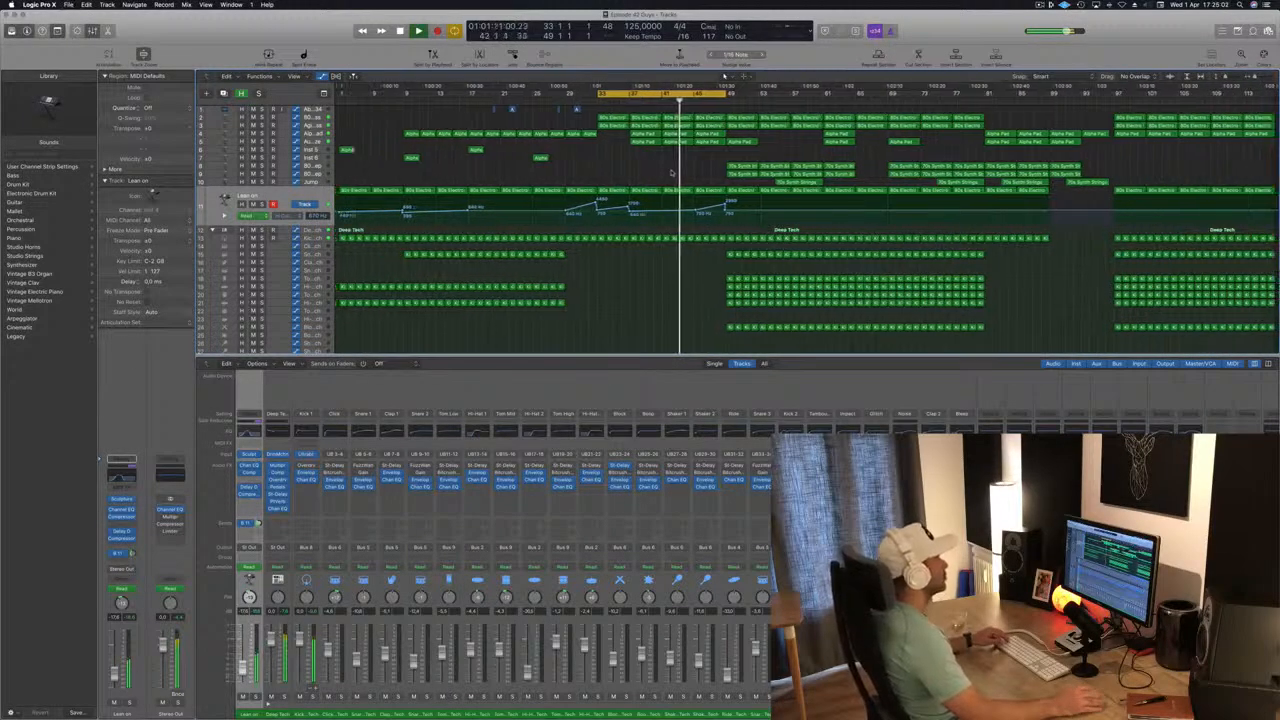
key(super+Left)
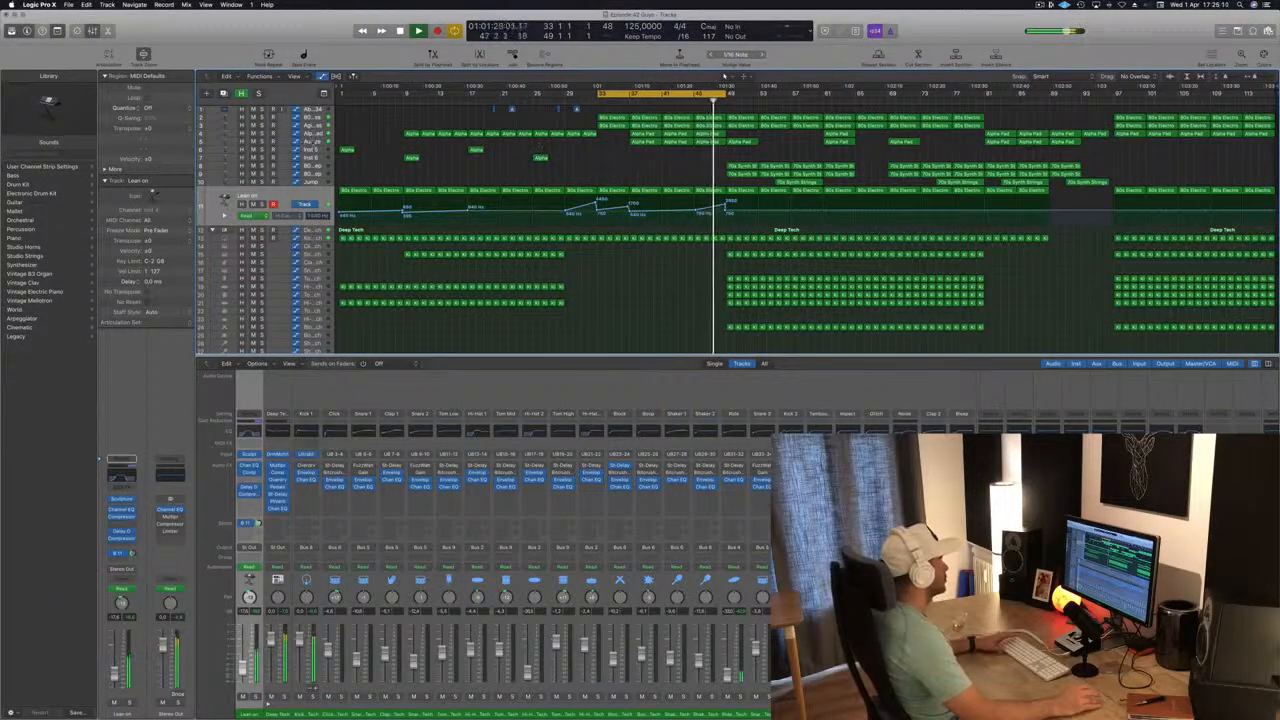
Rework the Alpha Pad cutoff automation to stay nearly level from bar 41 to bar 45, without the sharp drop at bar 41.
click(313, 142)
click(311, 135)
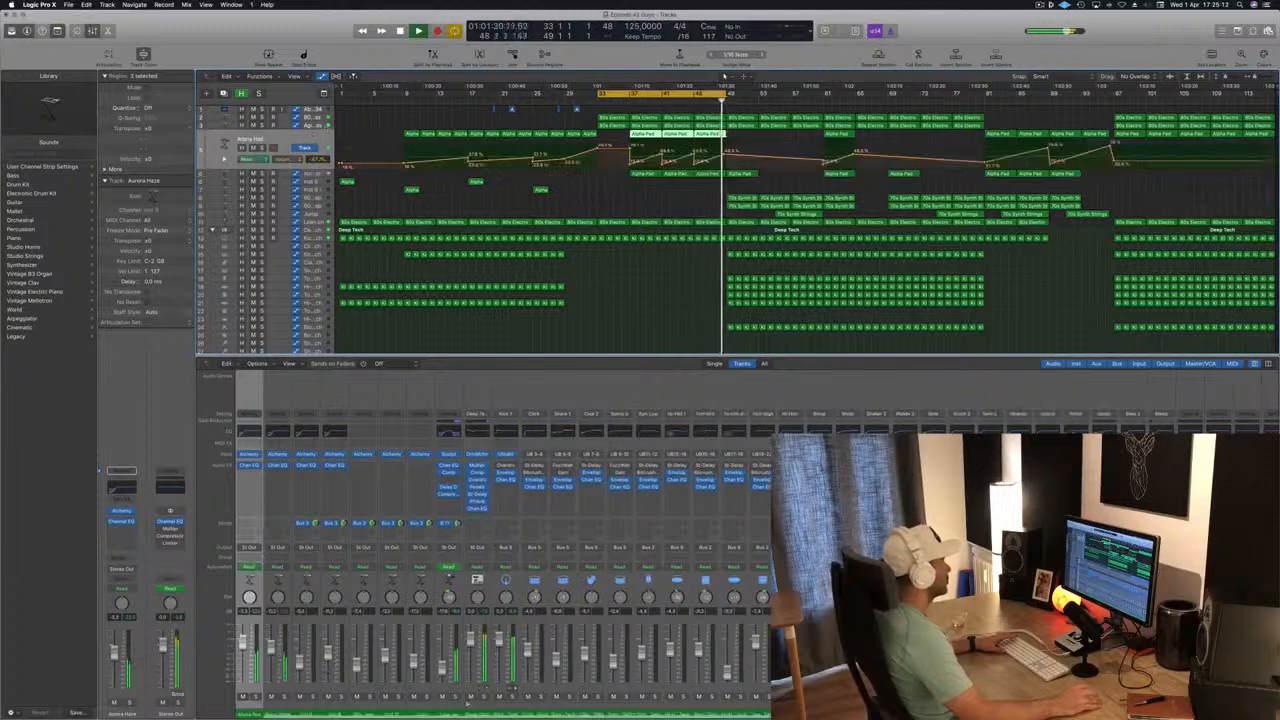
click(686, 99)
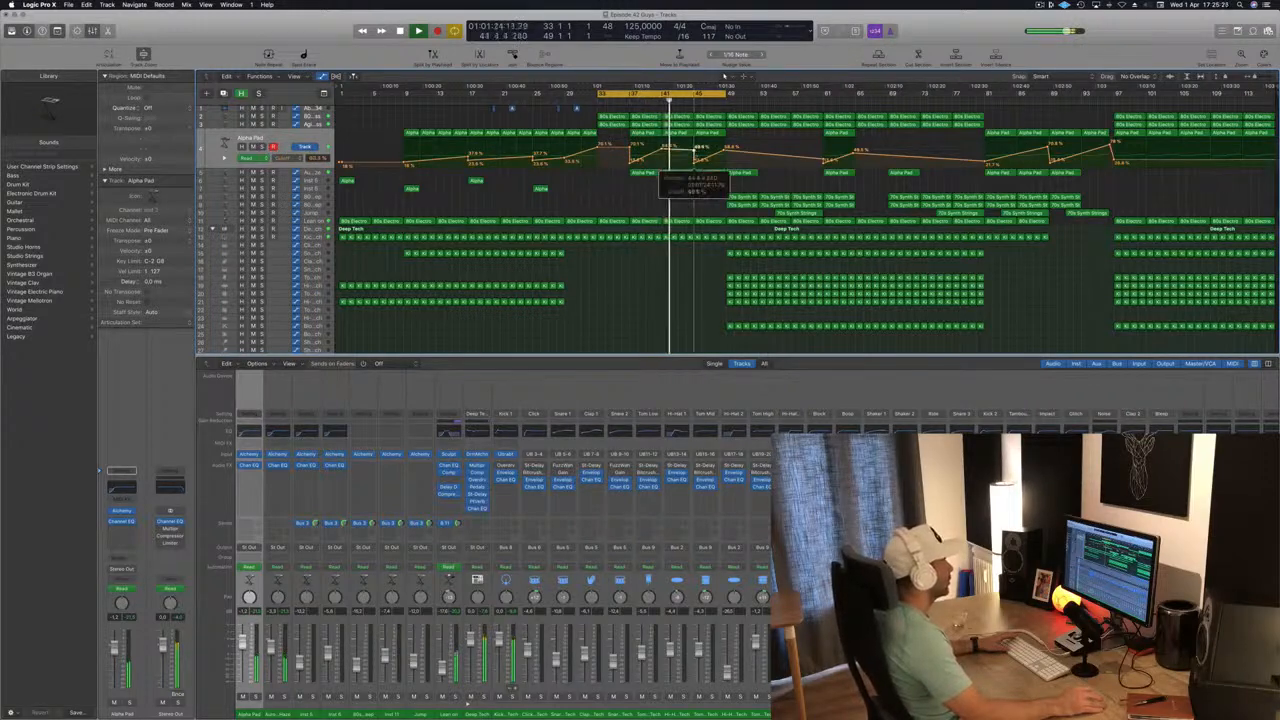
drag(694, 151, 664, 158)
key(super+z)
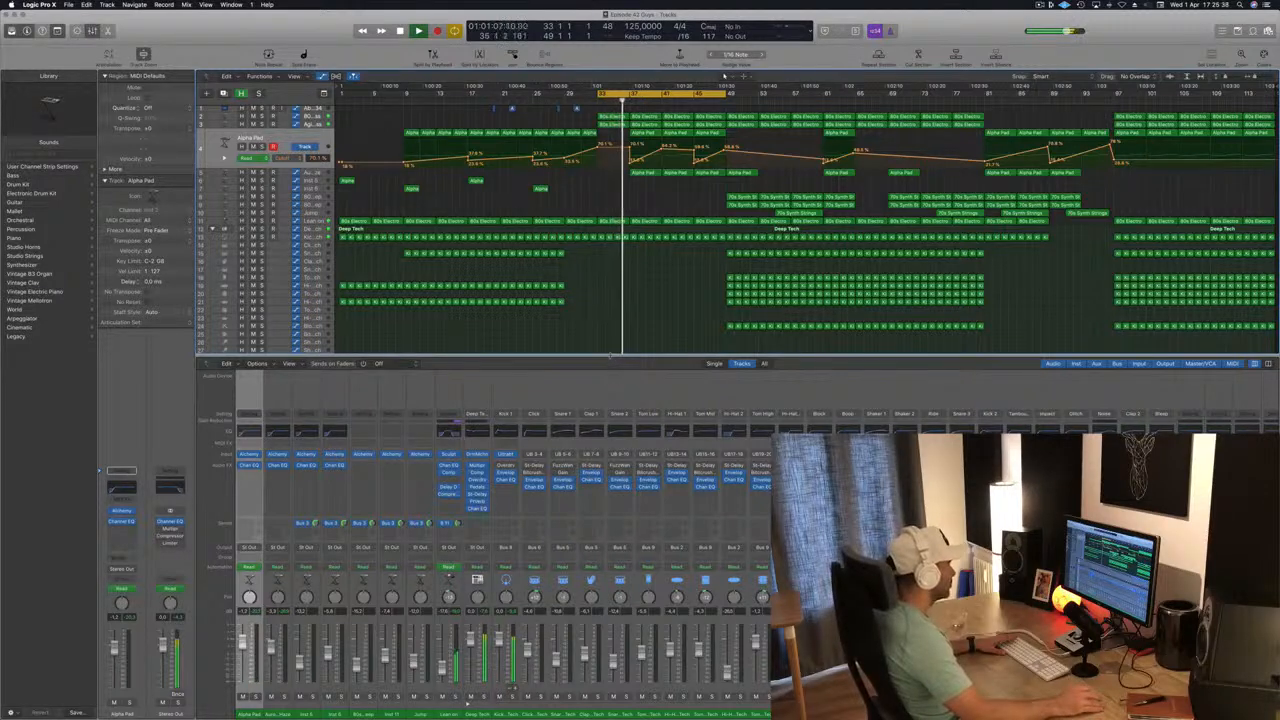
Move the Stereo Out high-cut automation's low point onto bar 41 so the sweep jumps up vertically.
drag(609, 356, 609, 391)
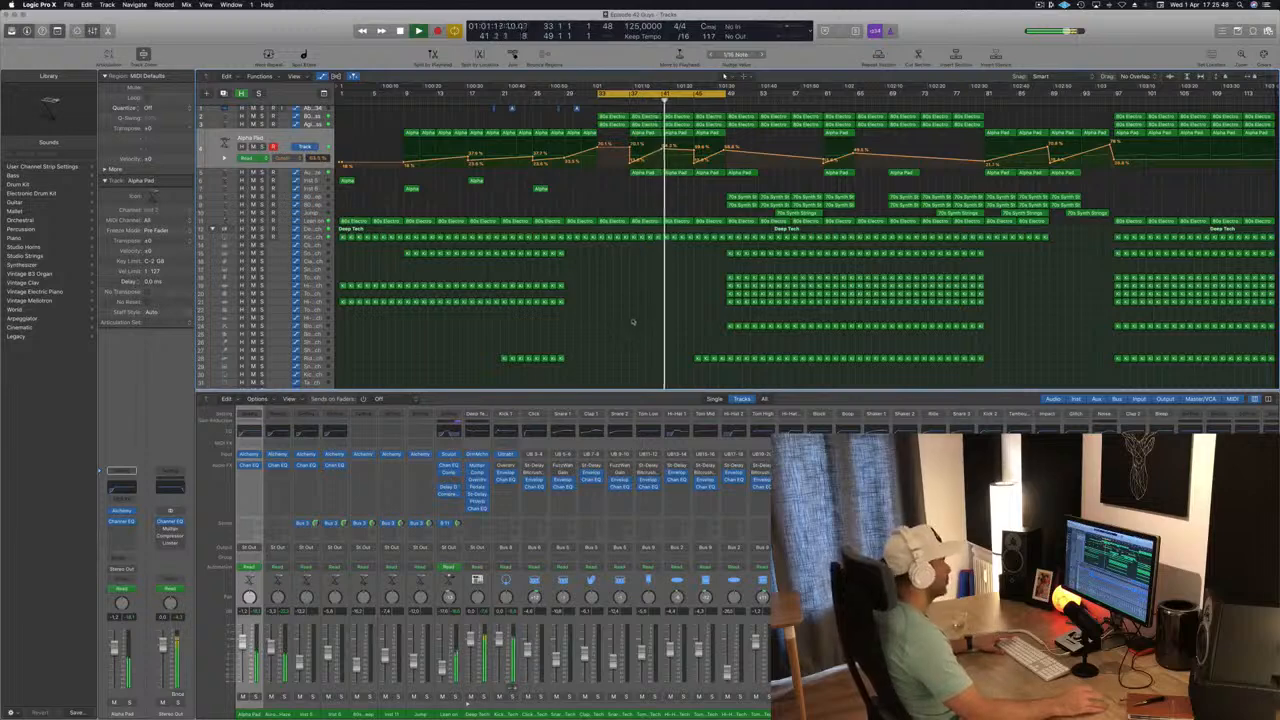
scroll(630, 334, right, 1)
scroll(634, 319, right, 2)
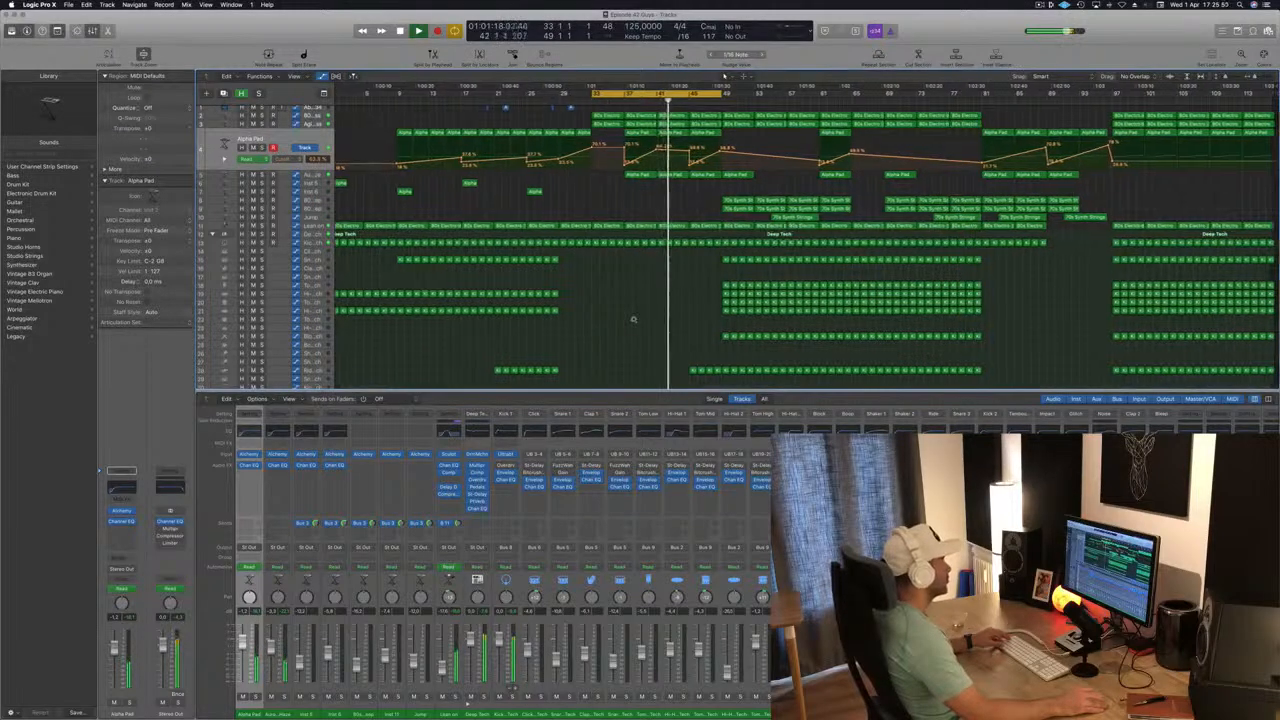
scroll(633, 322, down, 3)
scroll(633, 322, down, 3)
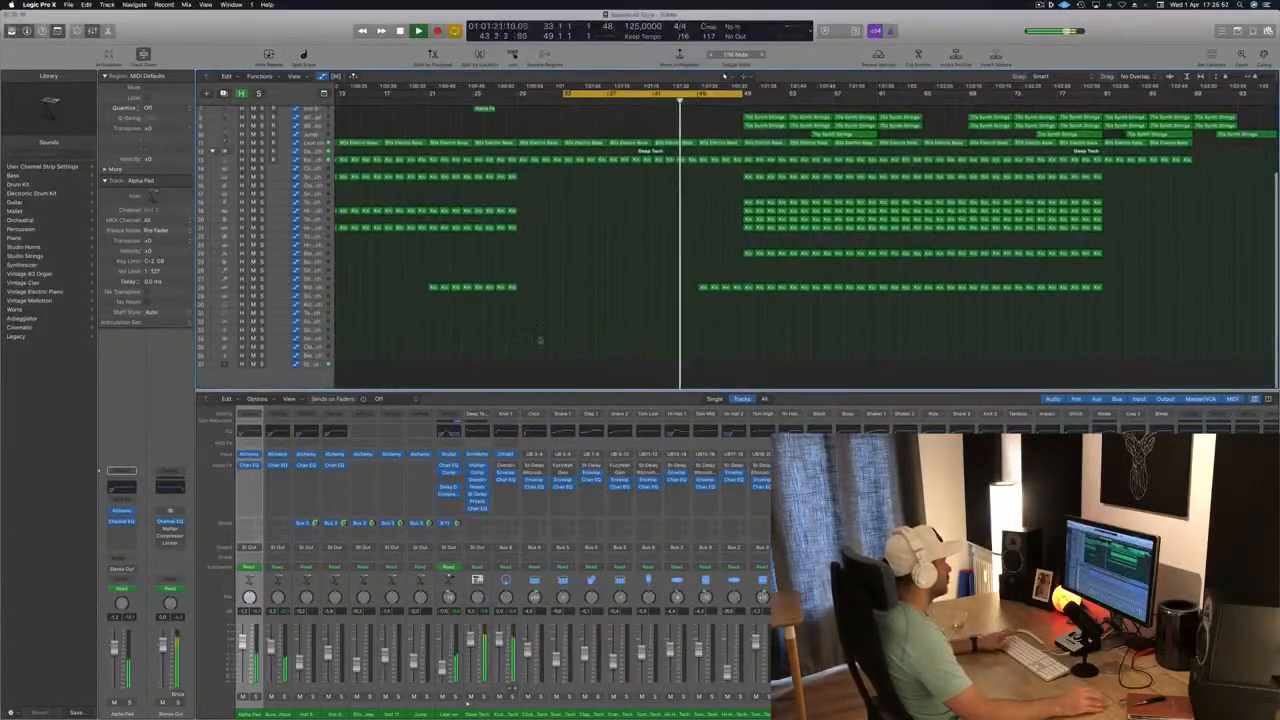
scroll(620, 283, down, 3)
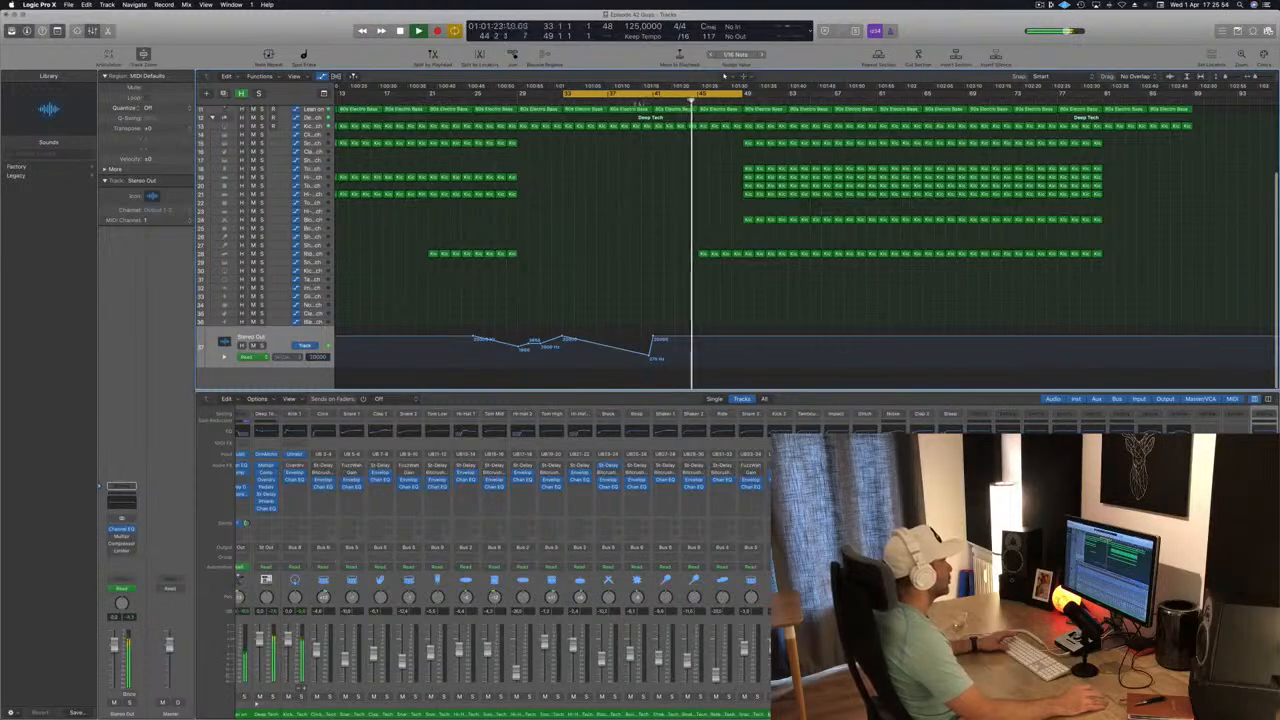
scroll(620, 283, up, 4)
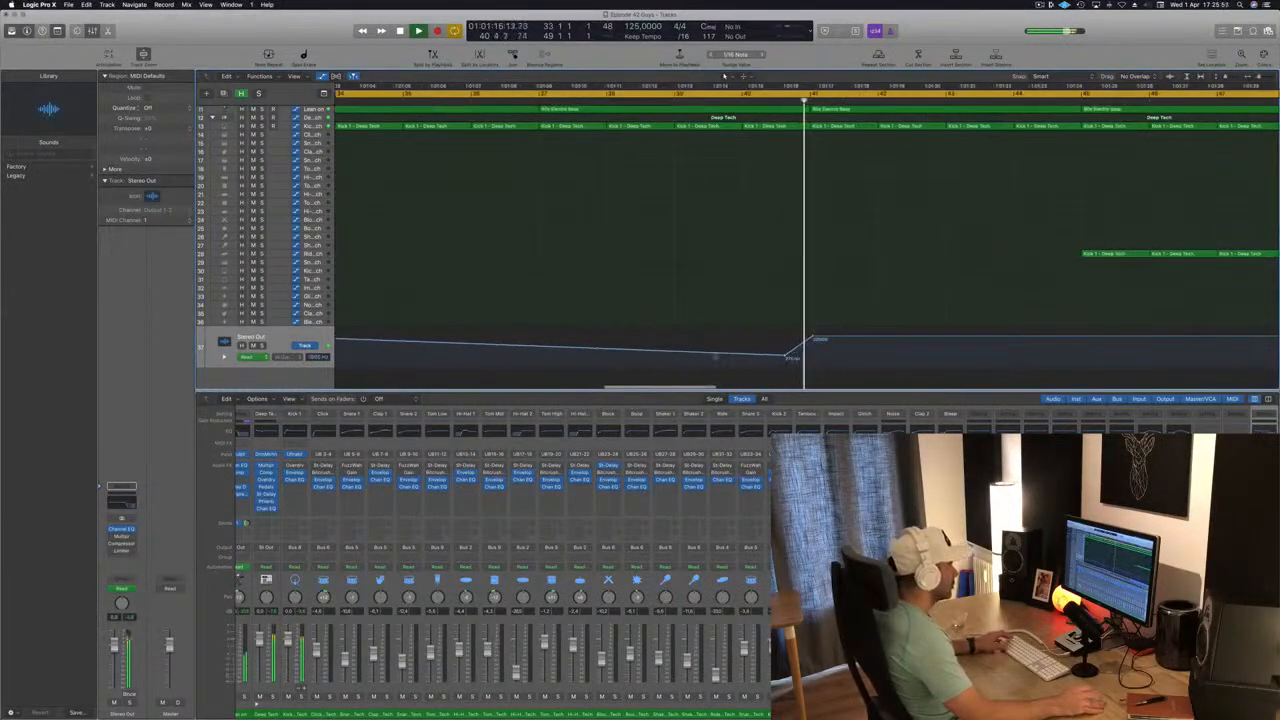
drag(790, 357, 811, 356)
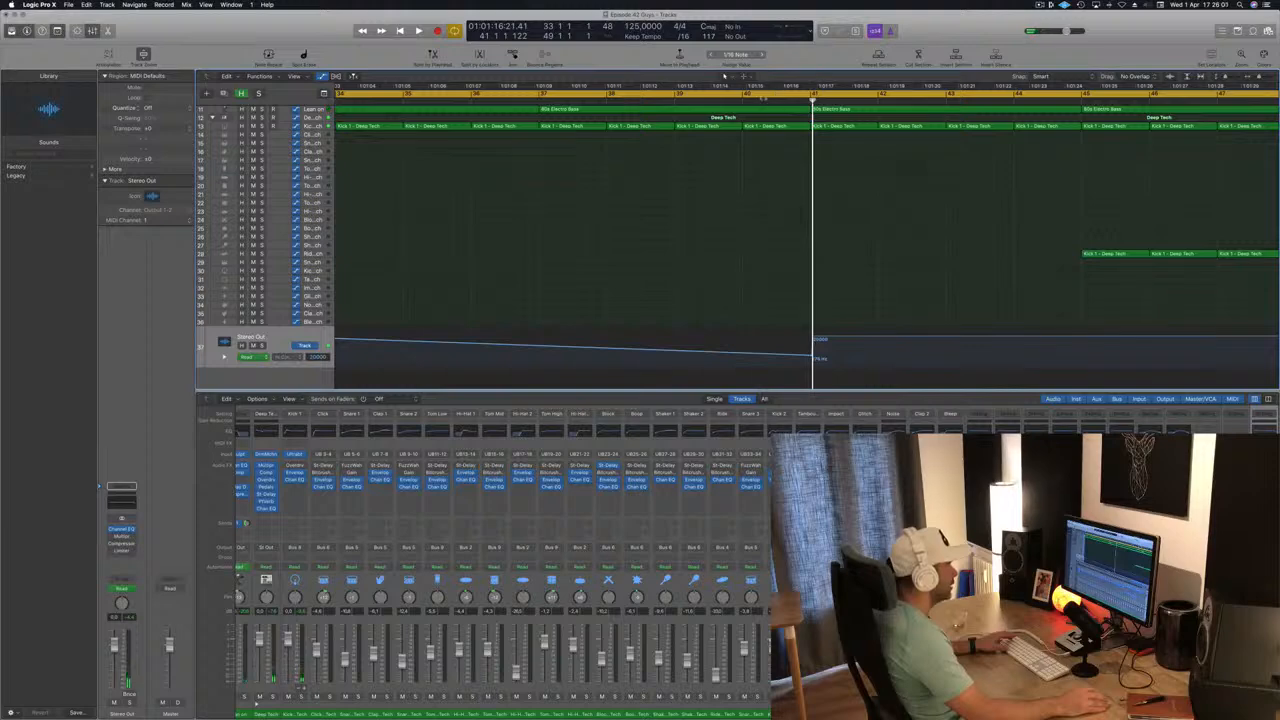
key(space)
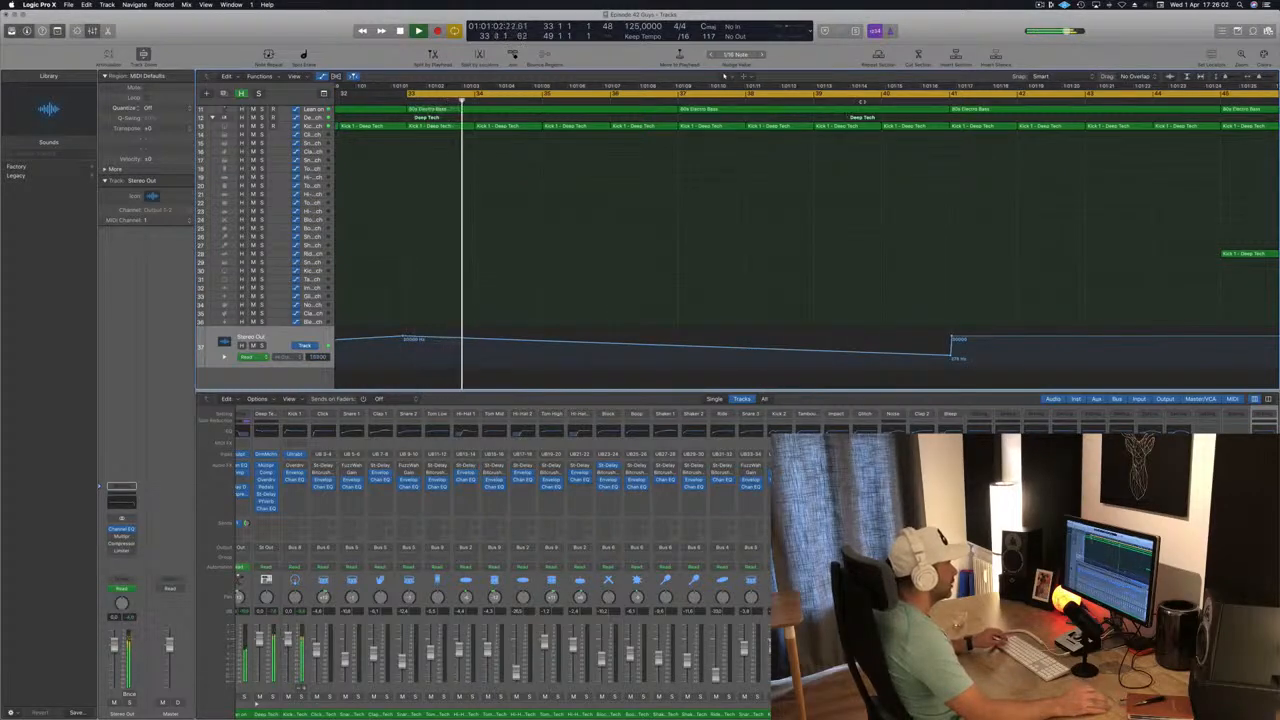
Shift the Stereo Out high-cut jump slightly earlier so it falls just before bar 41.
click(871, 90)
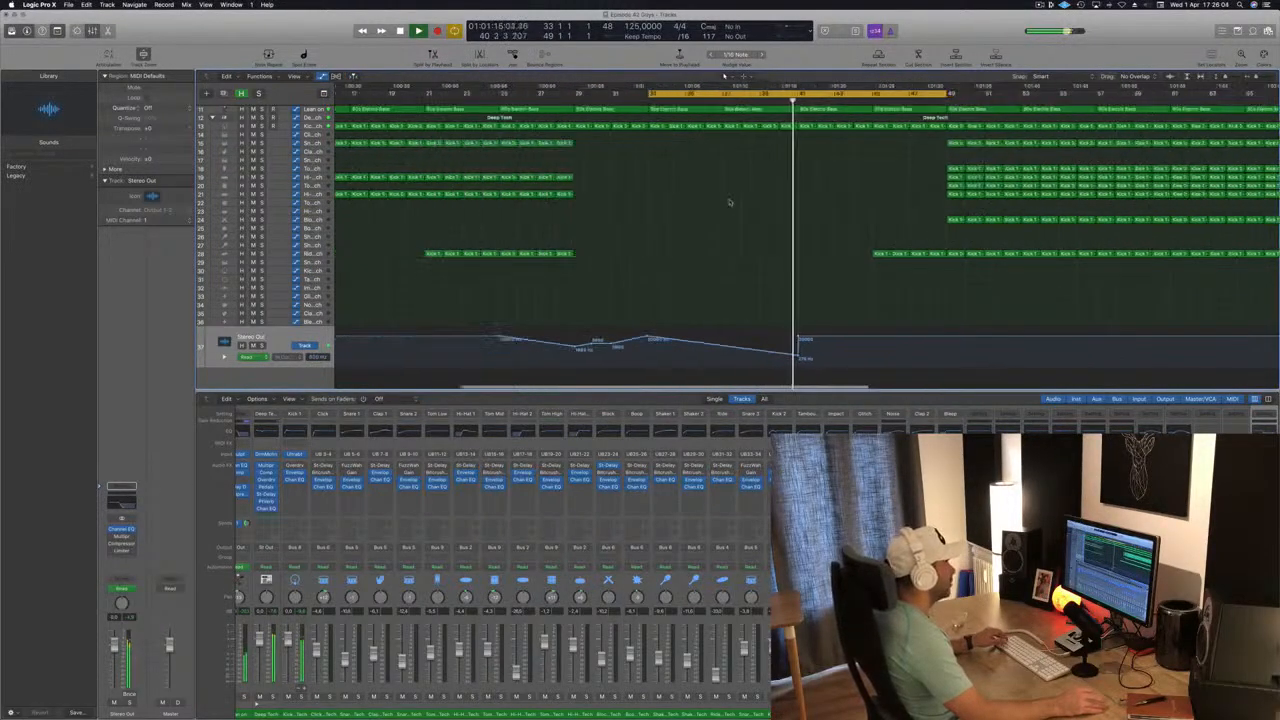
key(super+Right)
key(super+Right)
key(super+Right)
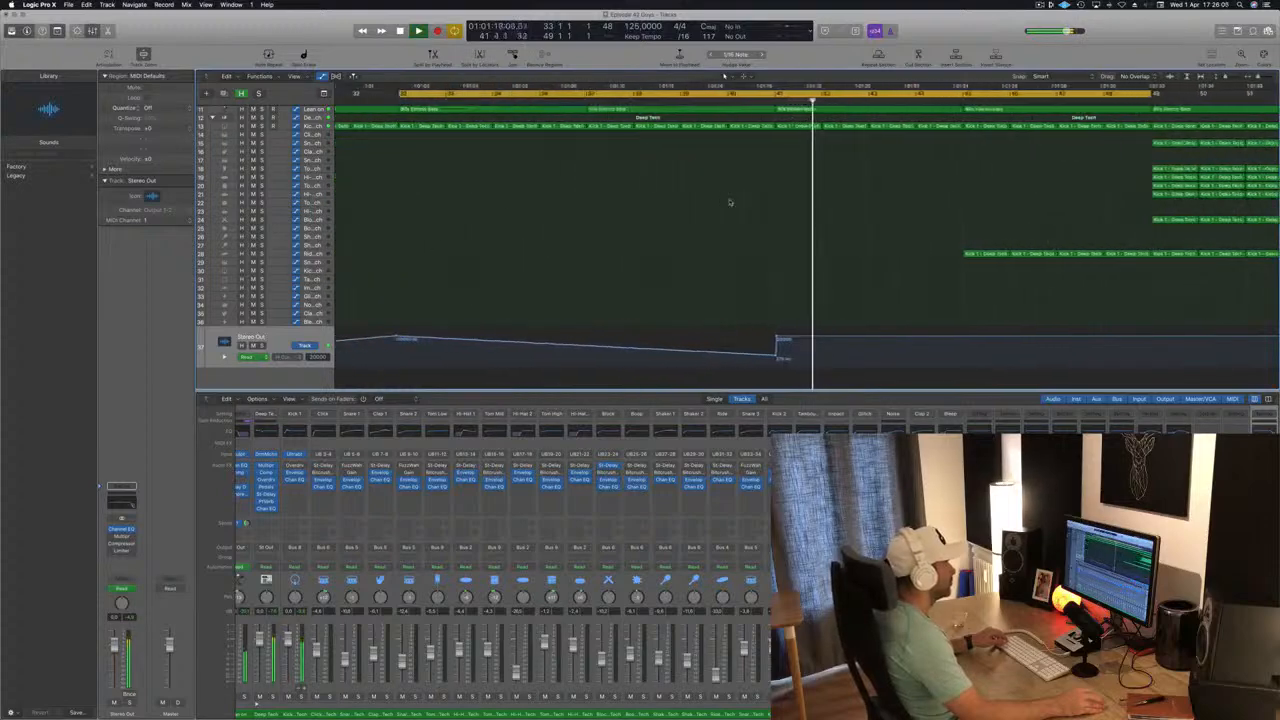
key(super+Right)
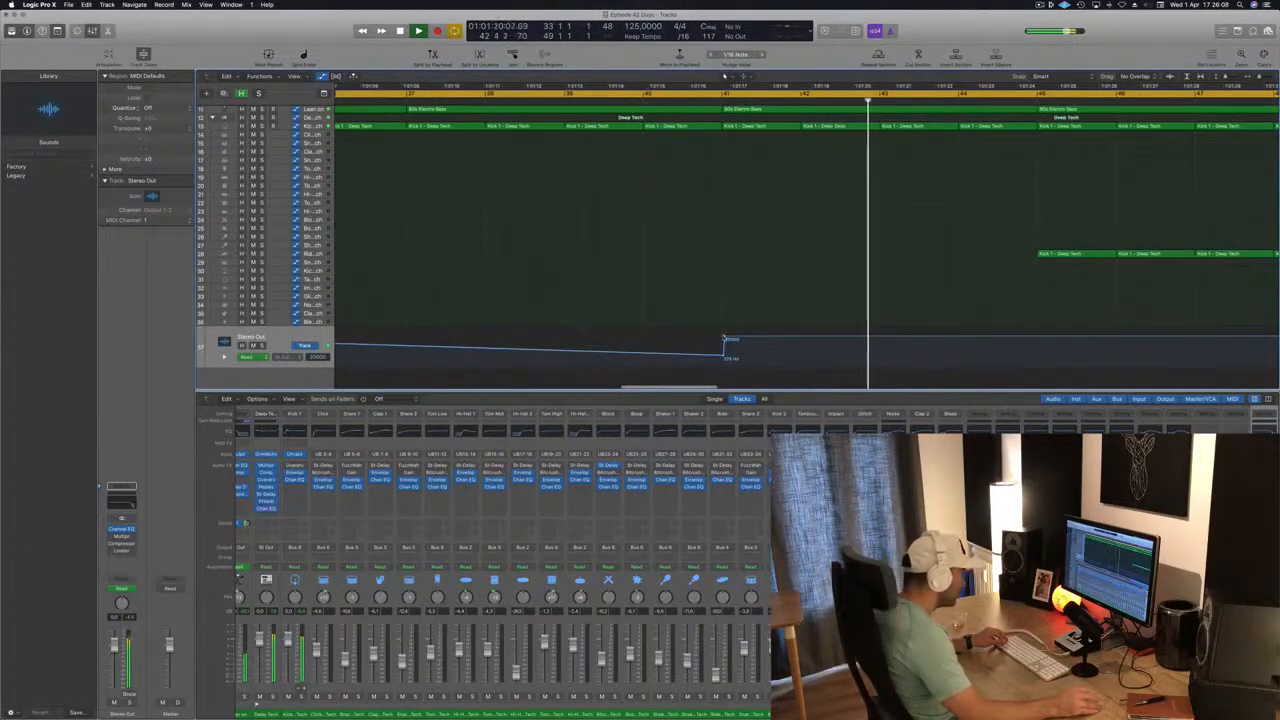
mouse_move(724, 340)
mouse_down()
mouse_move(722, 355)
mouse_move(721, 337)
mouse_up()
key(shift+comma)
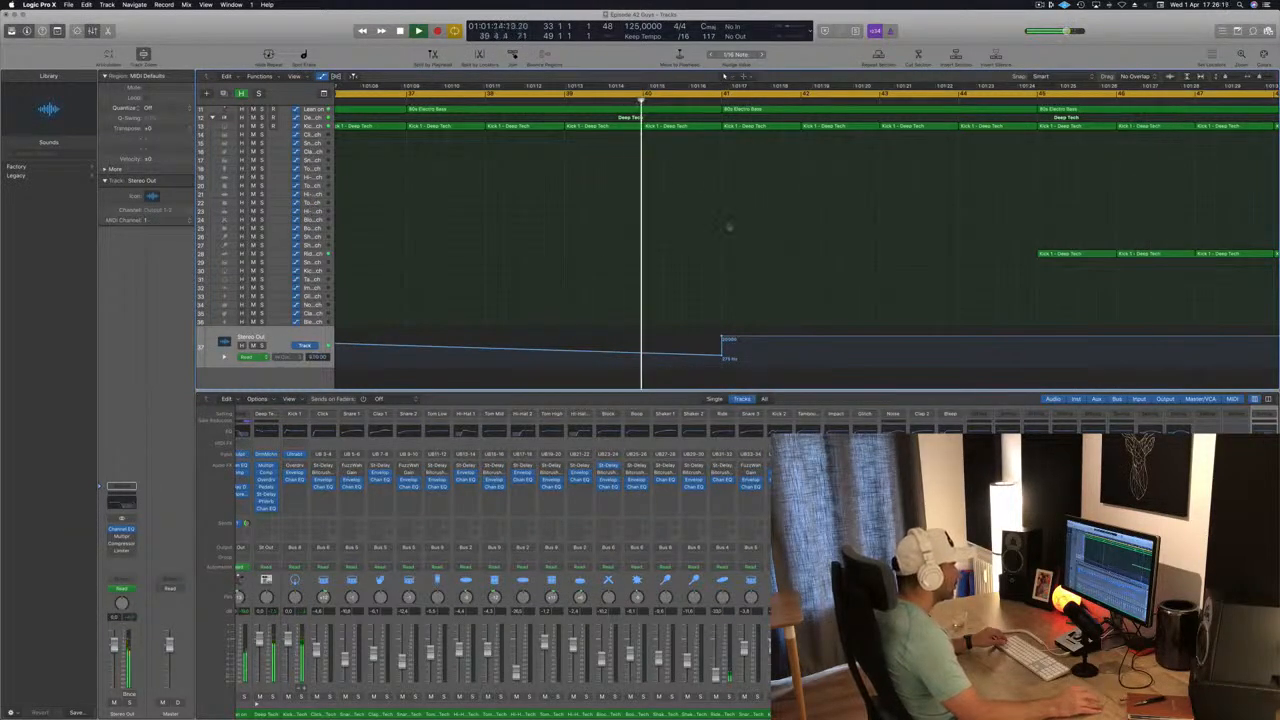
Delete the Kick 1 region in bar 40 and save the project.
scroll(729, 226, down, 4)
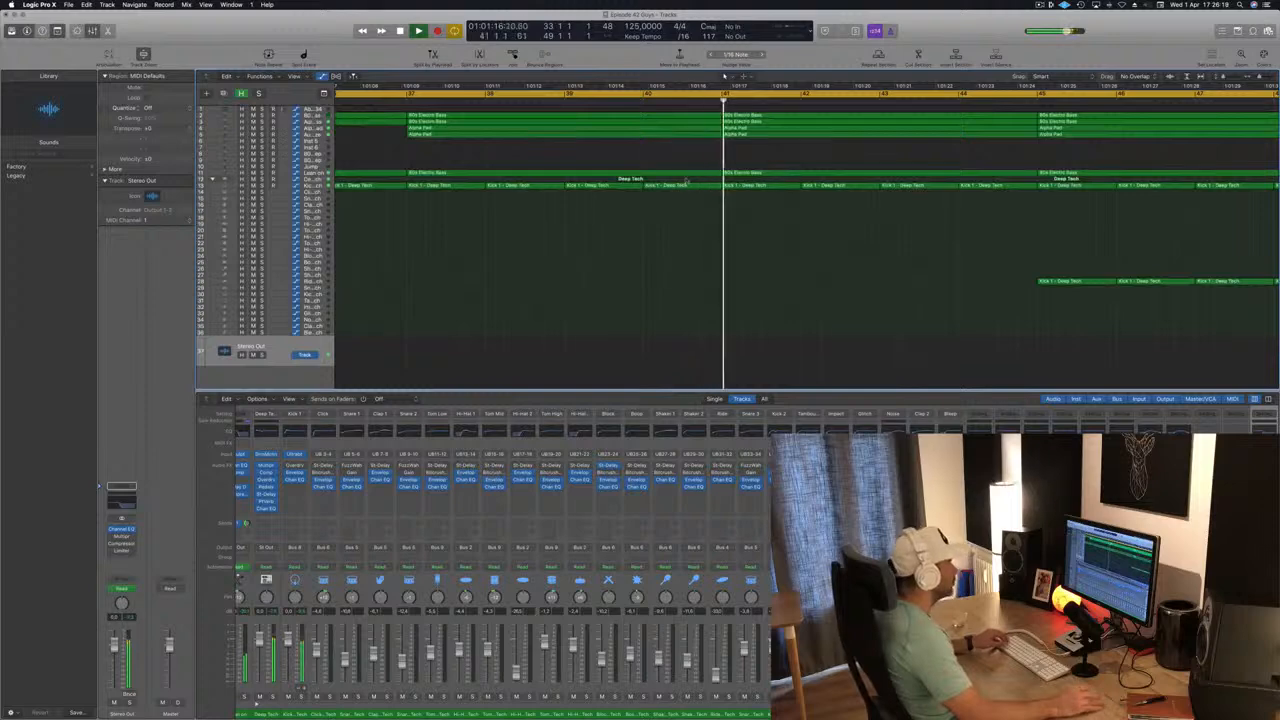
key(comma)
click(697, 185)
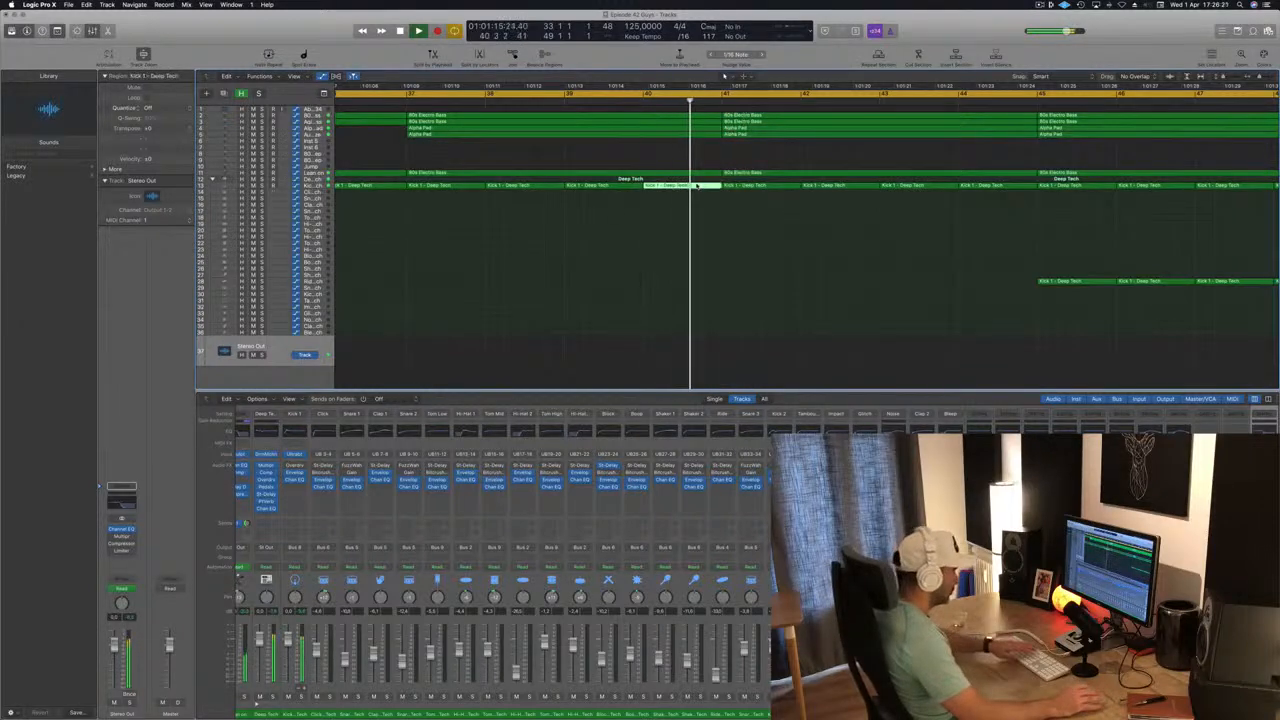
key(Delete)
key(comma)
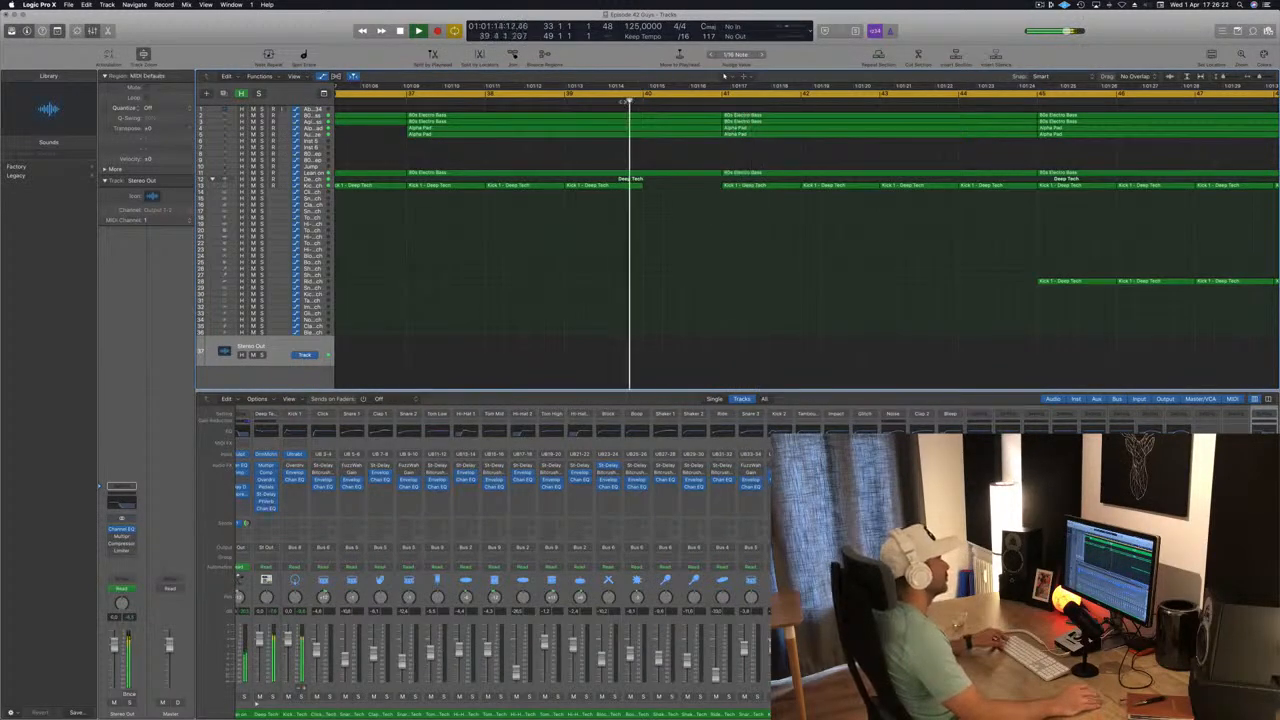
scroll(623, 101, left, 5)
key(super+s)
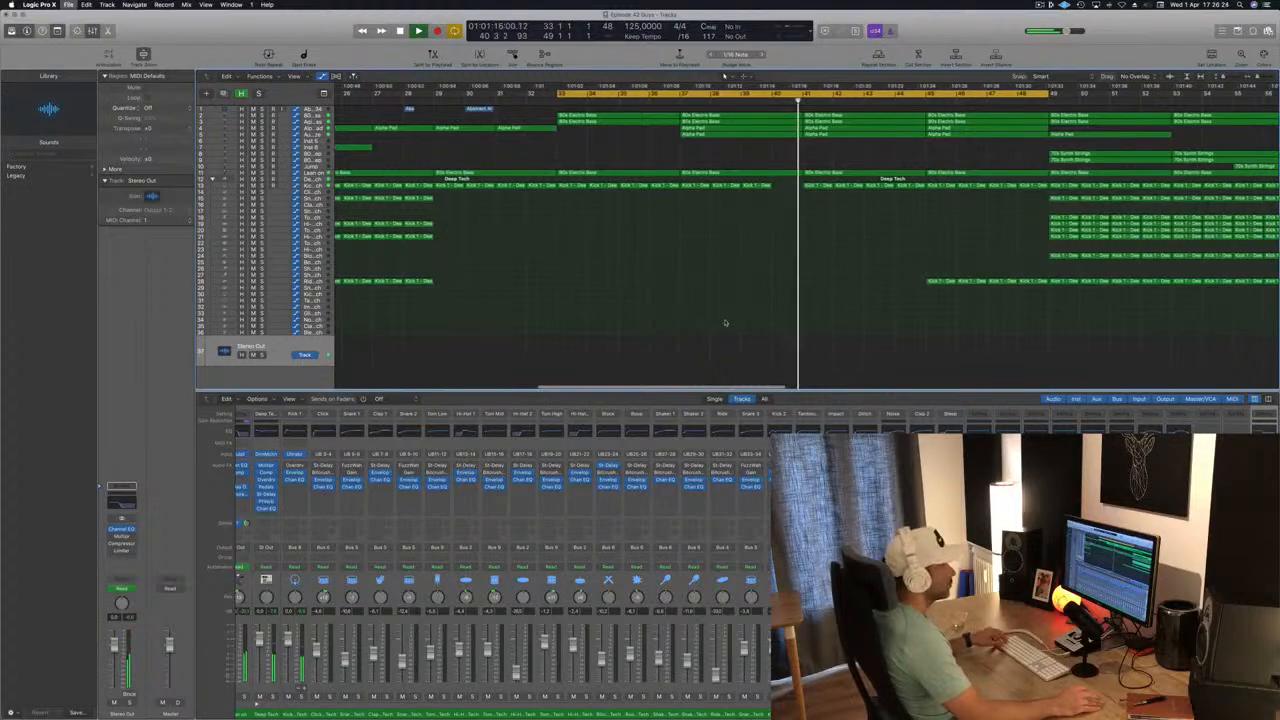
Extend the end of the cycle range from bar 49 to bar 61.
ctrl+alt+click(737, 315)
ctrl+alt+click(736, 314)
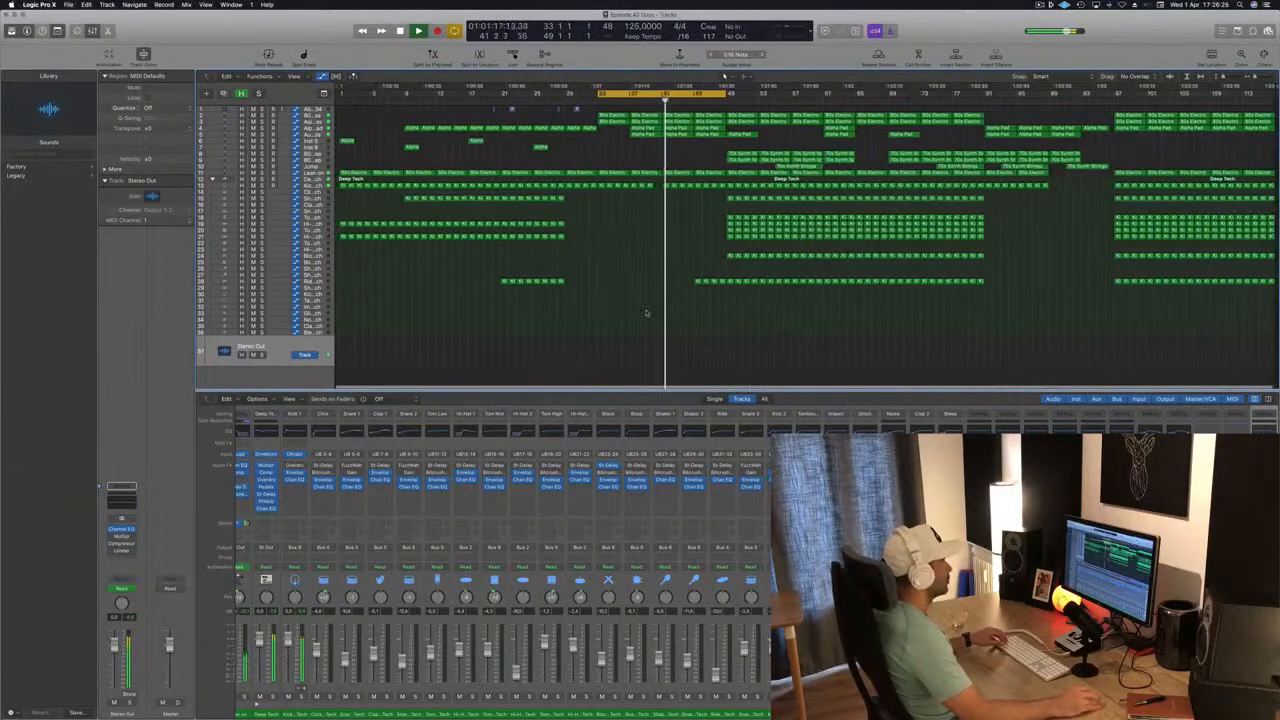
ctrl+alt+click(667, 263)
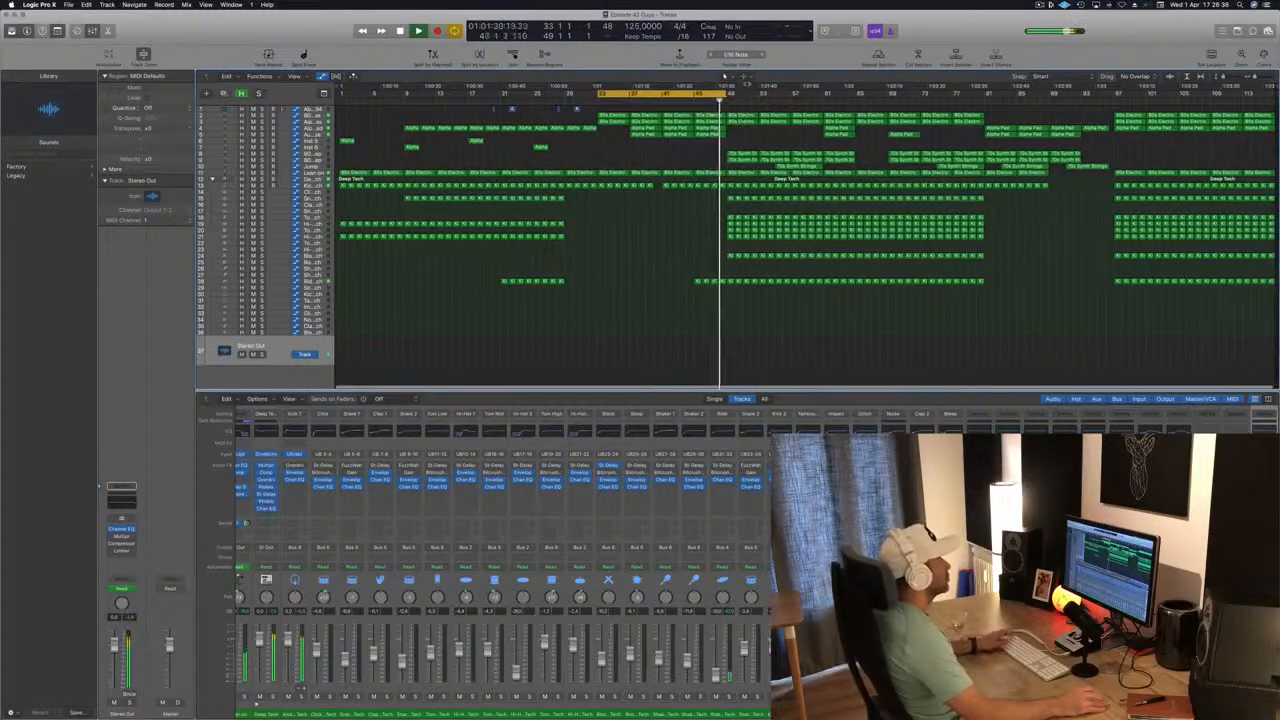
drag(724, 96, 821, 98)
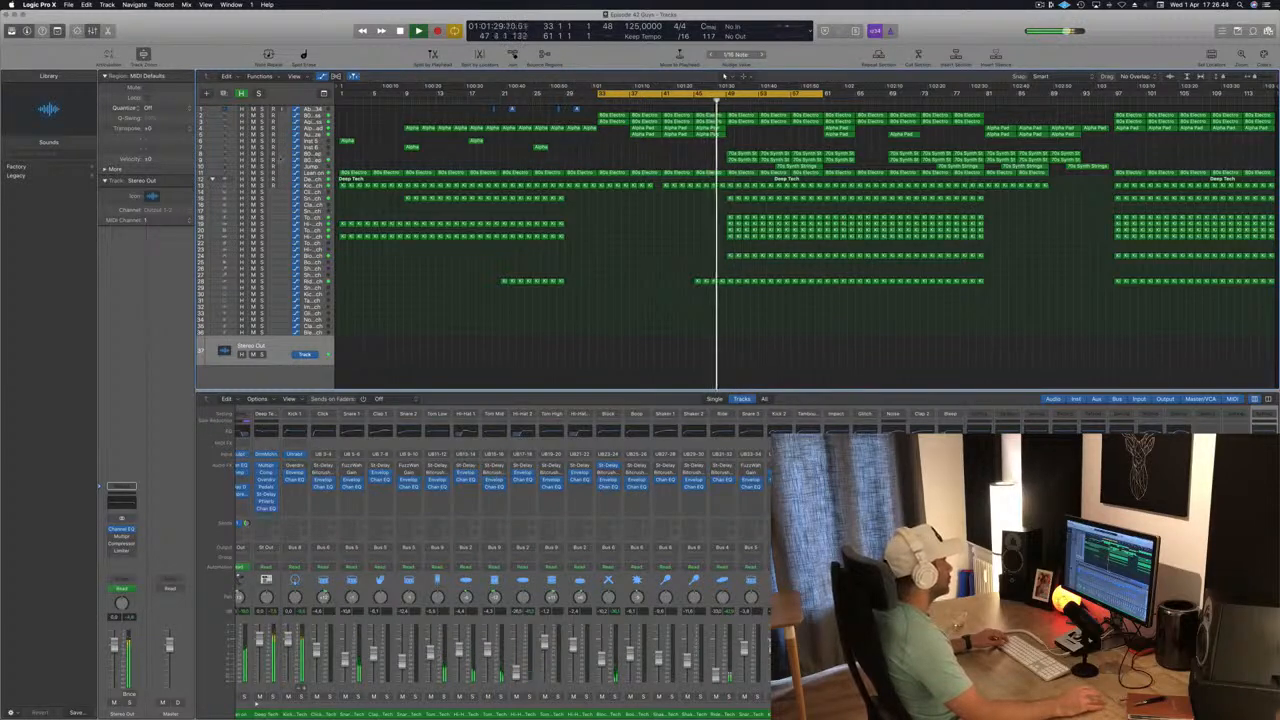
Solo the 80s Slow Pop Sweep track to audition it, and delete the 70s Synth regions from bars 49 to 57 on it and the track below.
click(313, 154)
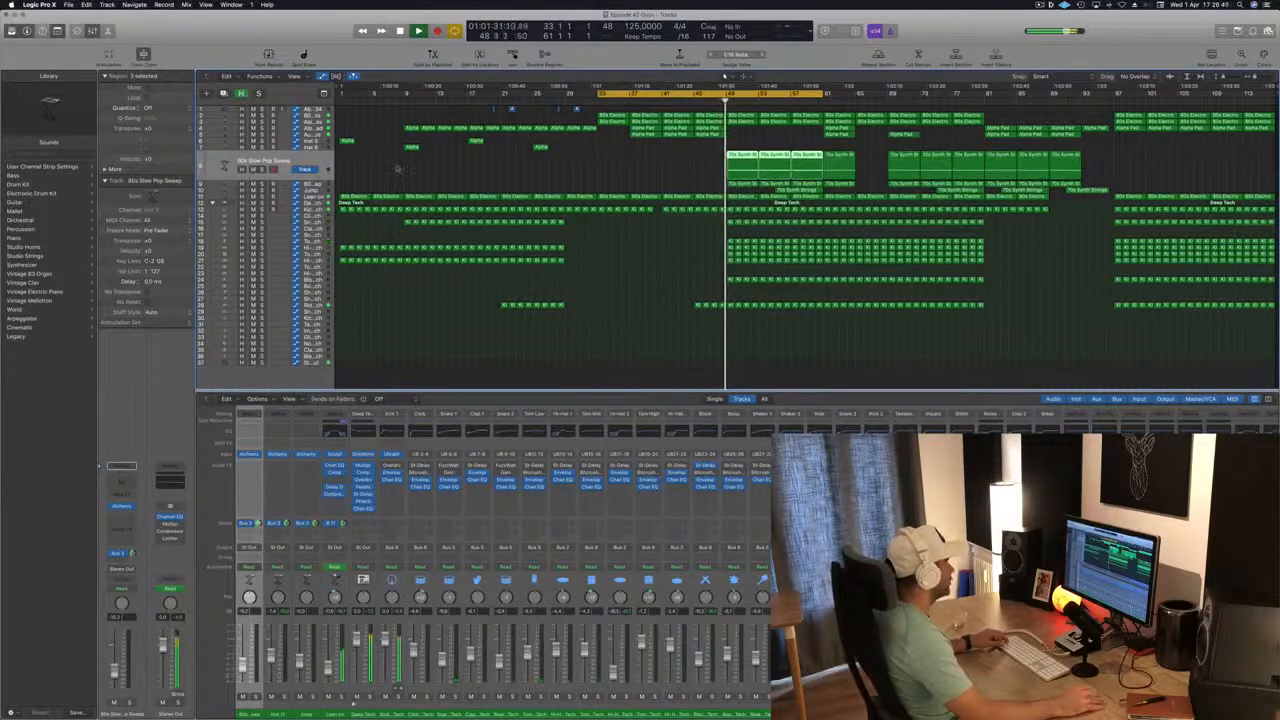
key(s)
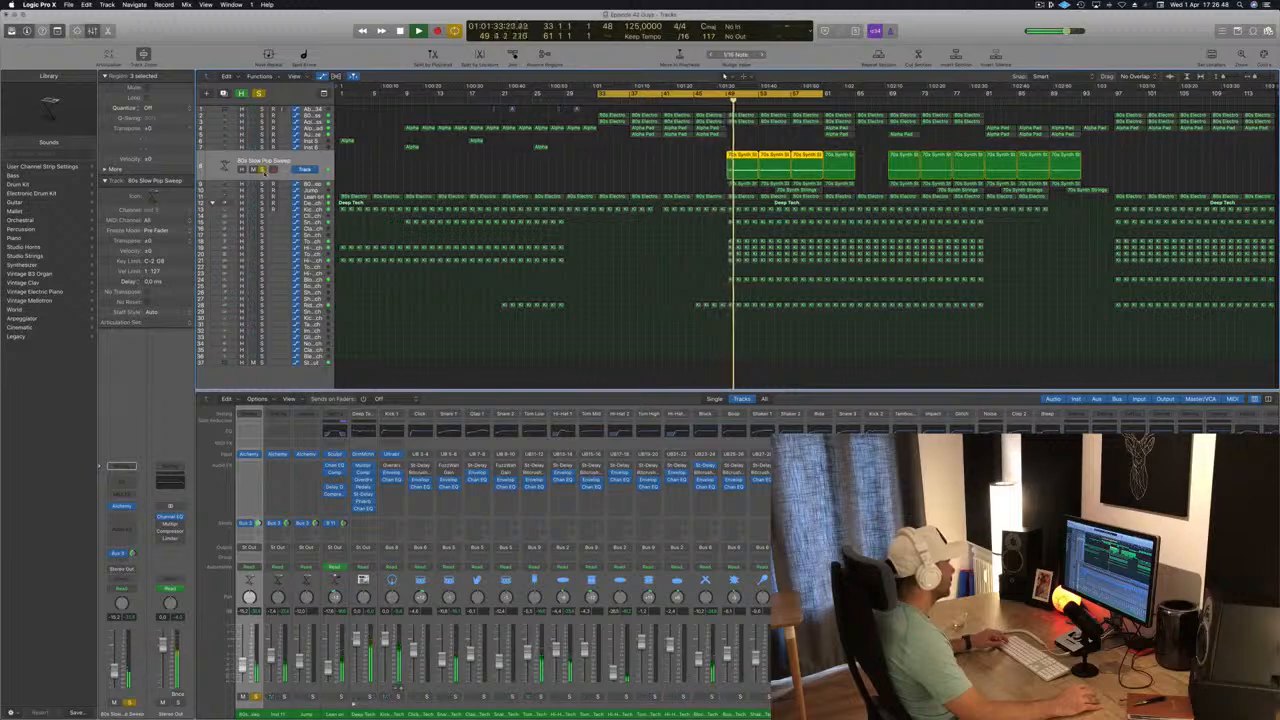
key(s)
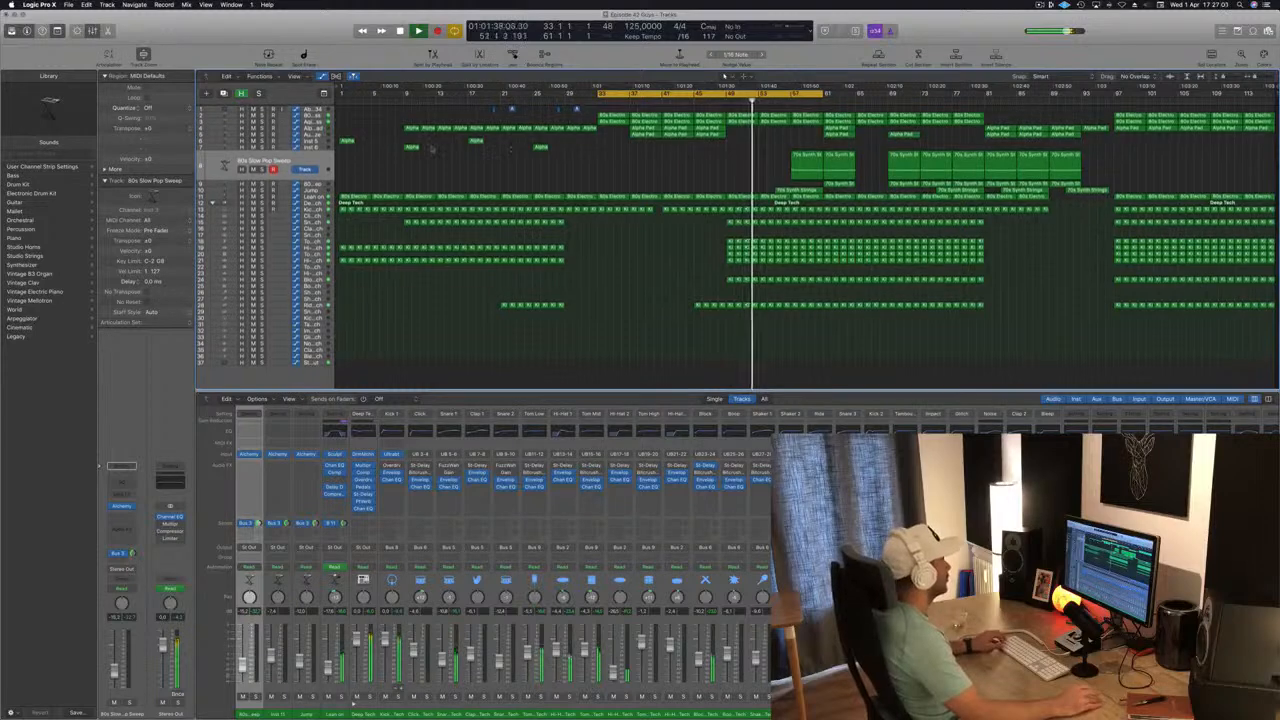
Copy the four sparse Alpha regions from the intro to bars 49, 57, 65 and 73, and the track 1 audio regions 32 bars later.
drag(408, 138, 566, 157)
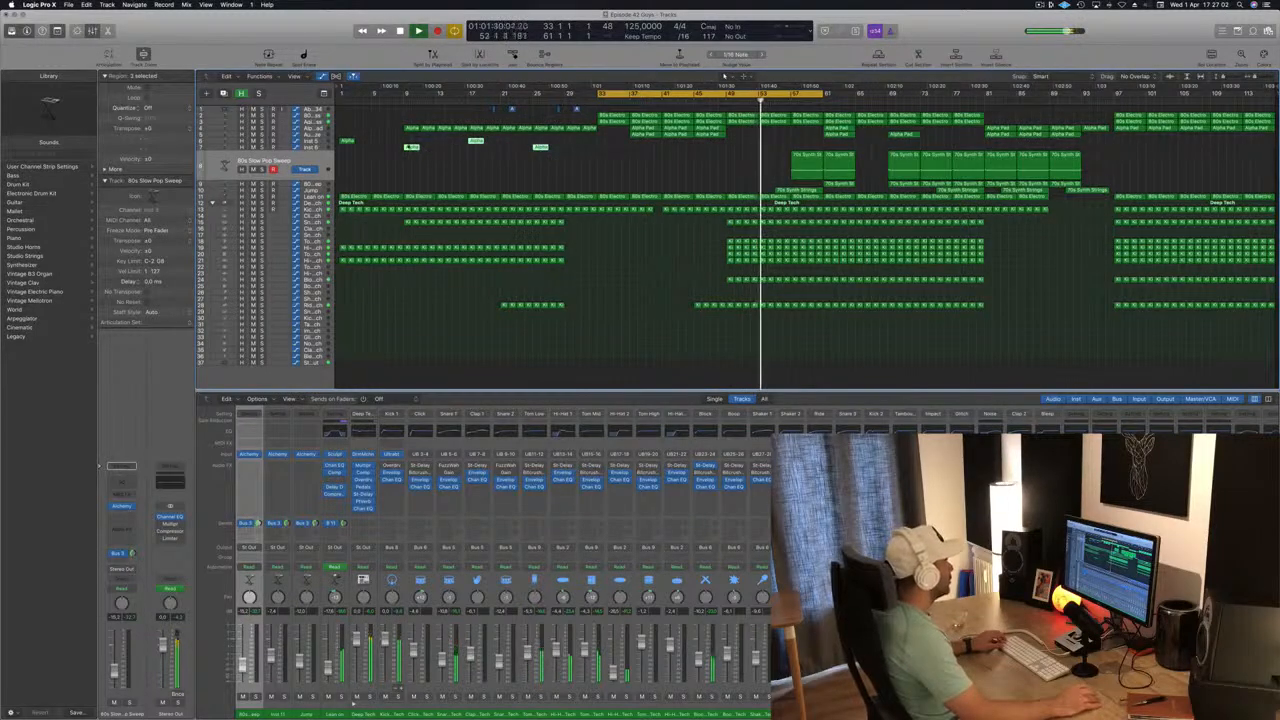
drag(346, 132, 559, 165)
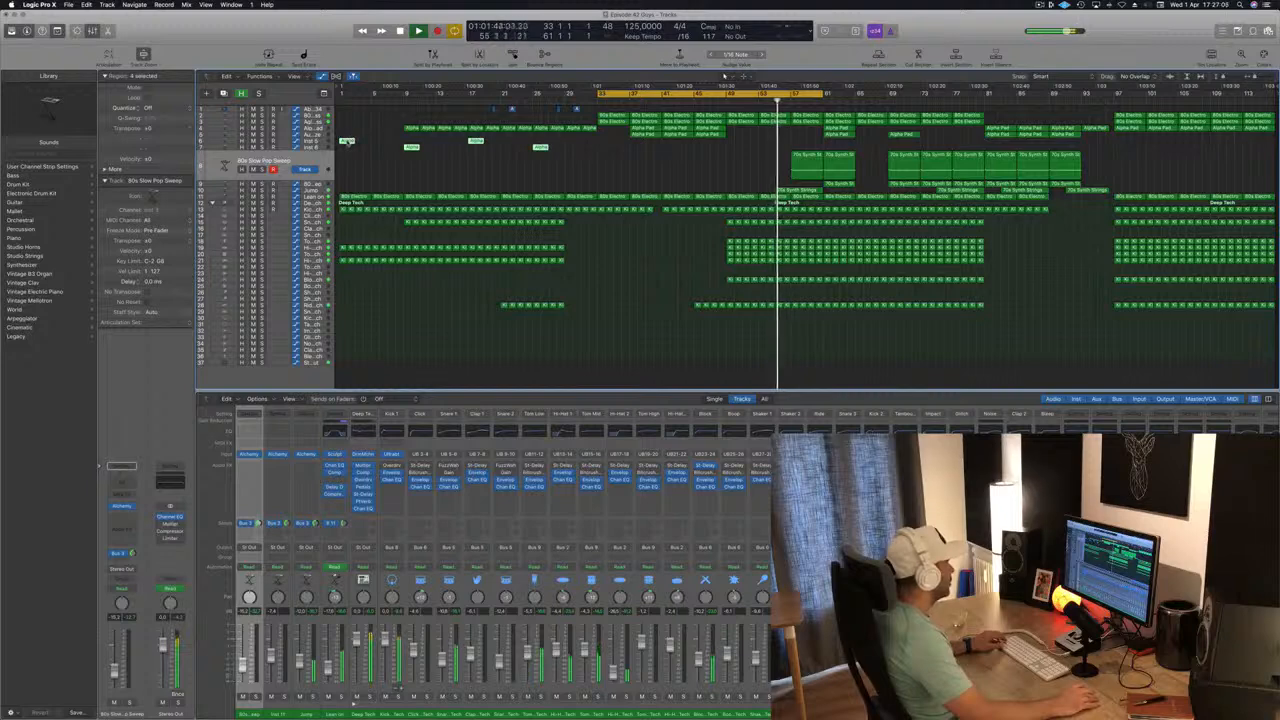
drag(346, 141, 740, 150)
scroll(612, 134, down, 2)
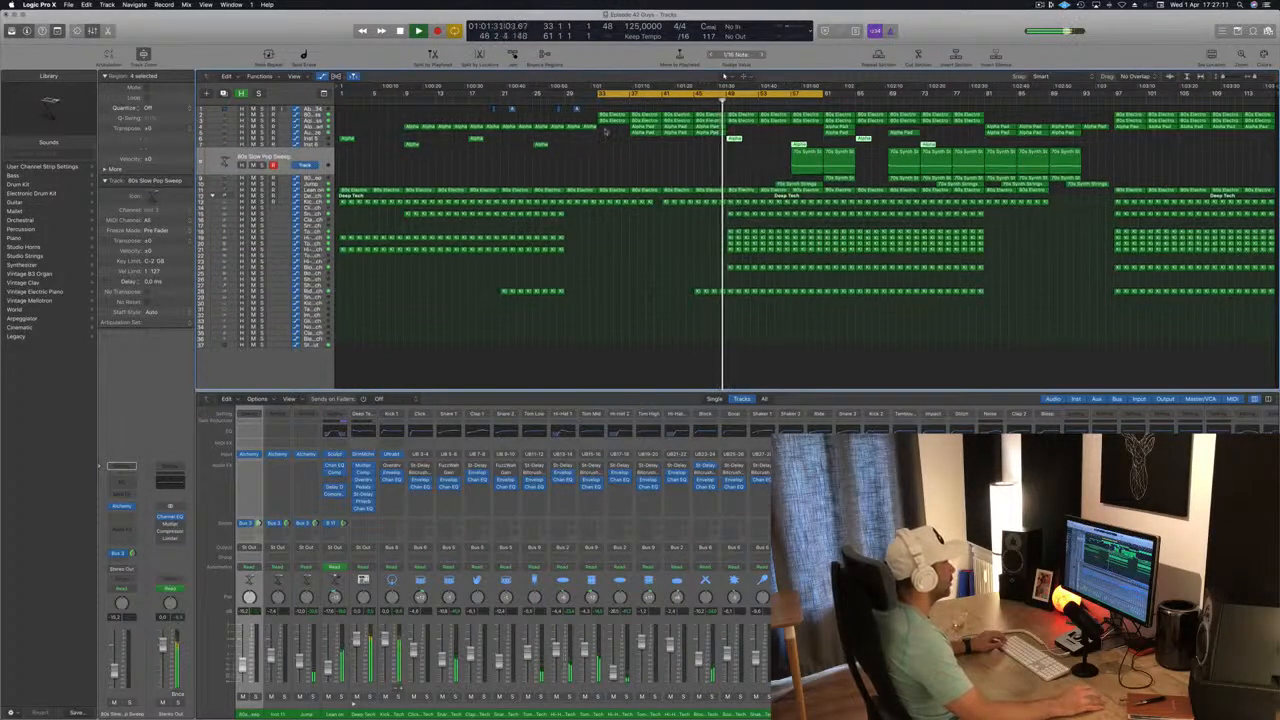
scroll(604, 133, up, 3)
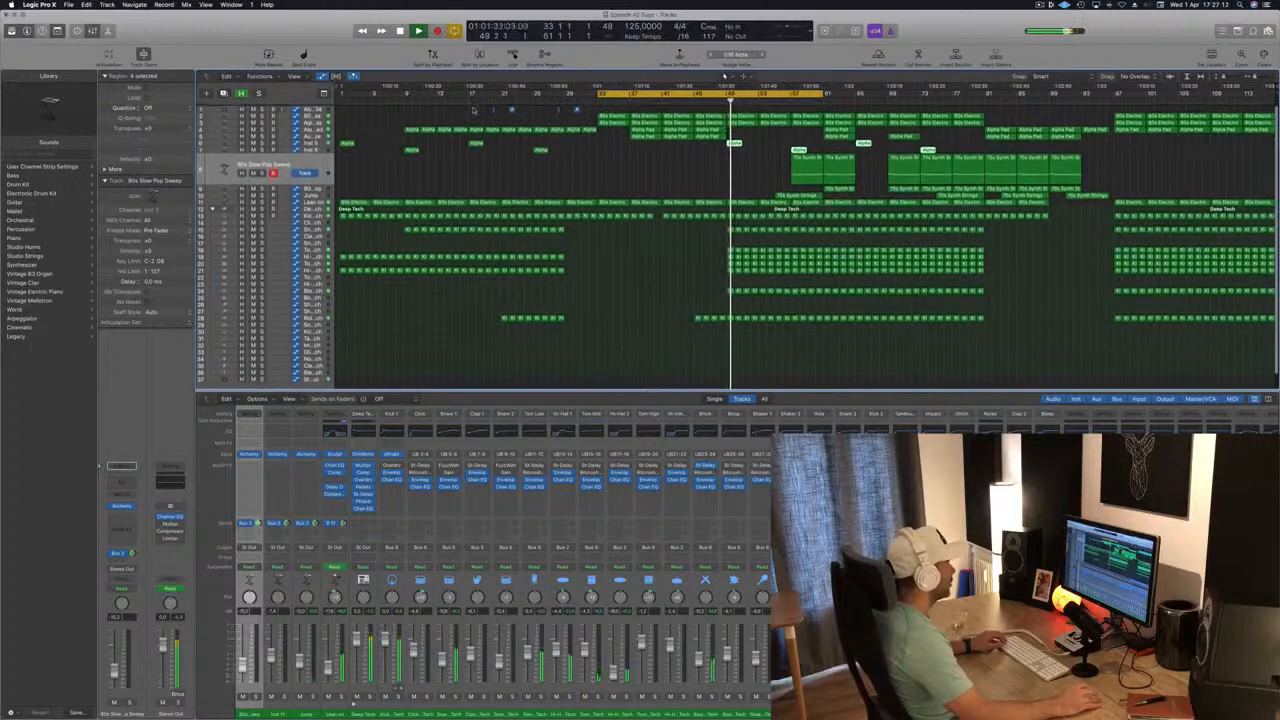
drag(604, 116, 836, 113)
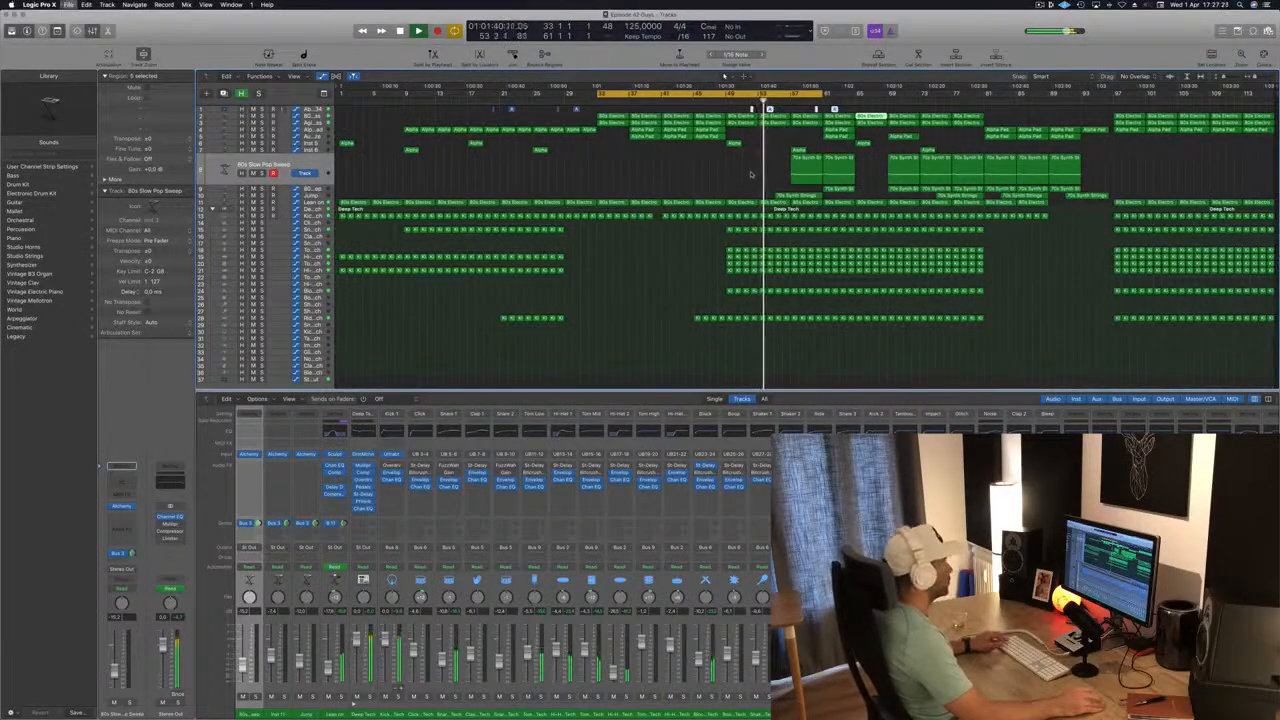
Delete the remaining 70s Synth regions between bars 55 and 65 on the synth tracks and save the project.
scroll(751, 172, up, 2)
scroll(751, 172, down, 2)
drag(751, 169, 856, 195)
key(Delete)
key(super+s)
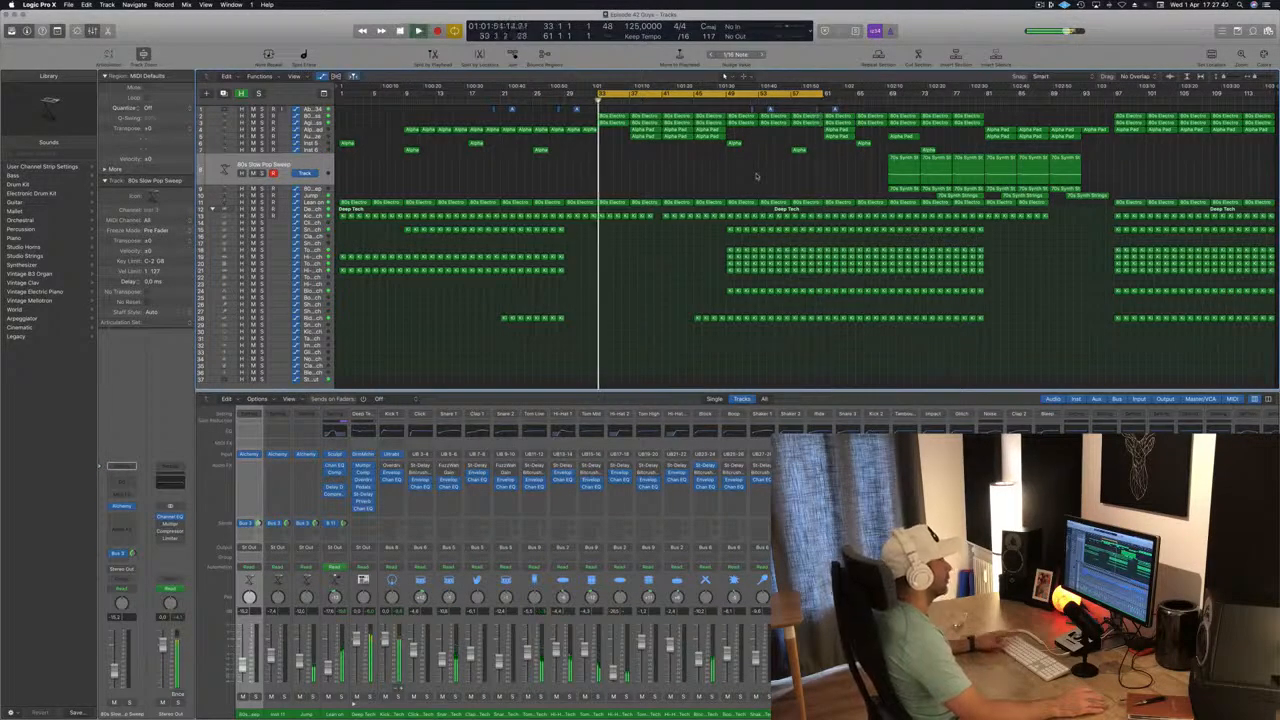
Play from bar 49 and audition the Agile Synth Bass and the track above it in solo.
click(721, 98)
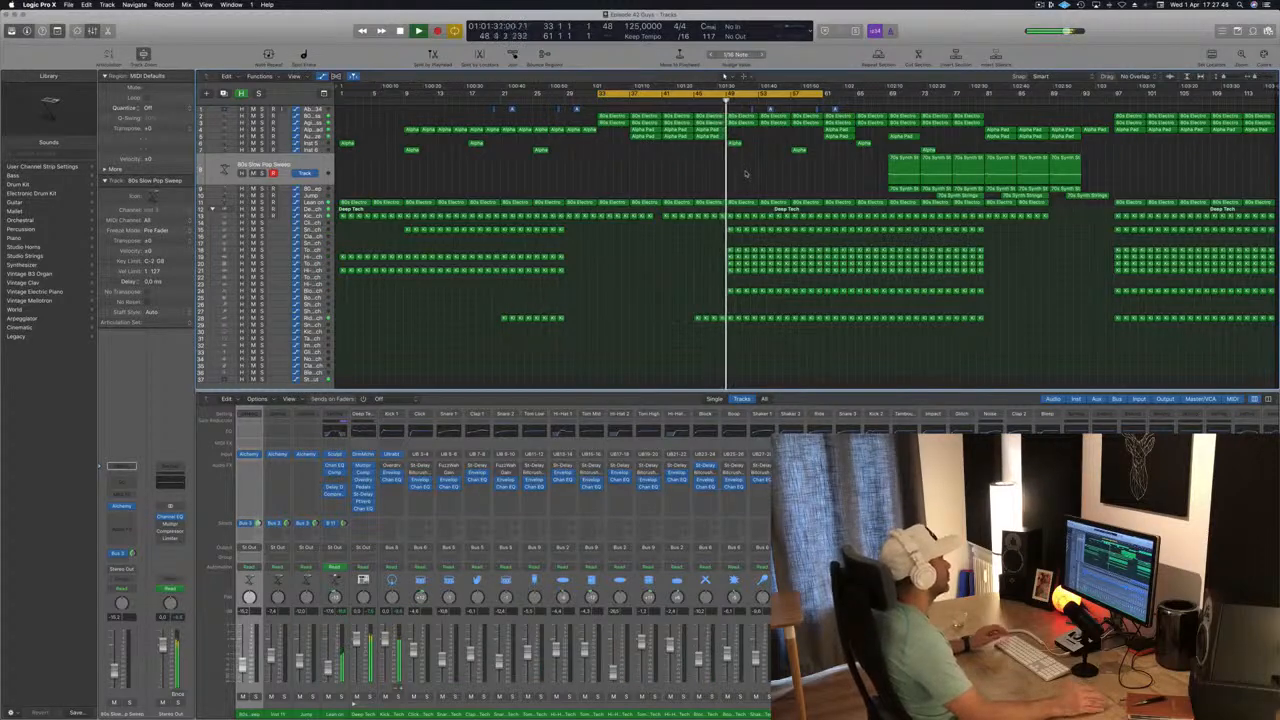
click(324, 124)
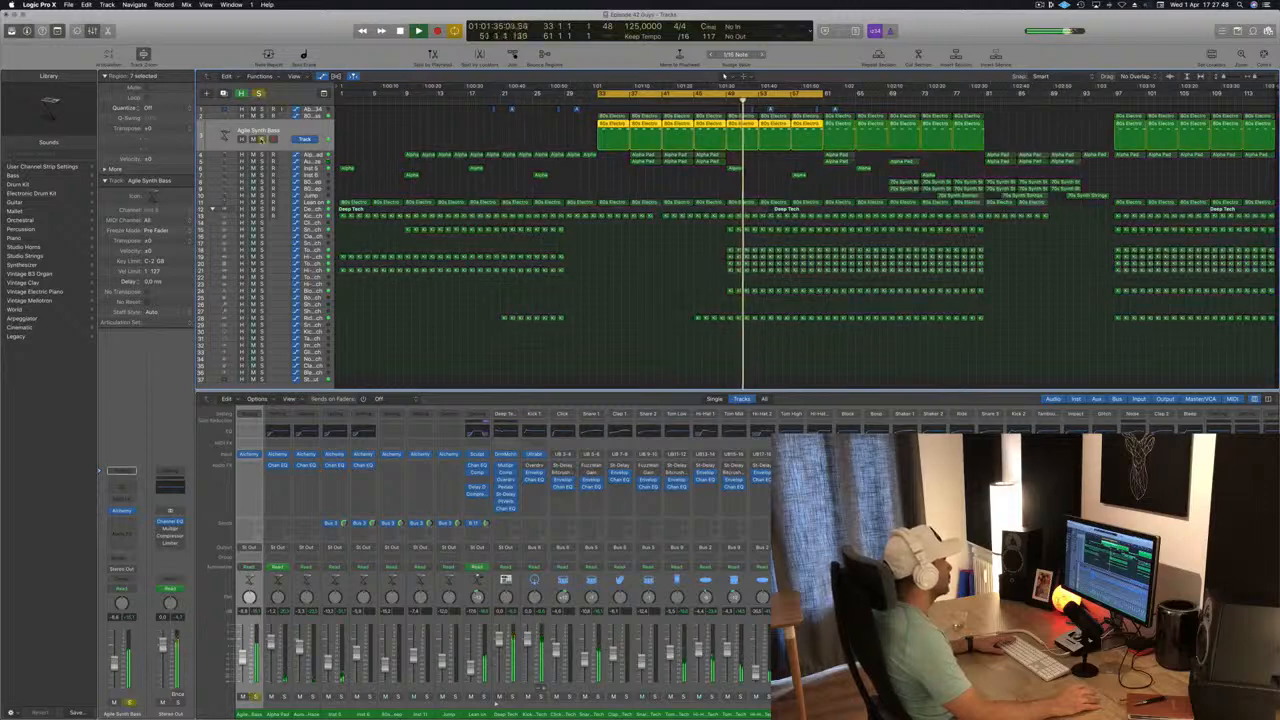
key(s)
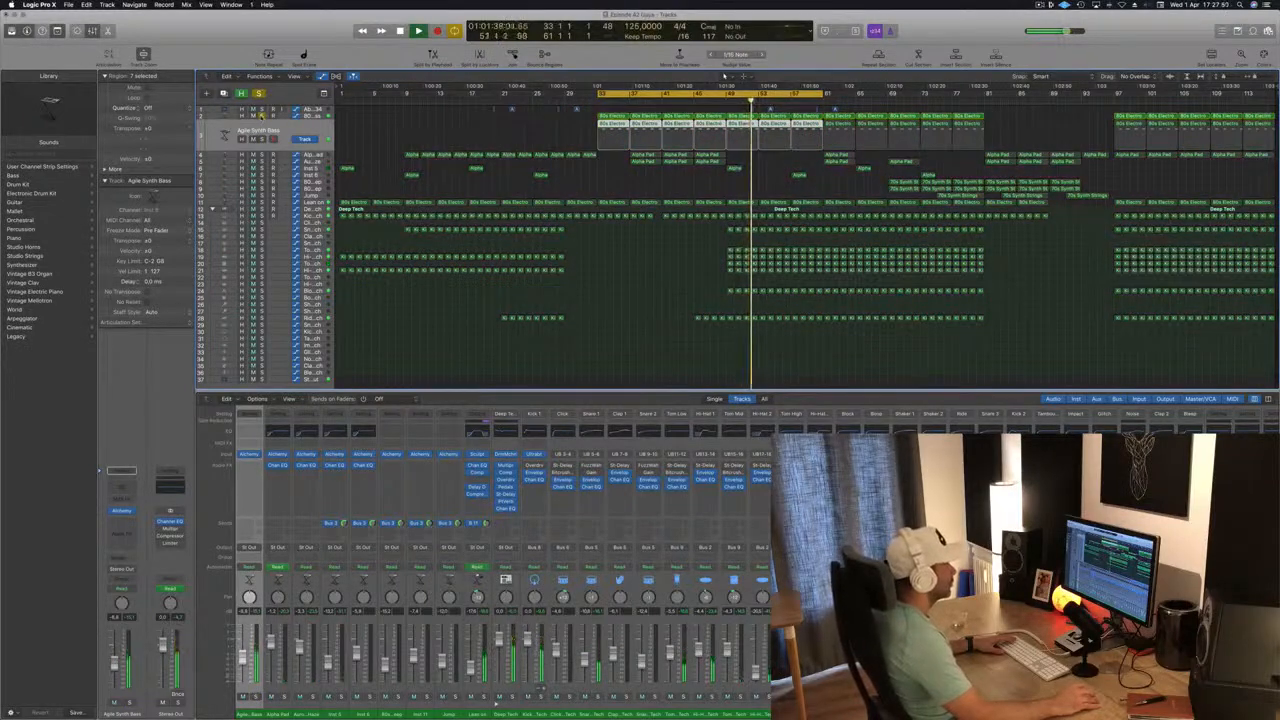
key(s)
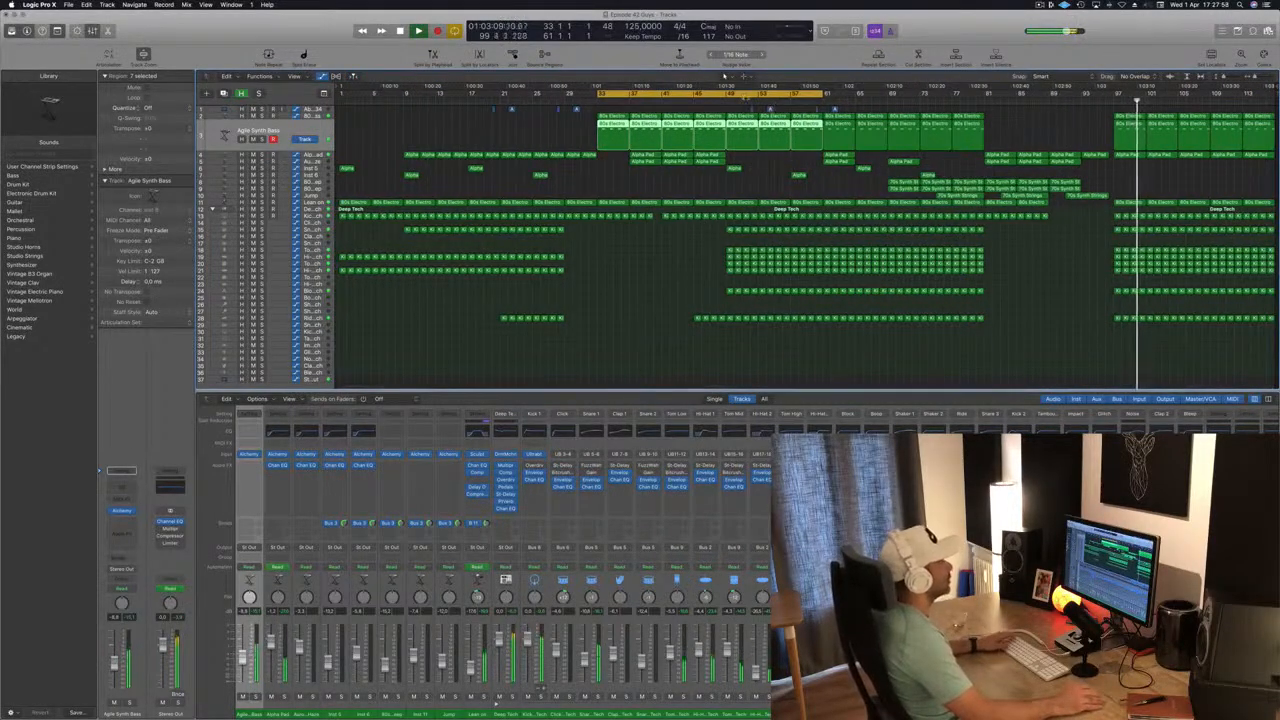
click(725, 76)
click(688, 245)
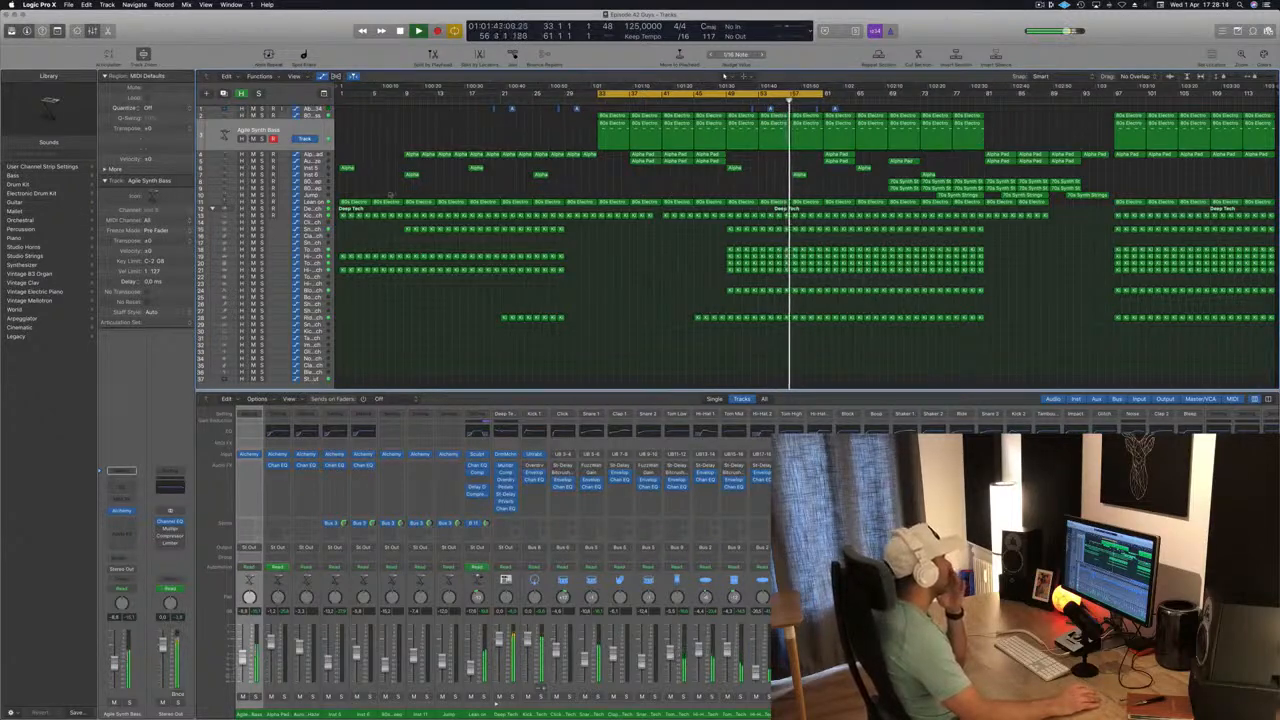
Move the cycle range to bars 49 through 77 and save the project.
click(321, 204)
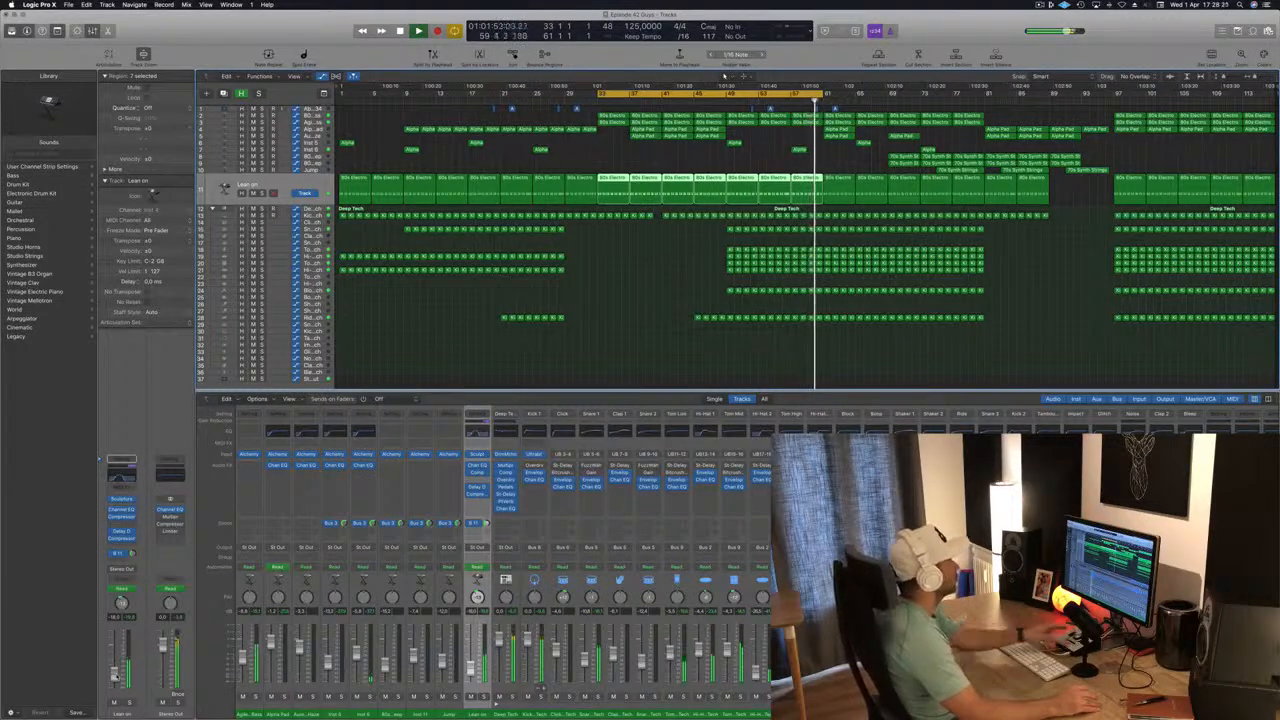
key(super+s)
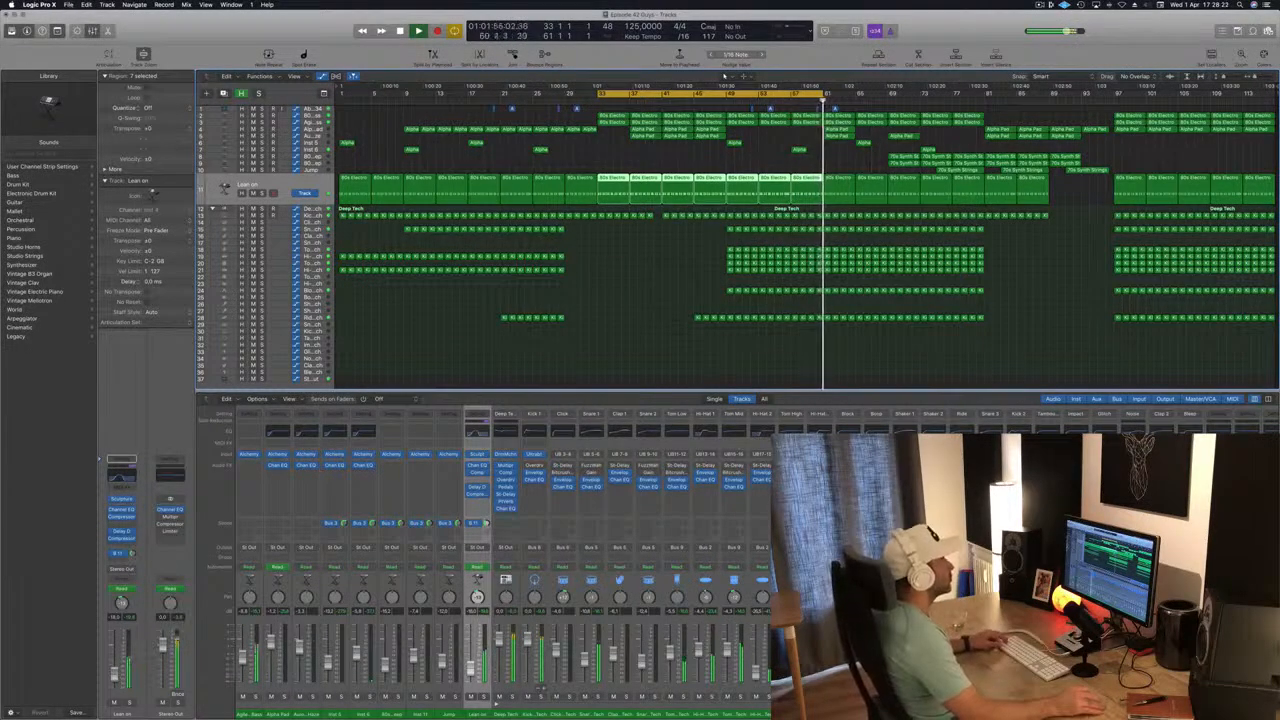
click(695, 377)
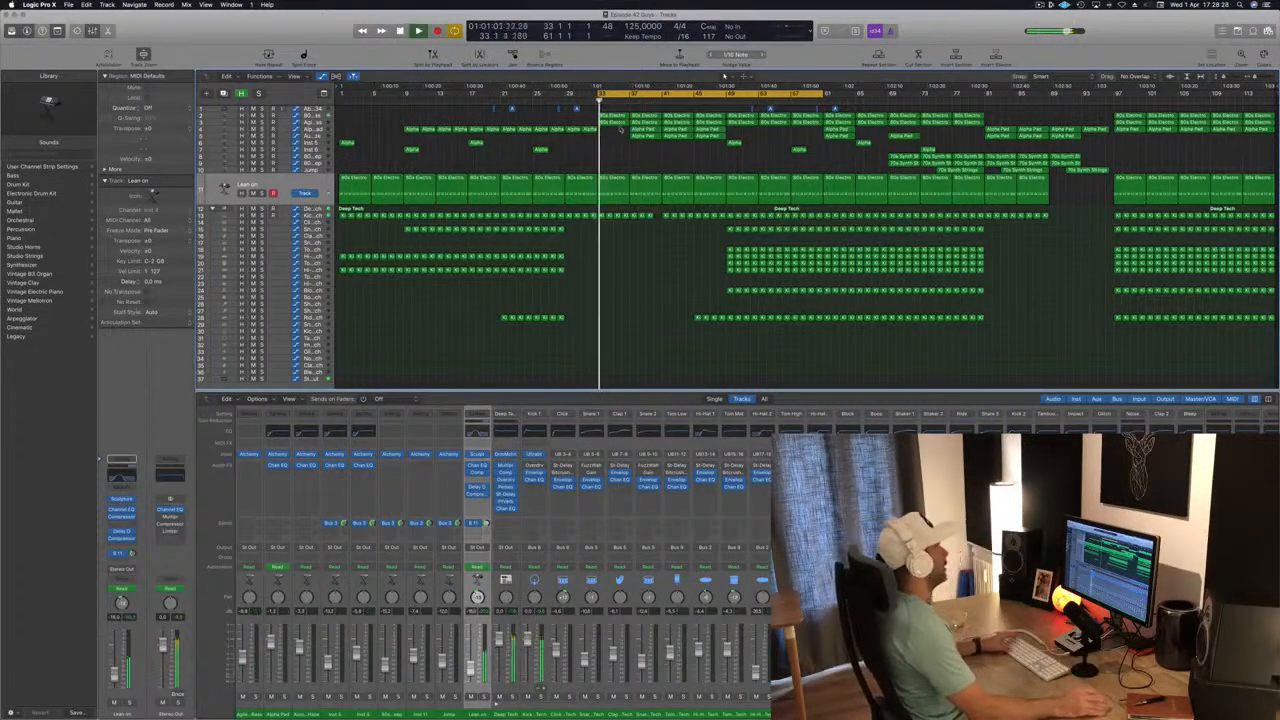
drag(605, 93, 733, 93)
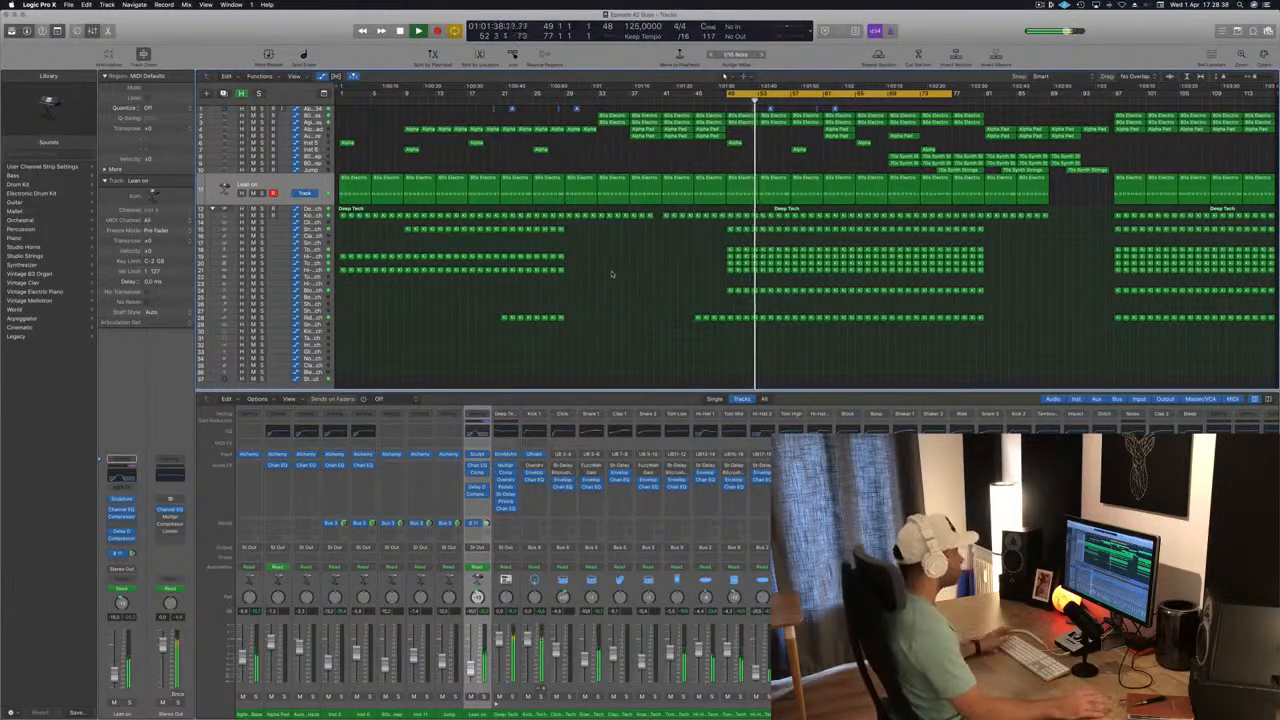
key(super+s)
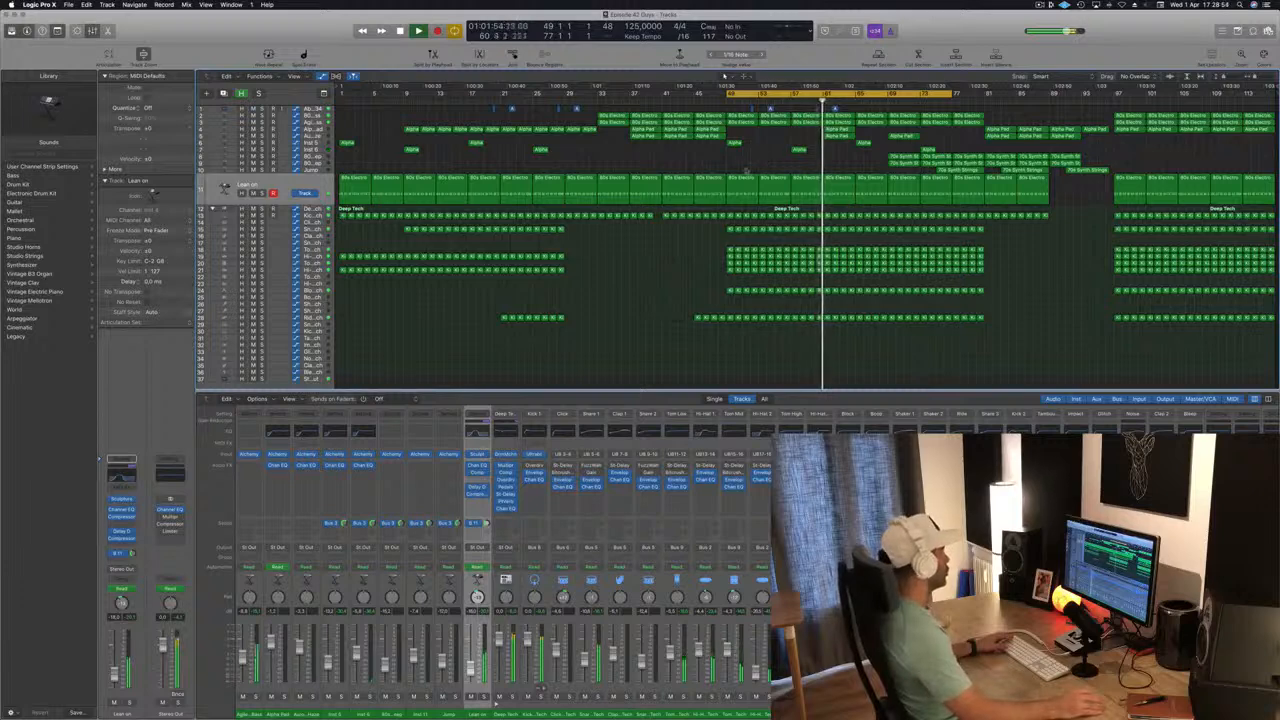
Audition the Block - Deep Tech track in solo, and replay the section from bar 49 with all tracks.
click(262, 282)
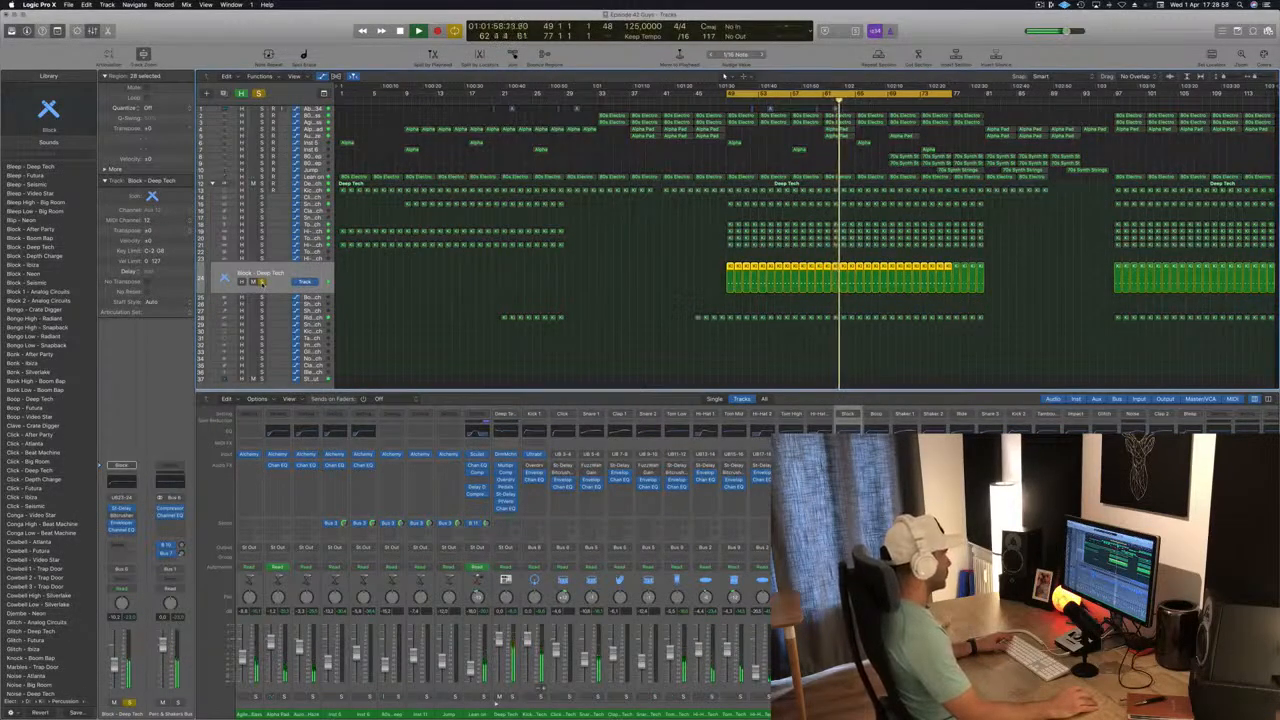
click(262, 282)
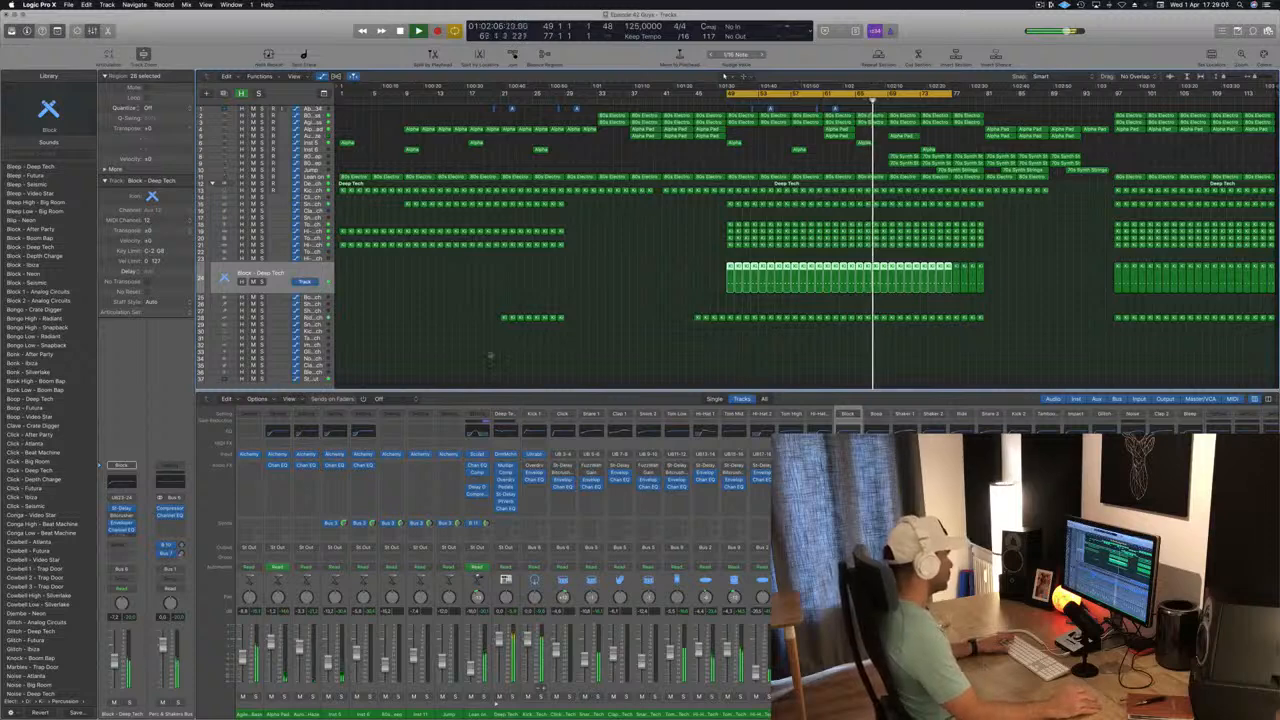
key(space)
key(space)
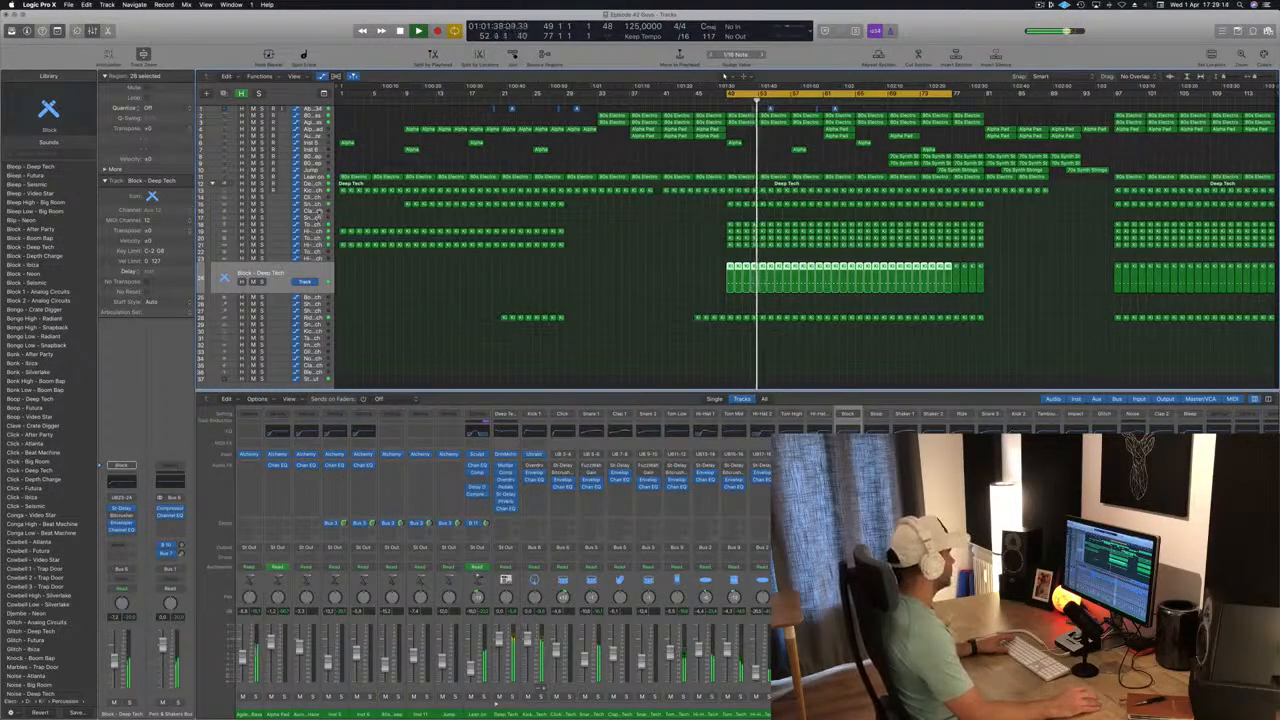
Copy the bar 49 region from the snare track onto the Clap 1 - Deep Tech track and open it in the Piano Roll.
key(Up)
key(Up)
key(Up)
key(Up)
key(Up)
key(Up)
key(Up)
key(Up)
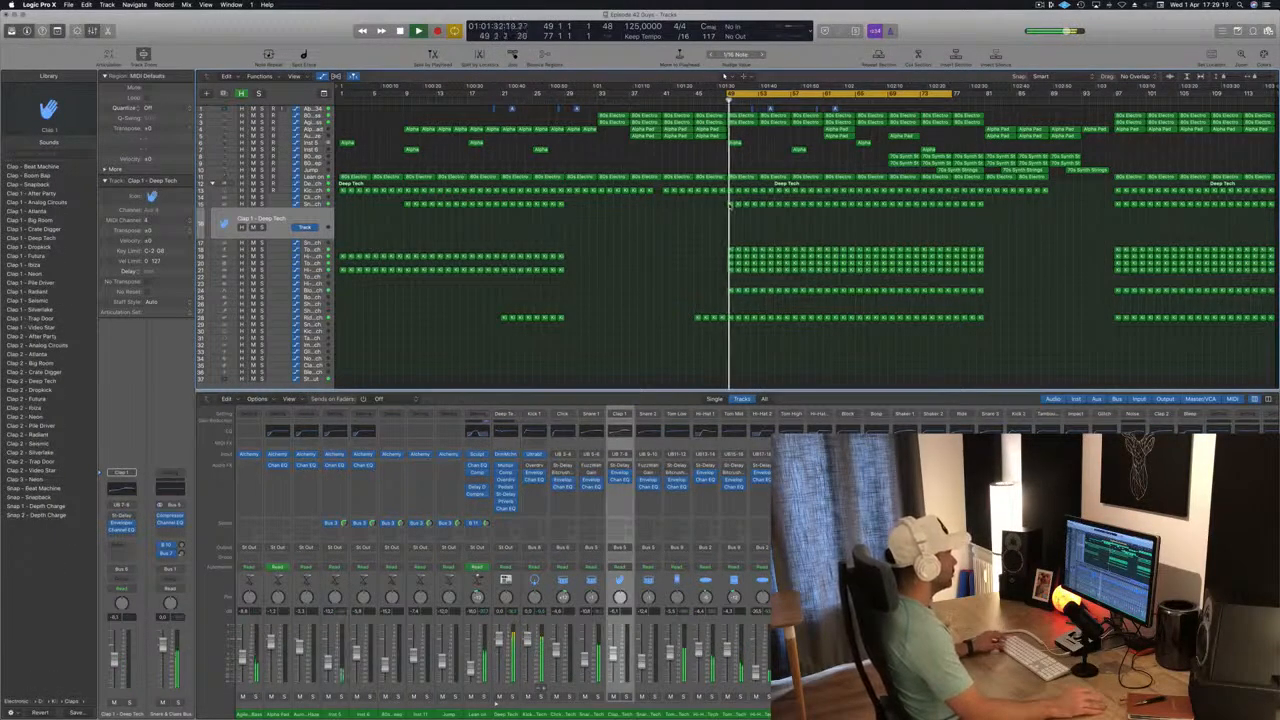
drag(730, 205, 731, 218)
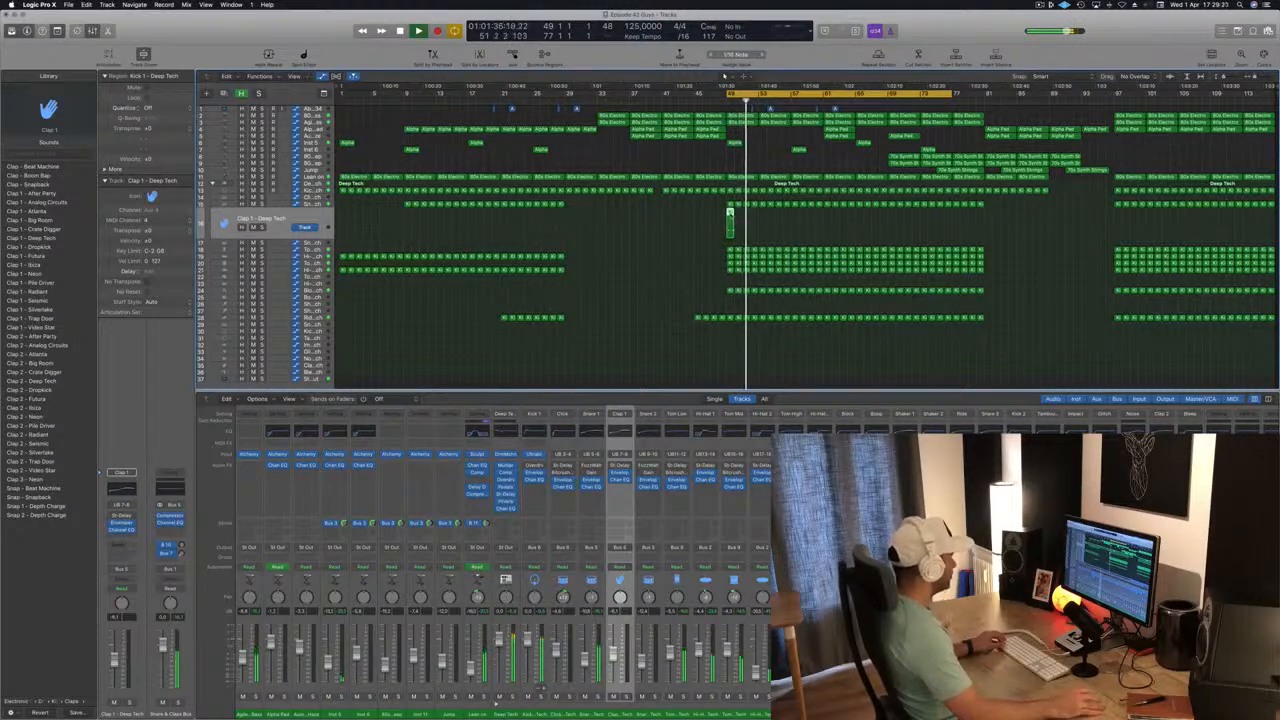
key(p)
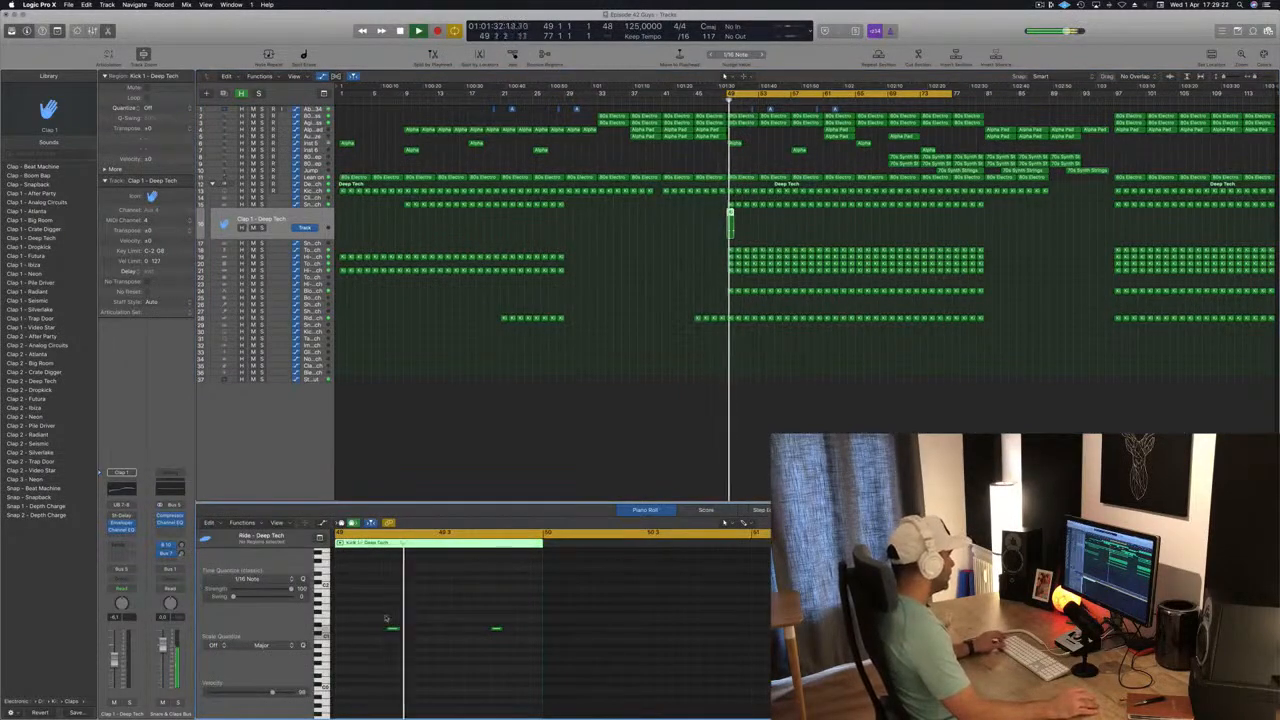
Raise both notes of the copied Clap 1 region by a semitone and restart playback to hear them.
drag(386, 619, 508, 648)
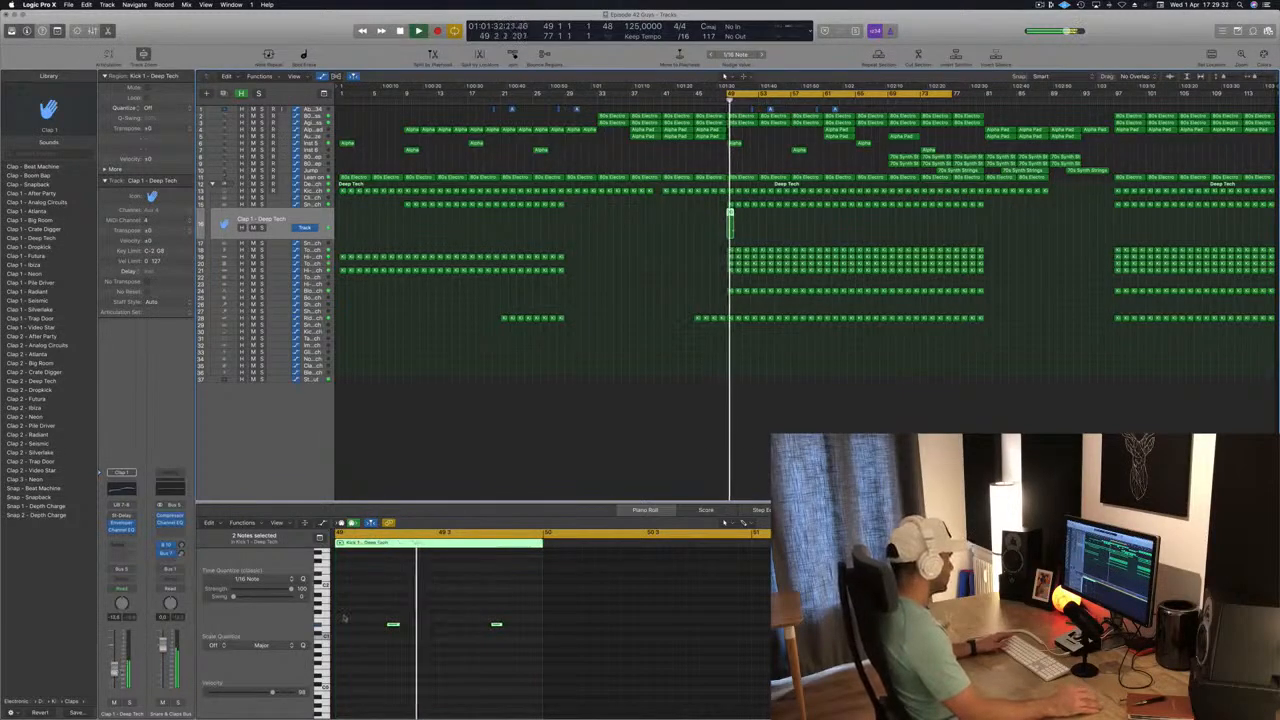
click(538, 646)
key(space)
key(space)
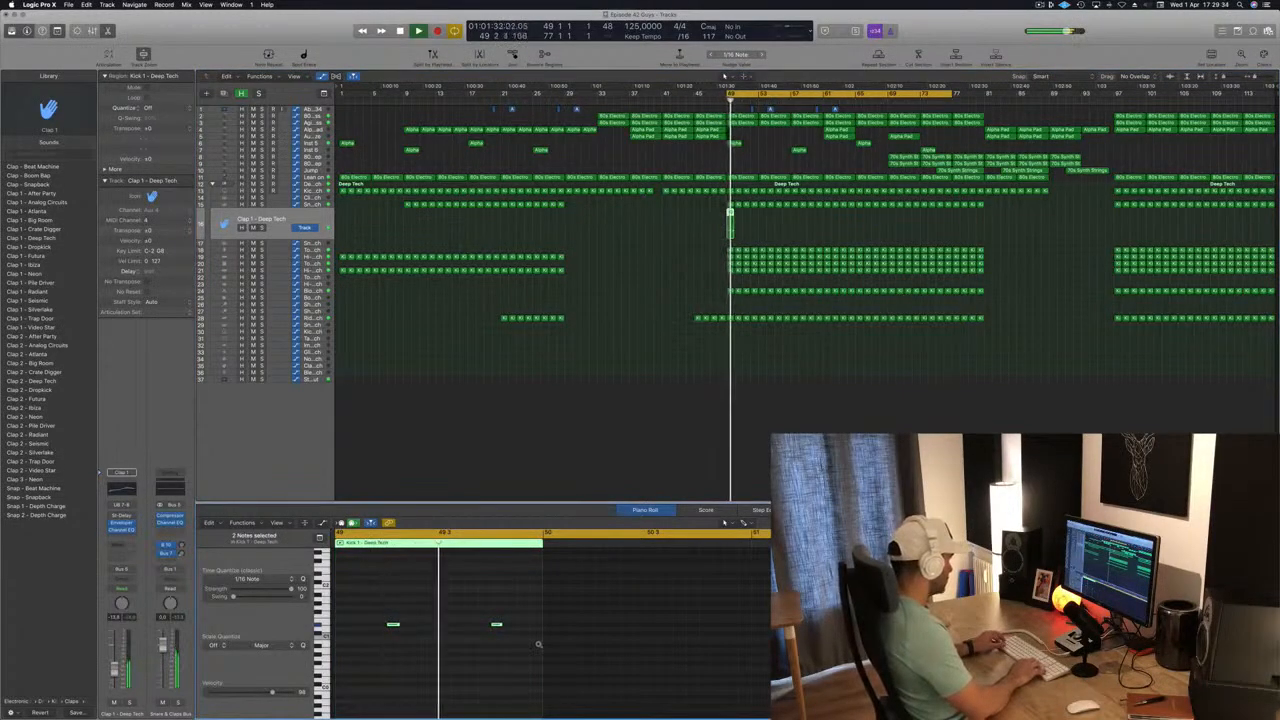
Try the two clap notes an eighth note earlier and an eighth note later during playback.
key(alt+Left)
key(alt+Left)
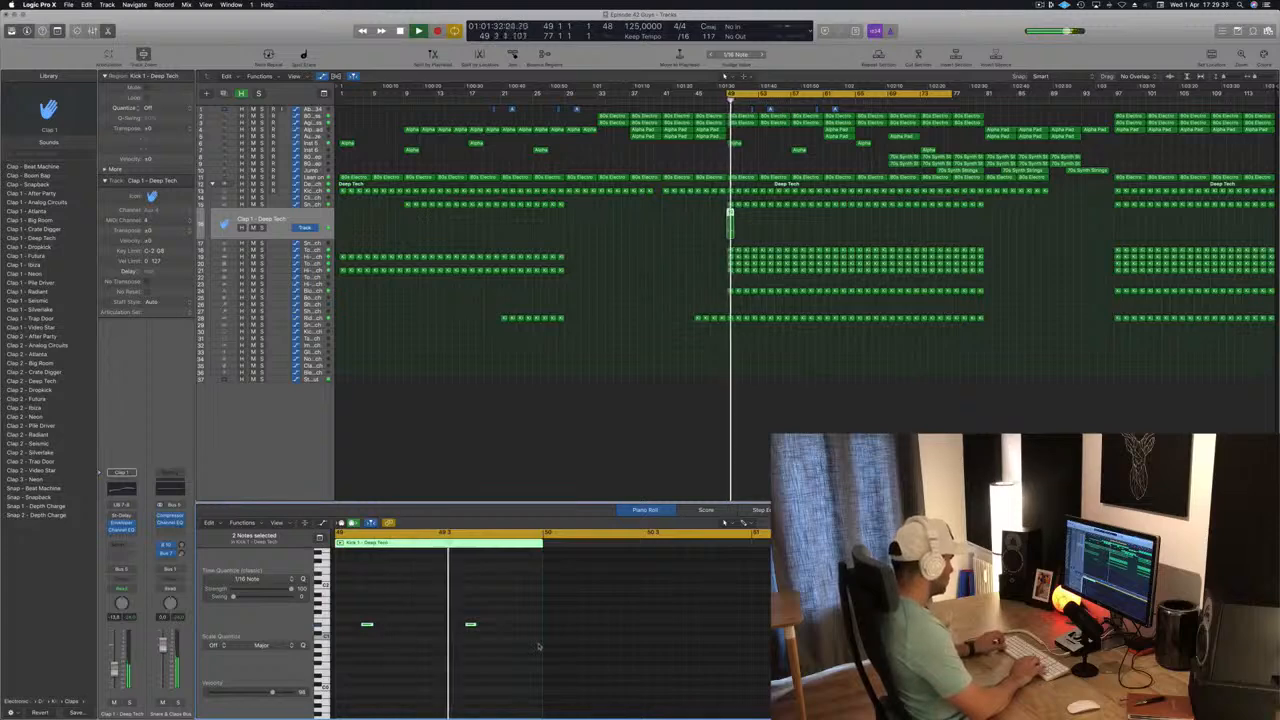
key(alt+Right)
key(alt+Right)
key(alt+Right)
key(alt+Right)
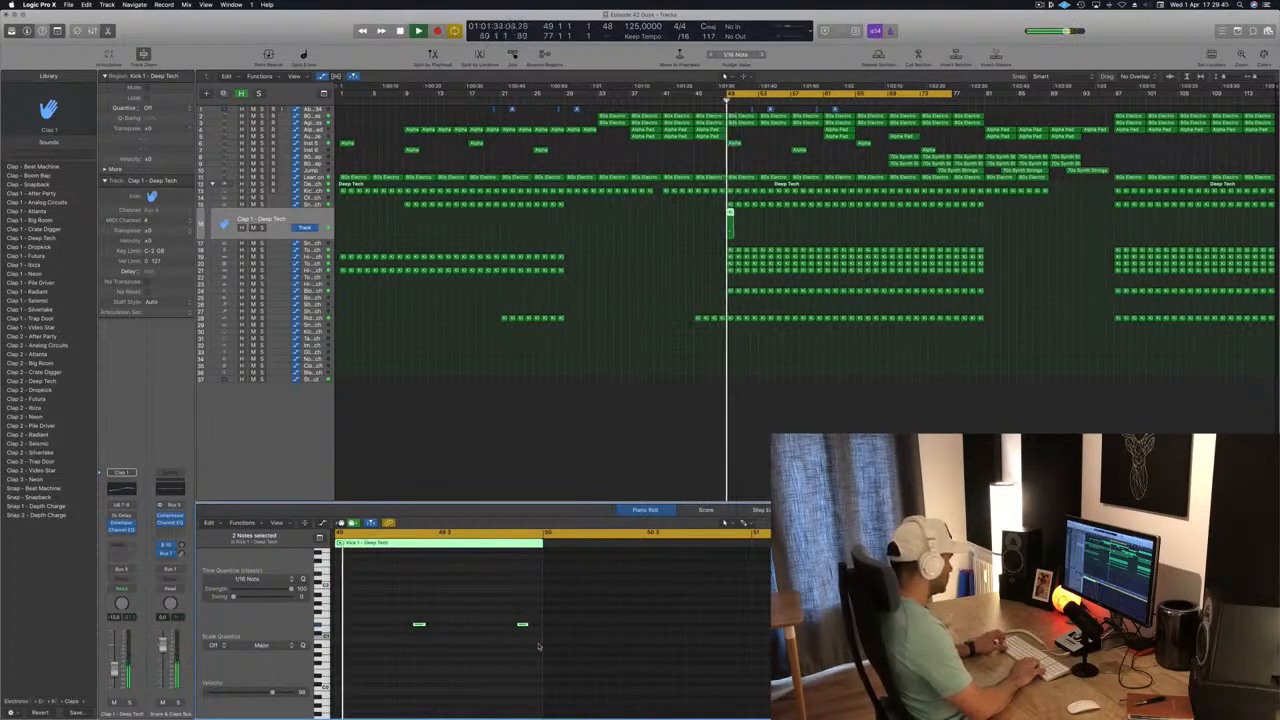
key(alt+Left)
key(alt+Left)
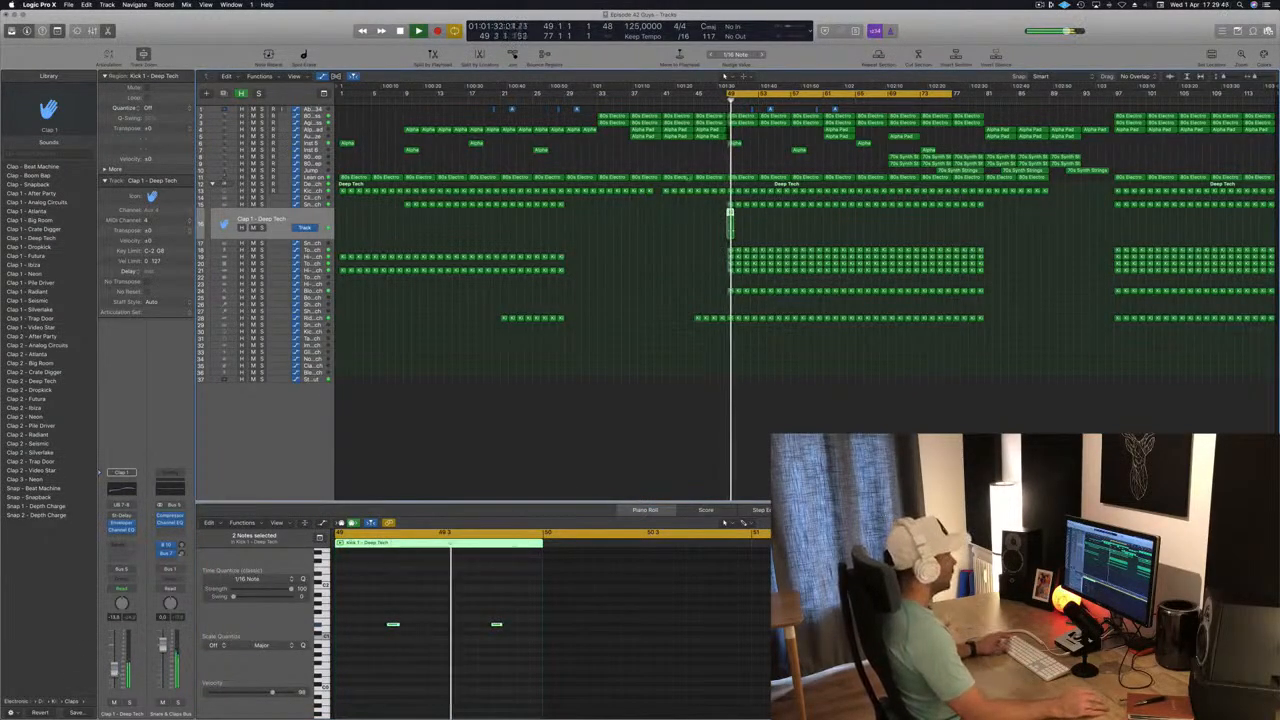
Repeat the Clap 1 region in every bar from 49 up to bar 81 and select the Tom Mid - Deep Tech track.
drag(730, 212, 856, 214)
key(space)
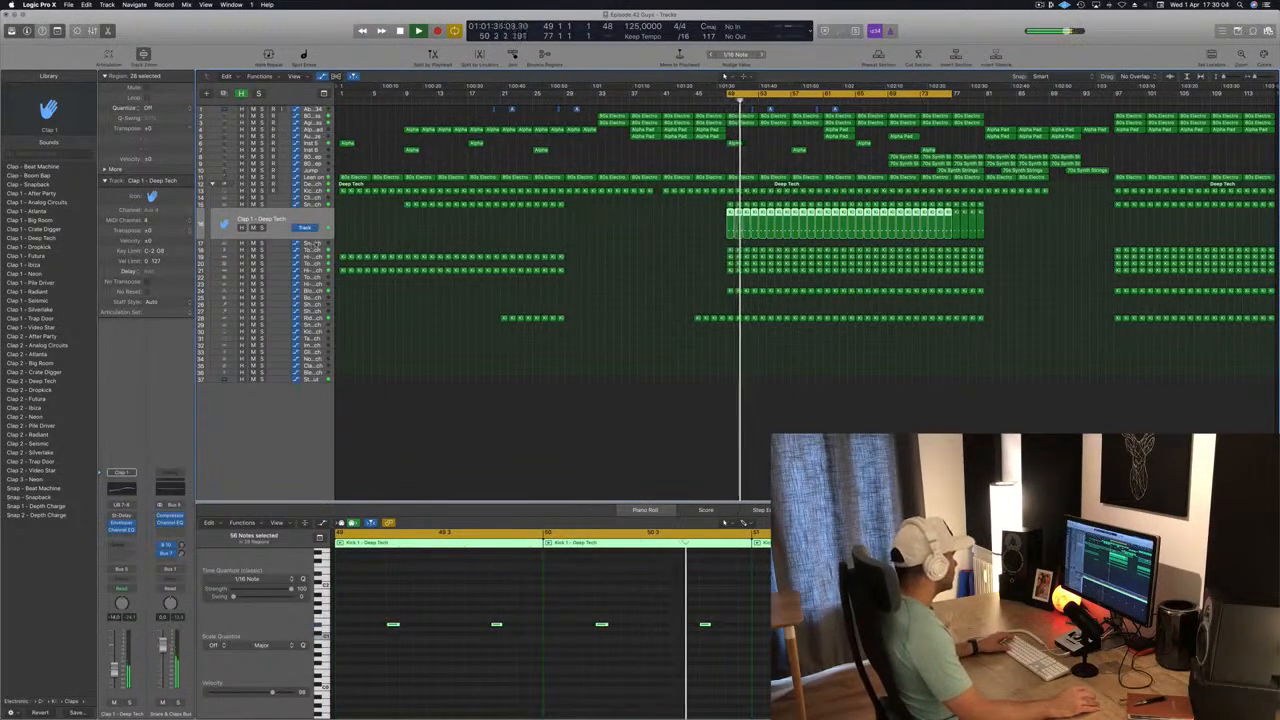
click(224, 251)
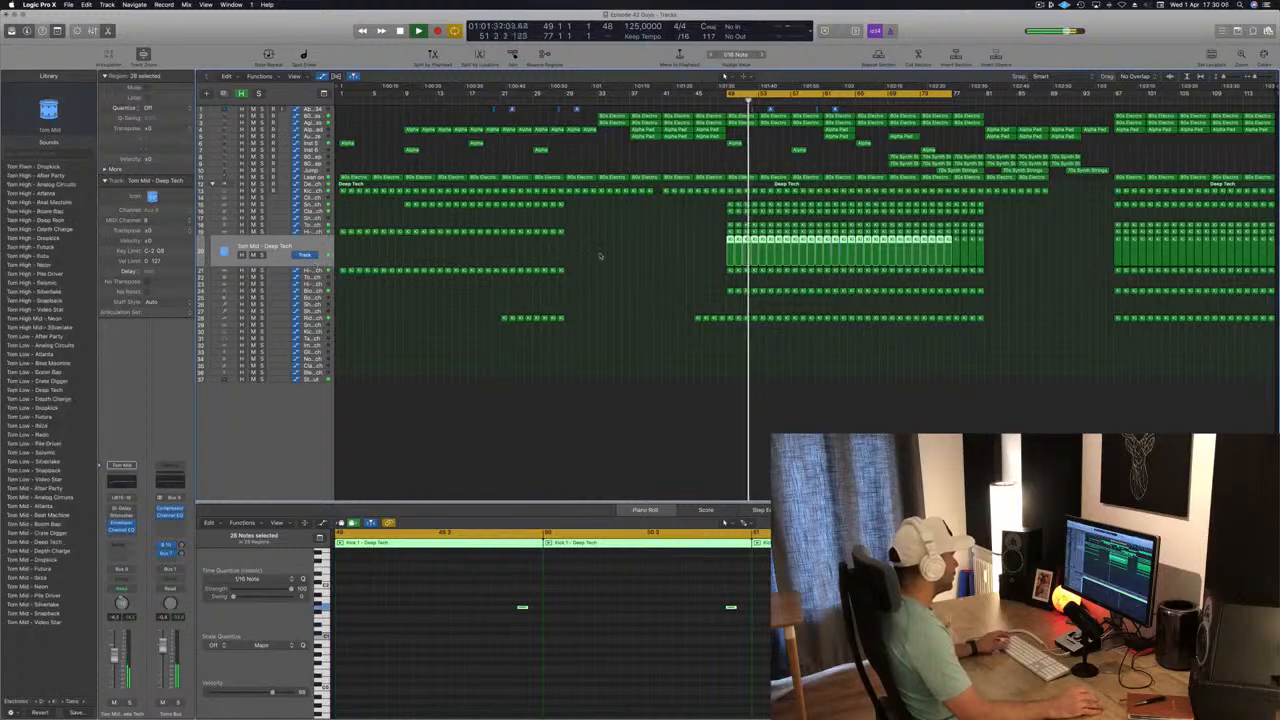
Audition the Tom Mid - Deep Tech track briefly in solo.
click(259, 255)
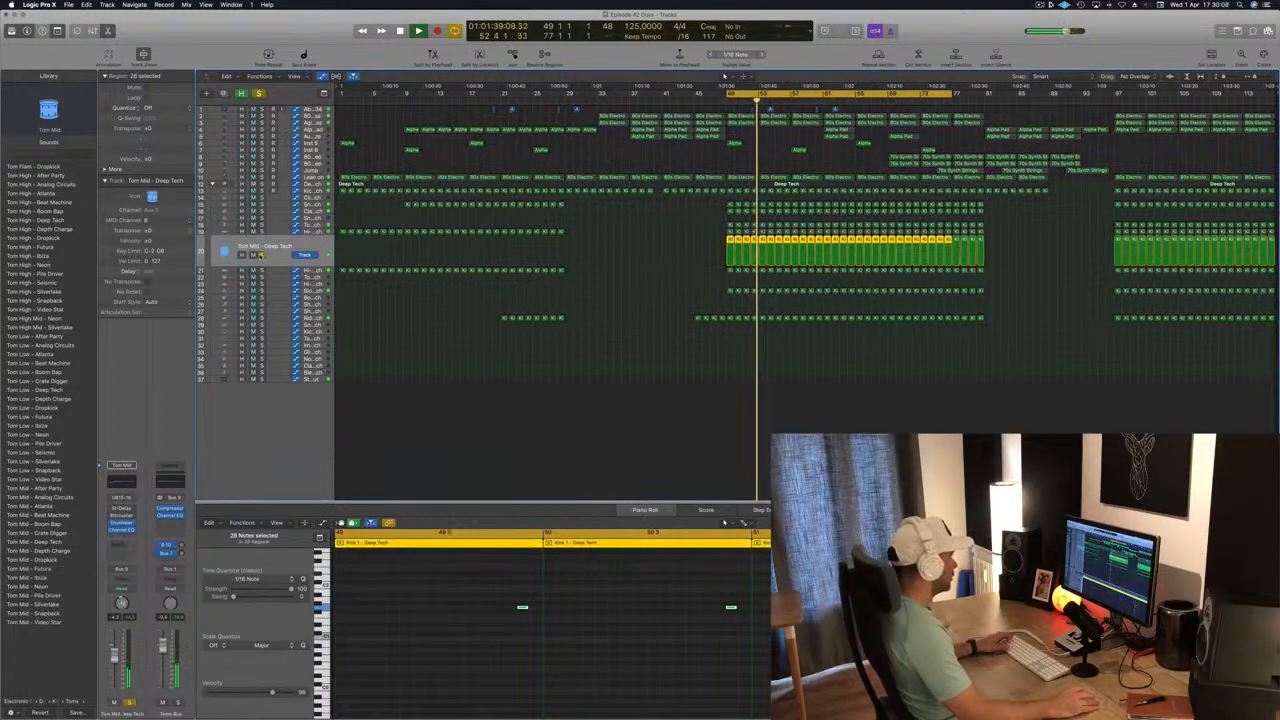
click(259, 255)
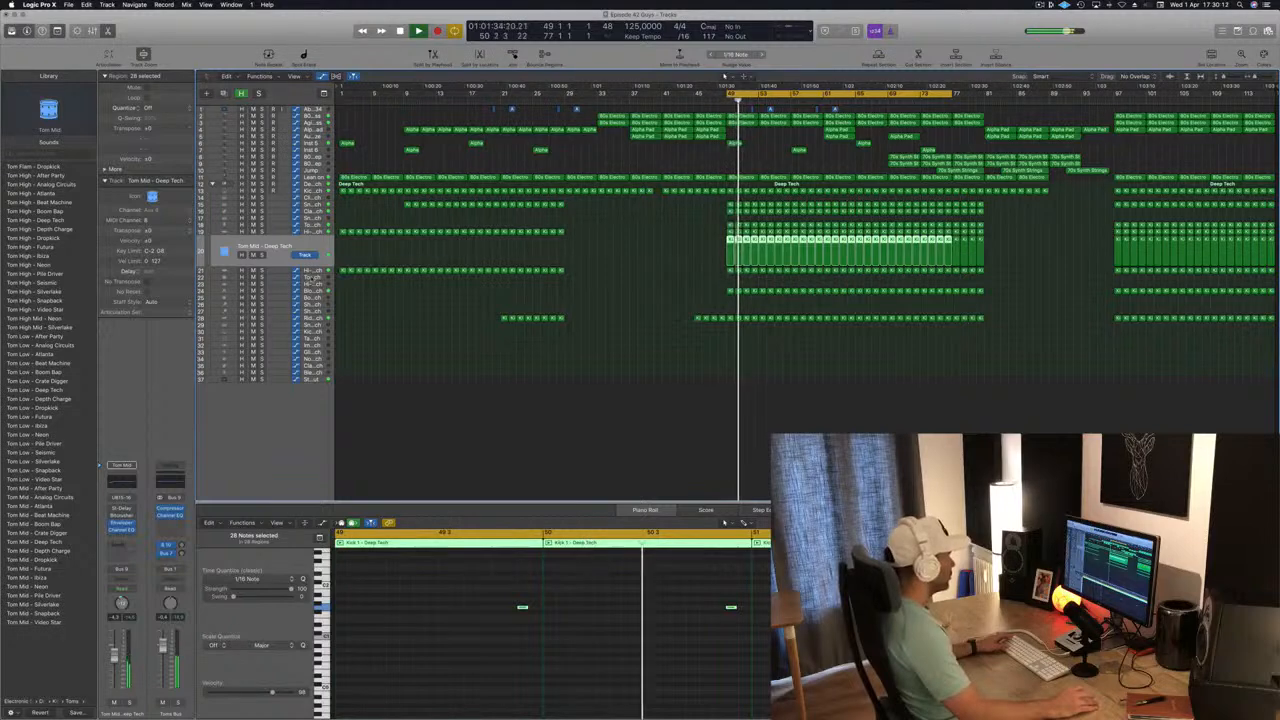
Copy the bar 49 Hi-Hat 2 region onto the Tom High - Deep Tech track and raise all its notes by a semitone.
key(Down)
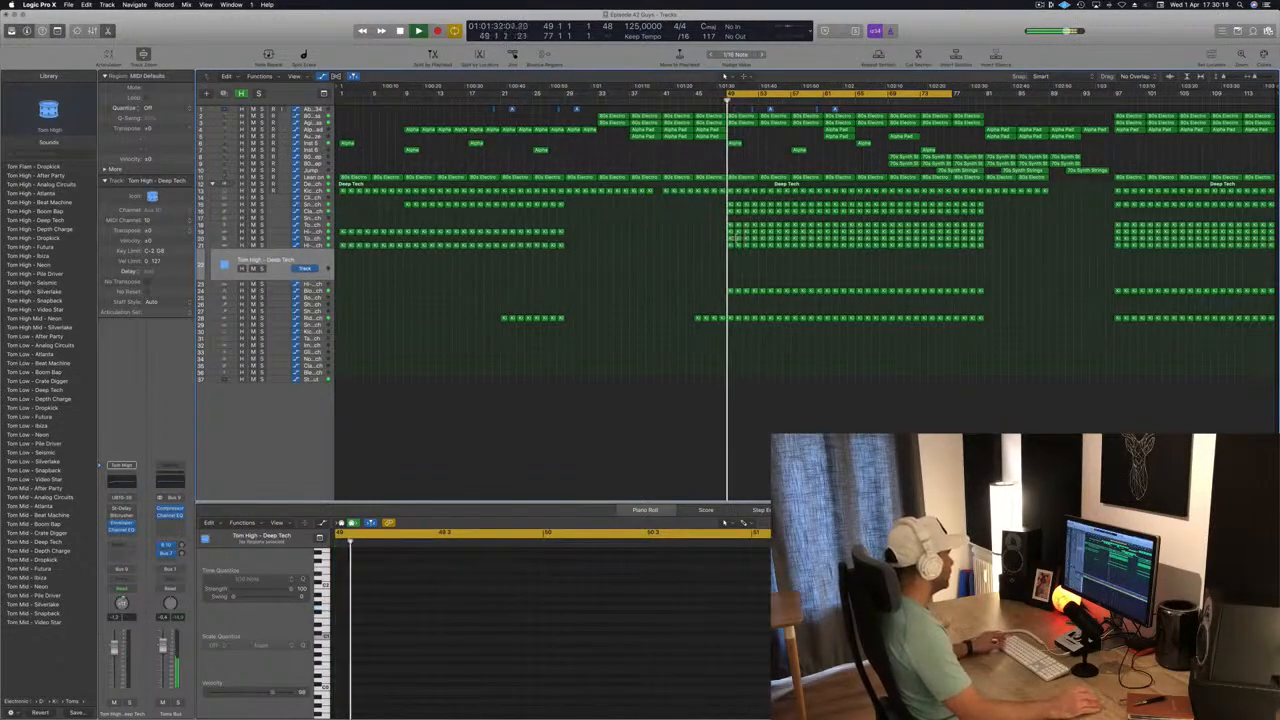
click(731, 245)
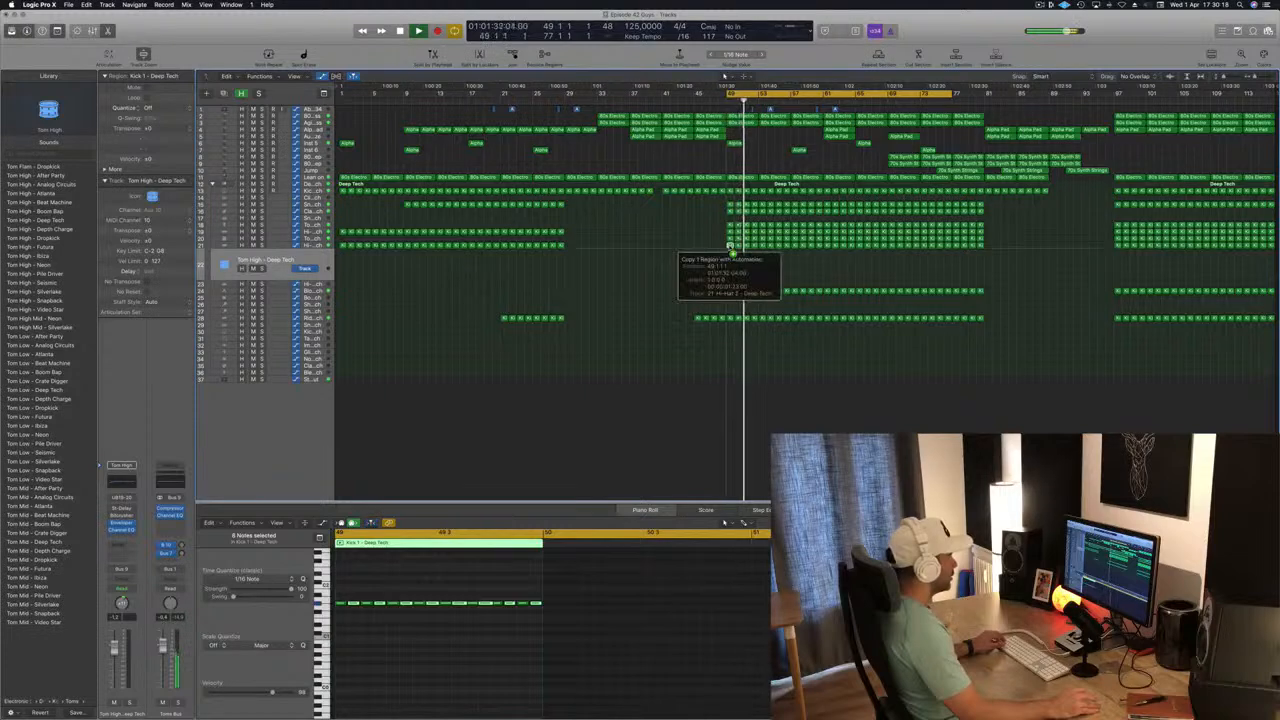
drag(731, 250, 731, 260)
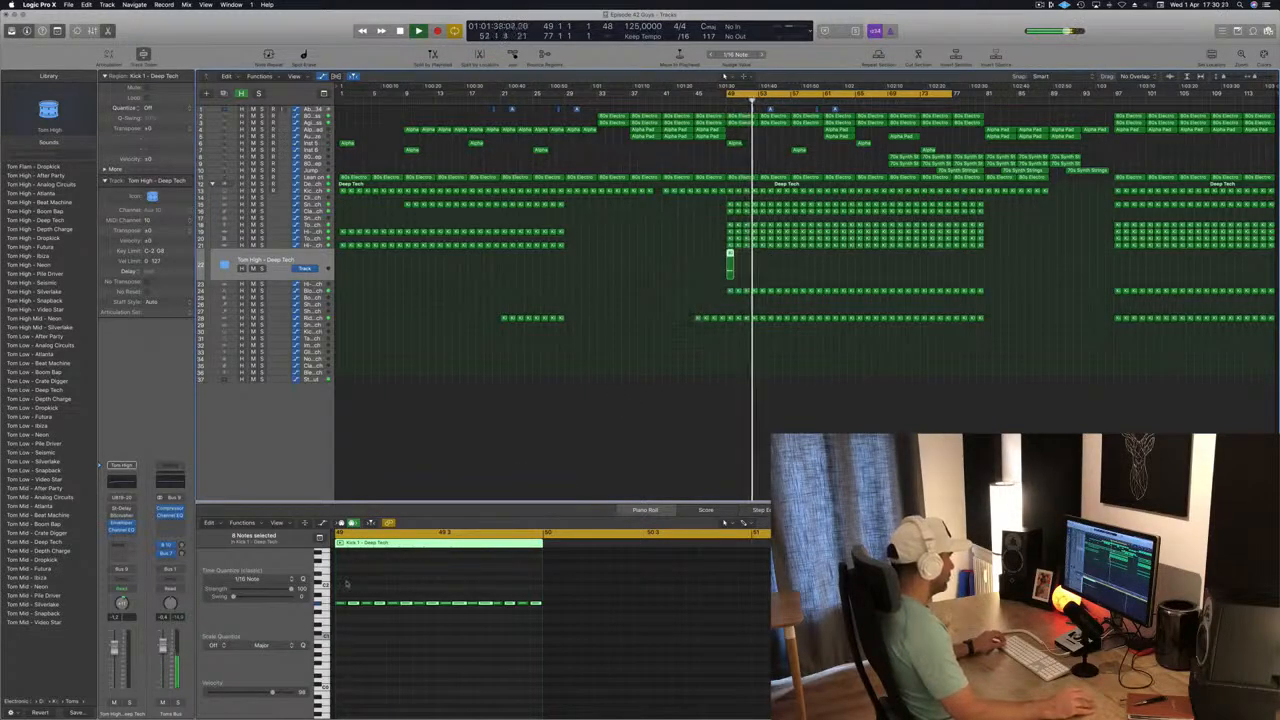
drag(346, 584, 598, 632)
key(alt+Up)
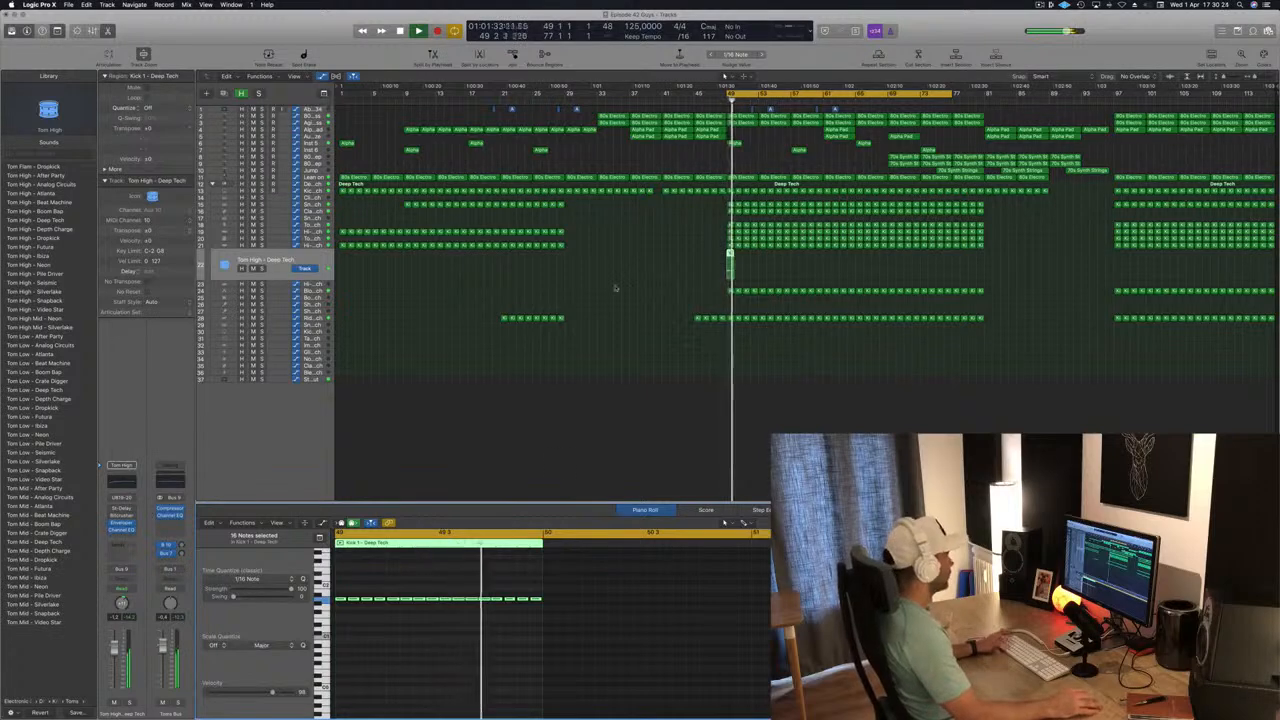
Delete the last three notes of the bar 49 Tom High region, checking the rhythm in playback.
scroll(480, 592, left, 5)
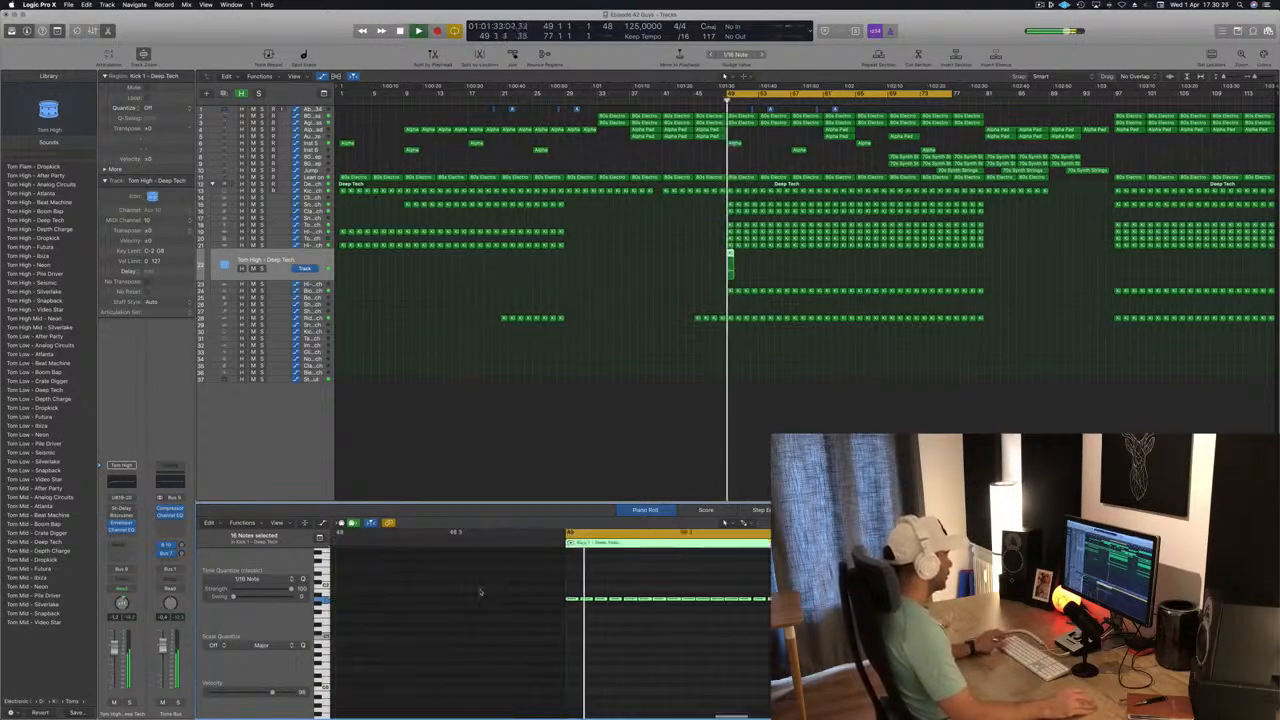
click(738, 588)
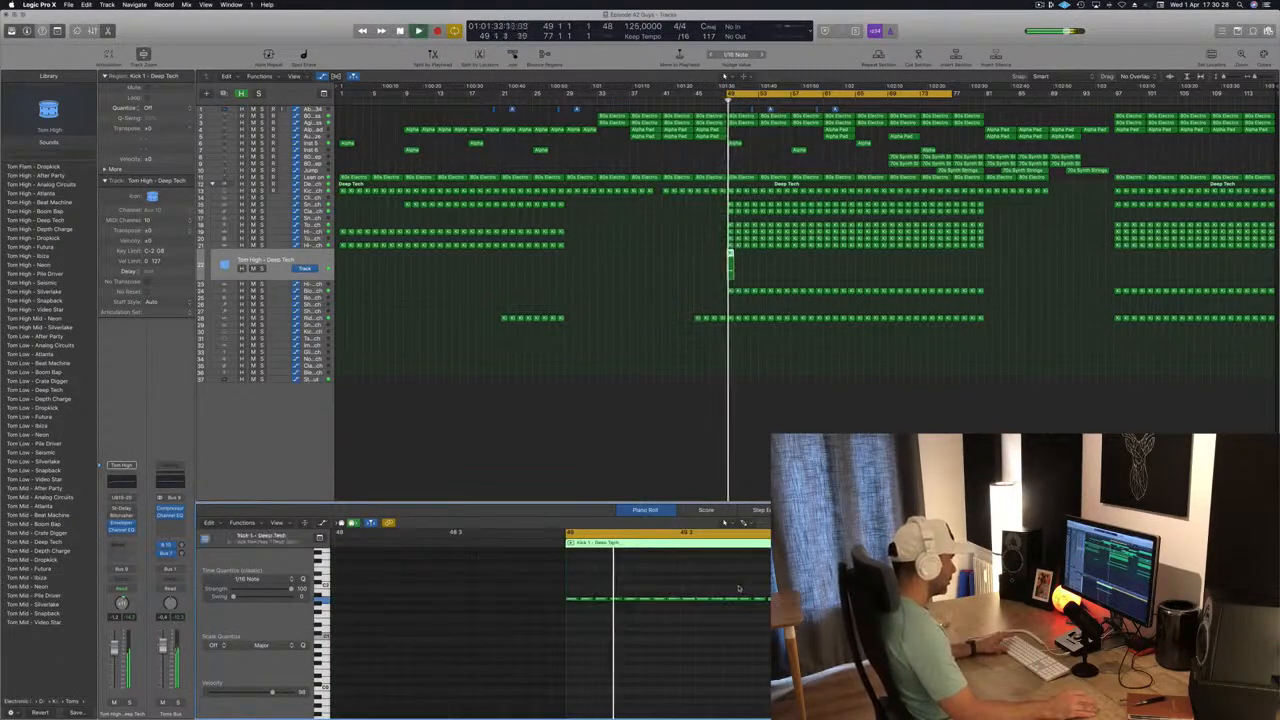
drag(739, 588, 812, 611)
key(space)
key(space)
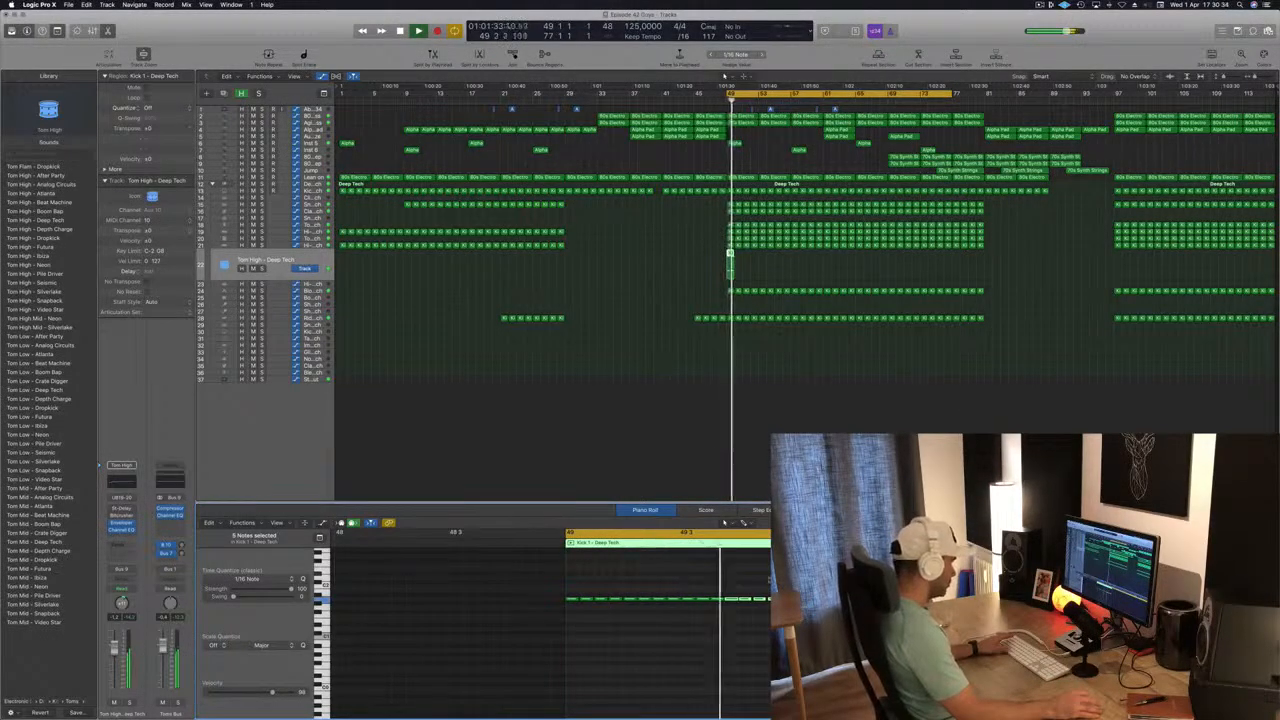
key(space)
key(space)
drag(754, 588, 812, 611)
key(space)
key(space)
key(BackSpace)
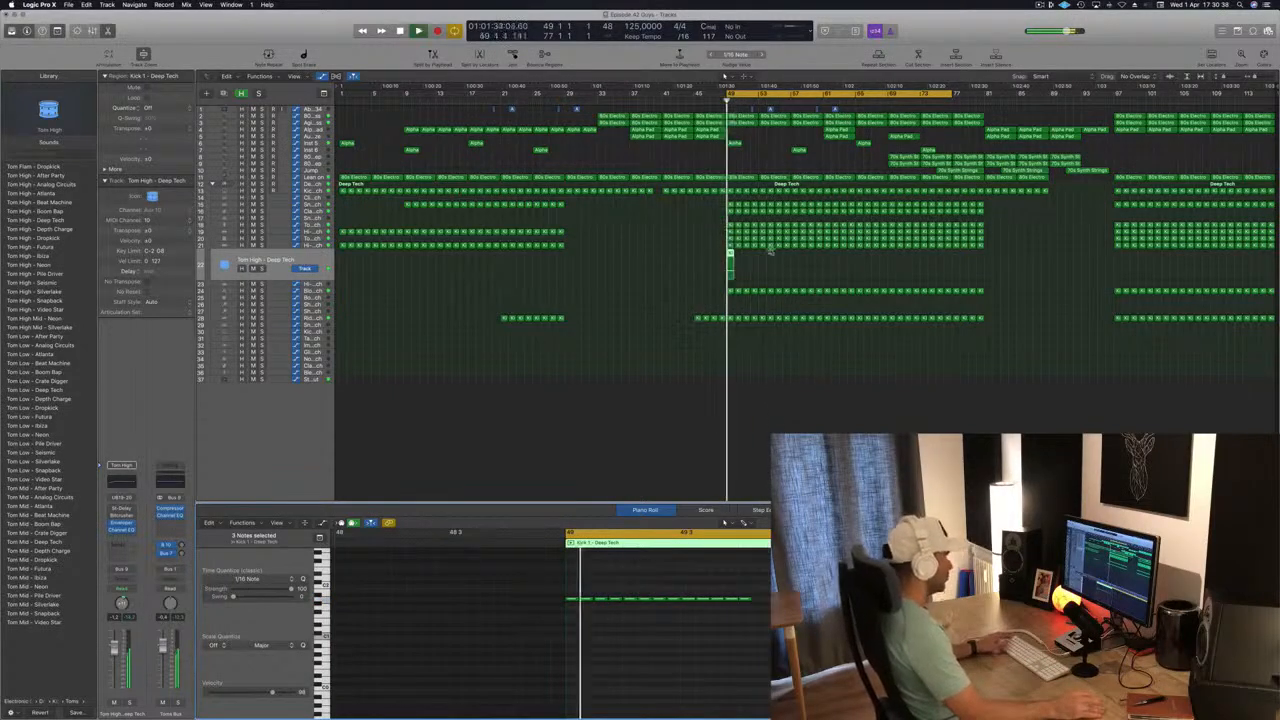
Repeat the shortened Tom High region in every bar from 49 up to bar 81.
drag(731, 258, 734, 264)
key(space)
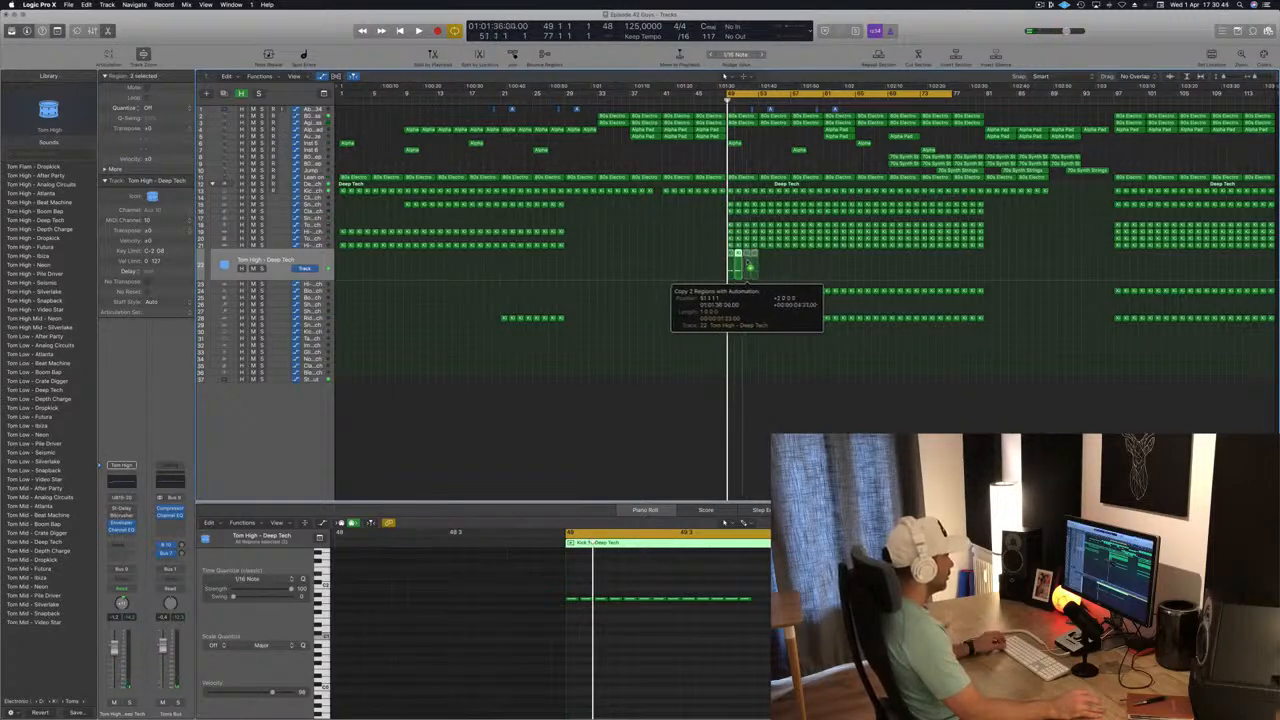
drag(749, 265, 749, 265)
key(space)
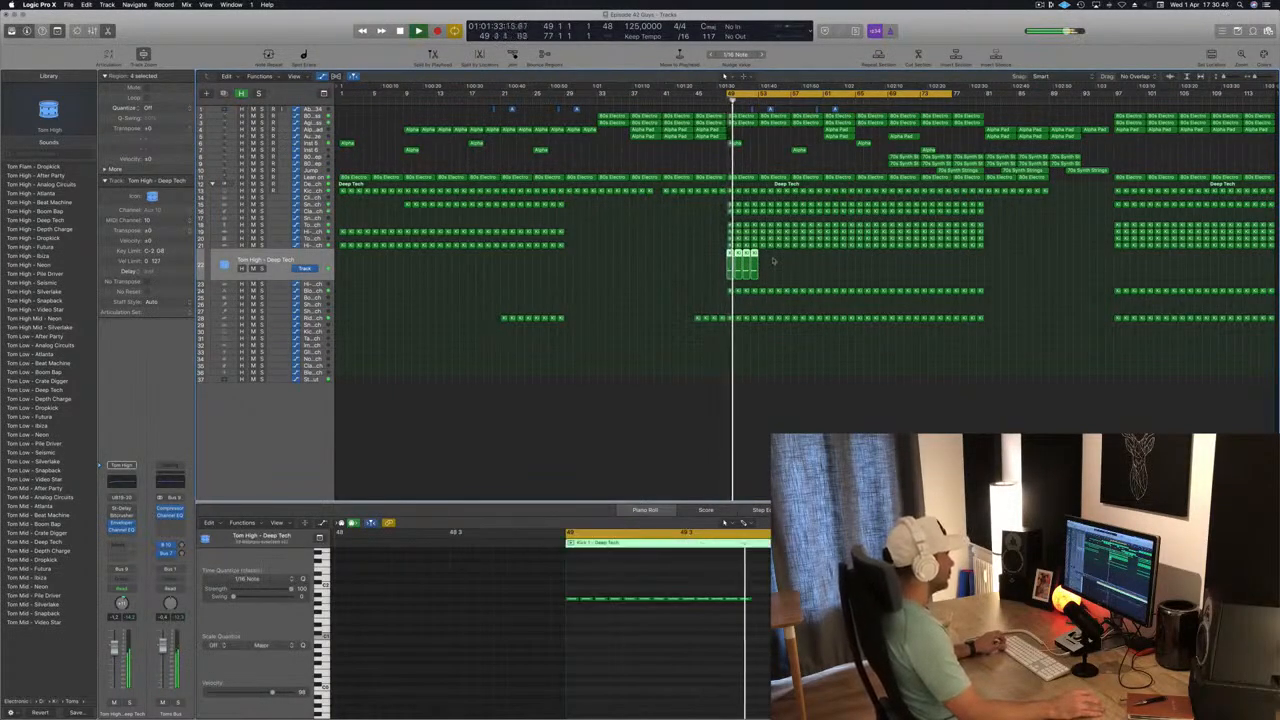
drag(734, 262, 765, 262)
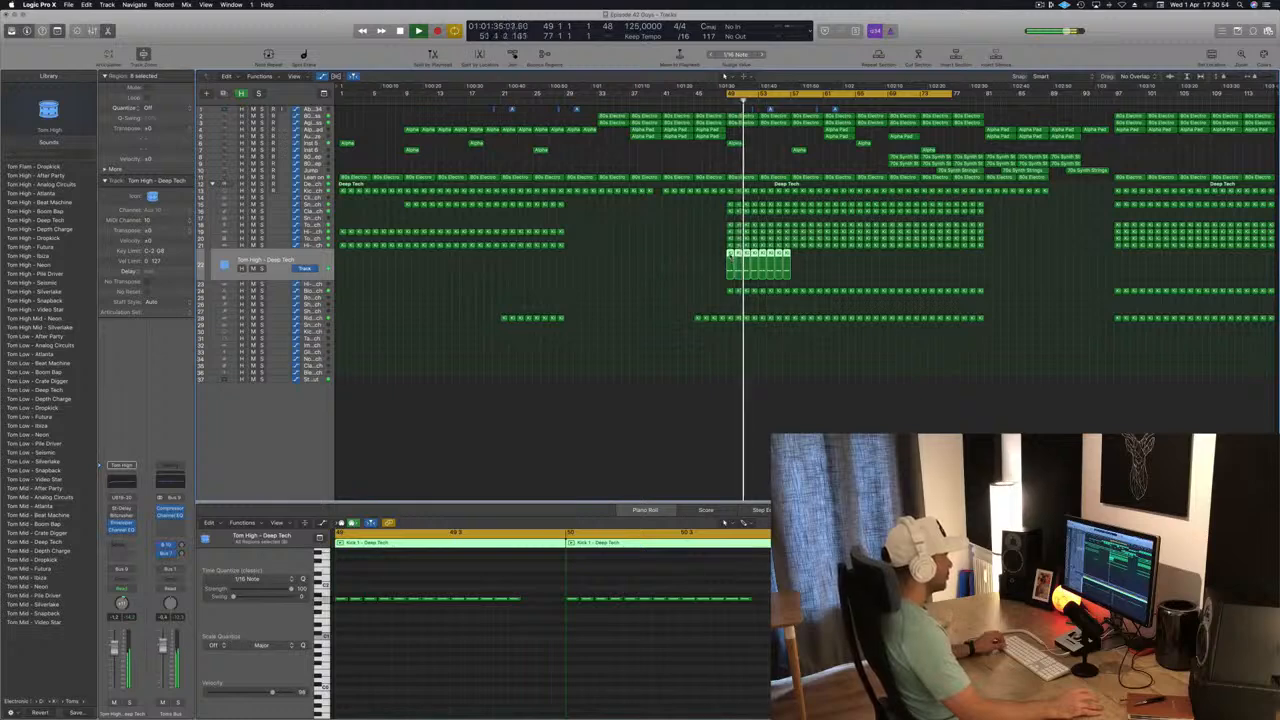
drag(730, 256, 1008, 278)
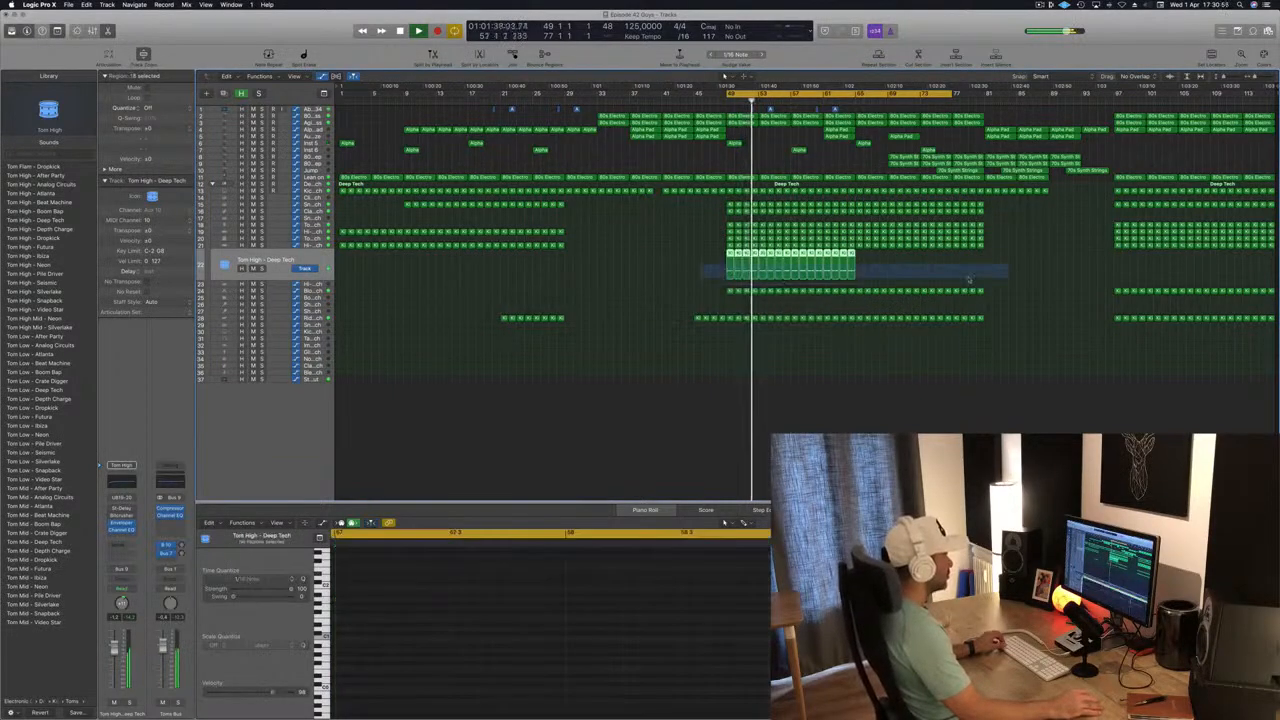
drag(730, 256, 863, 266)
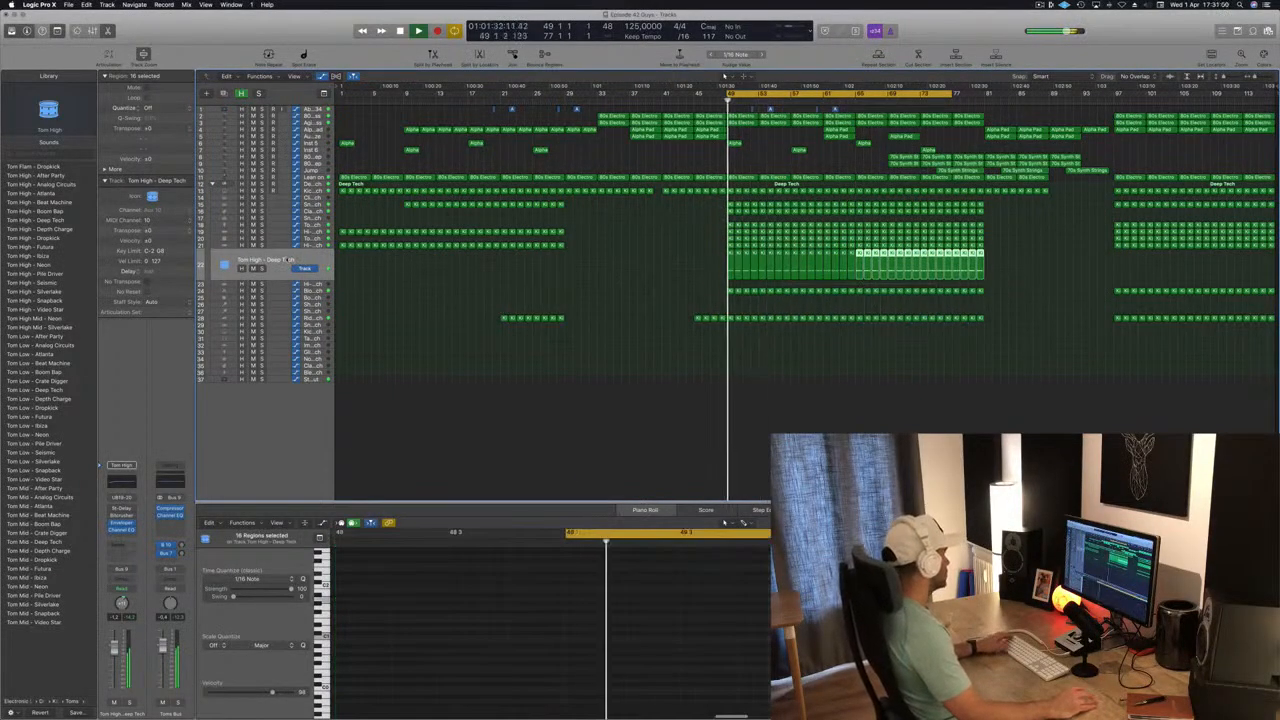
click(287, 261)
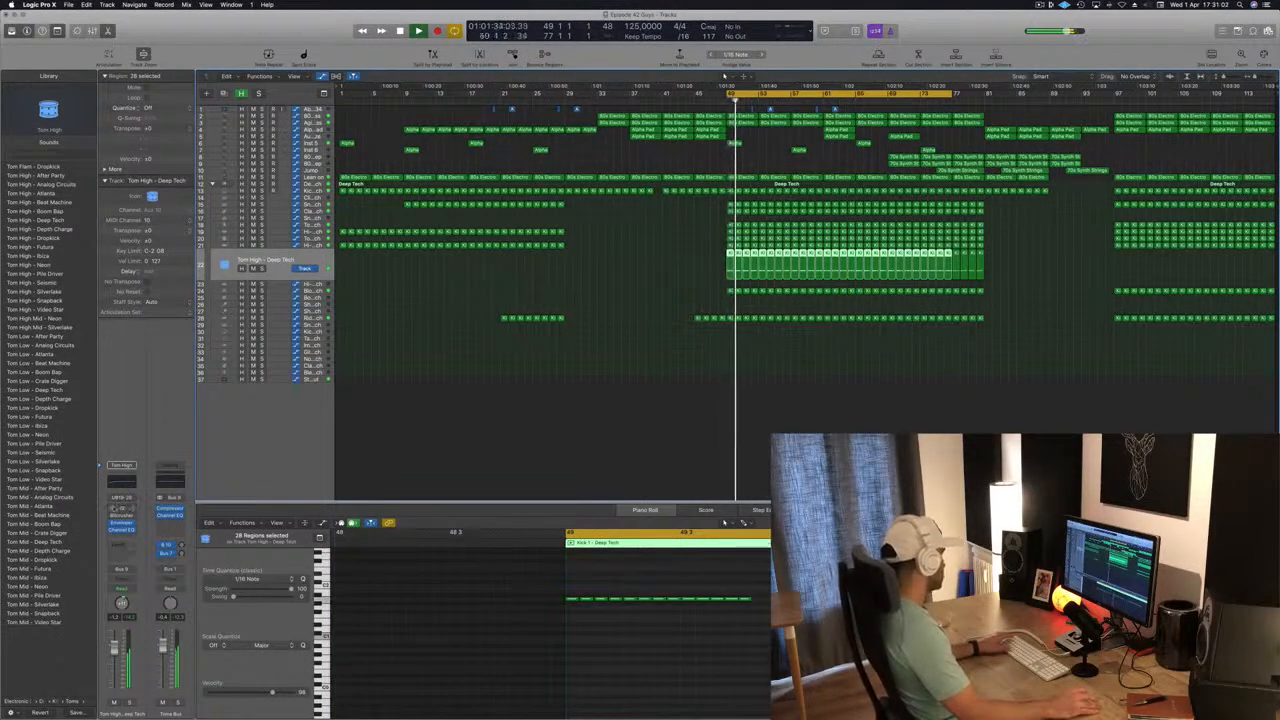
Turn on the Tom High track's Stereo Delay with both output mix levels at 100% and a left delay time of 5 ms.
click(122, 509)
drag(206, 18, 920, 247)
drag(1022, 478, 1022, 358)
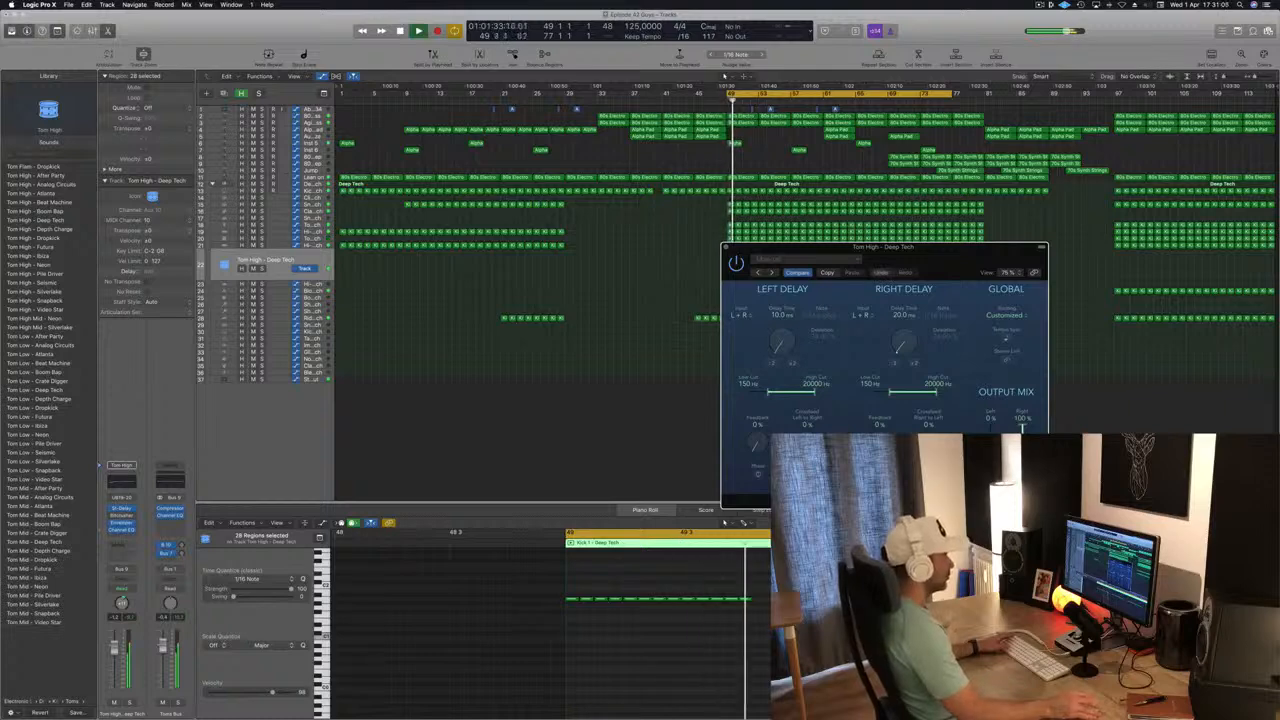
drag(922, 252, 763, 227)
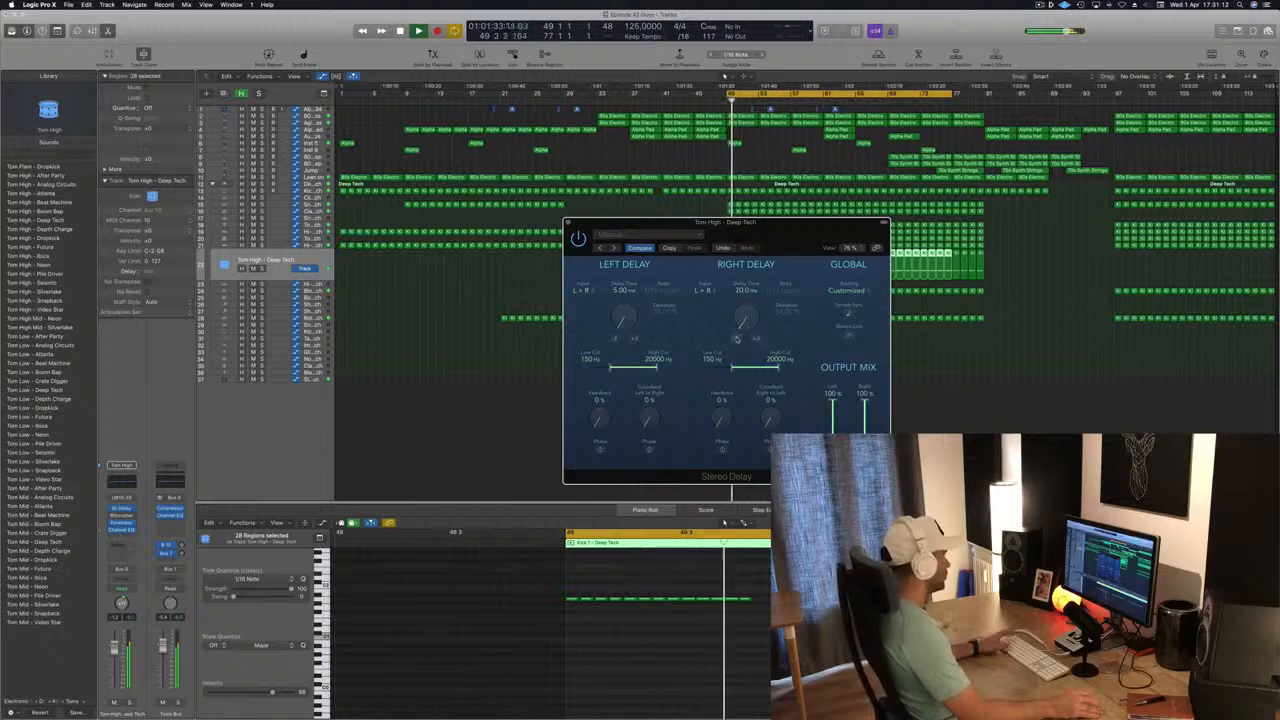
Try the right delay time at 10 ms and return it to 20 ms, comparing the sound in playback.
drag(737, 338, 721, 335)
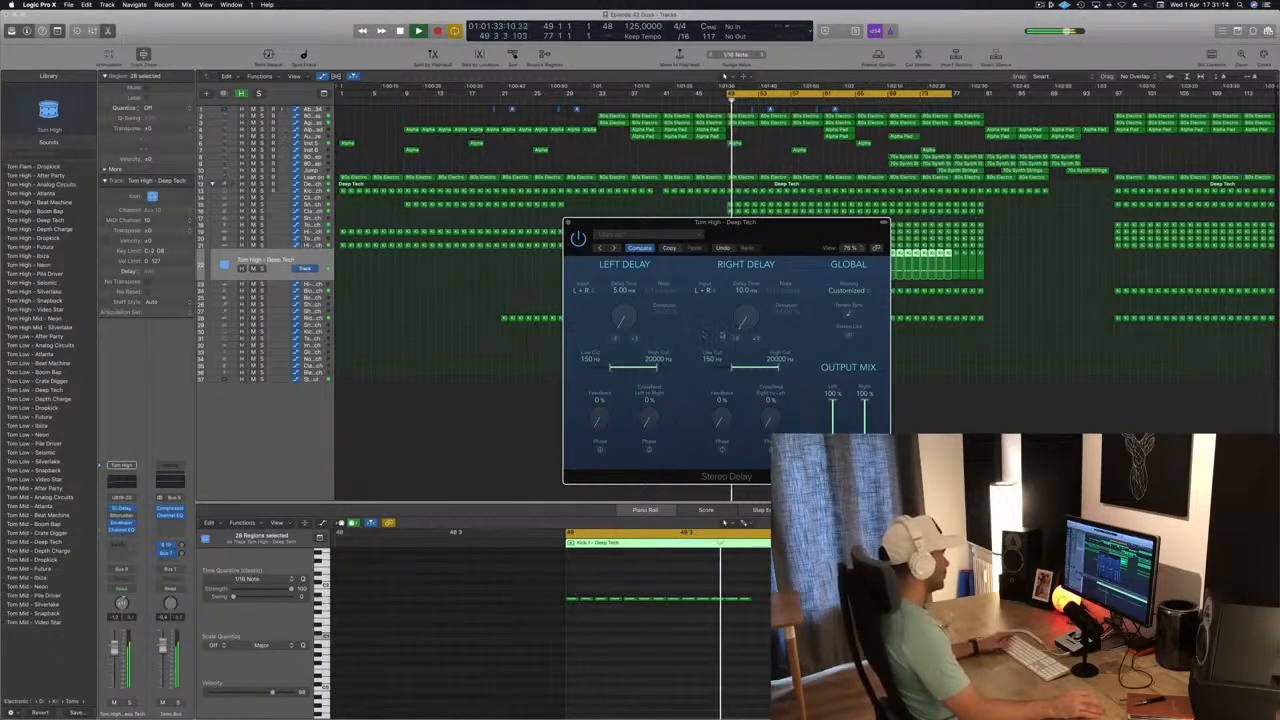
click(756, 340)
key(space)
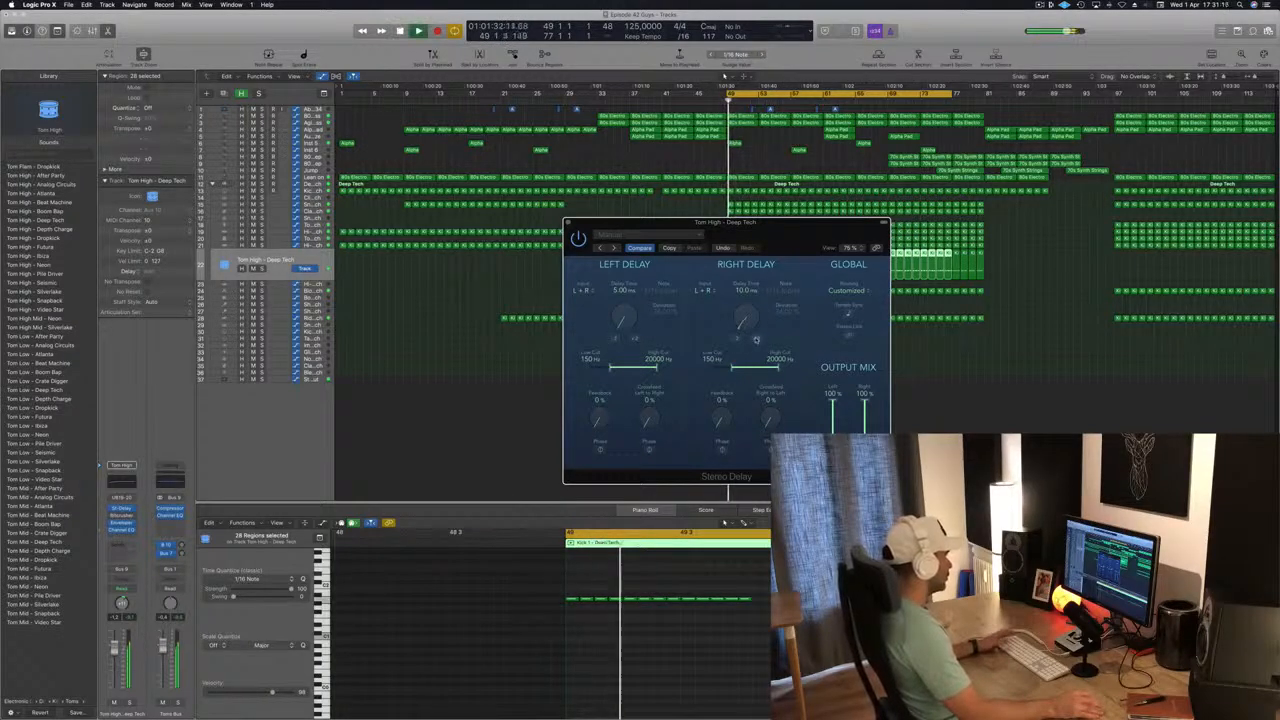
key(space)
key(space)
drag(802, 231, 699, 89)
key(space)
key(space)
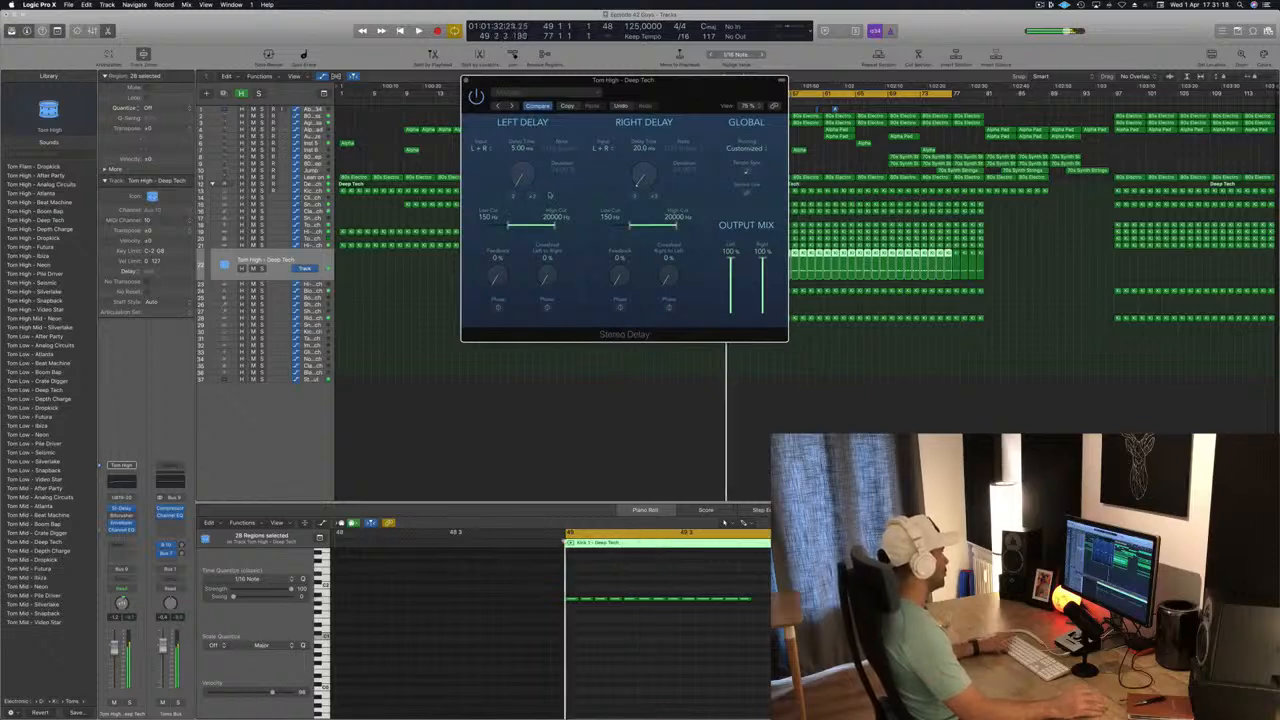
Set the left delay time to 10 ms and restart playback to hear it.
click(532, 198)
key(space)
key(space)
click(532, 199)
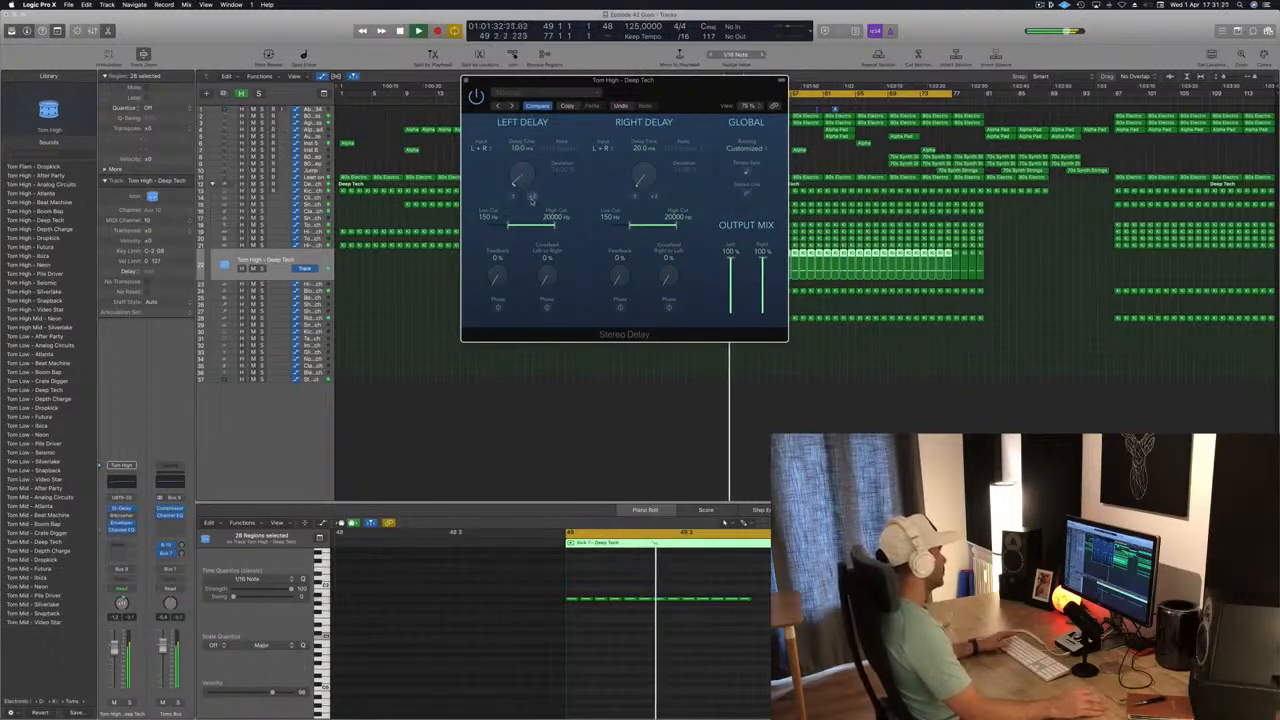
click(532, 199)
key(space)
key(space)
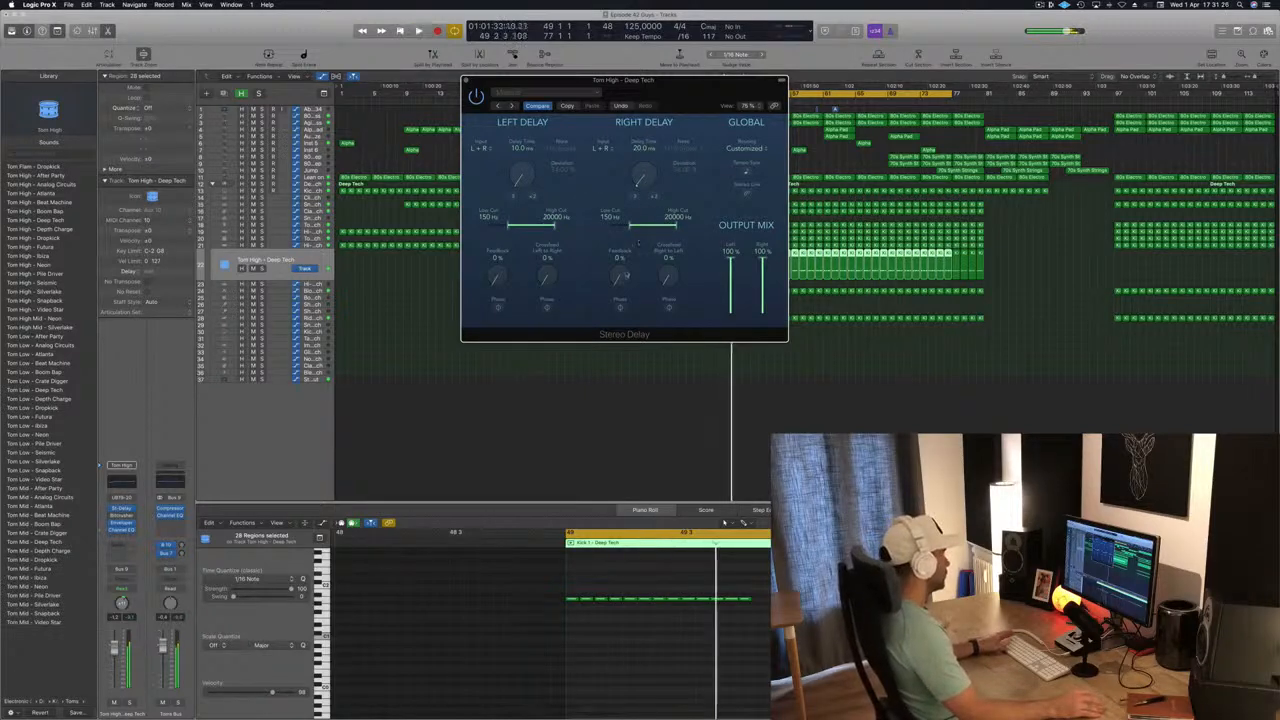
Try a small amount of feedback on the right delay during playback and return it to 0%.
mouse_move(617, 275)
mouse_down()
mouse_move(627, 208)
mouse_move(618, 277)
mouse_up()
key(space)
key(space)
key(space)
key(space)
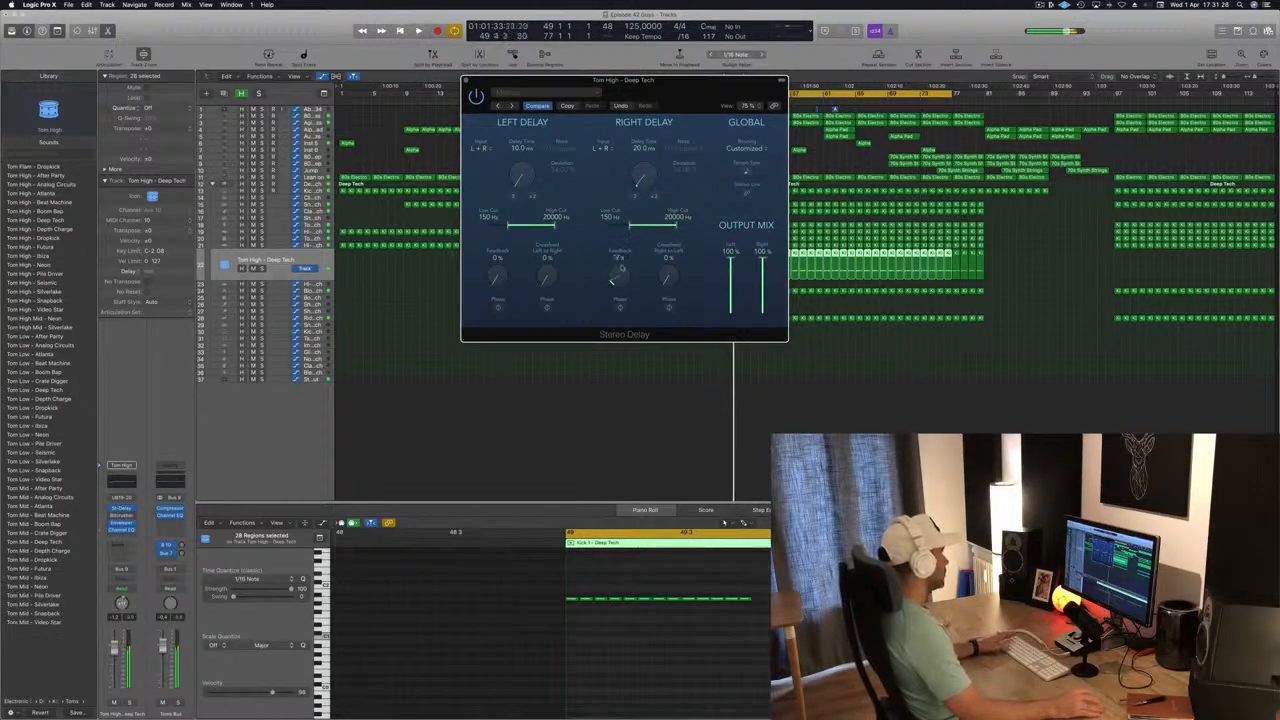
key(space)
key(space)
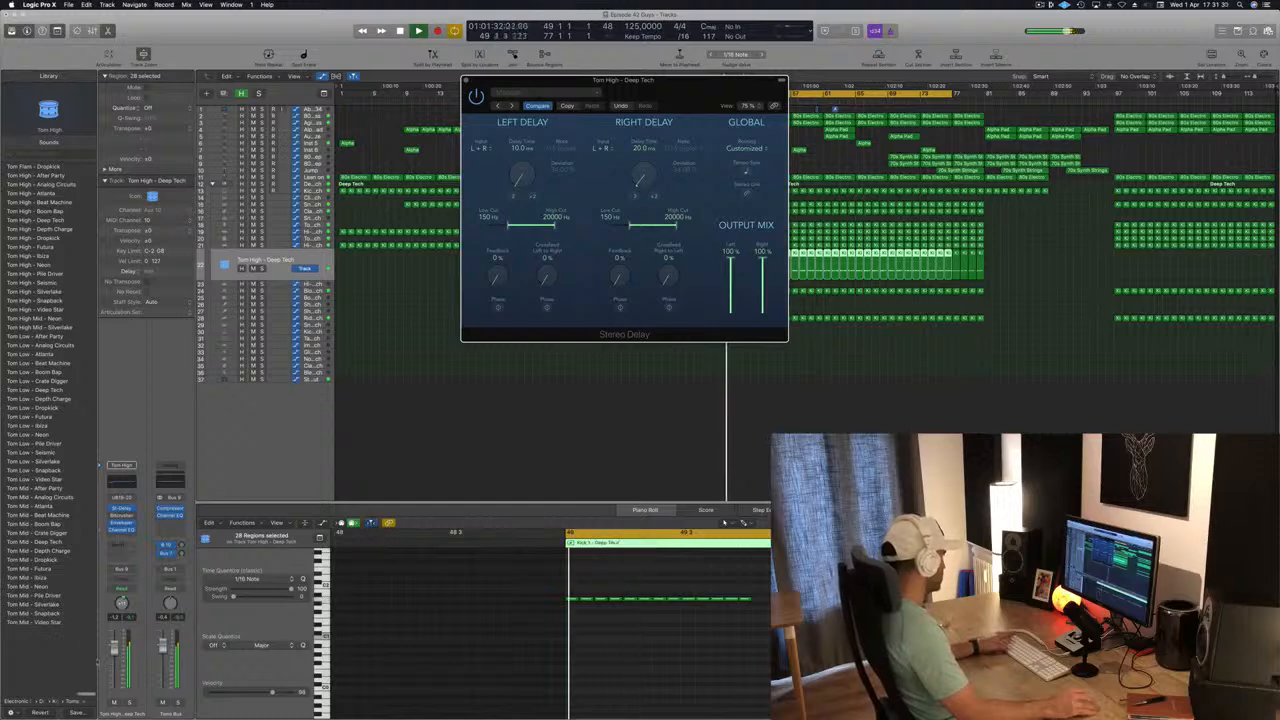
Lower the Tom High track's volume to about -6.2 dB and restart playback.
drag(114, 651, 113, 675)
key(space)
key(space)
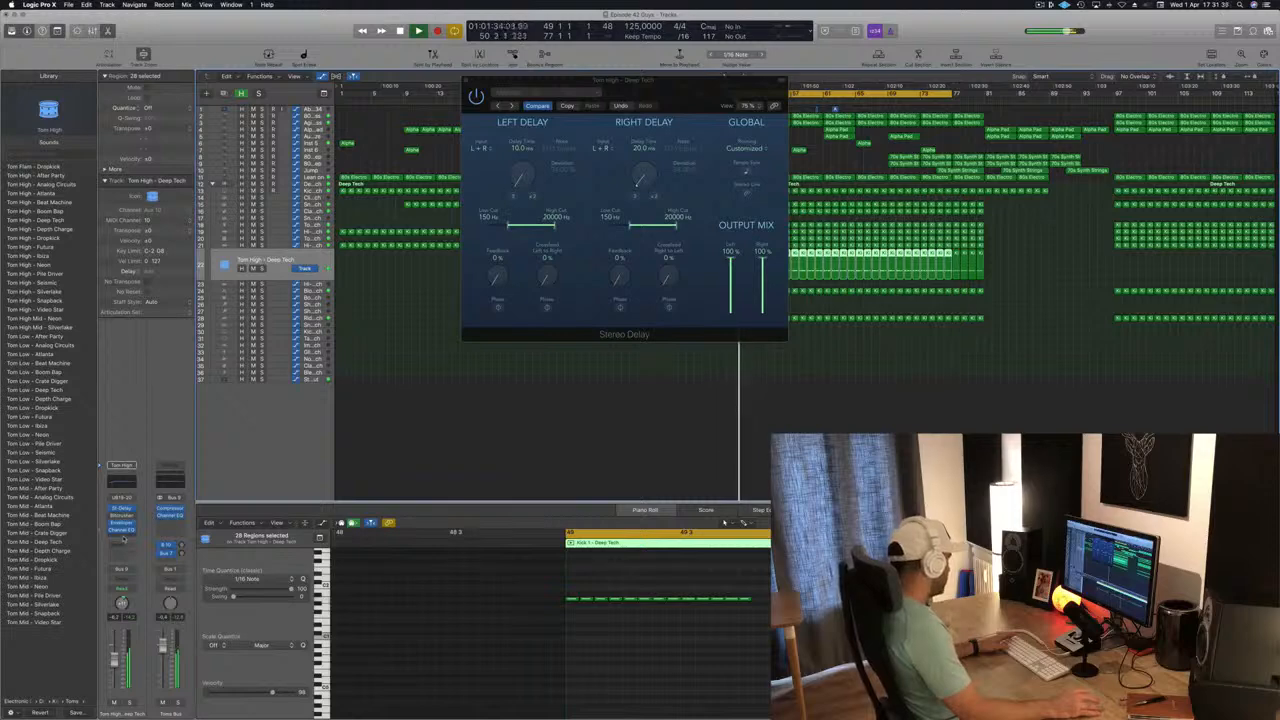
Insert a stereo Compressor on the Tom High track and side-chain it to Bus 8, which carries the kicks.
click(124, 538)
mouse_move(130, 572)
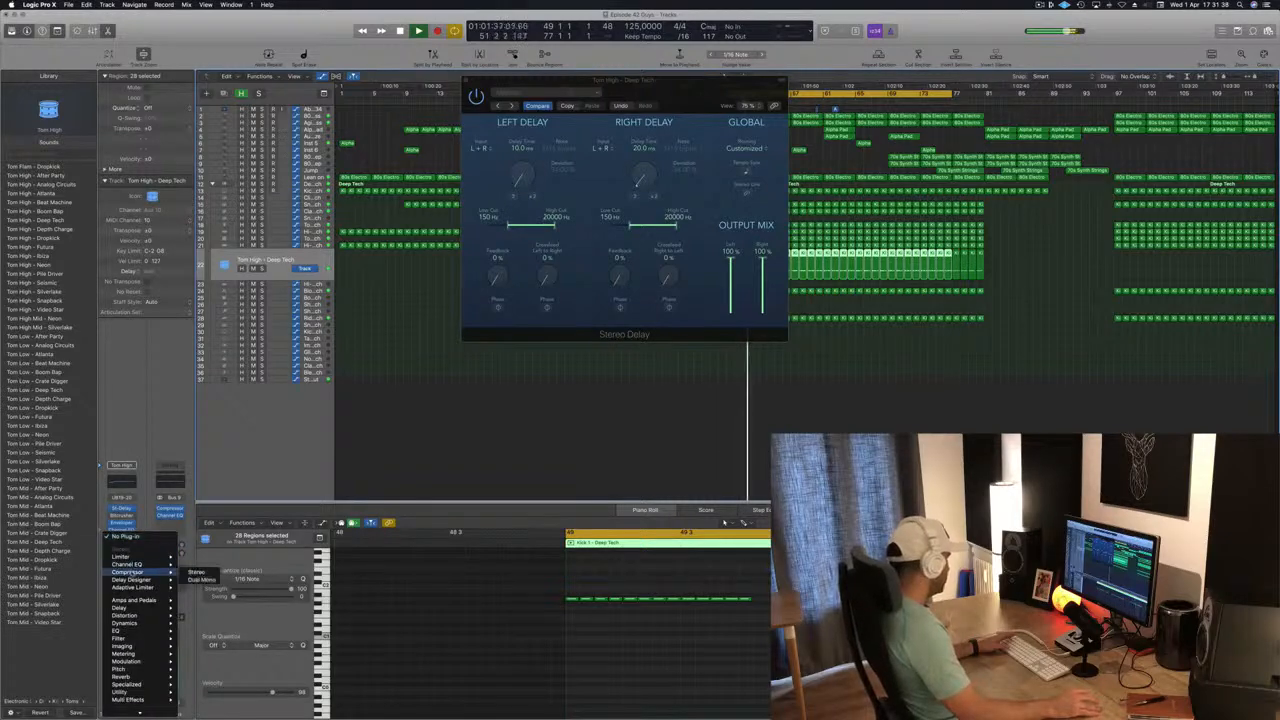
click(196, 572)
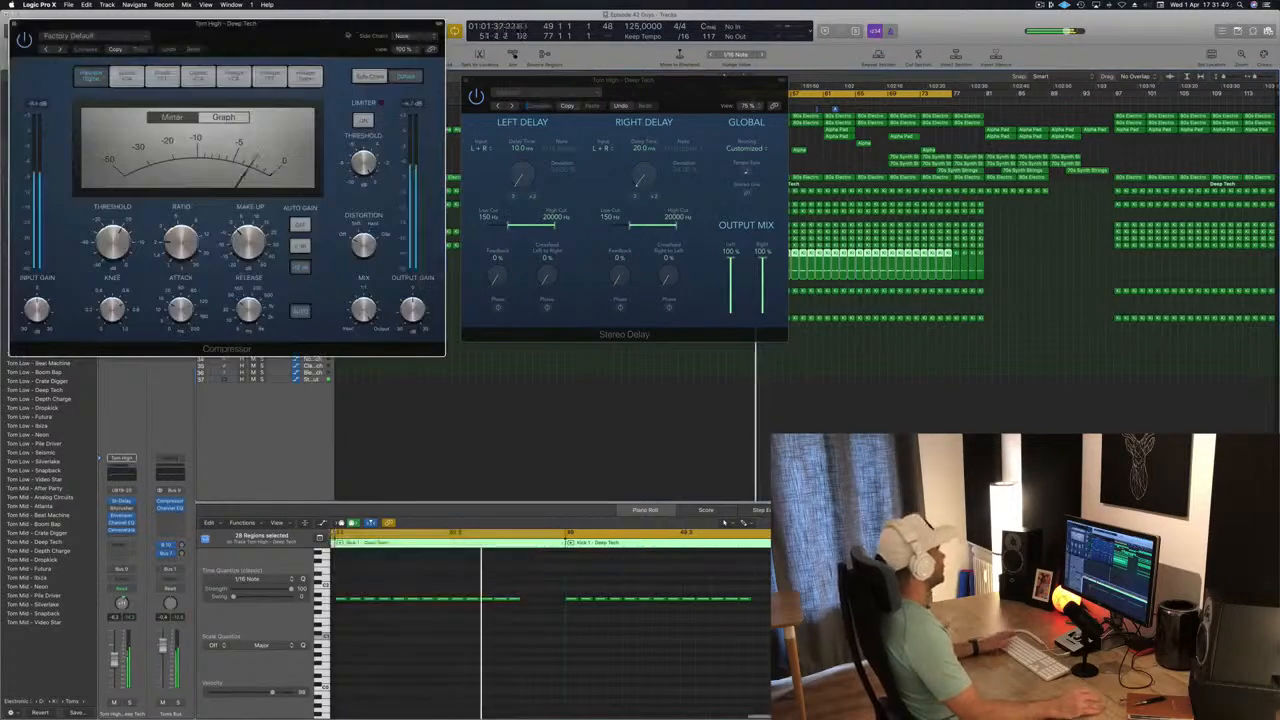
drag(356, 42, 1010, 148)
click(1053, 134)
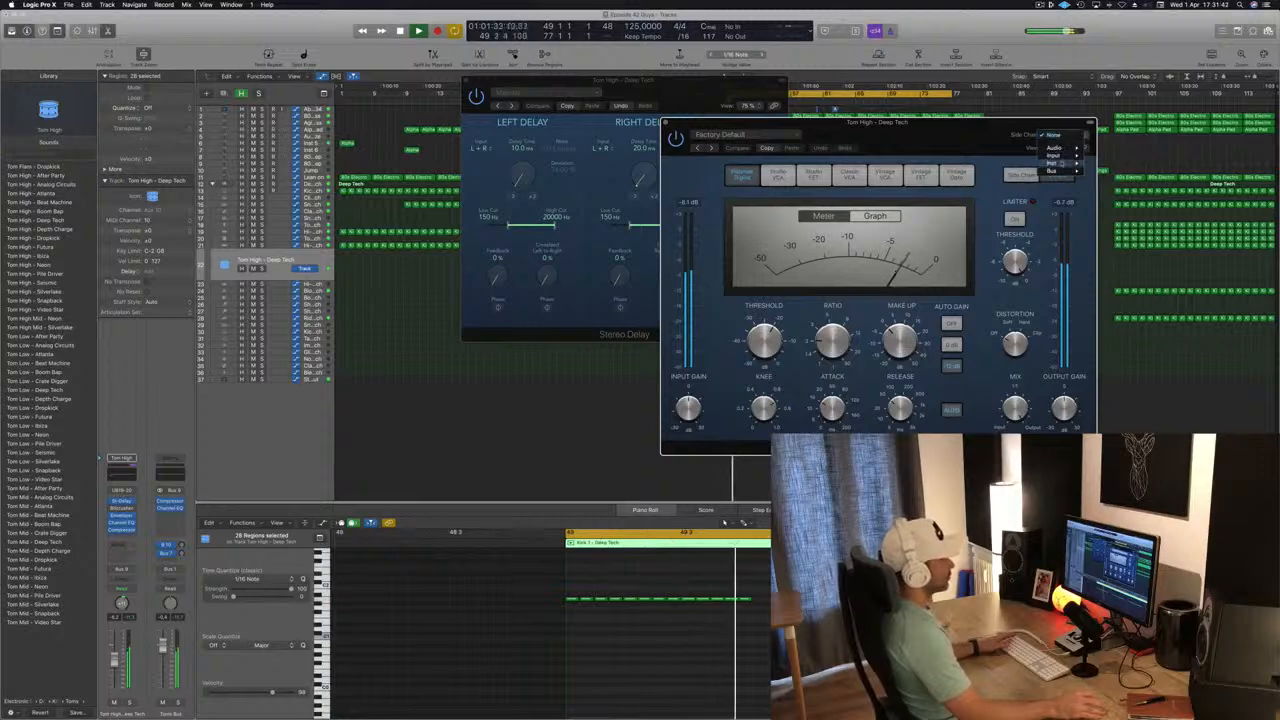
mouse_move(1062, 171)
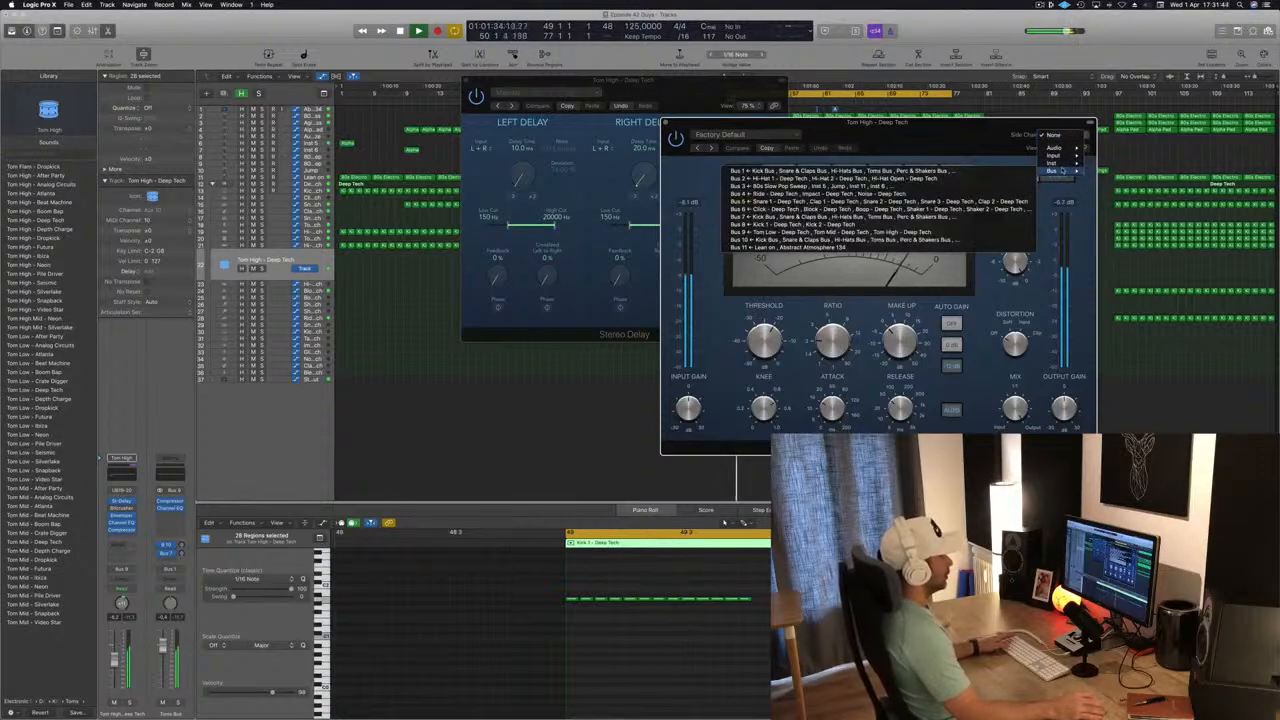
click(852, 225)
drag(906, 139, 829, 143)
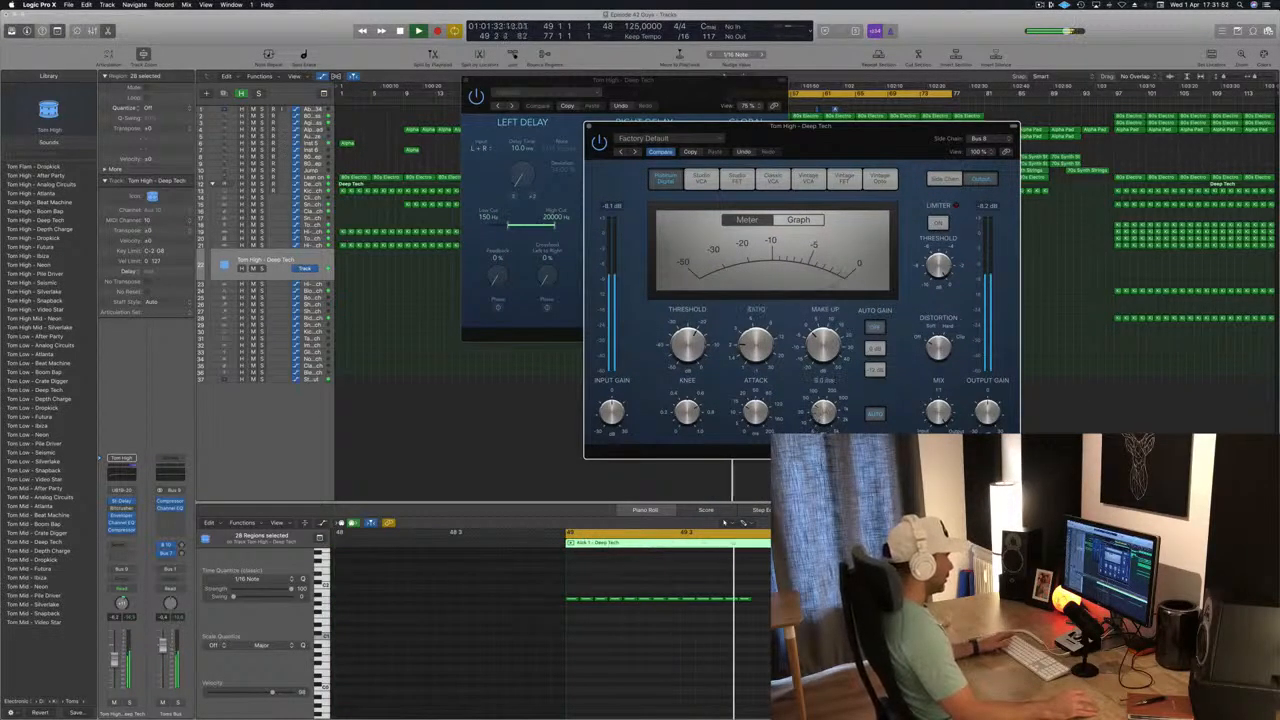
Turn off the compressor's auto release, lower its threshold to about -30 dB, raise the ratio and close both effect windows.
click(880, 413)
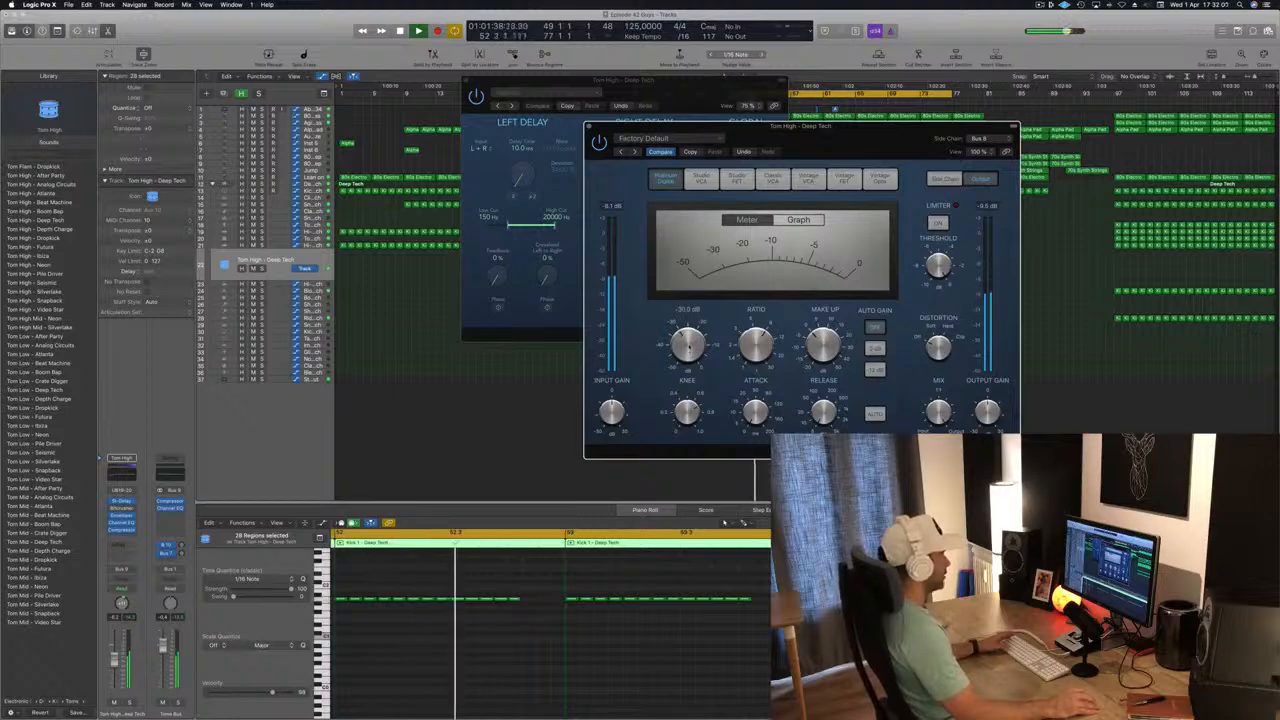
drag(742, 127, 808, 51)
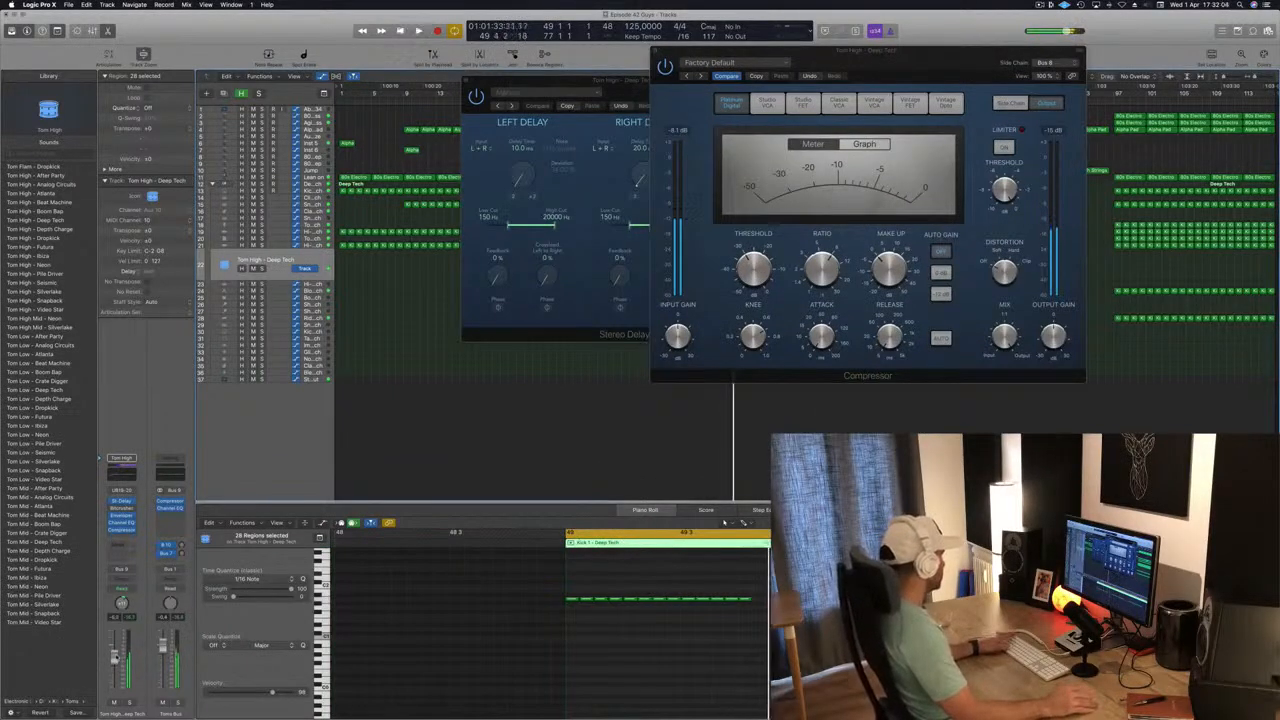
drag(908, 58, 961, 112)
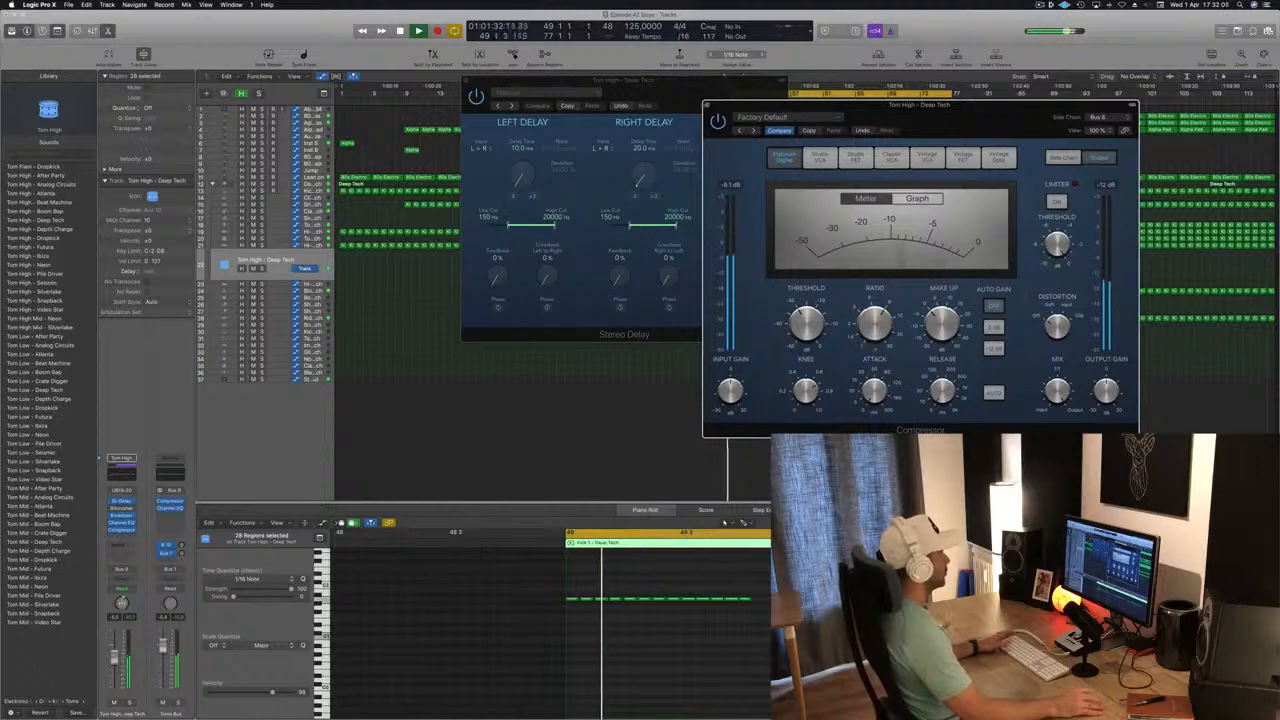
click(707, 105)
drag(689, 95, 862, 177)
drag(727, 174, 636, 195)
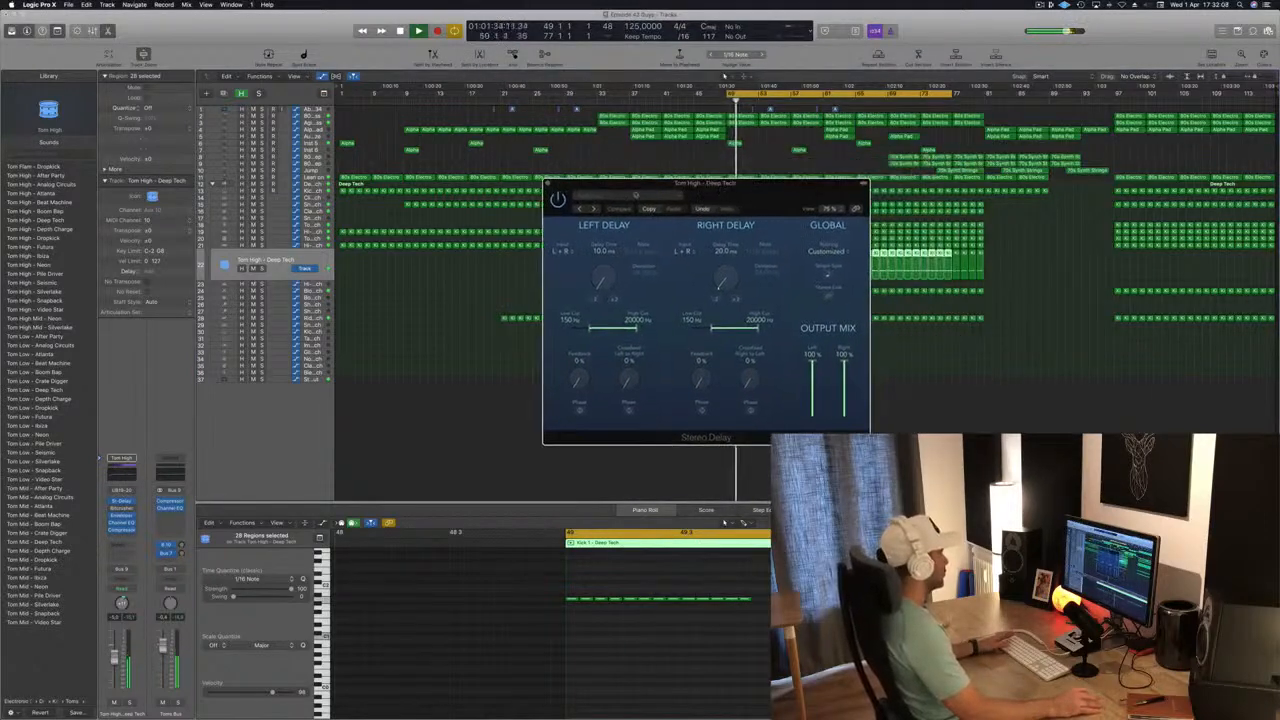
click(548, 186)
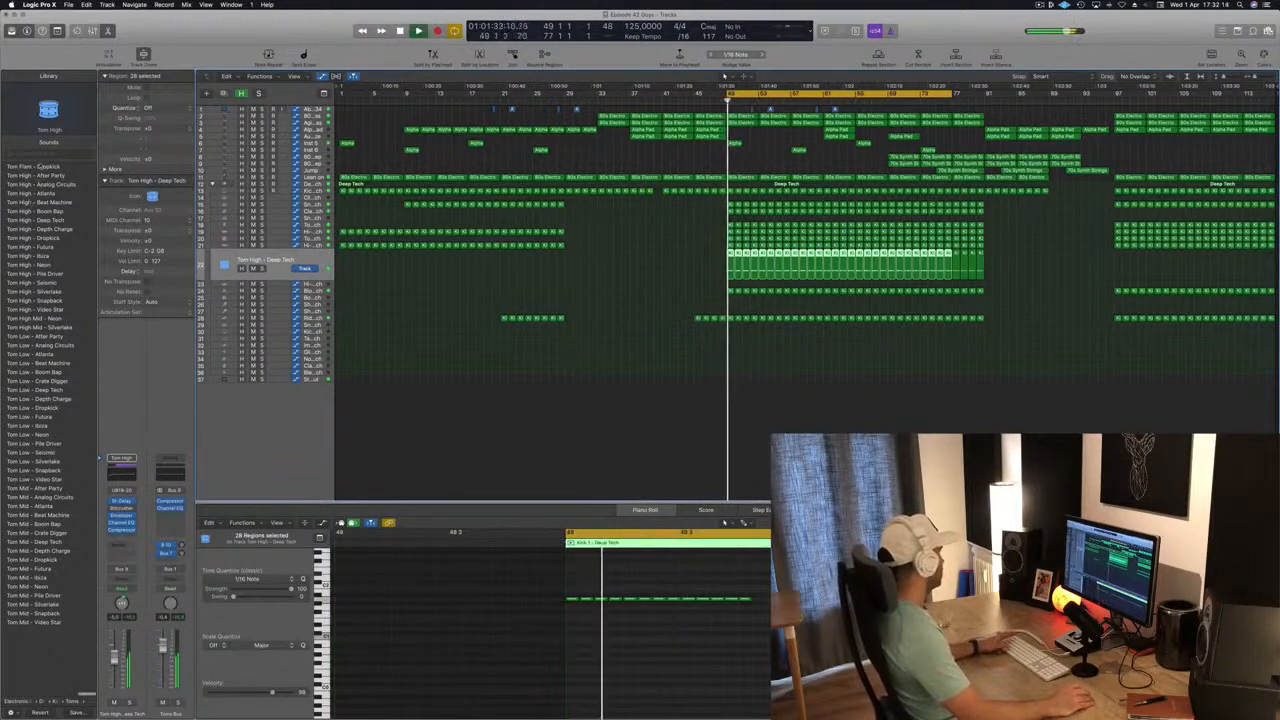
Audition Tom Flam - Dropkick, Tom High - After Party and the Tom Low sounds through Beat Machine on the tom track during playback.
click(43, 168)
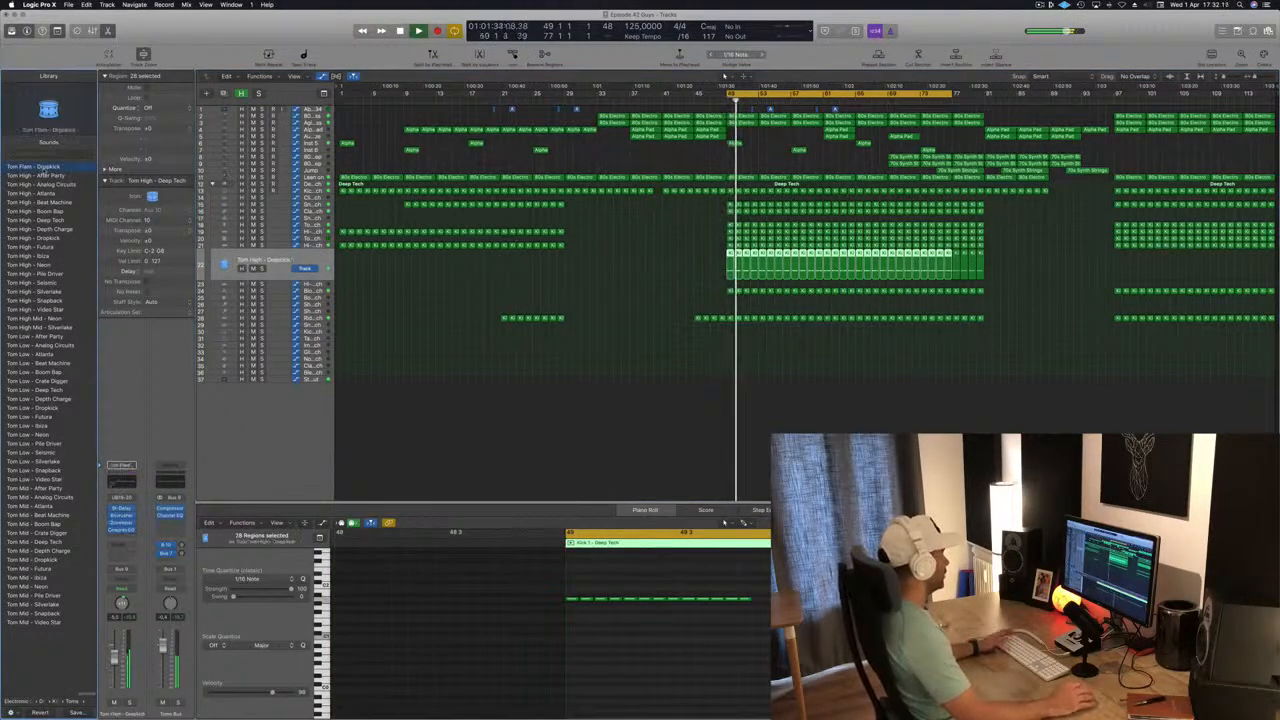
click(44, 176)
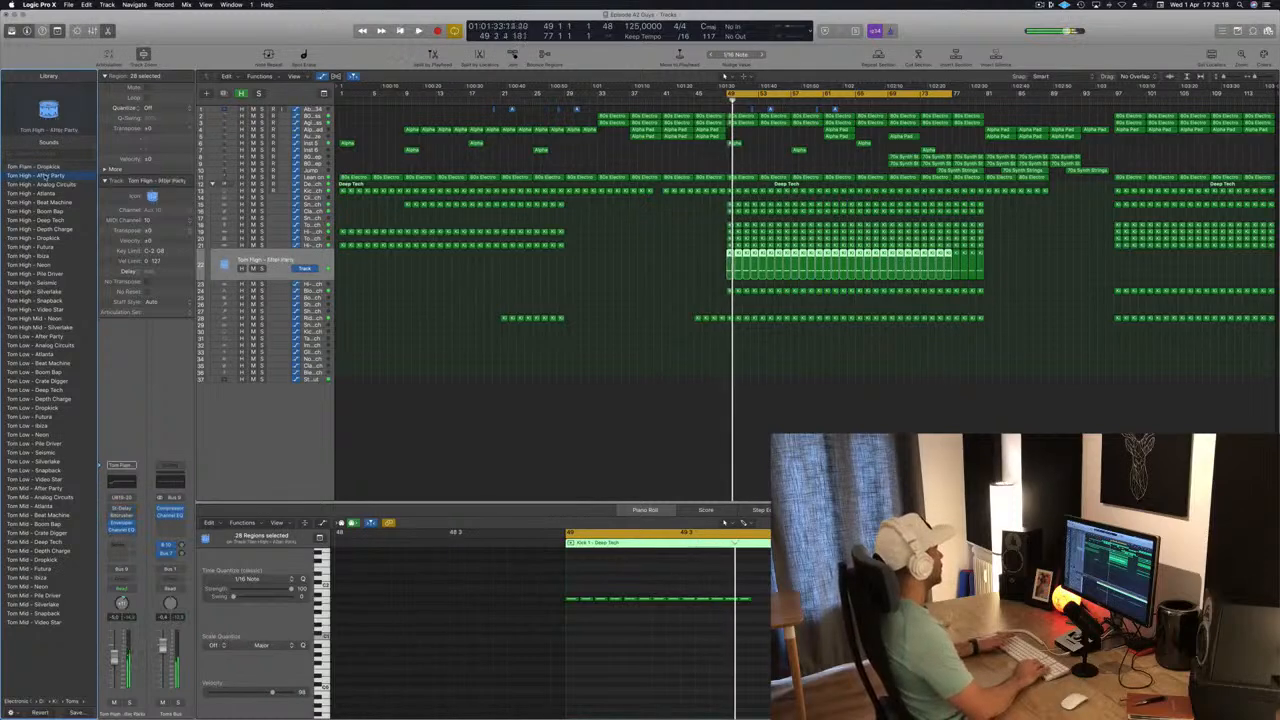
click(36, 337)
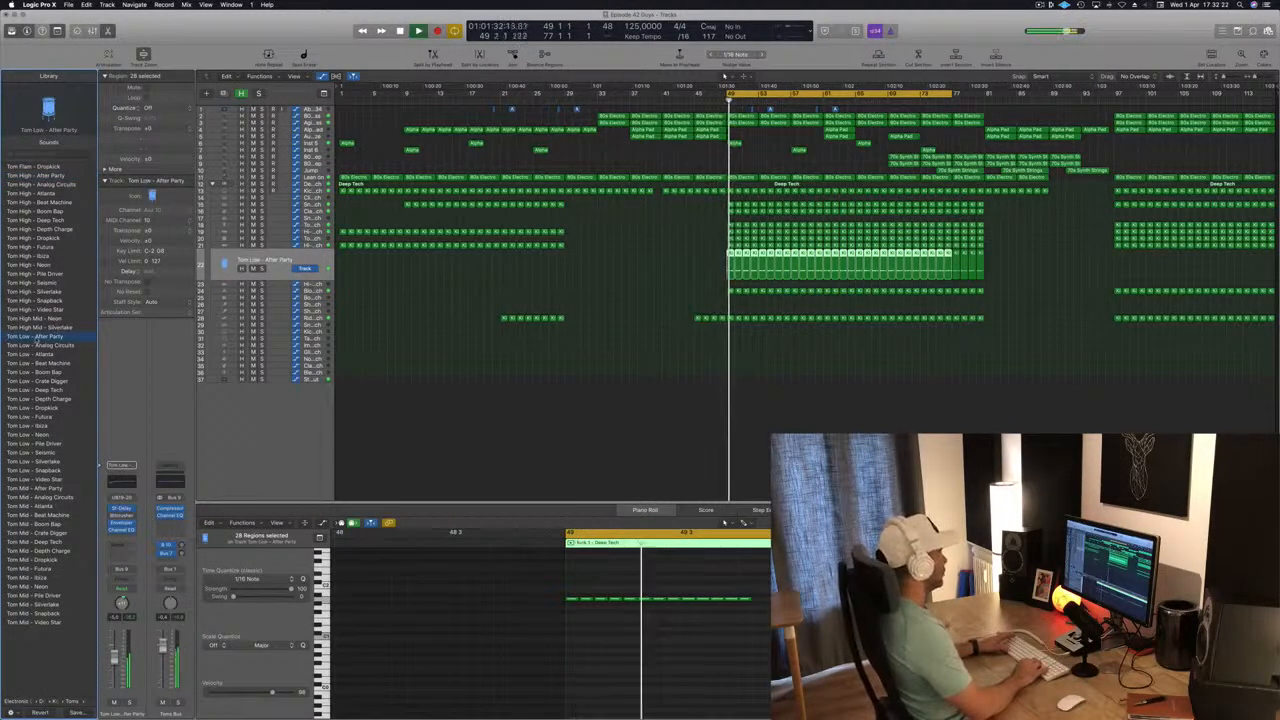
click(37, 343)
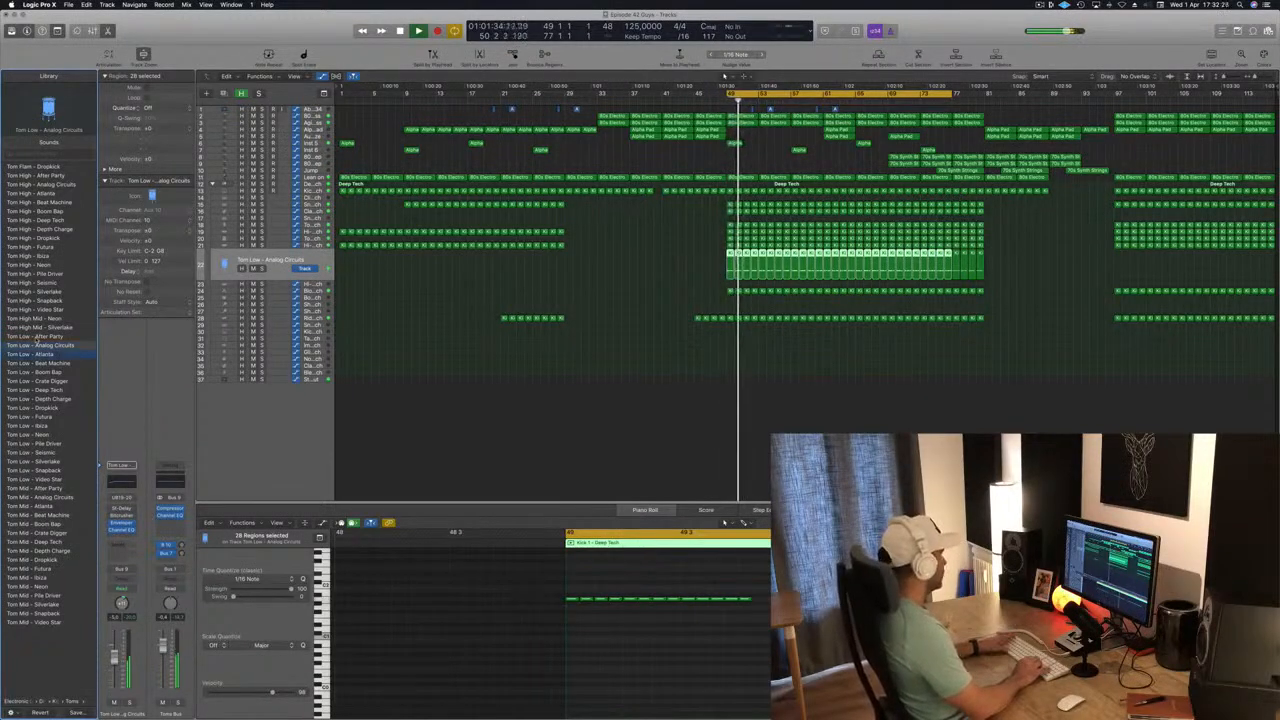
key(Down)
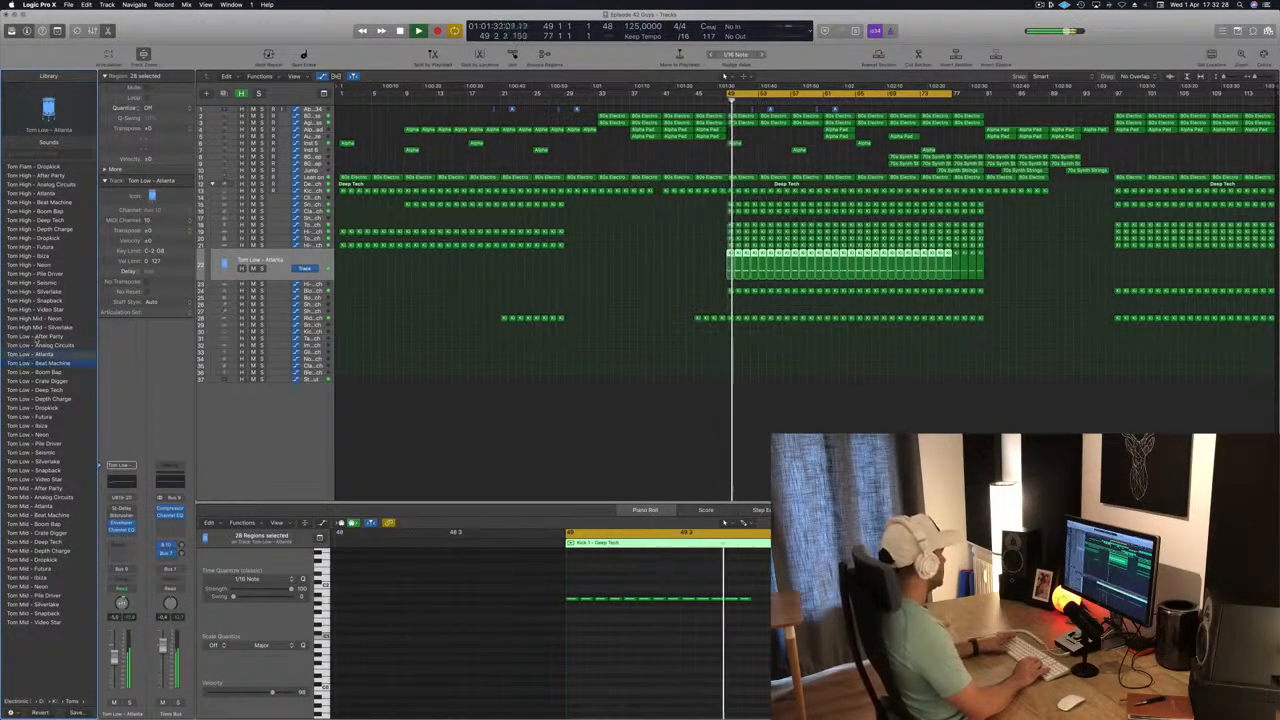
key(Down)
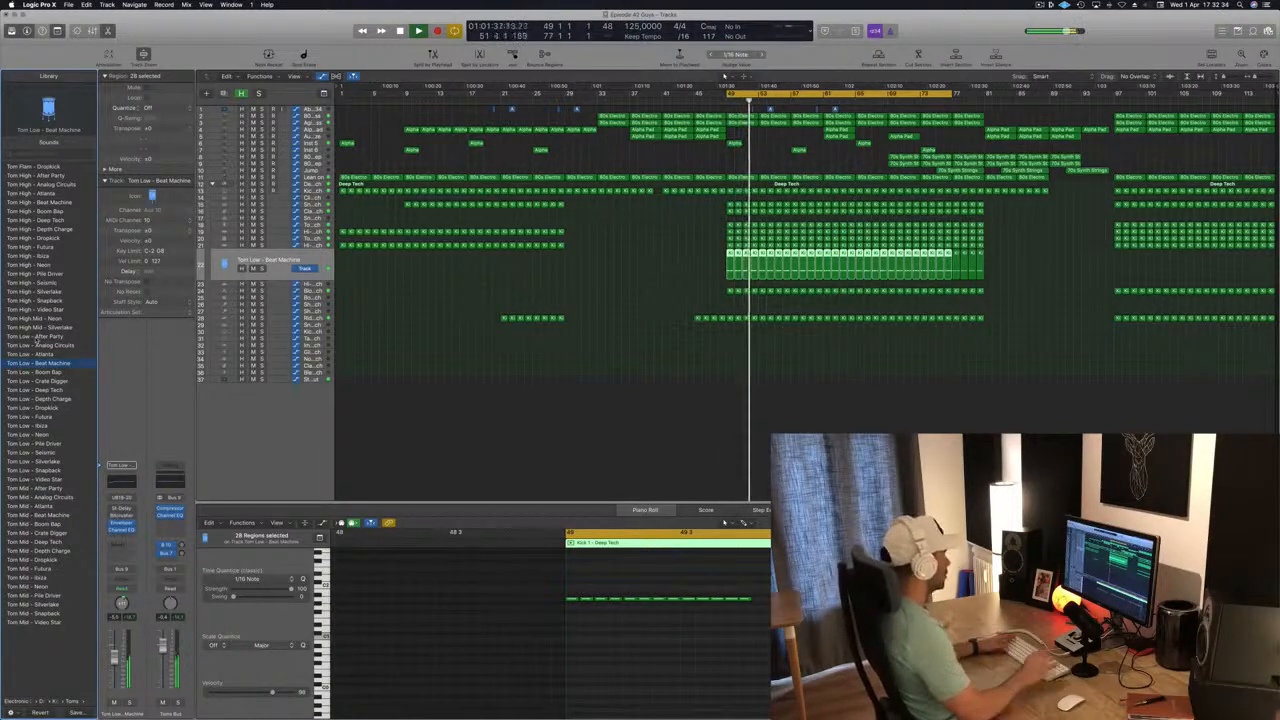
click(629, 598)
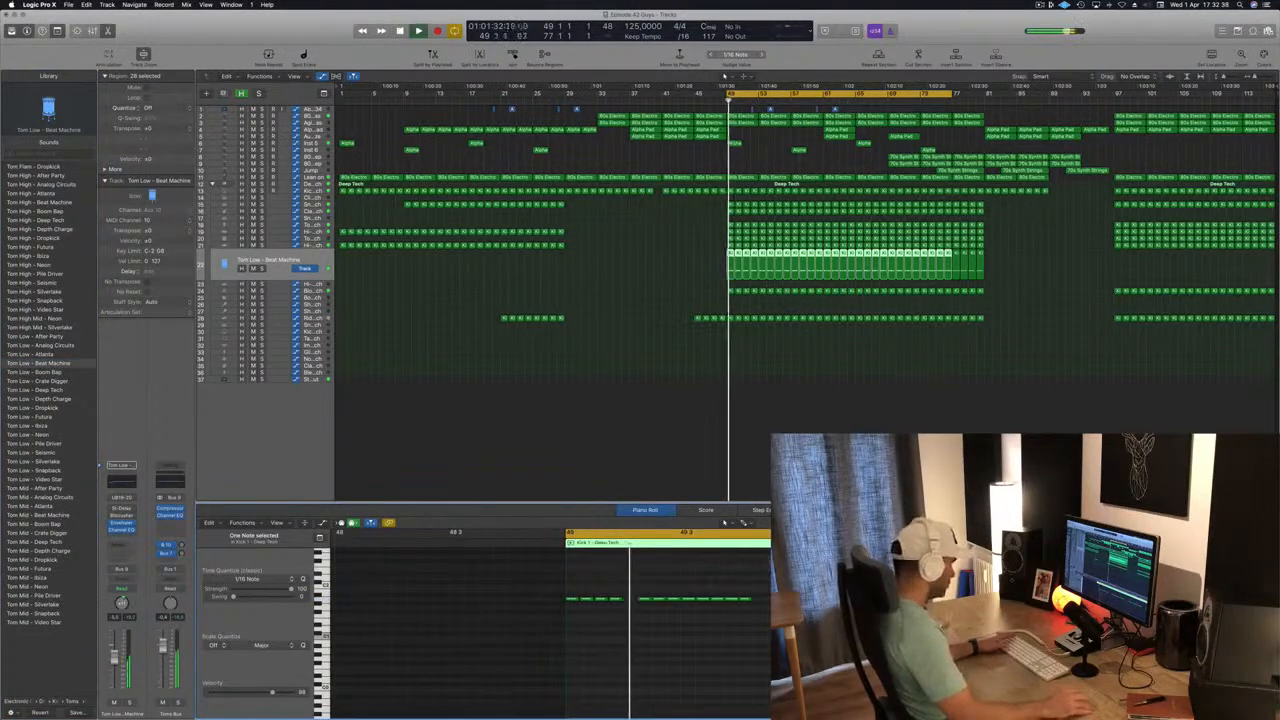
click(673, 600)
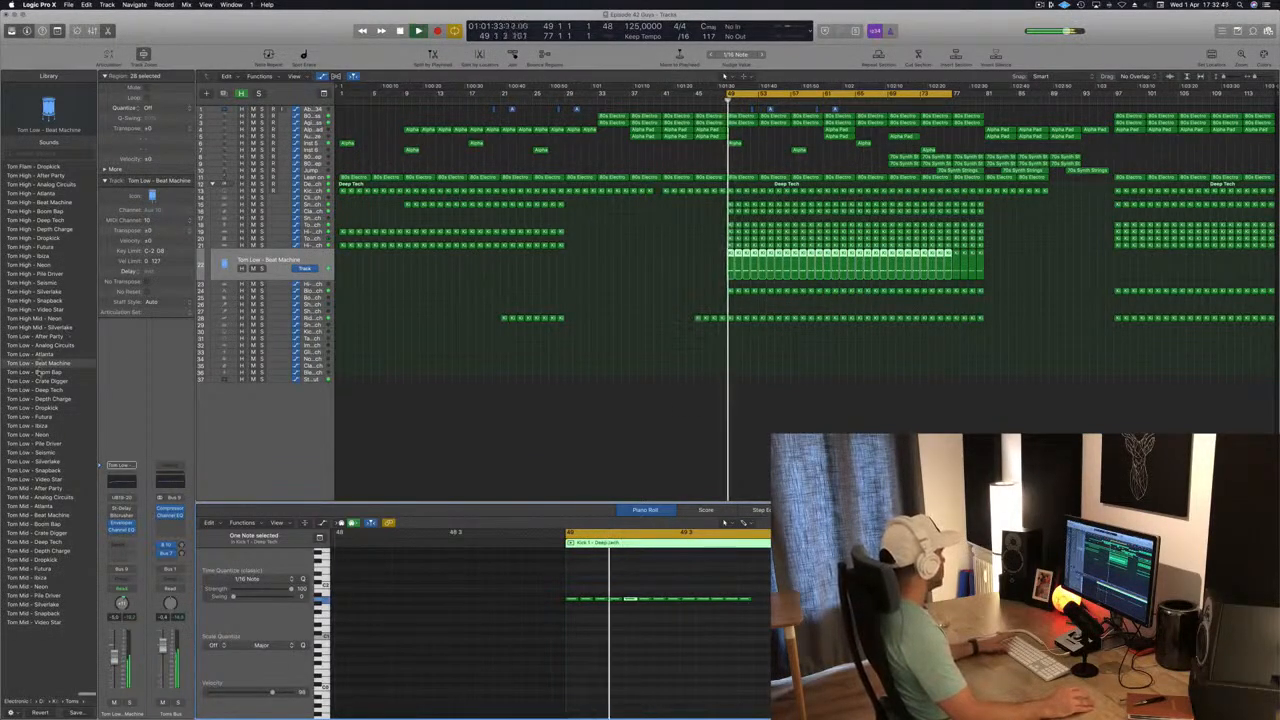
Audition the remaining Tom Low and first Tom Mid sounds, and load Tom Low - Deep Tech on the tom track.
key(Down)
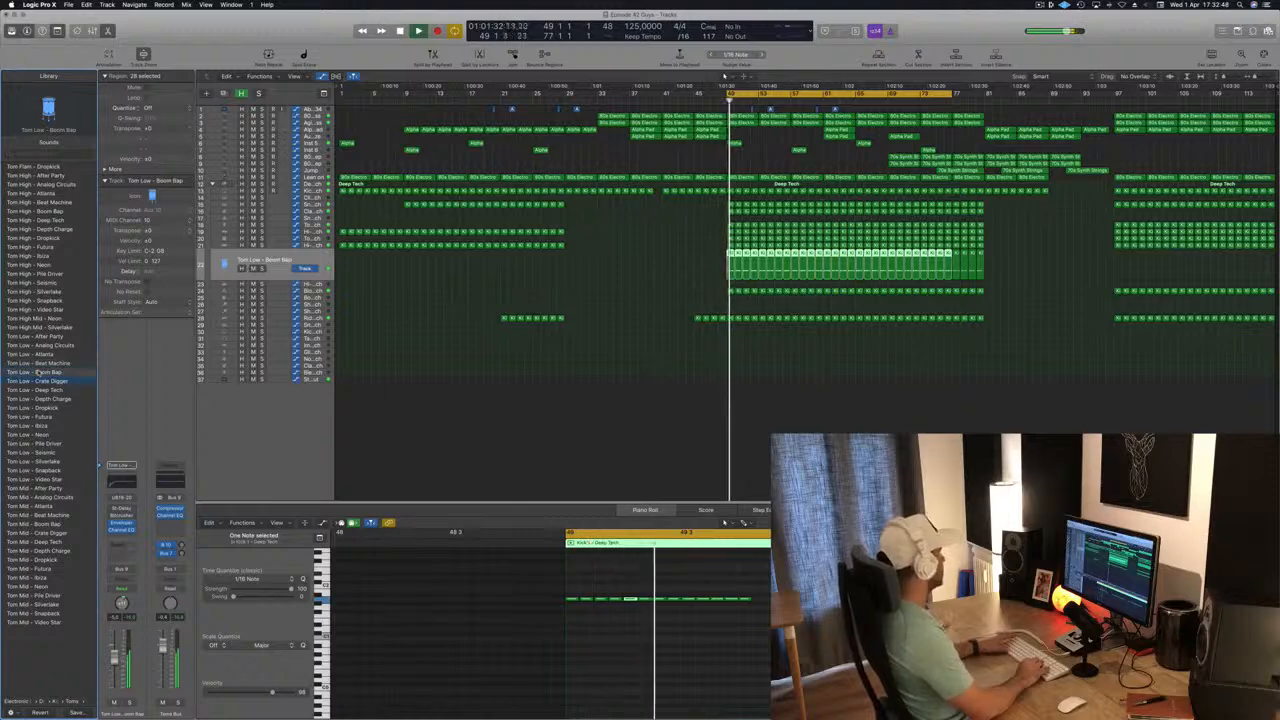
key(Down)
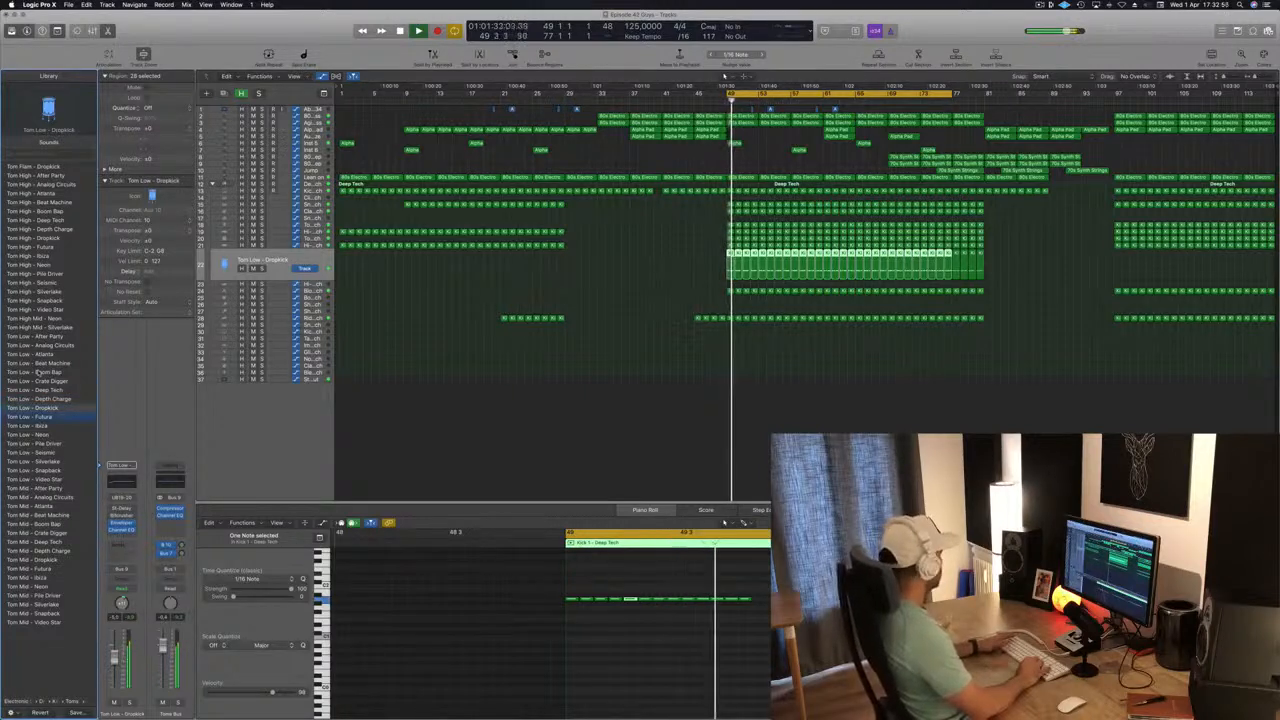
key(Down)
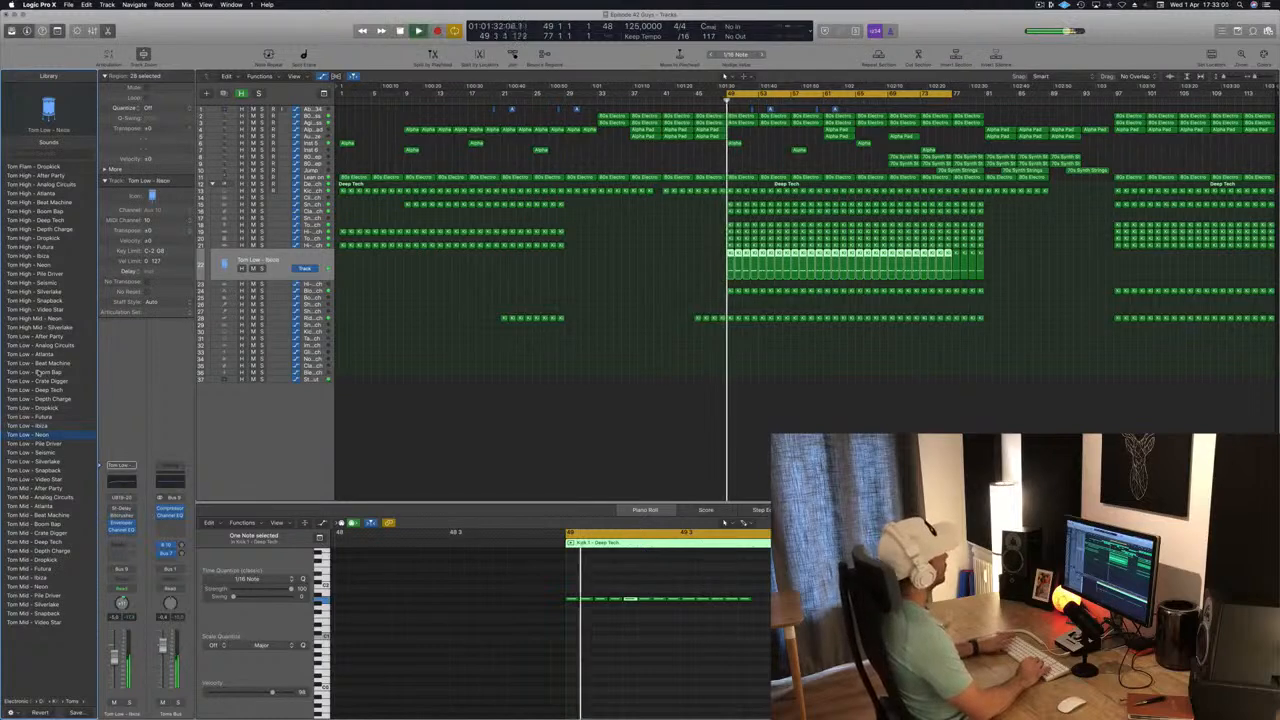
key(Down)
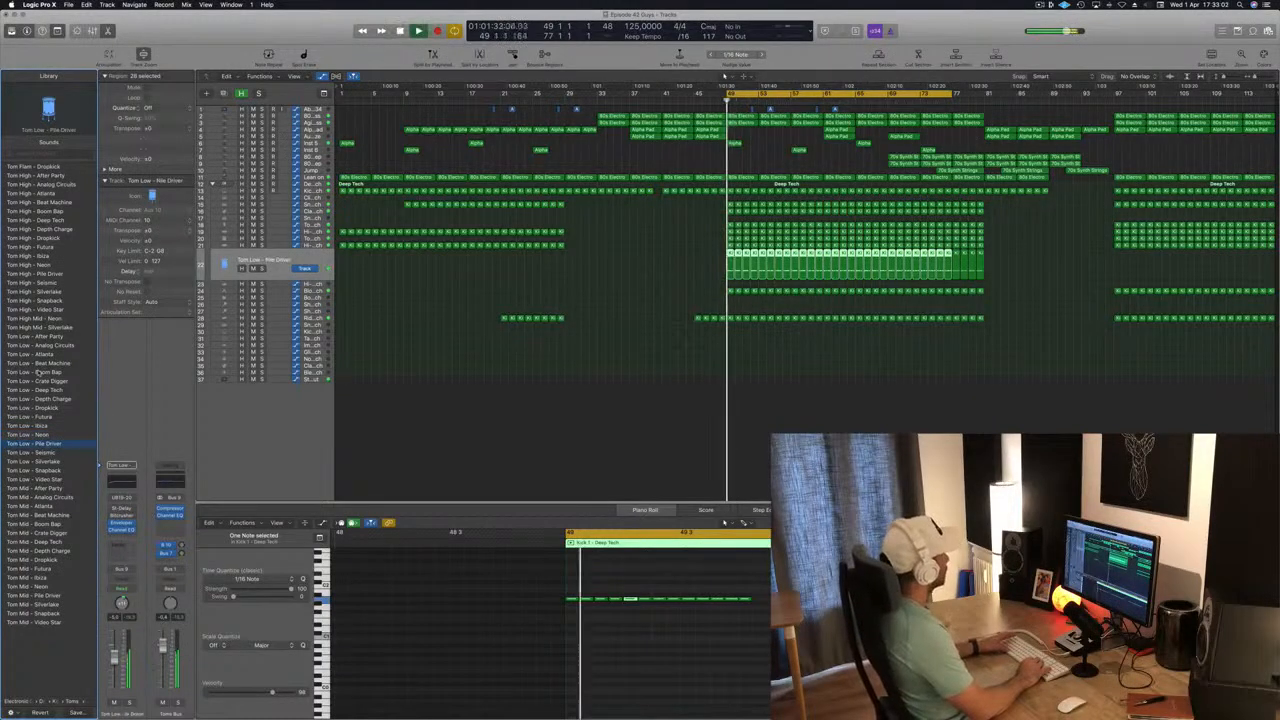
key(Down)
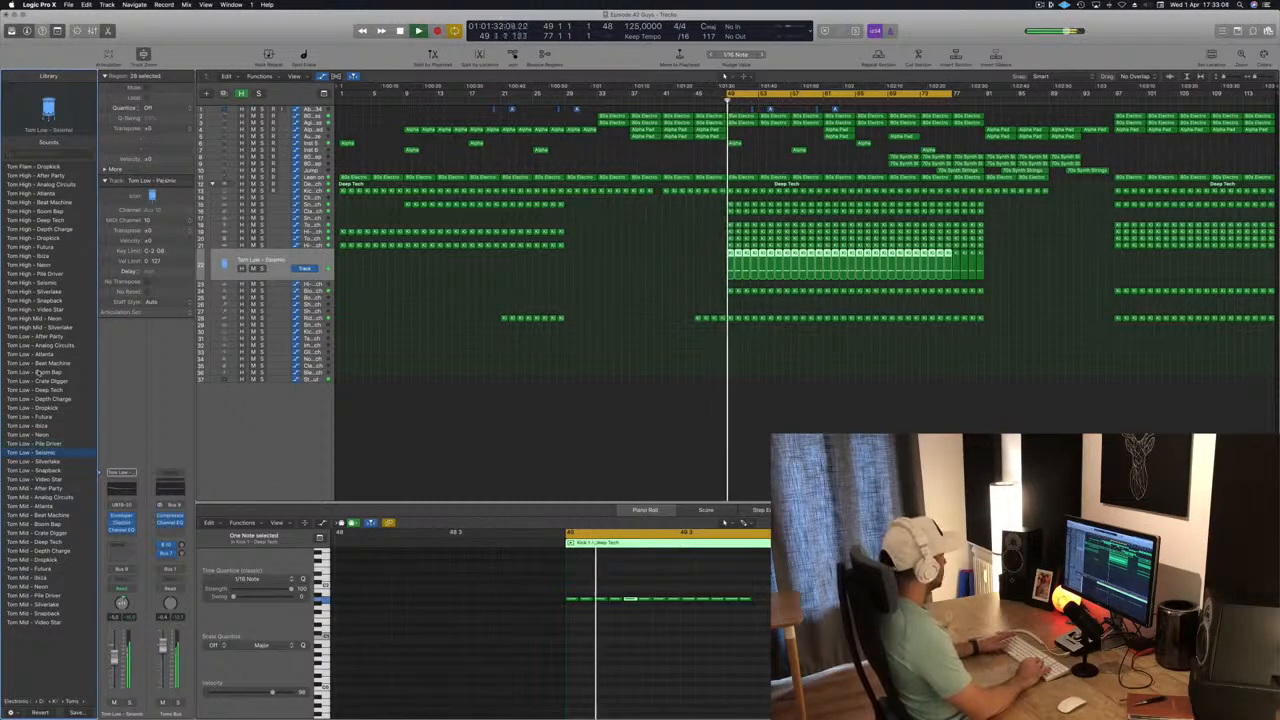
key(Down)
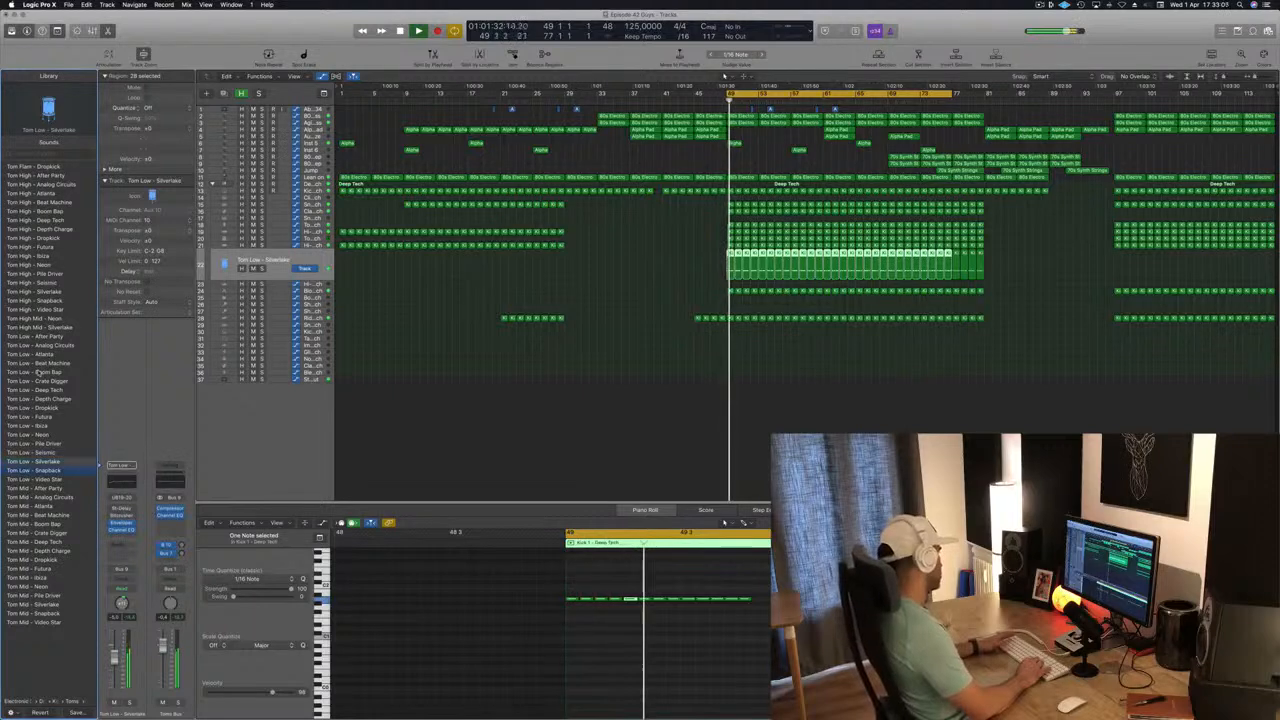
key(Down)
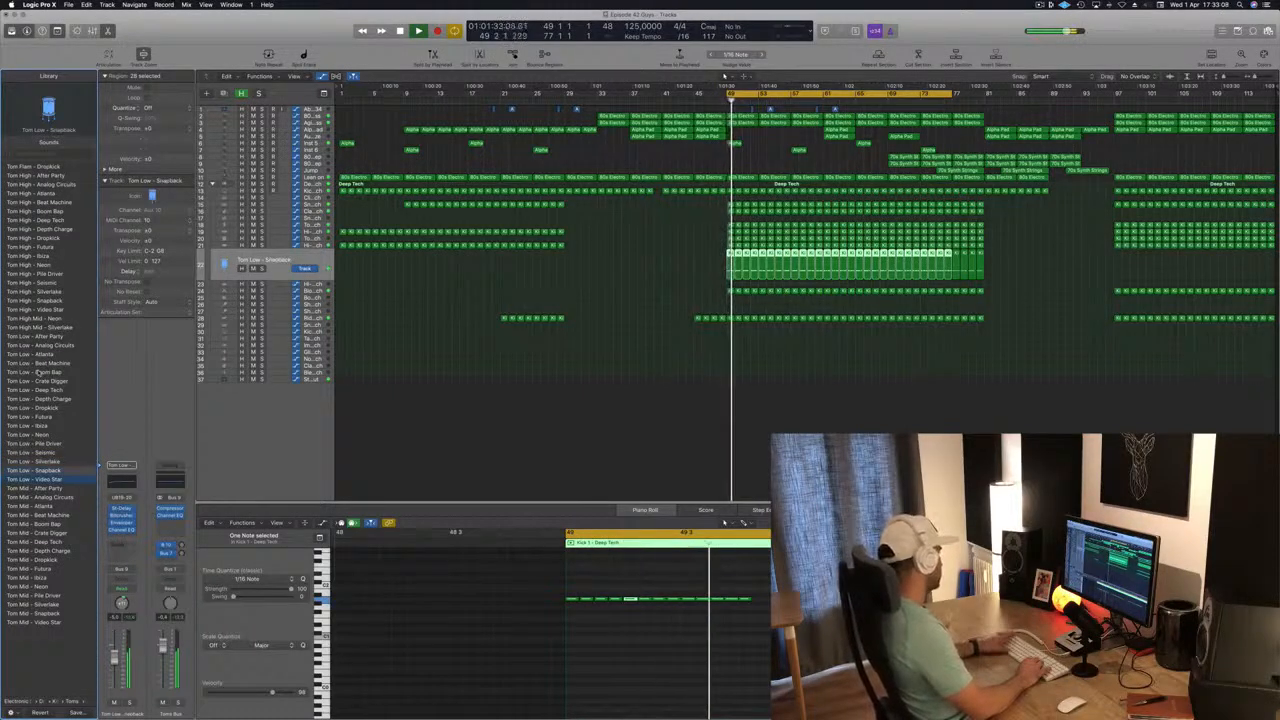
key(Down)
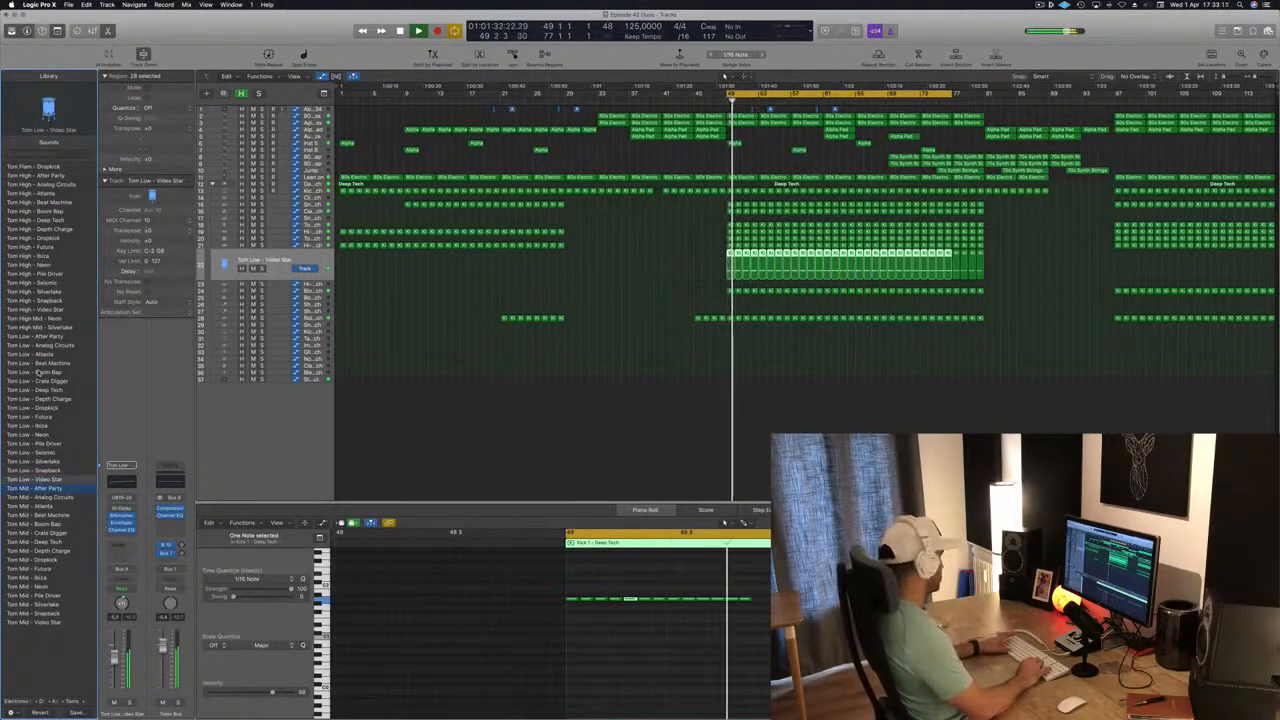
key(Down)
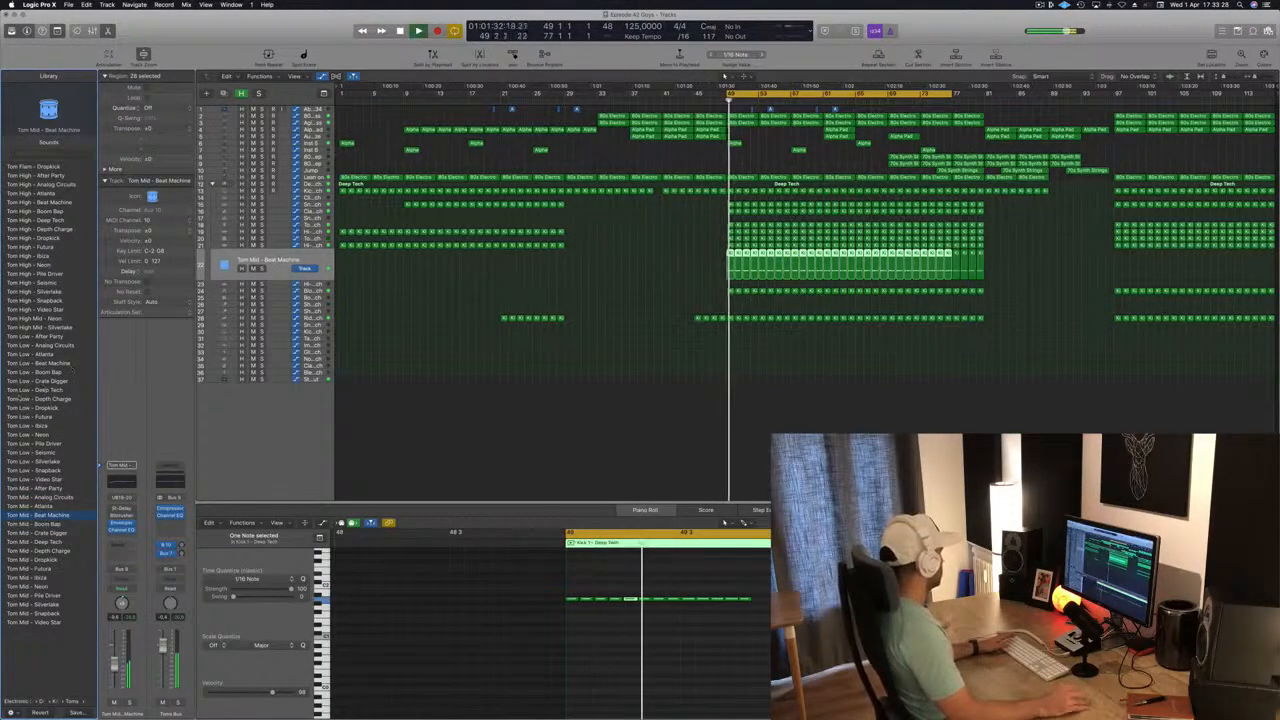
key(space)
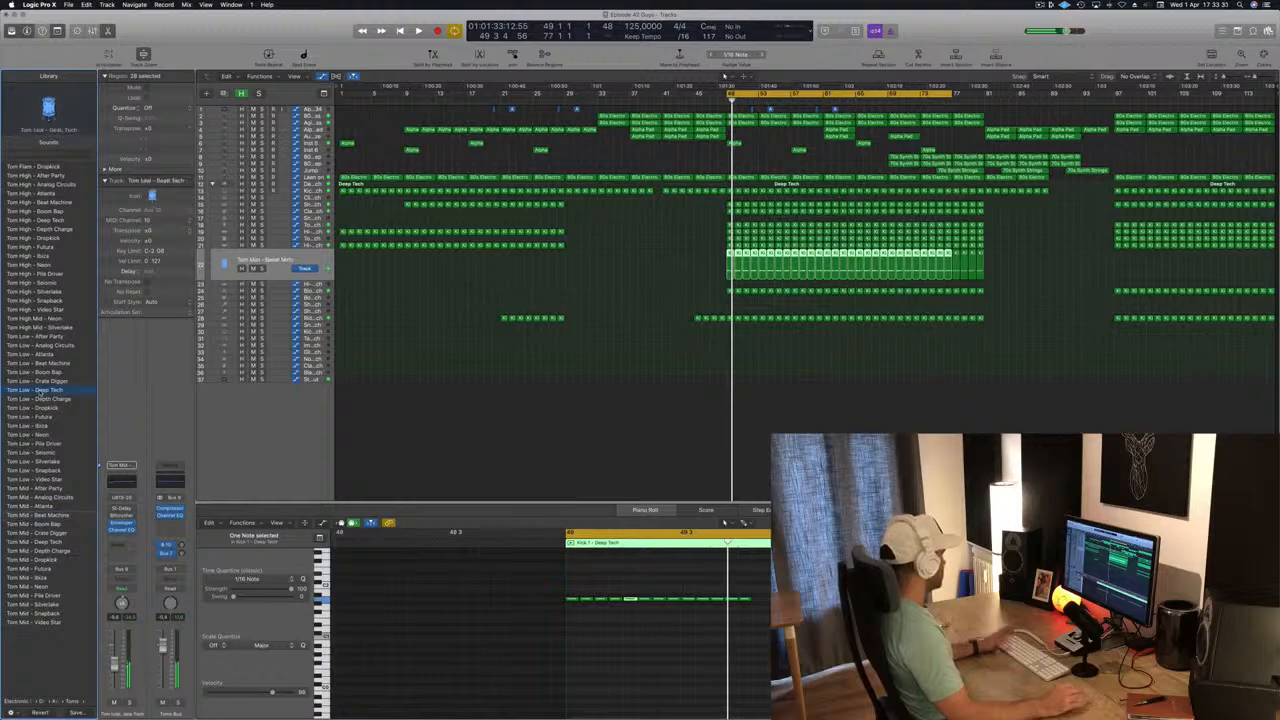
key(space)
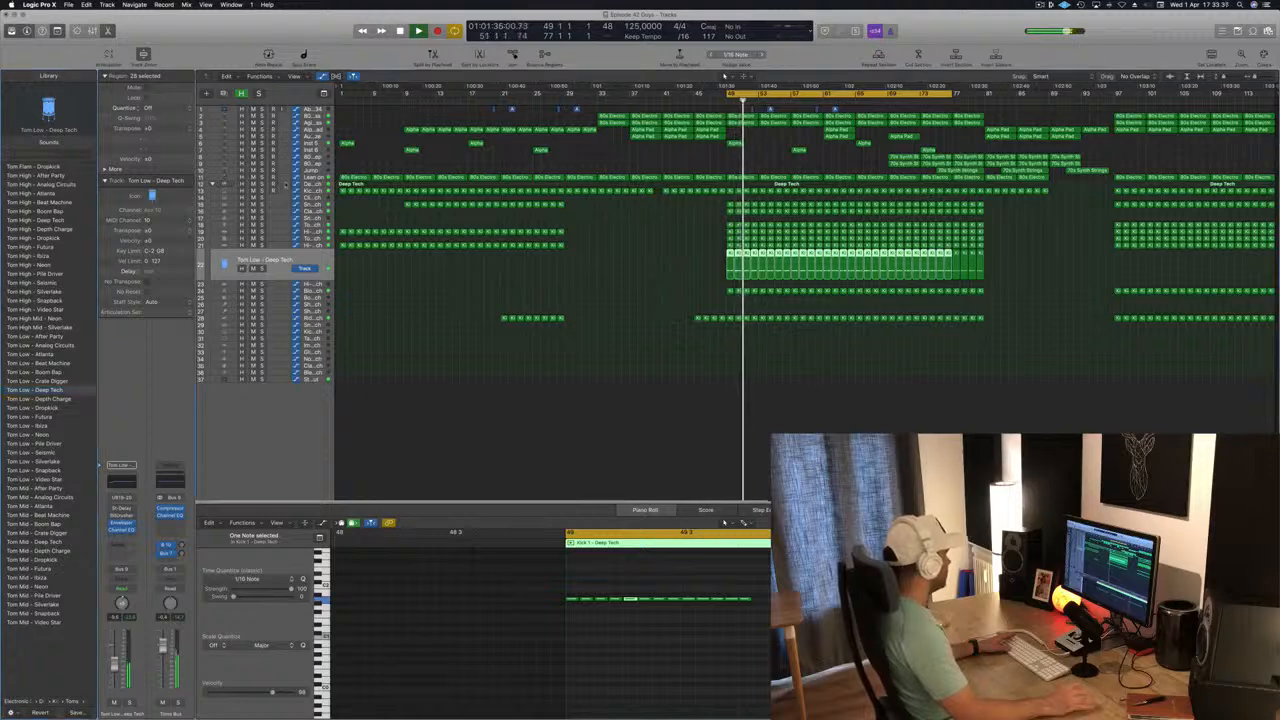
Check the main Deep Tech and Block - Deep Tech tracks during playback and return to the Tom Low - Deep Tech track.
click(282, 187)
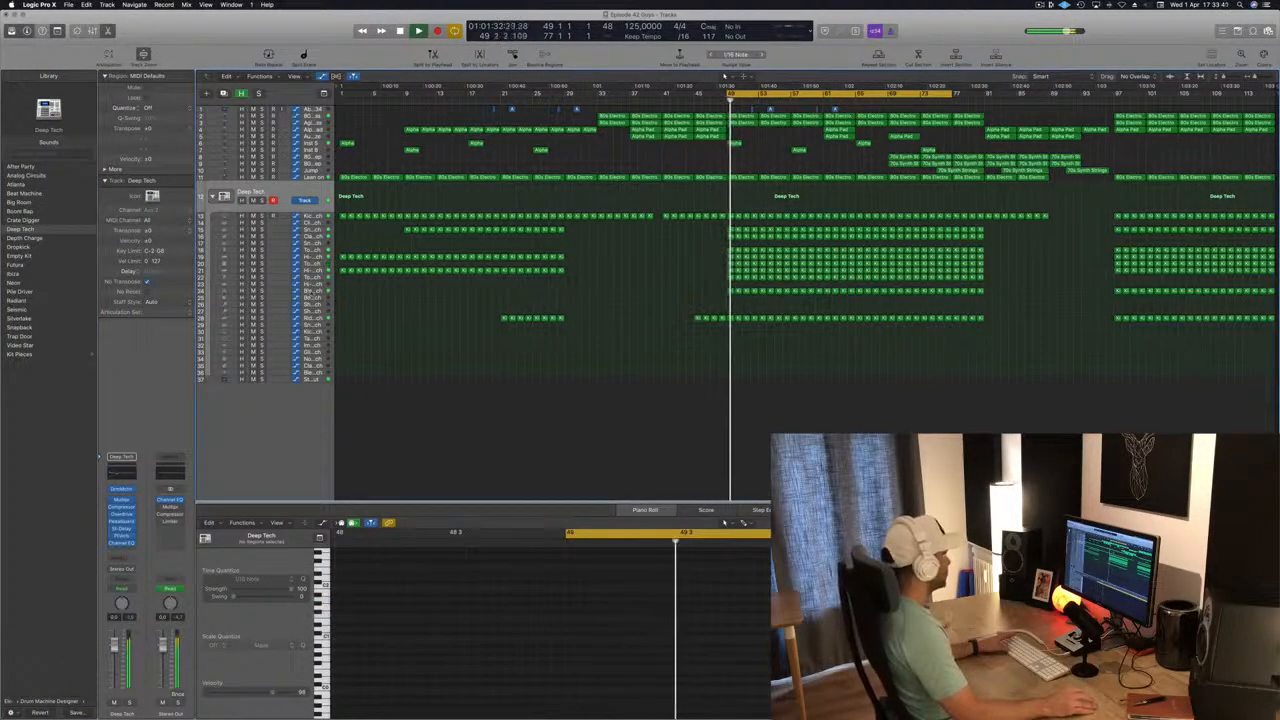
click(280, 290)
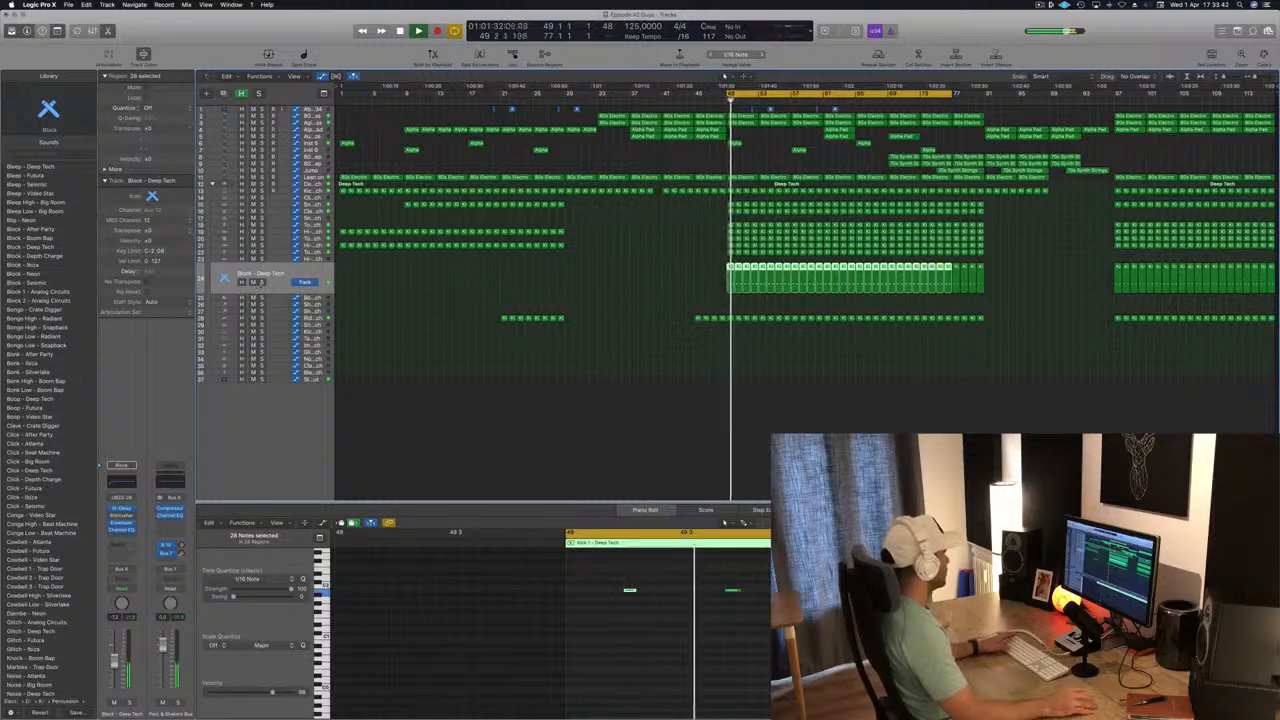
click(262, 283)
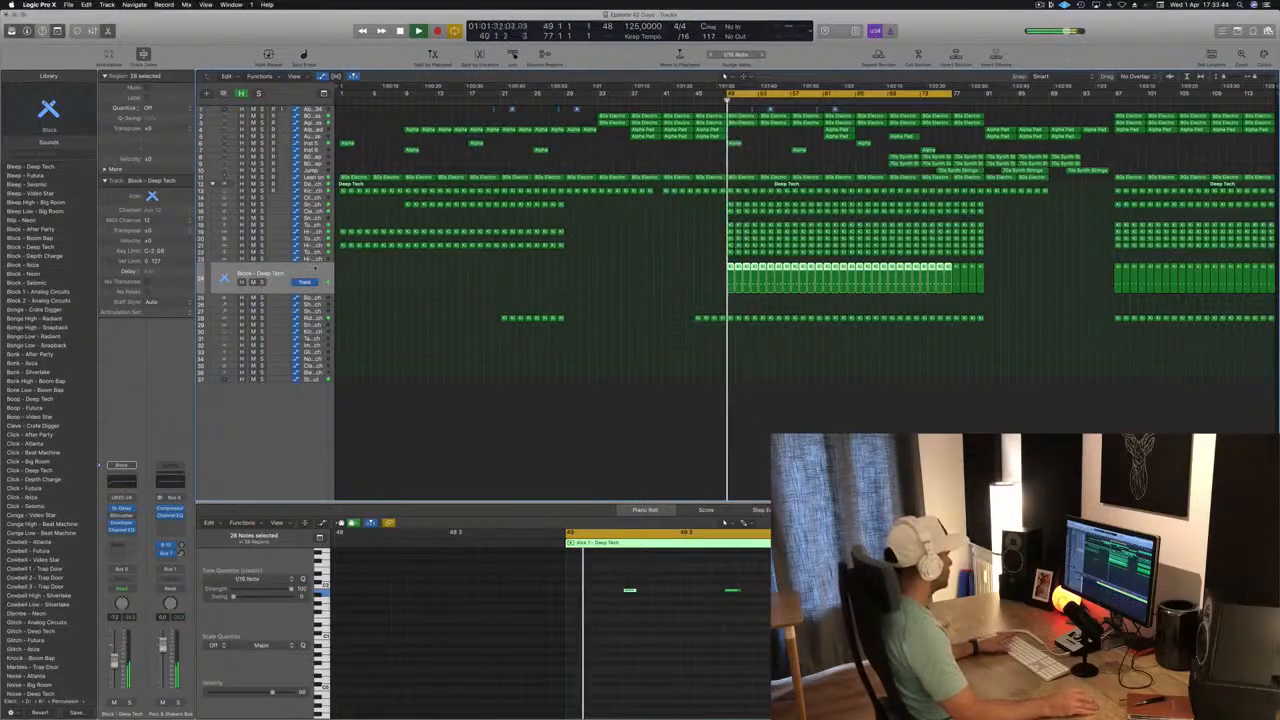
click(265, 261)
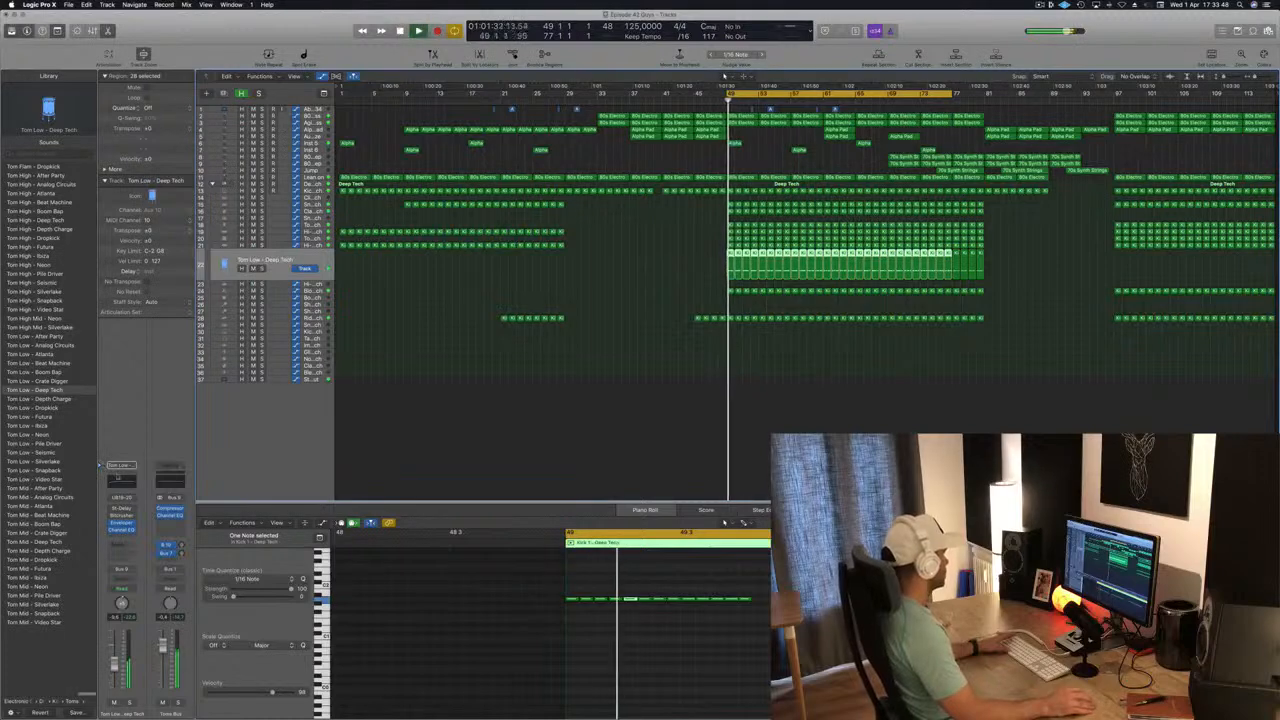
Open the Tom Low track's Channel EQ and turn off its low-cut band.
click(118, 478)
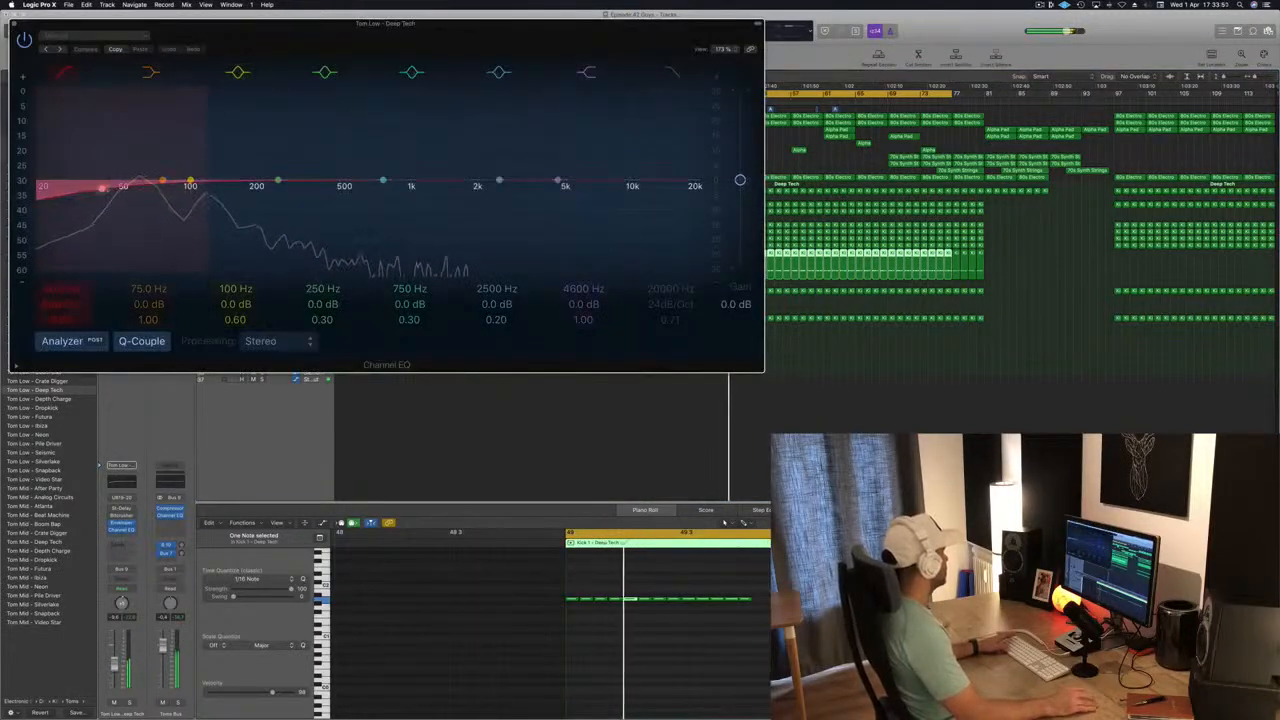
drag(102, 188, 100, 188)
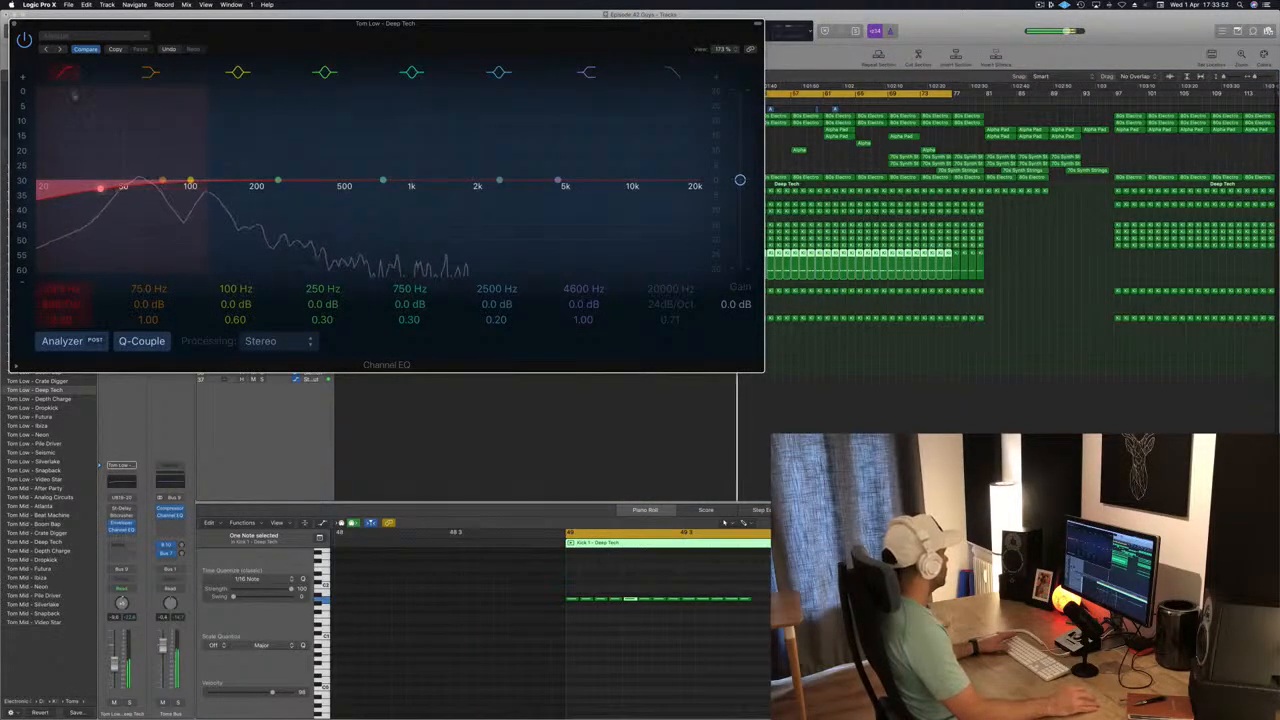
click(61, 67)
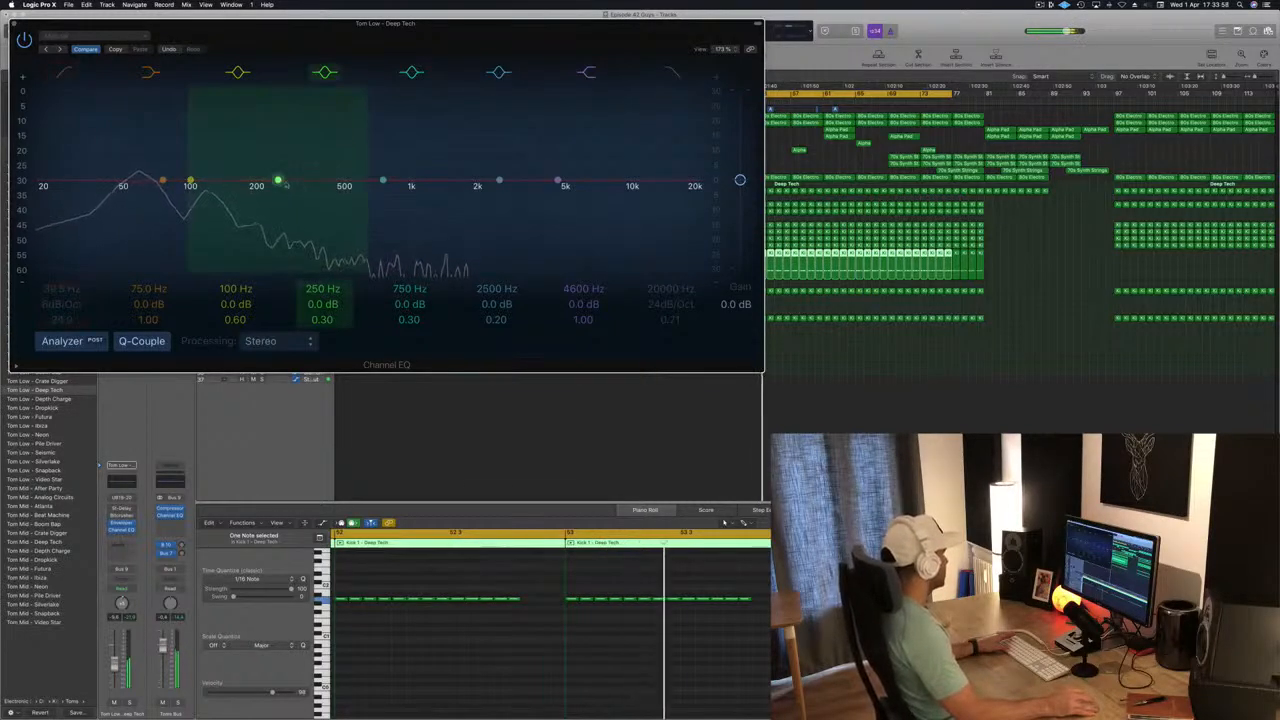
Boost the Tom Low track's EQ by 2 dB at 184 Hz and 6 dB at 140 Hz with the low shelf, and close it.
drag(278, 181, 248, 176)
drag(167, 167, 225, 171)
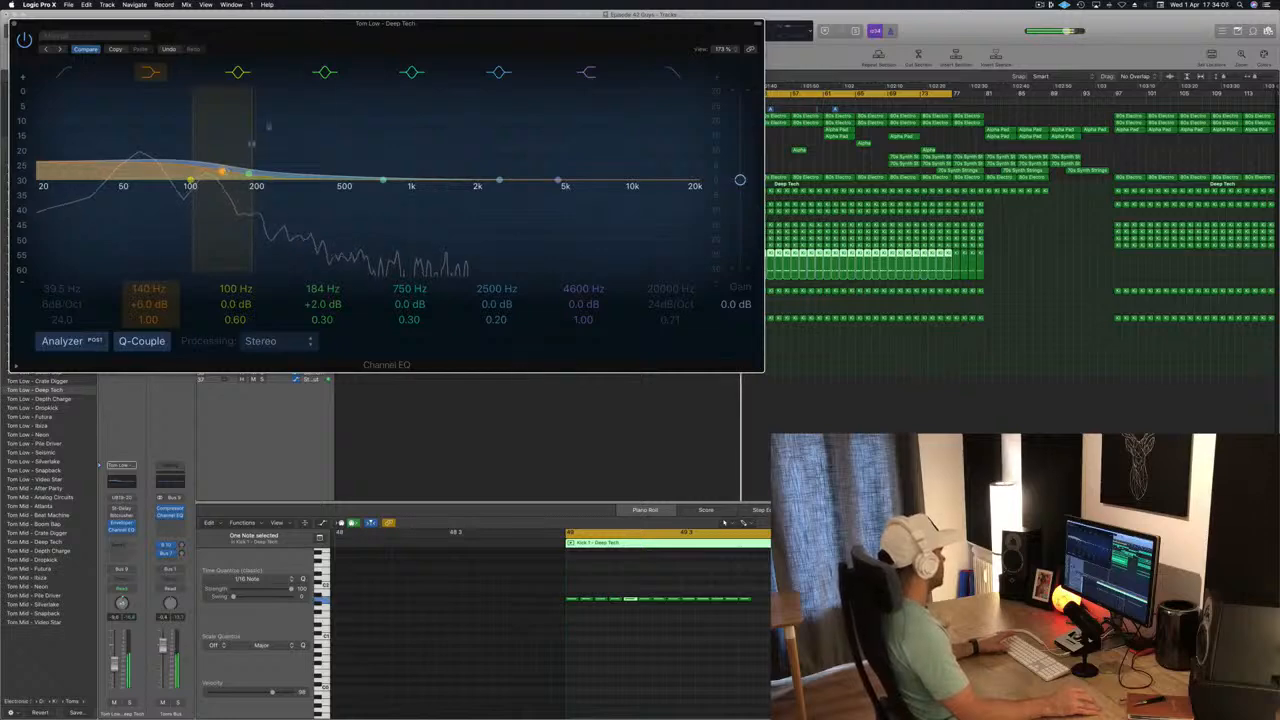
drag(287, 34, 553, 66)
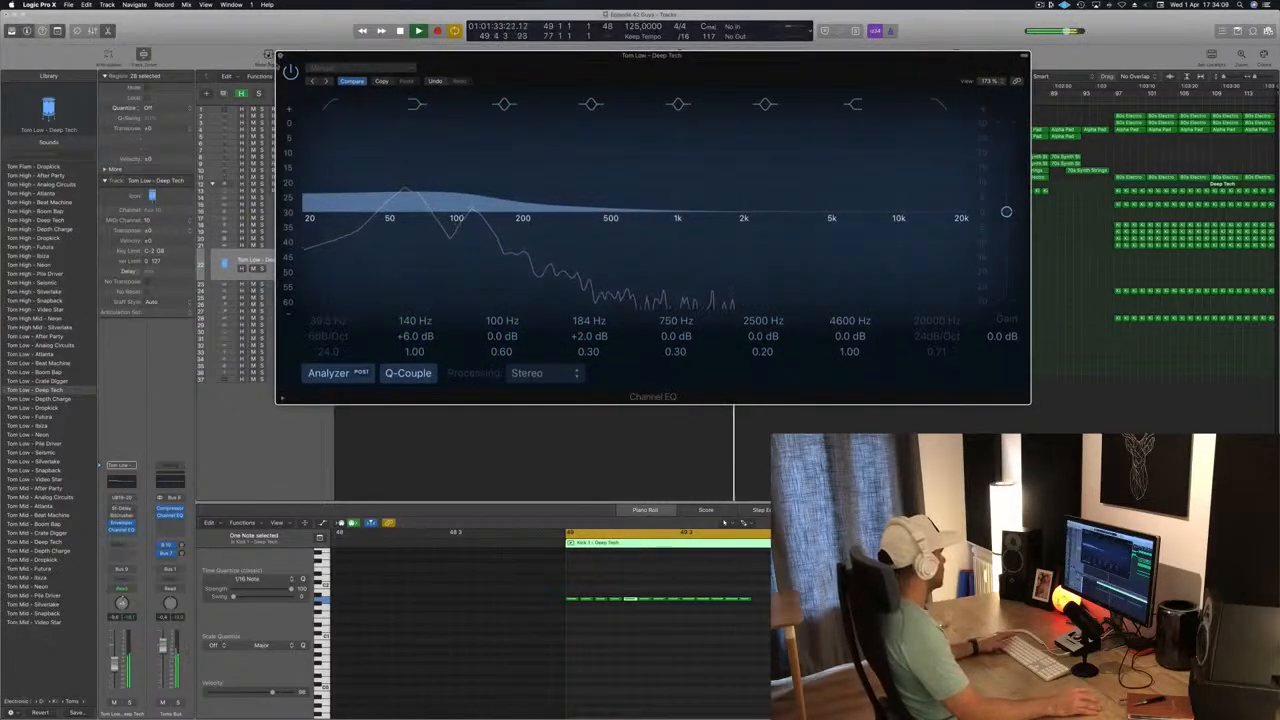
click(281, 56)
Lower the Tom Low track's volume to about -16 dB during playback, deselect its regions and restart playback from bar 49.
key(space)
key(space)
key(space)
key(space)
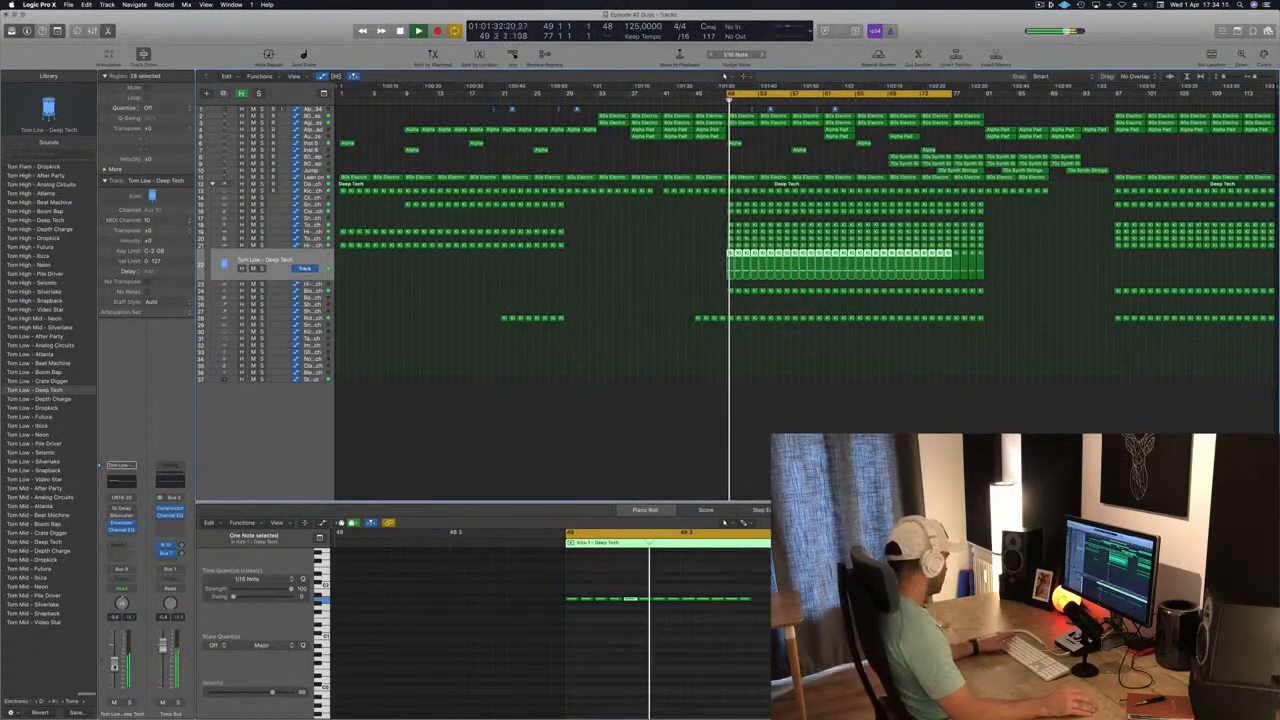
key(space)
key(space)
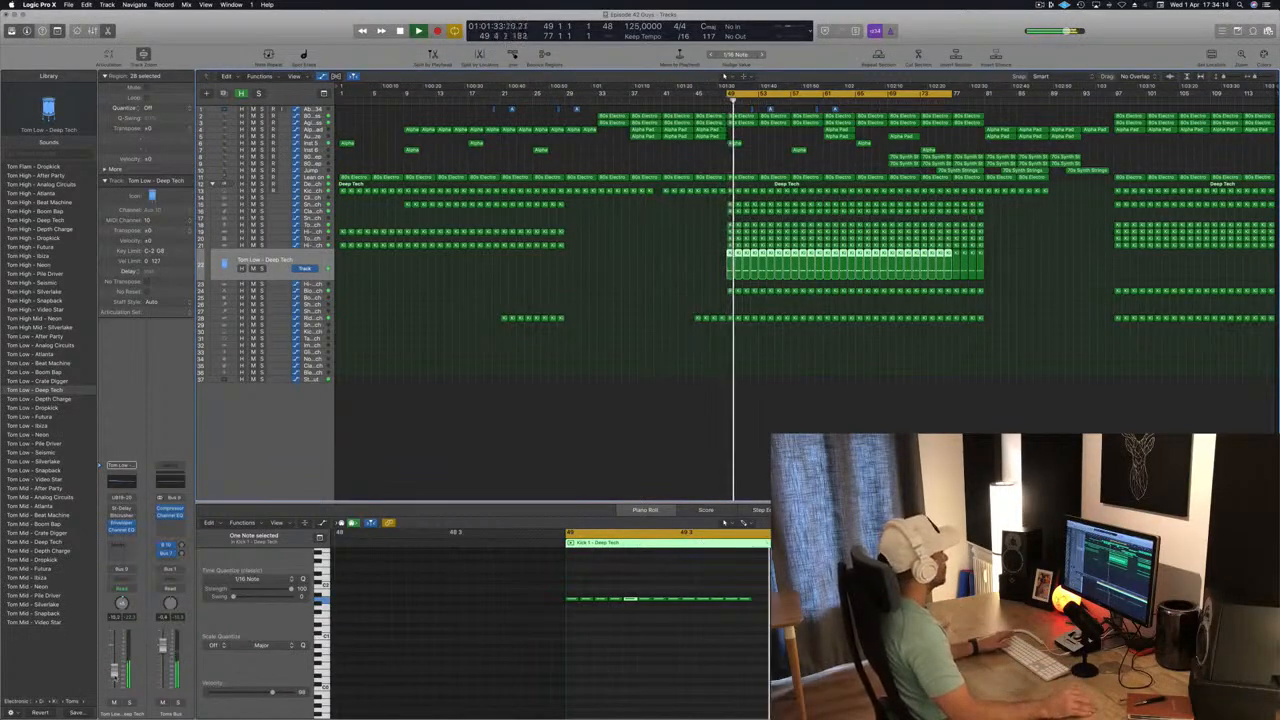
click(667, 308)
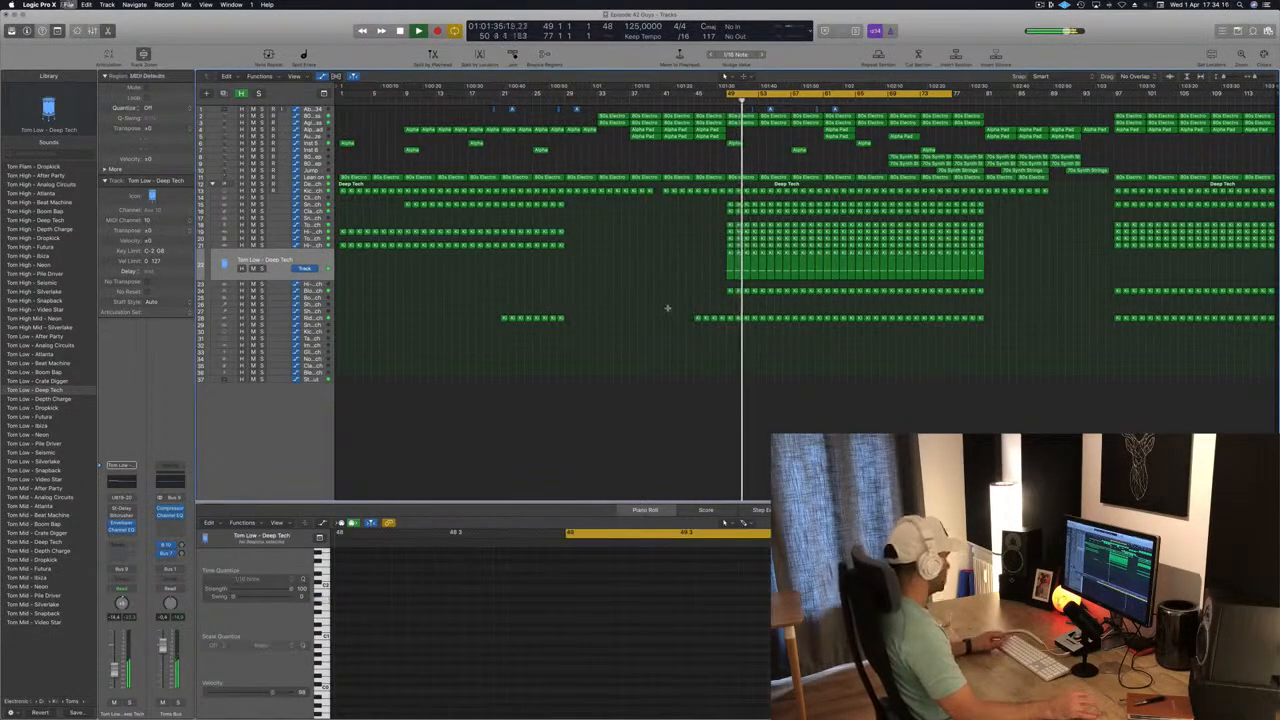
key(space)
key(space)
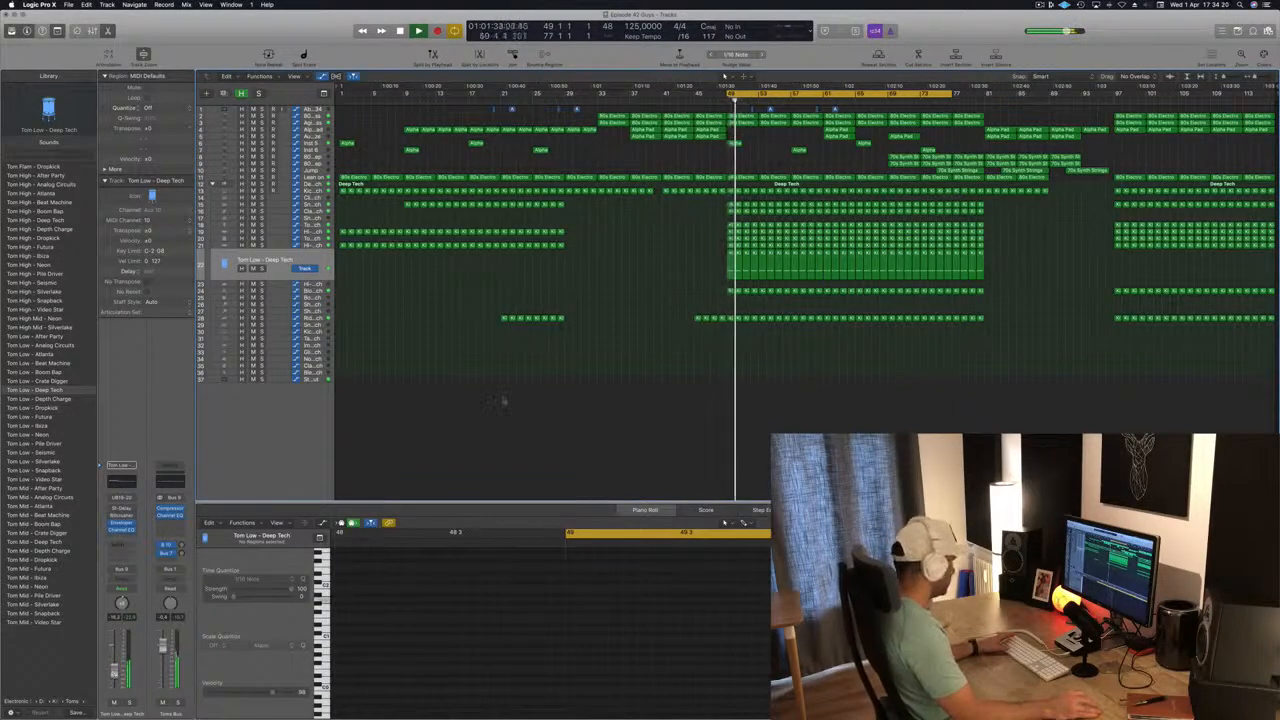
Review the arrangement around bar 49, stop playback and select the Shaker 1 - Deep Tech track.
key(super+Right)
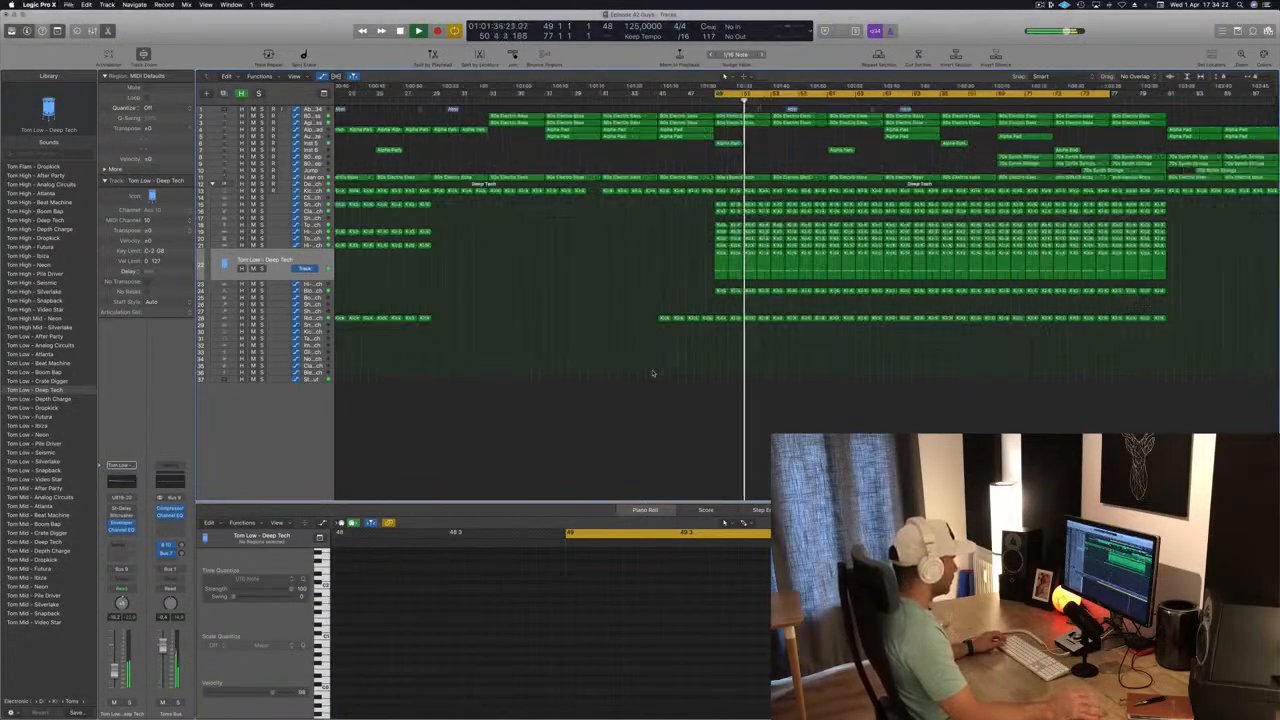
key(super+Left)
key(super+Left)
key(space)
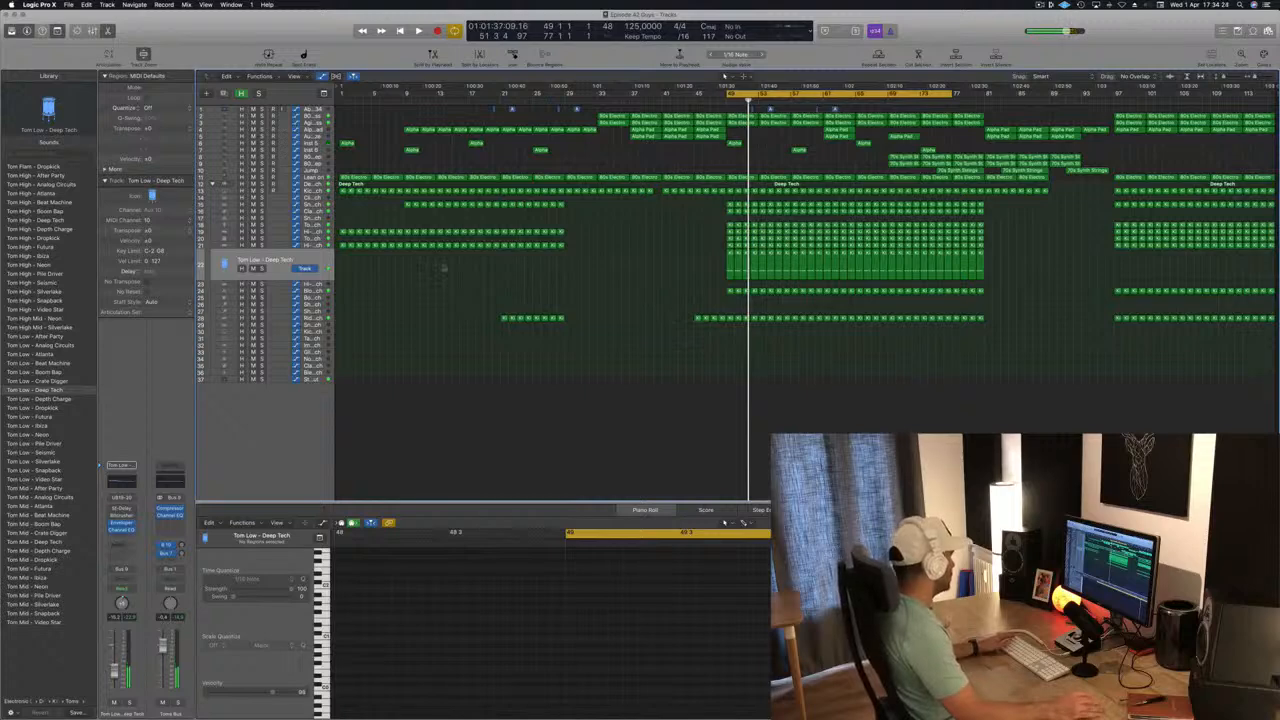
click(322, 306)
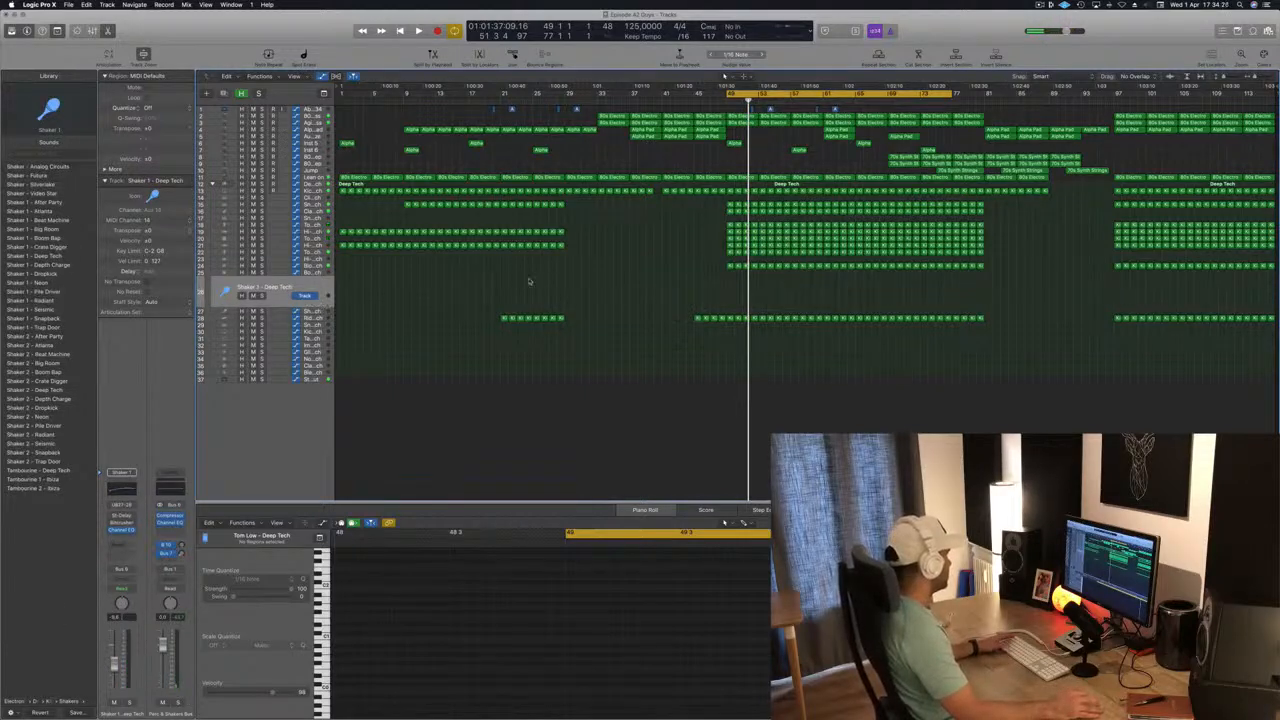
Copy the one-bar region at bar 49 from the track above down onto the Shaker 1 track and start playback.
click(731, 267)
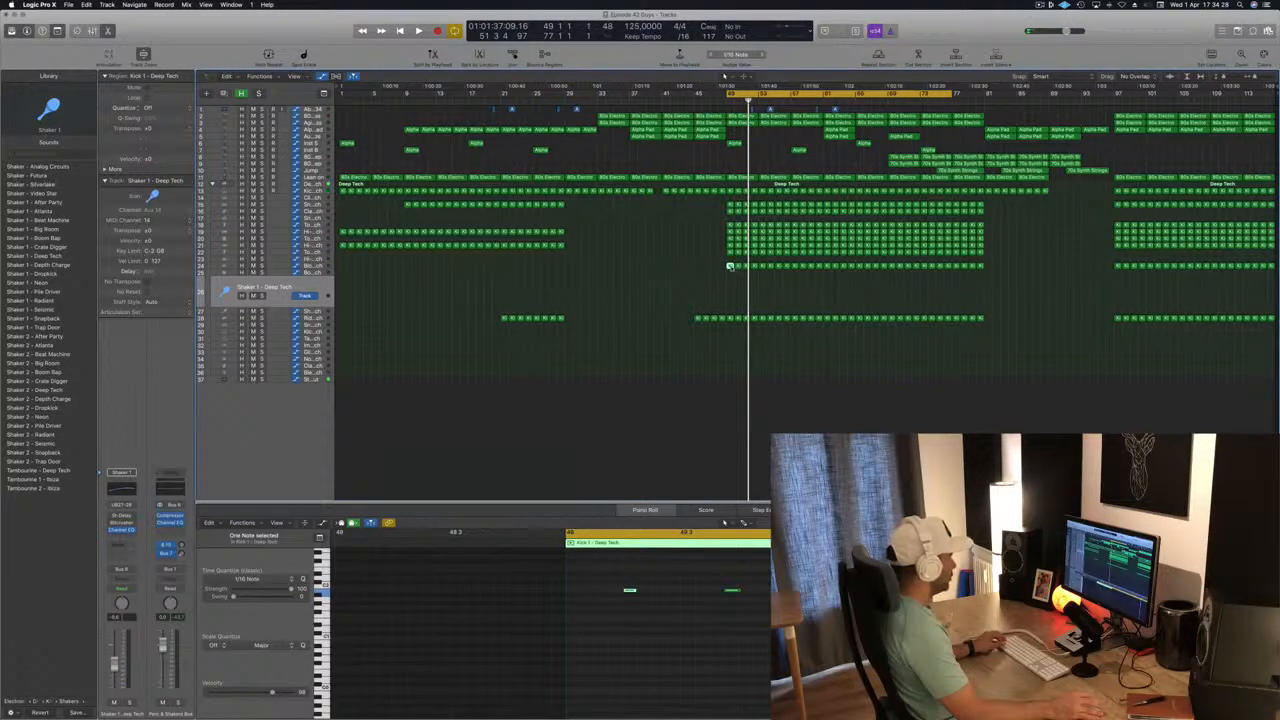
drag(731, 267, 731, 290)
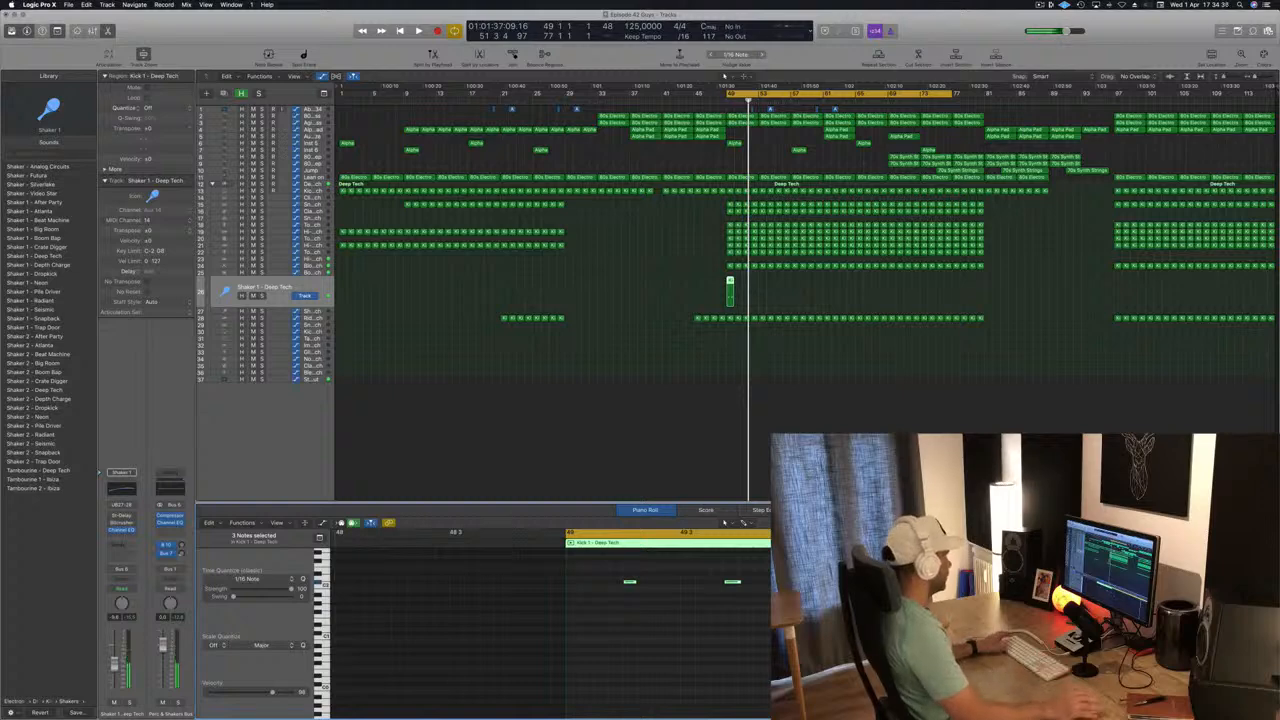
key(space)
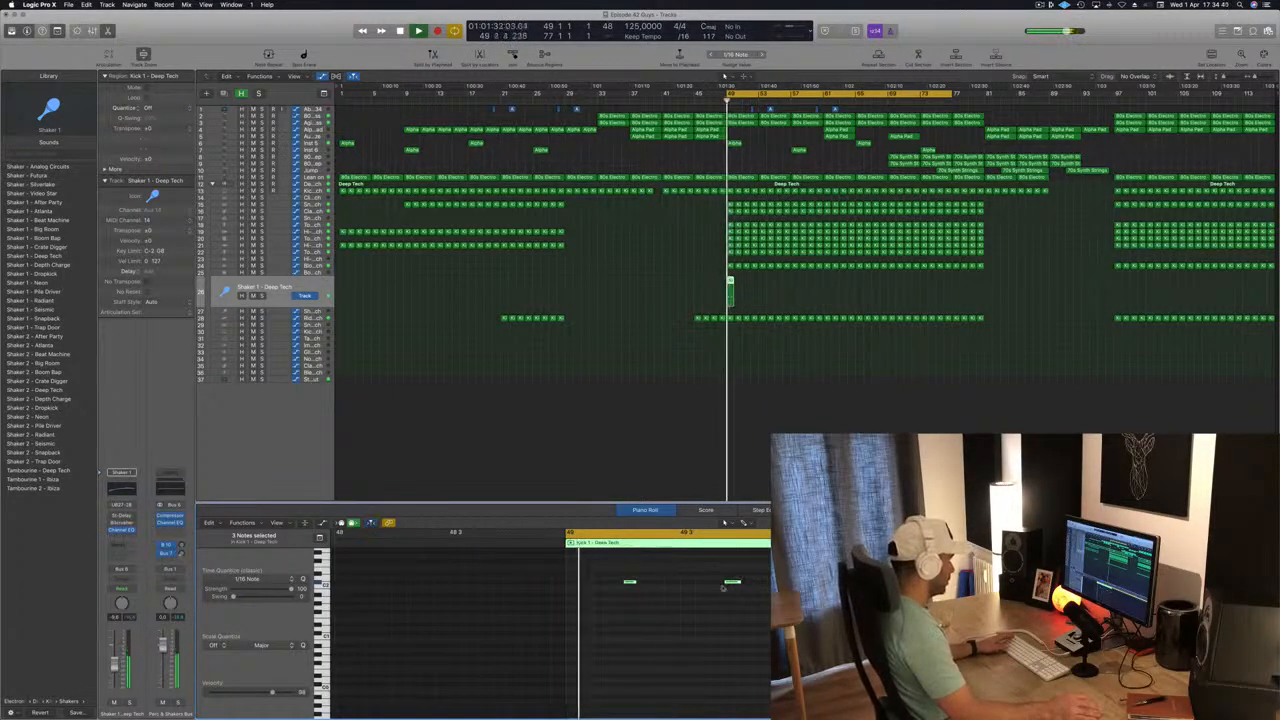
Try shifting the three notes of the copied Shaker 1 region earlier, and undo the shift.
drag(630, 580, 741, 585)
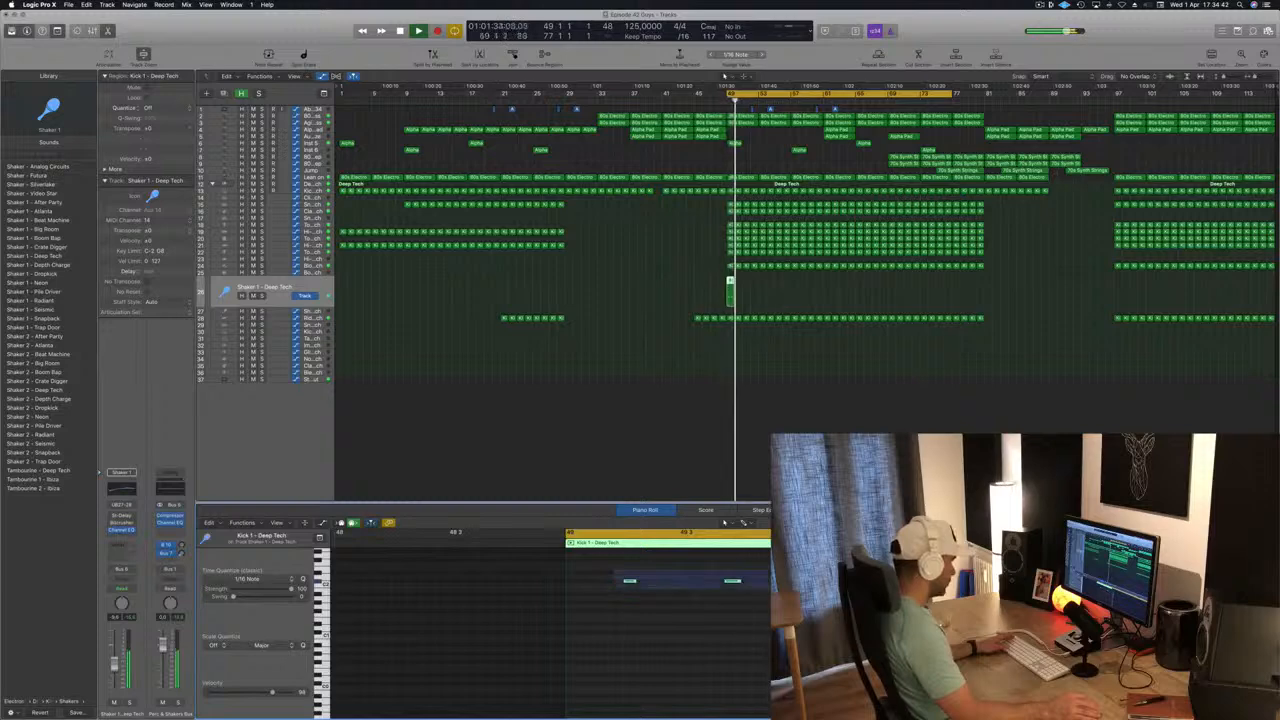
drag(613, 585, 601, 585)
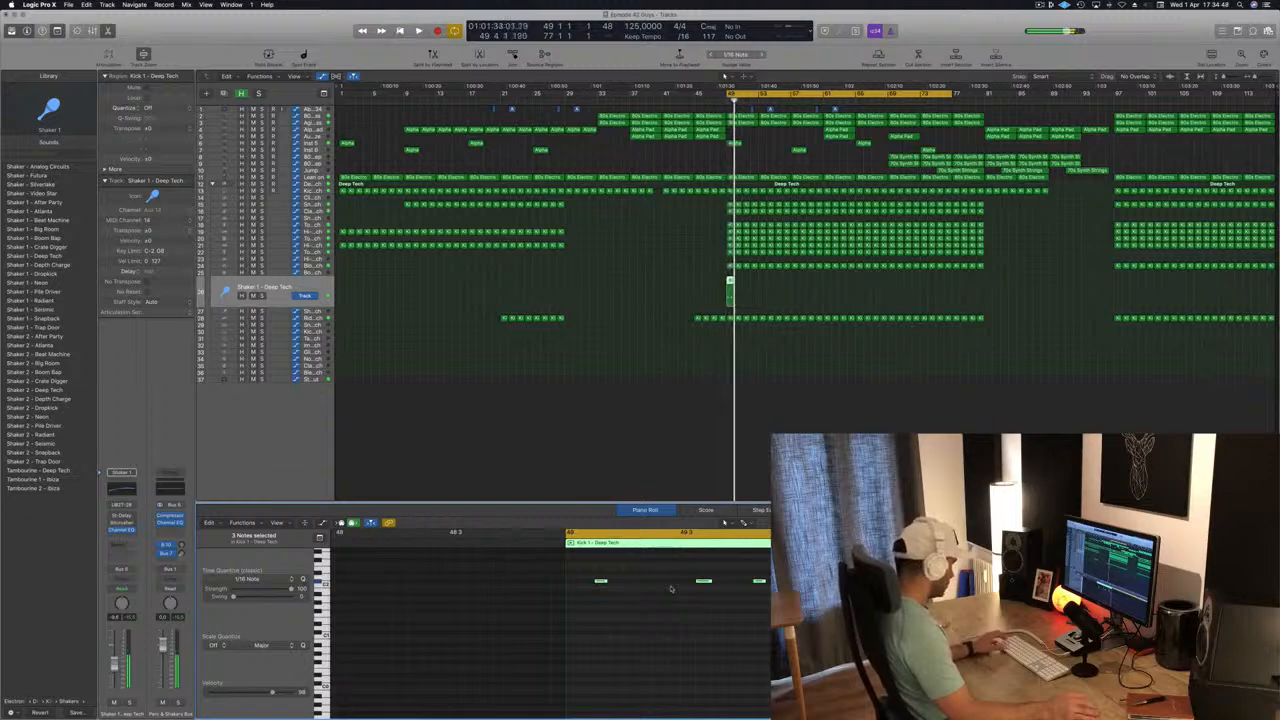
key(super+z)
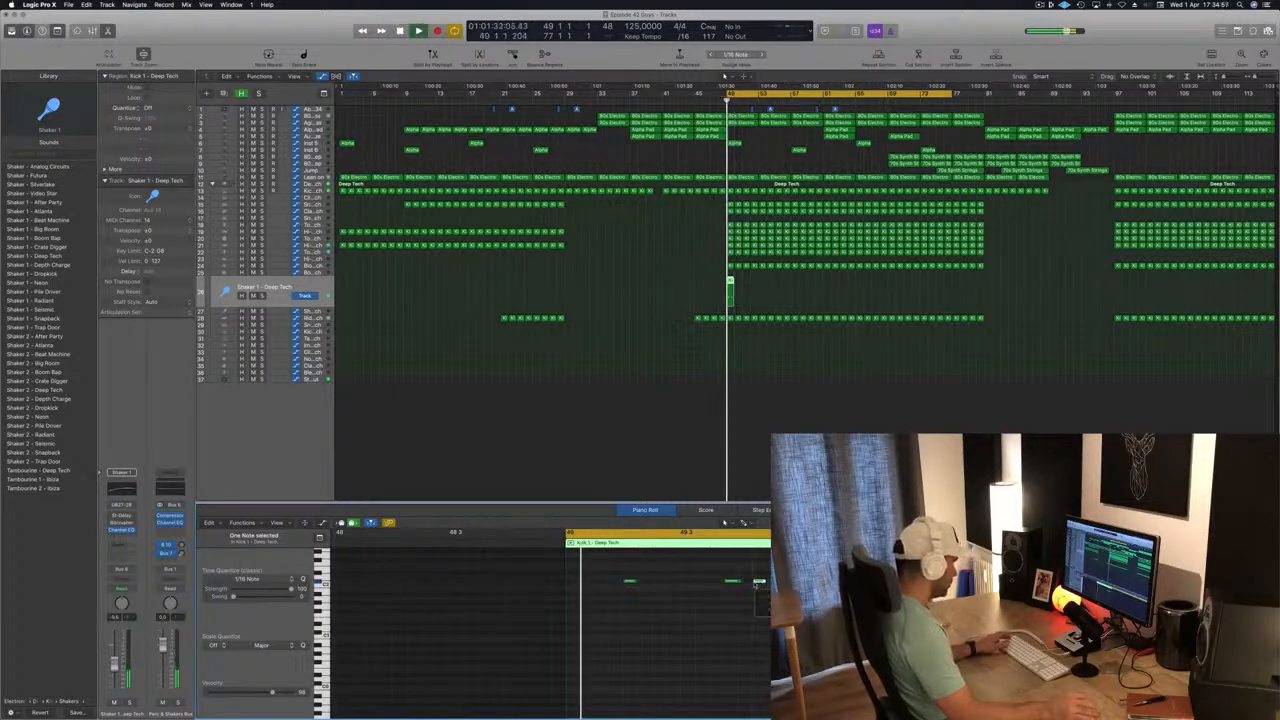
Change the Shaker 1 track's sound to Shaker 2 - Snapback and repeat its region from bar 49 up to bar 81.
scroll(641, 606, down, 1)
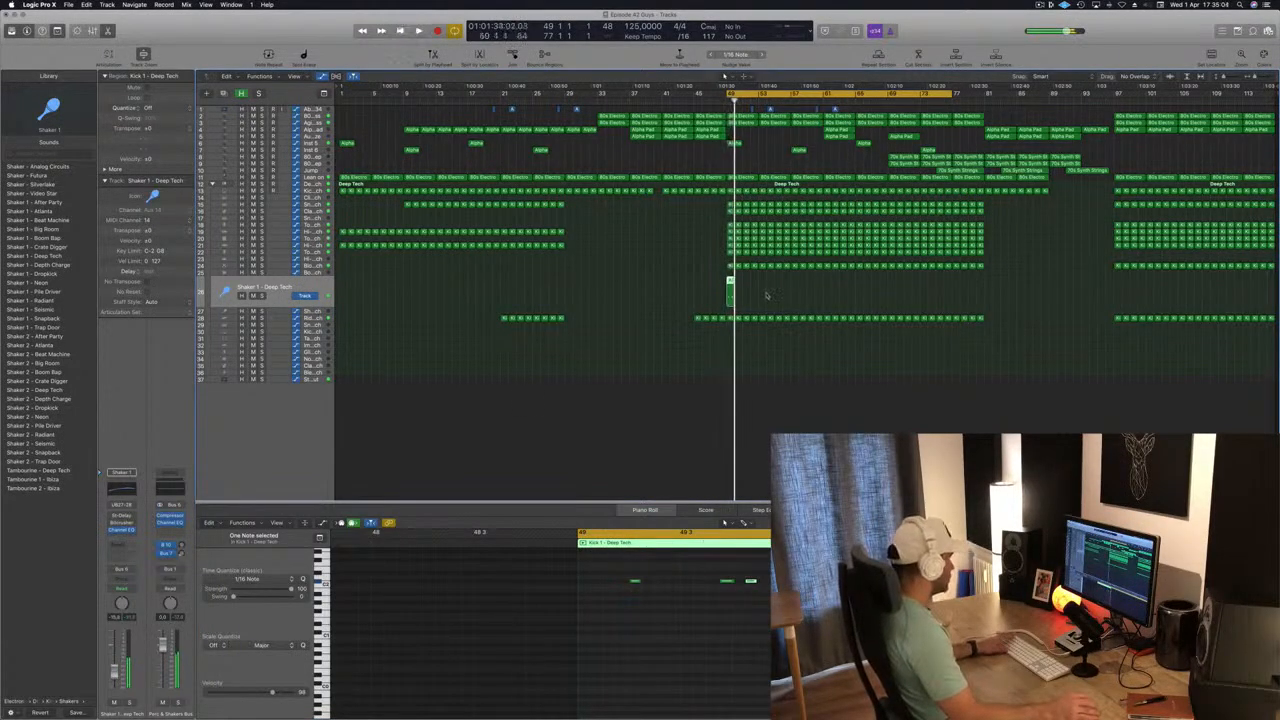
click(42, 461)
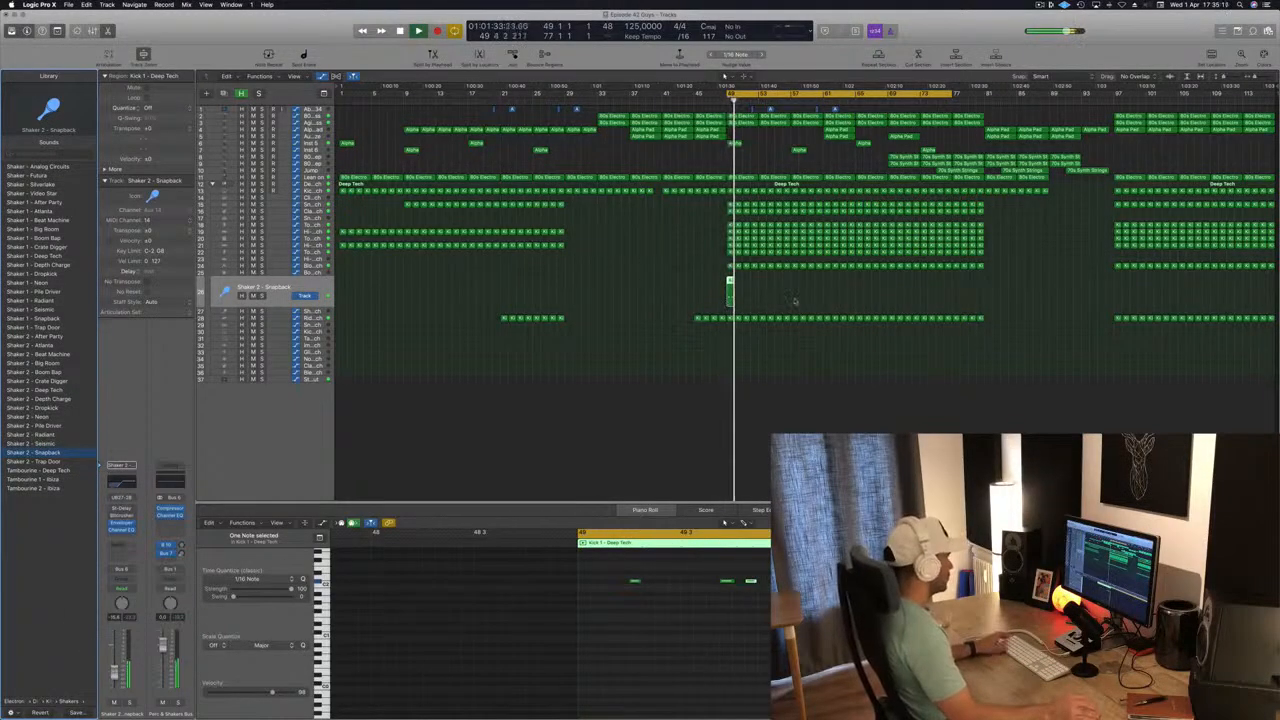
mouse_move(730, 282)
mouse_down()
mouse_move(740, 289)
mouse_move(729, 282)
mouse_up()
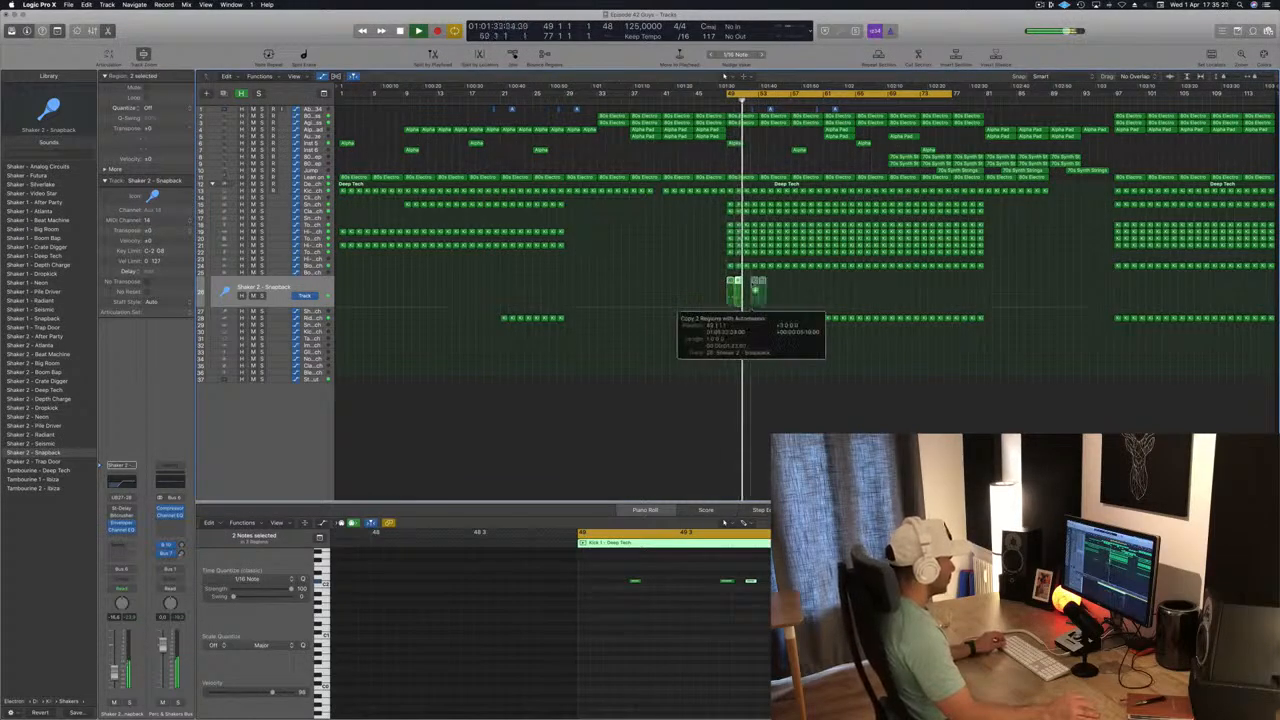
drag(750, 288, 786, 288)
drag(878, 291, 878, 291)
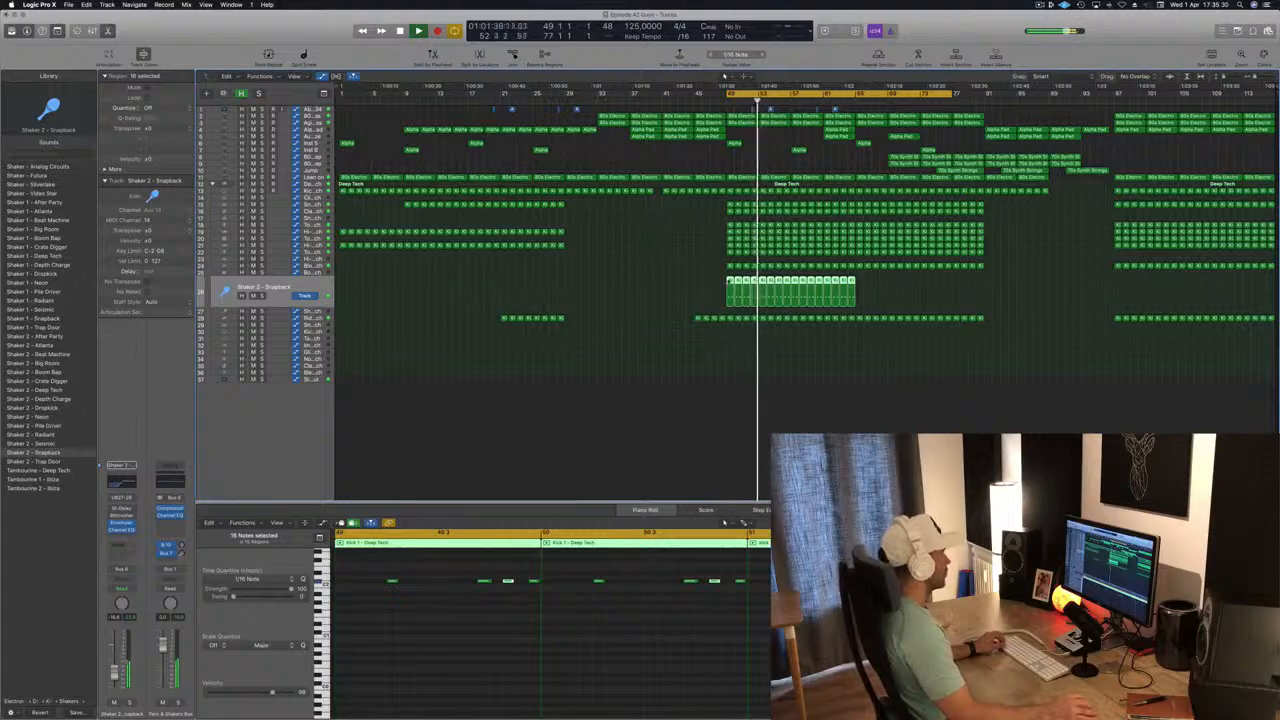
drag(733, 286, 862, 287)
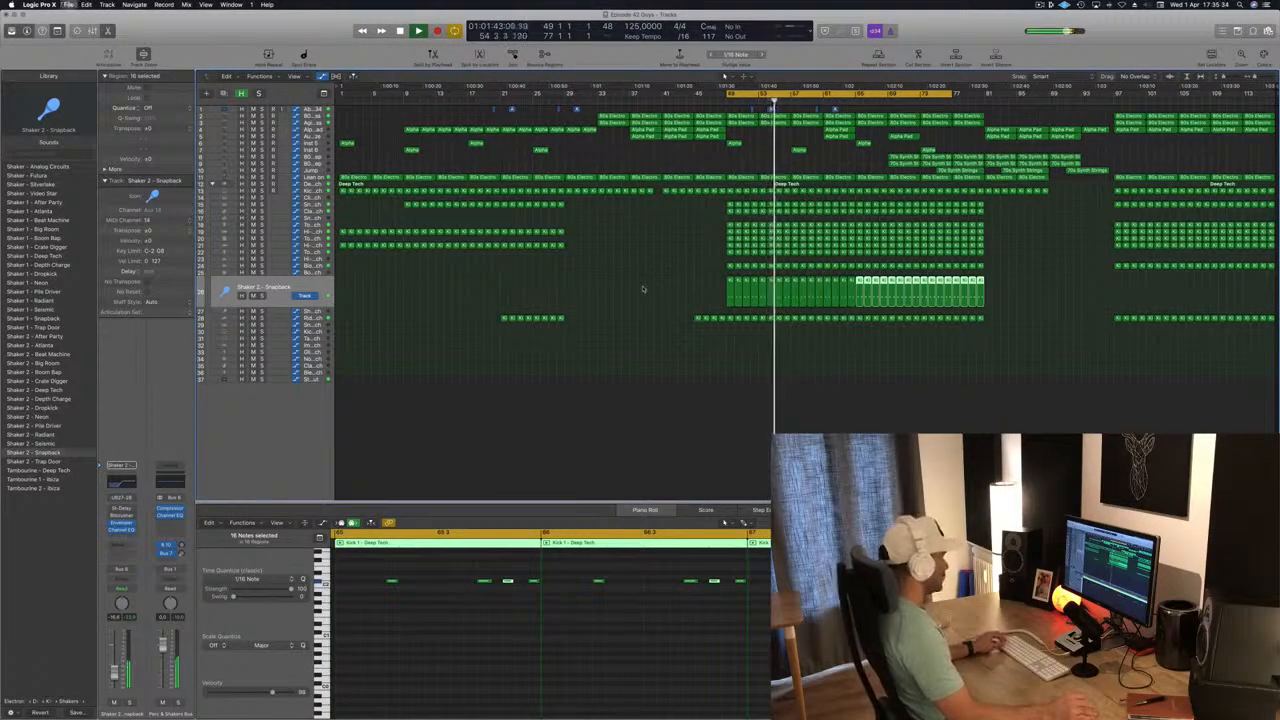
click(645, 283)
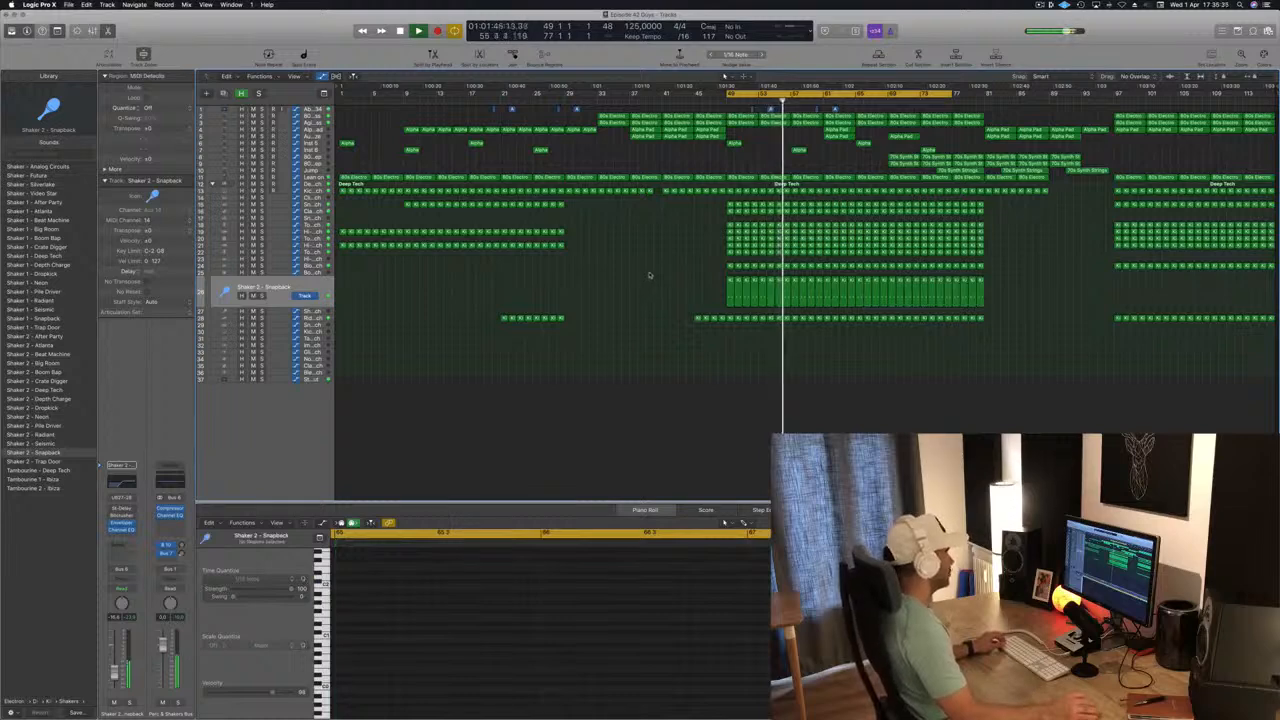
Copy the Snapback track's bar 49 region onto the Shaker 2 - Deep Tech track and delete its first note.
key(Down)
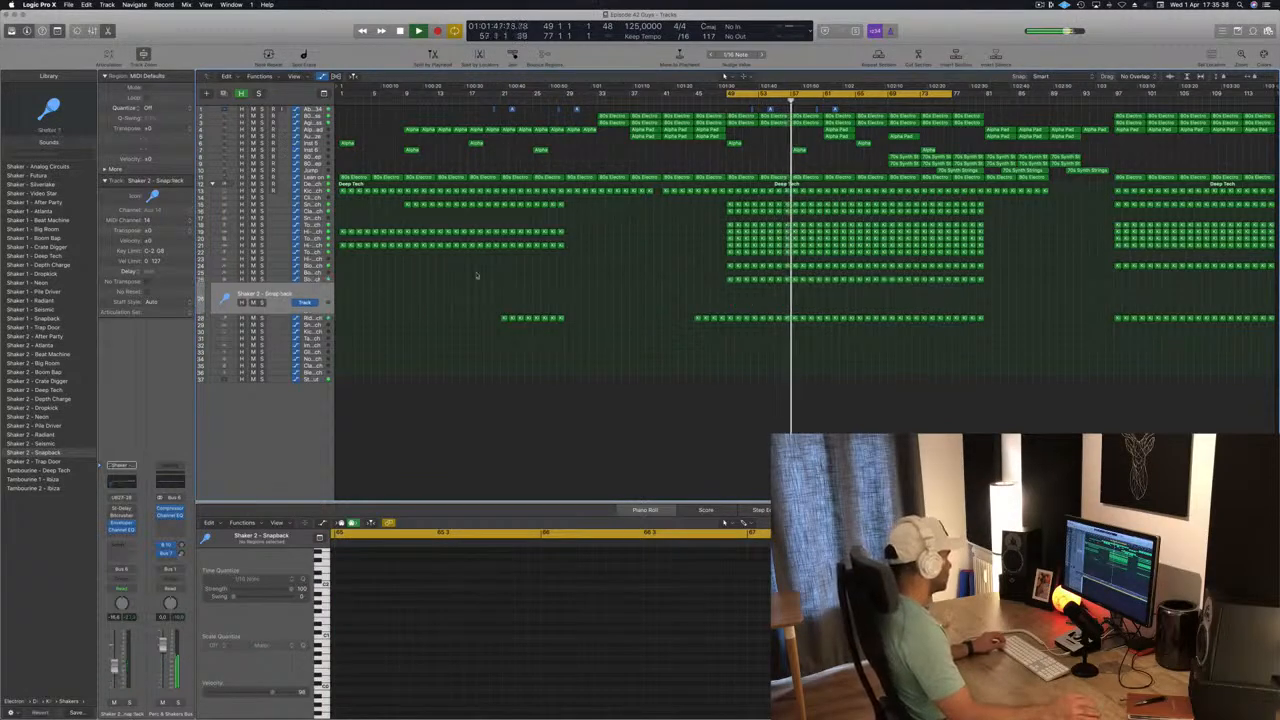
drag(729, 278, 732, 308)
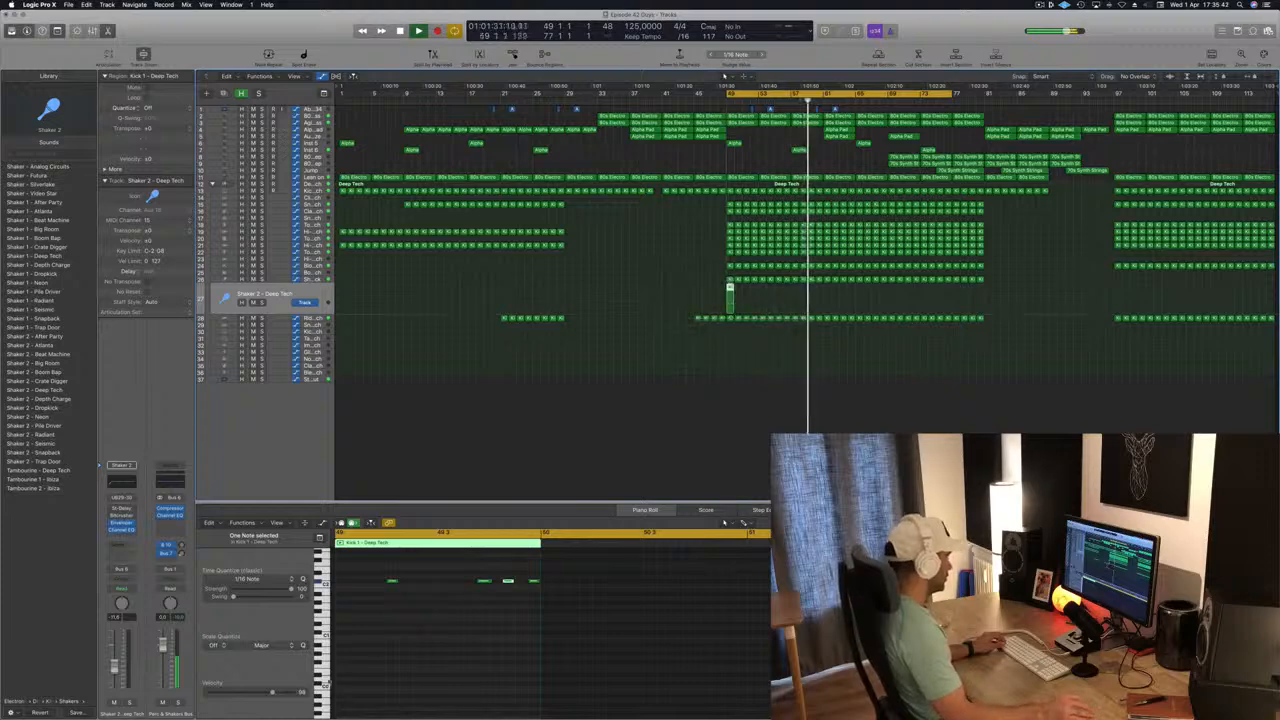
click(391, 581)
key(Delete)
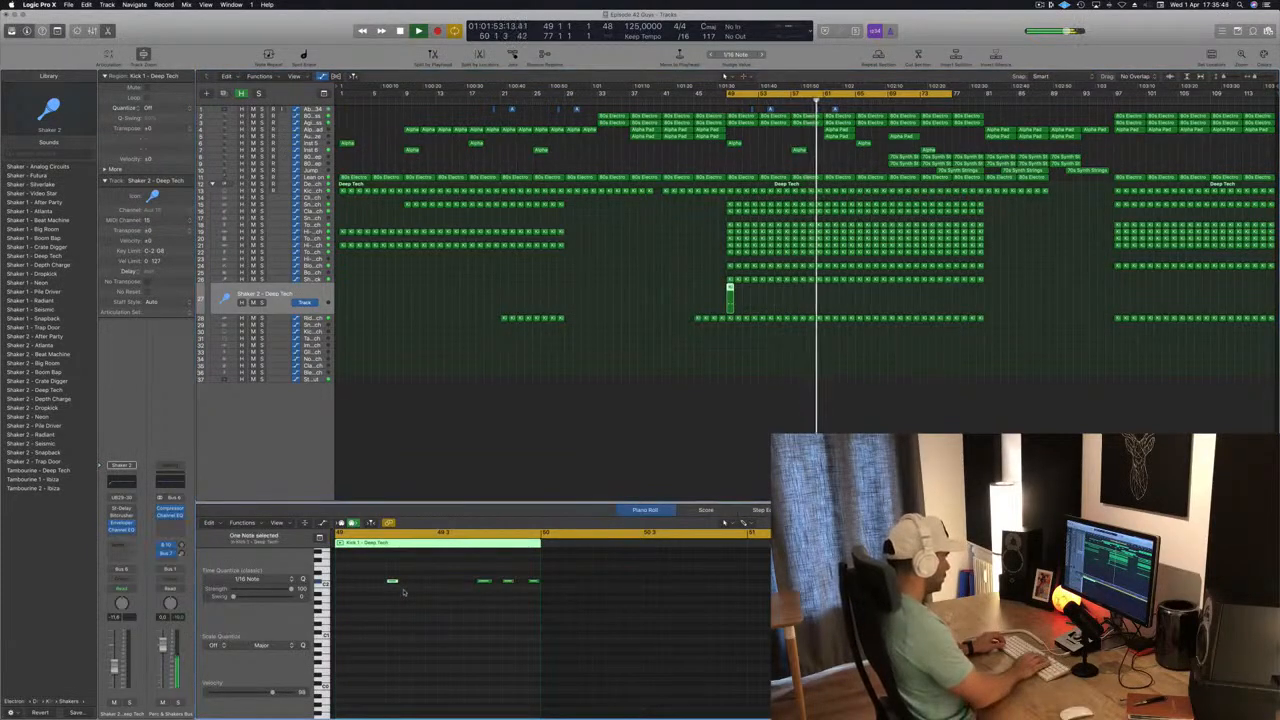
Transpose the region's three remaining notes up a semitone and nudge them earlier in 1/16-note steps so they start on beat 2.
key(super+a)
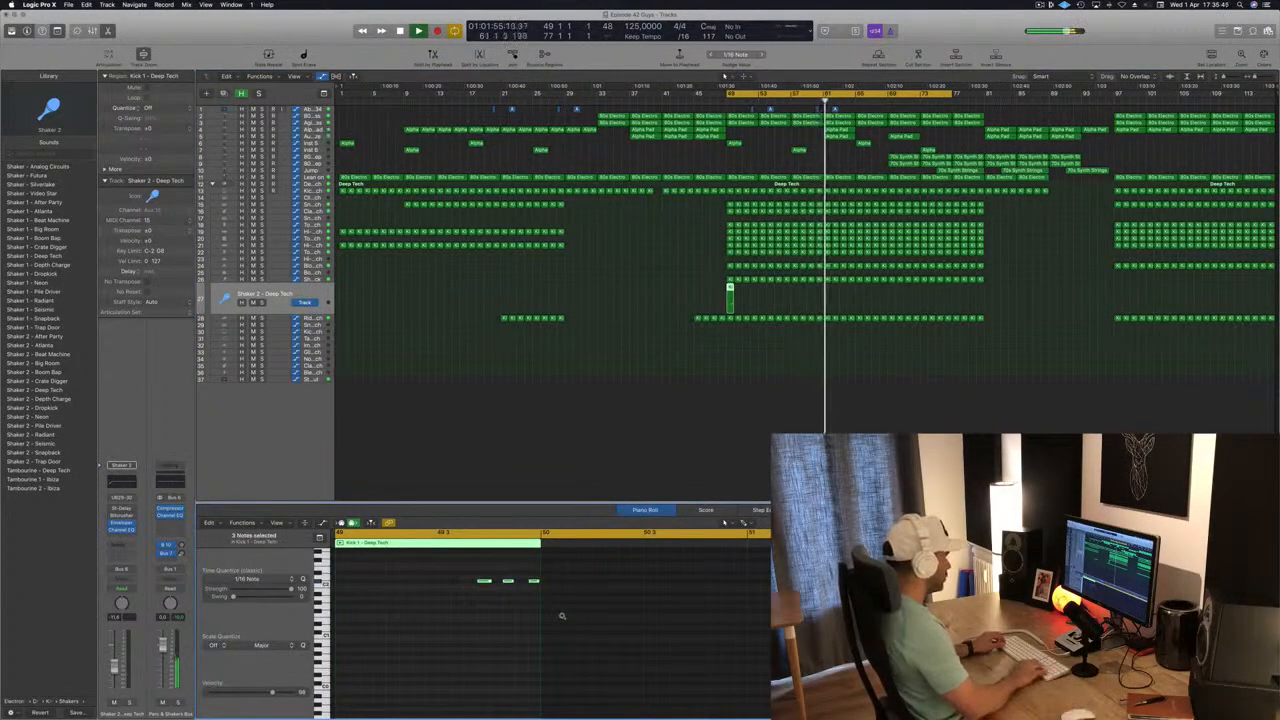
key(alt+Left)
key(alt+Left)
key(alt+Left)
key(alt+Left)
key(alt+Left)
key(alt+Up)
key(alt+Left)
key(alt+Left)
key(alt+Left)
key(alt+Left)
key(alt+Left)
key(alt+Left)
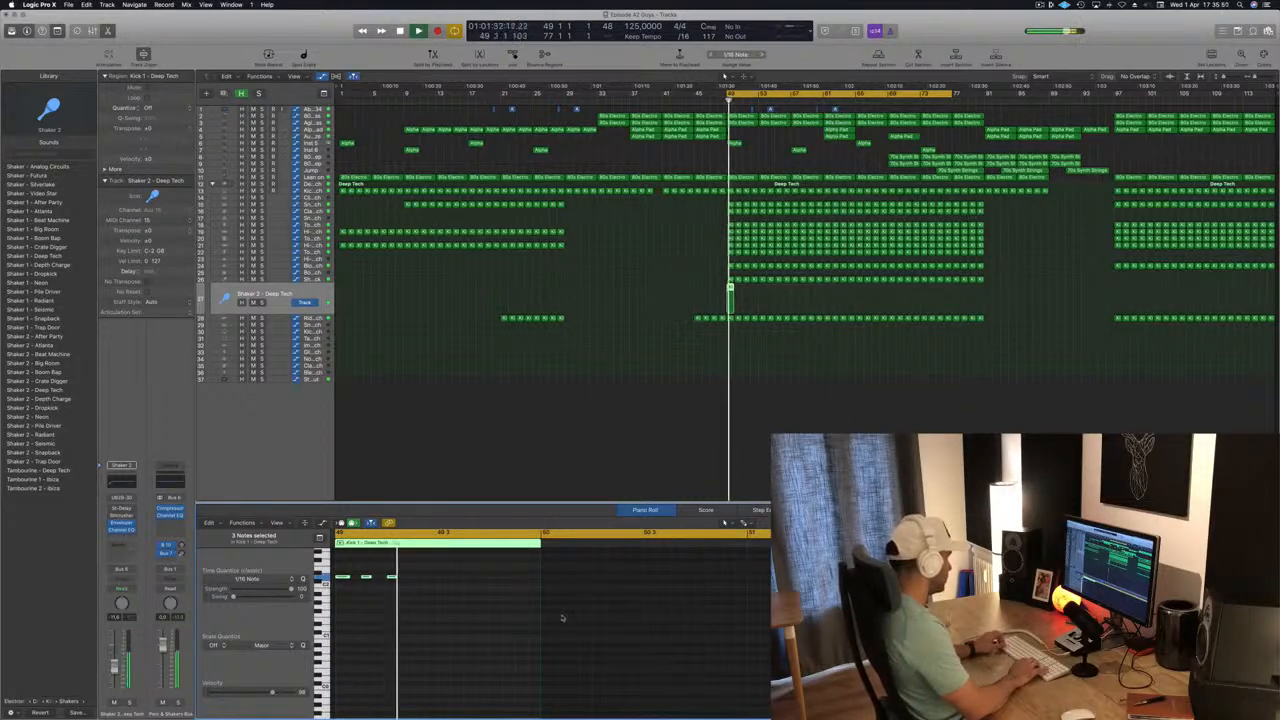
key(alt+Right)
key(alt+Right)
key(alt+Right)
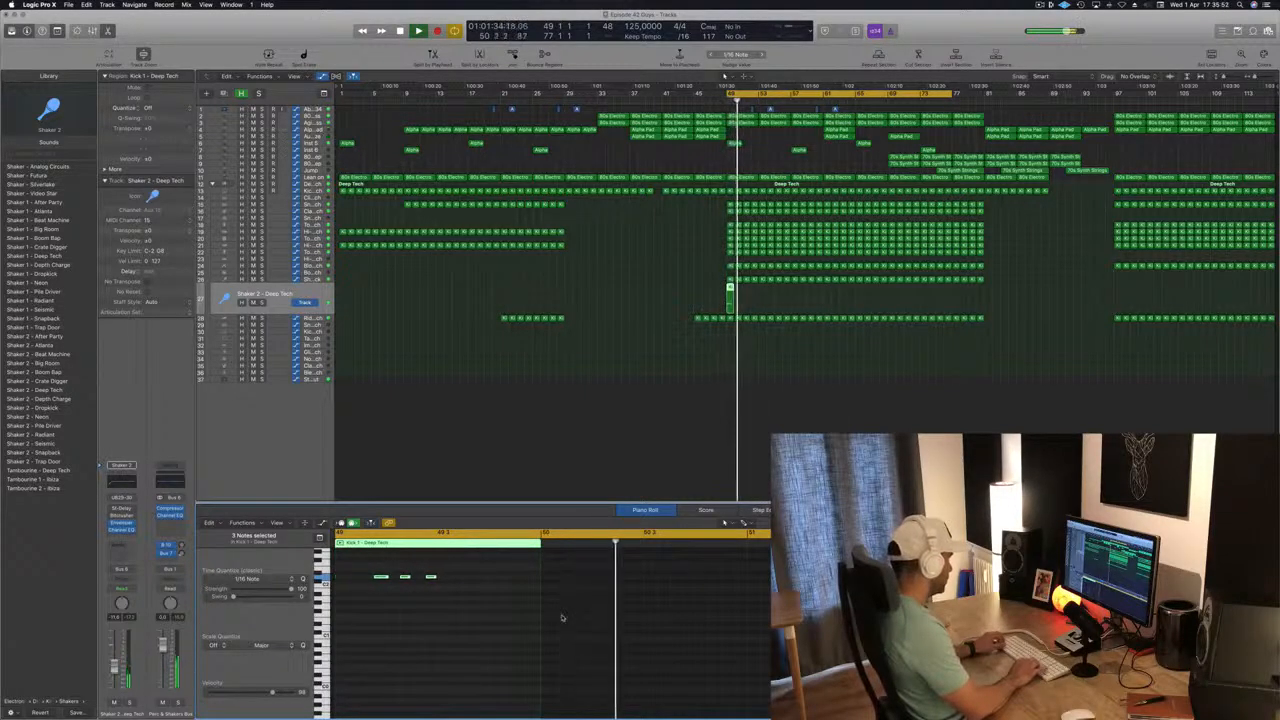
key(alt+Left)
key(alt+Left)
key(alt+Left)
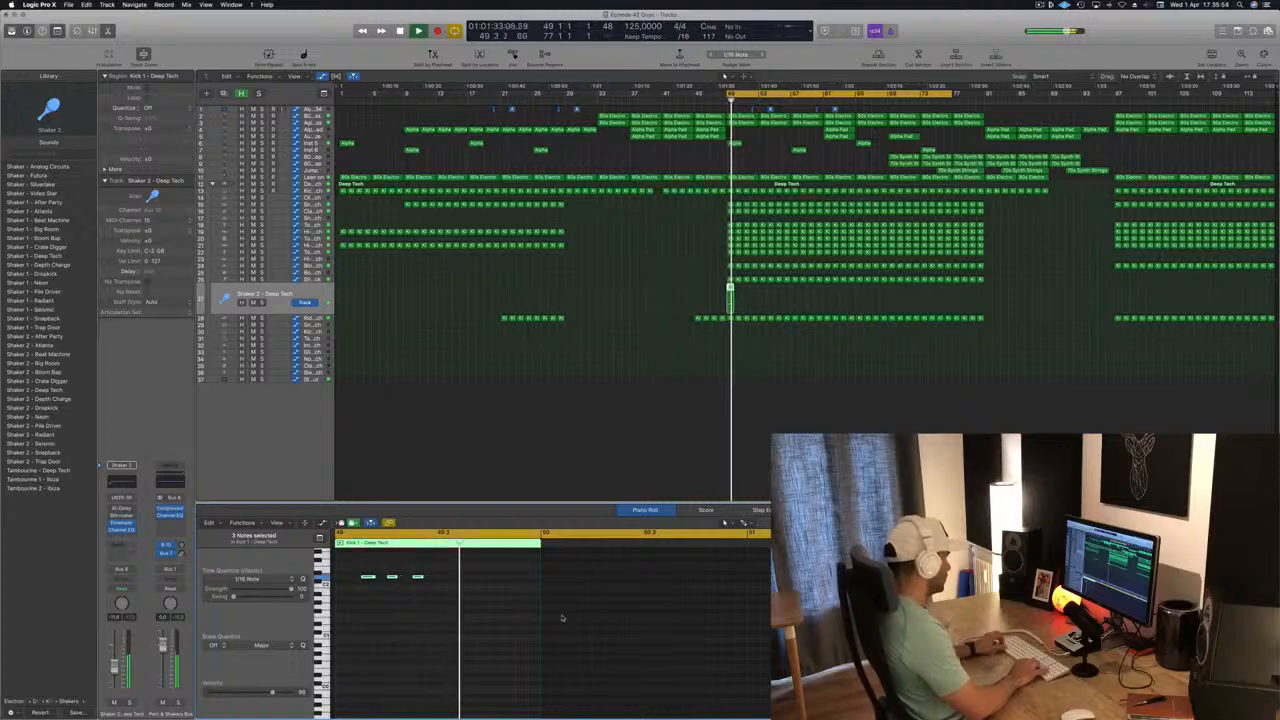
key(alt+Right)
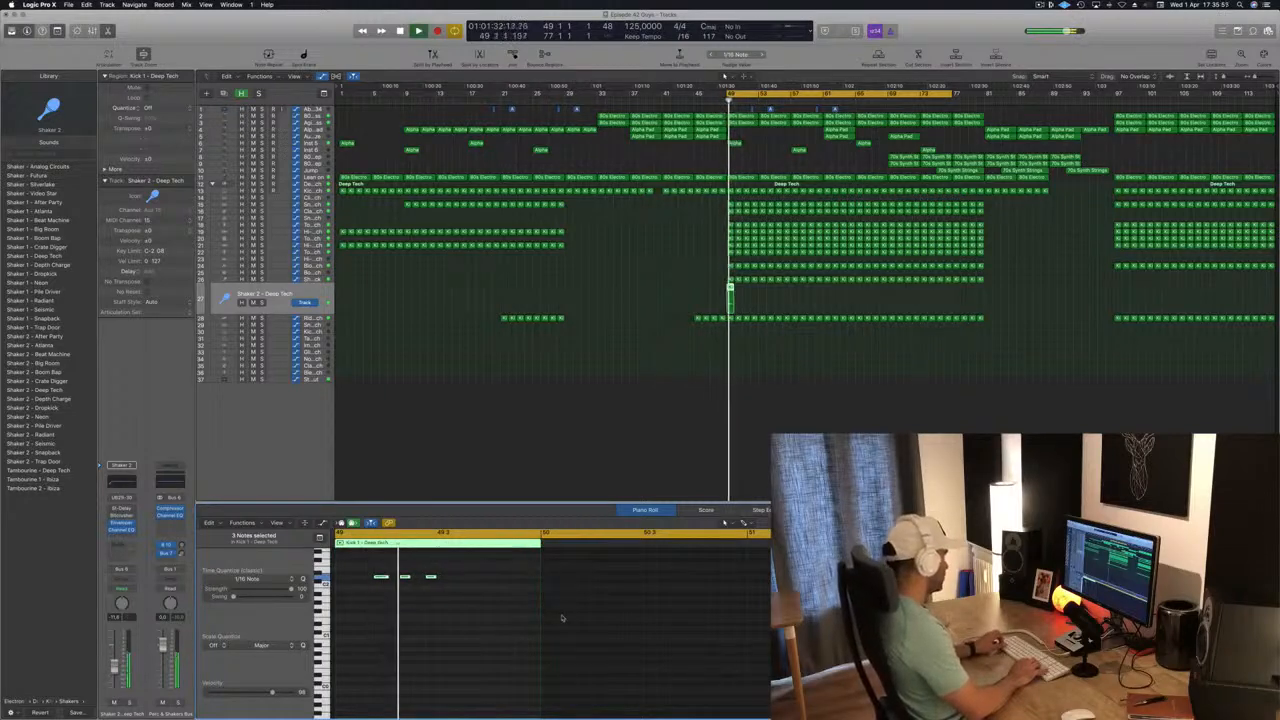
key(alt+Right)
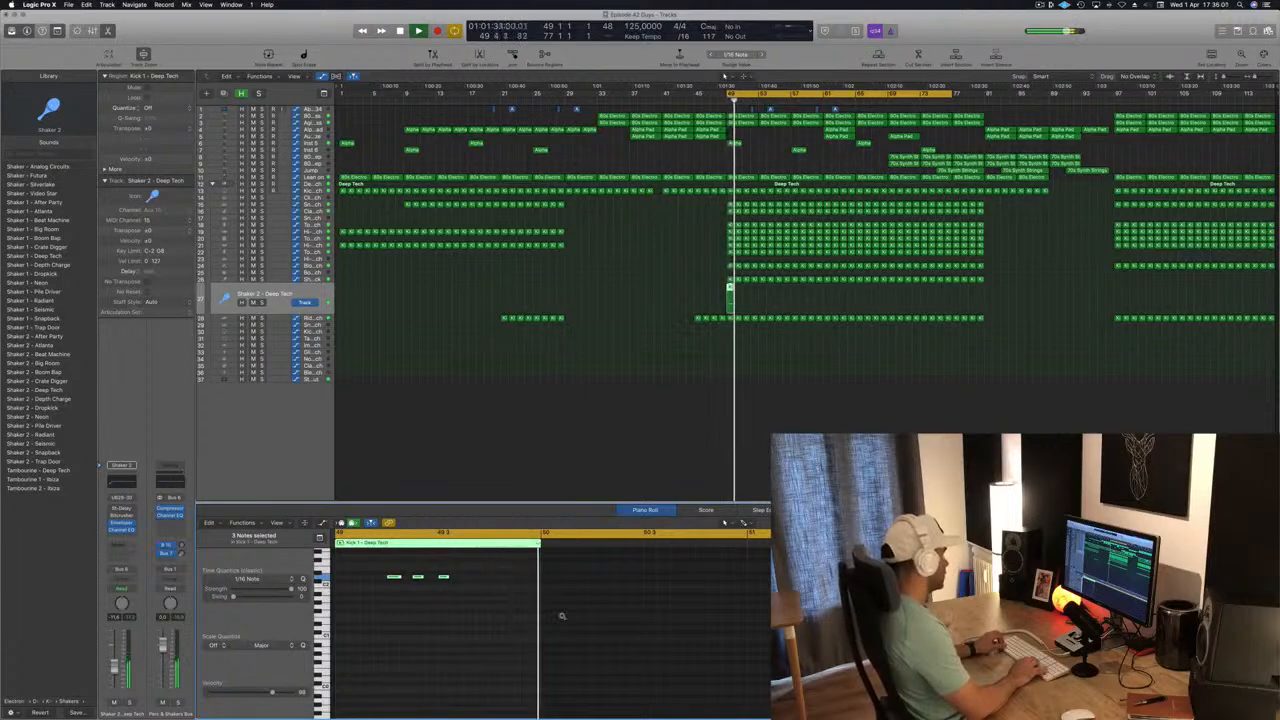
key(alt+Right)
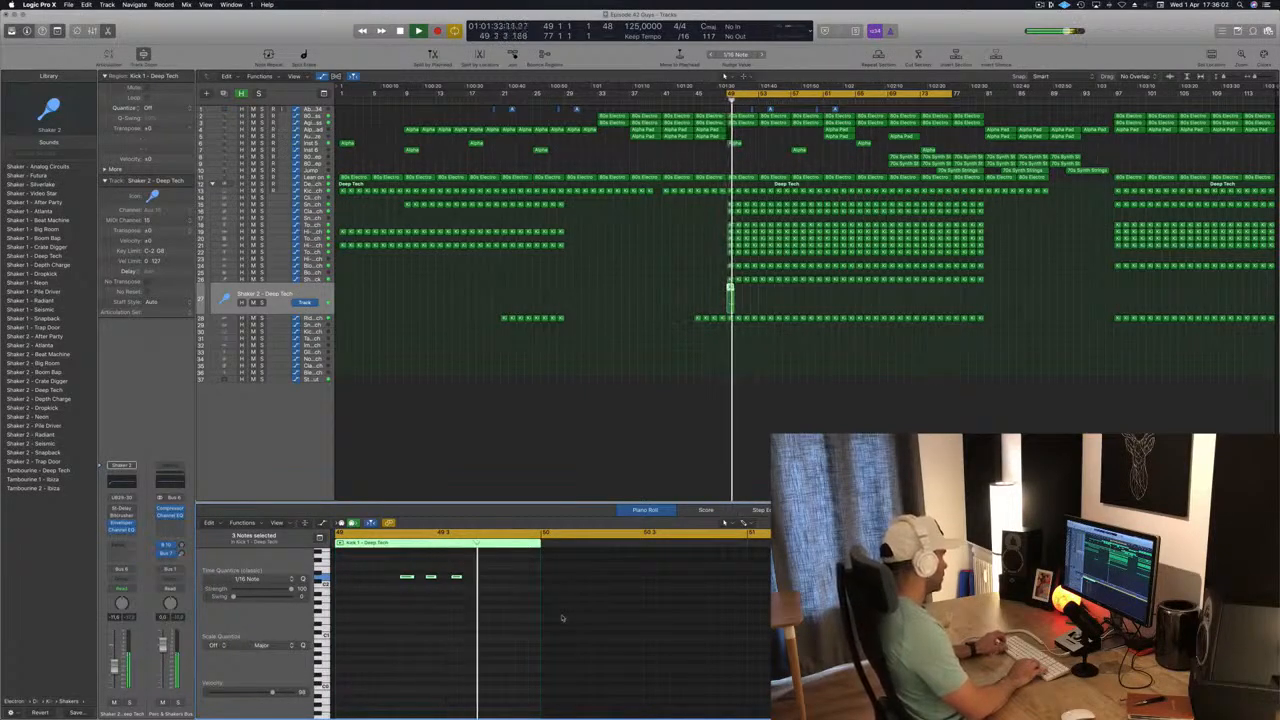
key(alt+Left)
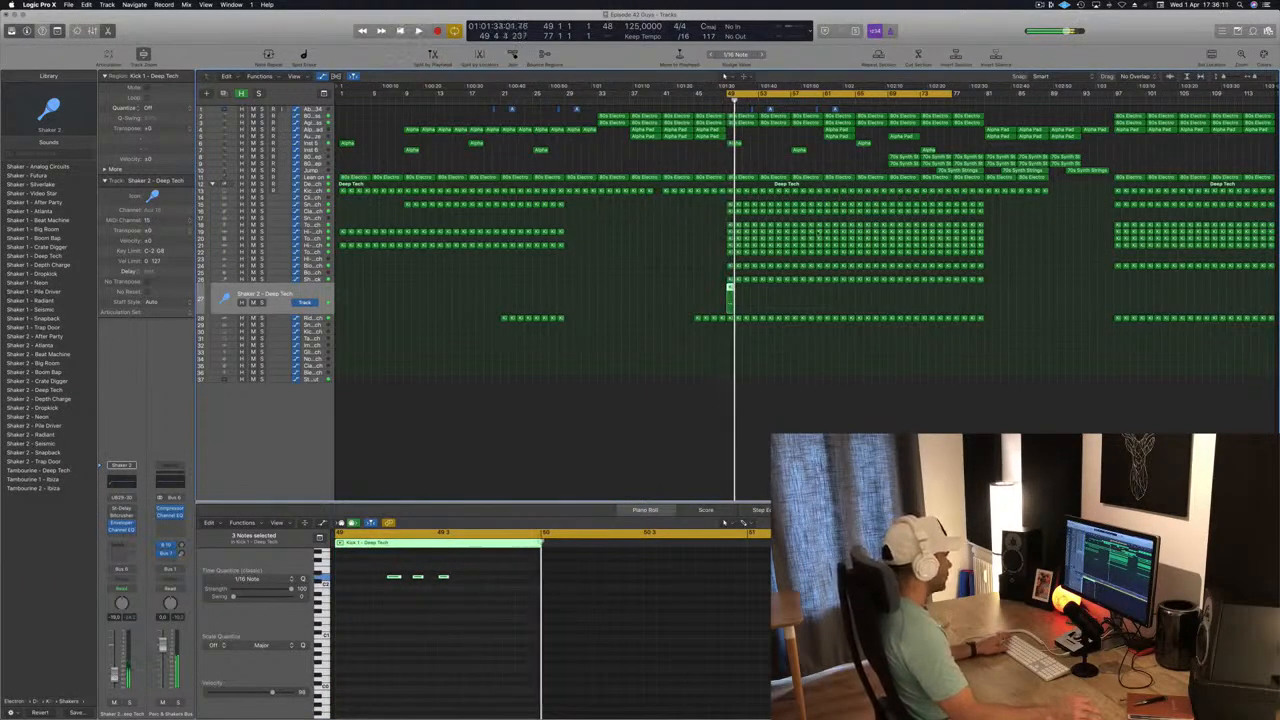
Repeat the Shaker 2 - Deep Tech region from bar 49 until it fills the section up to bar 81.
drag(730, 288, 798, 295)
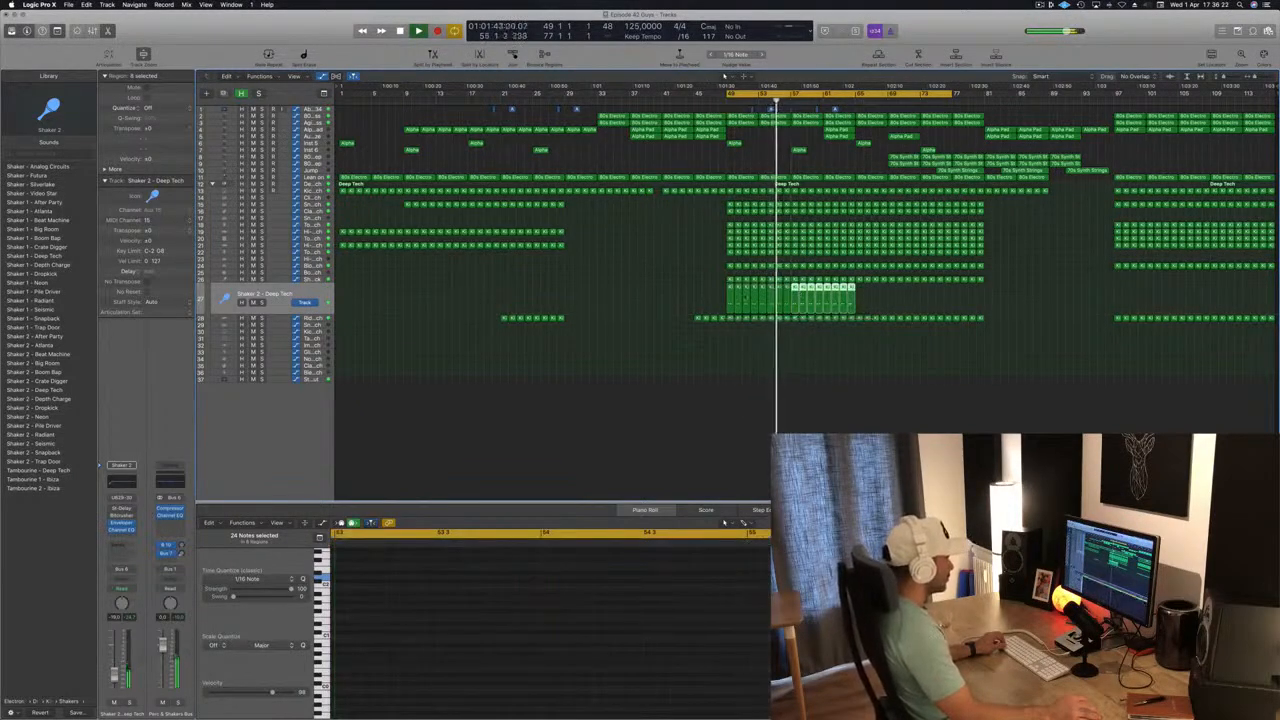
click(708, 303)
drag(672, 293, 851, 305)
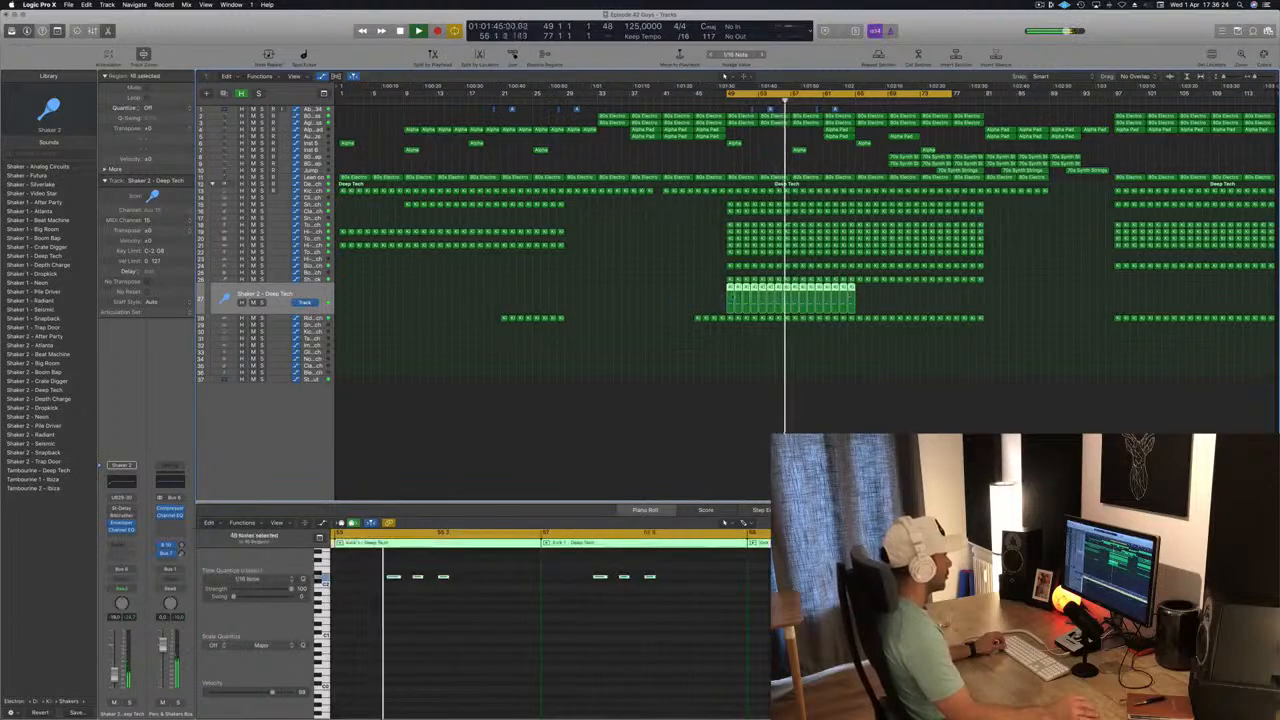
drag(730, 290, 860, 295)
Listen to both shaker tracks from bar 49, selecting each in turn and restarting playback.
key(space)
key(space)
click(270, 306)
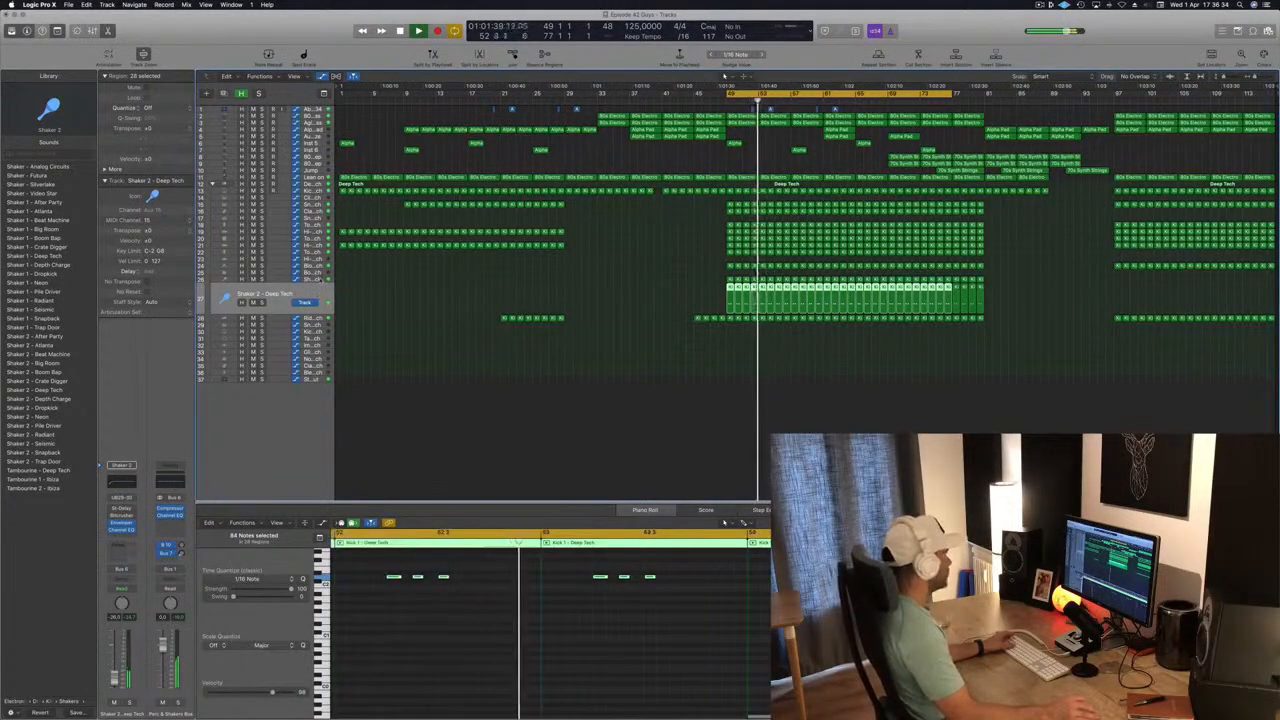
click(318, 280)
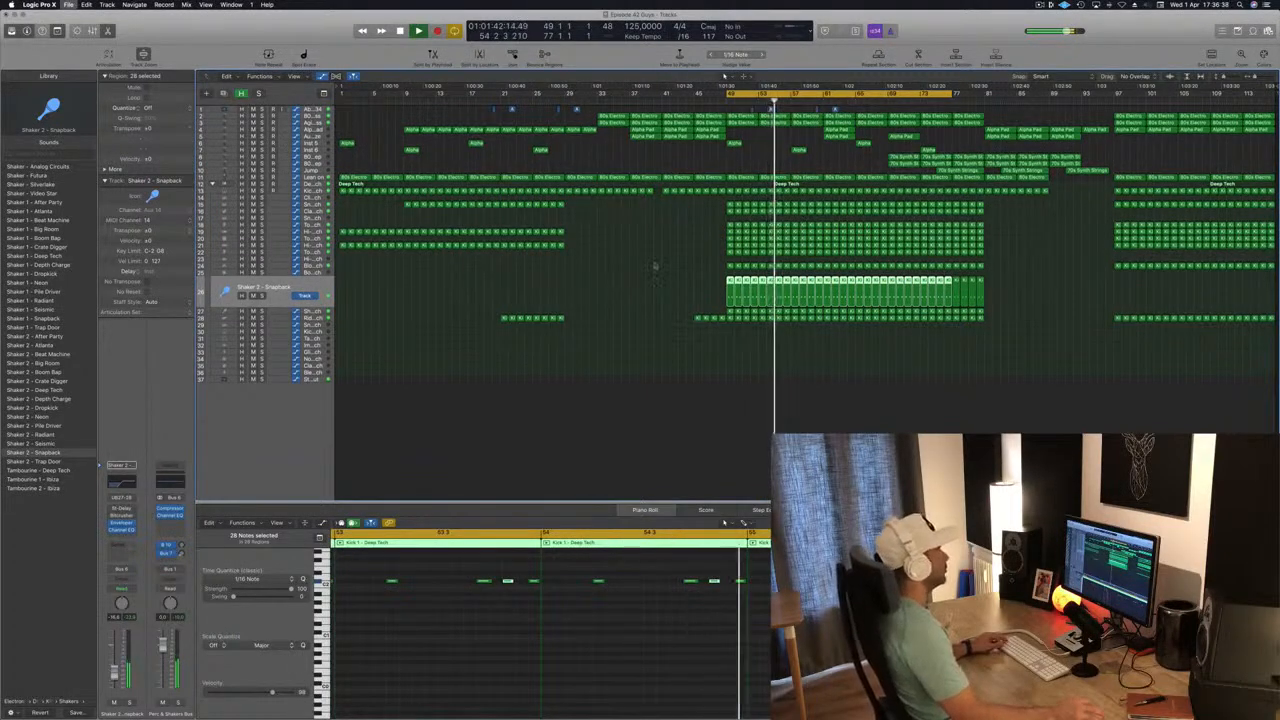
key(space)
key(space)
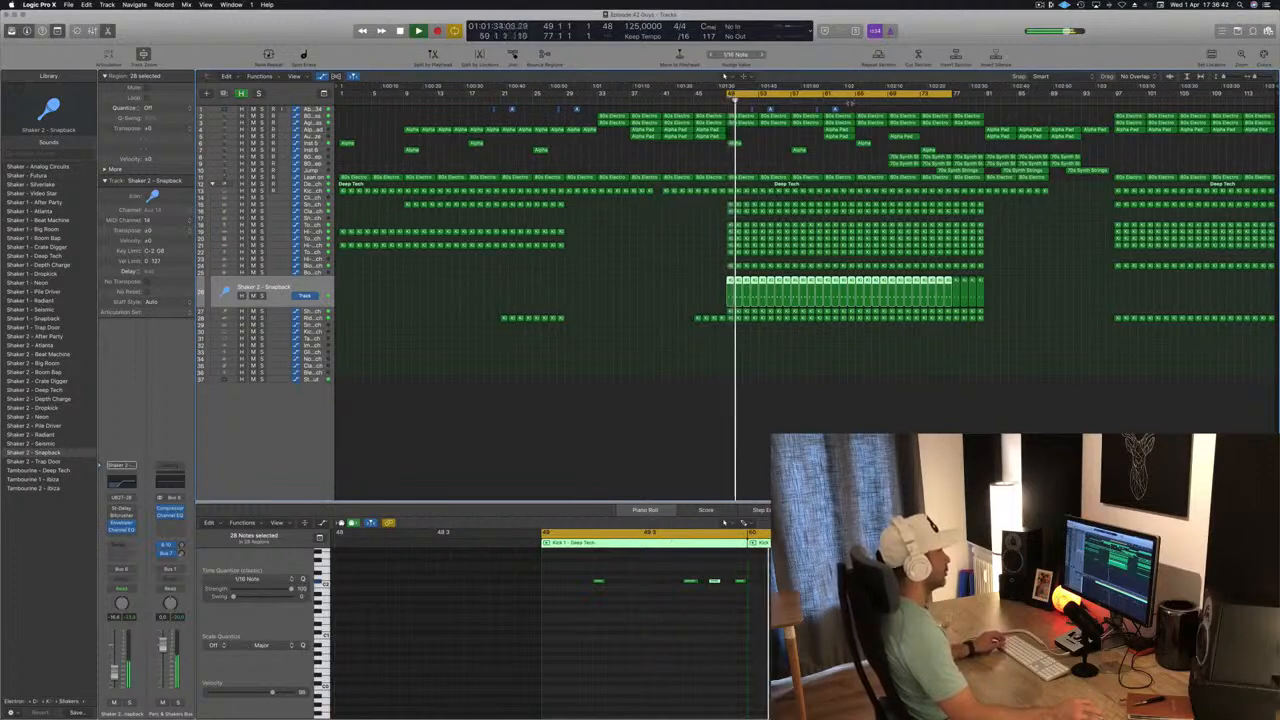
Listen to the section from about bar 64 and deselect the shaker regions.
click(850, 102)
scroll(779, 149, right, 1)
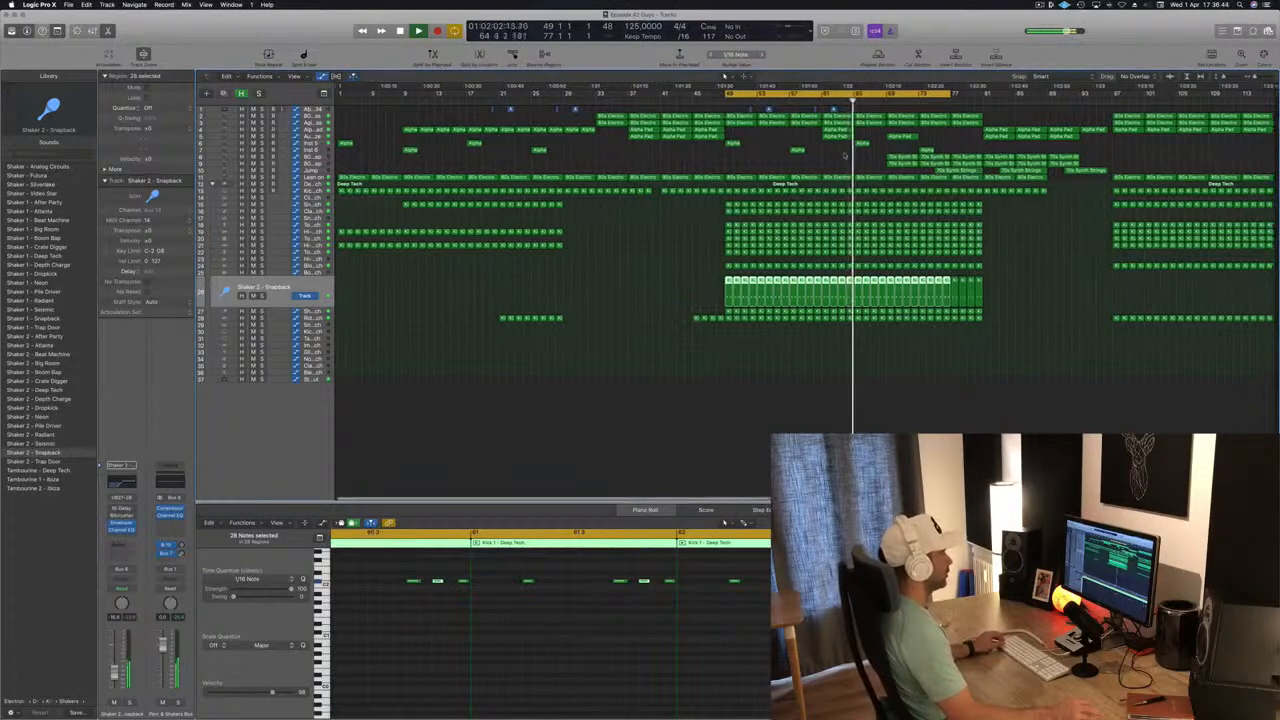
scroll(834, 160, up, 4)
scroll(890, 158, down, 3)
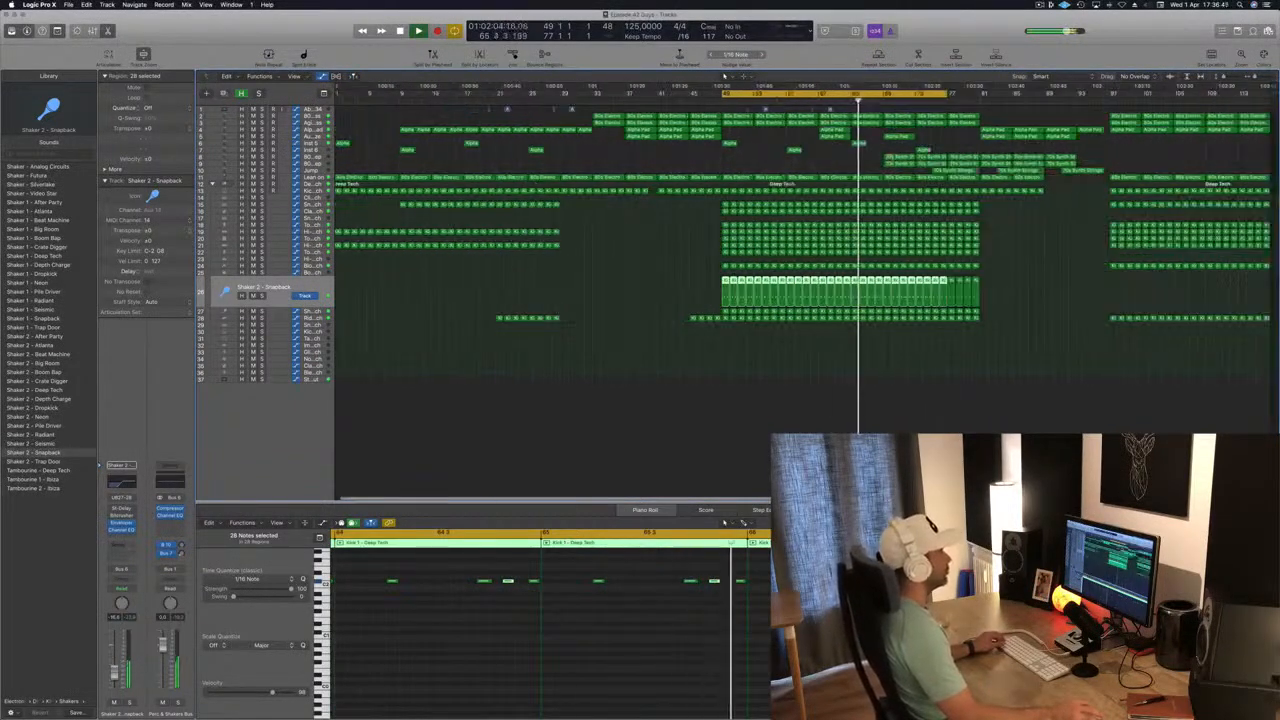
click(818, 162)
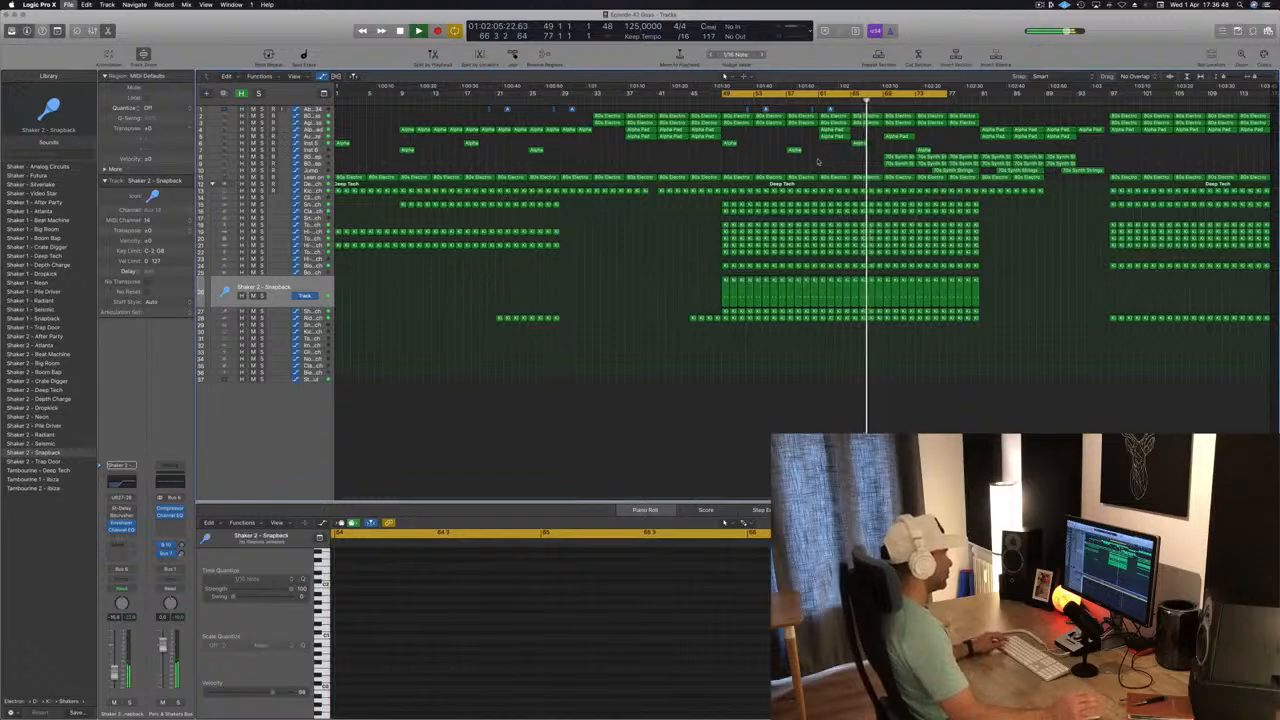
scroll(900, 164, up, 2)
scroll(913, 165, down, 2)
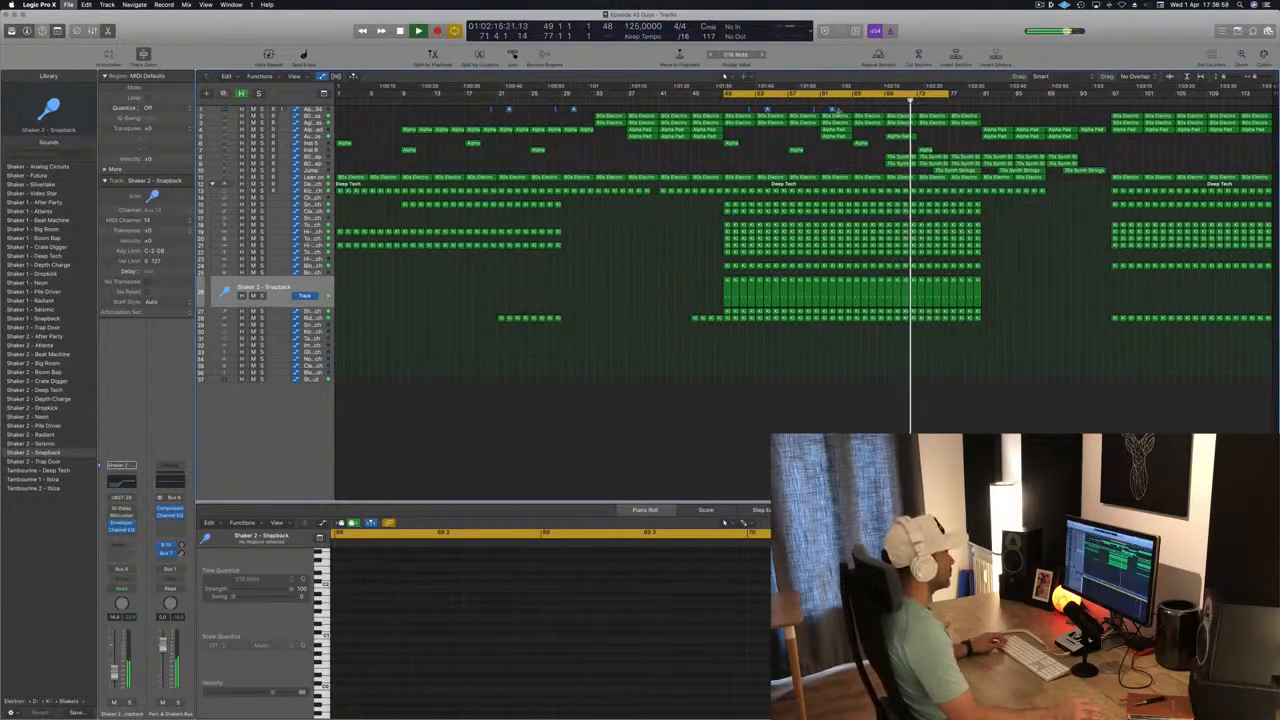
Restart playback from bar 49, inspect the notes of the hi-hat region there and deselect it.
key(space)
key(space)
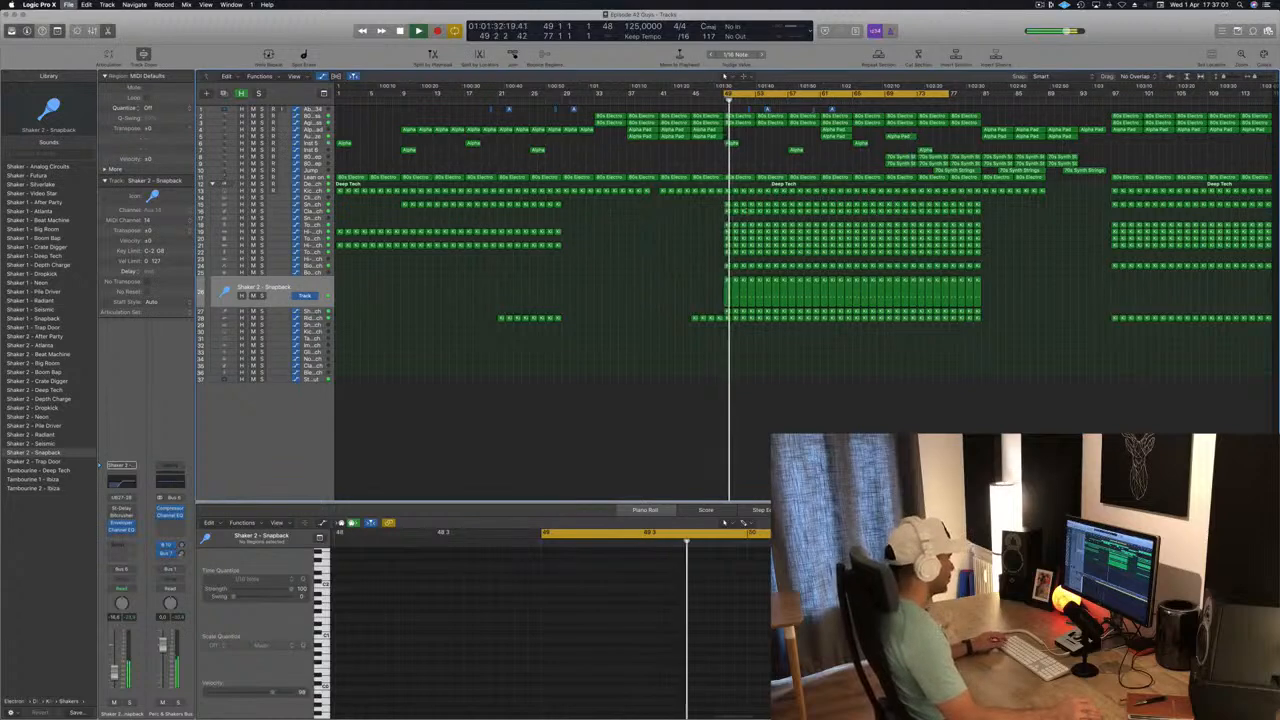
click(728, 246)
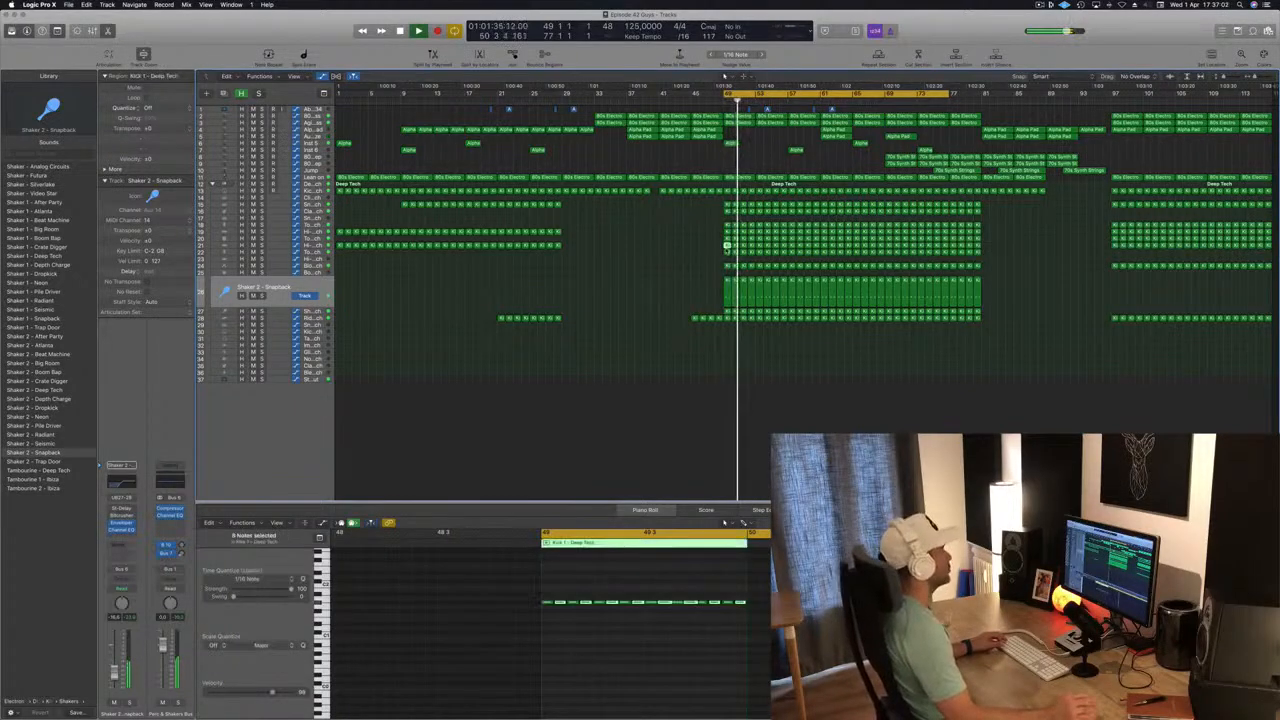
click(693, 259)
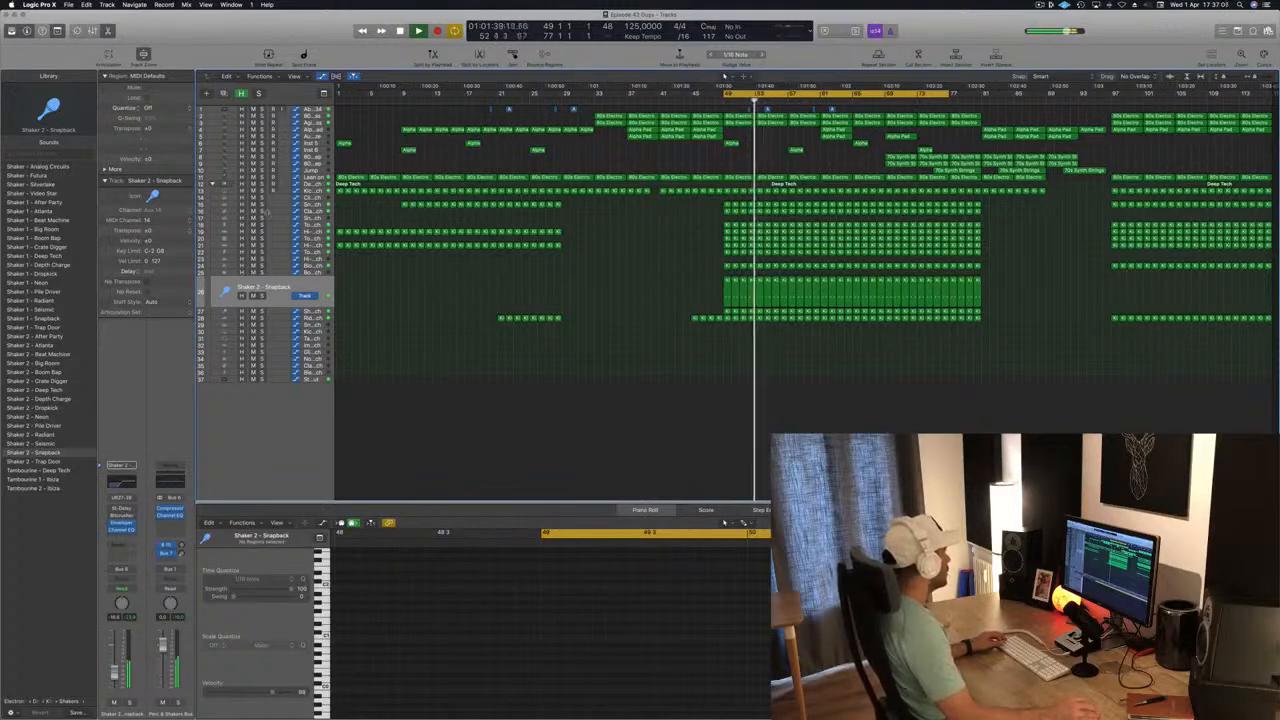
Open the Multipressor on the main Deep Tech drum track, move its window clear and adjust band 4's threshold.
click(312, 185)
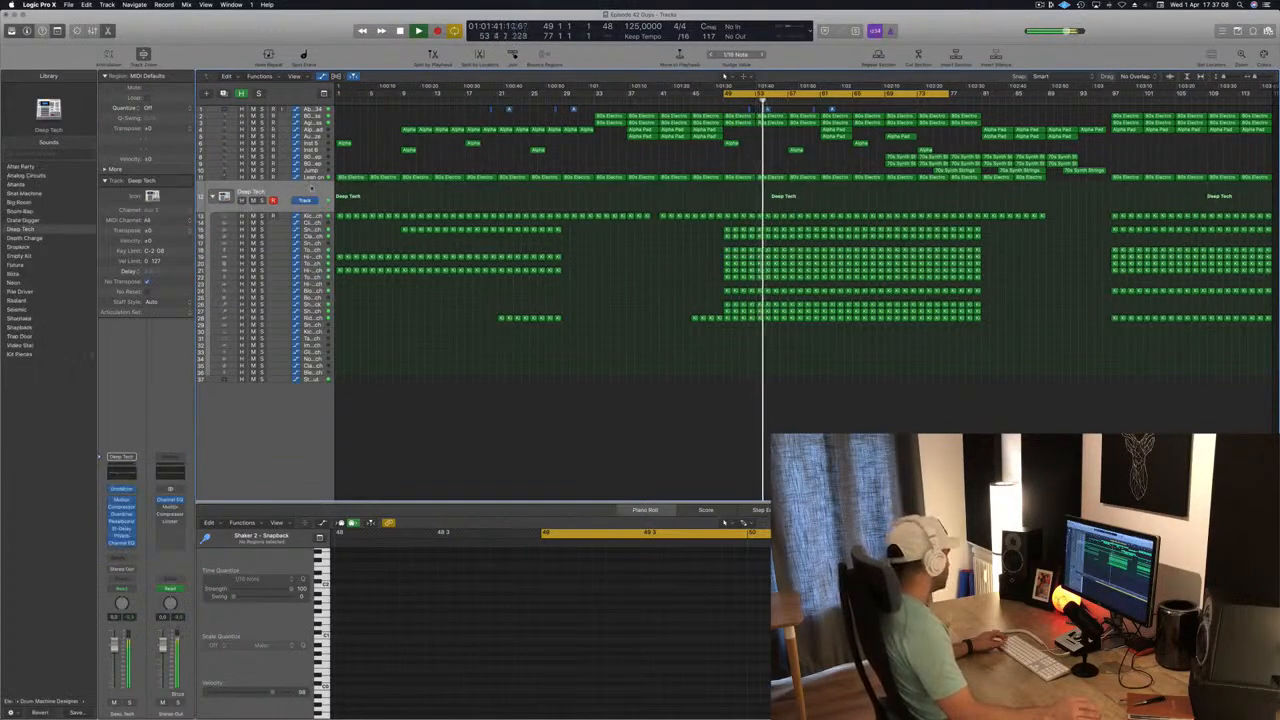
click(121, 511)
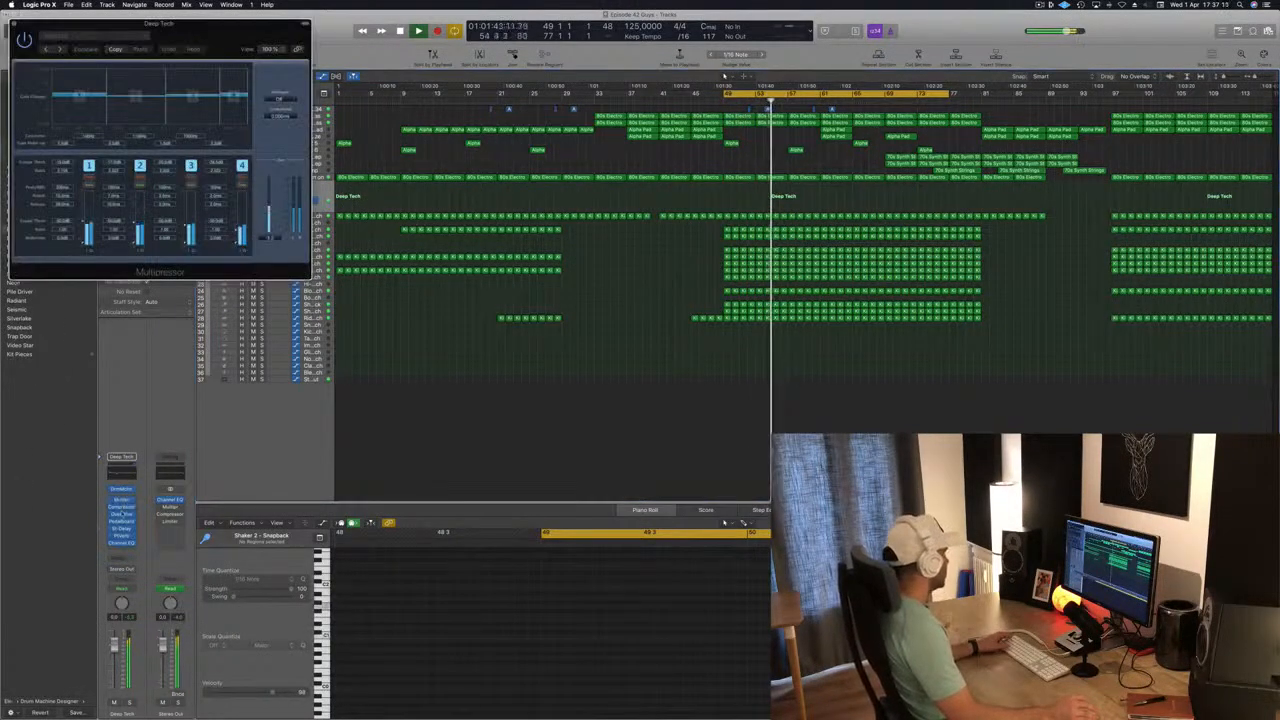
drag(248, 213, 925, 384)
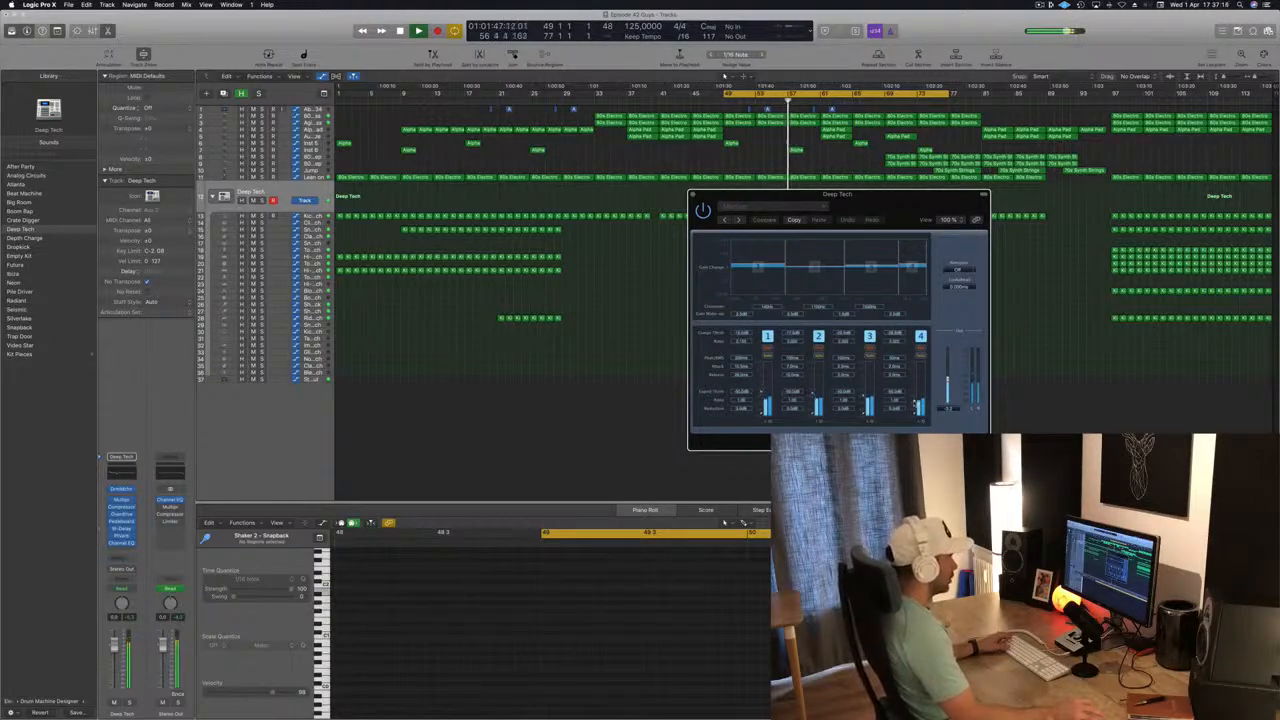
drag(914, 403, 914, 413)
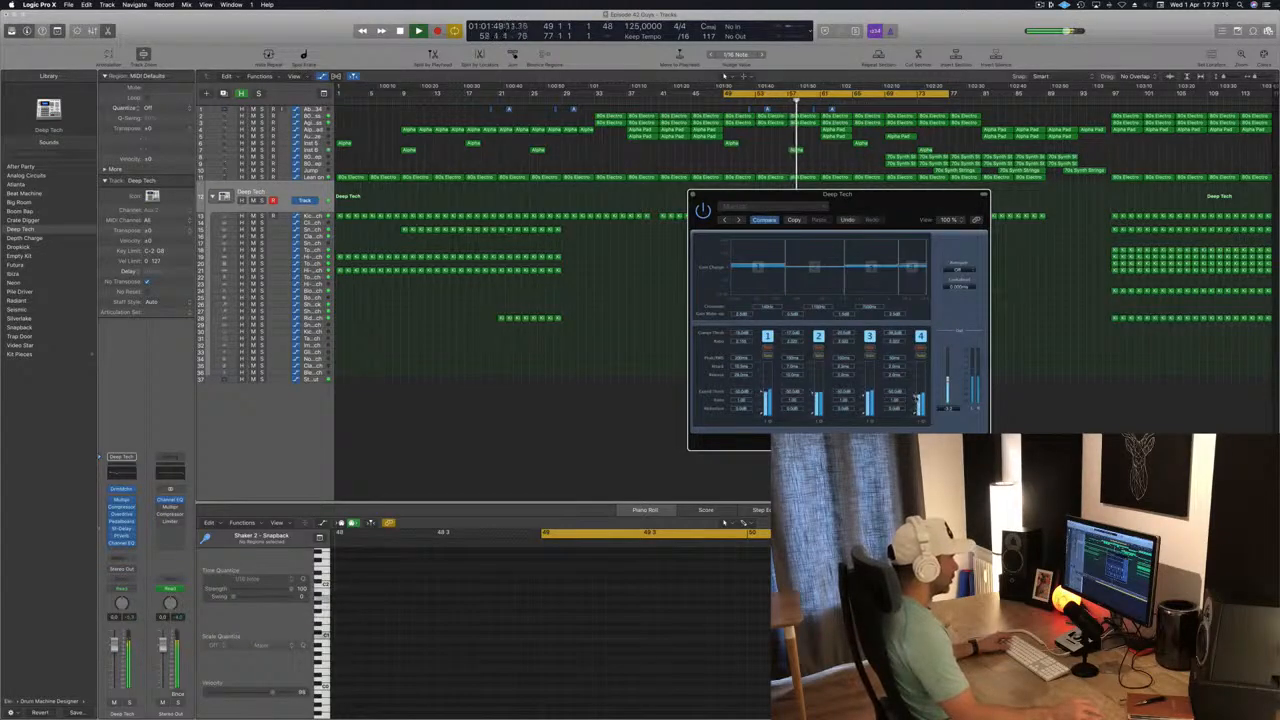
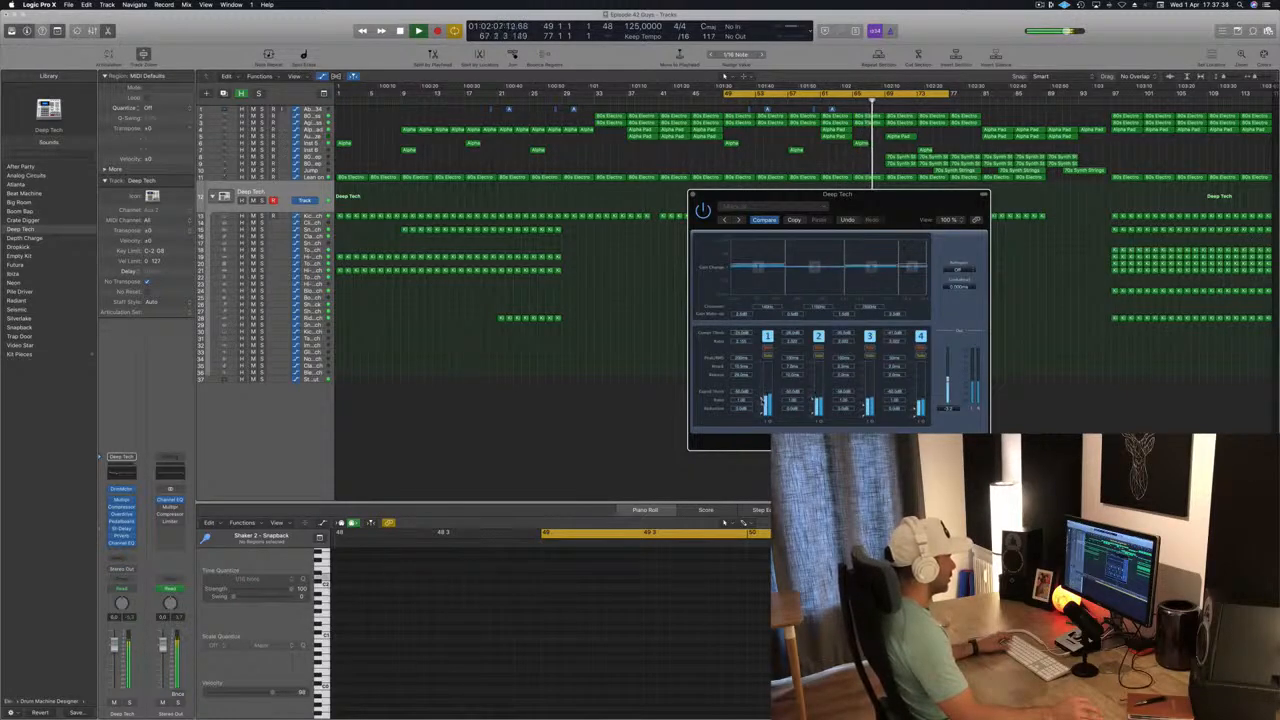
Move the Deep Tech Multipressor window aside, close it and restart playback from bar 49.
drag(744, 201, 690, 218)
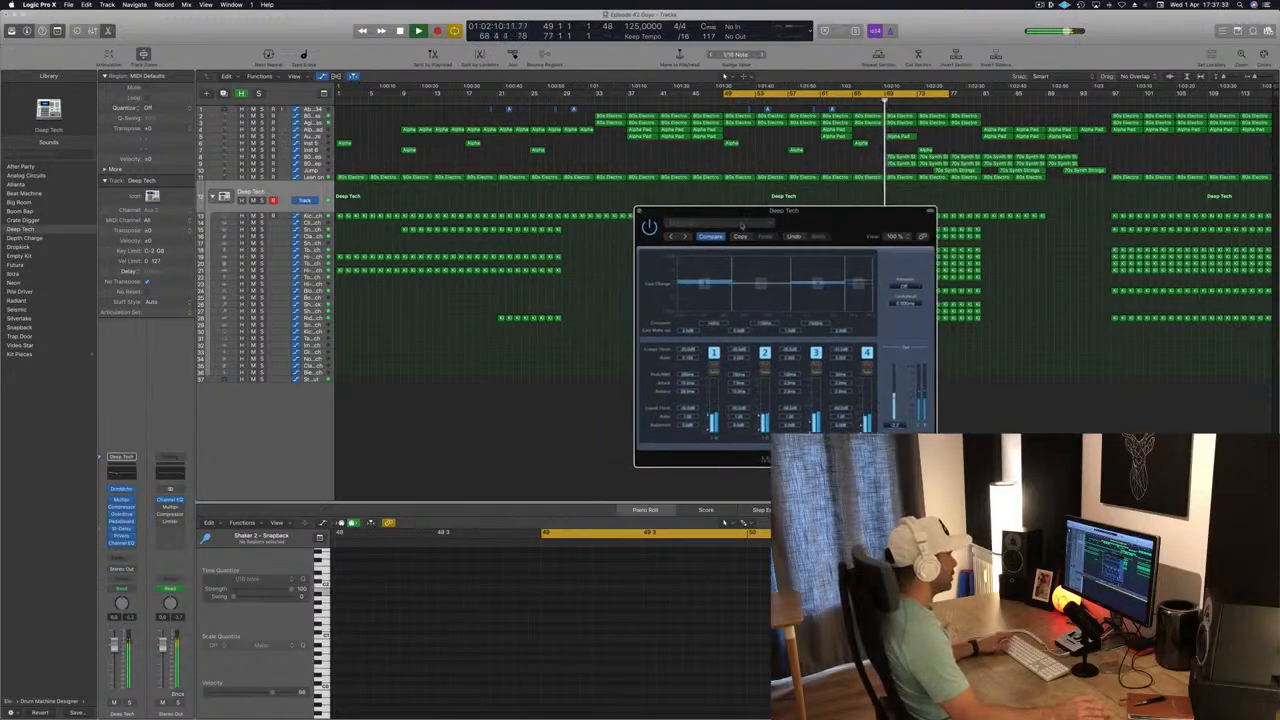
click(641, 212)
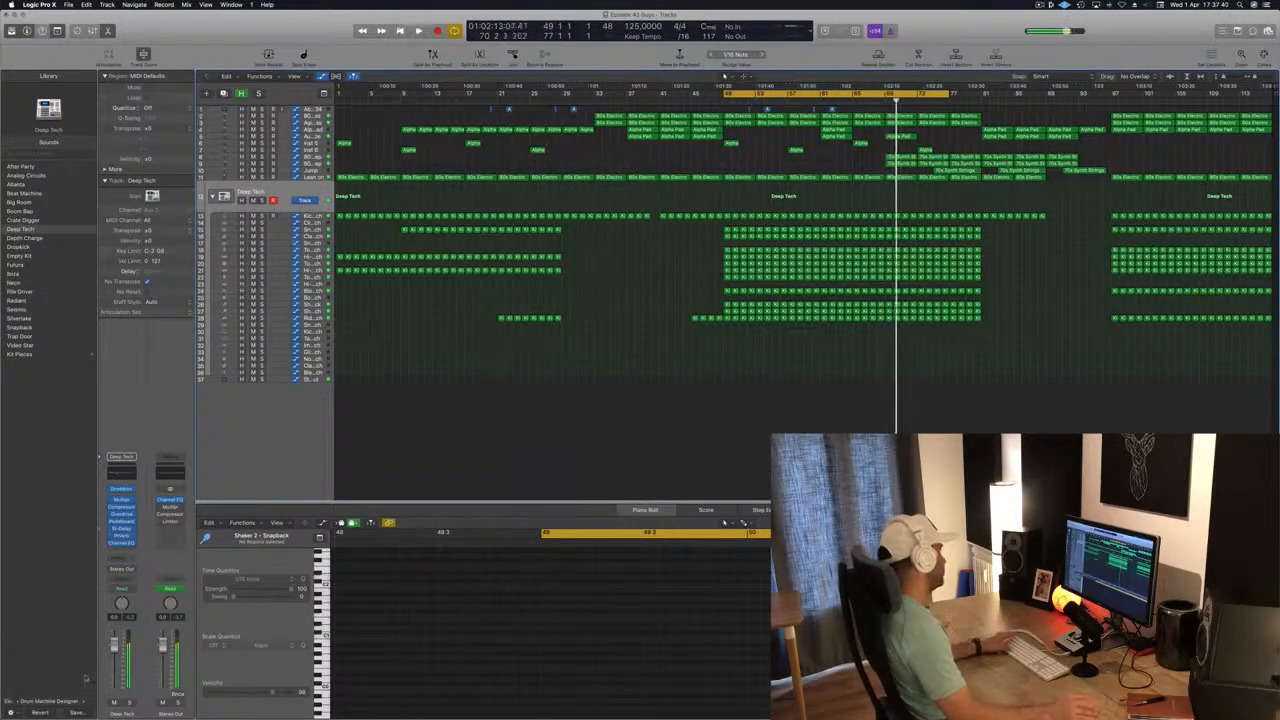
key(space)
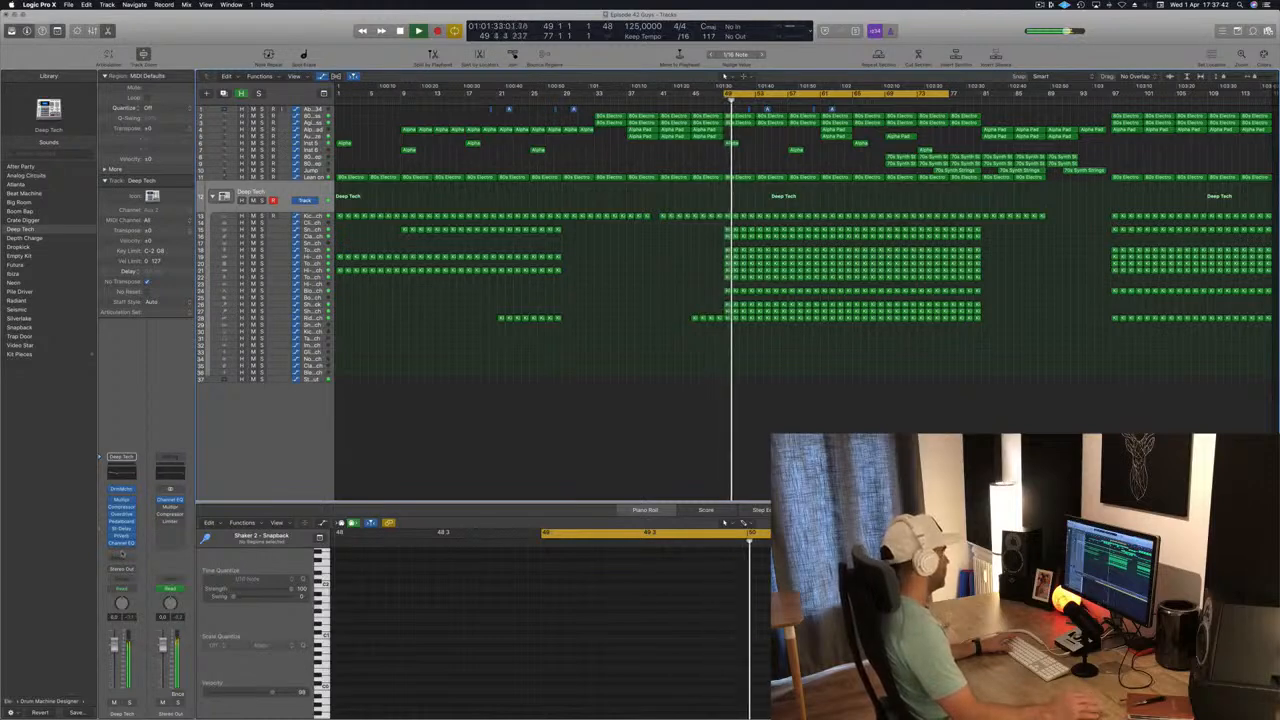
Solo the Deep Tech drum track and listen to it from bar 49.
click(128, 703)
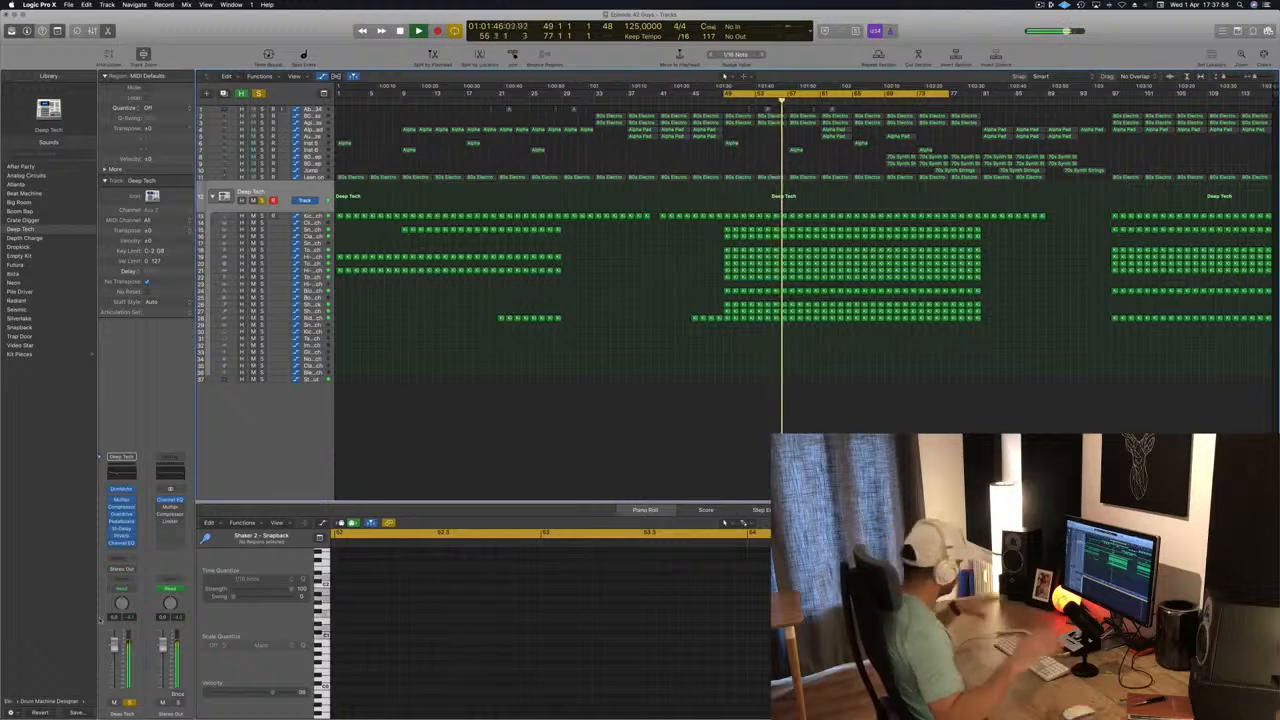
key(space)
key(space)
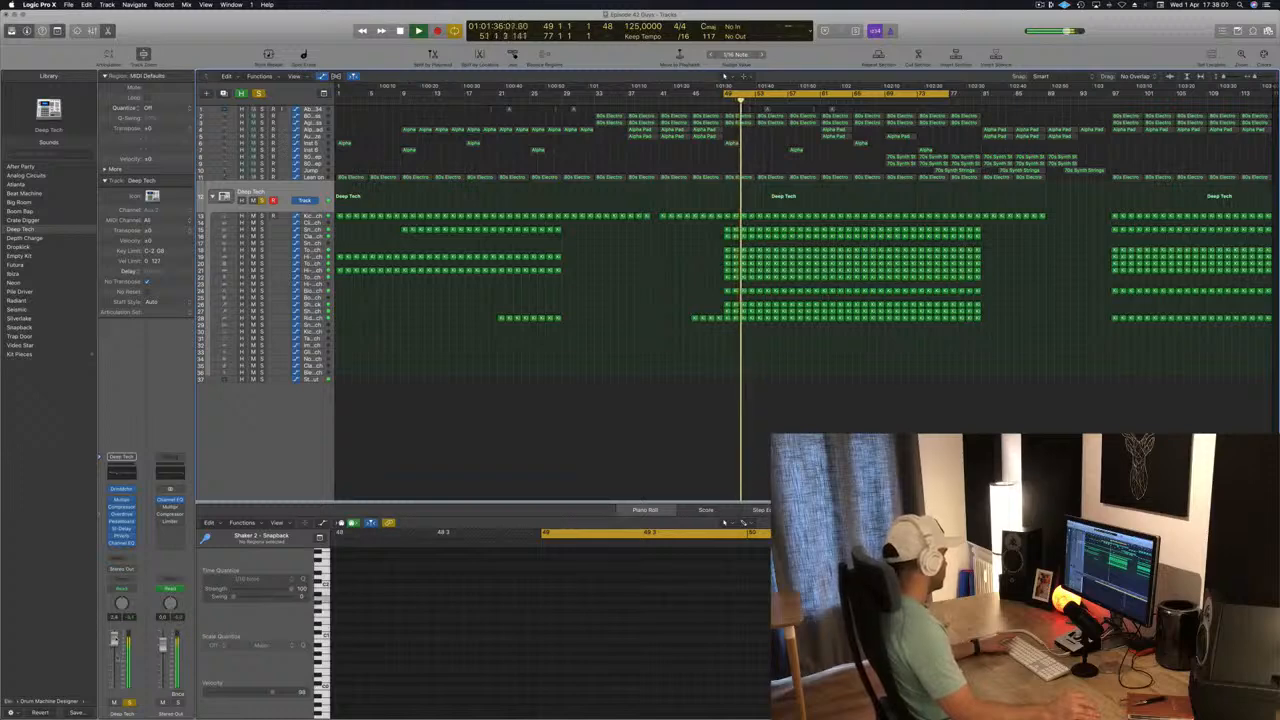
Unsolo the Deep Tech track, restart playback from bar 49 and lower the track's volume slightly.
click(130, 703)
key(space)
key(space)
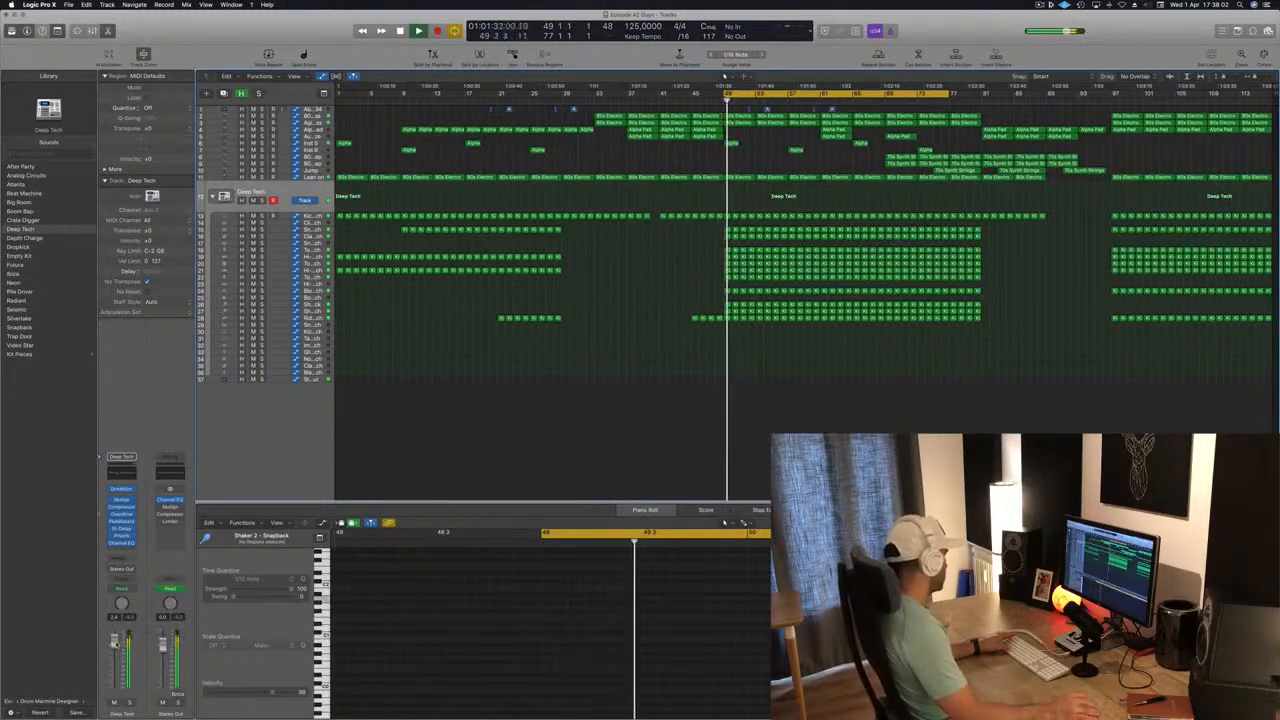
drag(114, 639, 115, 643)
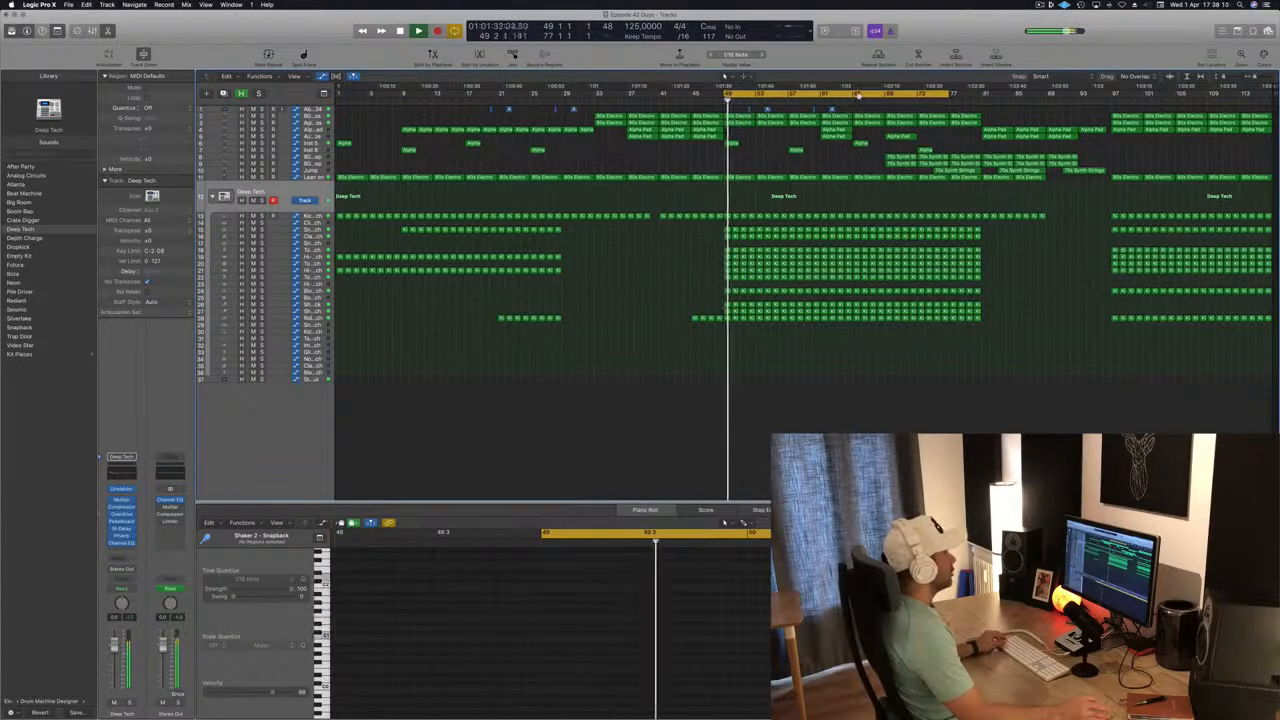
Shift the cycle range to bars 69–97 and delete the regions that extend past bar 113.
drag(745, 93, 920, 93)
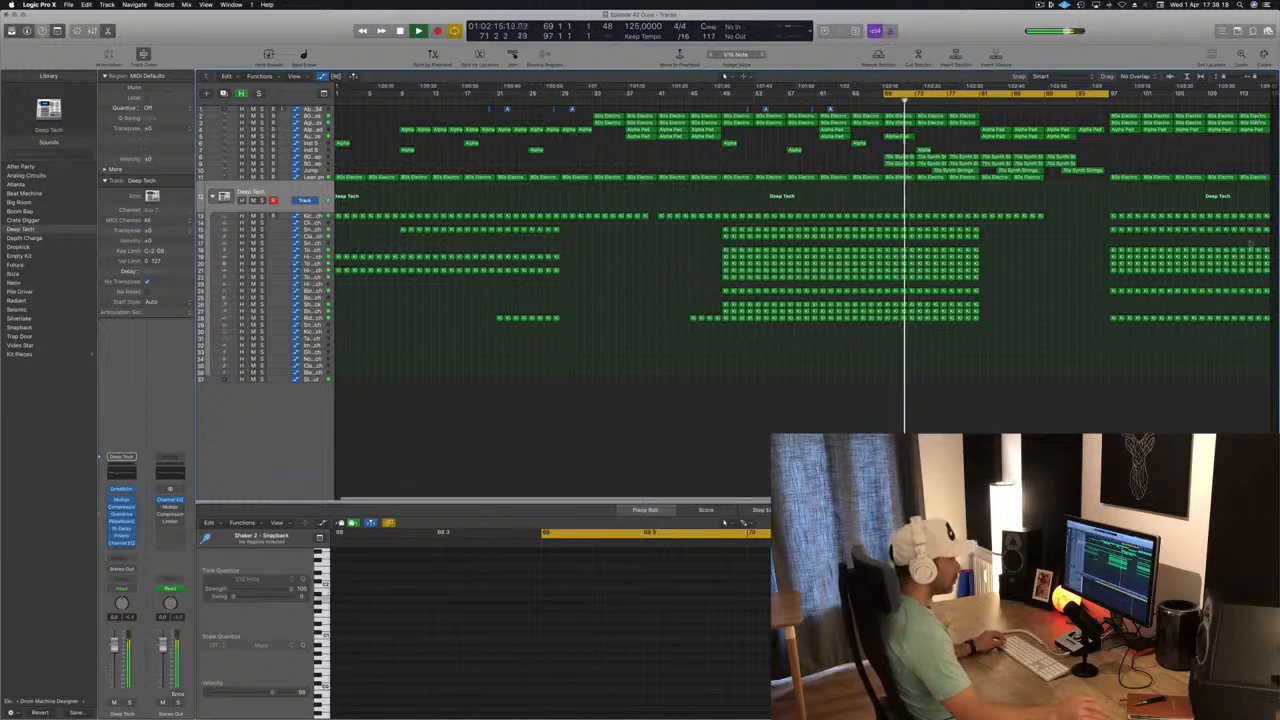
drag(1251, 325, 1267, 111)
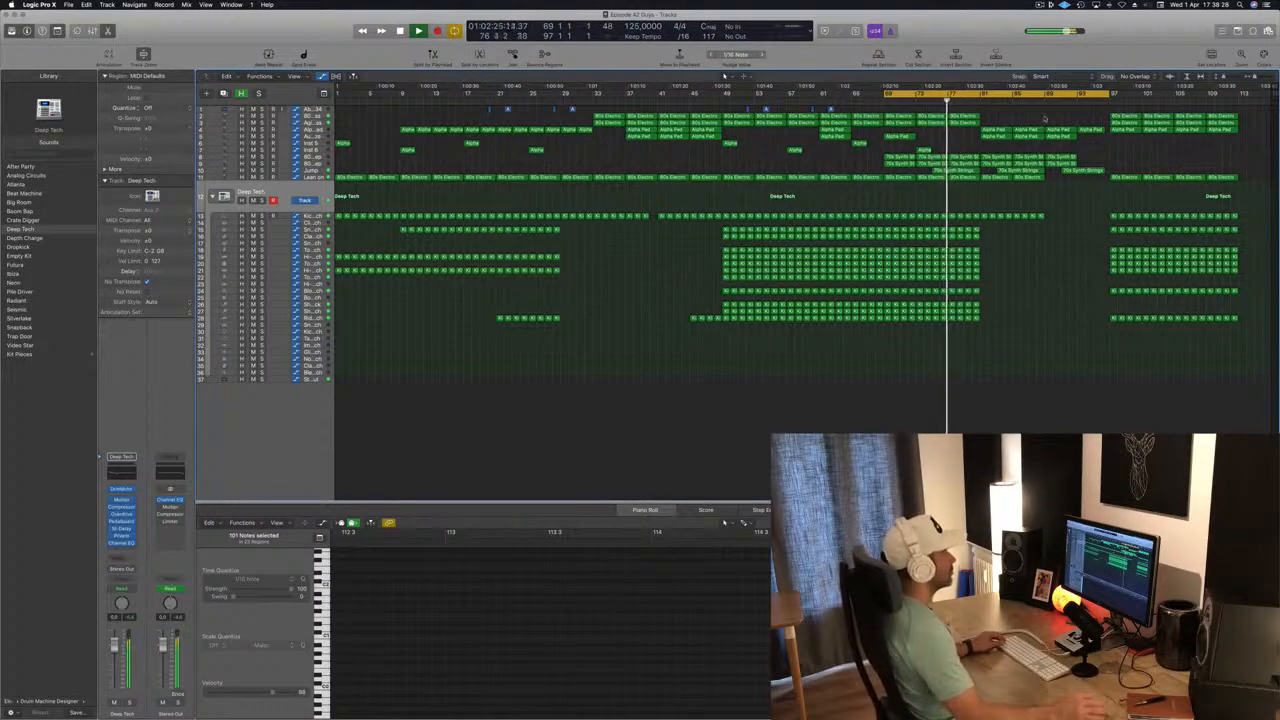
Move the 70s Synth regions before the breakdown earlier so they start at bar 65, and play from there.
click(841, 101)
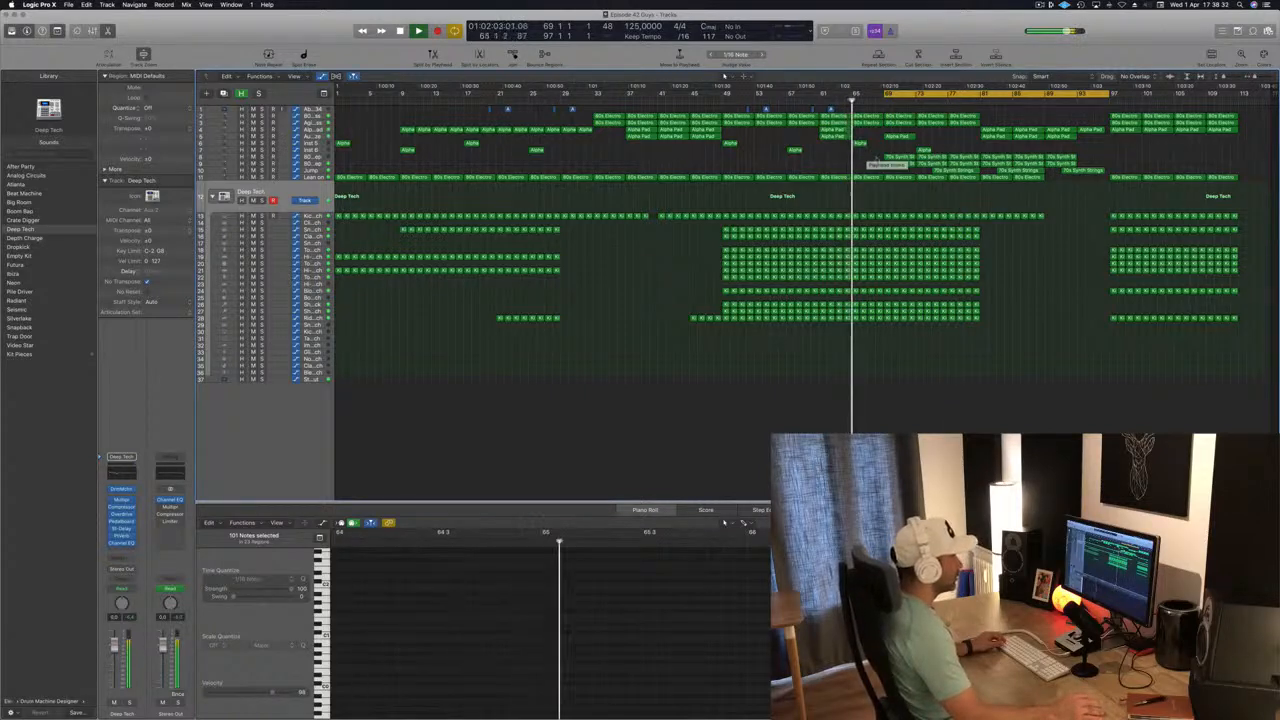
drag(867, 155, 976, 170)
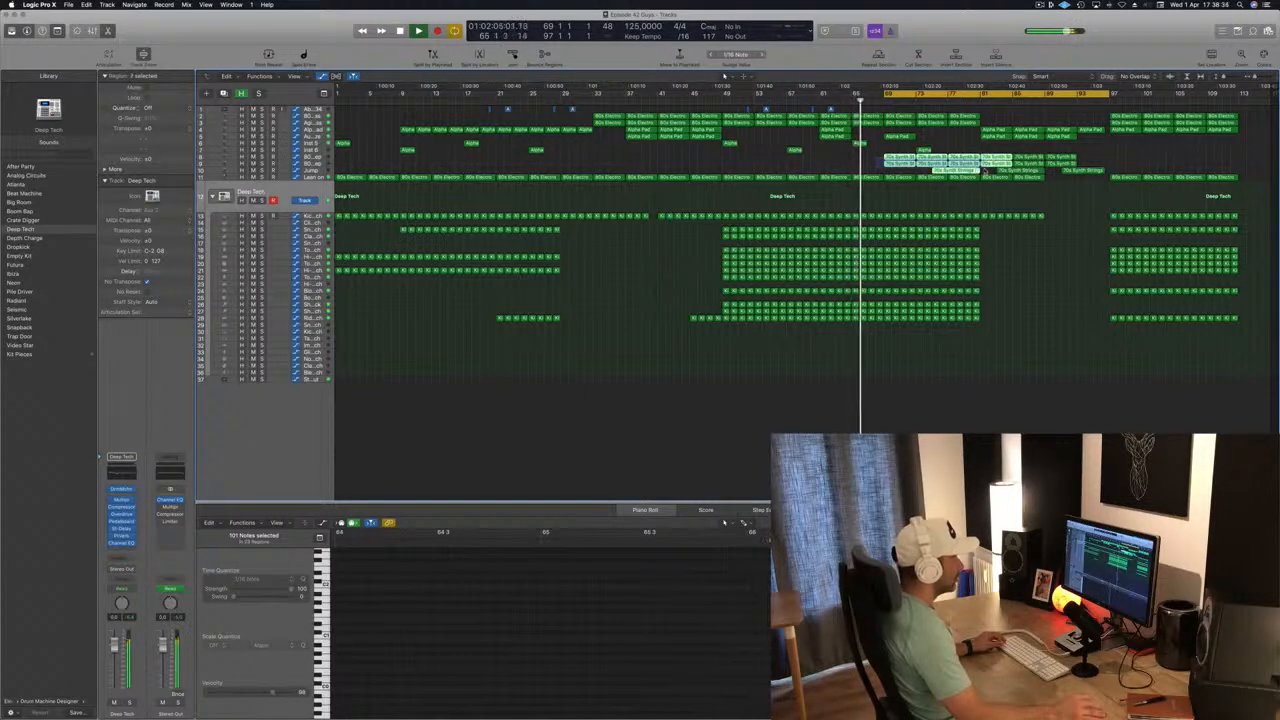
drag(889, 157, 852, 157)
click(845, 100)
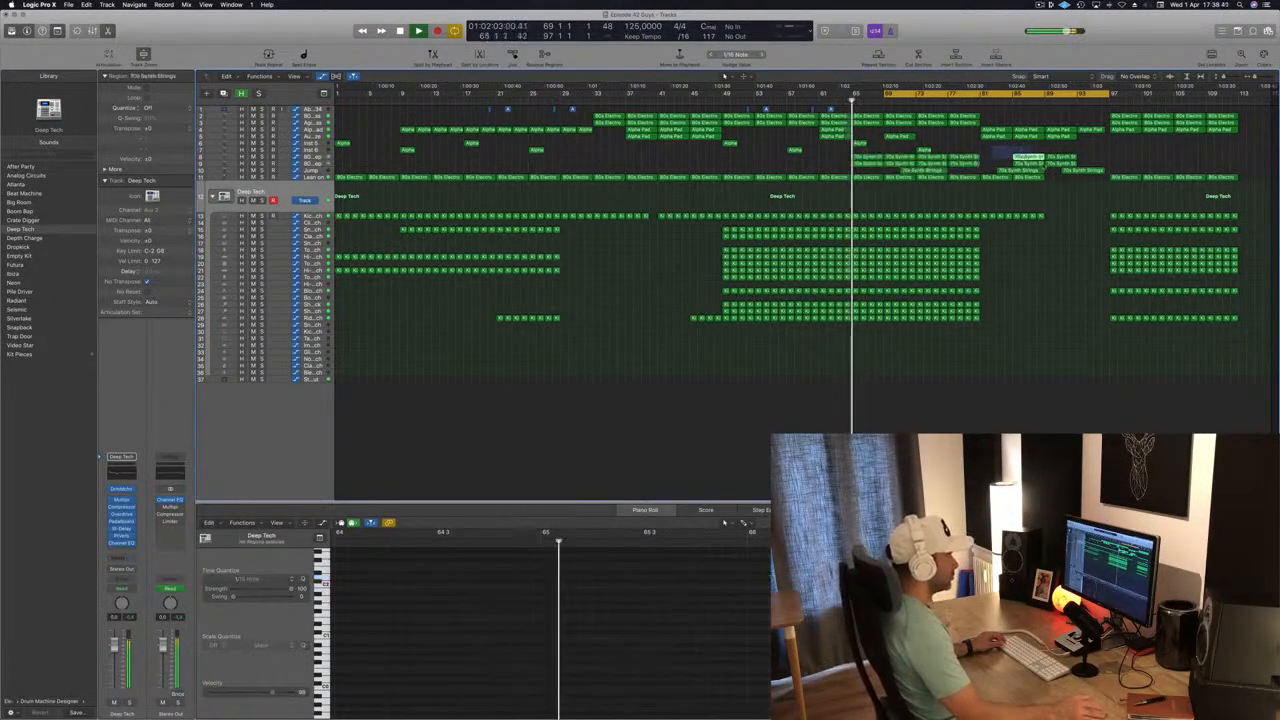
Delete the remaining 70s Synth regions after bar 81 and save the project.
drag(993, 149, 1075, 172)
key(Delete)
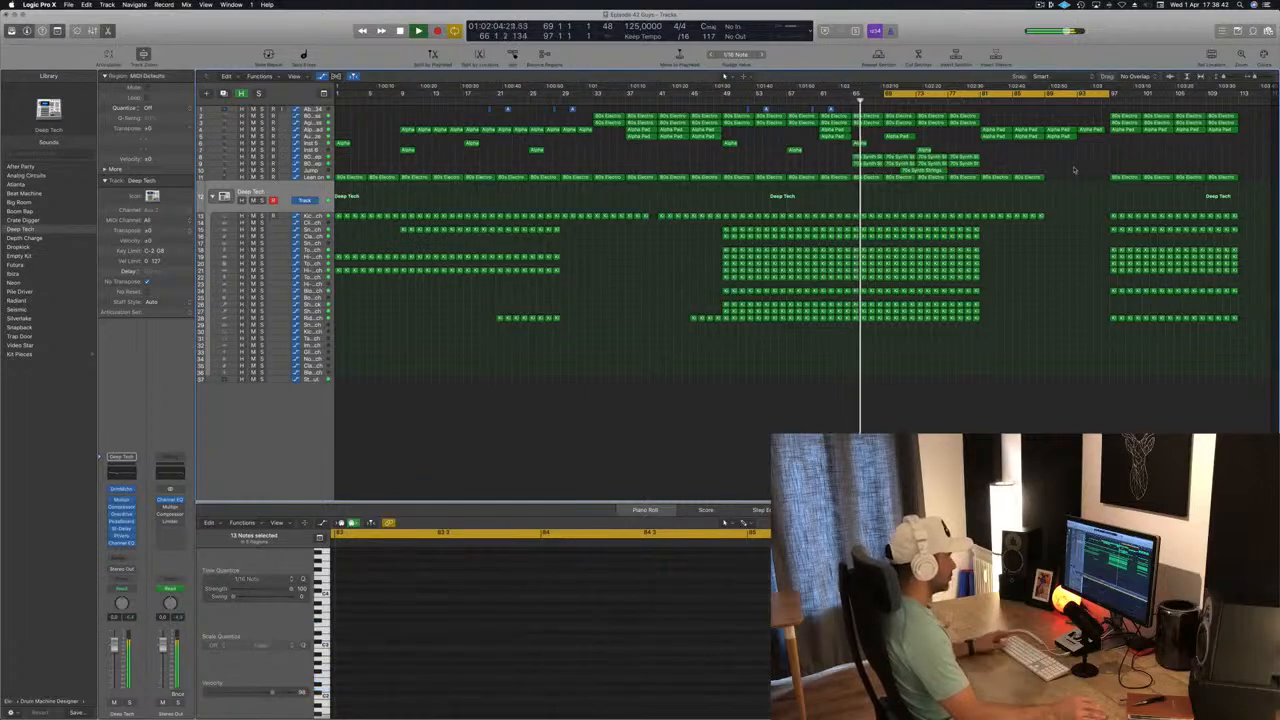
key(super+s)
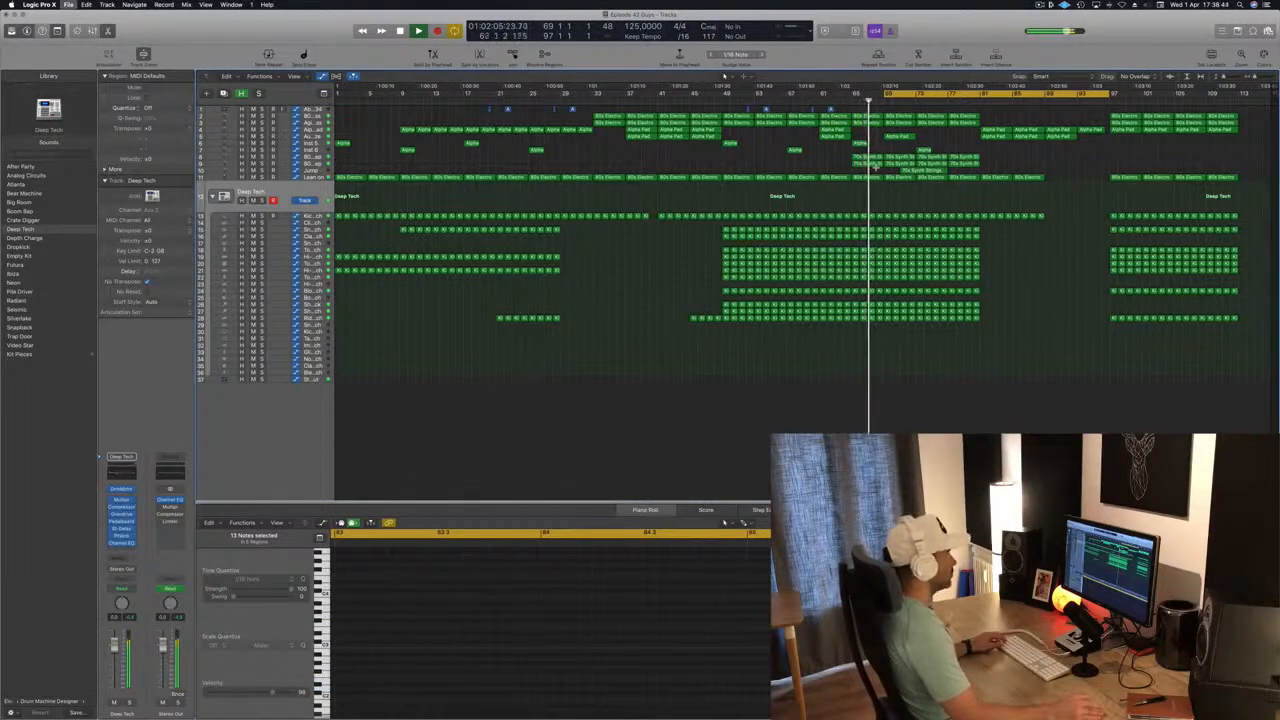
Delete the Lean on and kick regions that follow bar 81, leaving only the pads in the breakdown.
scroll(792, 162, left, 1)
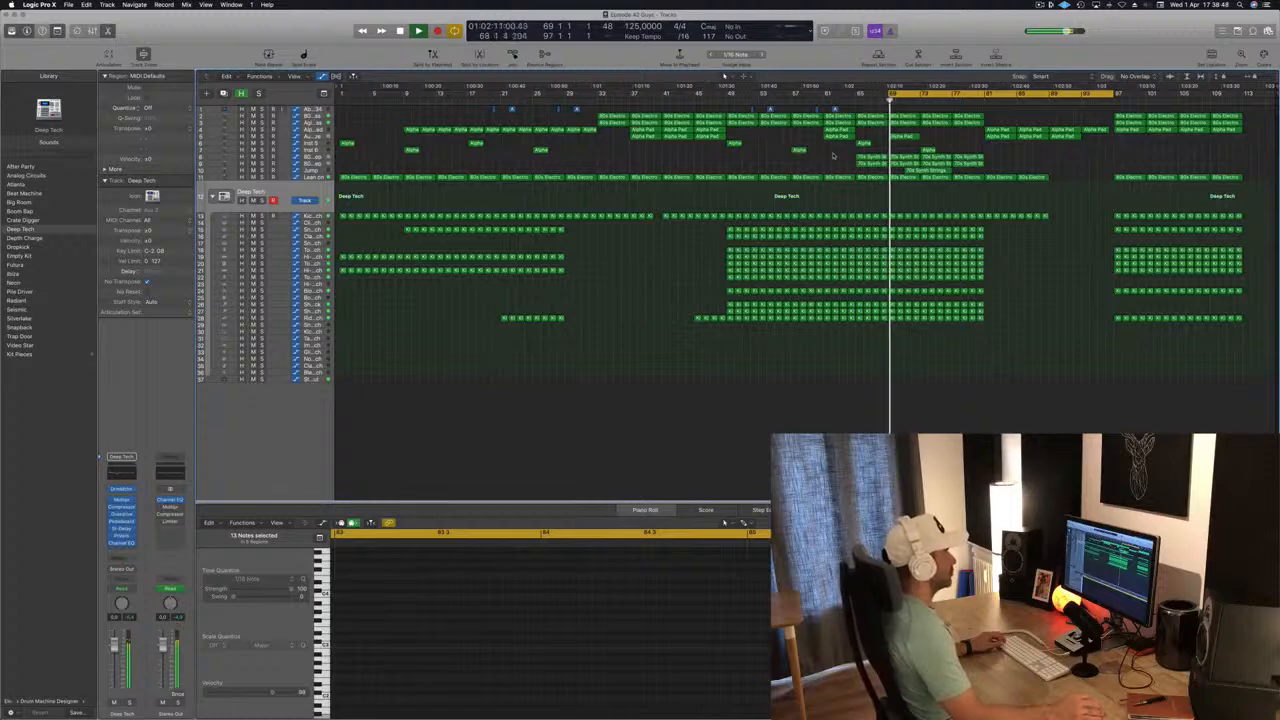
drag(1070, 175, 991, 241)
key(Delete)
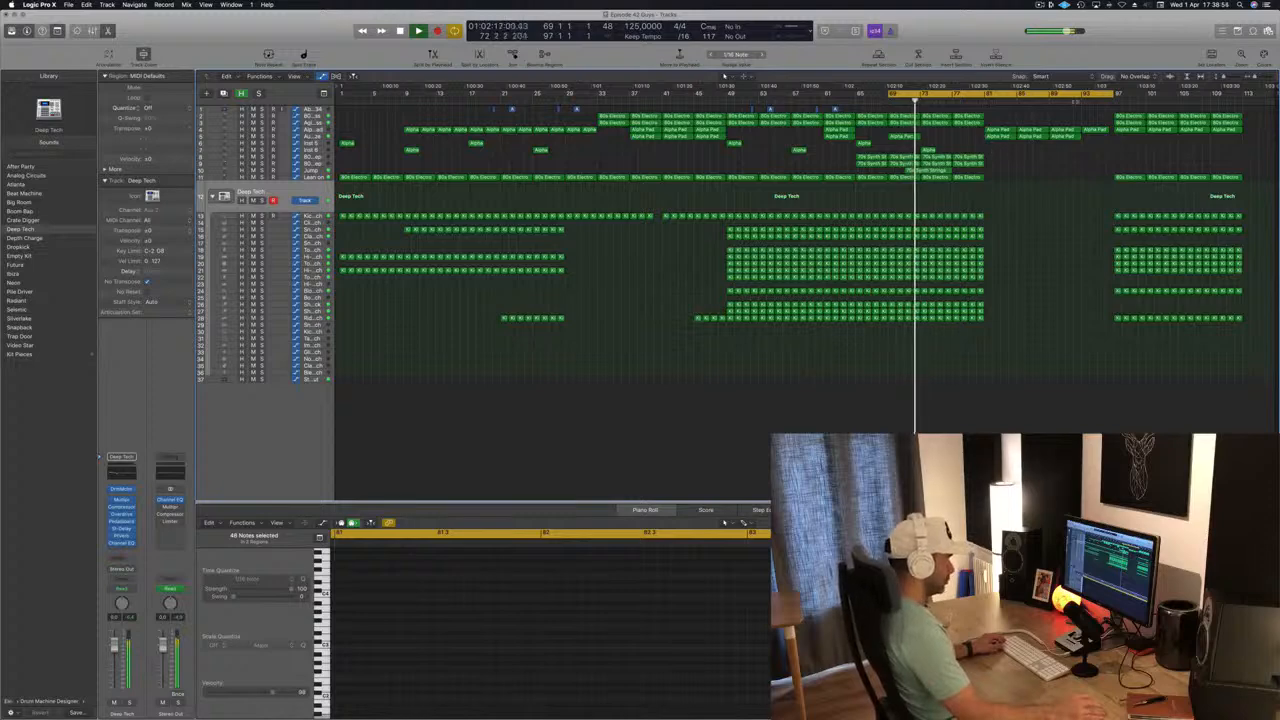
Set the cycle range to bars 81–97 and repeat that breakdown section once.
click(993, 93)
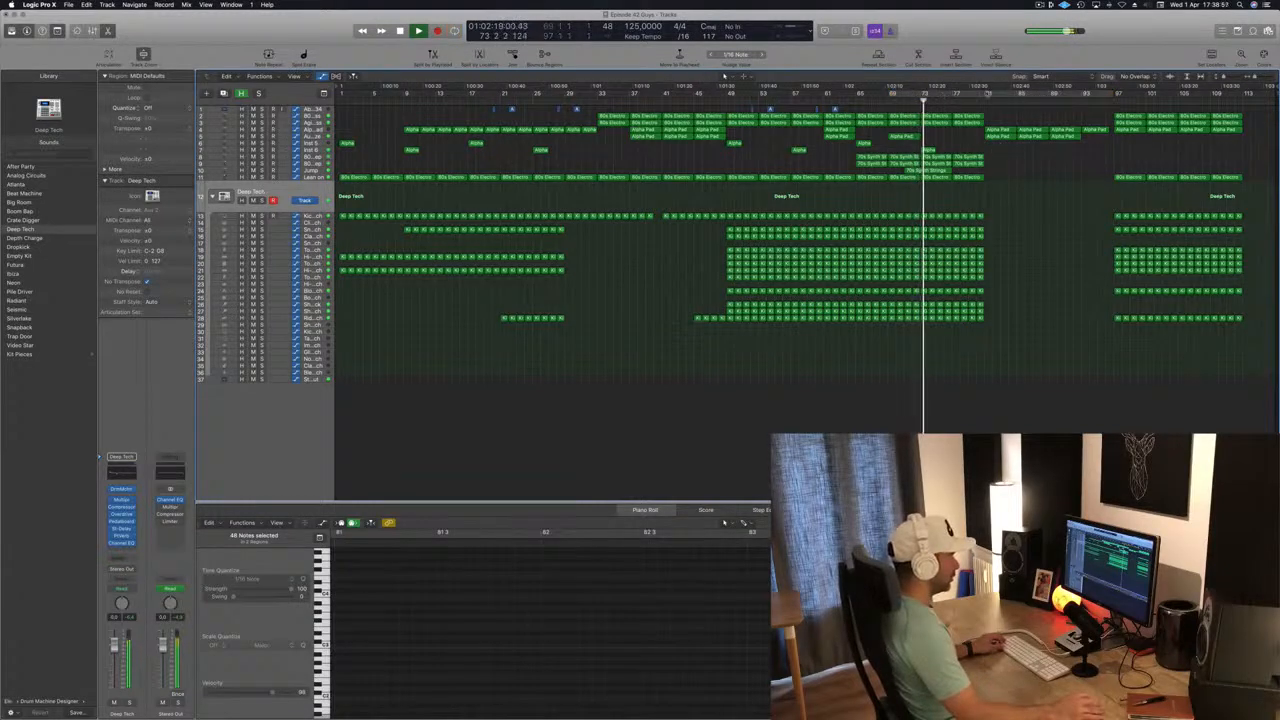
click(987, 94)
click(986, 94)
drag(985, 97, 1115, 108)
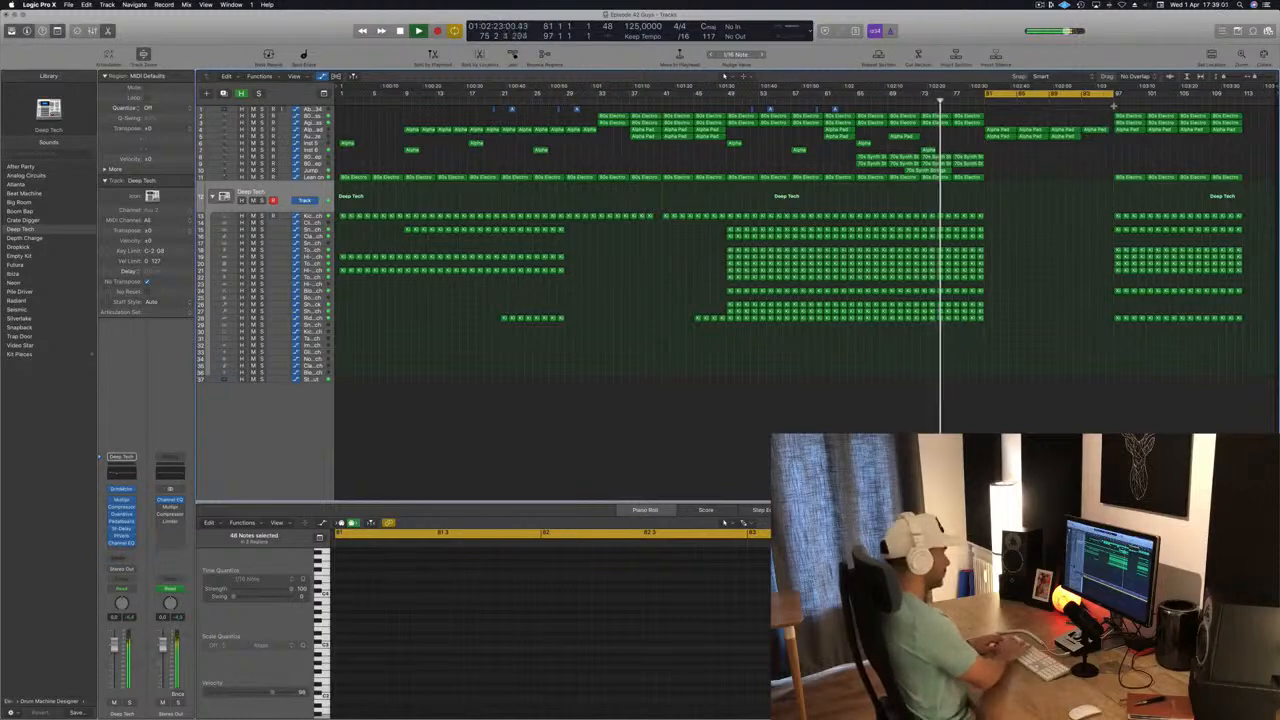
key(super+r)
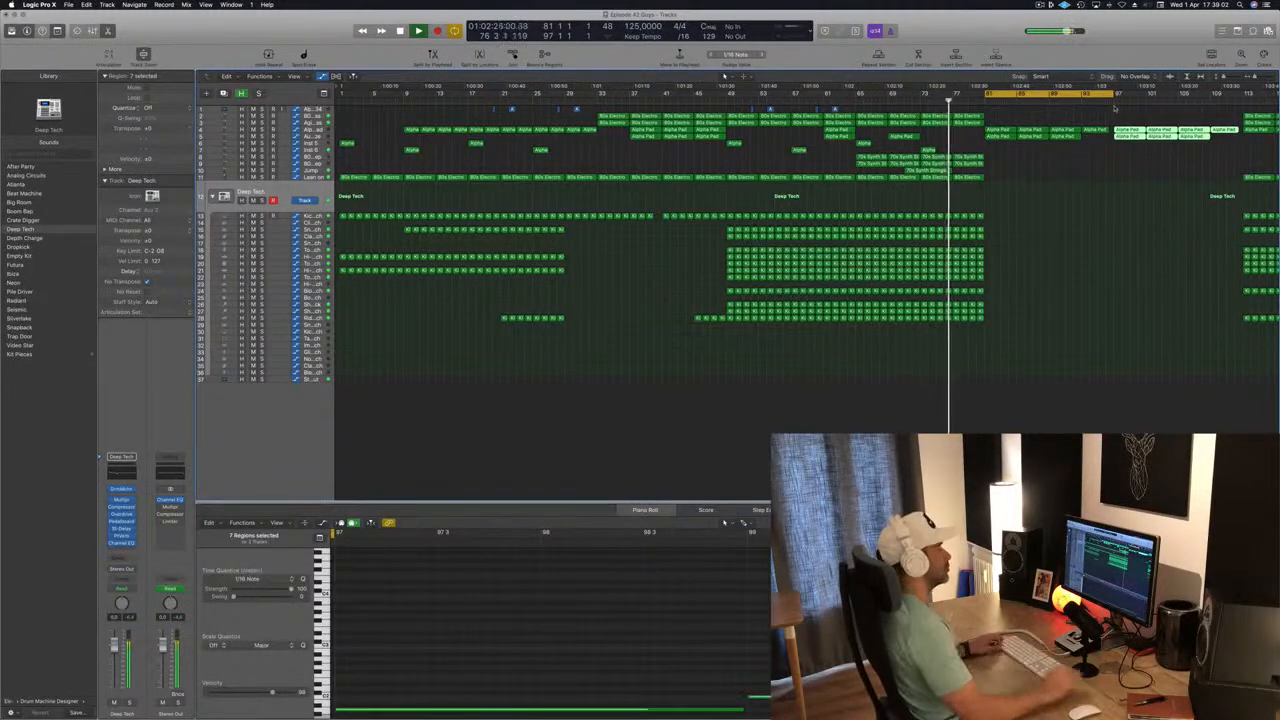
key(super+Left)
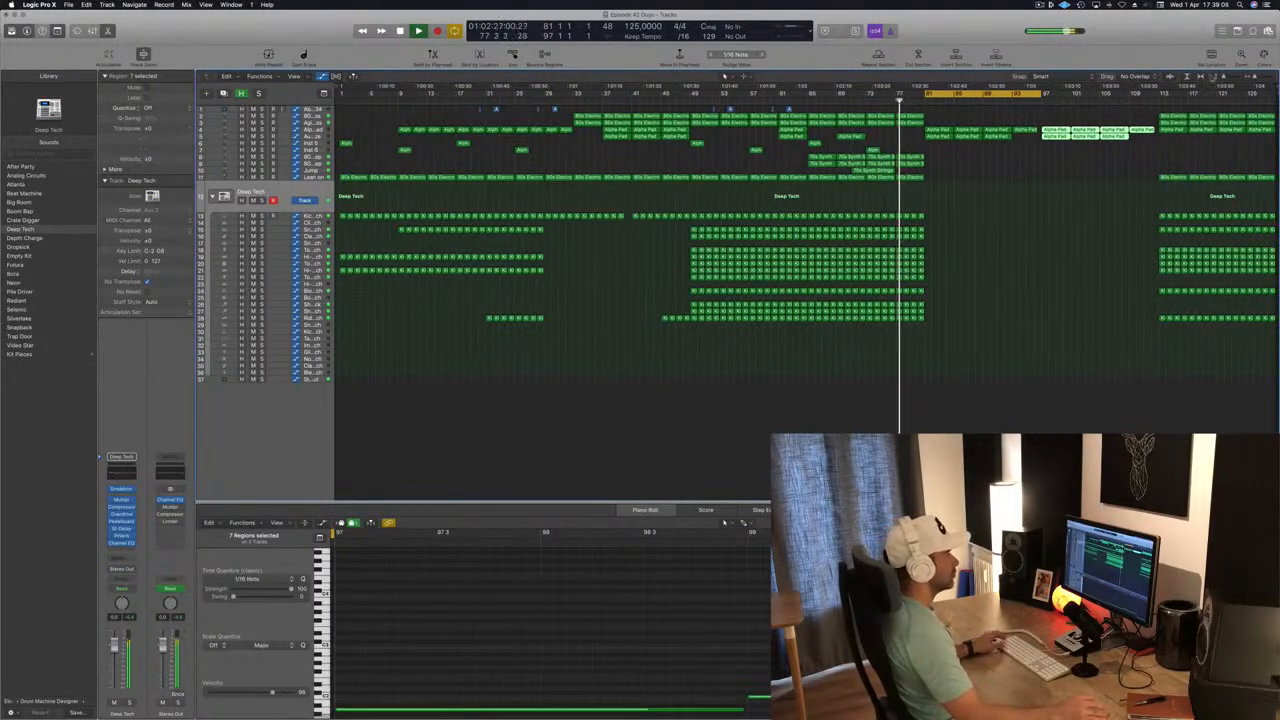
Set the cycle range to bars 113–129, repeat that section, and deselect the copies during playback before the breakdown.
drag(1159, 97, 1270, 97)
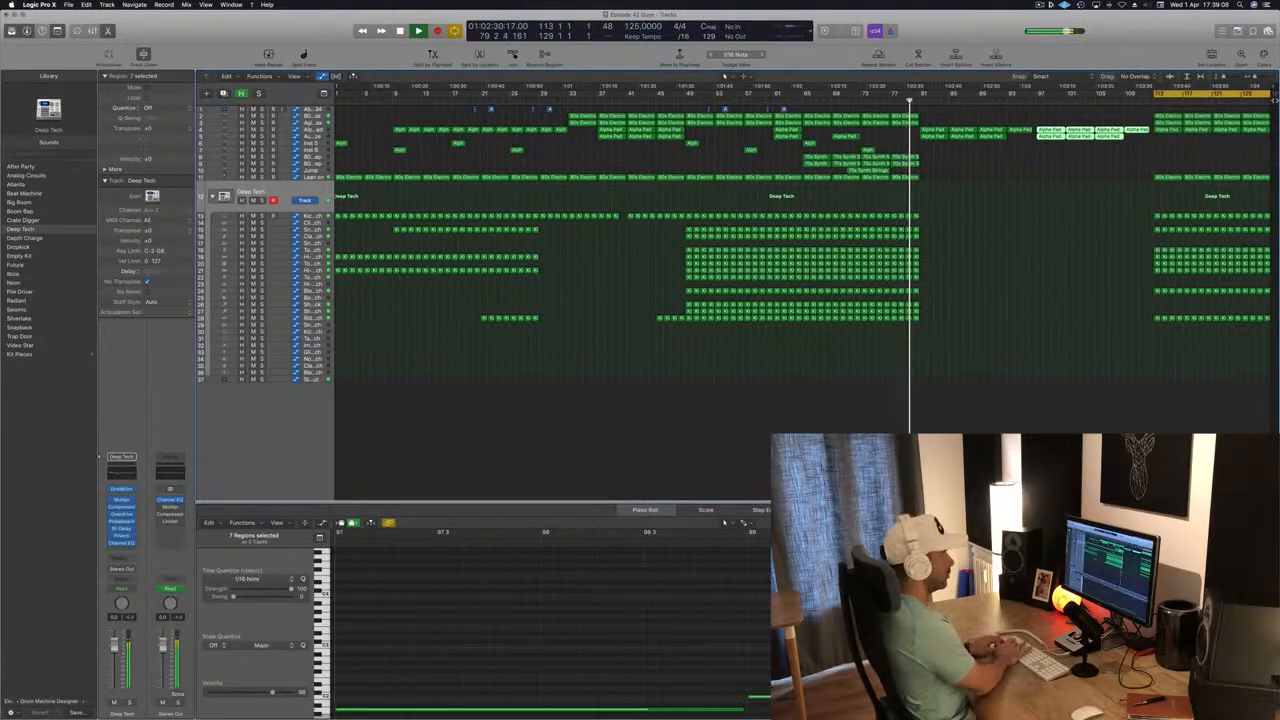
key(shift+i)
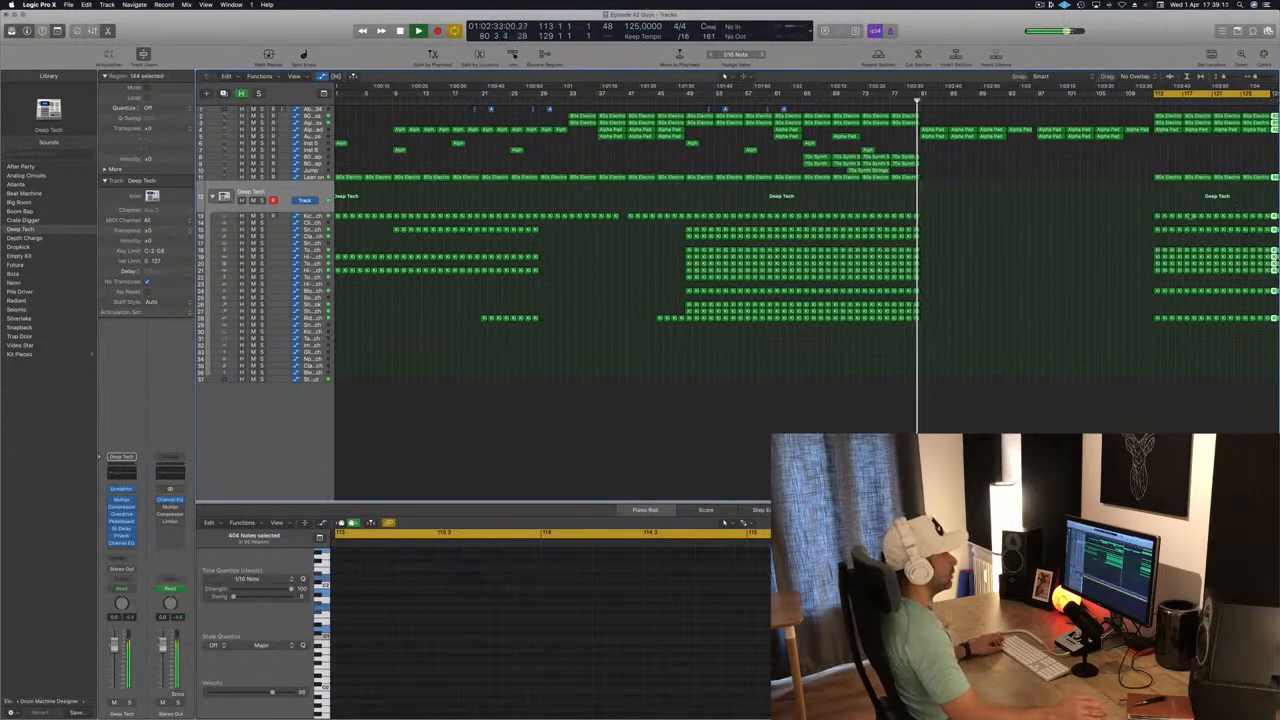
key(super+Left)
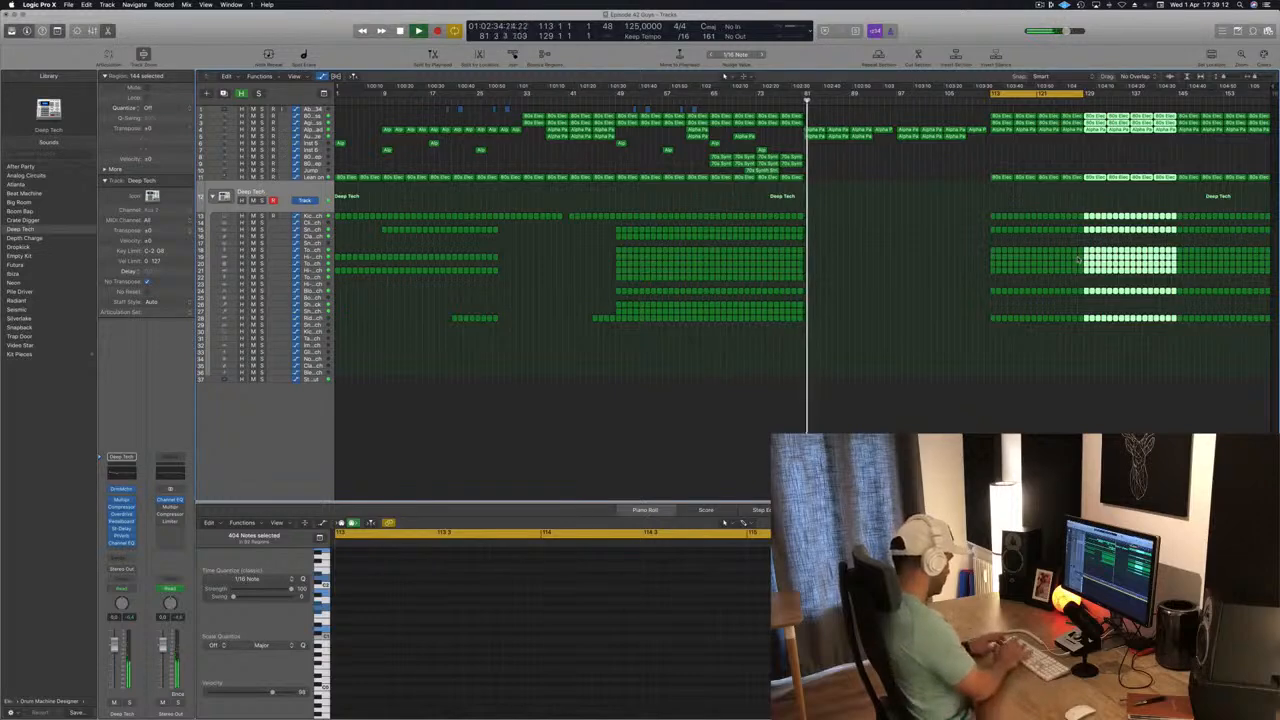
key(super+Left)
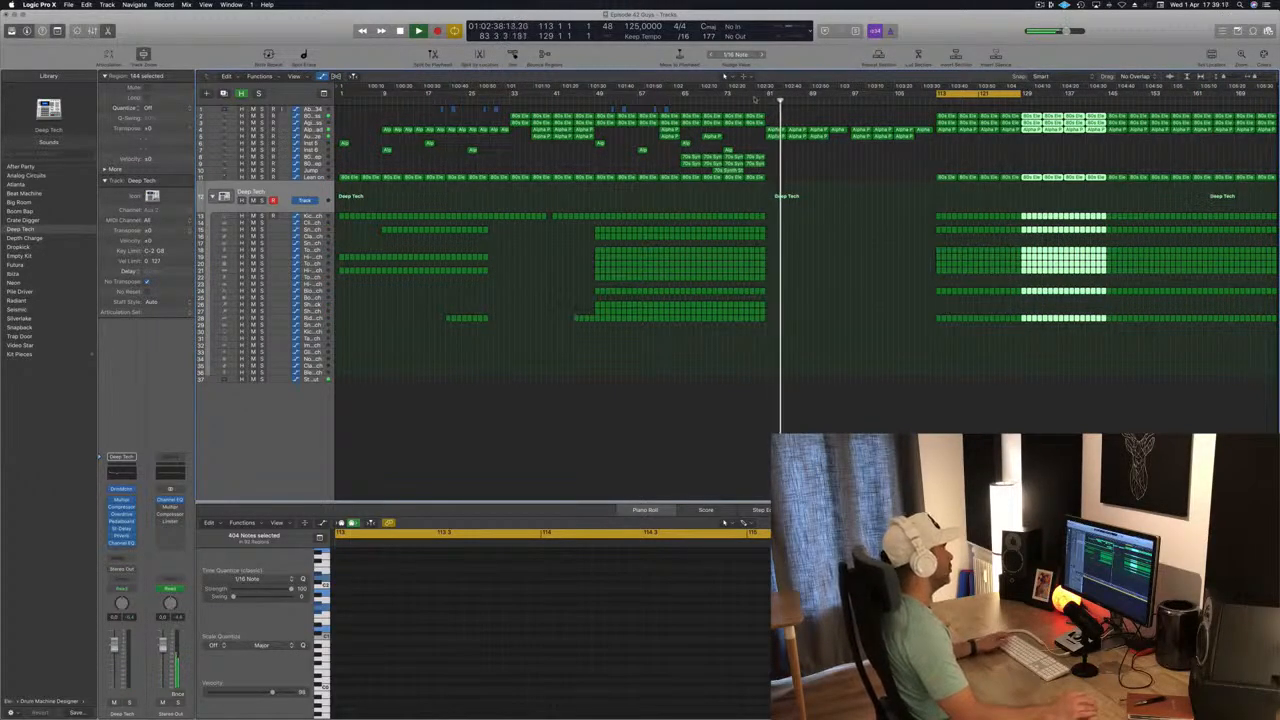
key(comma)
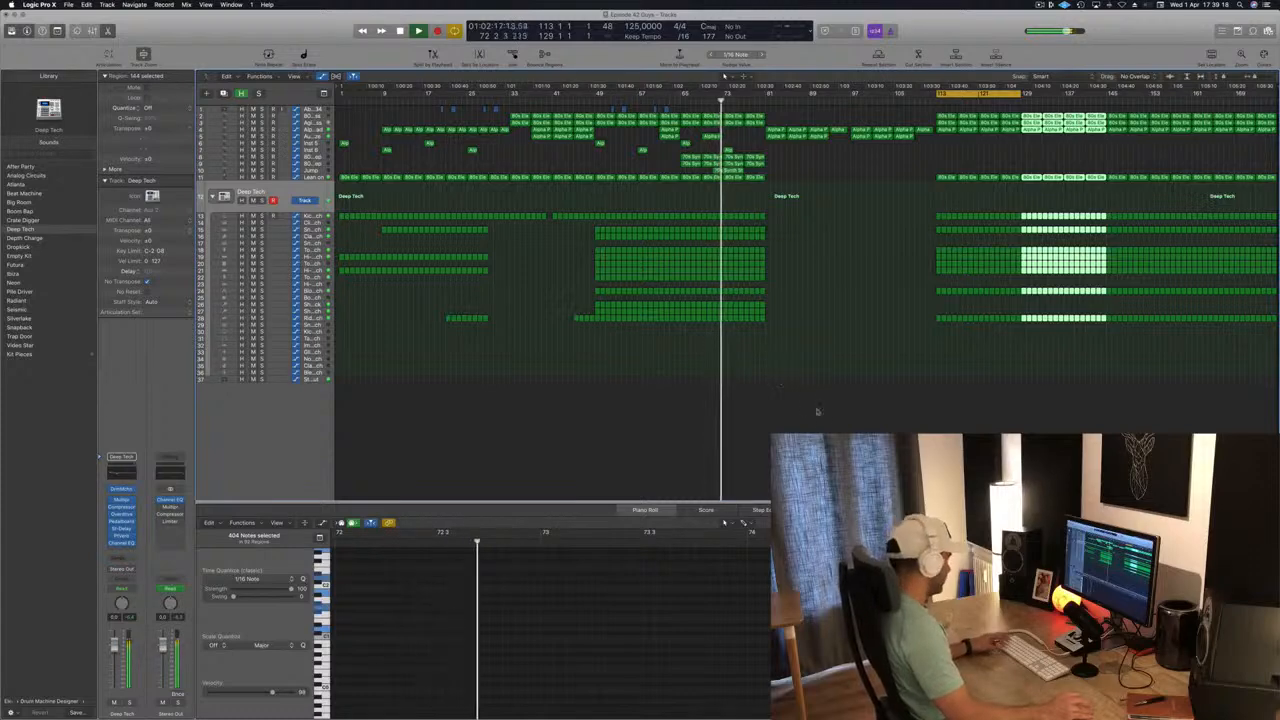
click(837, 300)
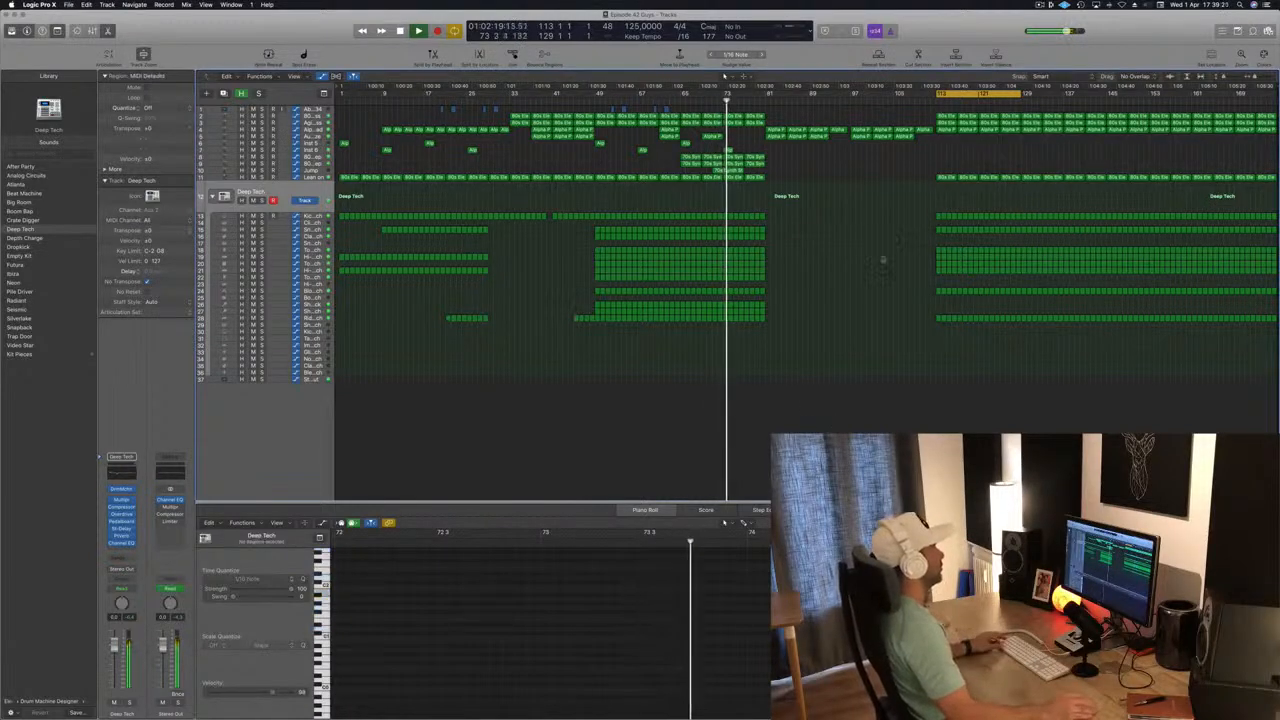
Copy a short Alpha Pad region to bar 81, at the start of the breakdown, and deselect it.
key(super+Down)
key(super+Down)
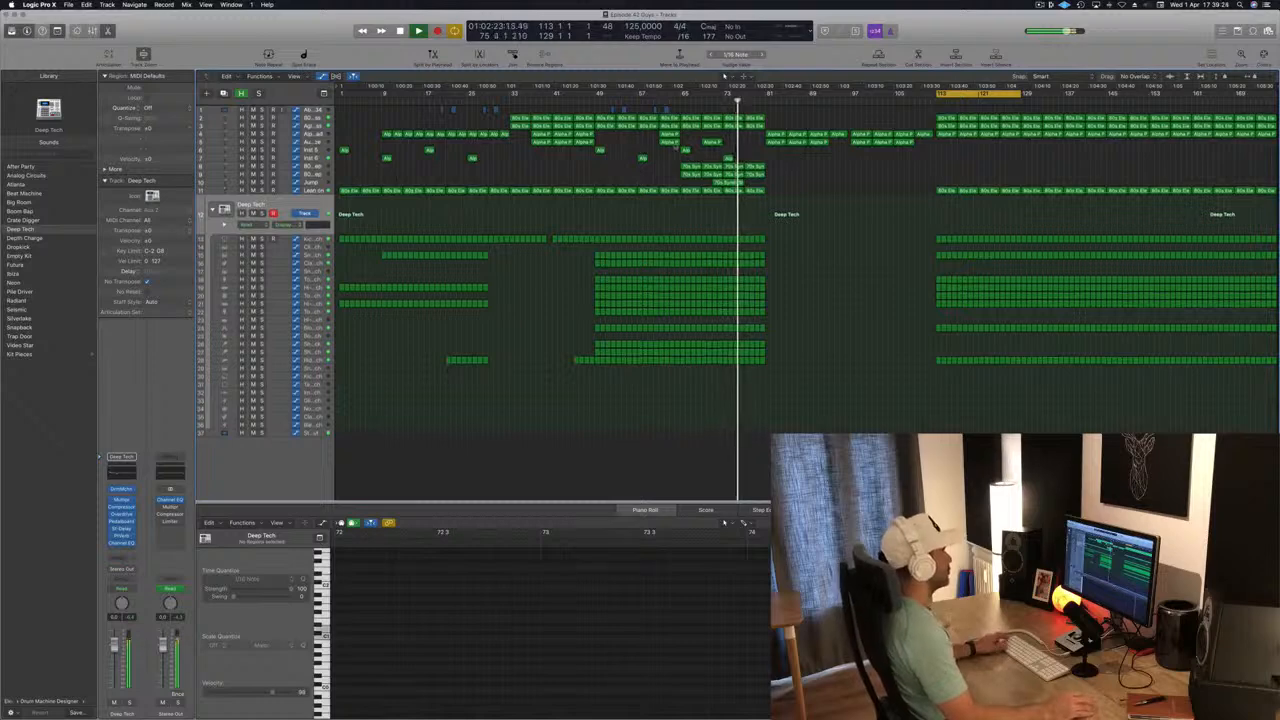
click(600, 150)
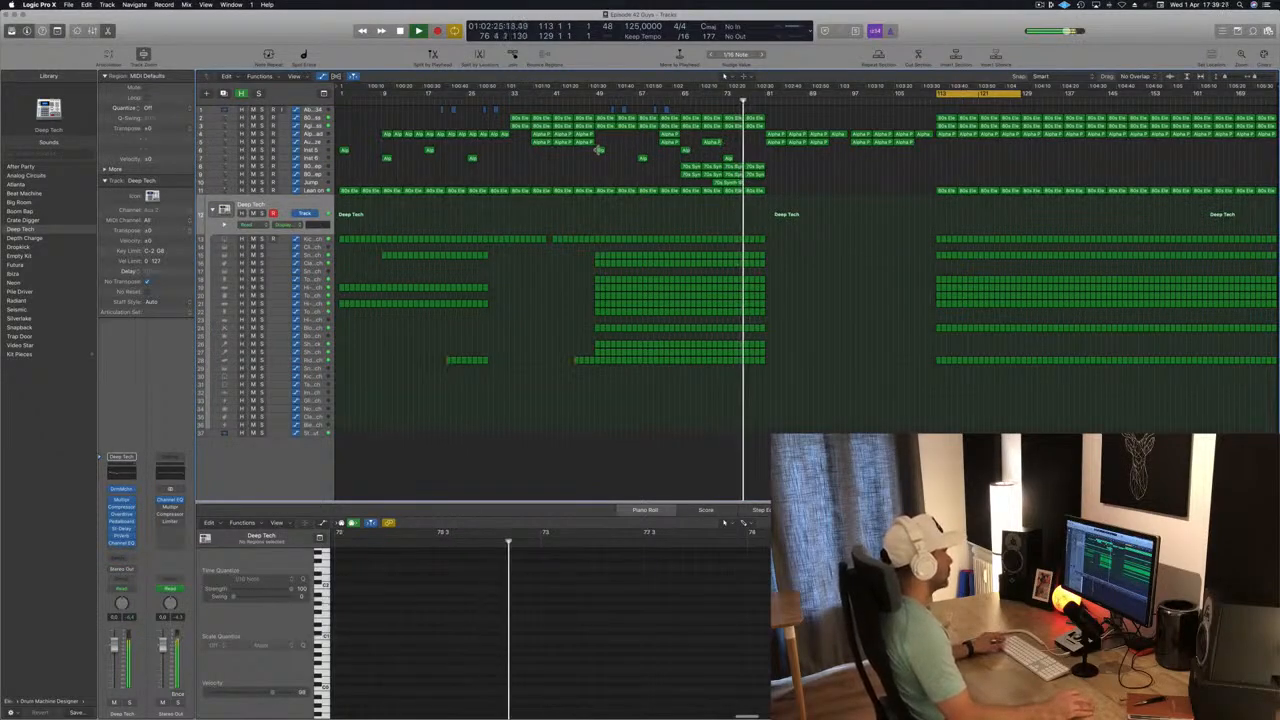
click(728, 157)
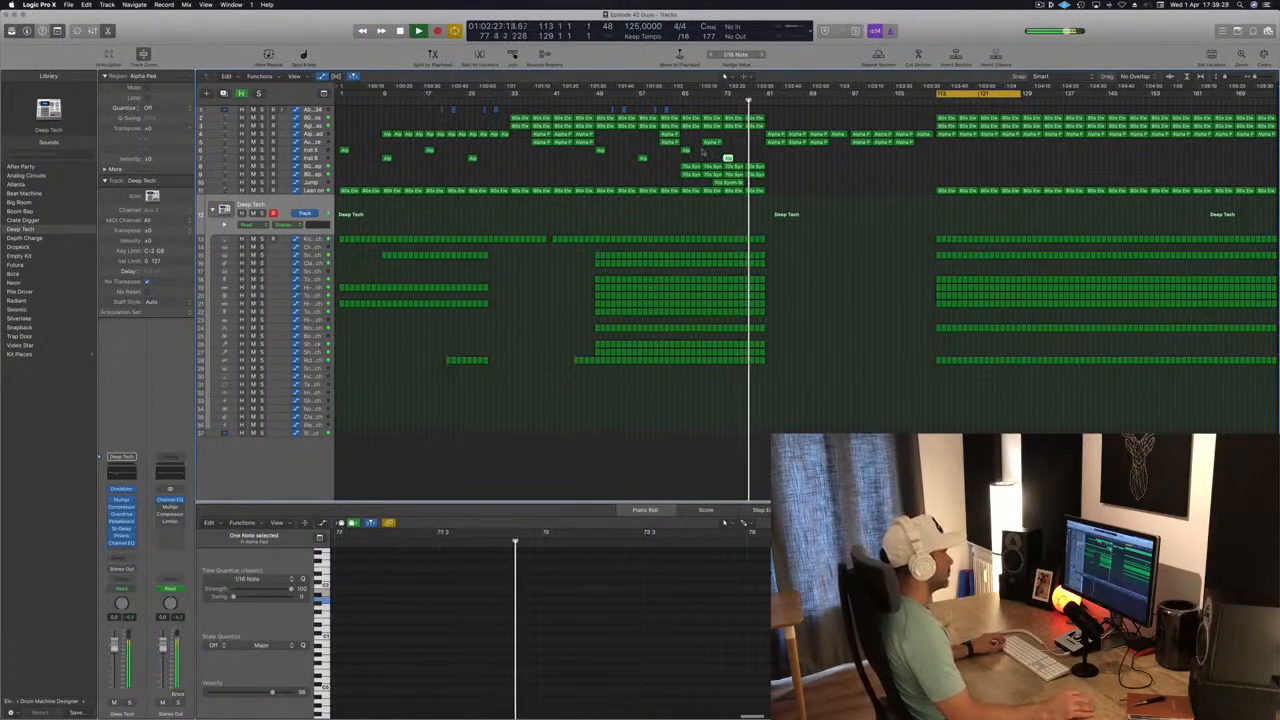
drag(728, 157, 774, 156)
click(715, 214)
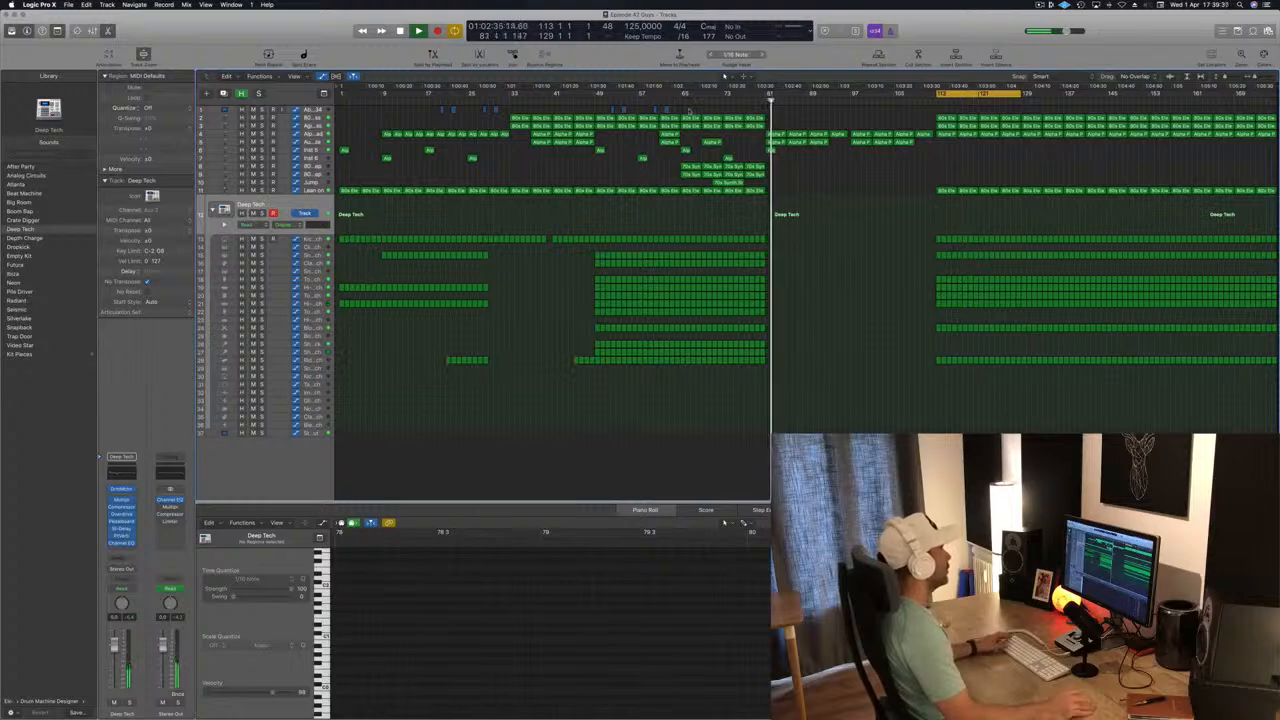
Shape the Lean on track's frequency automation from bar 65 with a dip, ending in a rise to bar 81.
click(669, 102)
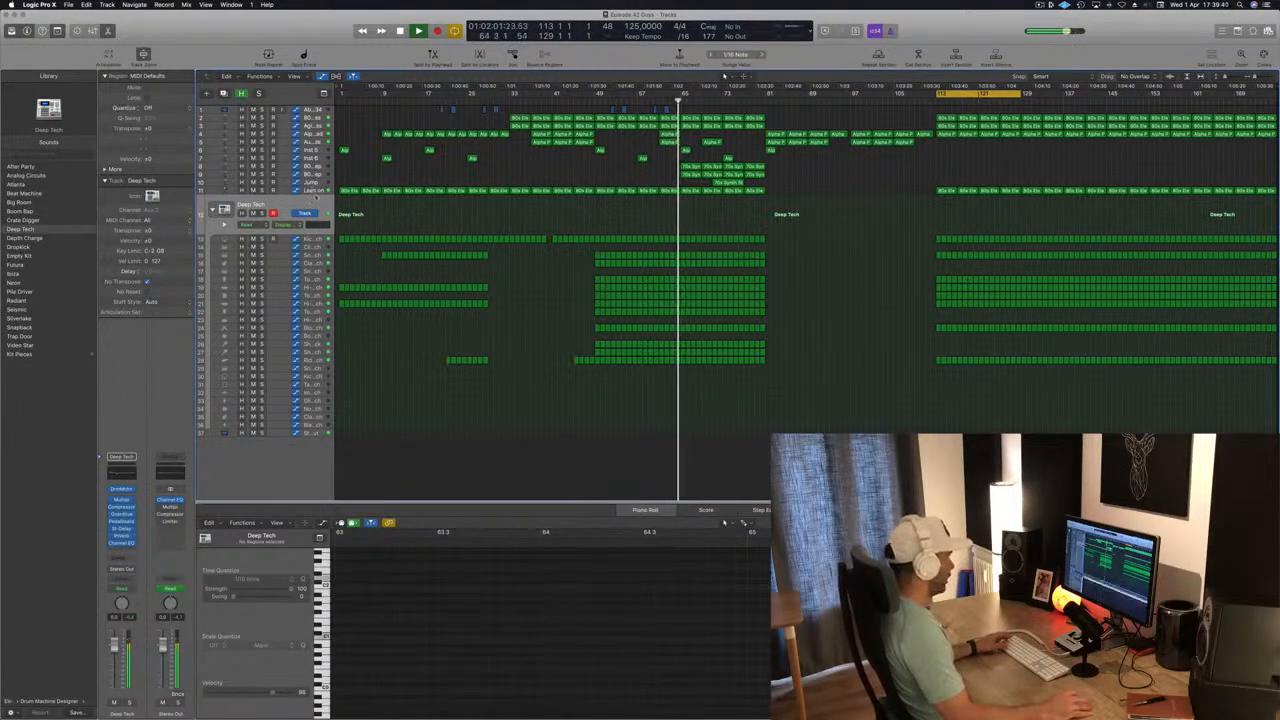
click(573, 188)
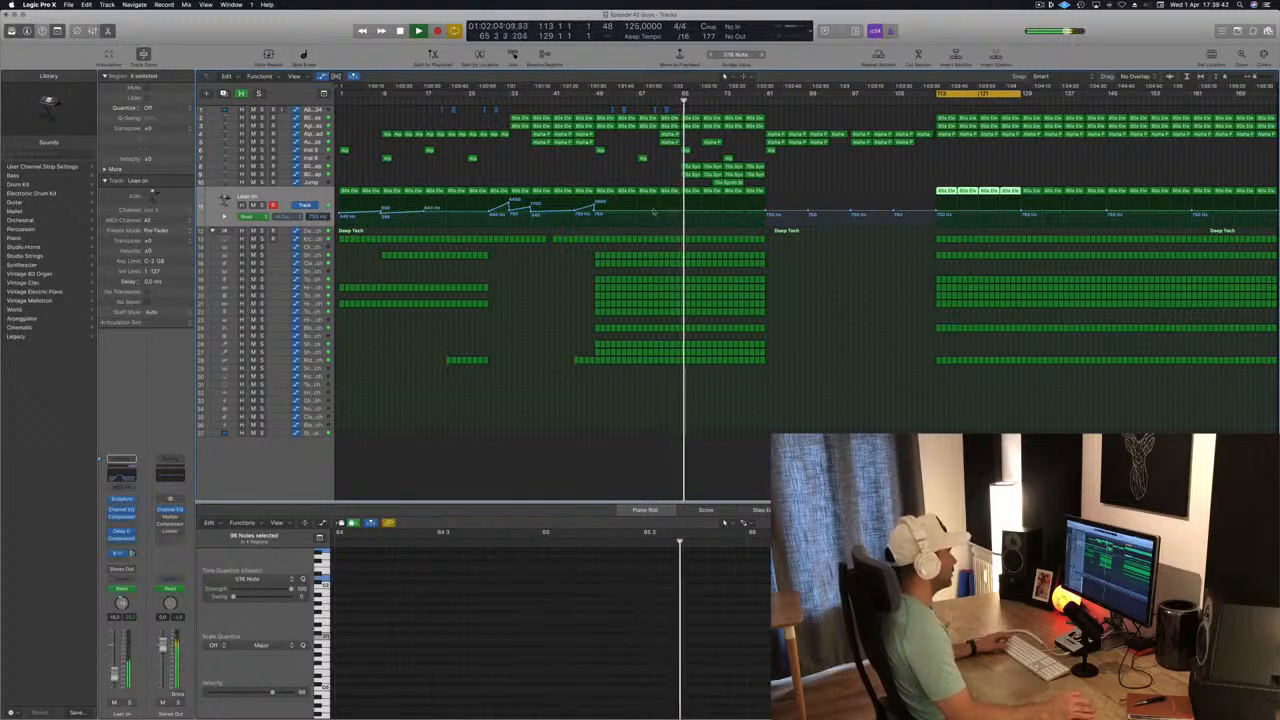
click(681, 213)
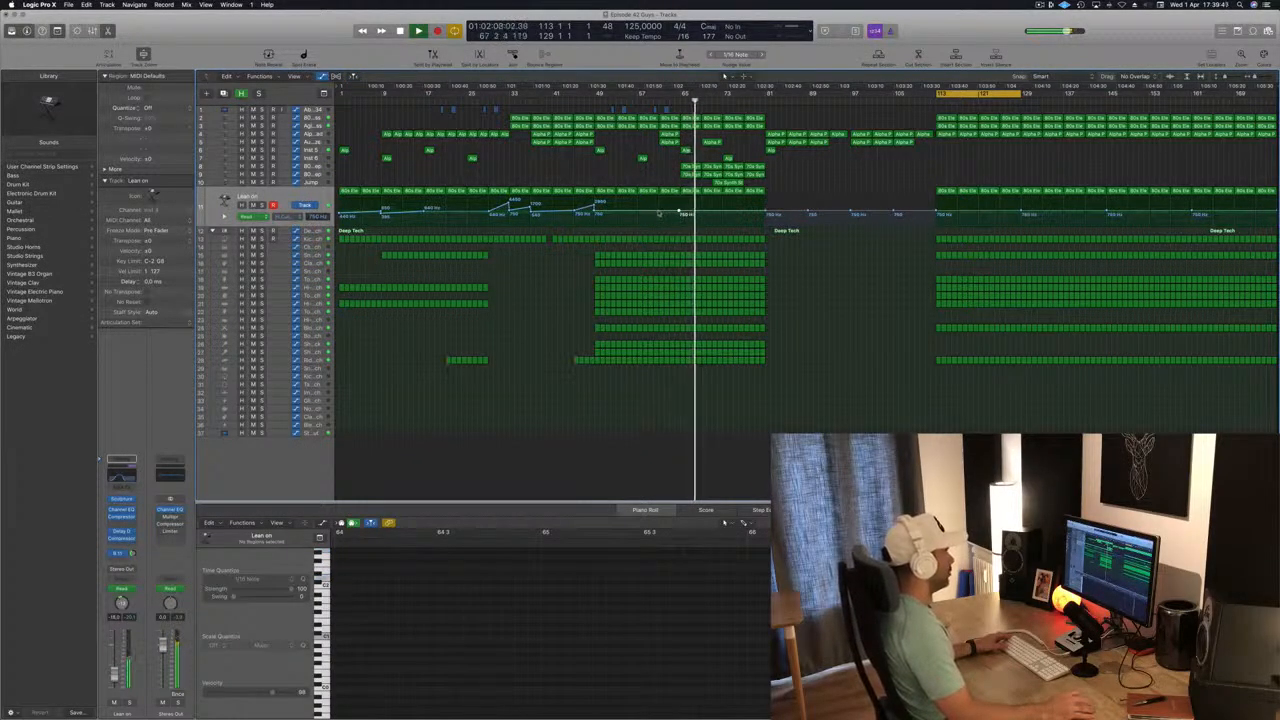
drag(702, 212, 702, 214)
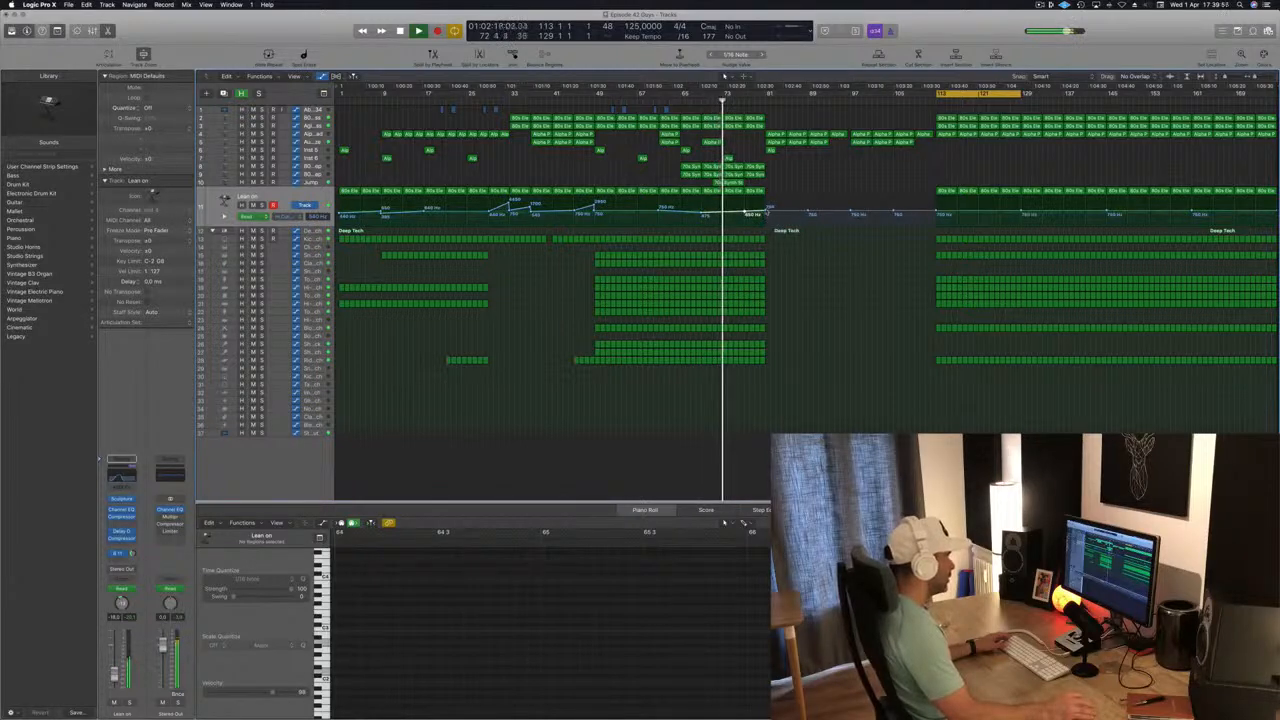
drag(768, 213, 766, 207)
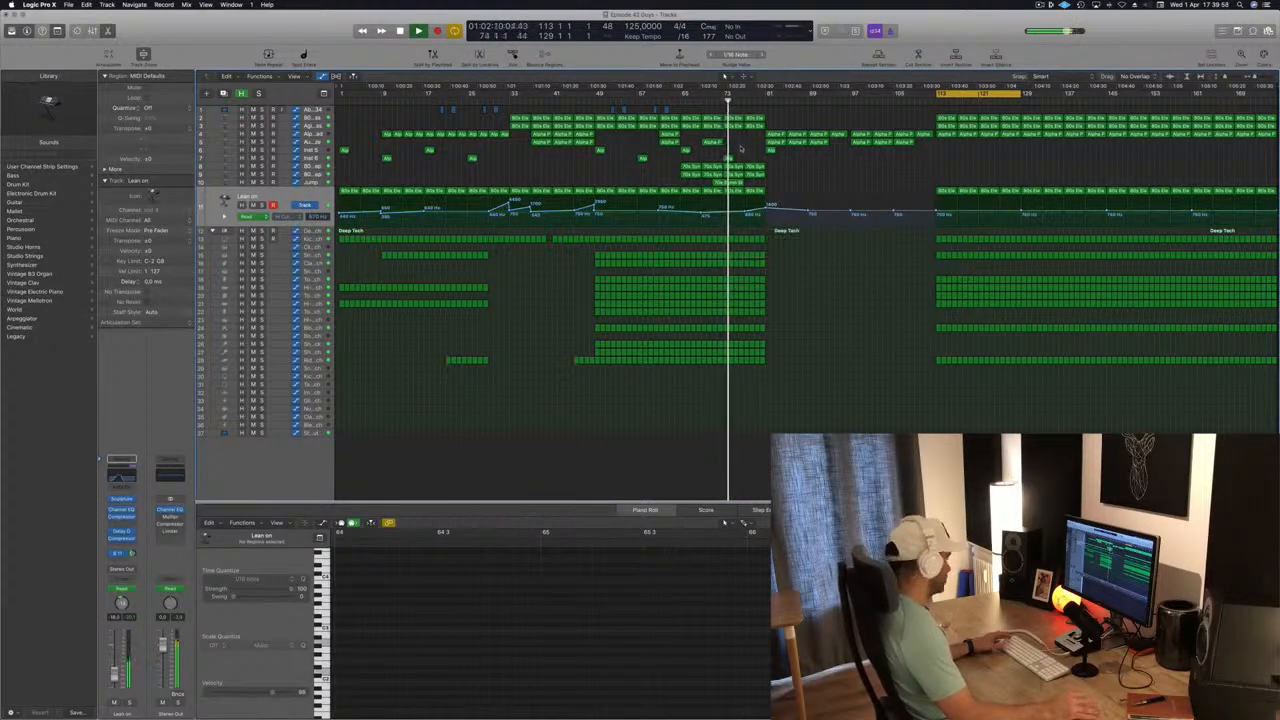
Delete the lower percussion tracks' regions from bar 79 to bar 81, just before the breakdown.
key(super+Right)
key(super+Right)
key(super+Right)
key(super+Right)
key(super+Right)
key(super+Right)
key(super+Right)
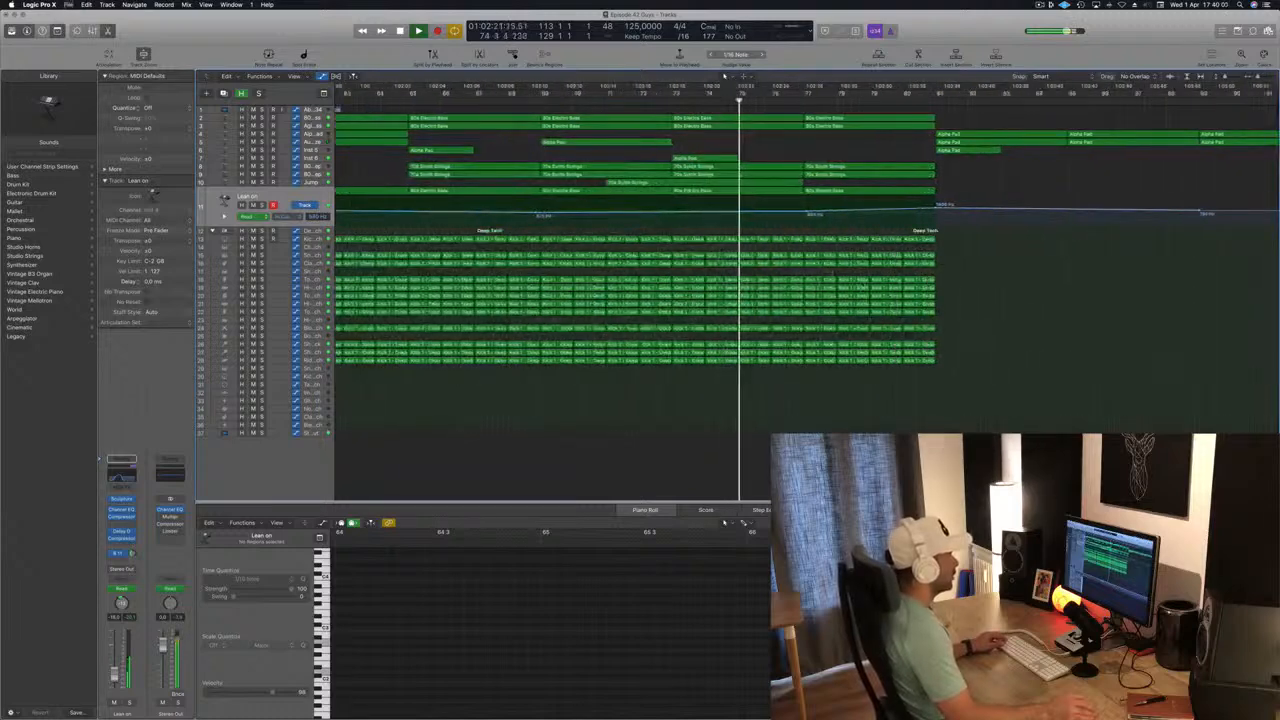
key(super+Left)
drag(966, 297, 879, 370)
key(BackSpace)
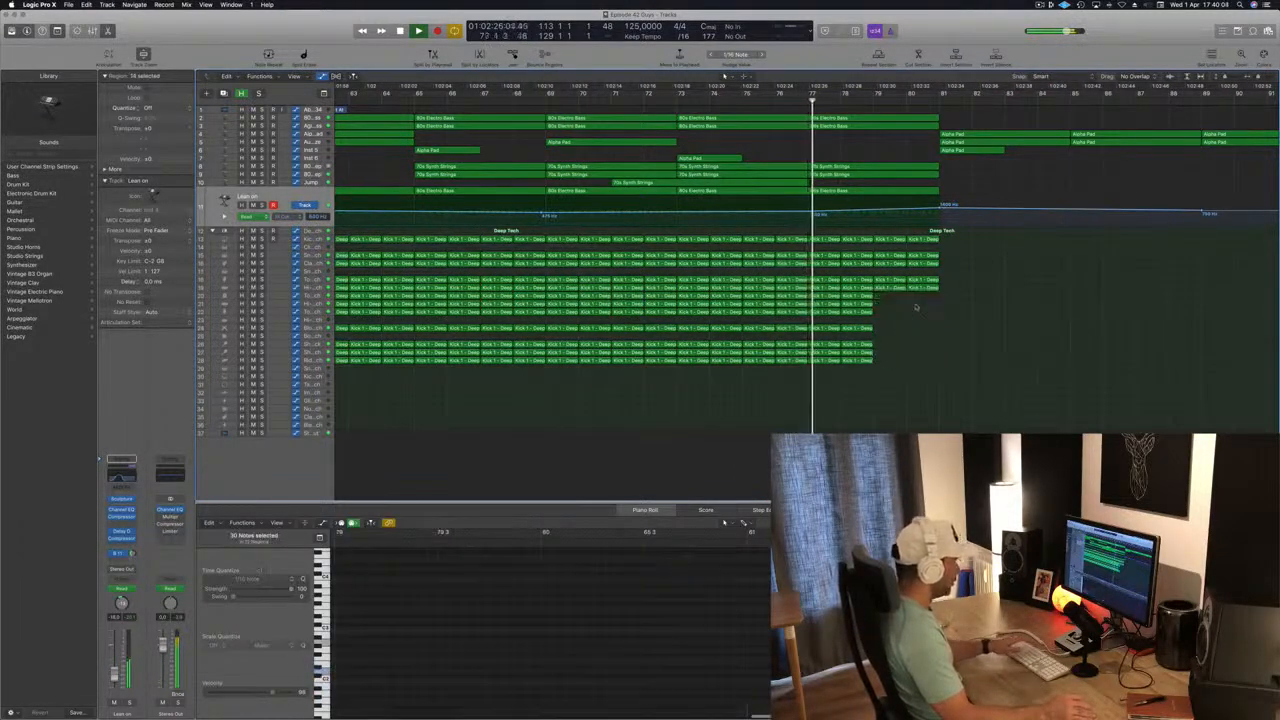
Copy the 70s Synth Strings and Jump regions from bars 65–81 to bar 81, and deselect them during playback.
key(super+Left)
key(super+Left)
key(super+Left)
key(super+Left)
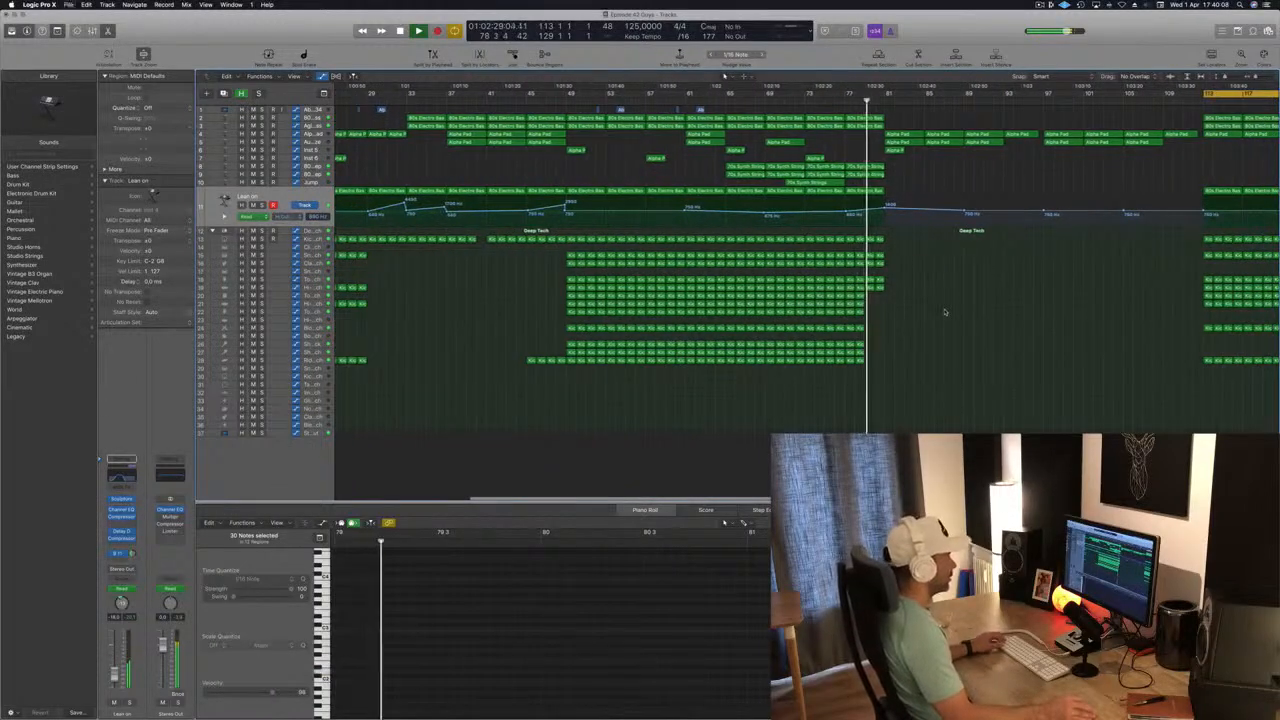
key(super+Right)
key(super+Right)
key(super+Left)
key(super+Left)
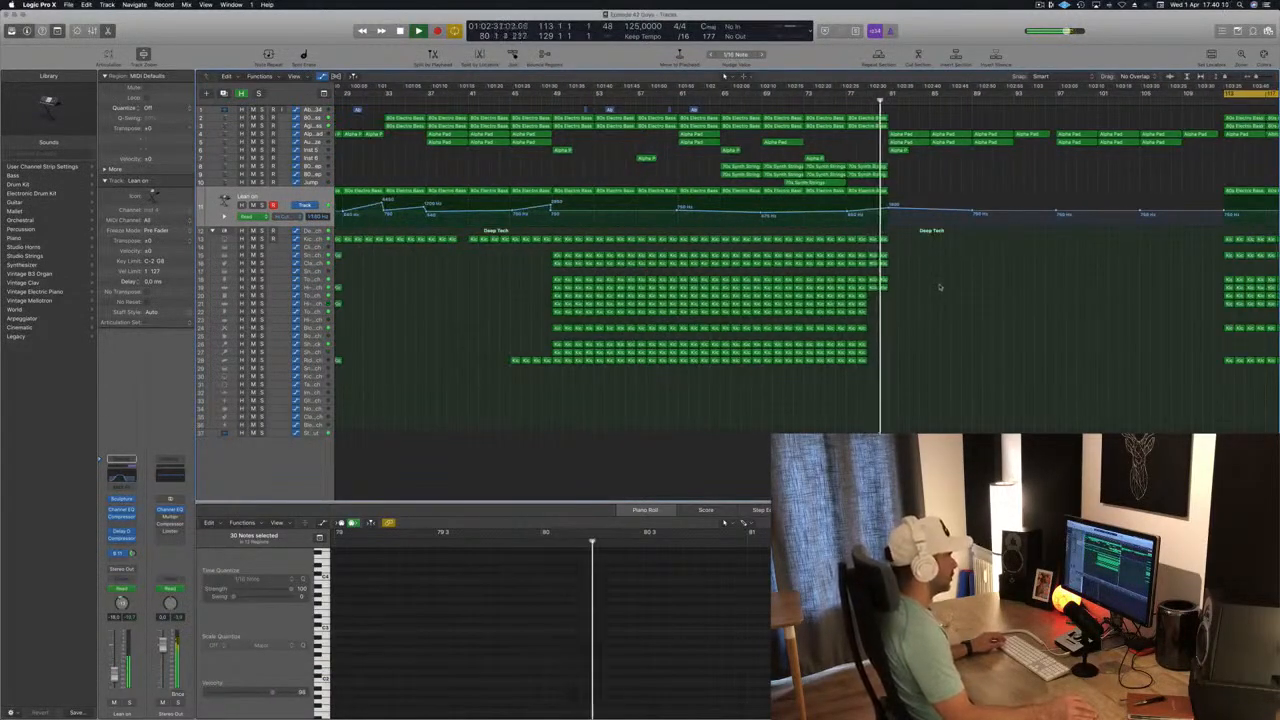
key(super+Left)
key(super+Left)
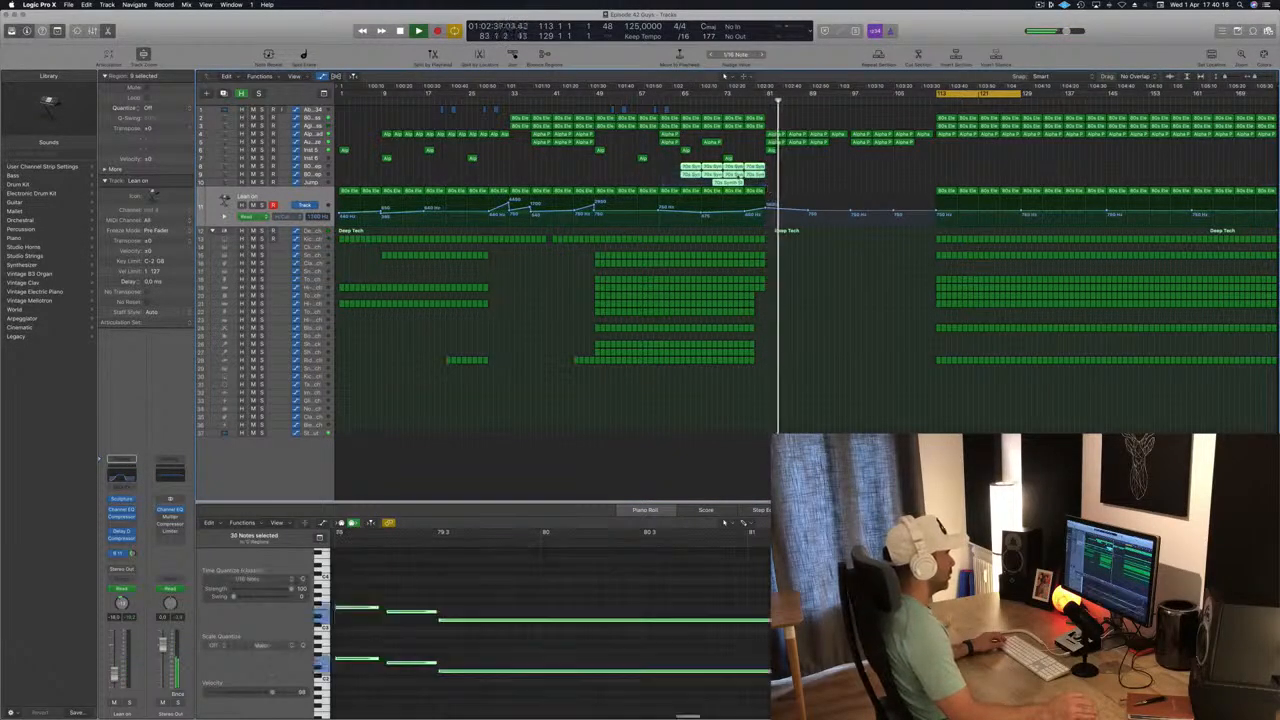
drag(733, 170, 779, 176)
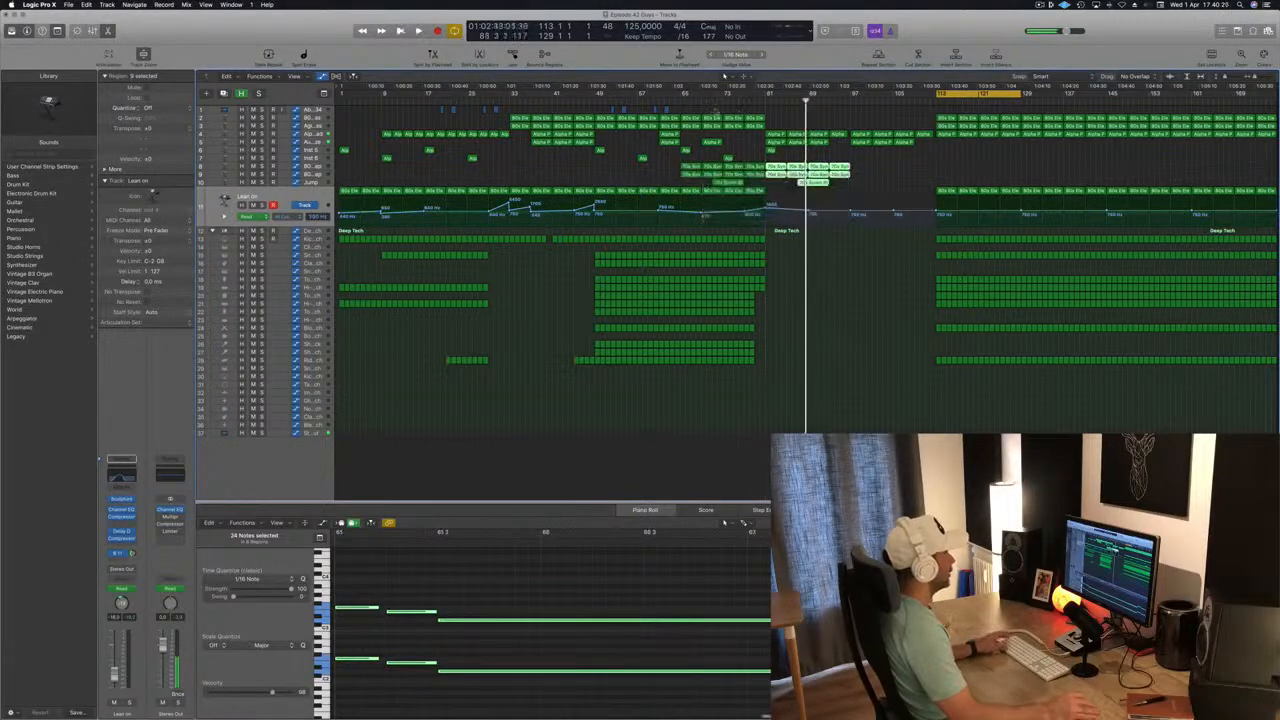
key(space)
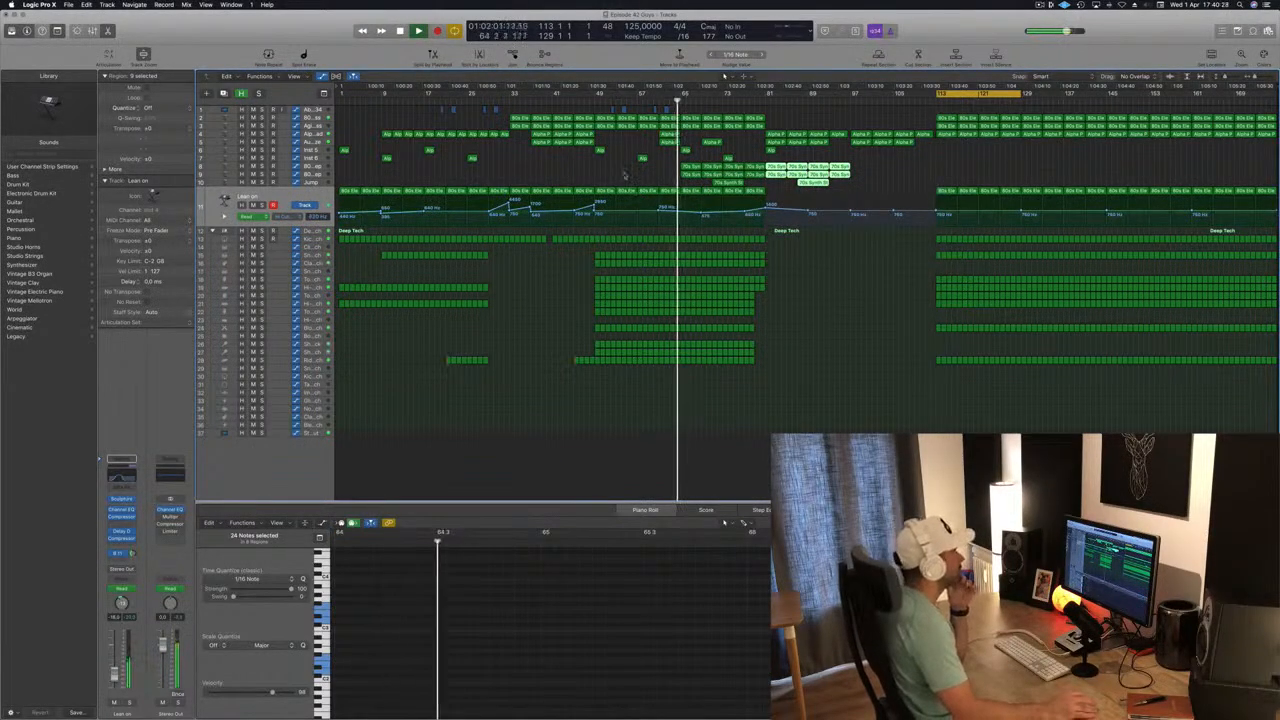
click(626, 174)
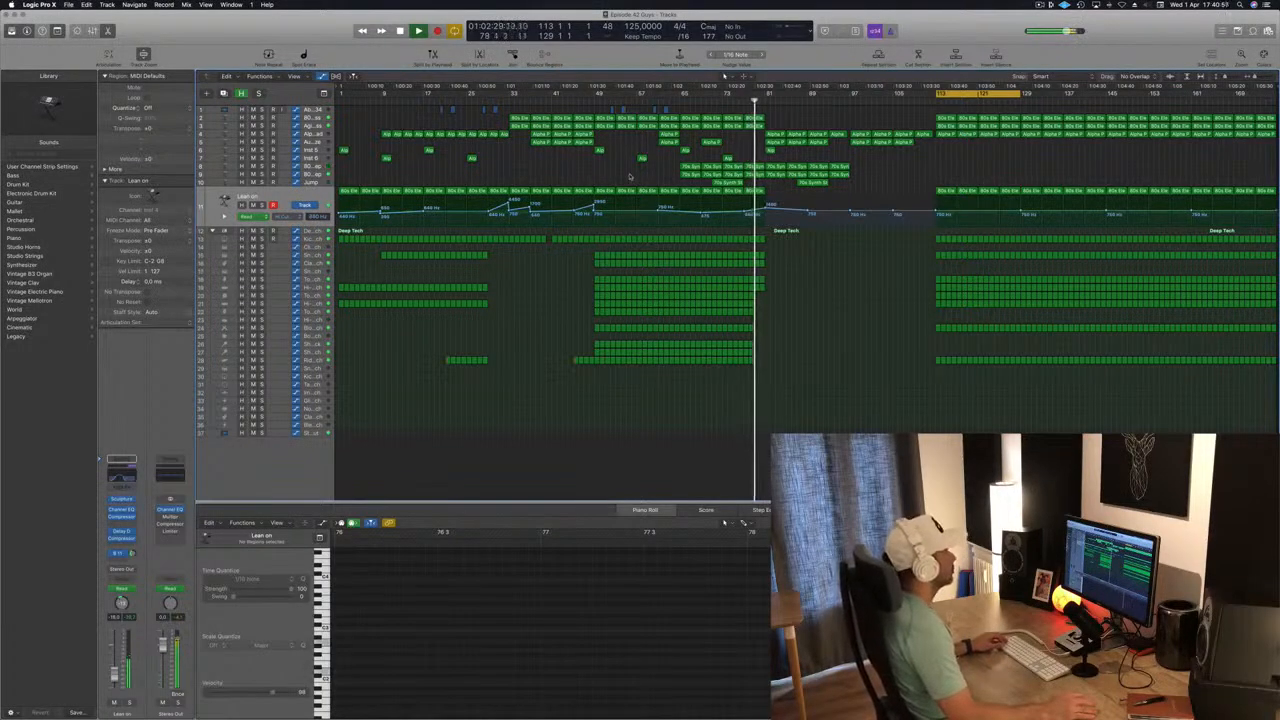
Copy the four Lean on regions from bars 65–81, with their frequency automation, to bar 97 in the breakdown.
key(super+Right)
key(super+Right)
key(super+Right)
key(super+Right)
key(super+Right)
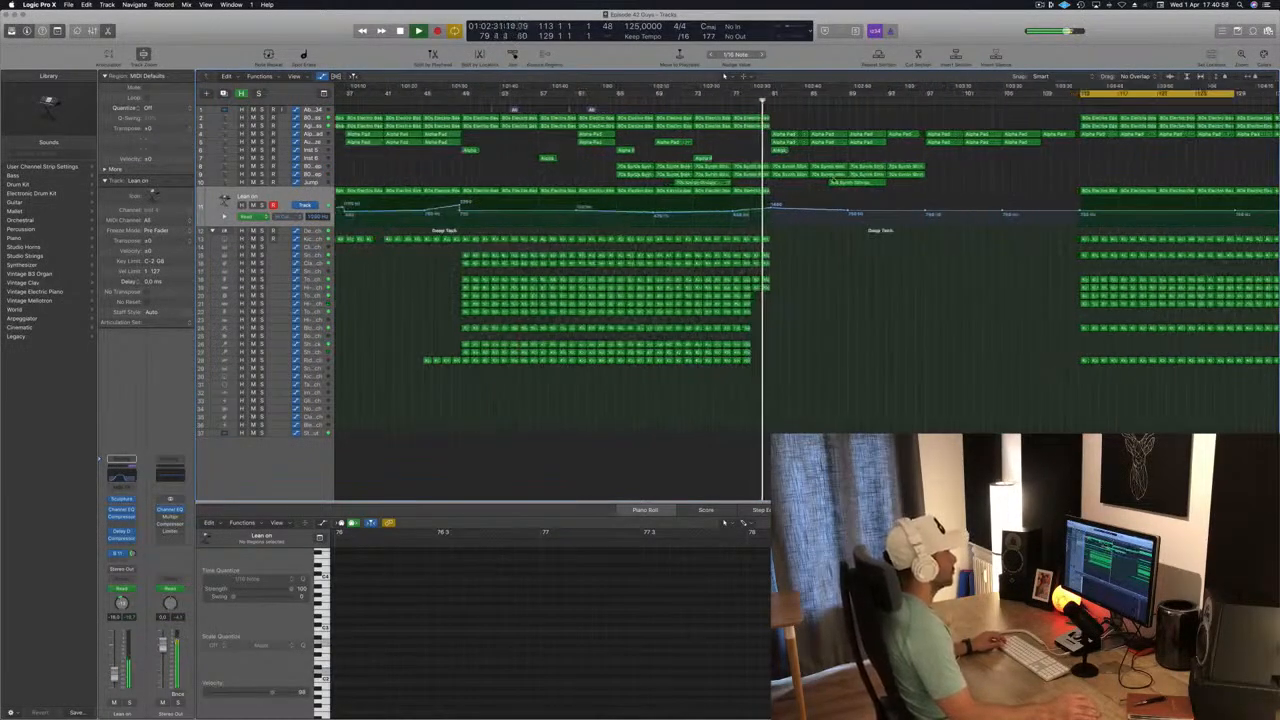
key(super+Left)
key(super+Left)
key(super+Left)
key(super+Left)
key(super+Left)
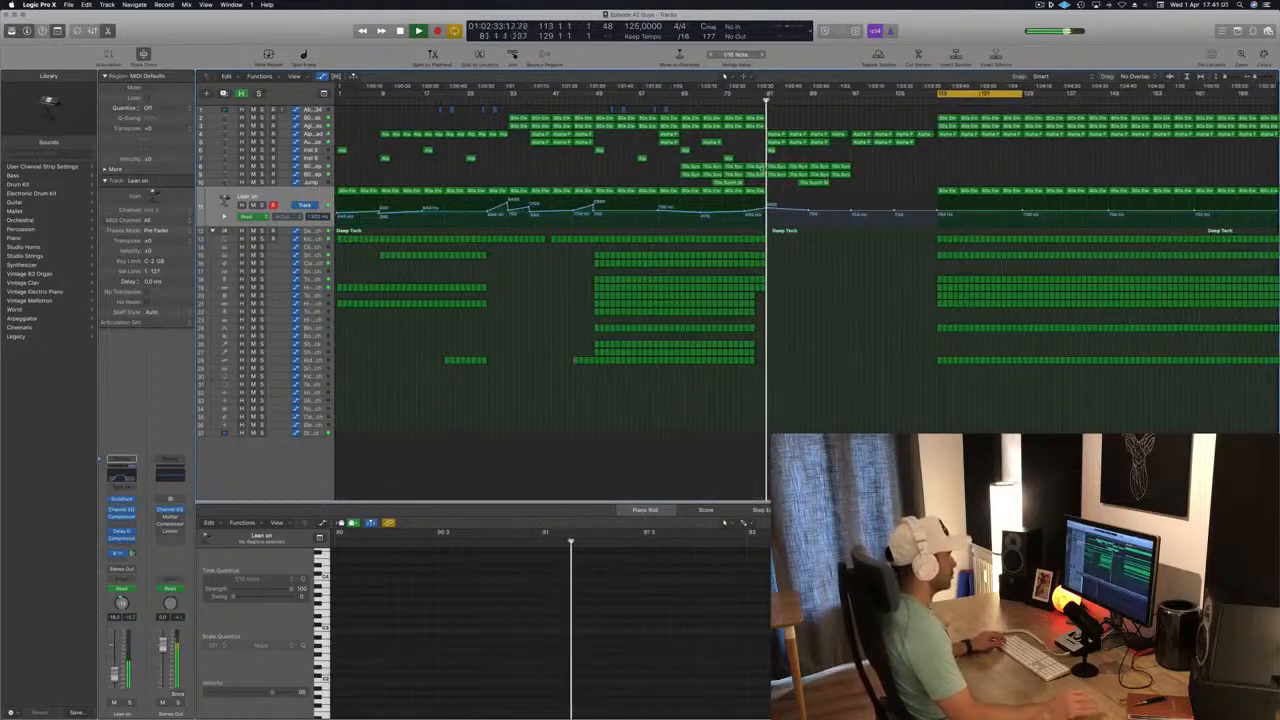
key(super+Right)
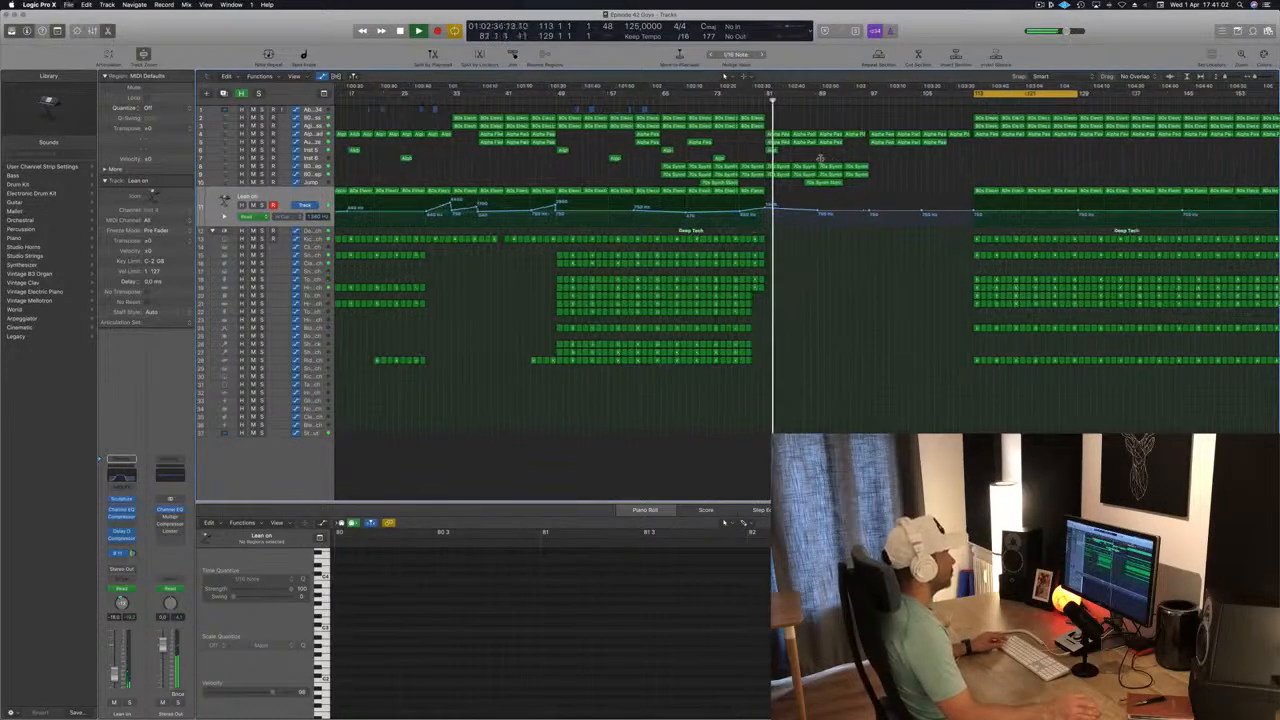
key(super+Left)
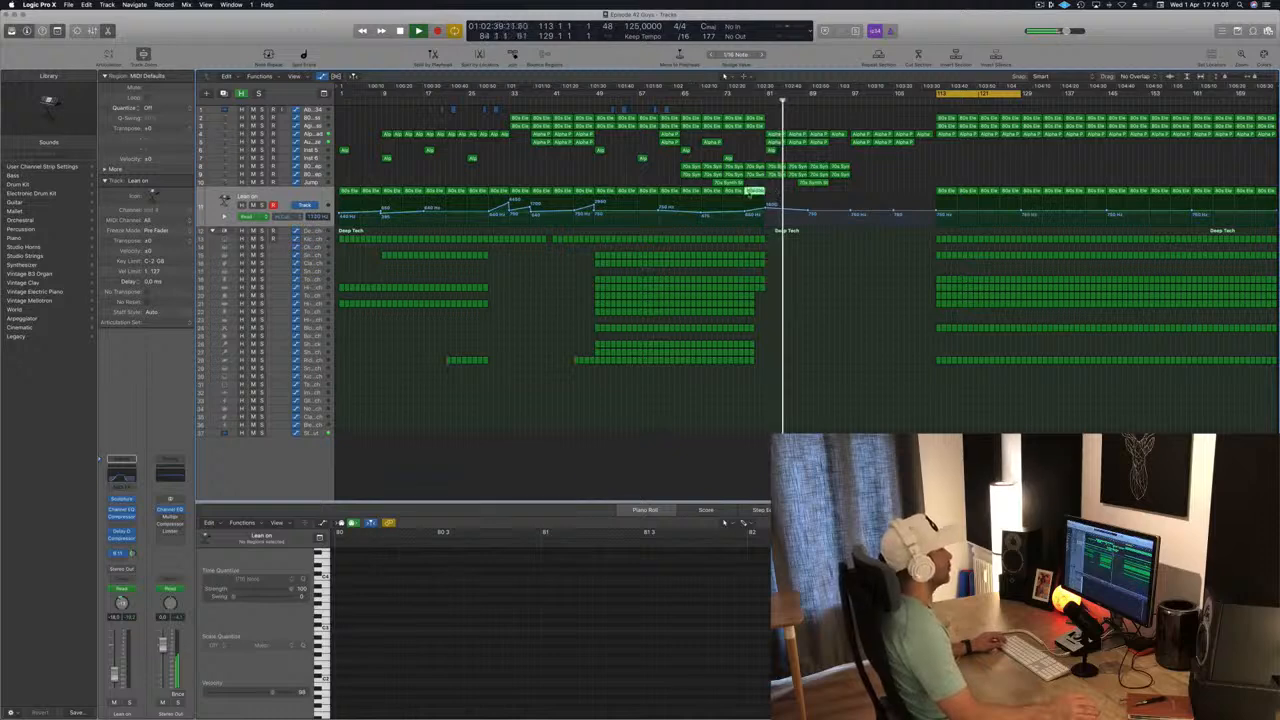
drag(683, 199, 860, 200)
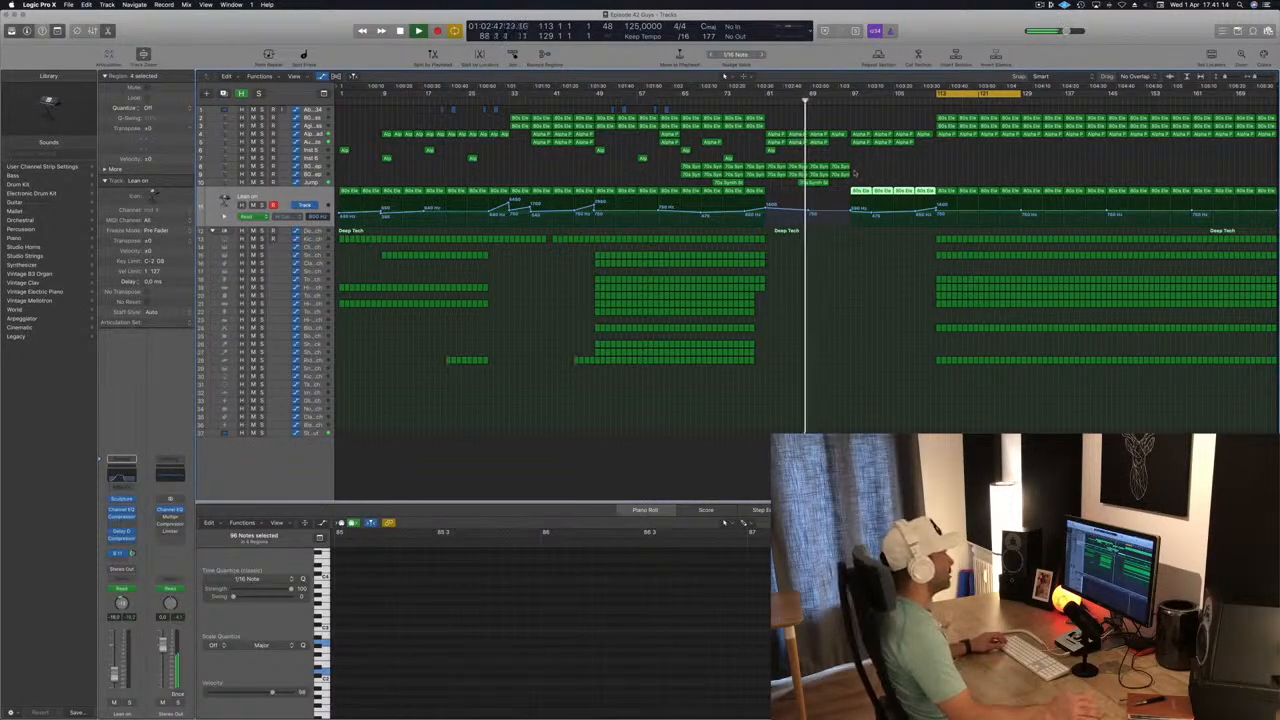
Copy the 70s Synth Strings and Jump regions to bar 113, where the second main section starts, and deselect them.
drag(857, 162, 948, 175)
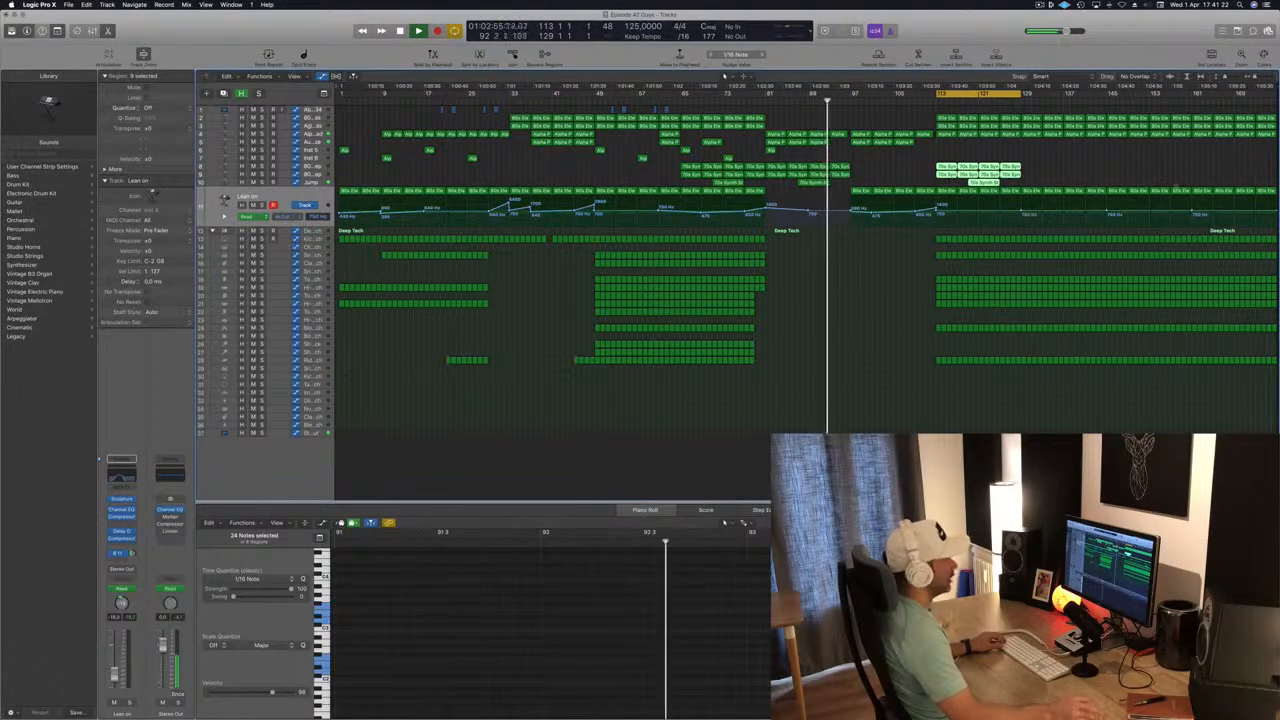
drag(1276, 90, 1278, 91)
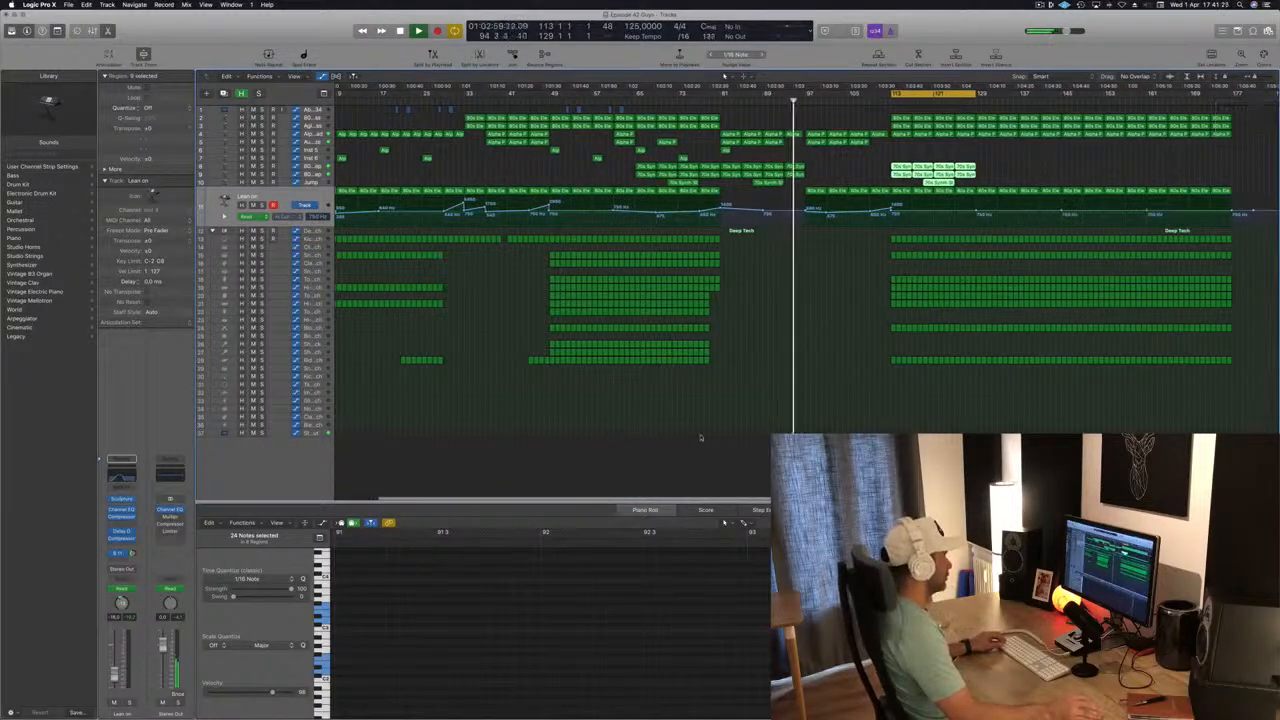
click(702, 447)
scroll(789, 419, up, 1)
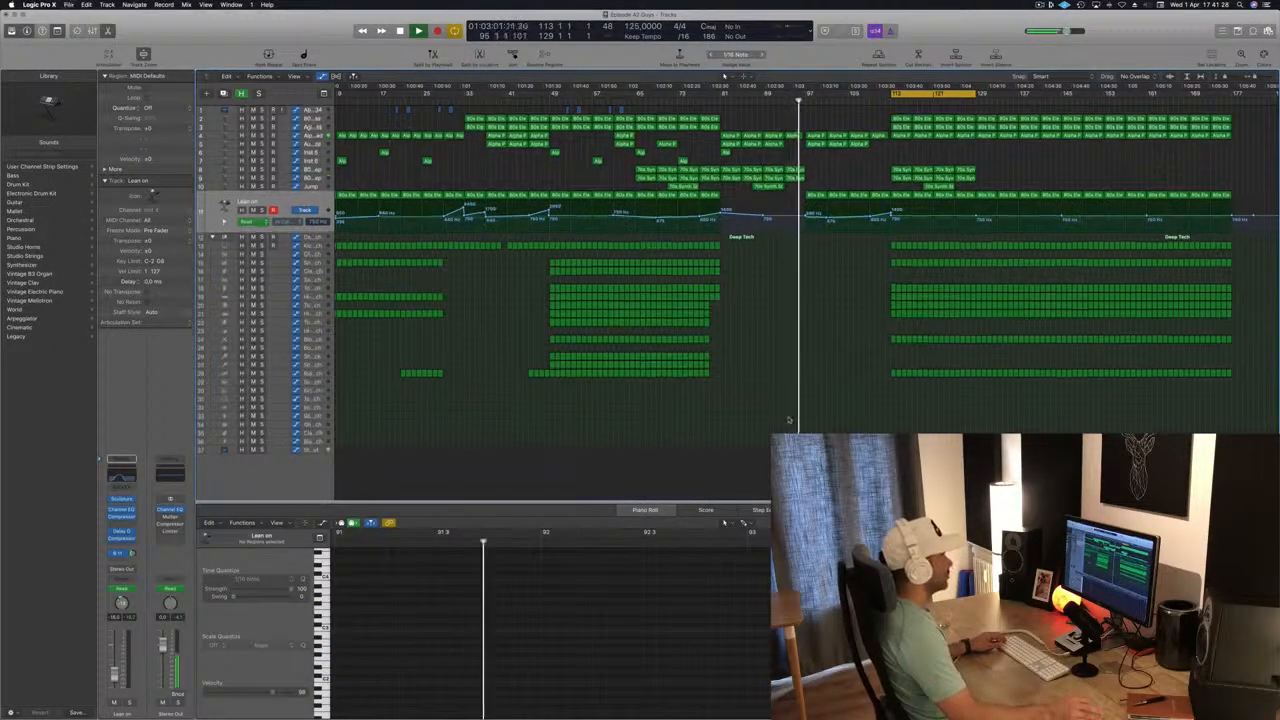
Copy the percussion regions missing from the second main section, on four tracks, from bar 49 to bar 113.
click(700, 270)
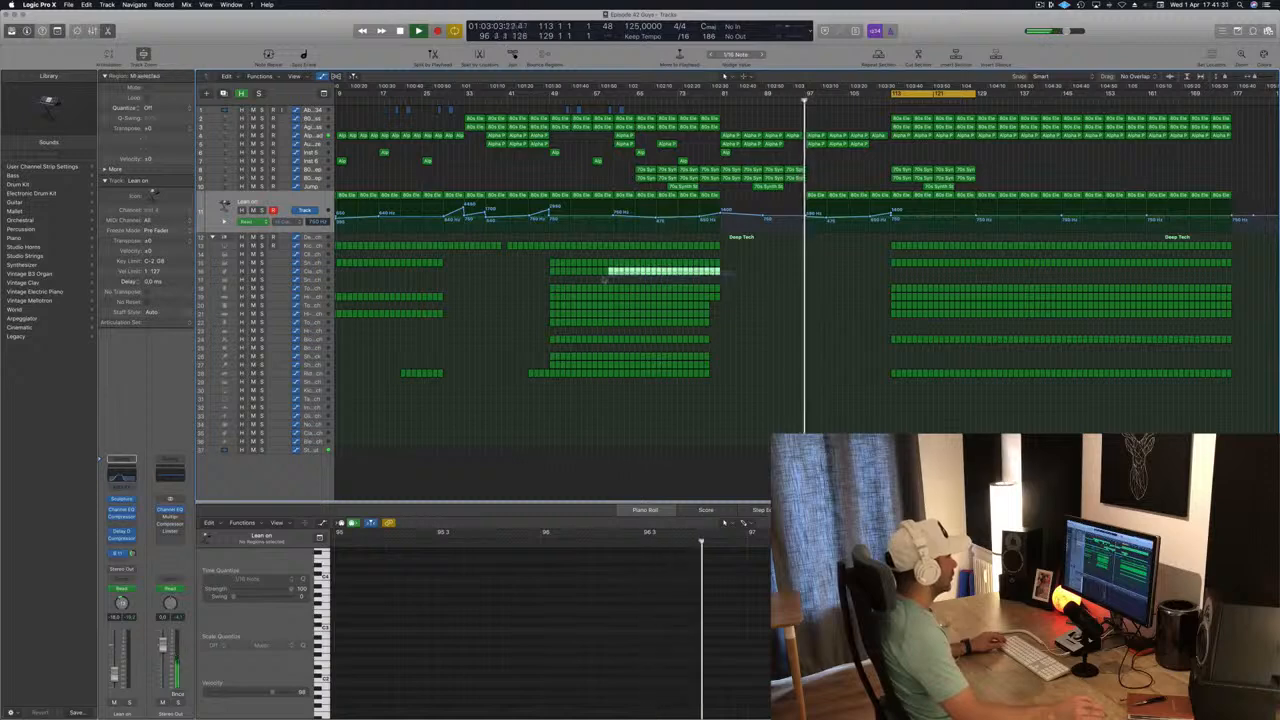
drag(552, 276, 893, 273)
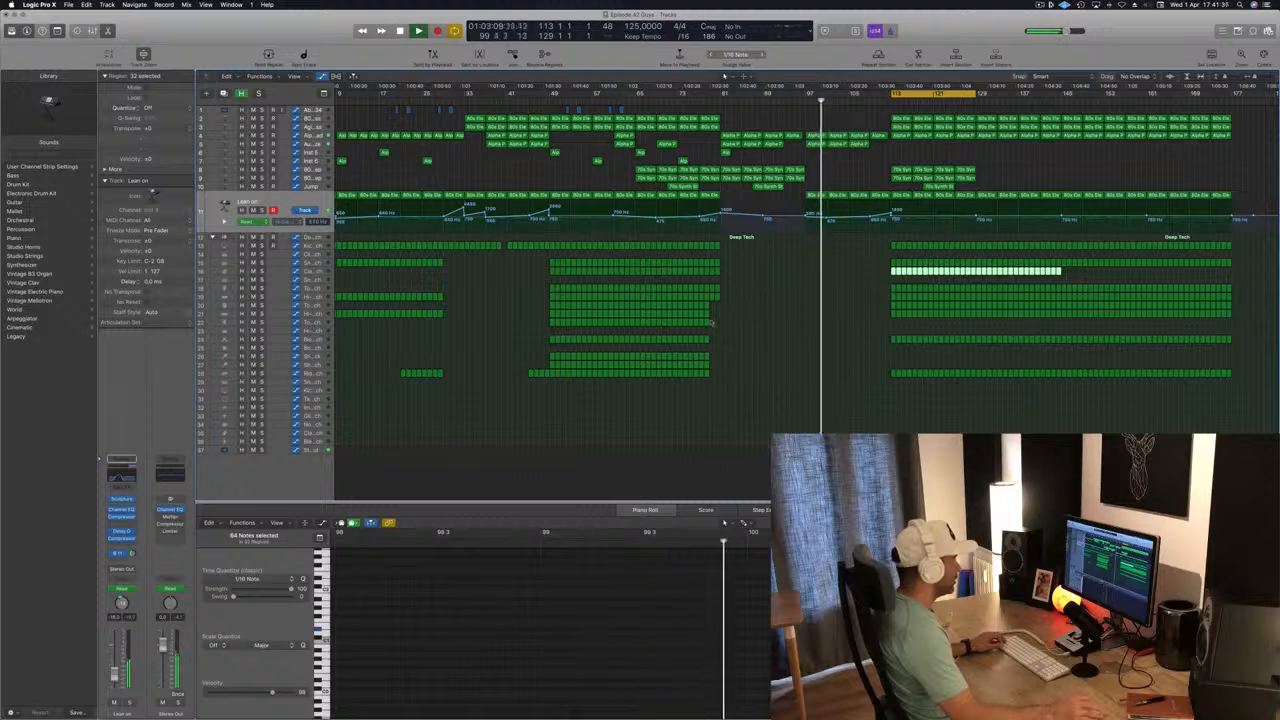
drag(713, 322, 893, 327)
drag(770, 353, 892, 358)
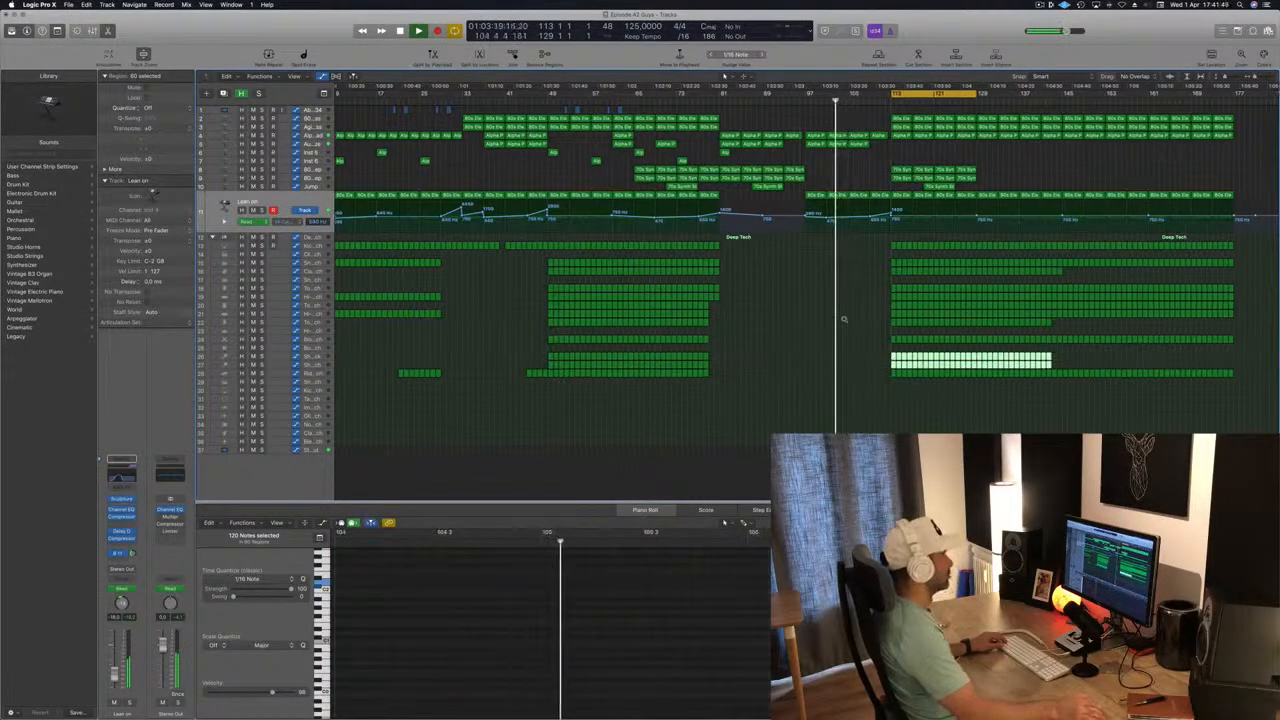
key(super+Right)
key(super+Right)
key(super+Right)
key(super+Right)
key(super+Left)
key(super+Left)
key(super+Left)
key(super+Left)
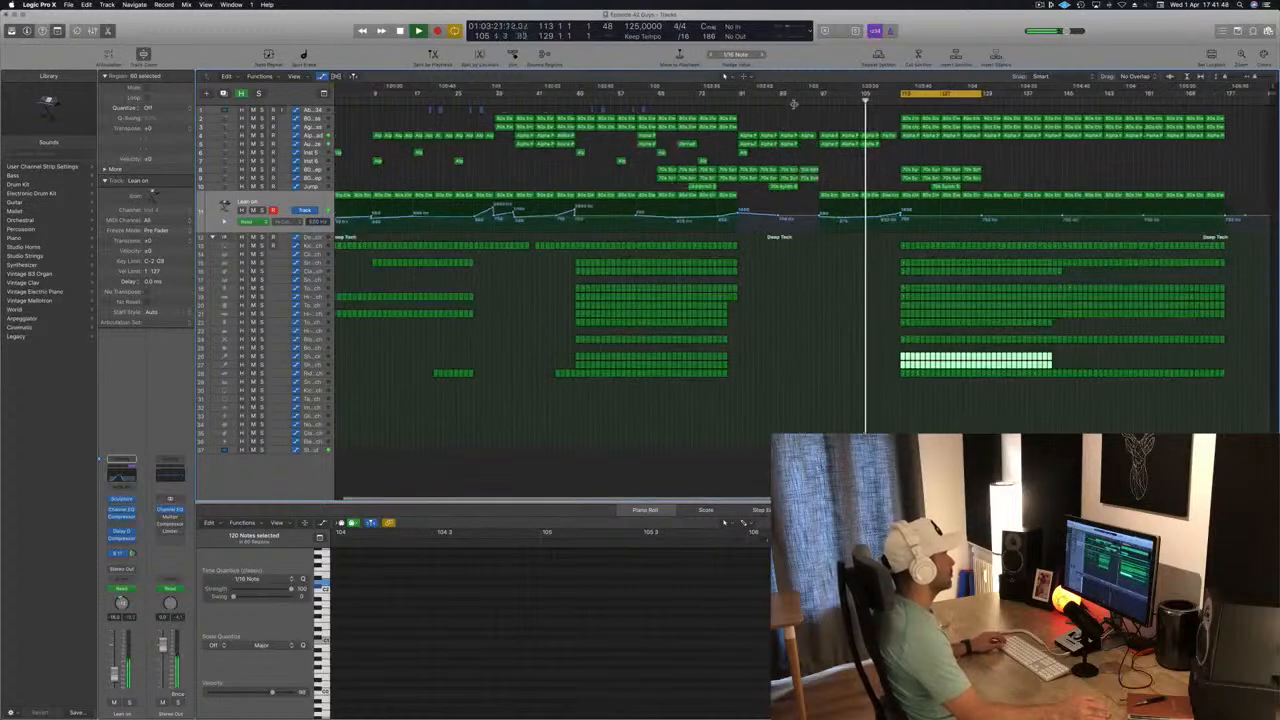
Play from bar 97 and audition the Aurora Haze track in solo, then unsolo it.
click(814, 101)
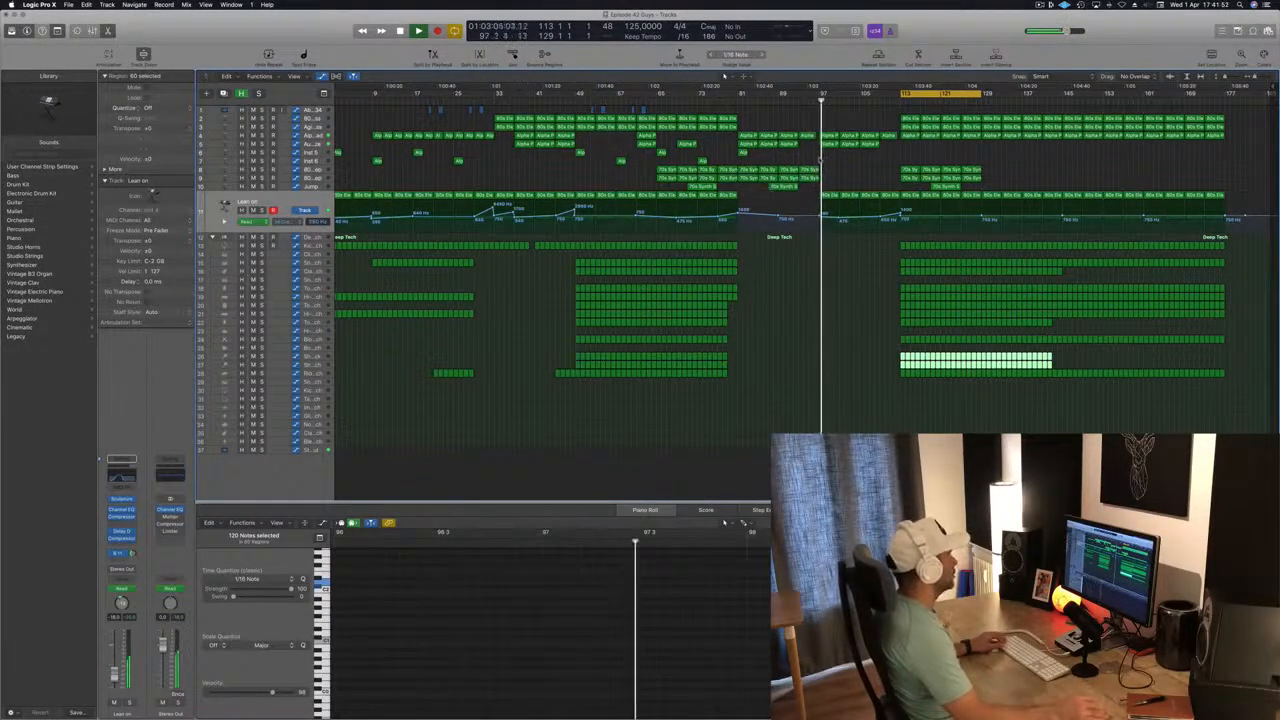
click(310, 146)
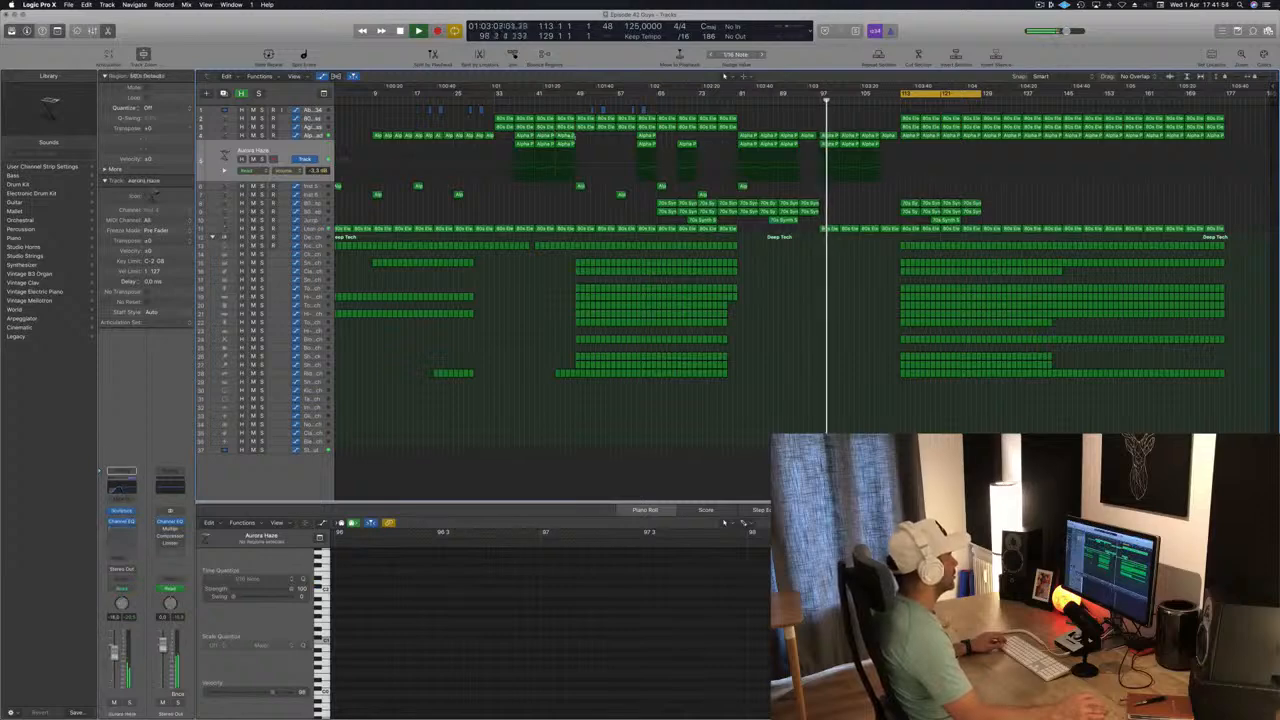
click(262, 159)
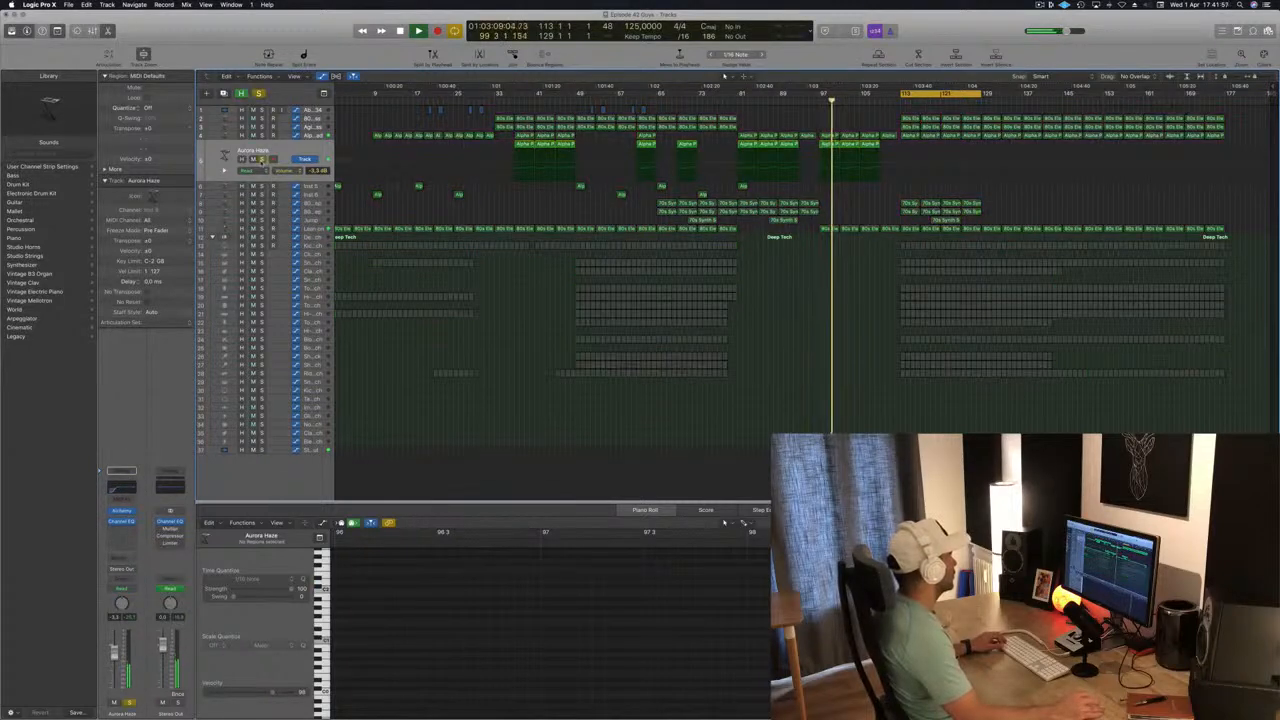
click(262, 159)
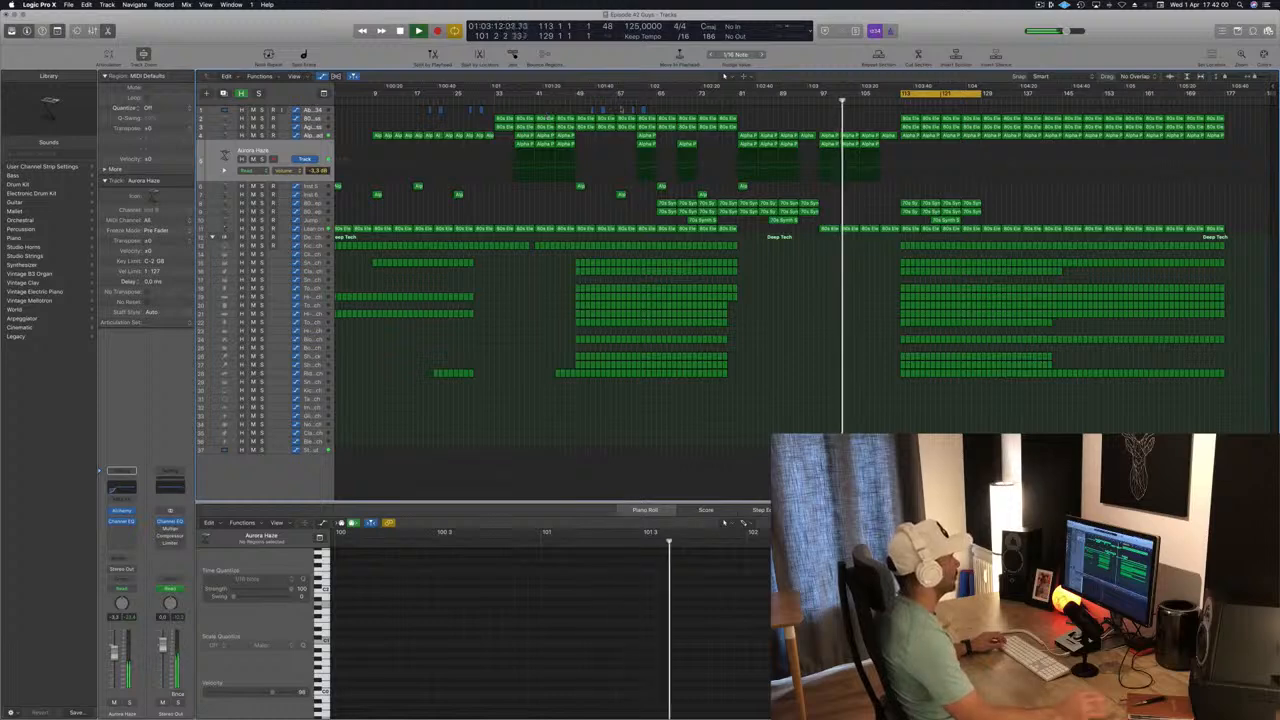
Copy the 80s Electro Bass regions on tracks 2 and 3 to bar 109, ahead of the second main section.
scroll(898, 120, up, 2)
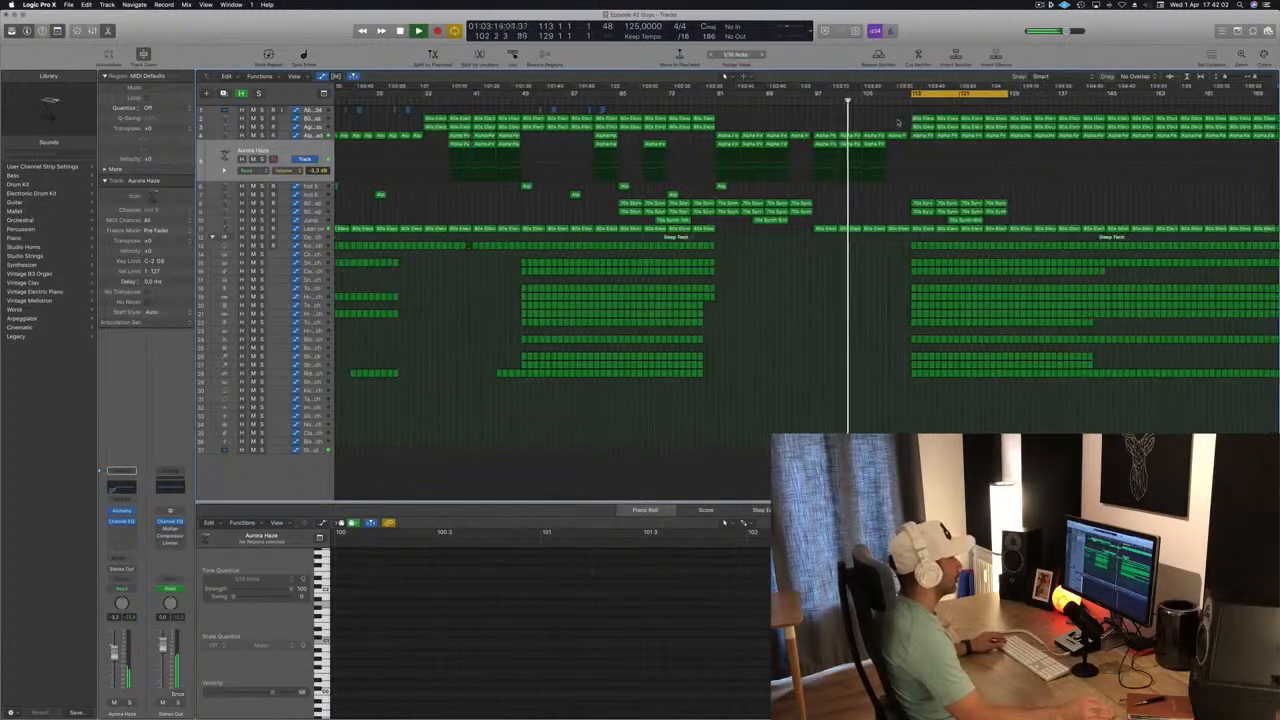
mouse_move(903, 119)
mouse_down()
mouse_move(924, 127)
mouse_move(903, 121)
mouse_up()
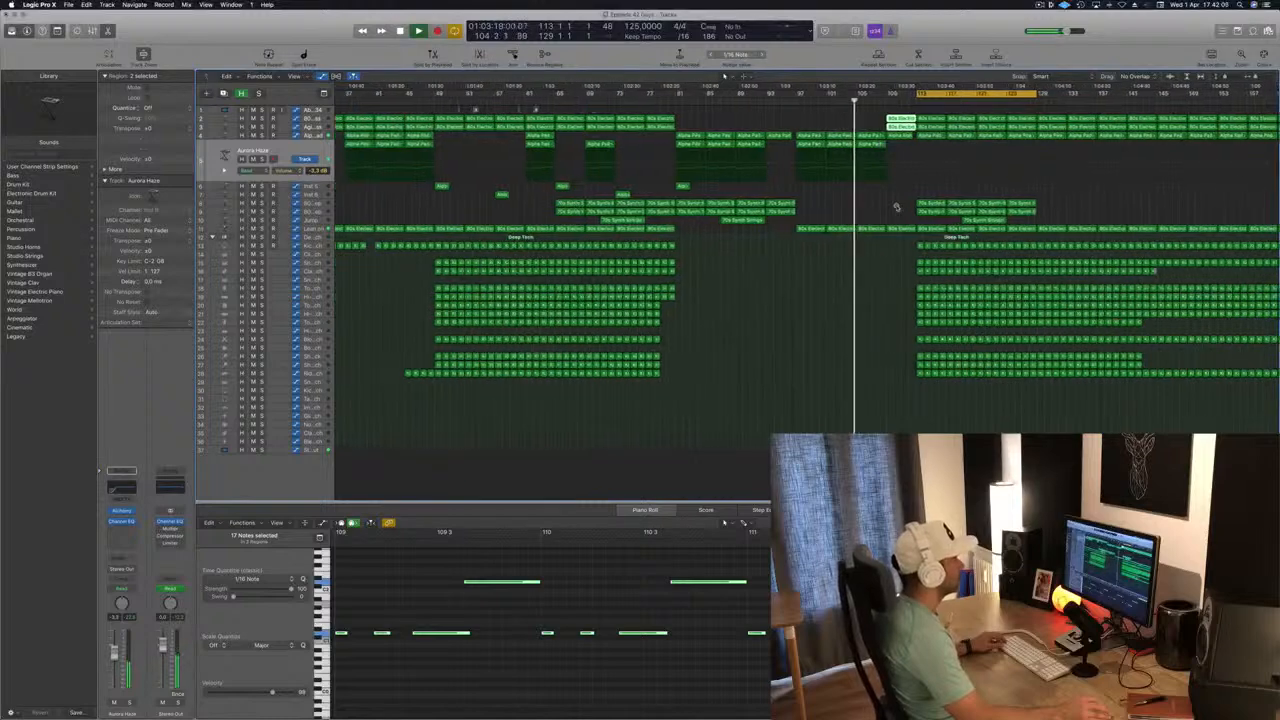
scroll(898, 195, down, 3)
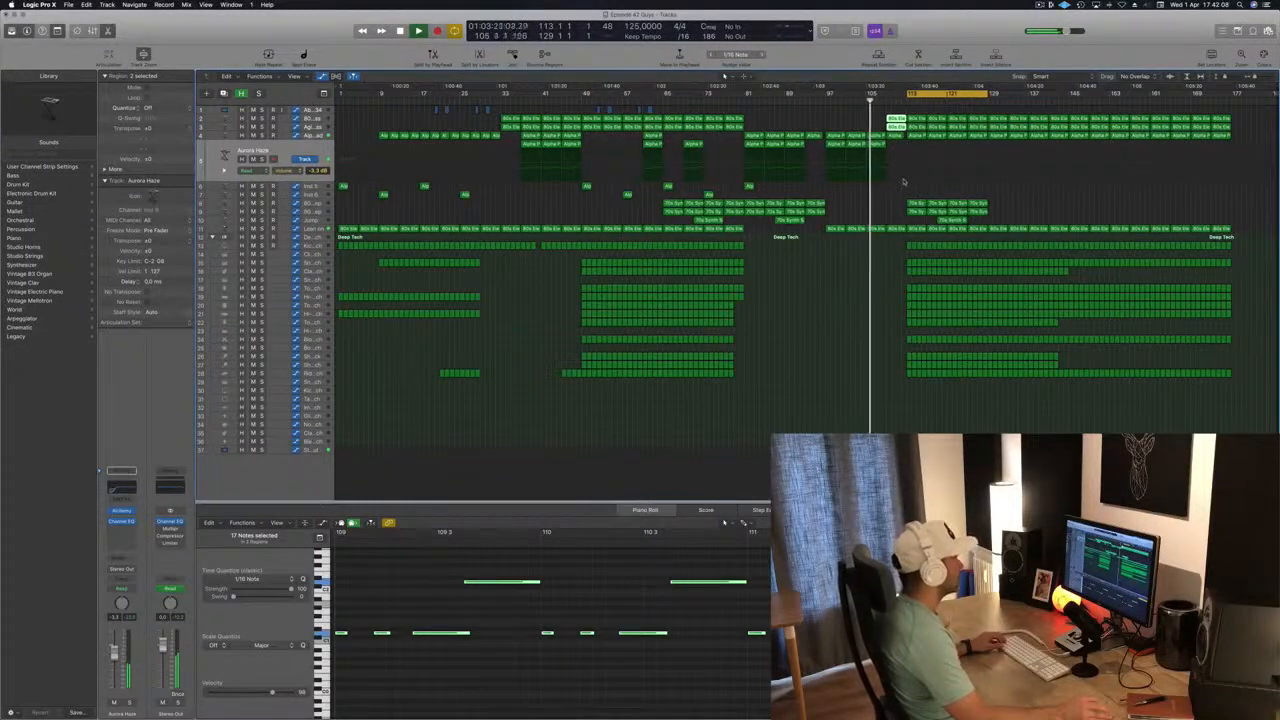
Save the project and delete the bass region at bar 109 on track 3.
click(305, 138)
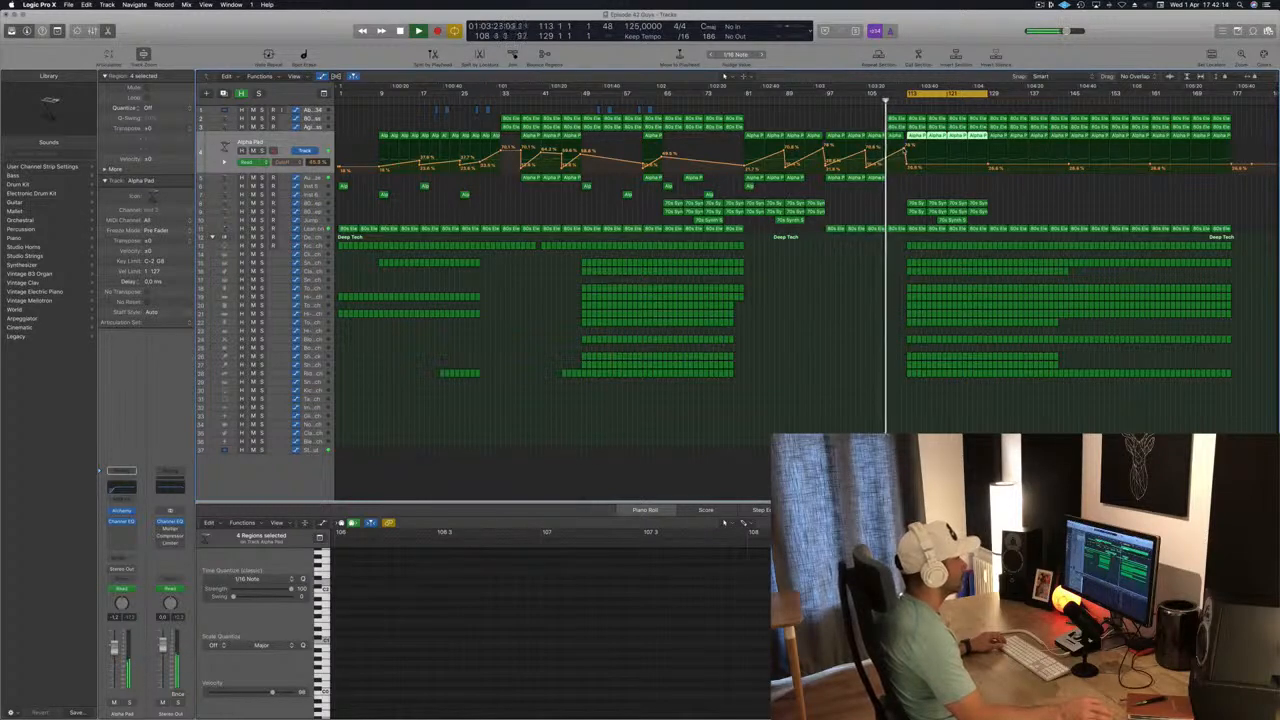
scroll(899, 153, up, 3)
key(super+s)
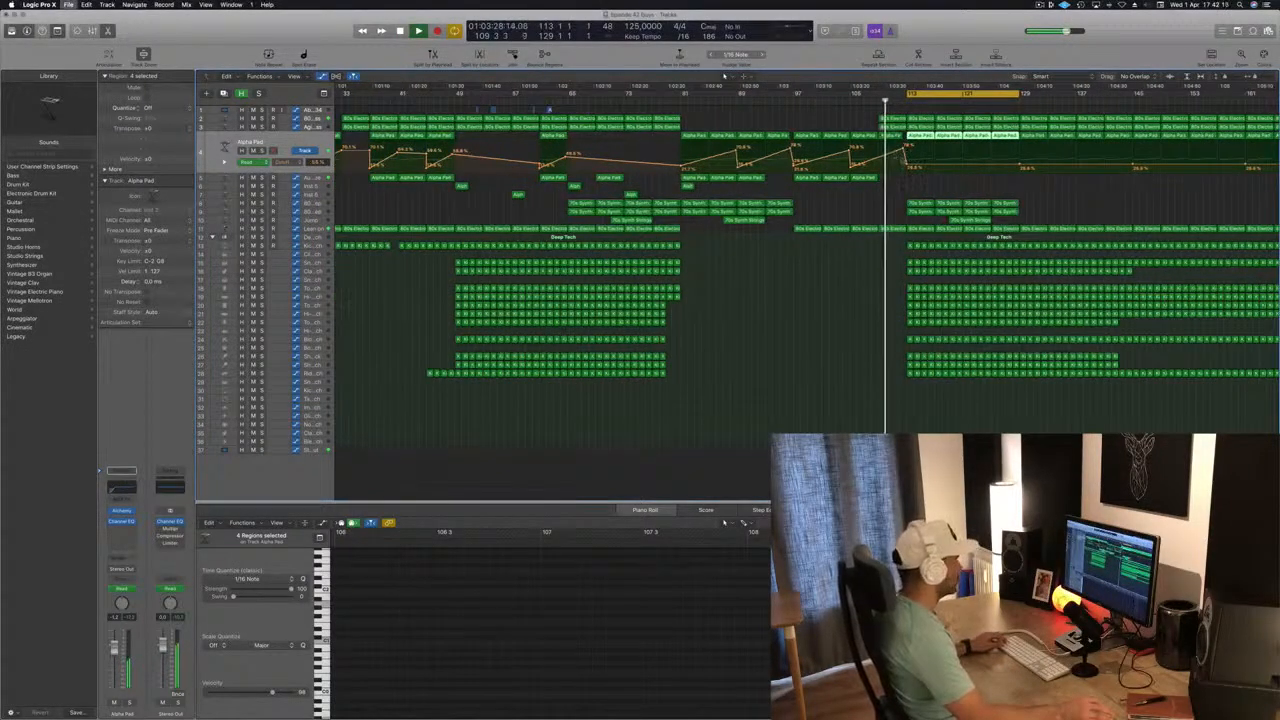
scroll(873, 103, down, 2)
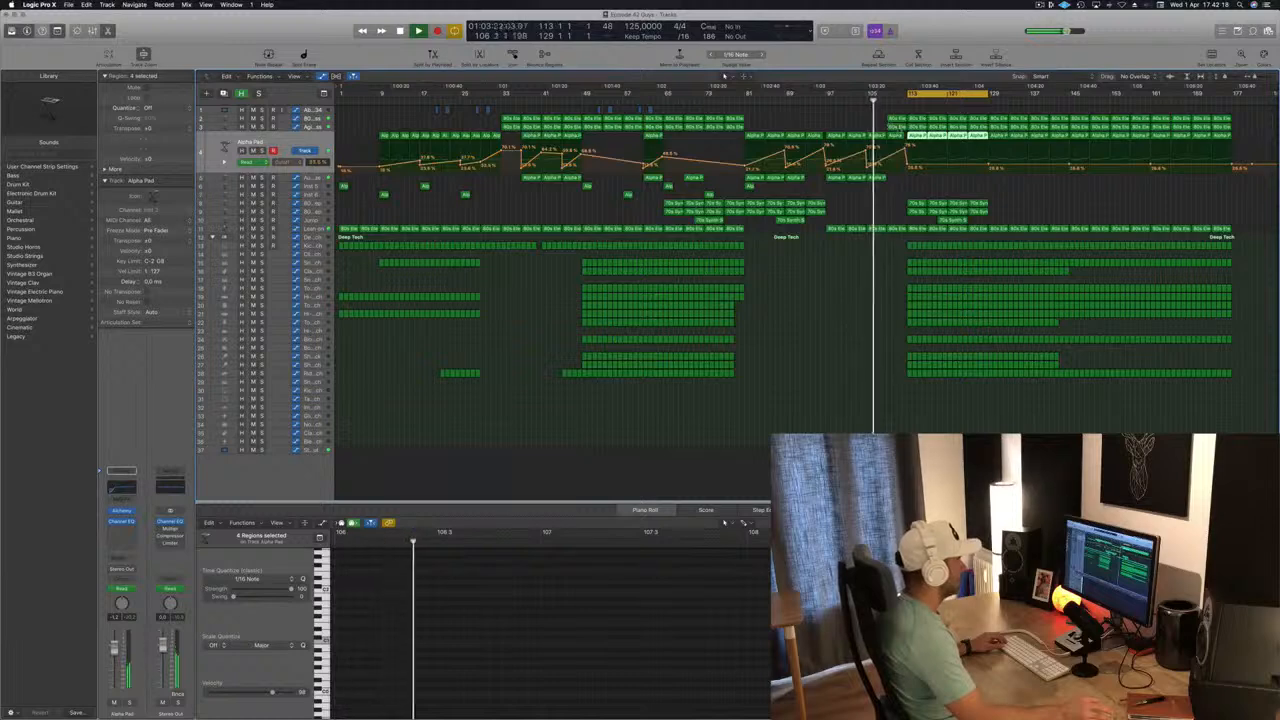
click(896, 127)
key(Delete)
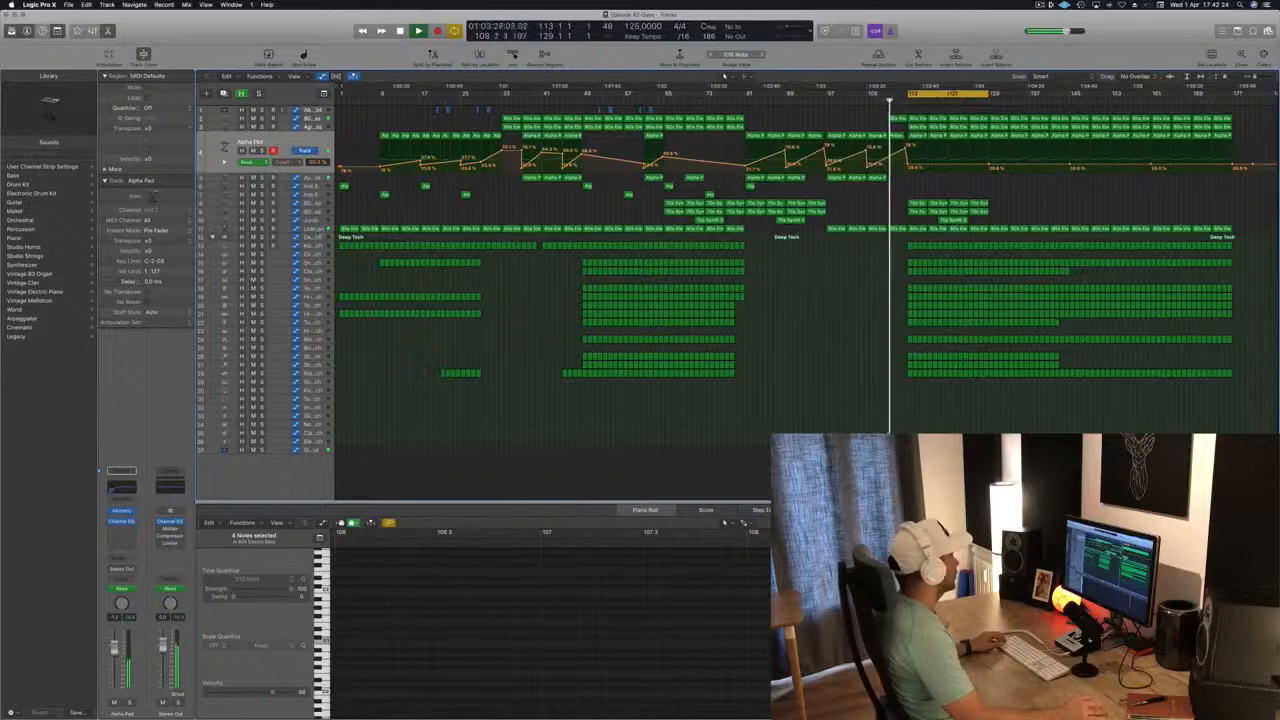
Examine the Lean on track's frequency automation around bar 113 during playback and clear the region selection.
click(316, 230)
scroll(934, 229, up, 10)
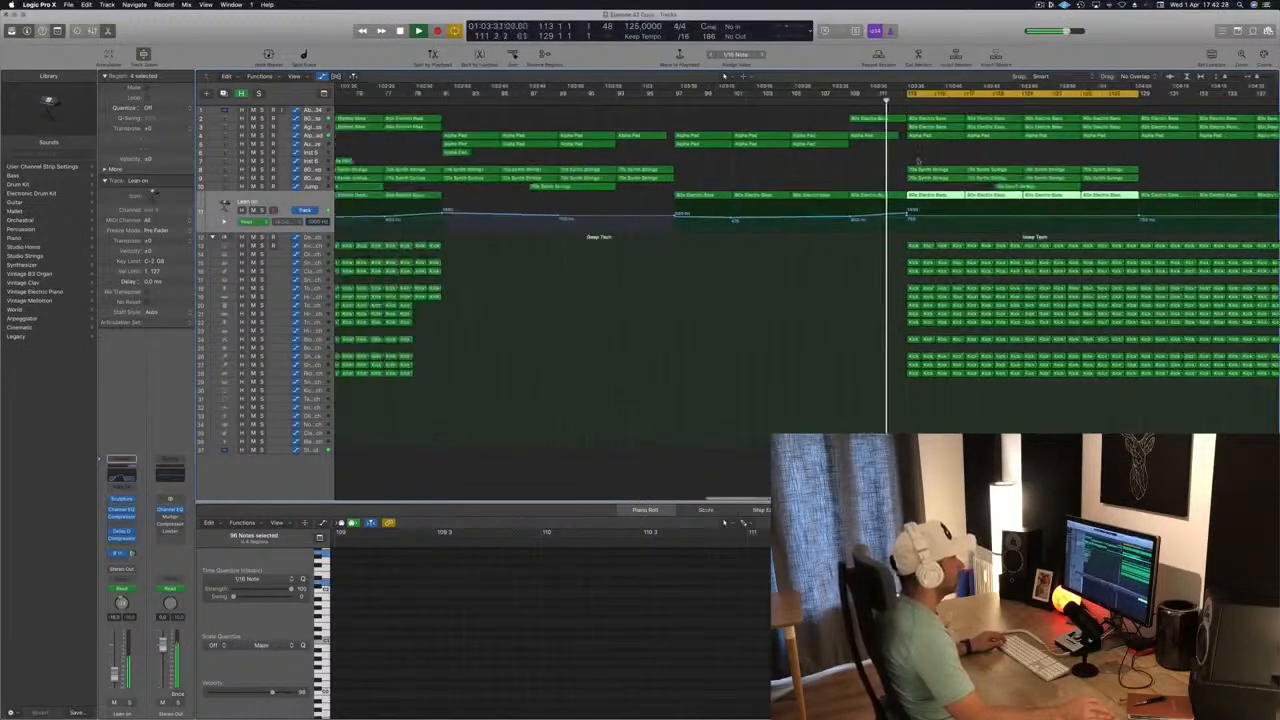
scroll(870, 135, down, 3)
scroll(852, 127, down, 8)
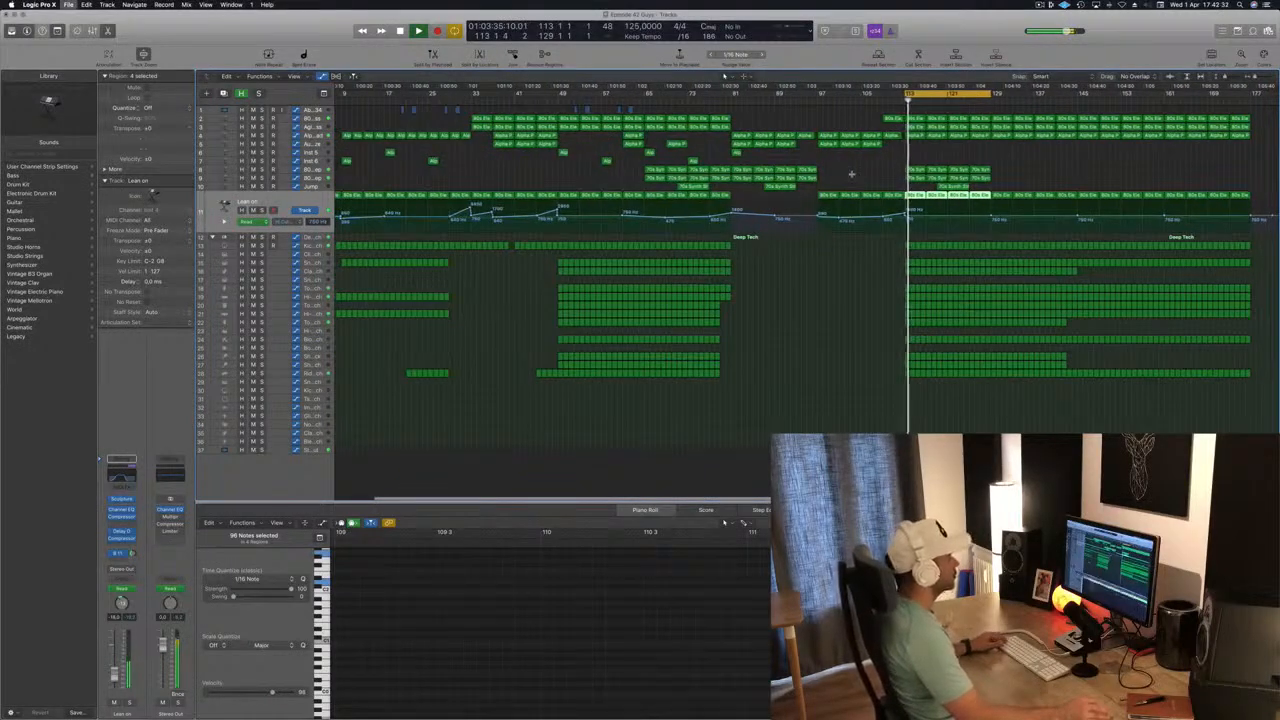
scroll(852, 174, down, 1)
click(868, 174)
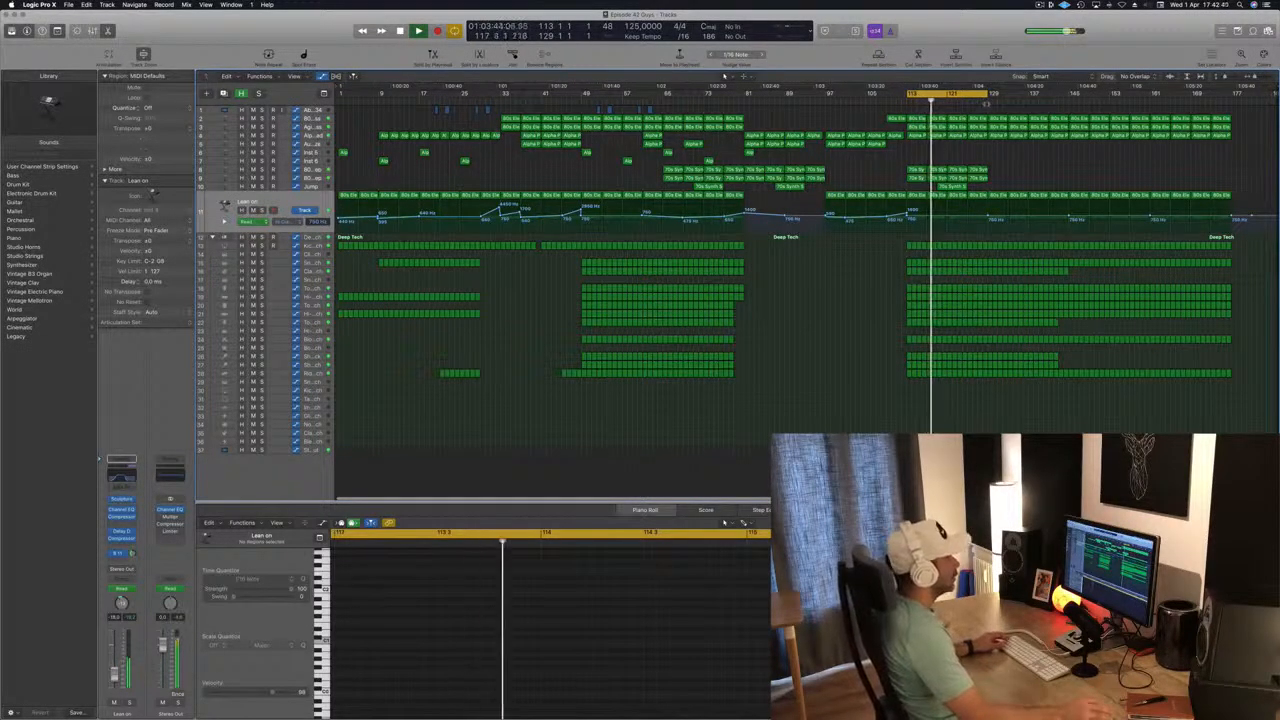
Move the cycle range to bars 129–145.
click(973, 99)
drag(973, 93, 1047, 97)
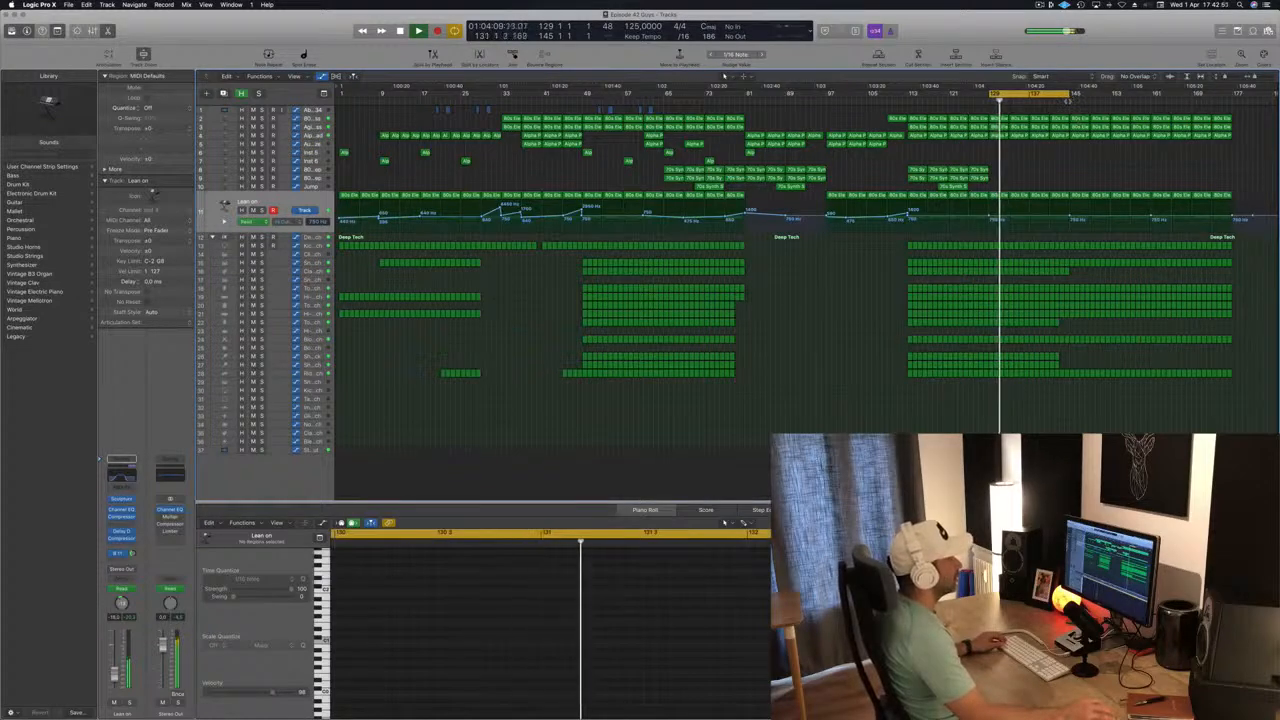
Delete the bass regions on tracks 2 and 3 from bar 145 to the end of the song.
drag(1070, 112, 1150, 130)
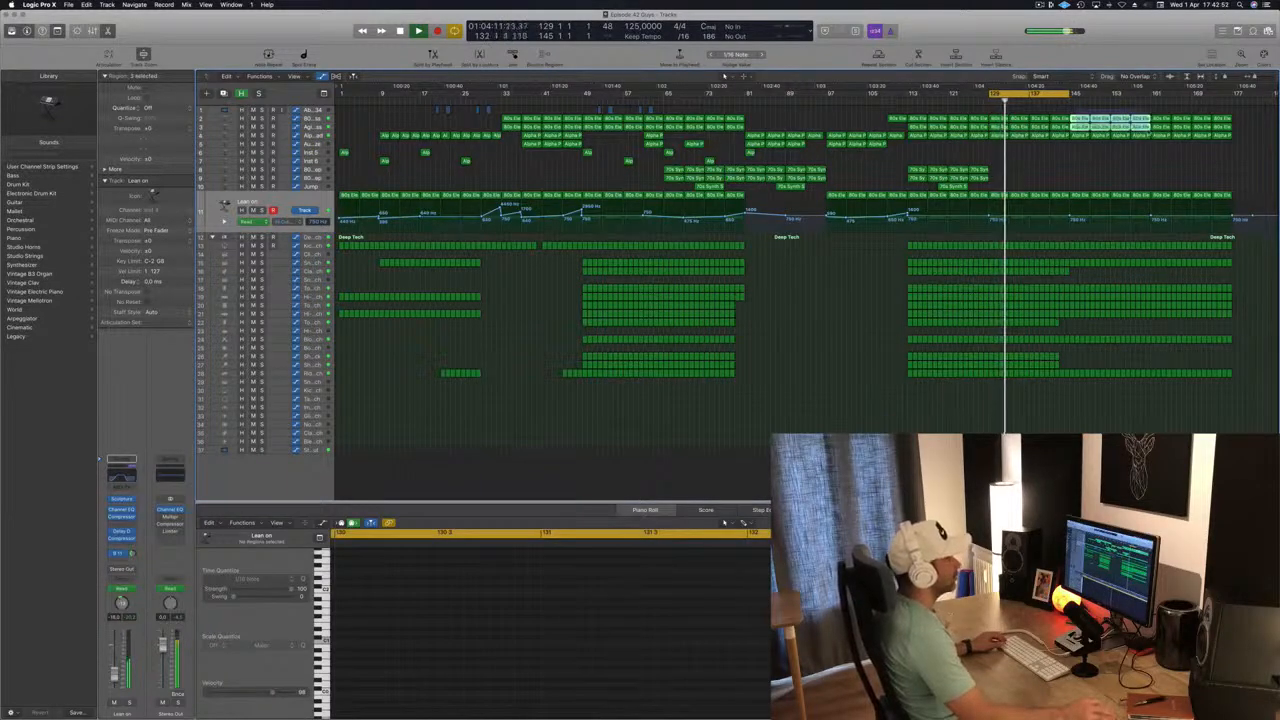
key(Delete)
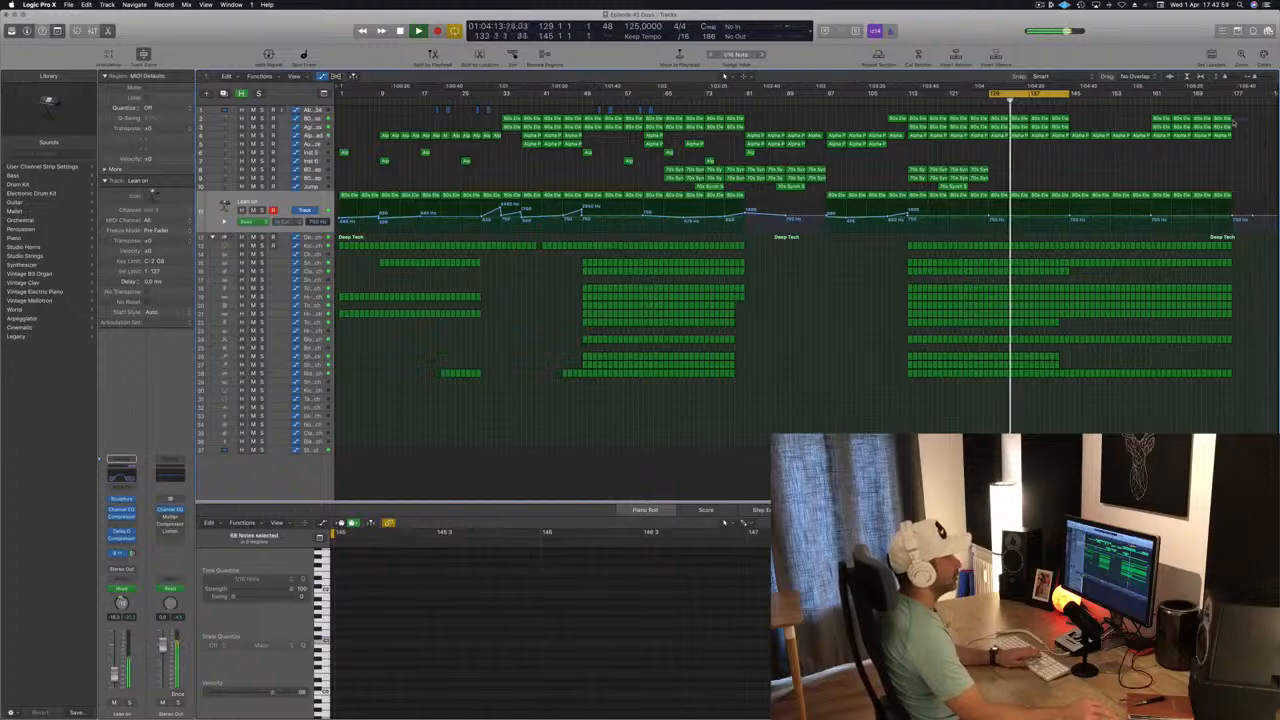
drag(1235, 120, 1155, 127)
key(Delete)
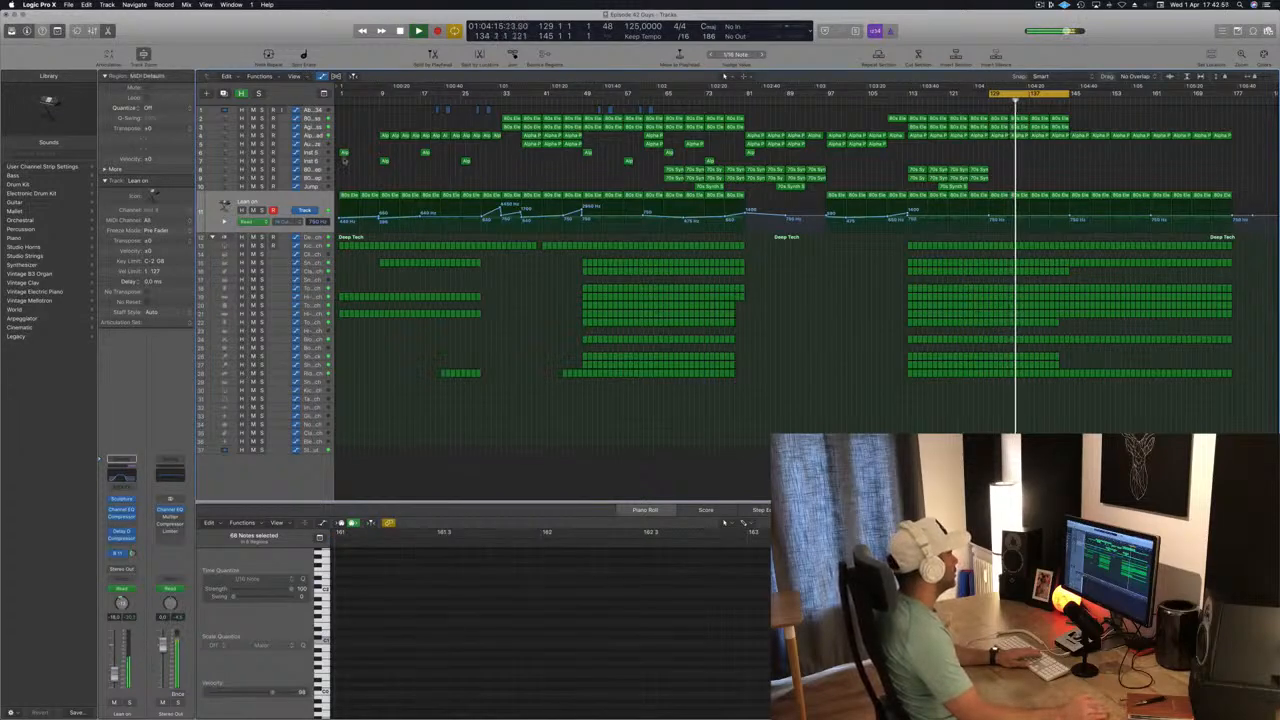
Shape the Alpha Pad cutoff automation with a peak of about 44% at bar 129 and an extra point near bar 121.
click(1030, 135)
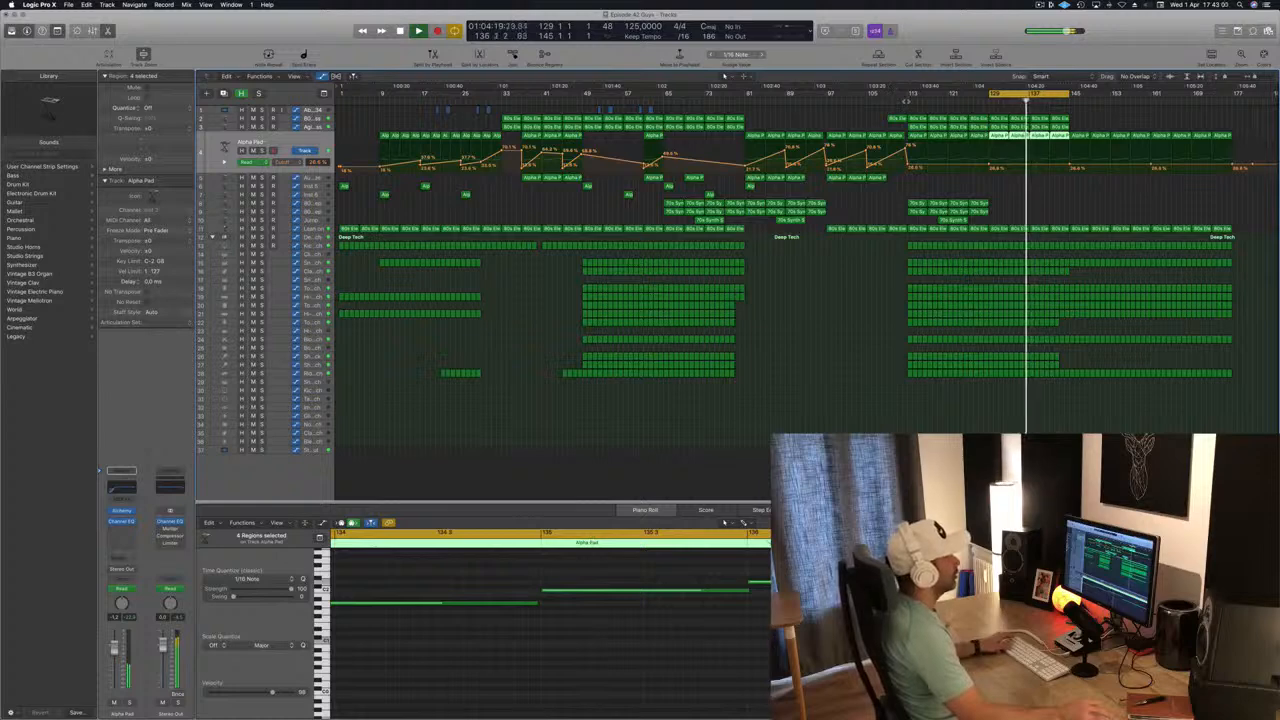
click(908, 160)
click(990, 158)
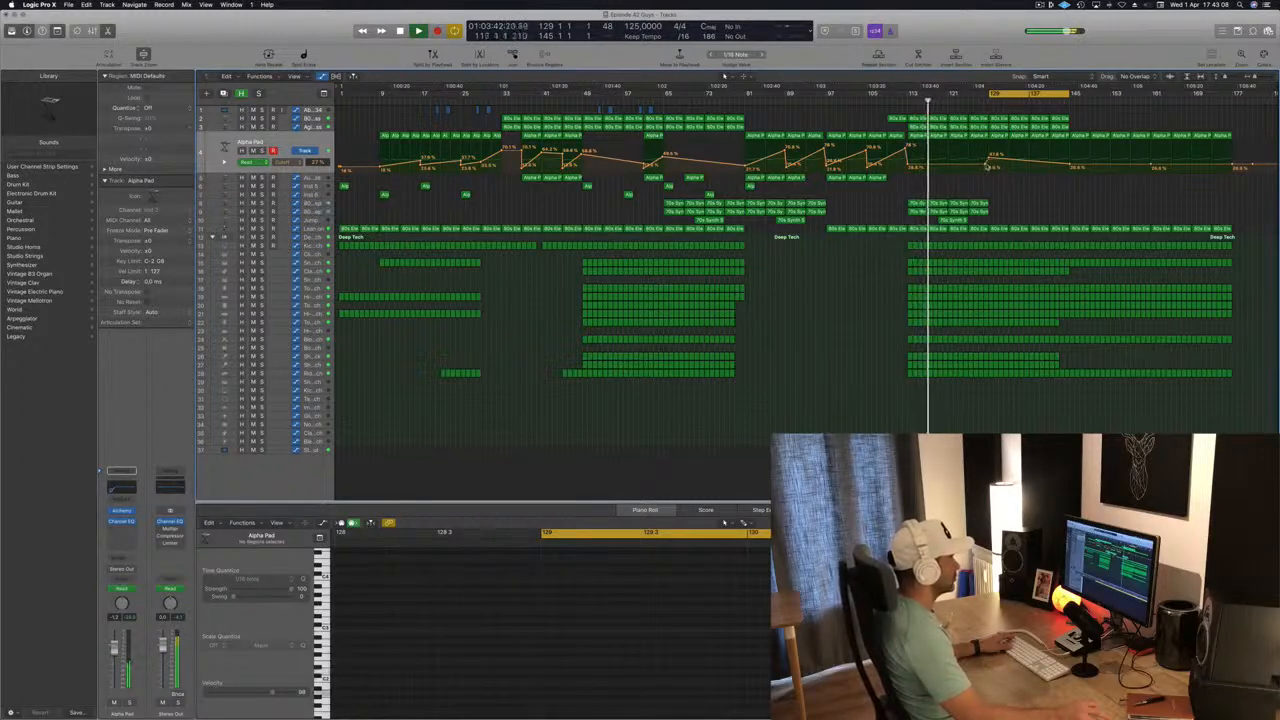
click(987, 165)
click(990, 154)
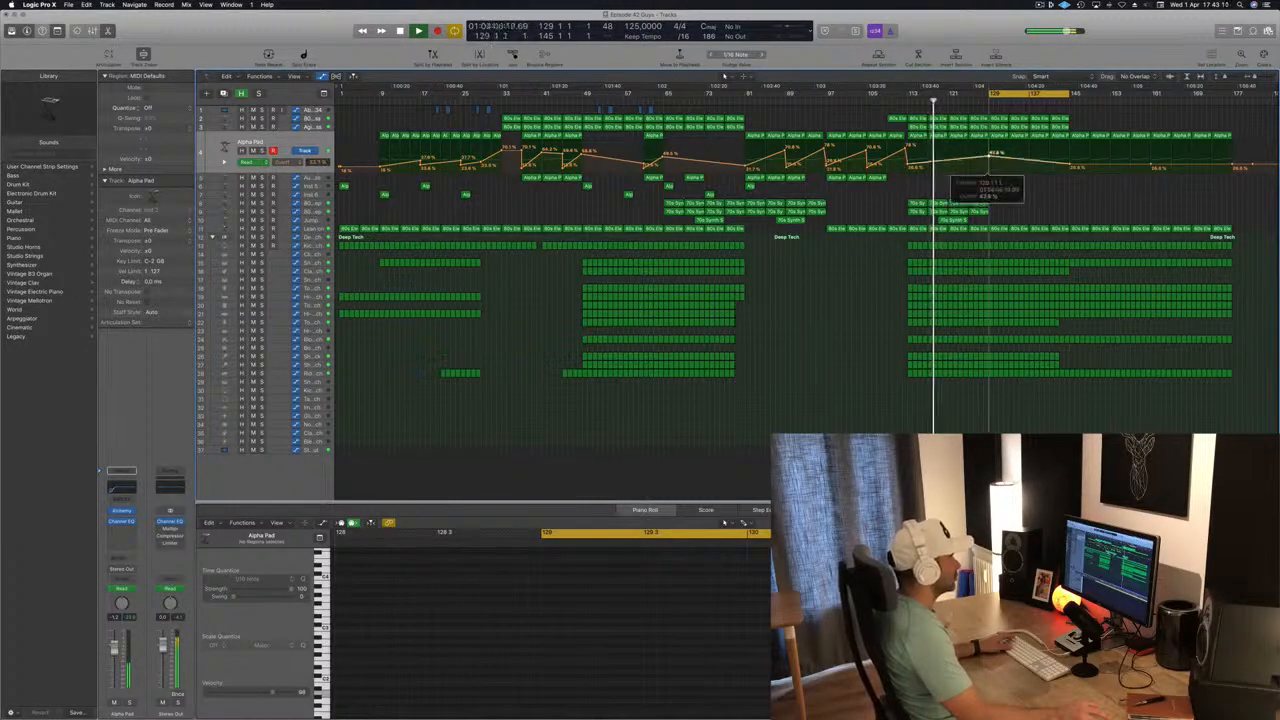
drag(989, 156, 989, 154)
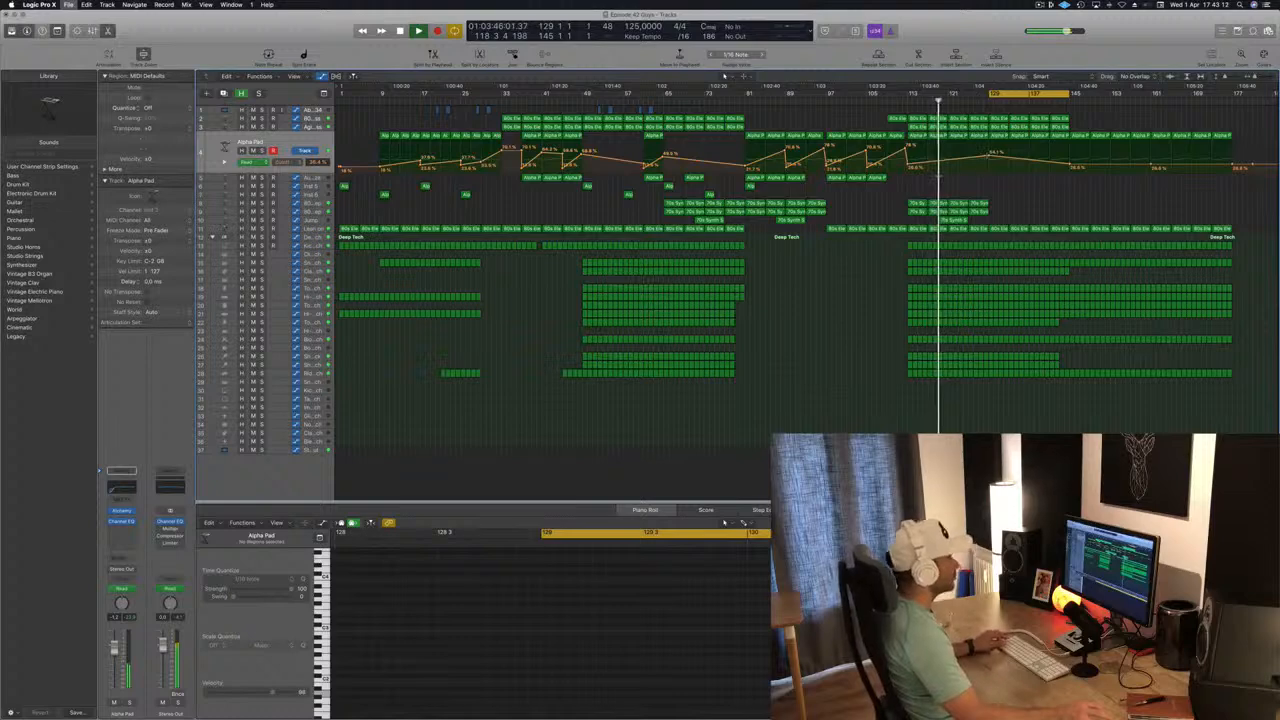
scroll(938, 177, up, 1)
scroll(938, 177, up, 1)
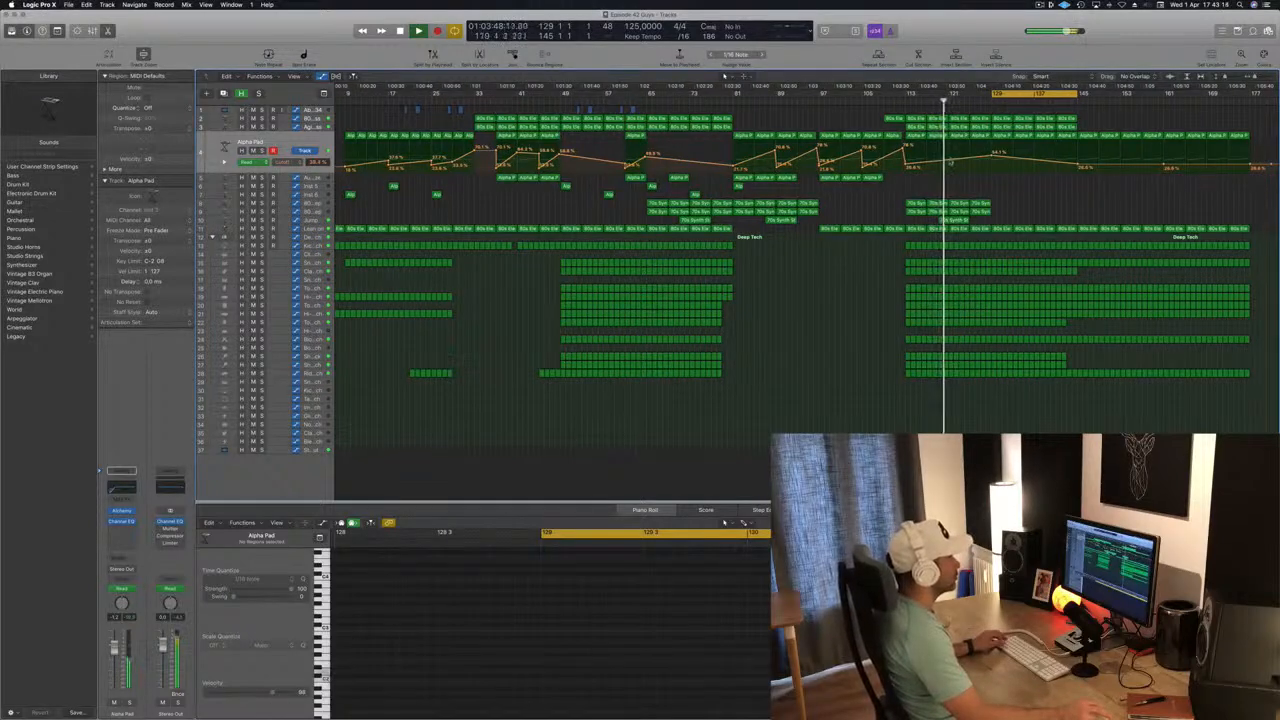
click(951, 161)
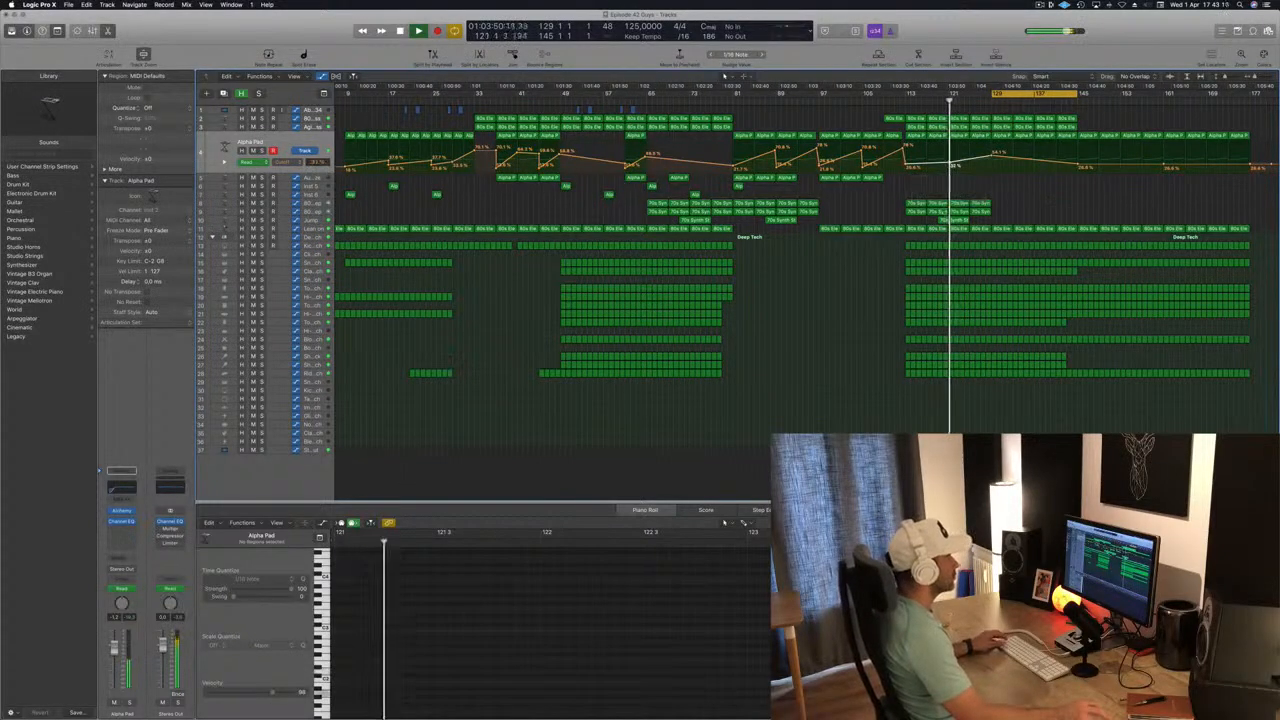
Play the transition from bar 112 and examine the Lean on track's frequency automation around the second main section.
click(312, 229)
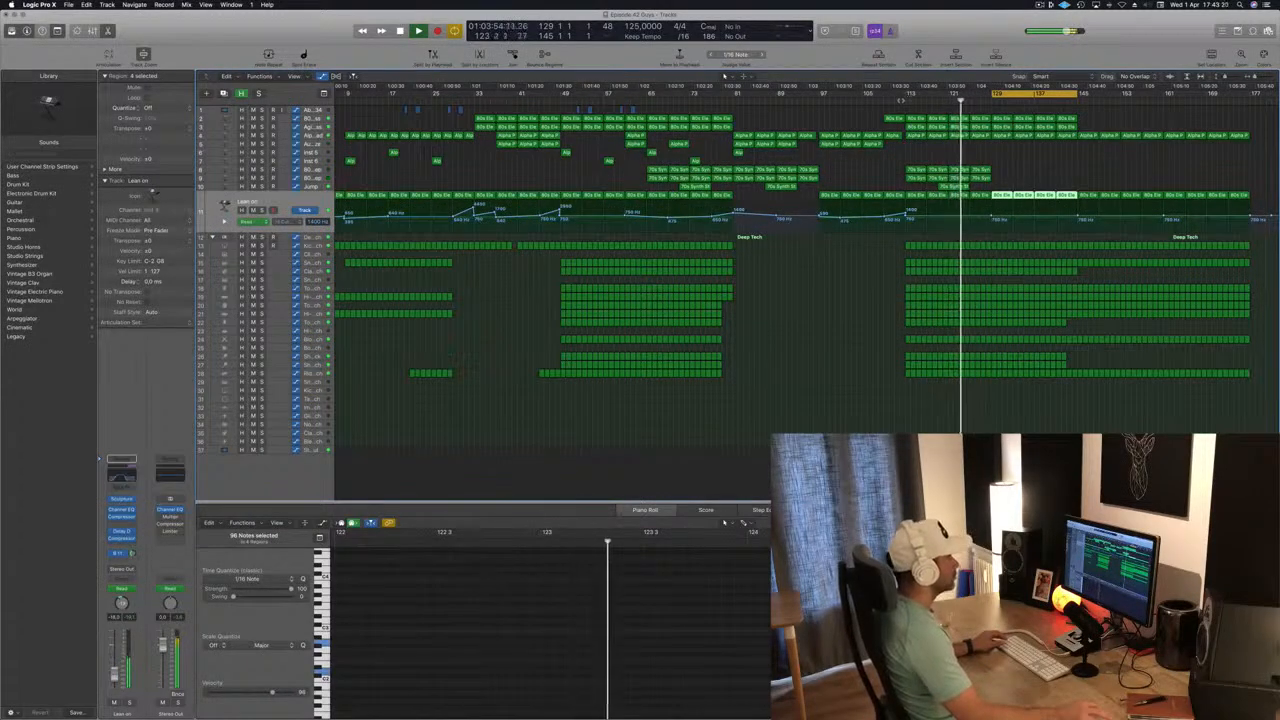
click(901, 100)
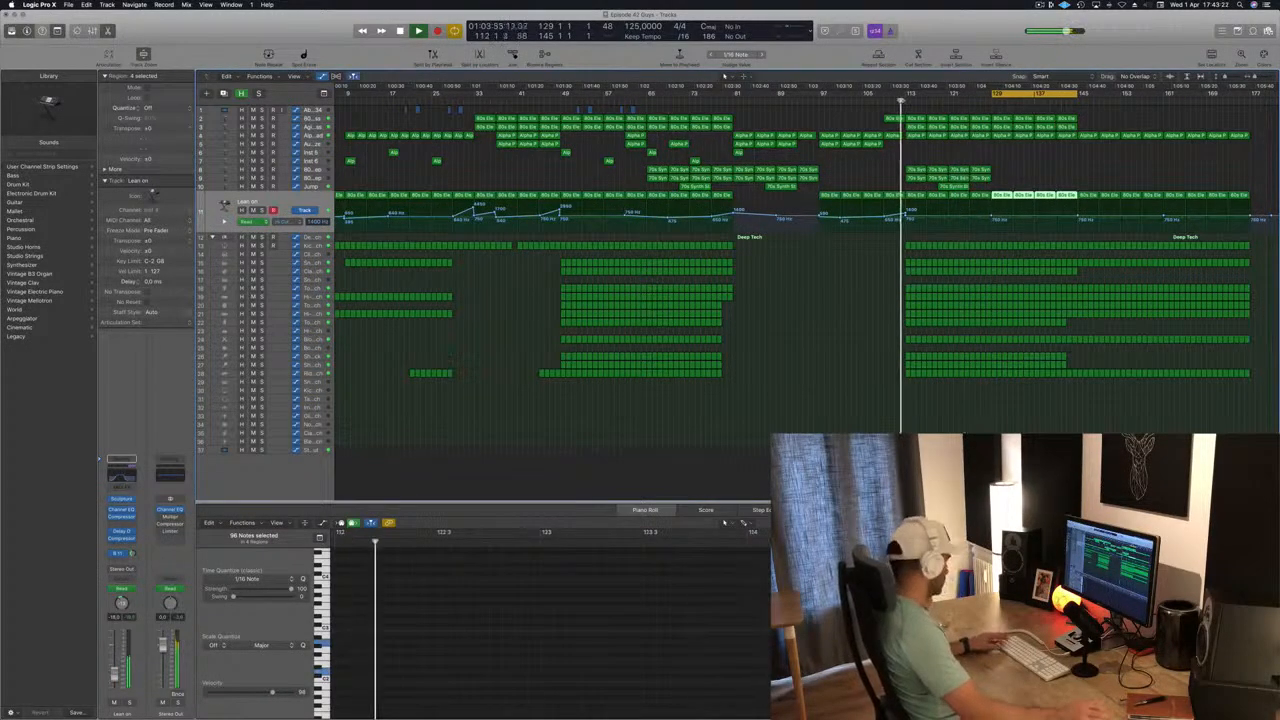
scroll(834, 293, down, 1)
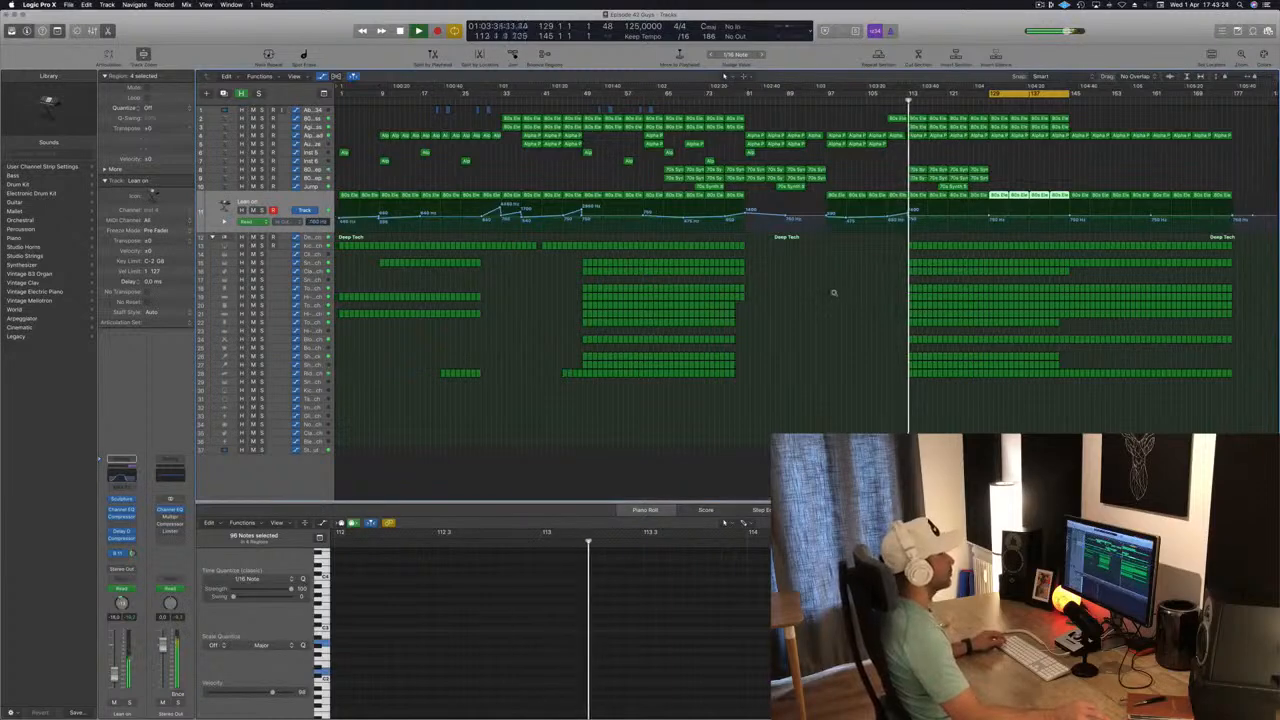
scroll(1053, 277, down, 1)
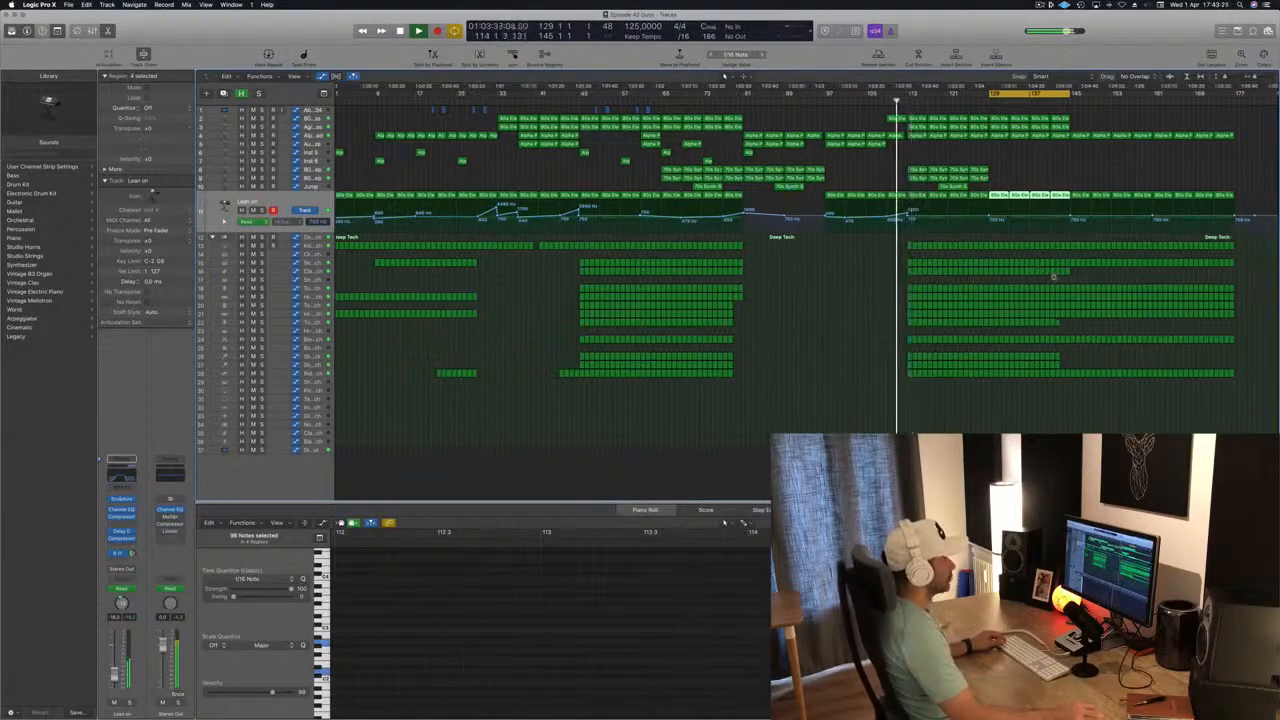
scroll(1053, 277, up, 3)
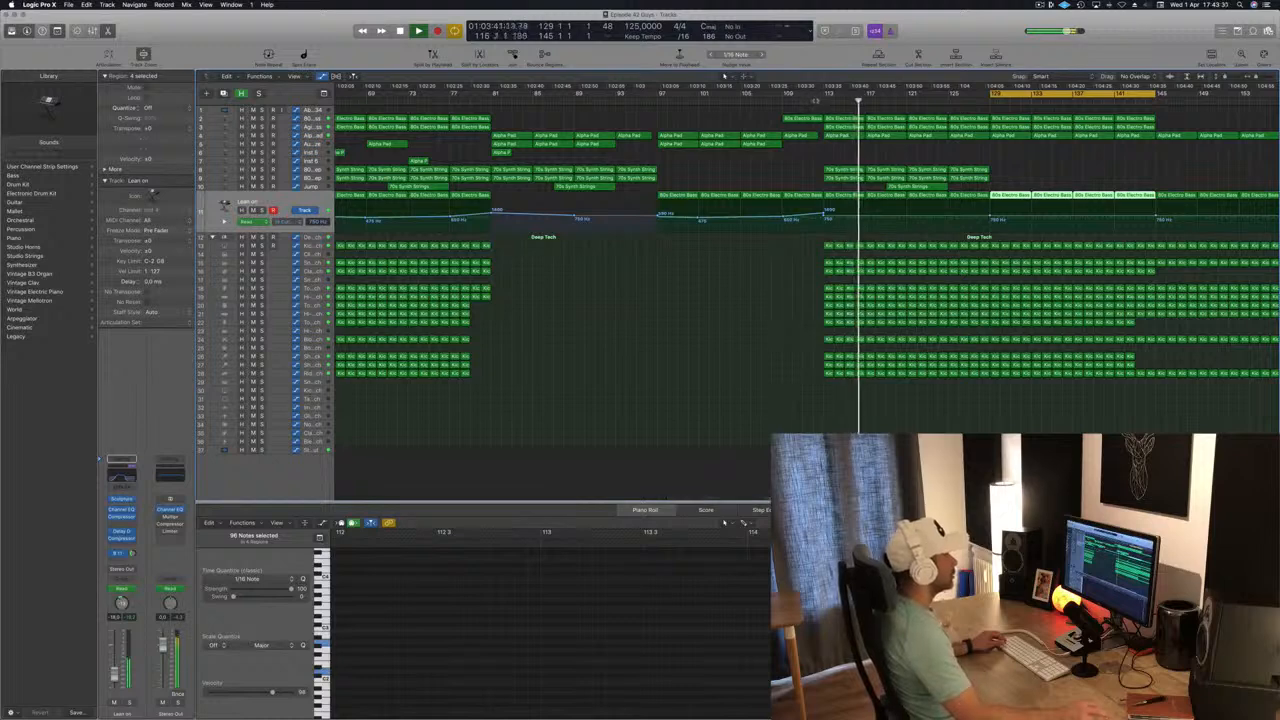
click(815, 101)
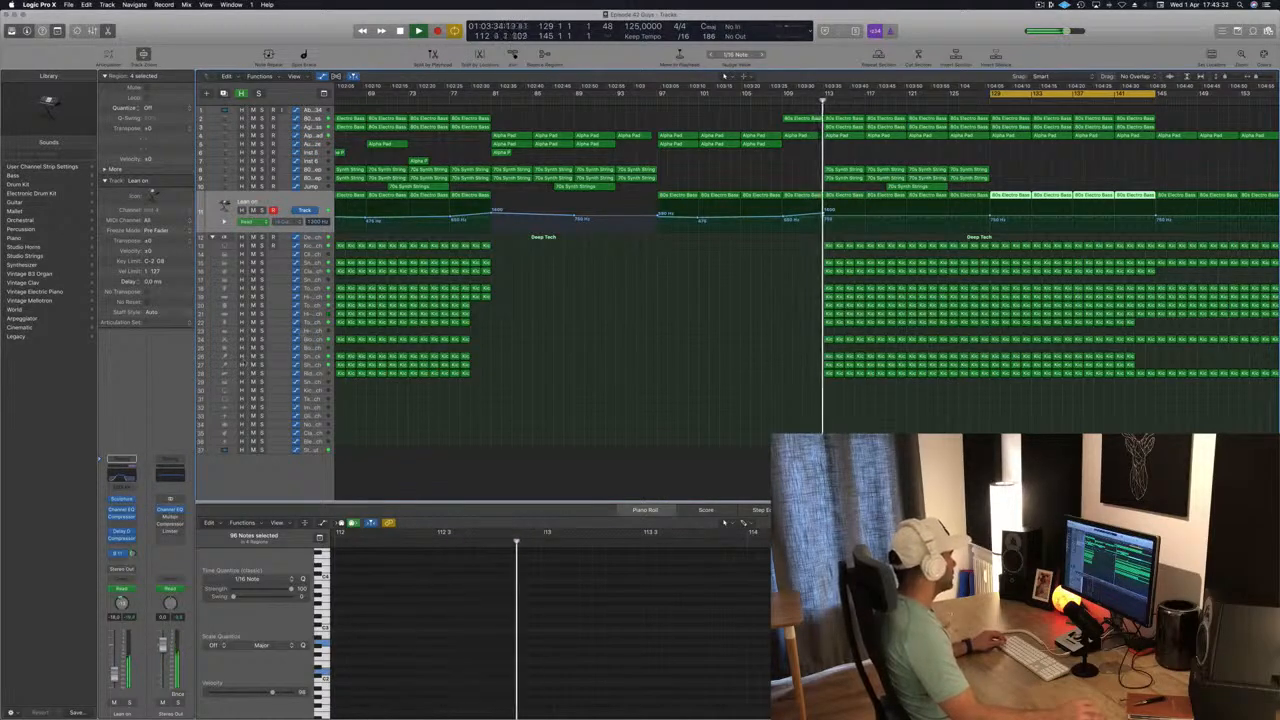
Delete the Tom Low – Deep Tech regions and those on tracks 26 and 27 from bar 113 through bar 121.
click(313, 339)
key(Up)
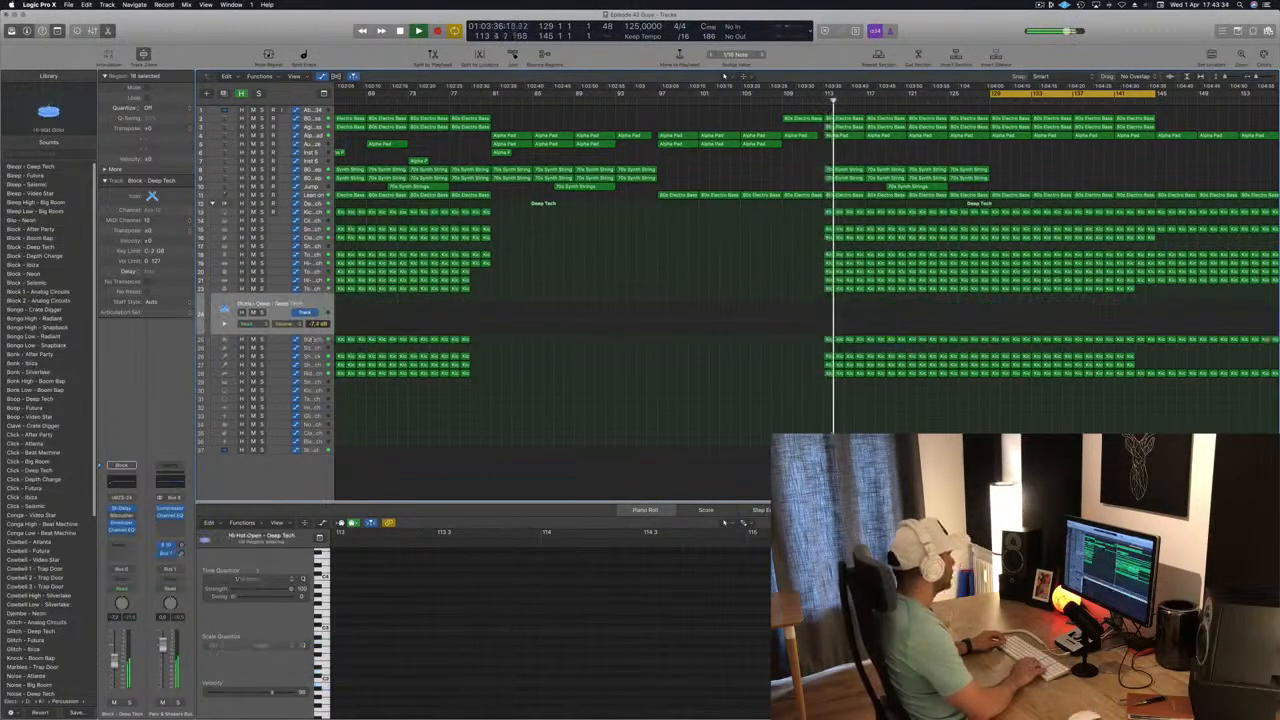
key(Up)
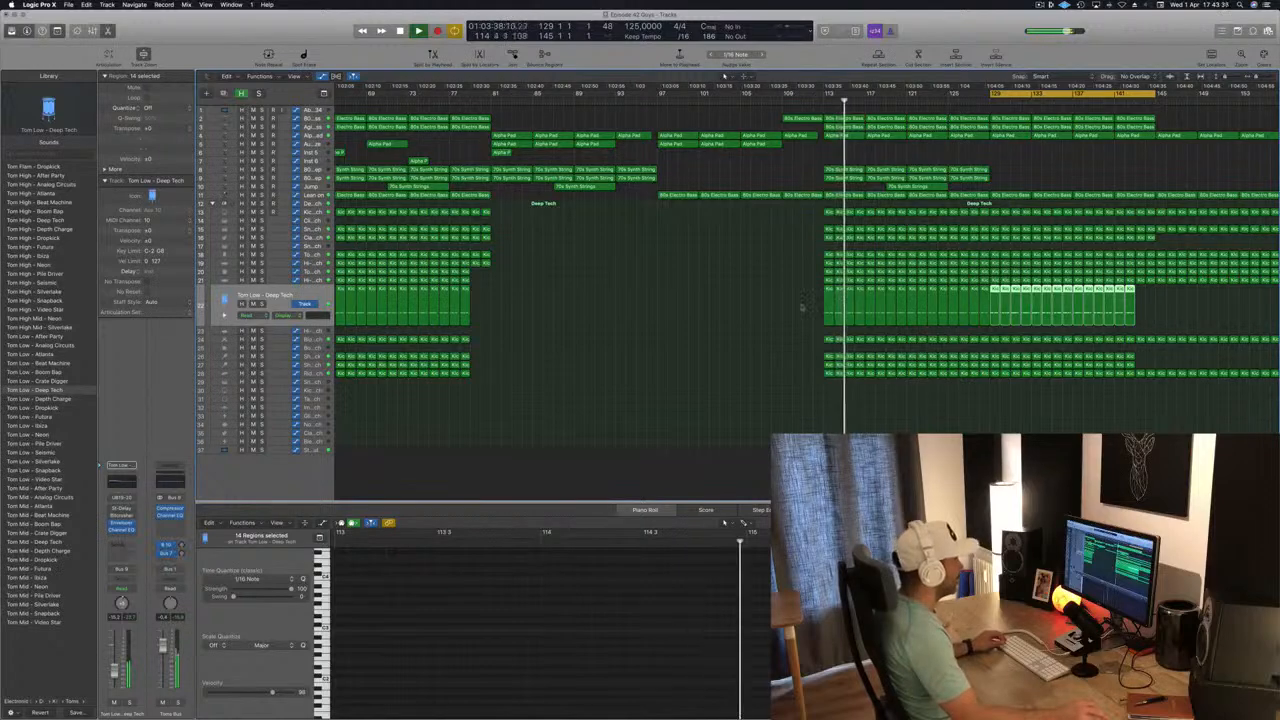
drag(801, 307, 905, 315)
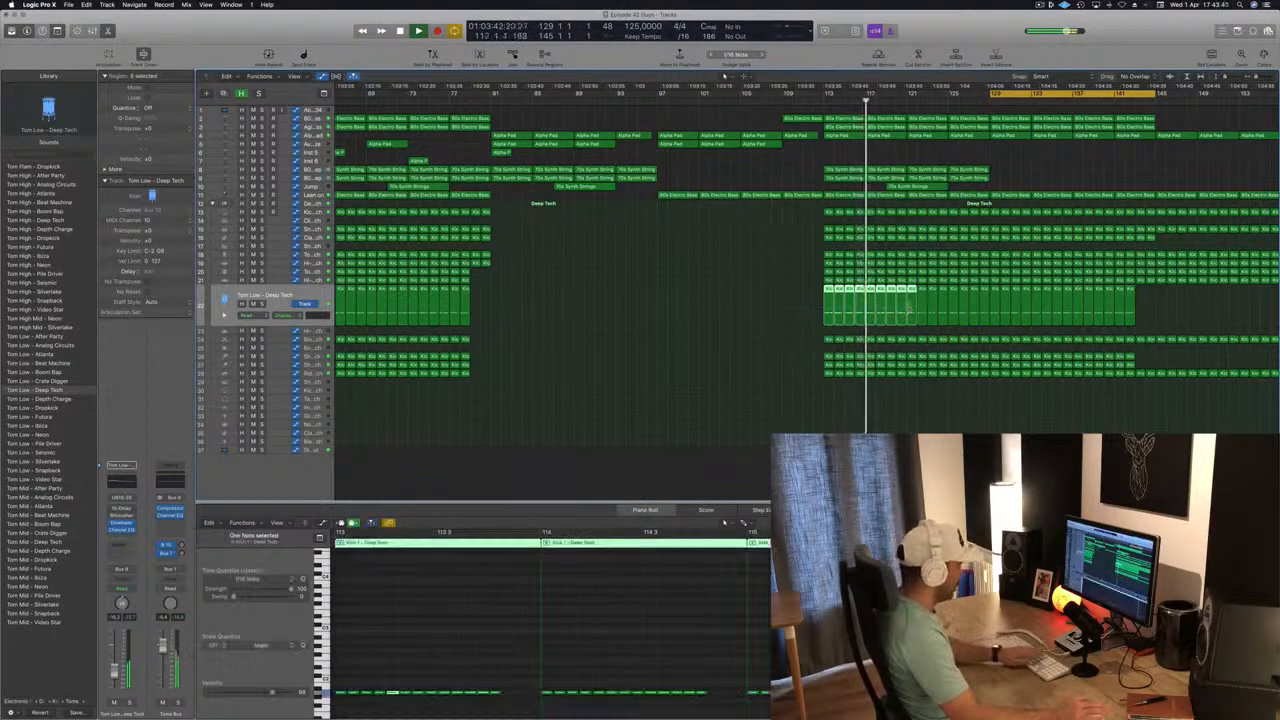
key(Delete)
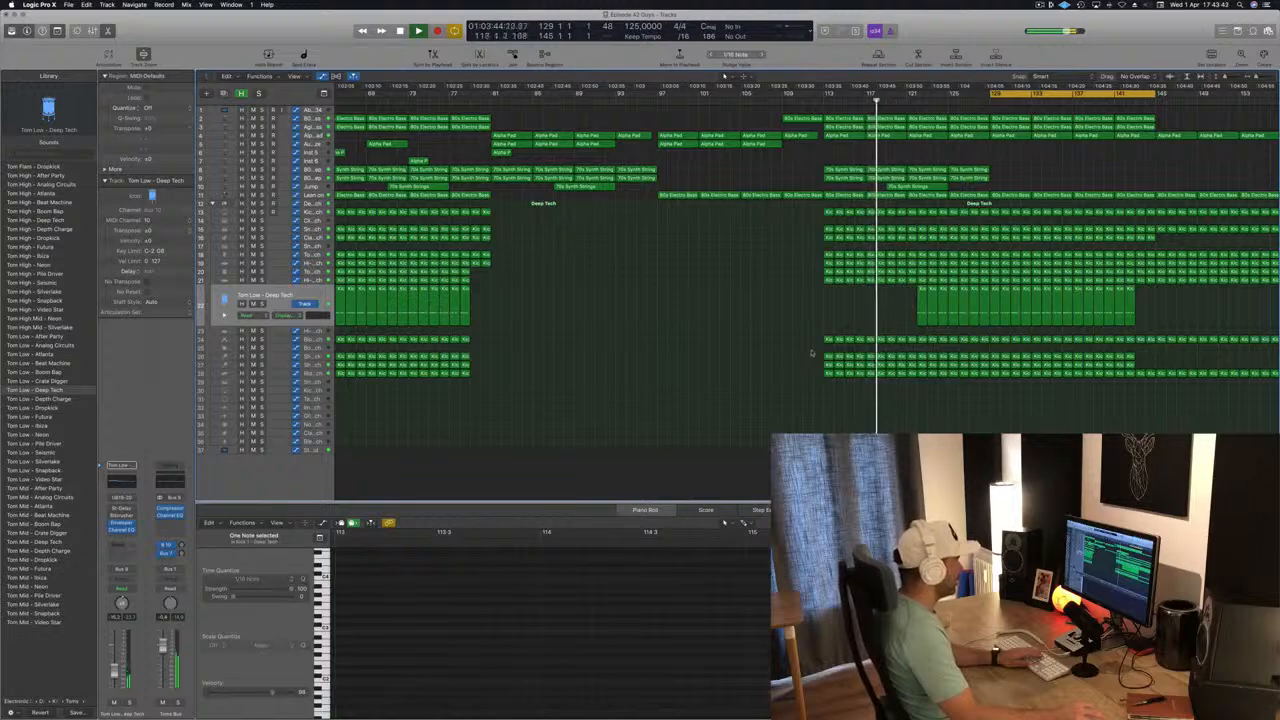
drag(811, 352, 905, 358)
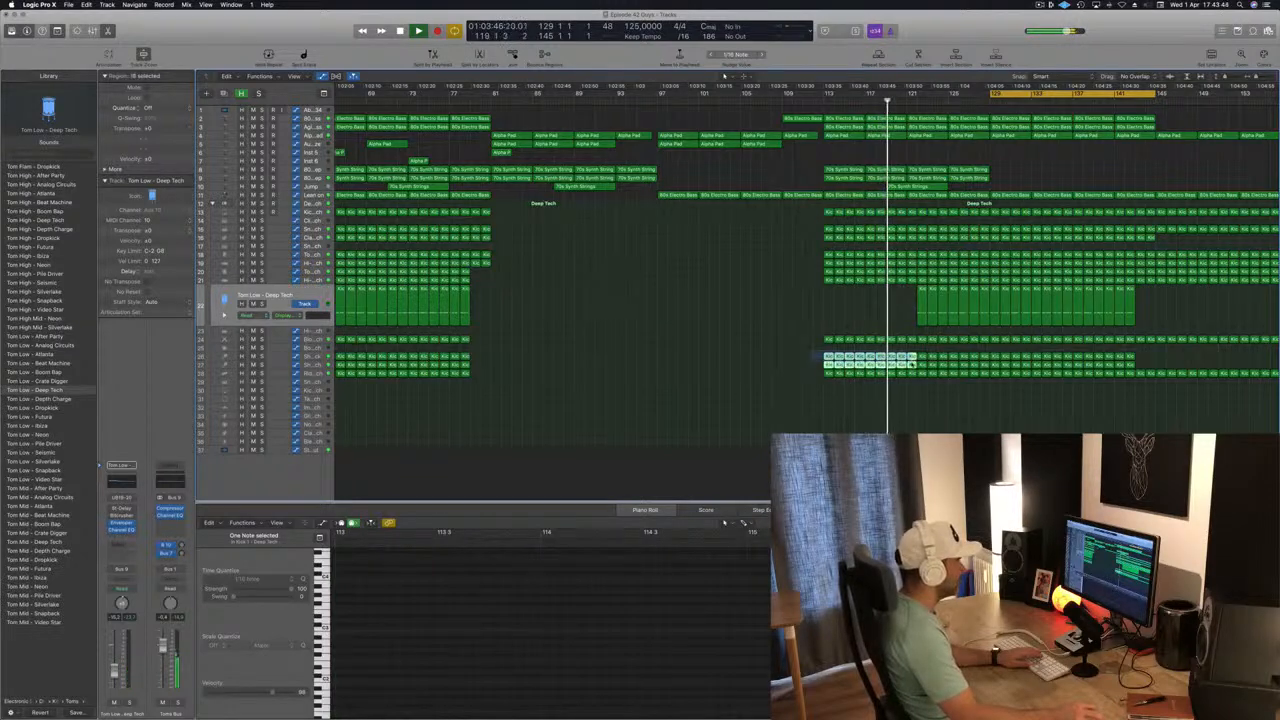
key(Delete)
Rename all regions in the project after their tracks, clear the selection and save the project.
key(super+a)
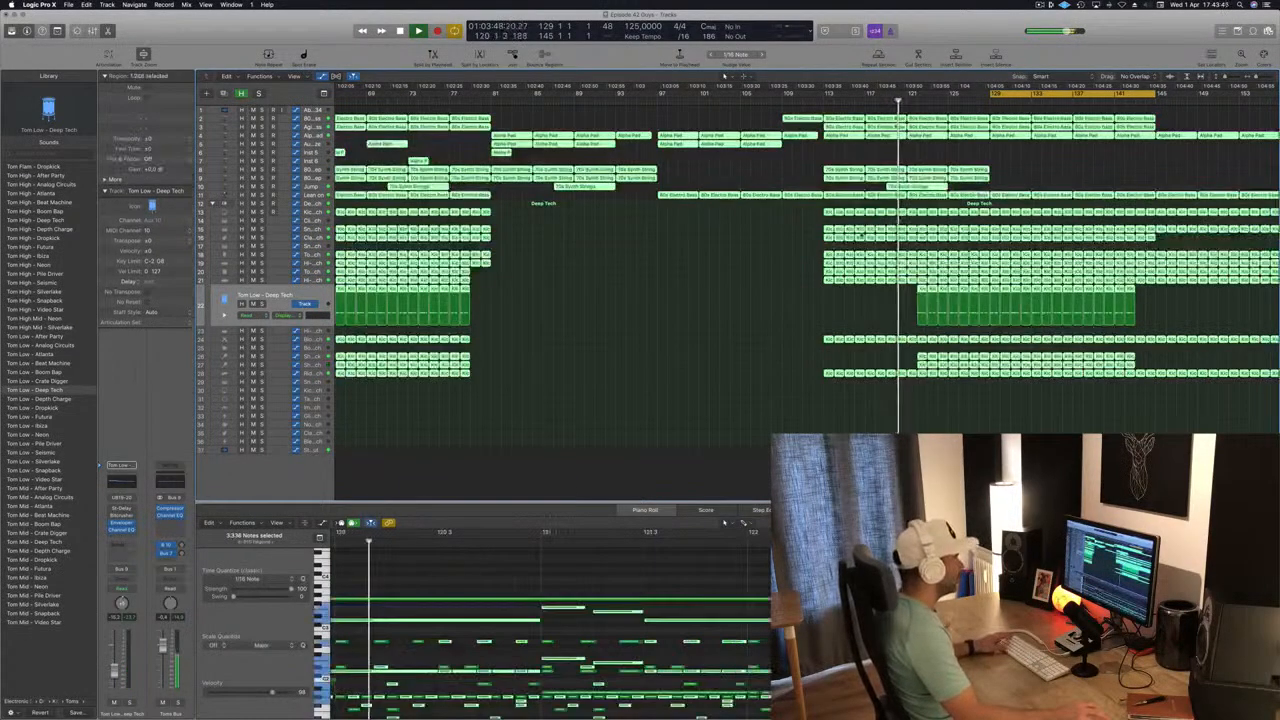
right_click(866, 231)
click(868, 233)
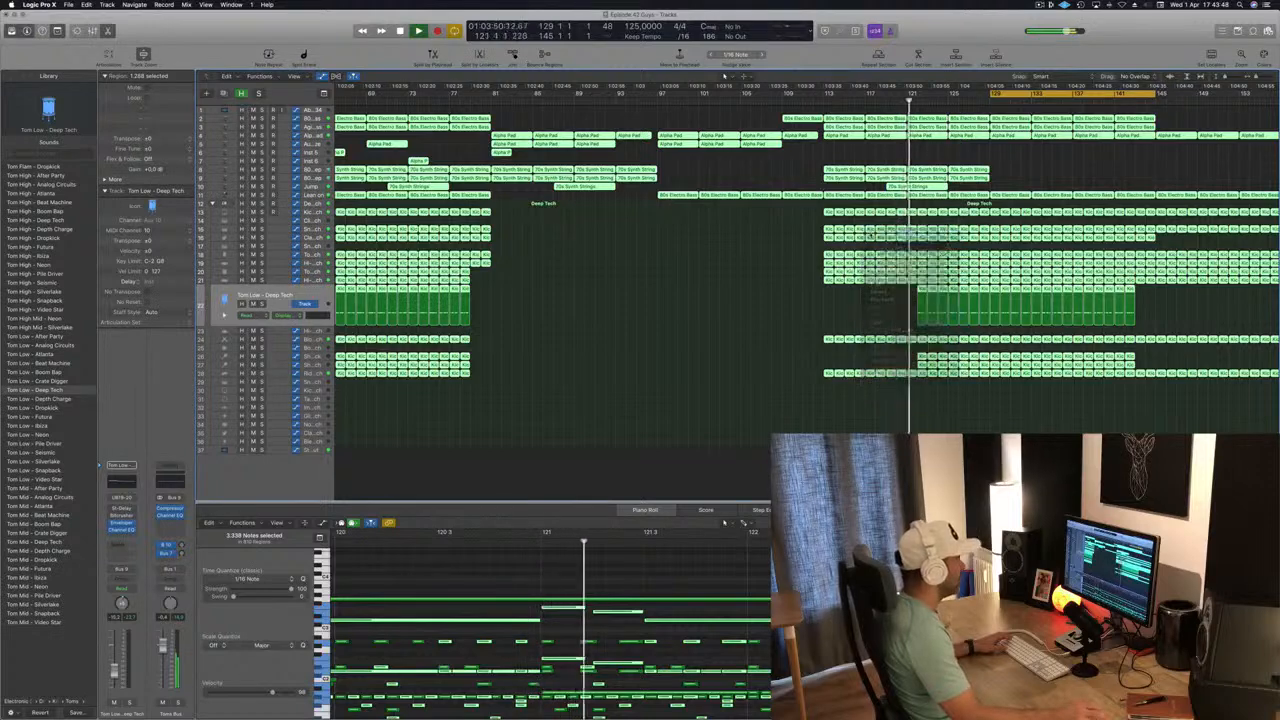
click(850, 308)
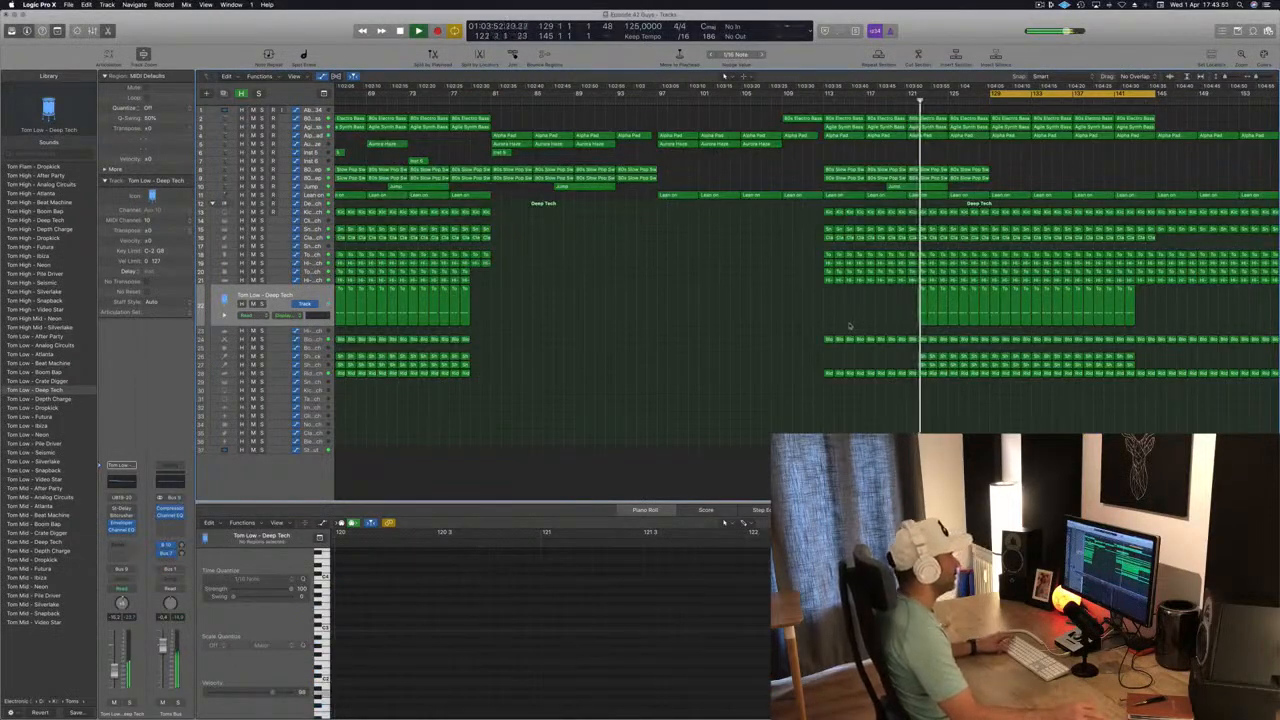
key(super+s)
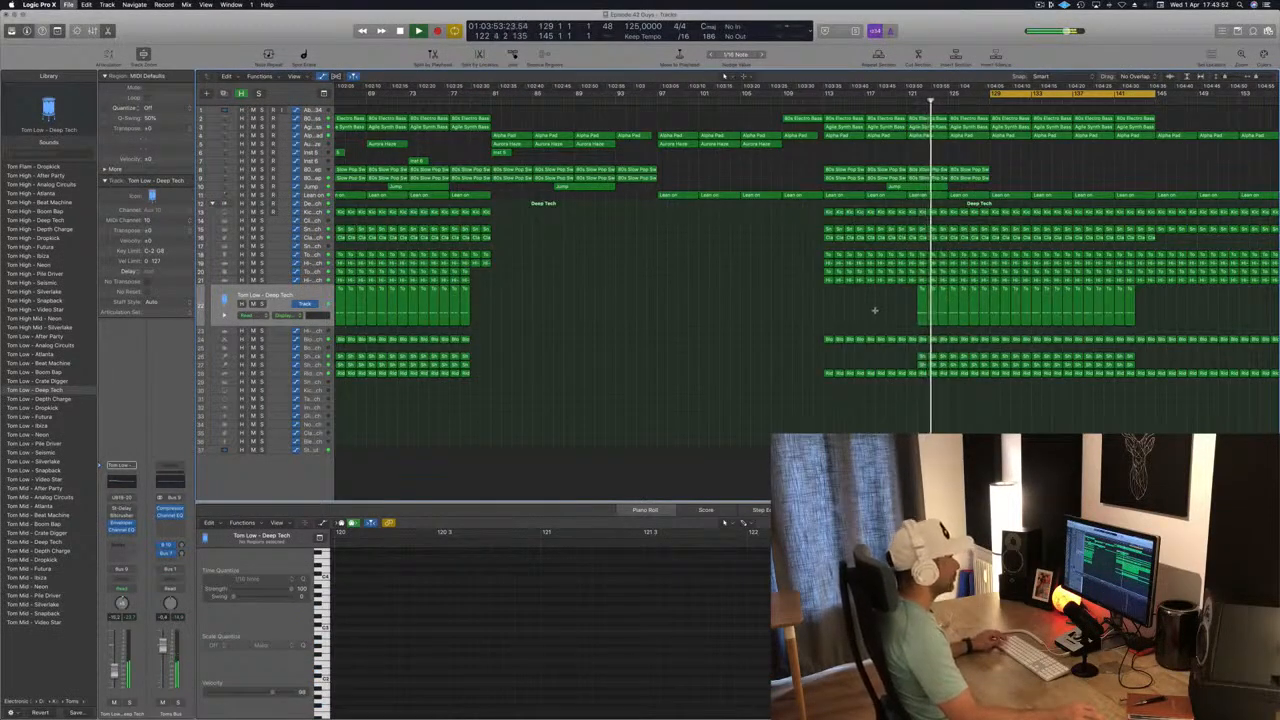
Delete the remaining Tom Low – Deep Tech regions and those on tracks 26 and 27 before bar 129.
key(super+Right)
scroll(876, 311, left, 3)
drag(892, 307, 988, 363)
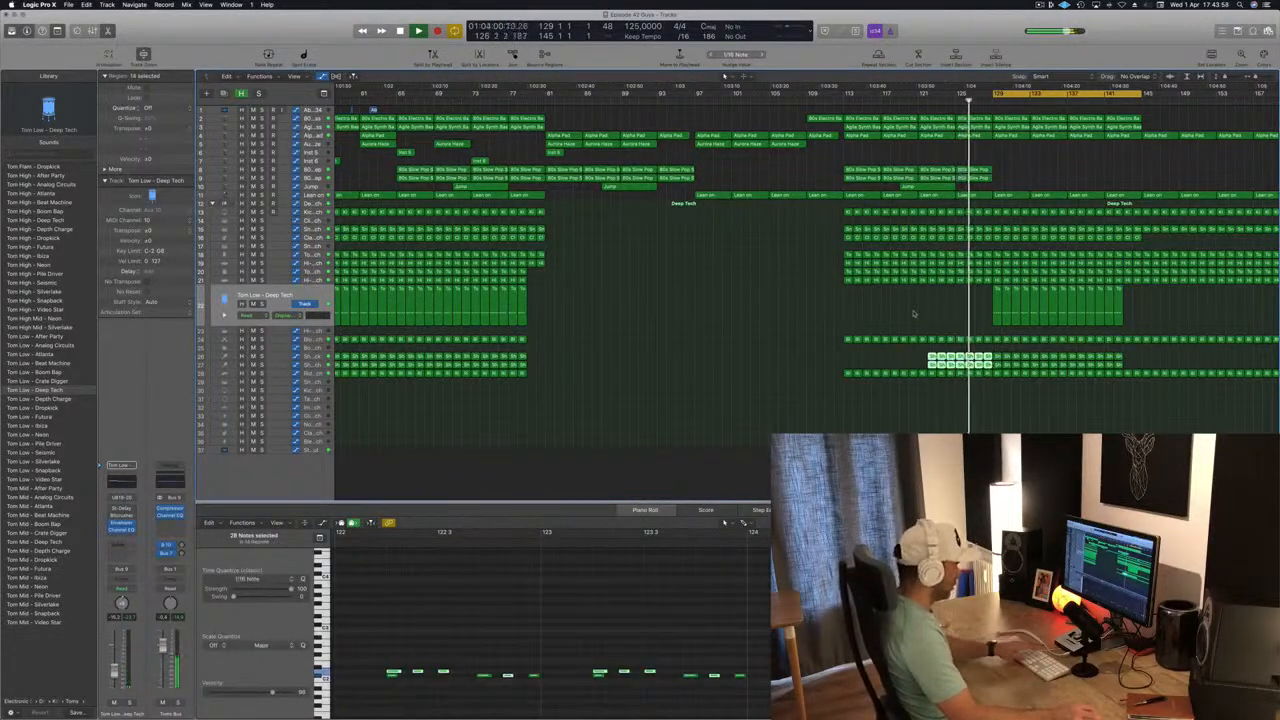
key(Delete)
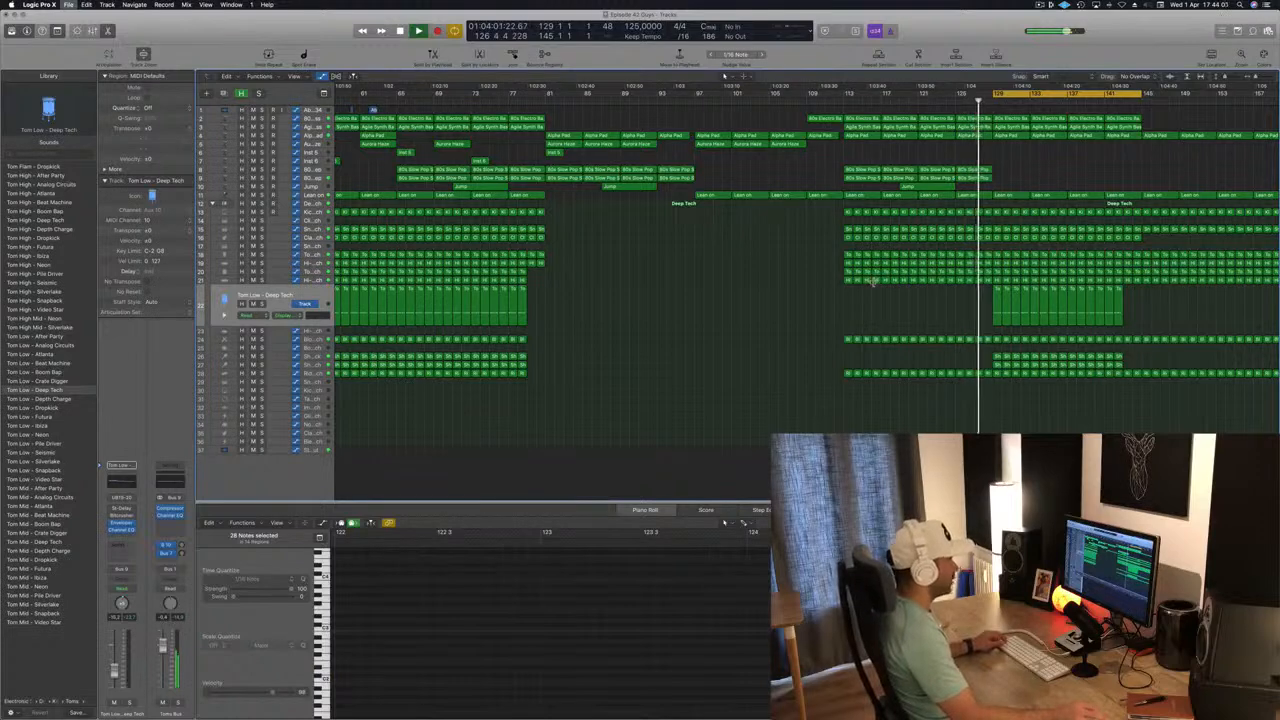
Copy the four regions on tracks 6 and 7 from bars 49–73 to start at bar 129 and save the project.
scroll(878, 295, left, 3)
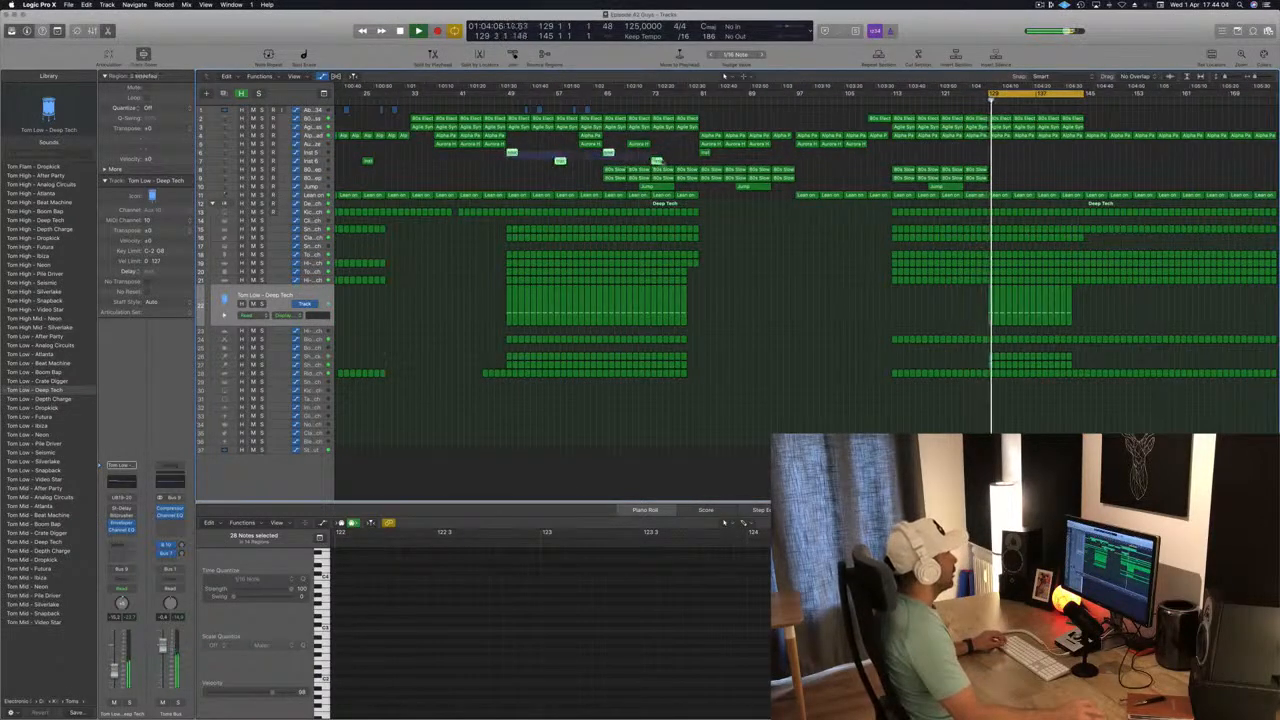
click(515, 152)
drag(512, 153, 993, 153)
click(980, 102)
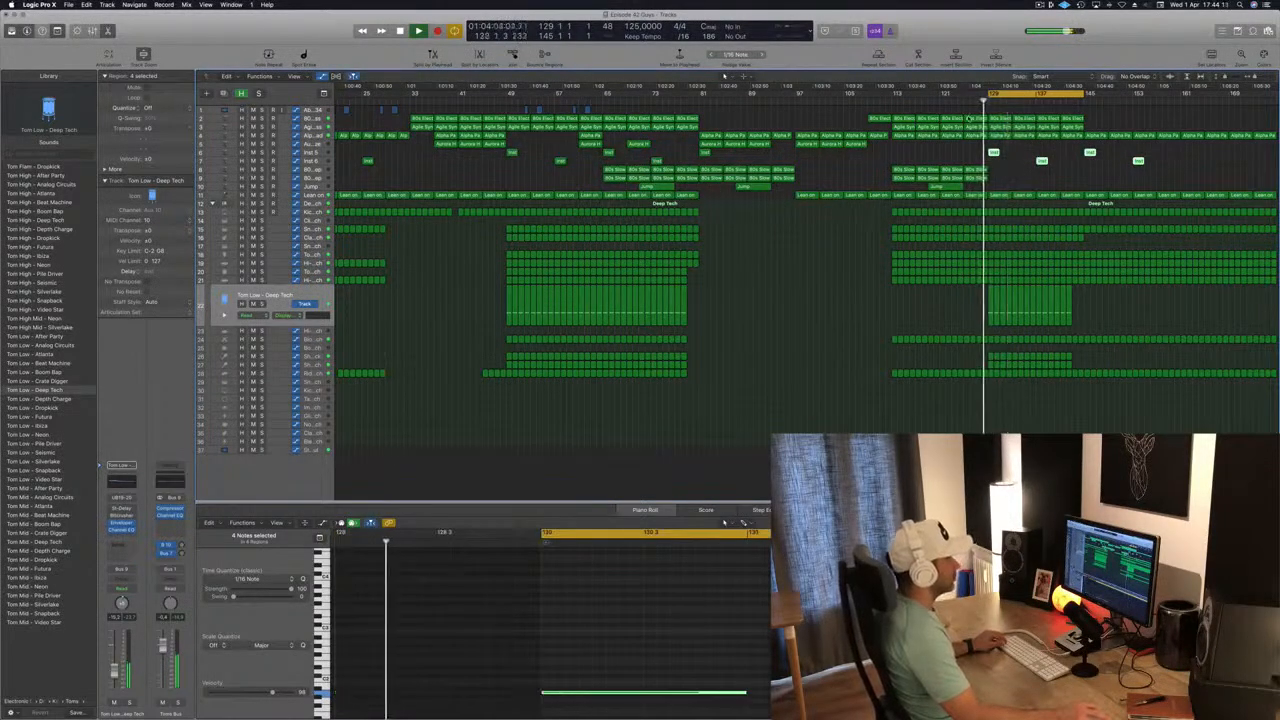
scroll(980, 150, down, 2)
key(super+s)
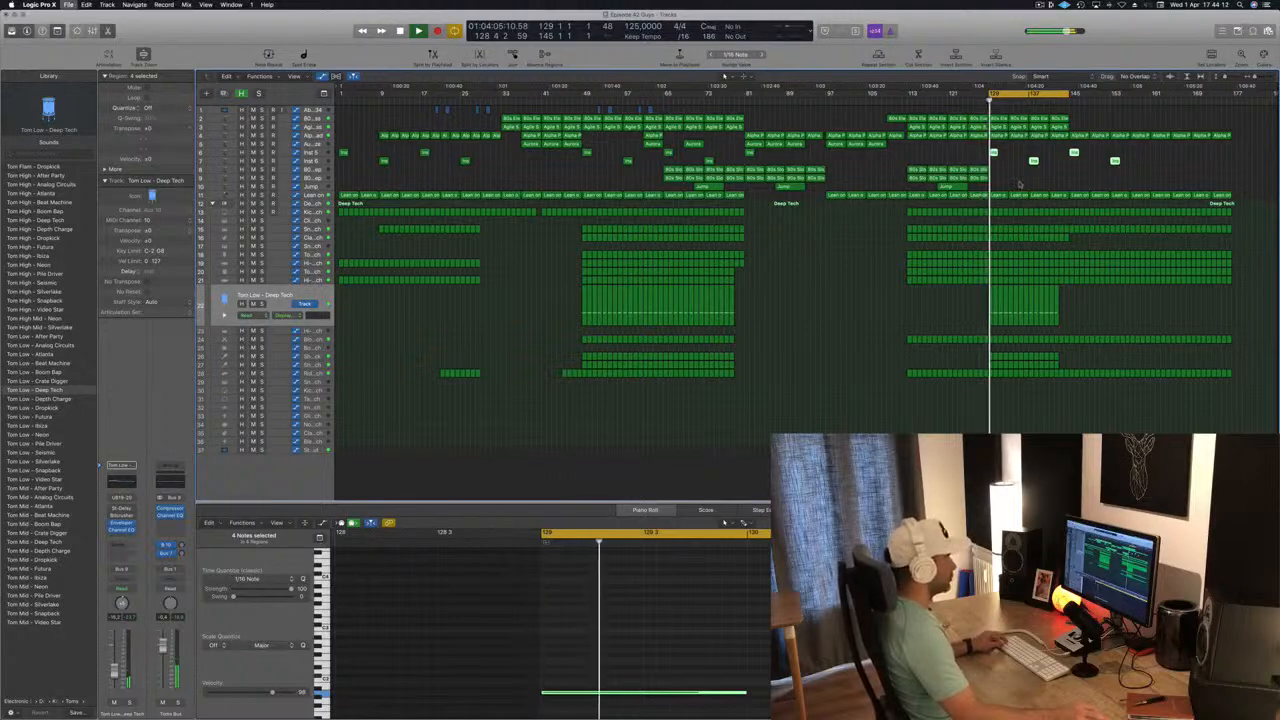
scroll(1018, 180, right, 3)
click(1018, 180)
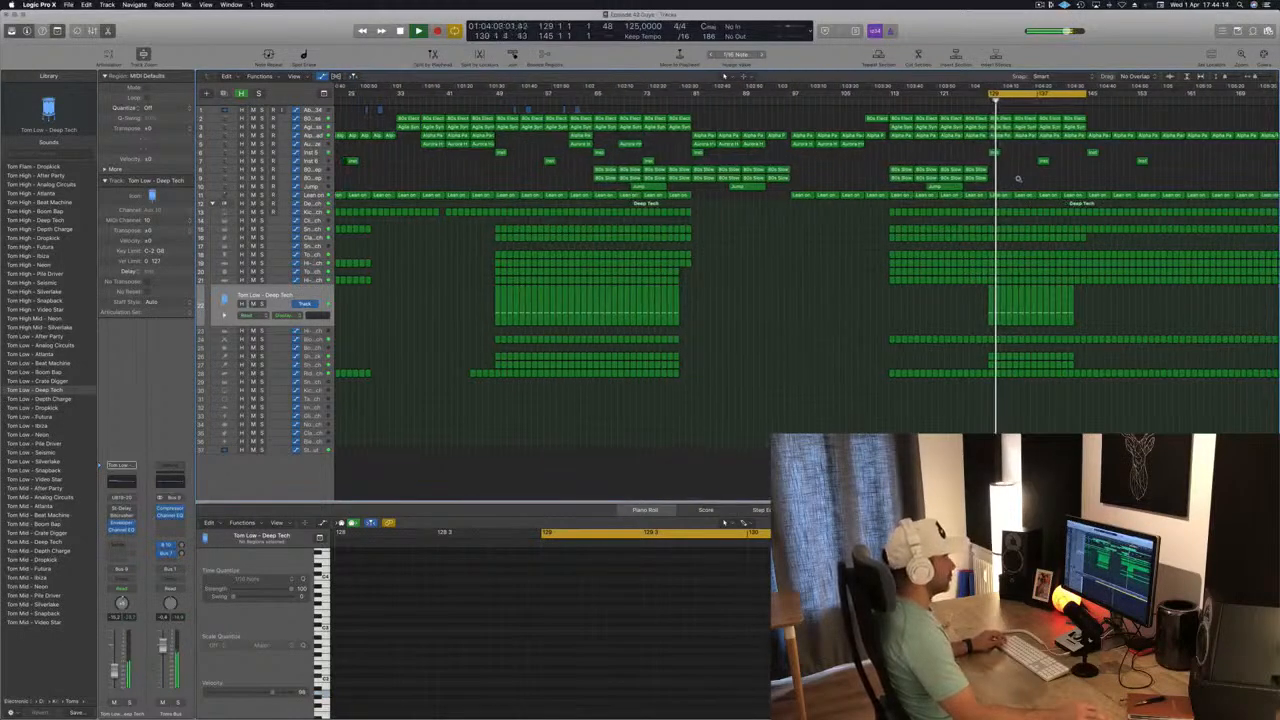
Replace the Alpha Pad regions from bar 145 onward with a copy of its 12 intro regions and their cutoff automation.
scroll(1018, 180, down, 3)
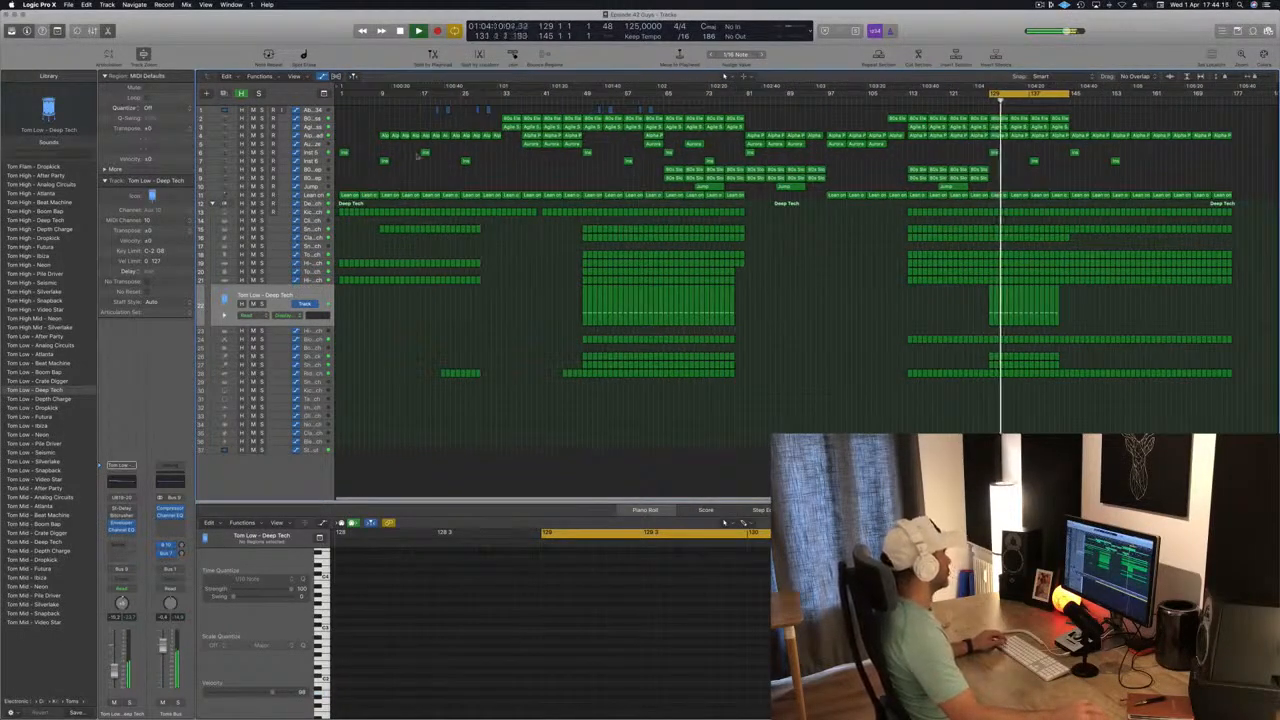
key(a)
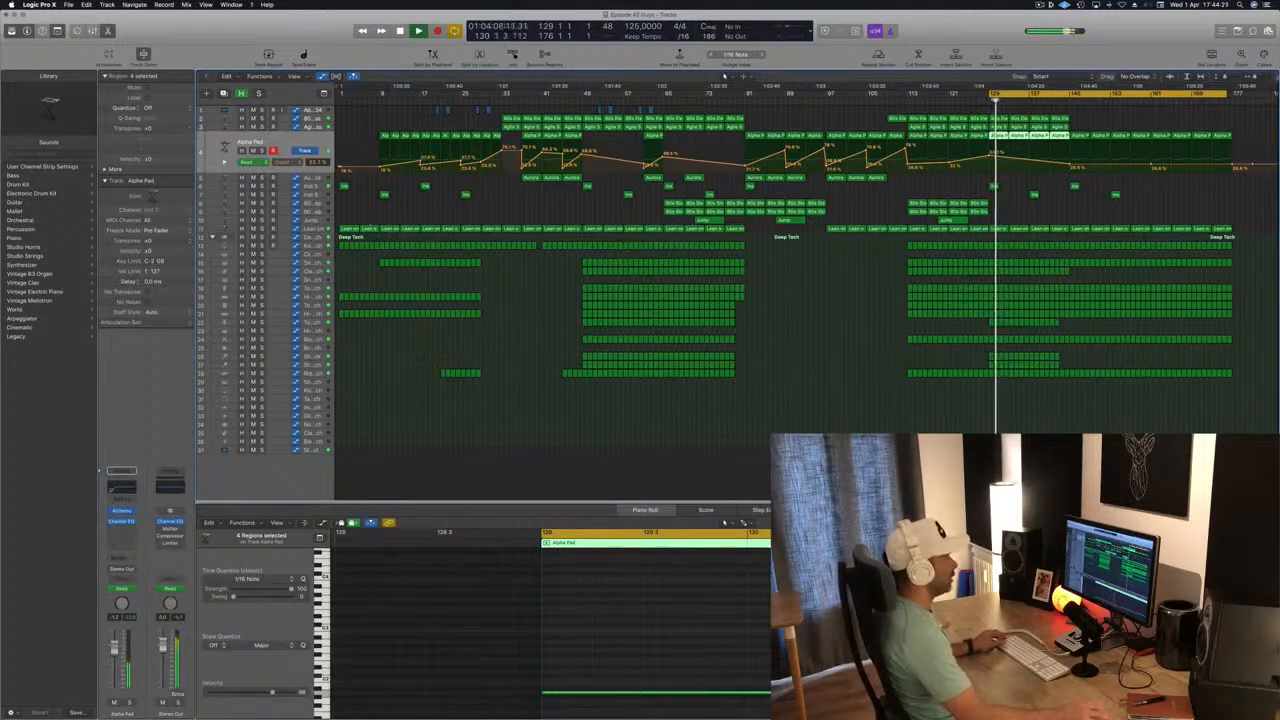
drag(1245, 133, 1087, 146)
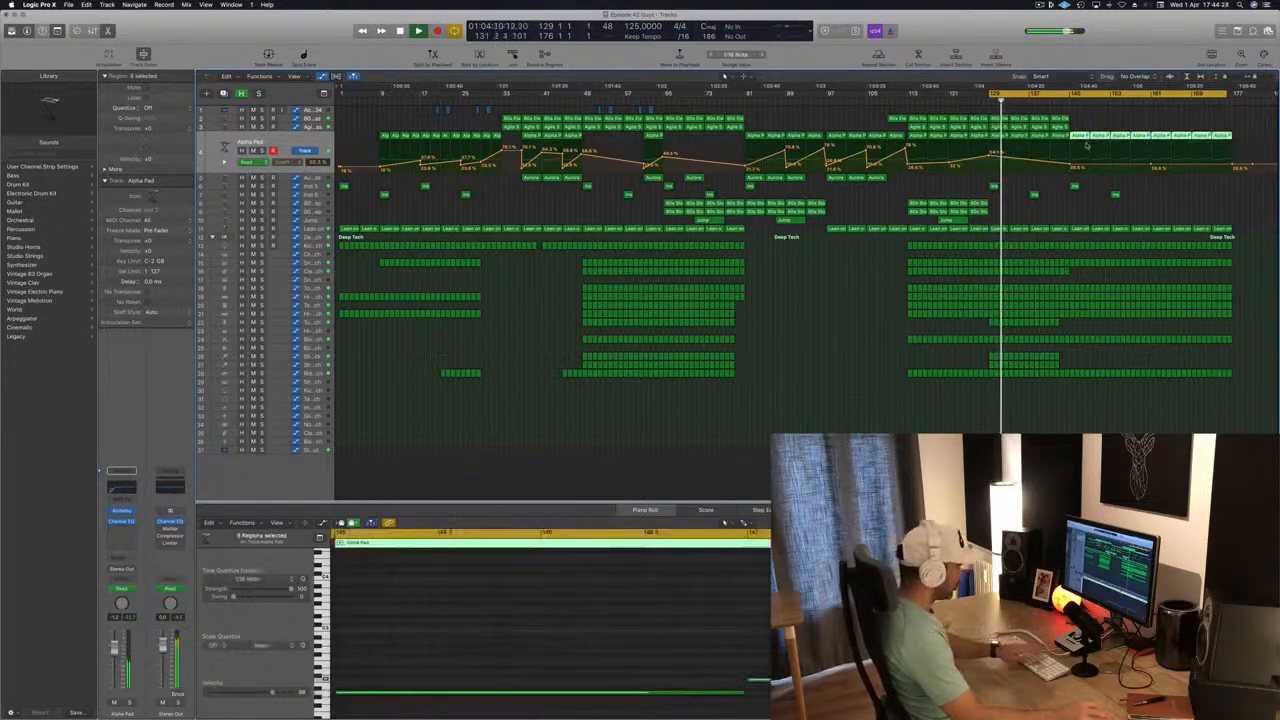
key(Delete)
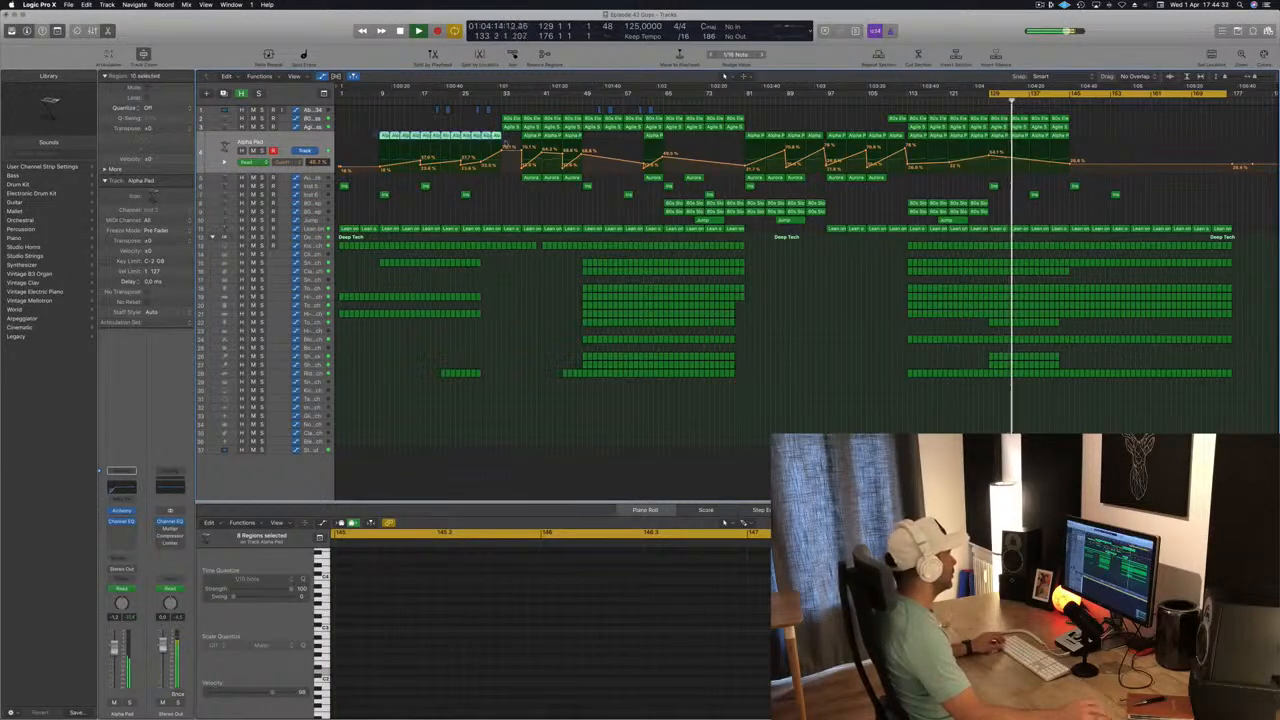
drag(507, 146, 1076, 146)
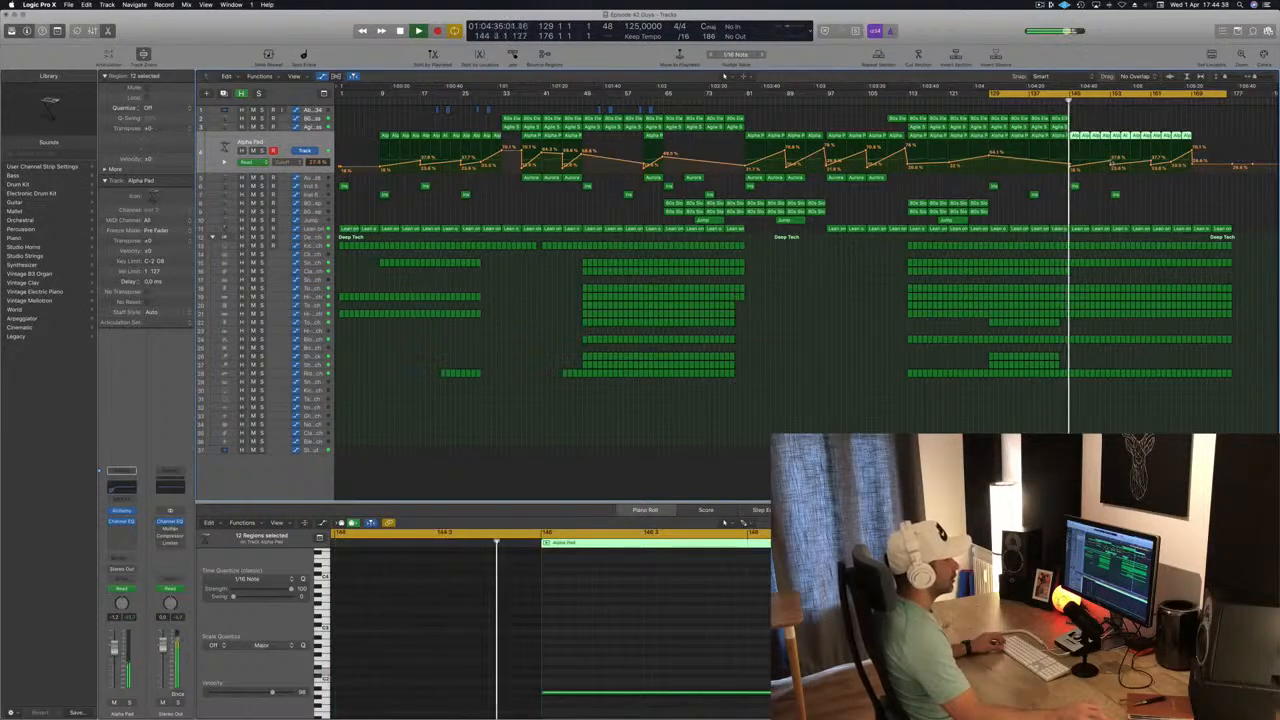
Lower the Lean on track's filter frequency automation at bar 145 and delete its regions from bar 145 onward.
click(1072, 168)
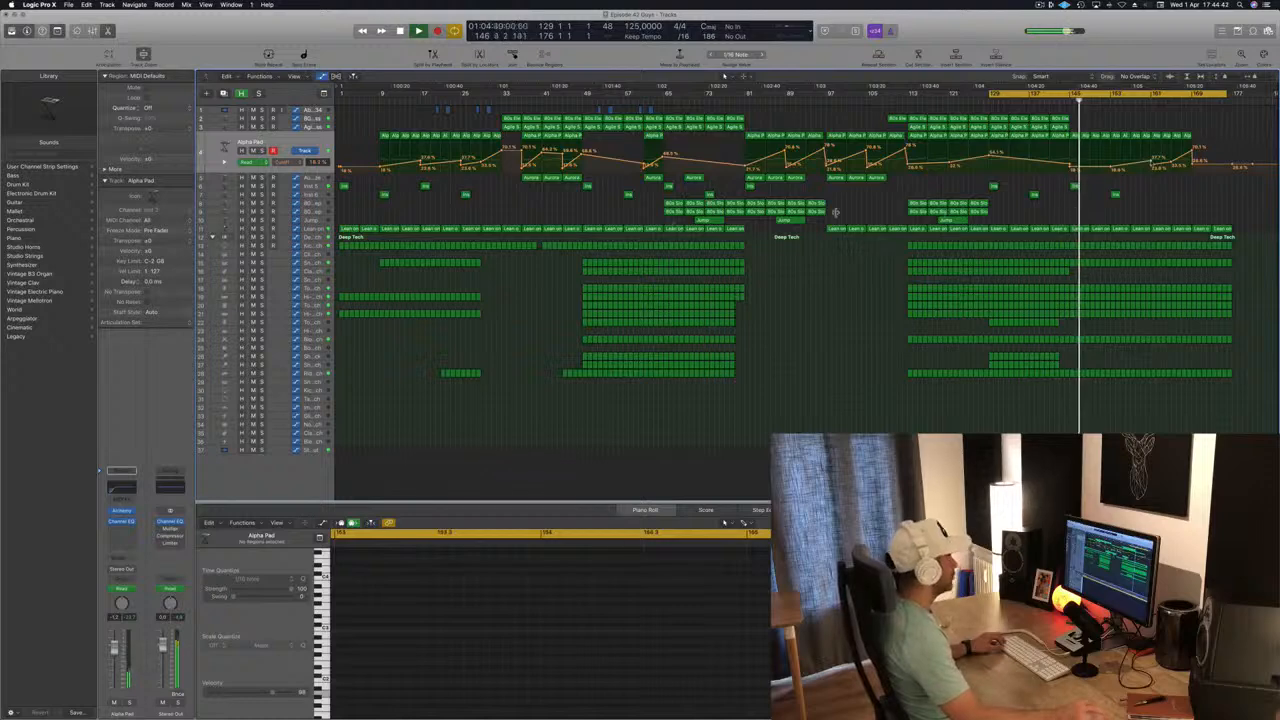
click(310, 230)
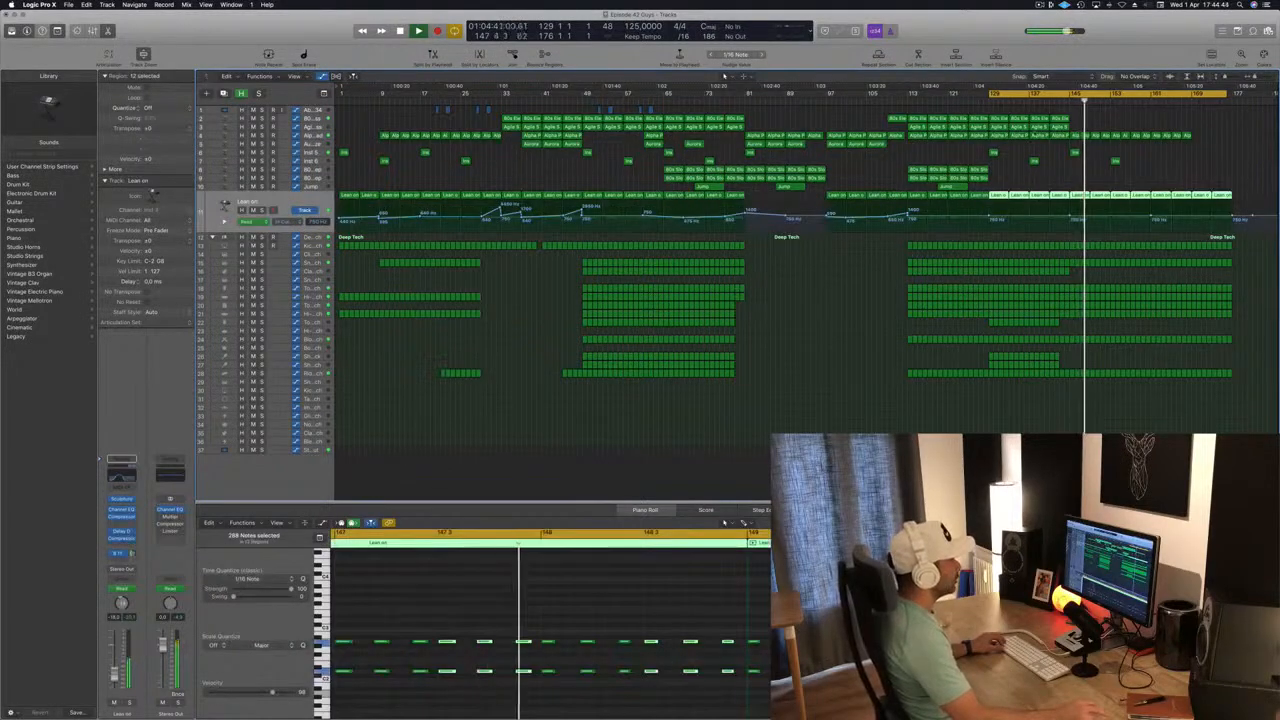
click(1019, 99)
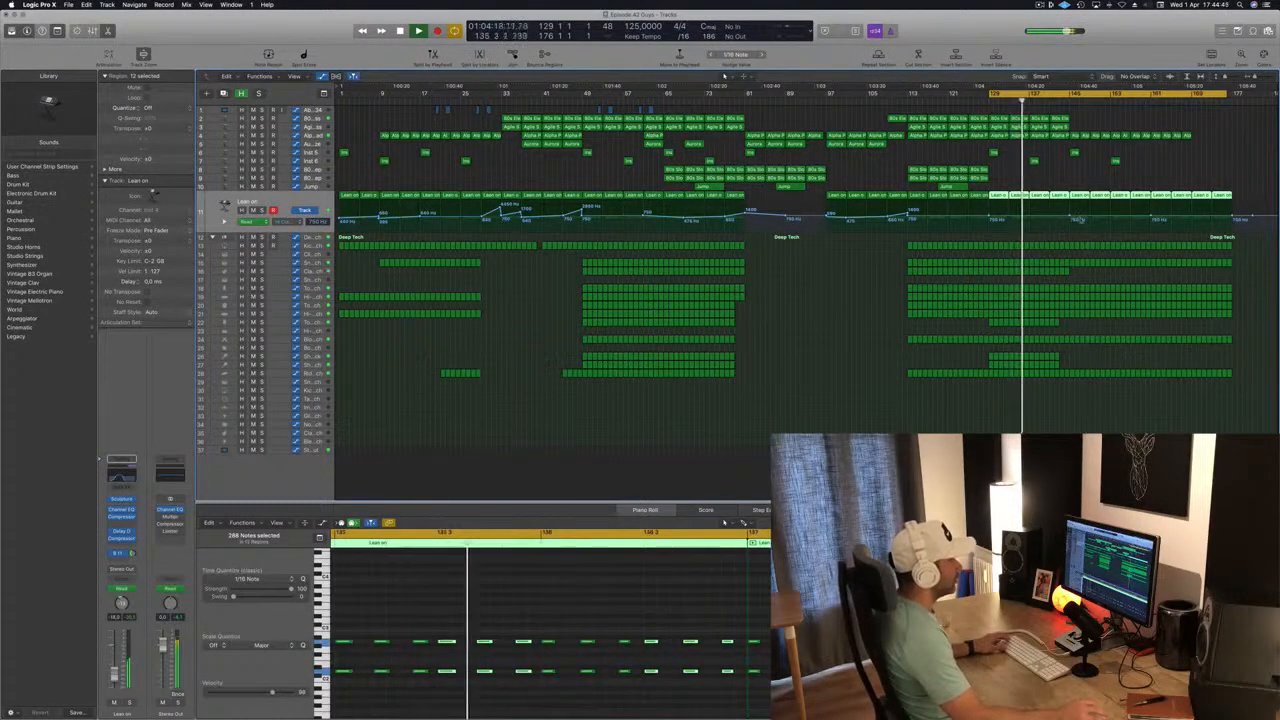
drag(1070, 217, 1070, 221)
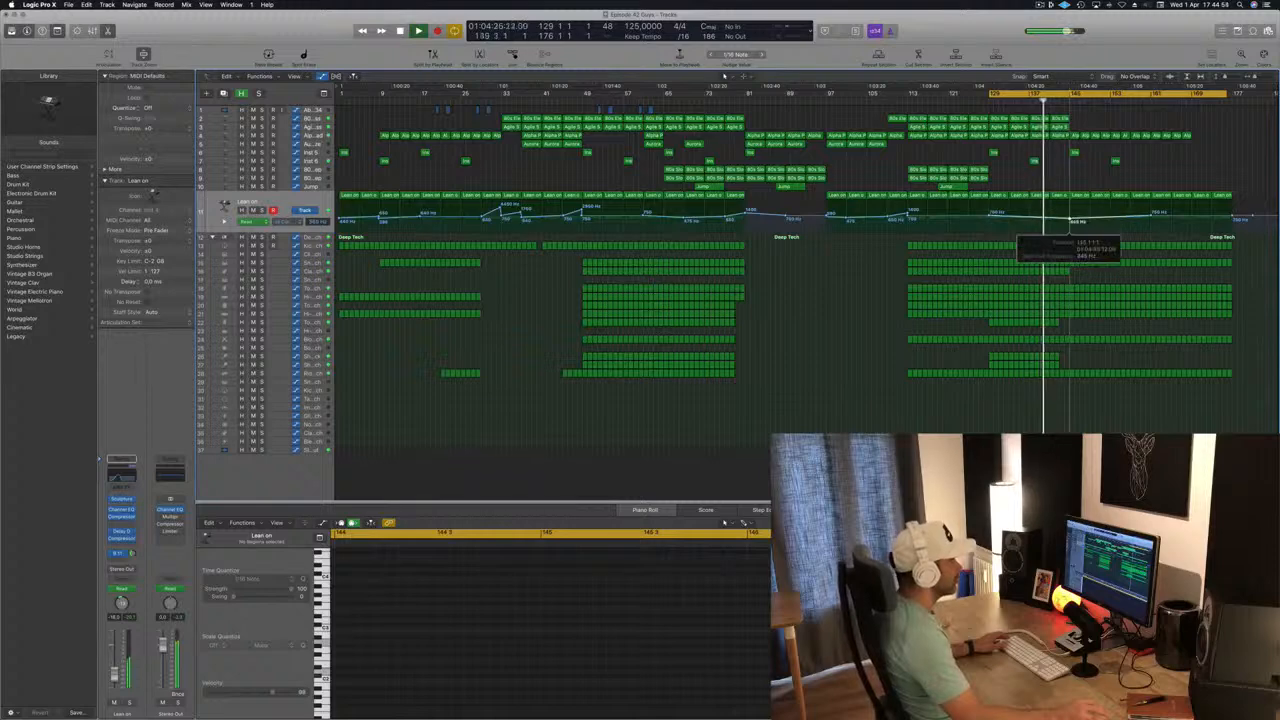
drag(1076, 184, 1260, 197)
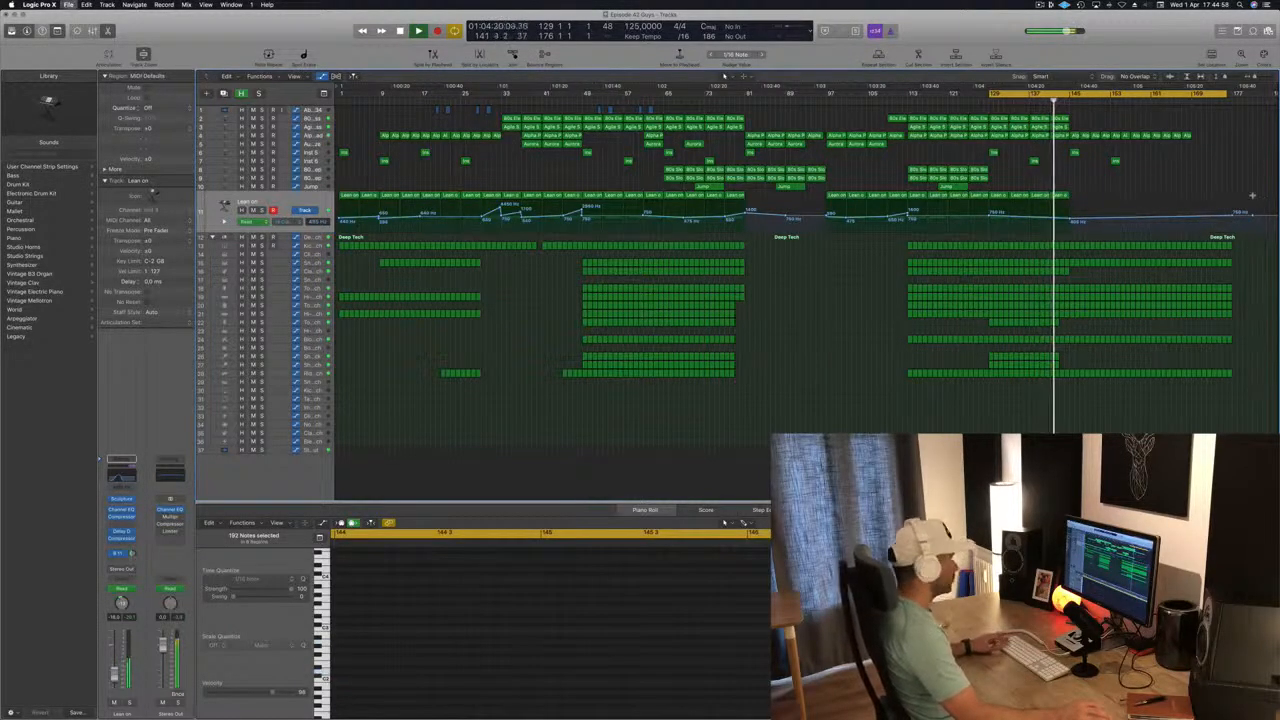
Delete the last four Alpha Pad regions, from bar 161 onward, and save the project.
scroll(1131, 274, up, 5)
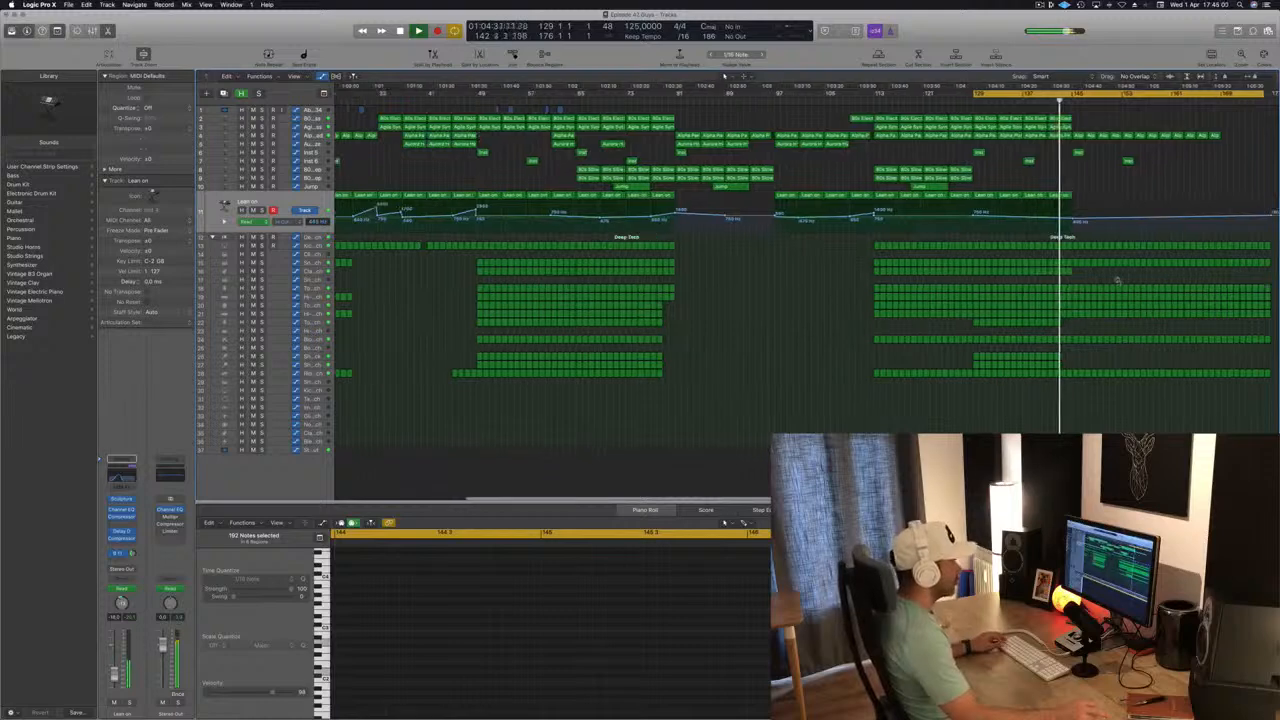
scroll(1118, 282, up, 3)
scroll(1118, 281, down, 2)
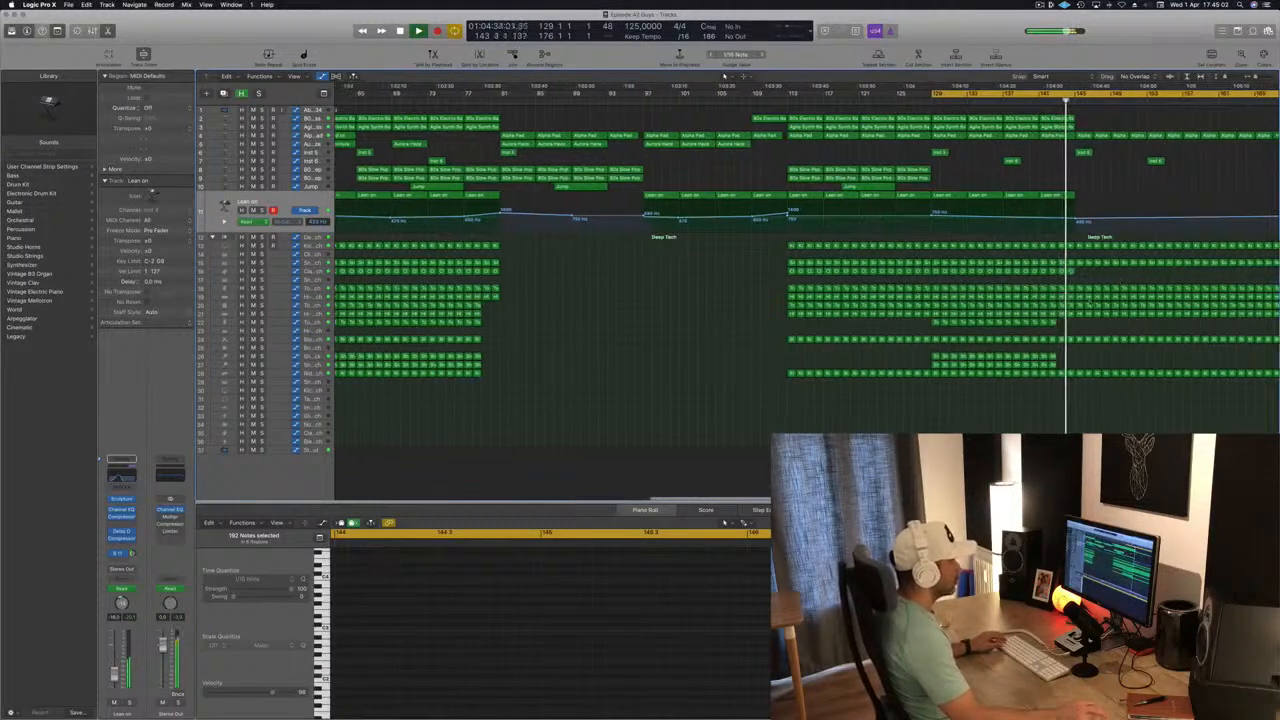
scroll(1060, 322, down, 4)
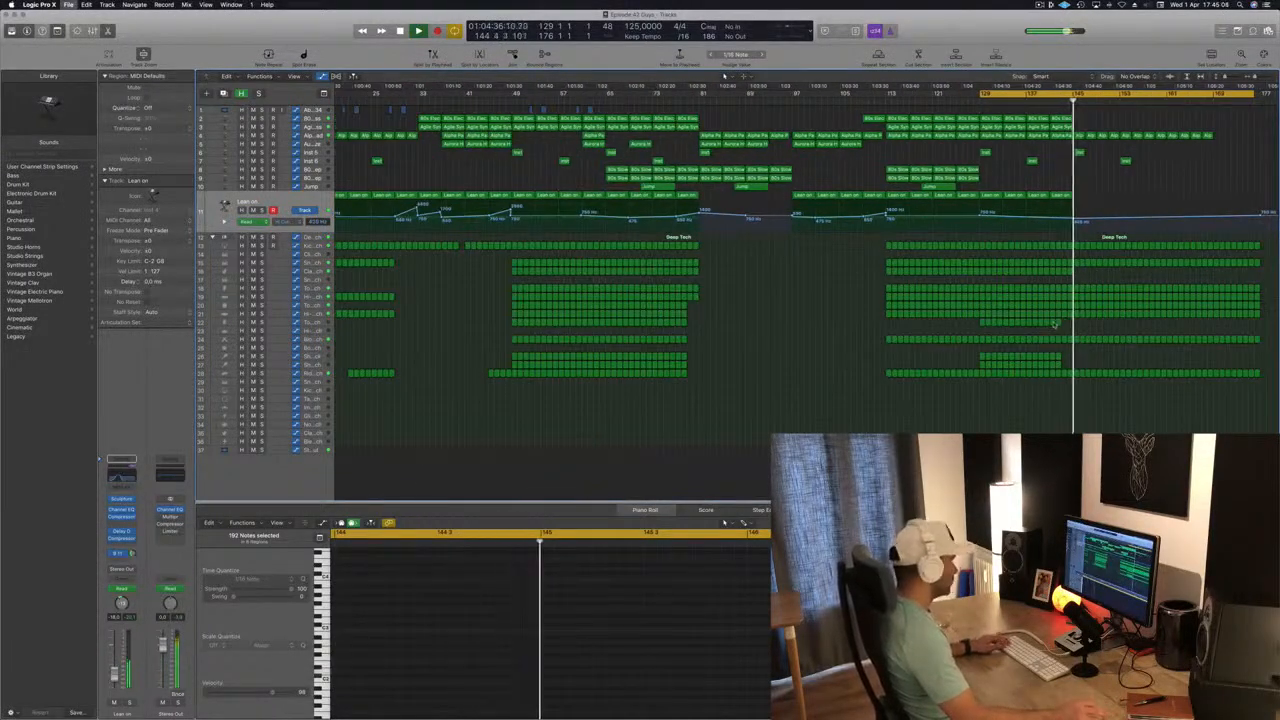
scroll(1110, 280, down, 1)
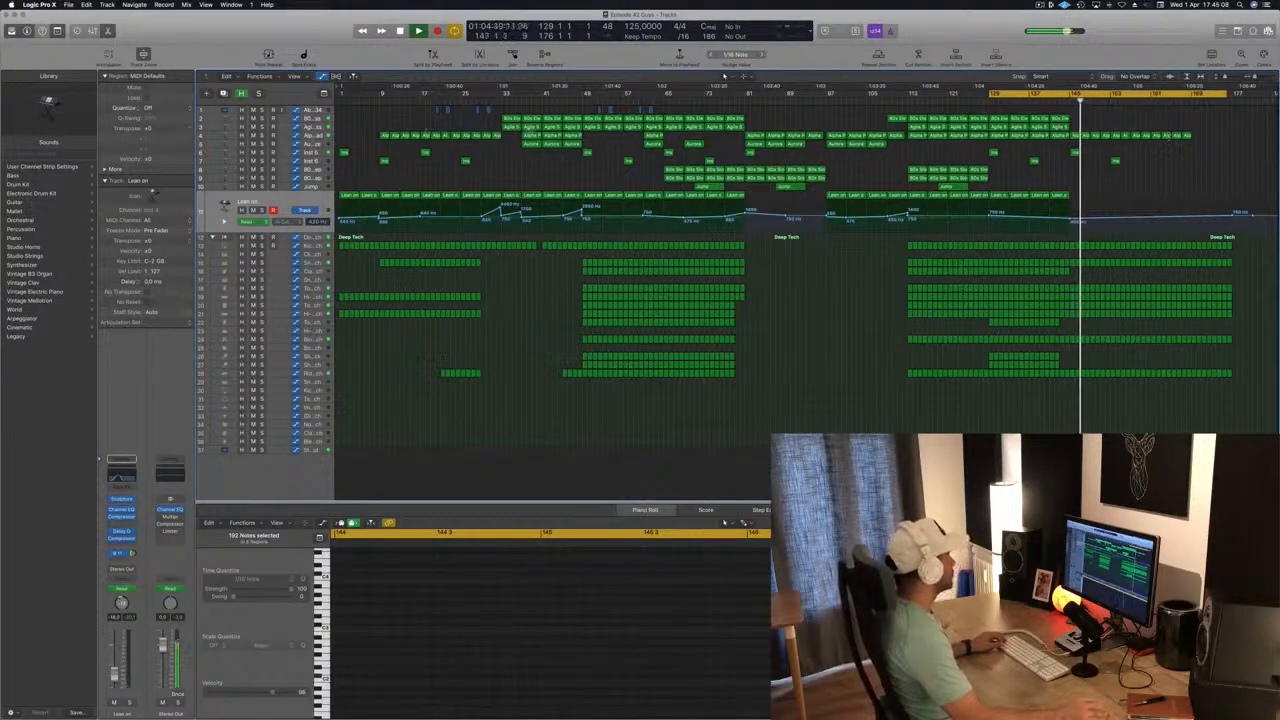
click(317, 135)
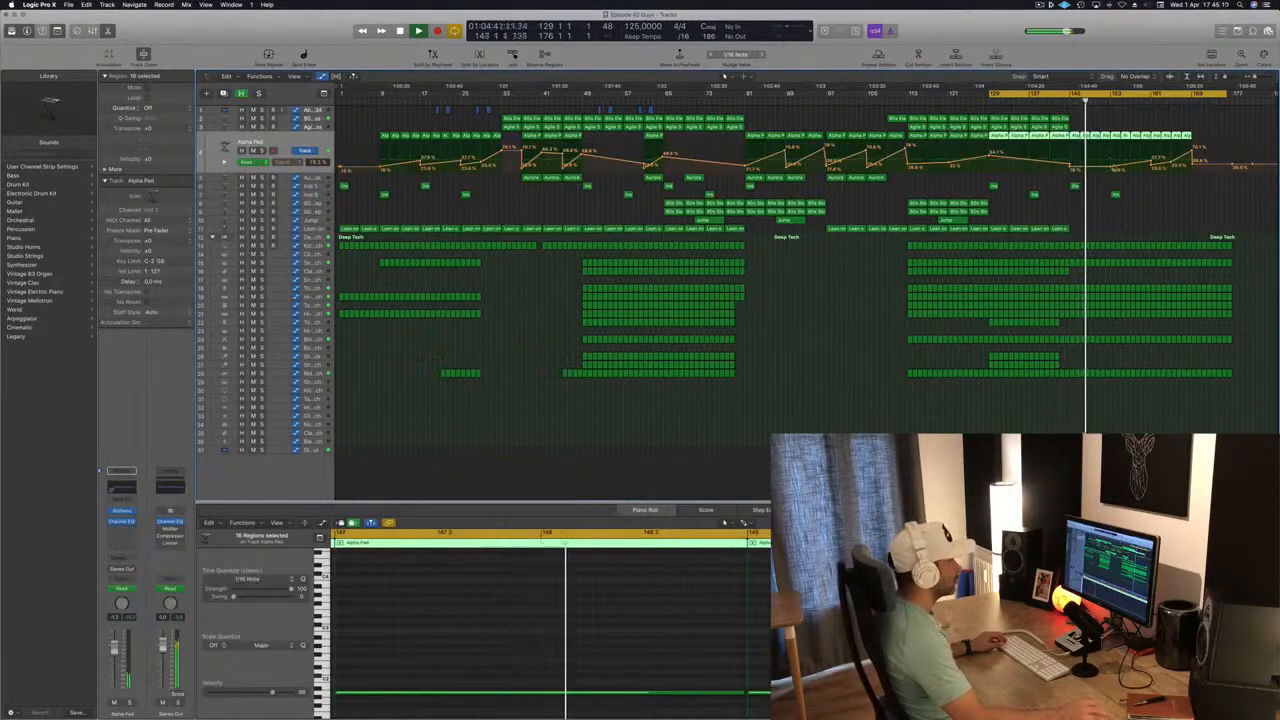
click(1186, 136)
shift+click(1176, 136)
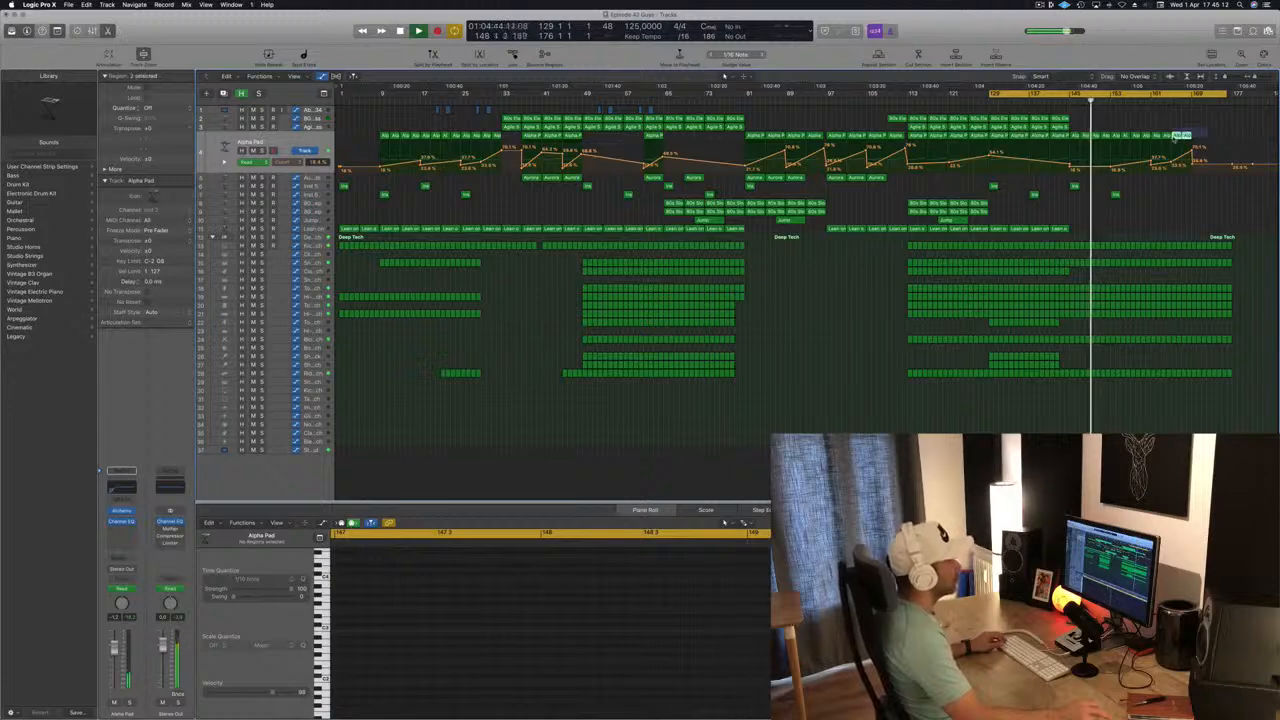
shift+click(1156, 137)
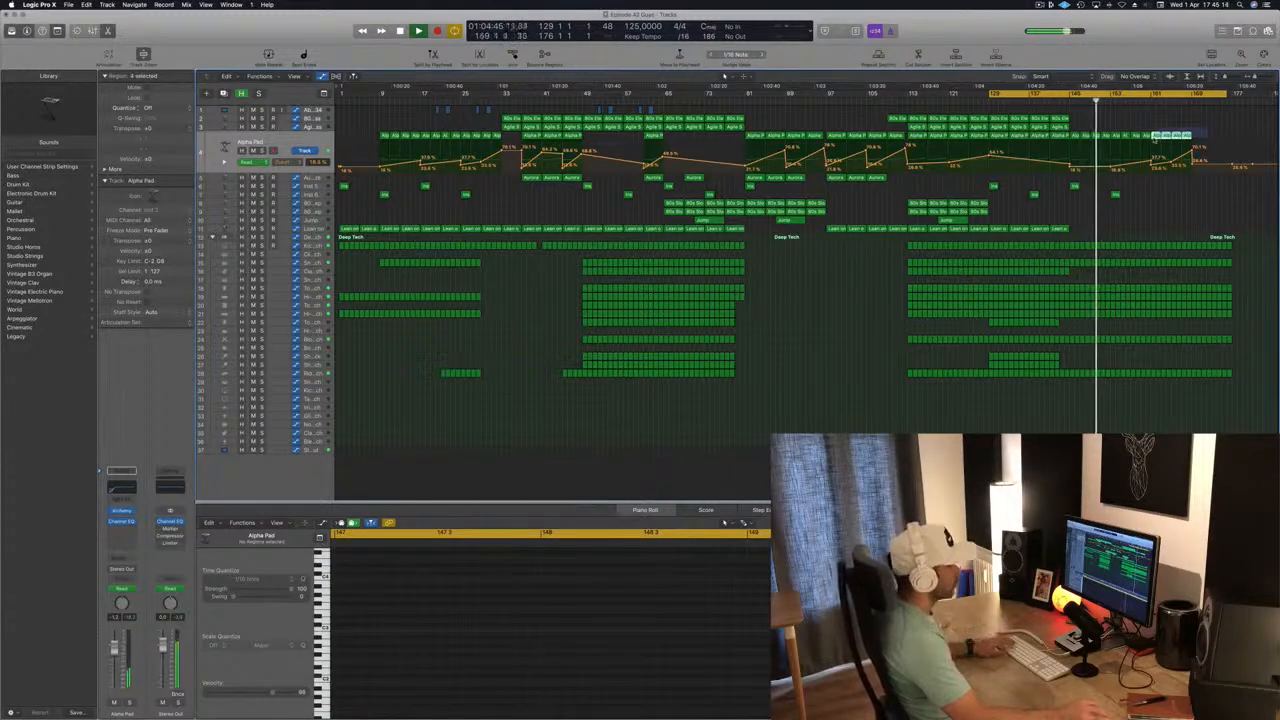
drag(1154, 139, 1152, 137)
key(Delete)
key(super+s)
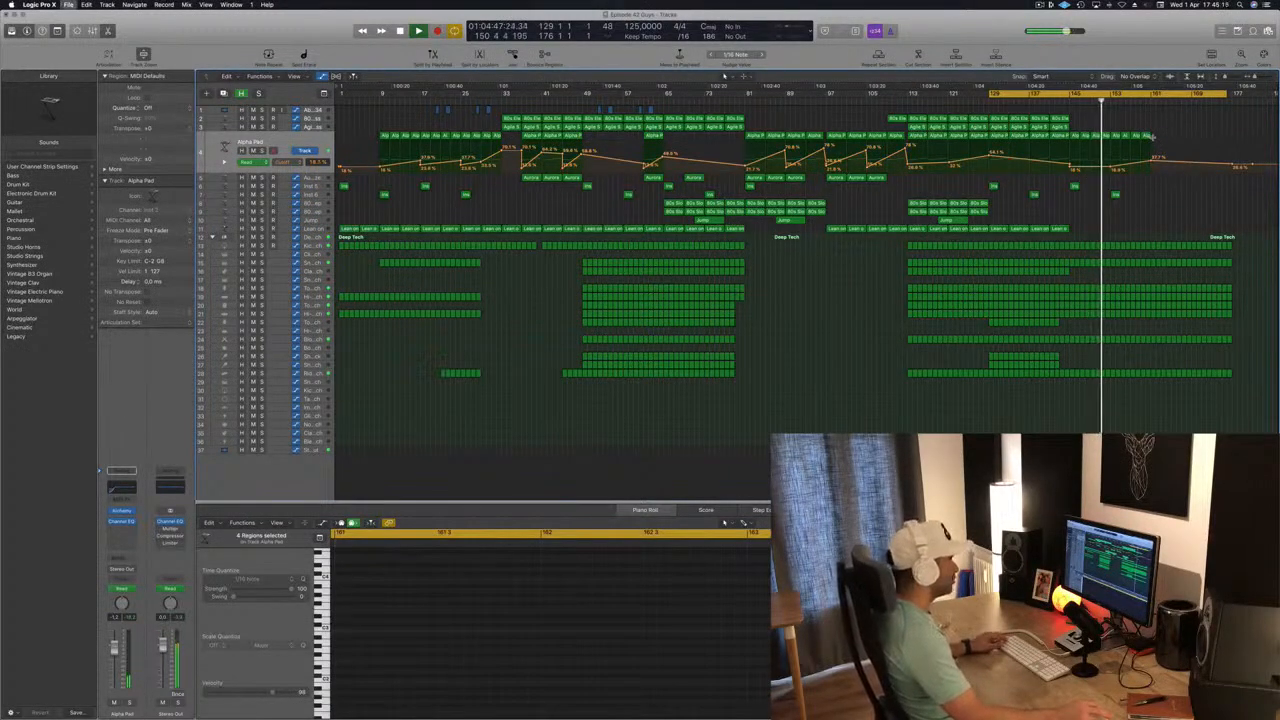
Copy the two regions at bars 145 and 153 on tracks 6 and 7 to start at bar 161.
key(super+Right)
key(super+Right)
key(super+Right)
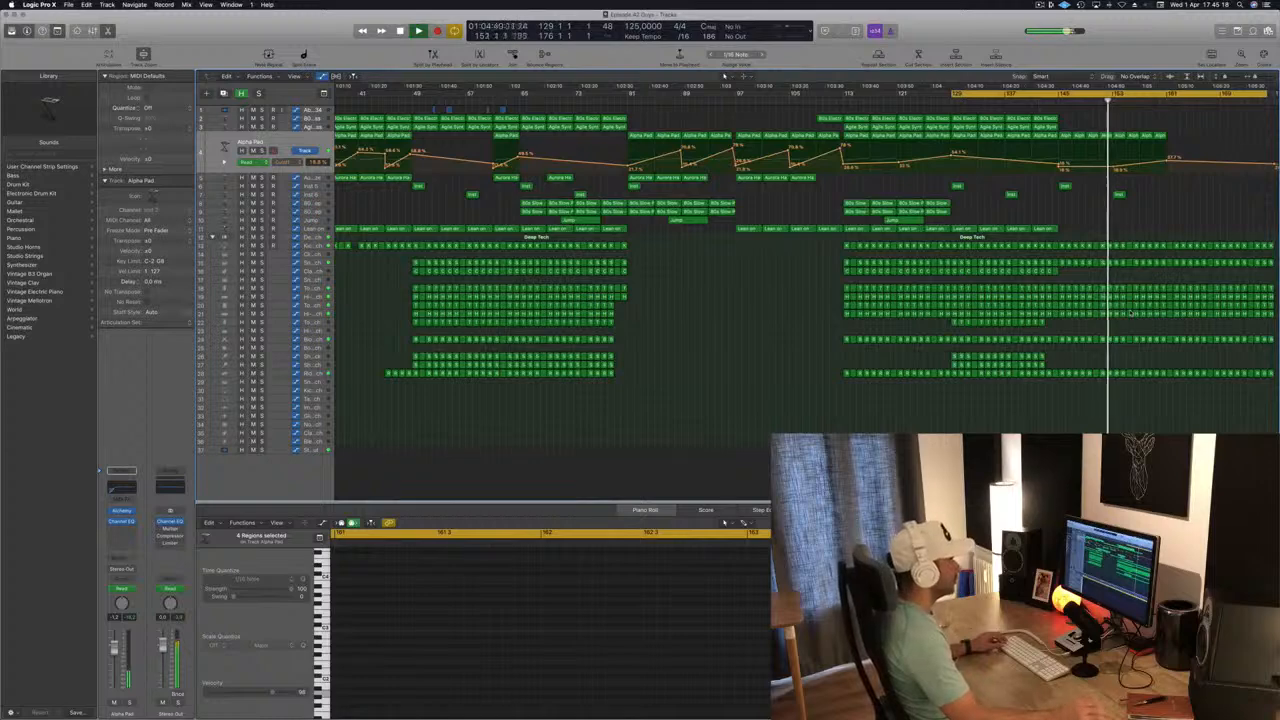
key(super+Left)
key(super+Left)
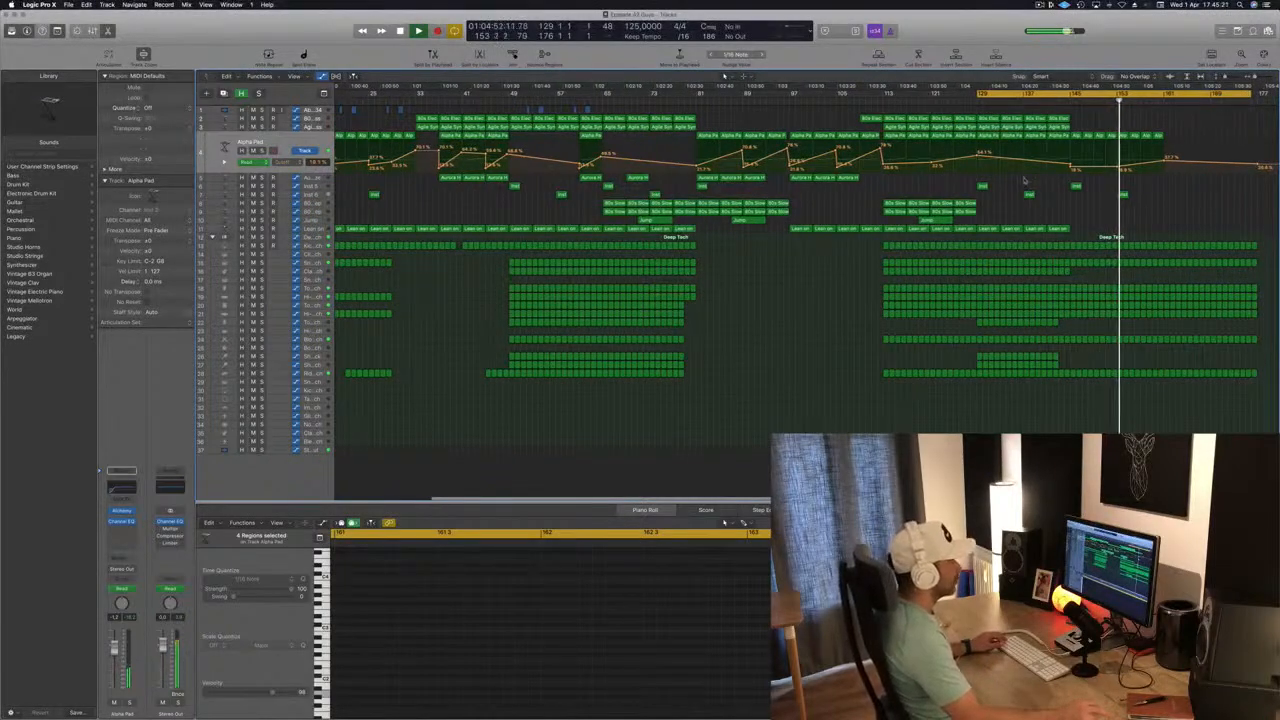
drag(1045, 181, 1152, 201)
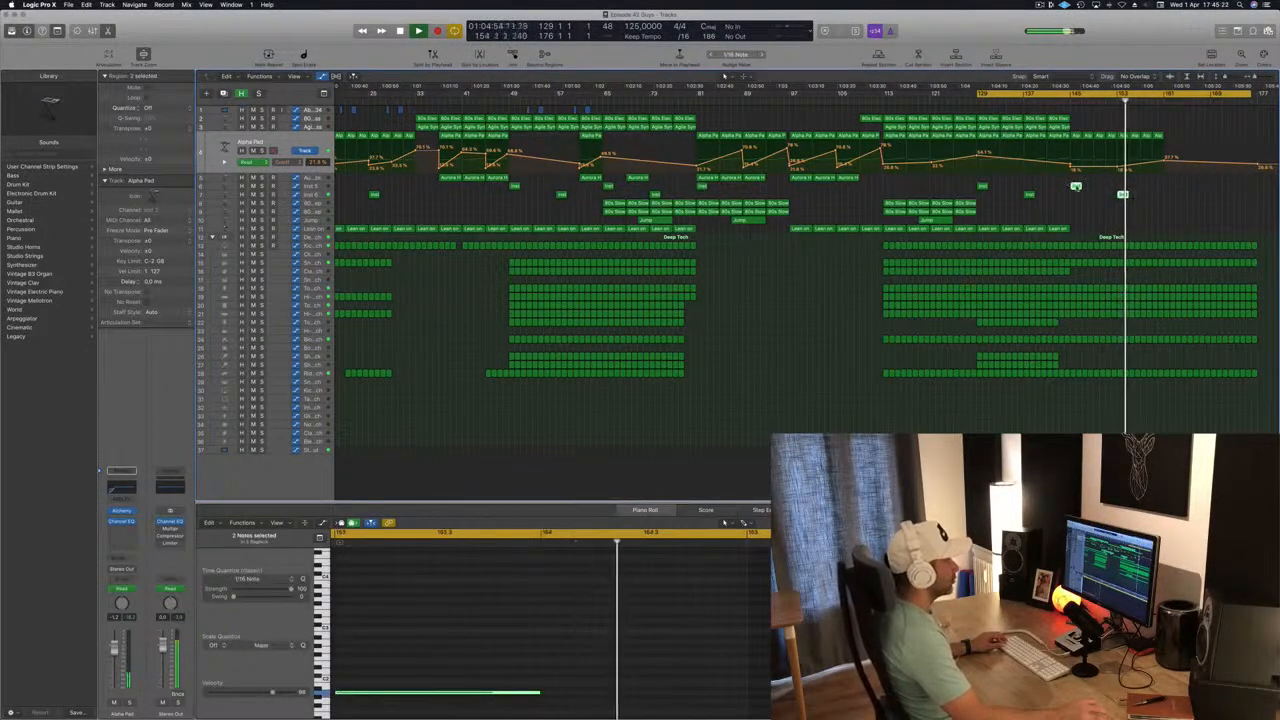
drag(1076, 187, 1154, 207)
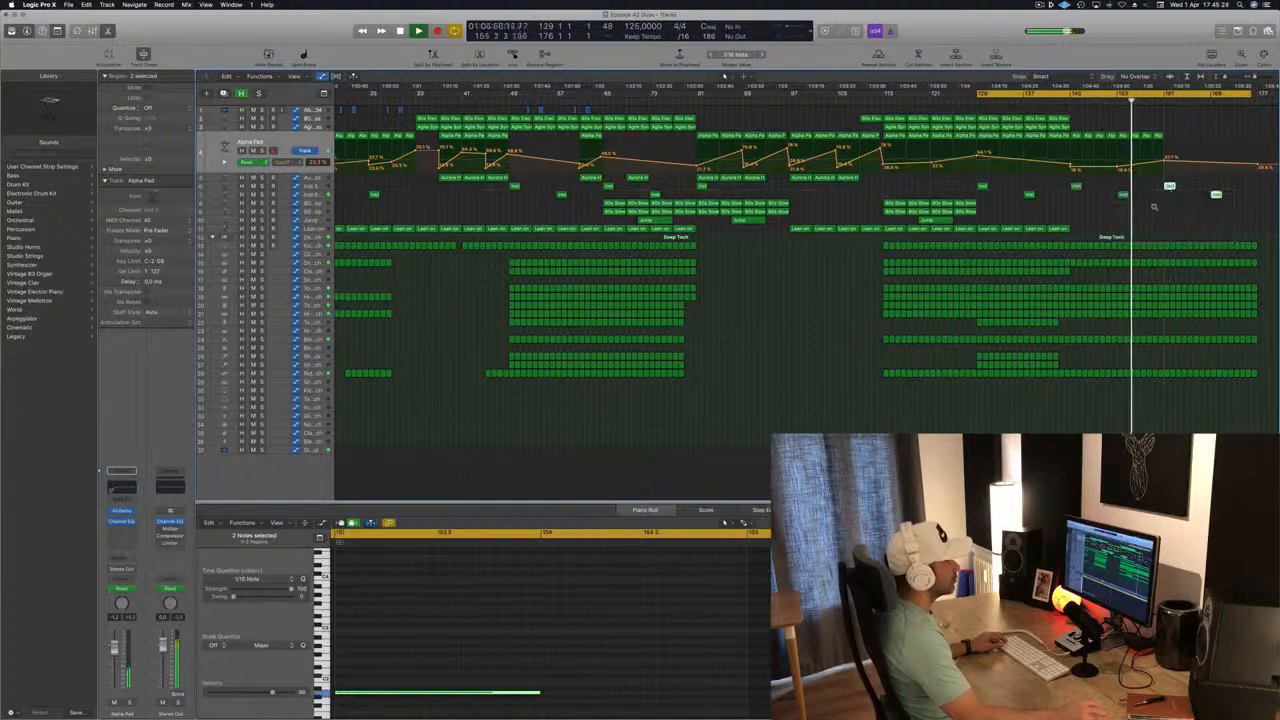
key(super+Left)
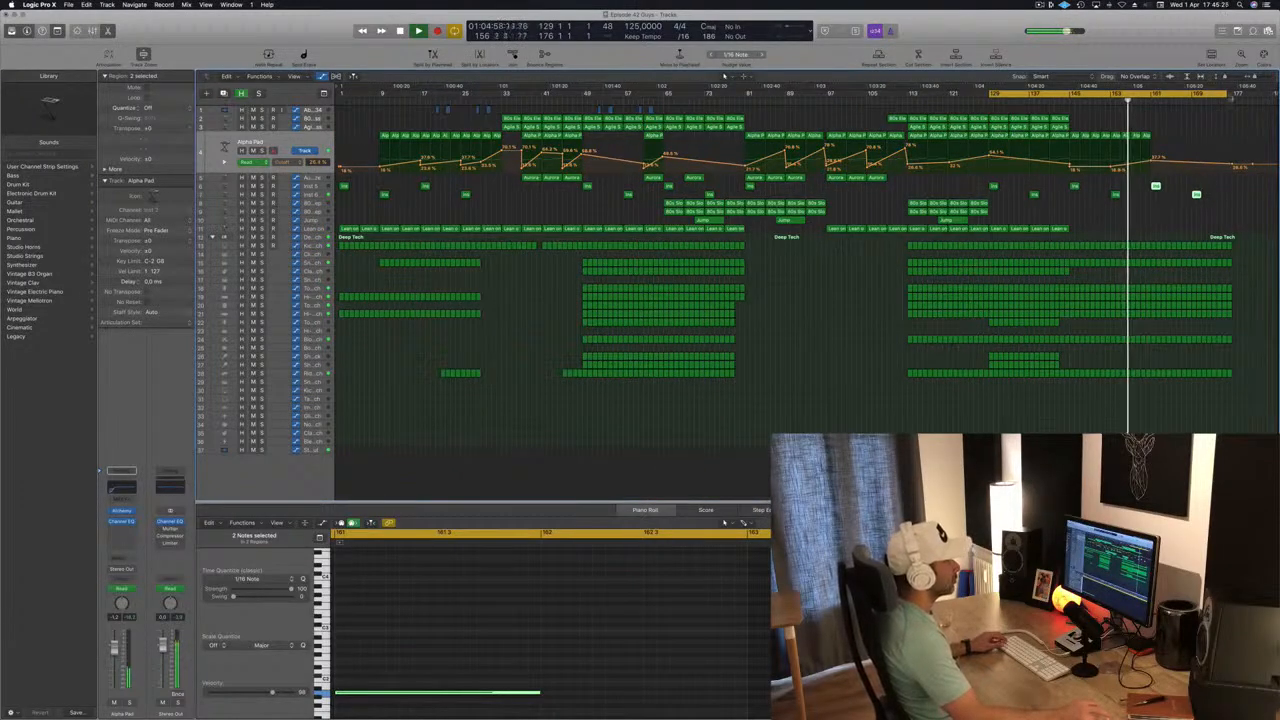